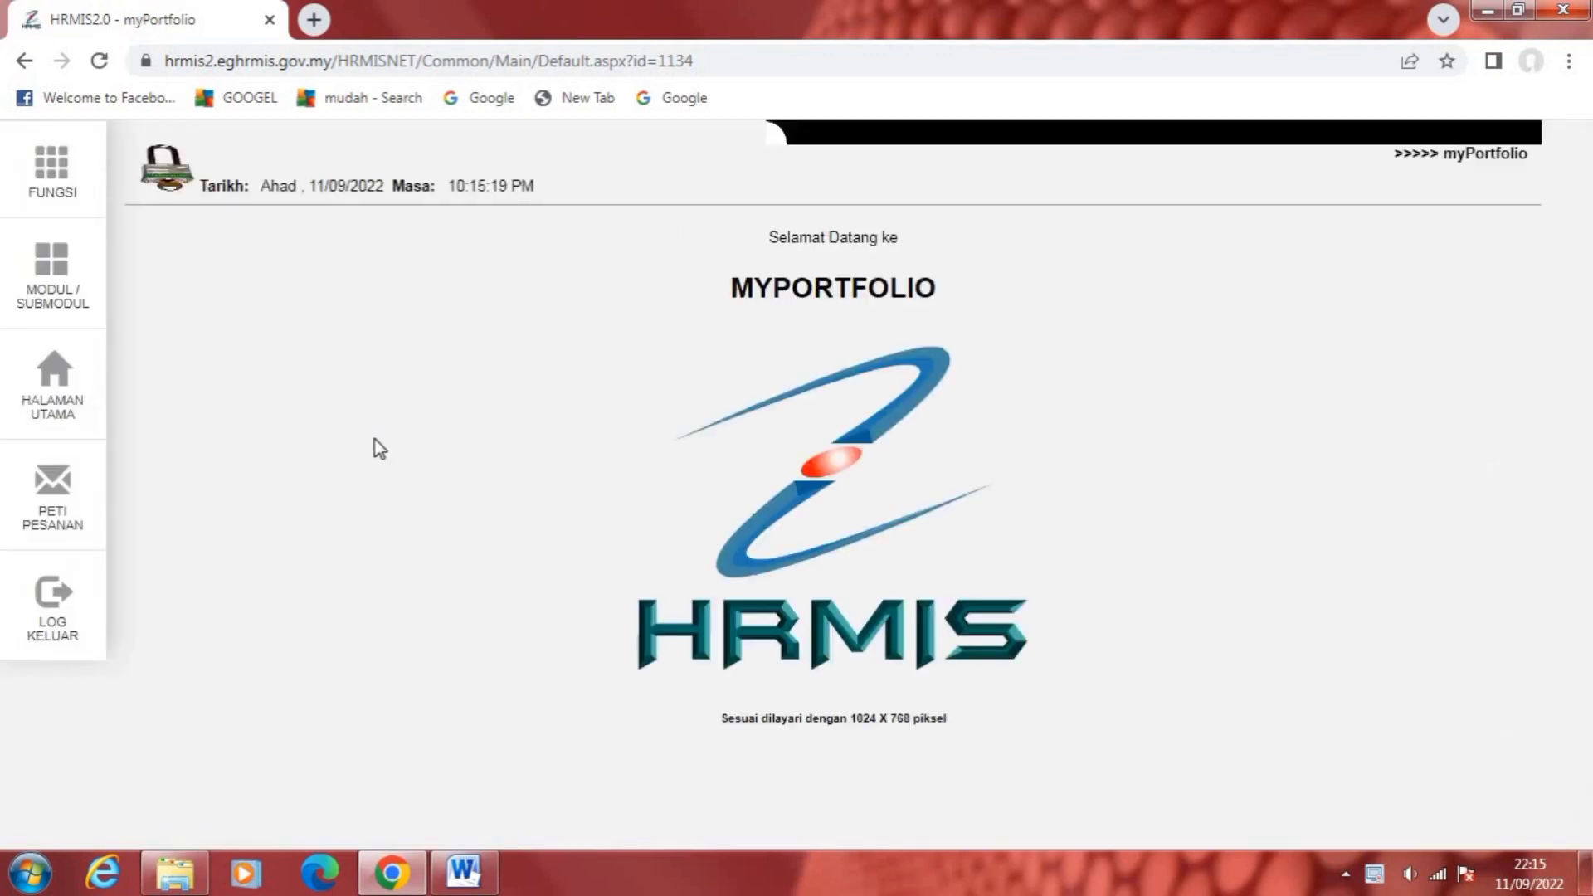
Create a new myPortfolio from the Pemilik Kompetensi function and confirm its creation.
mouse_move(53, 180)
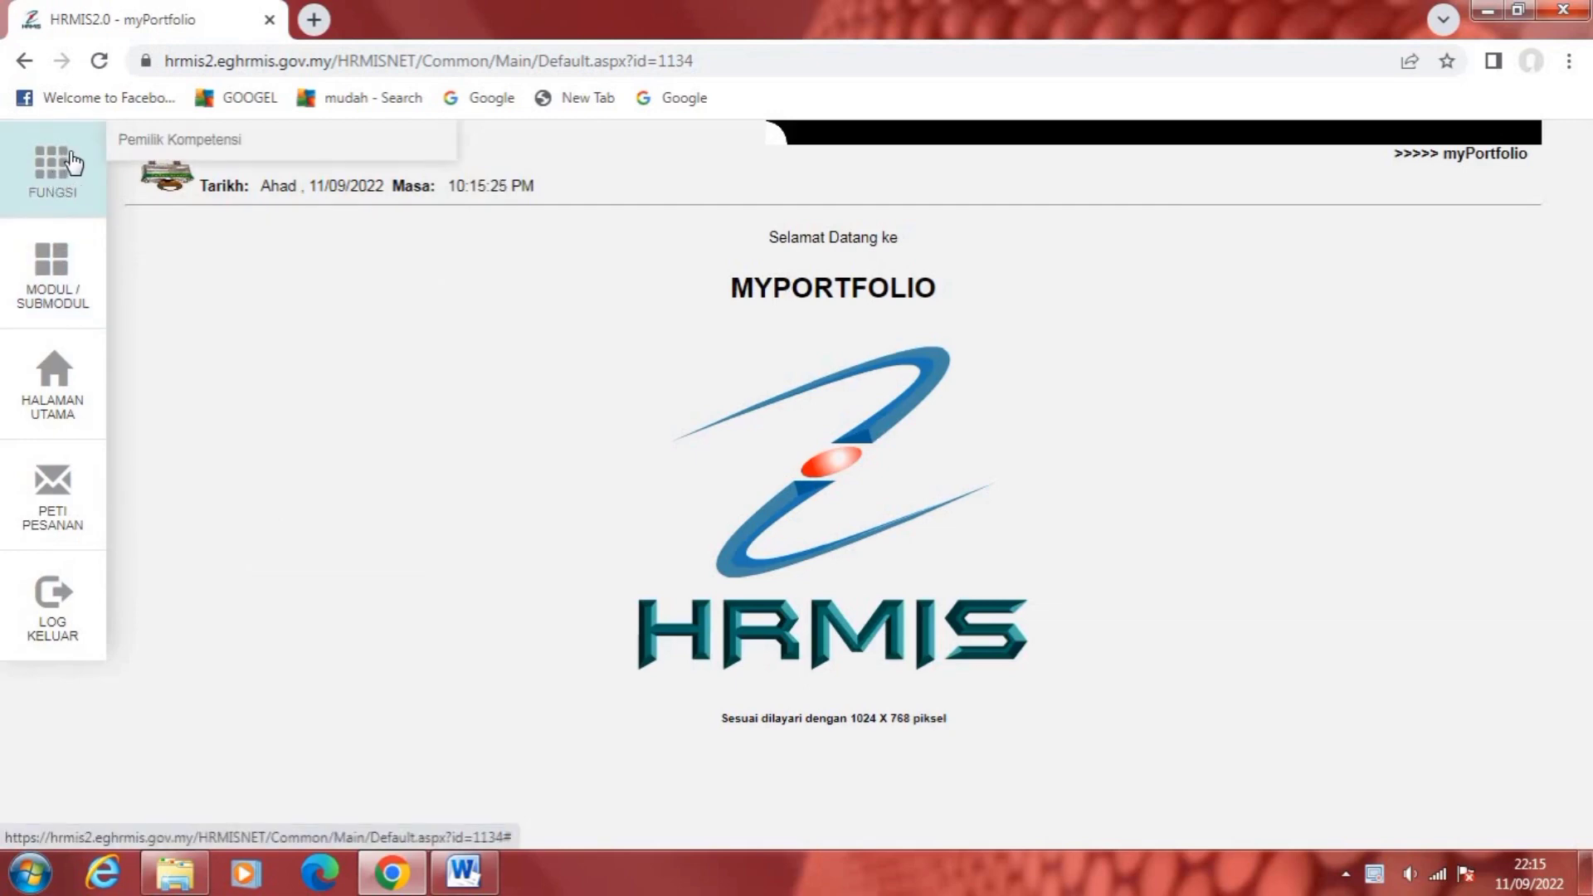
click(241, 143)
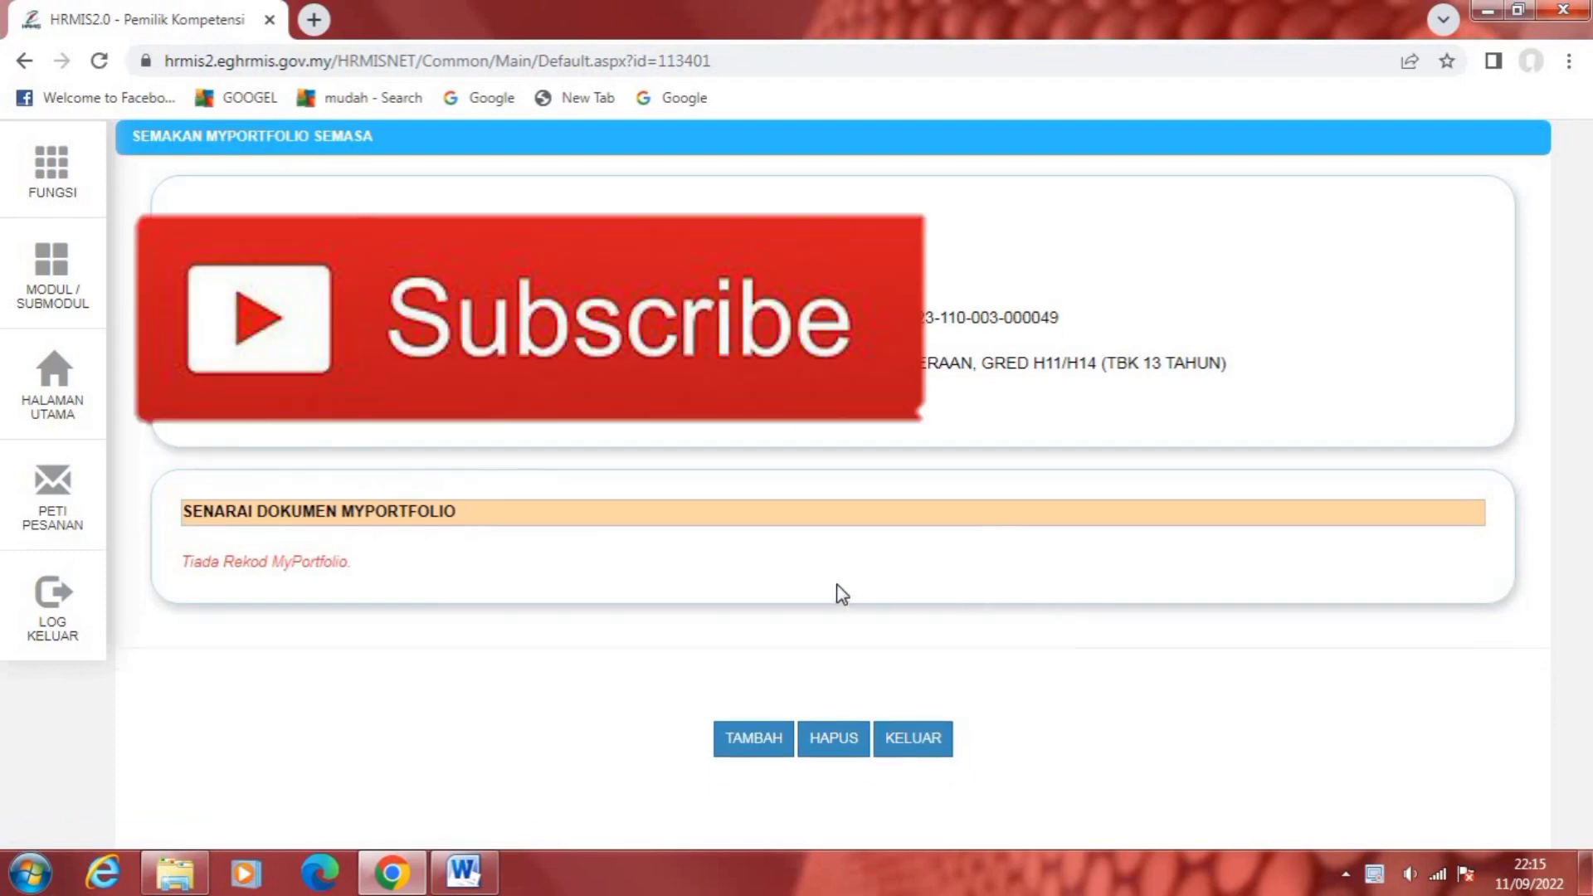
click(753, 740)
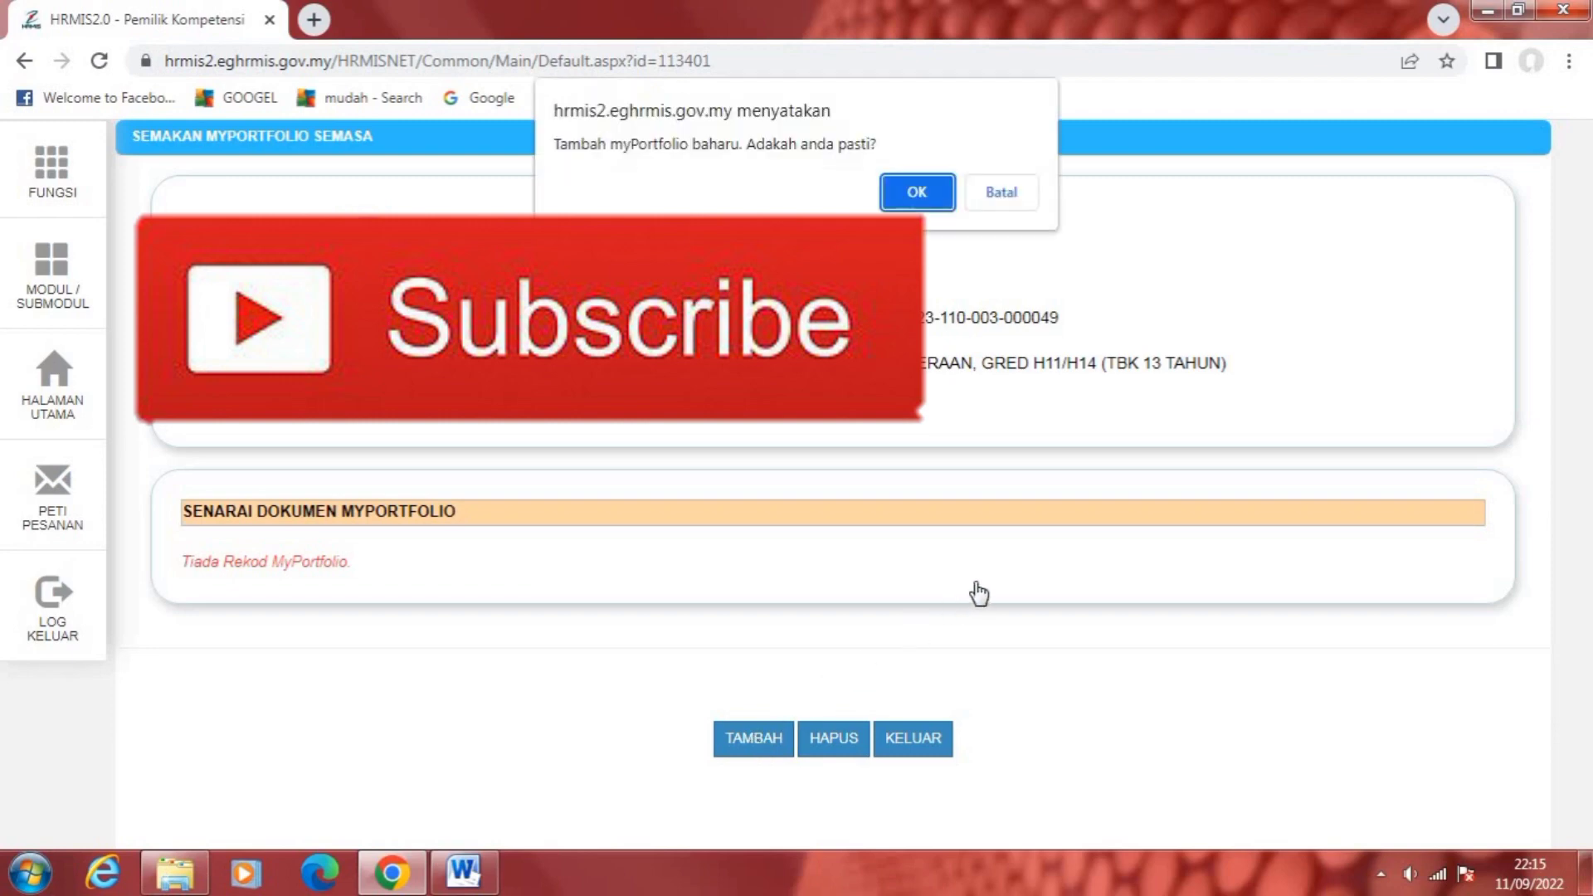
click(917, 192)
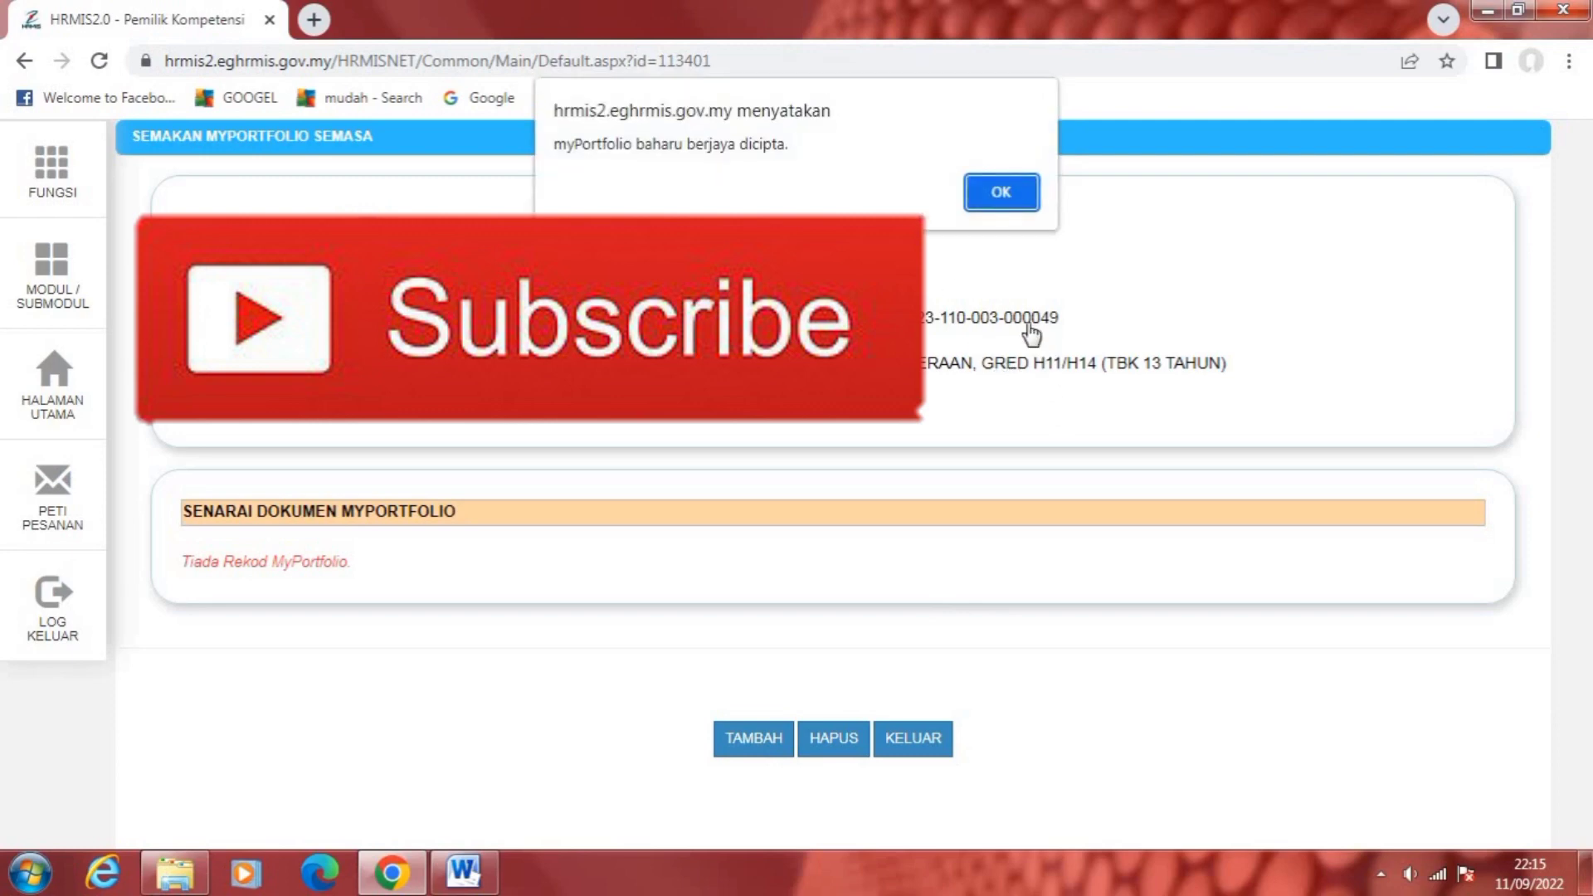
click(1001, 196)
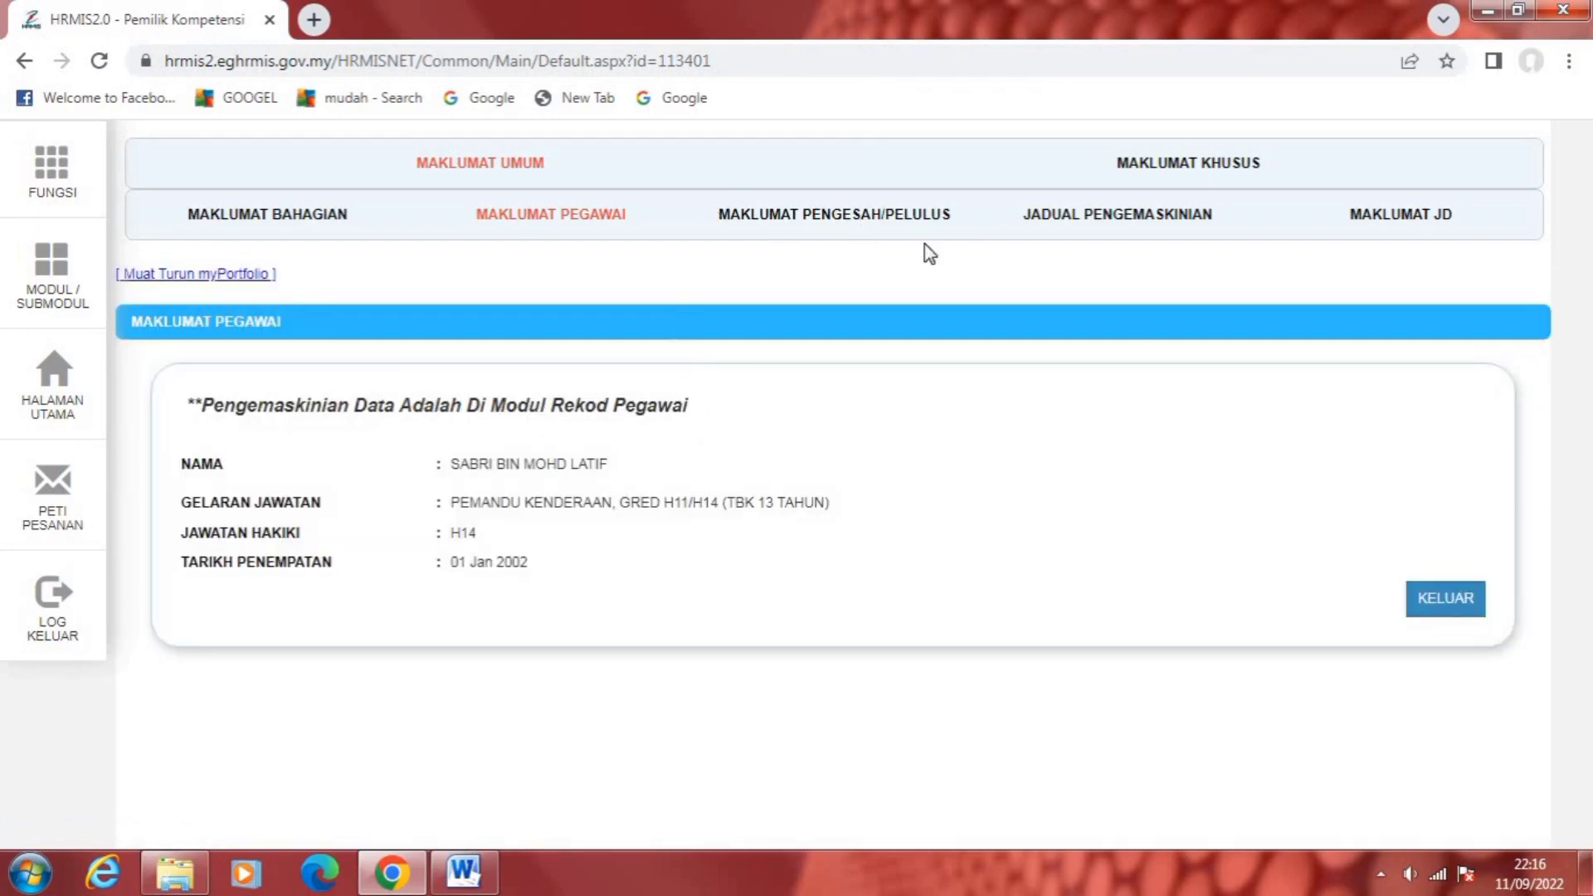
Review the final checklist of required documents in the Perakuan section of Maklumat Khusus.
click(1218, 166)
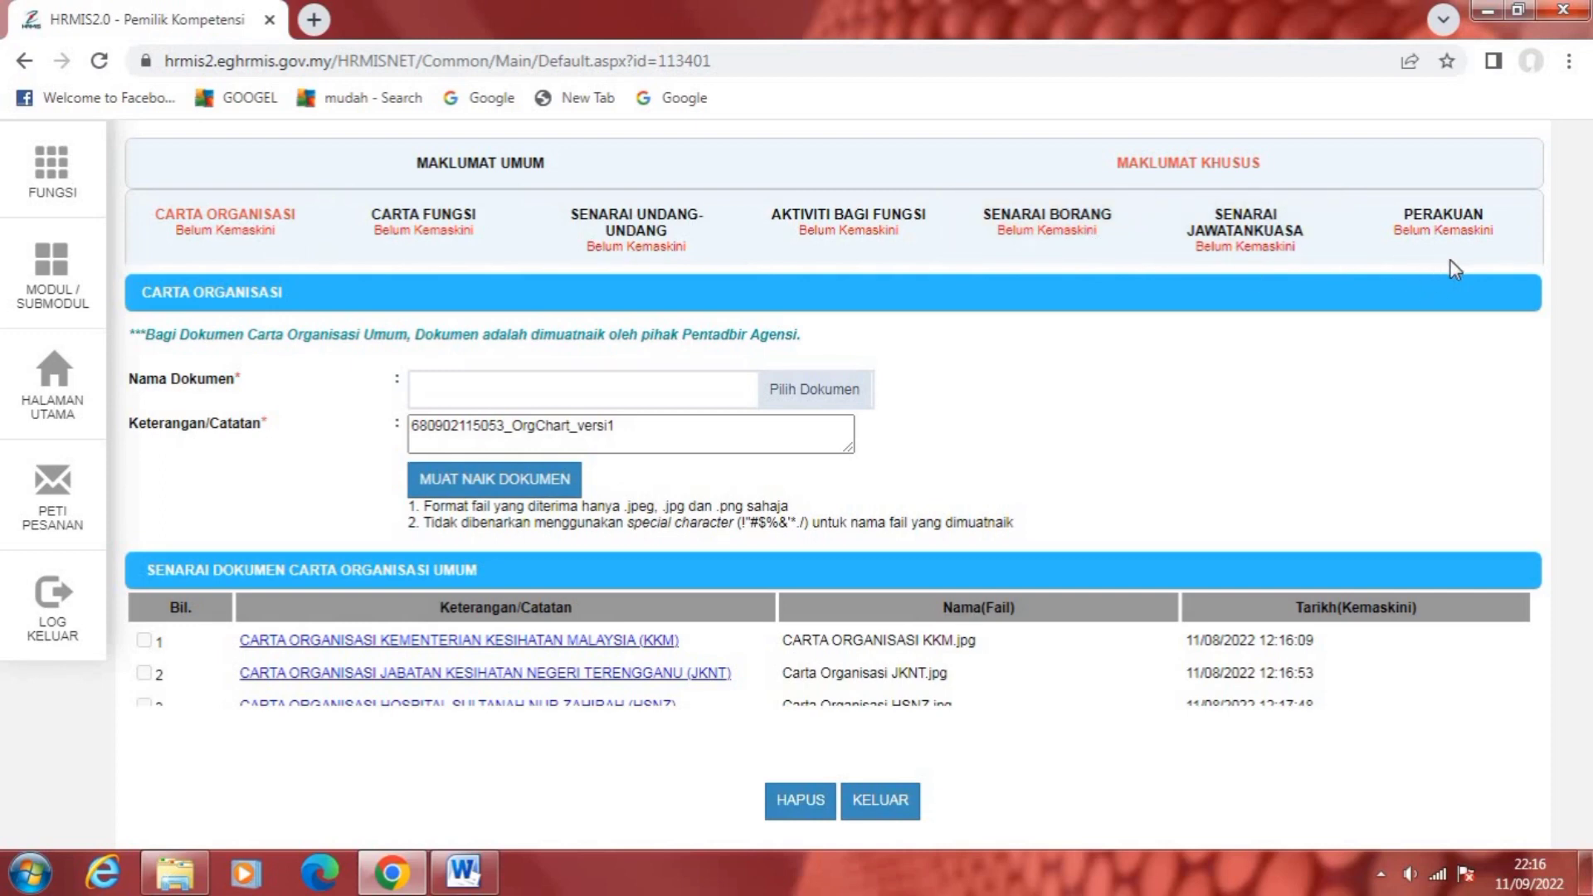
click(1441, 231)
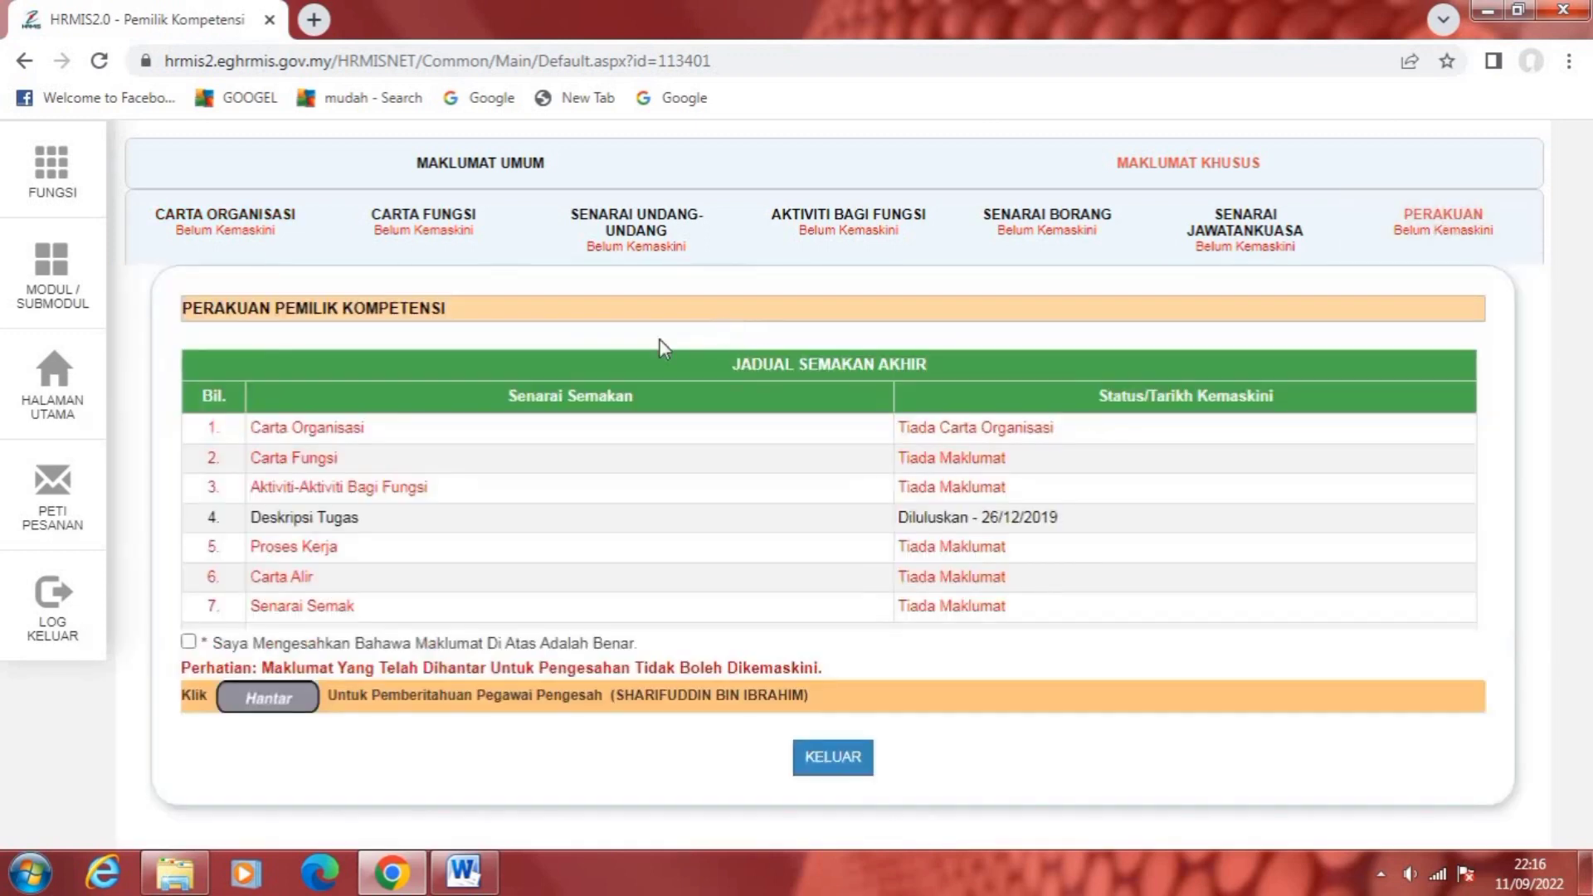
scroll(468, 500, down, 2)
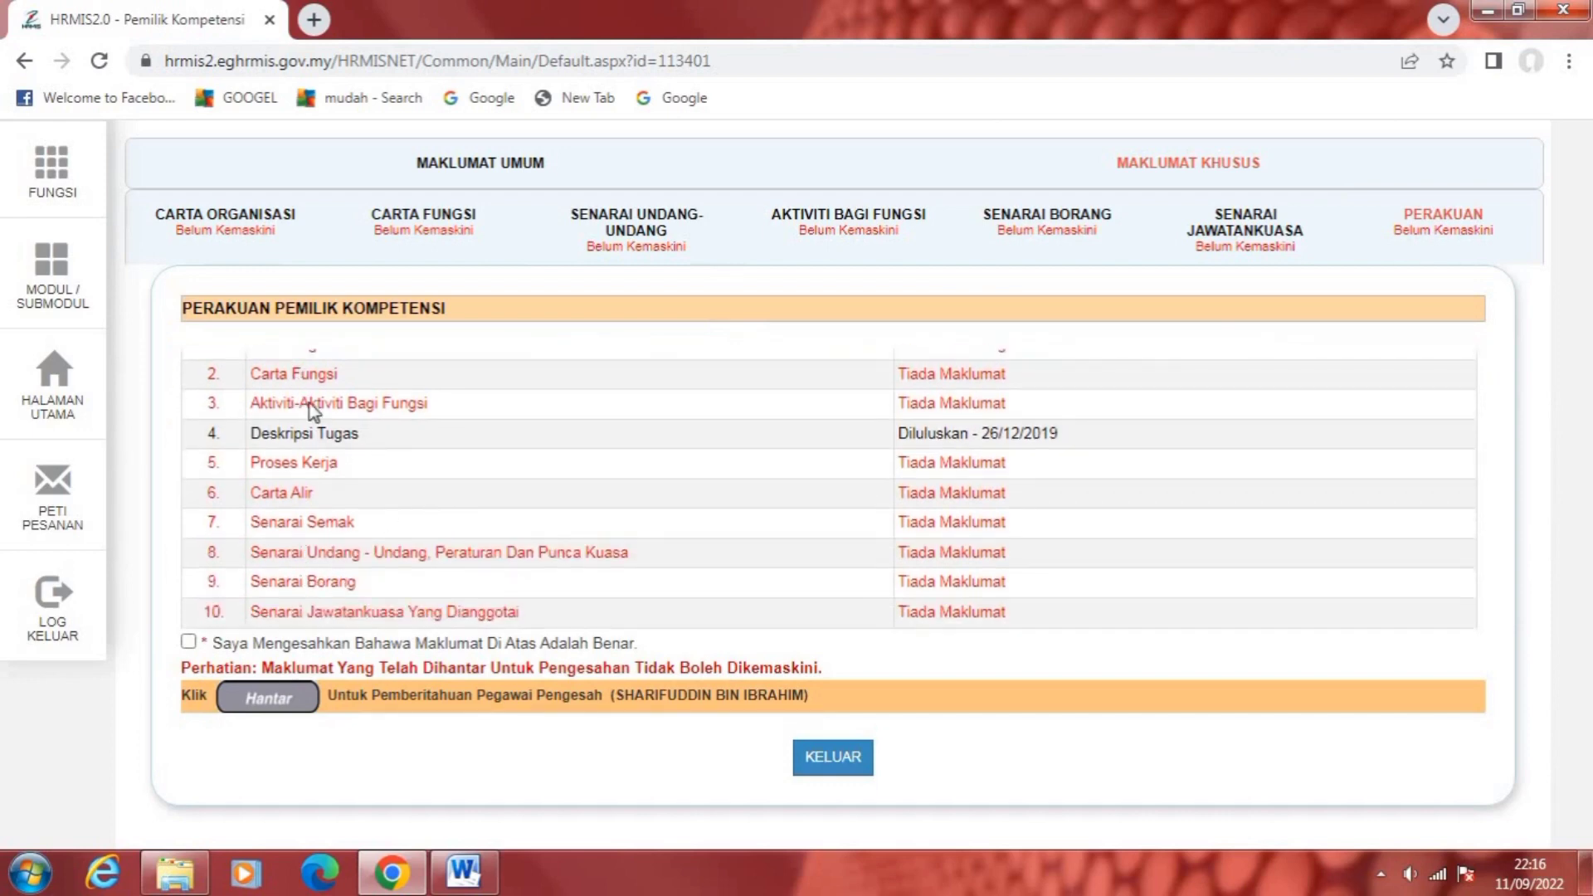
scroll(359, 526, up, 2)
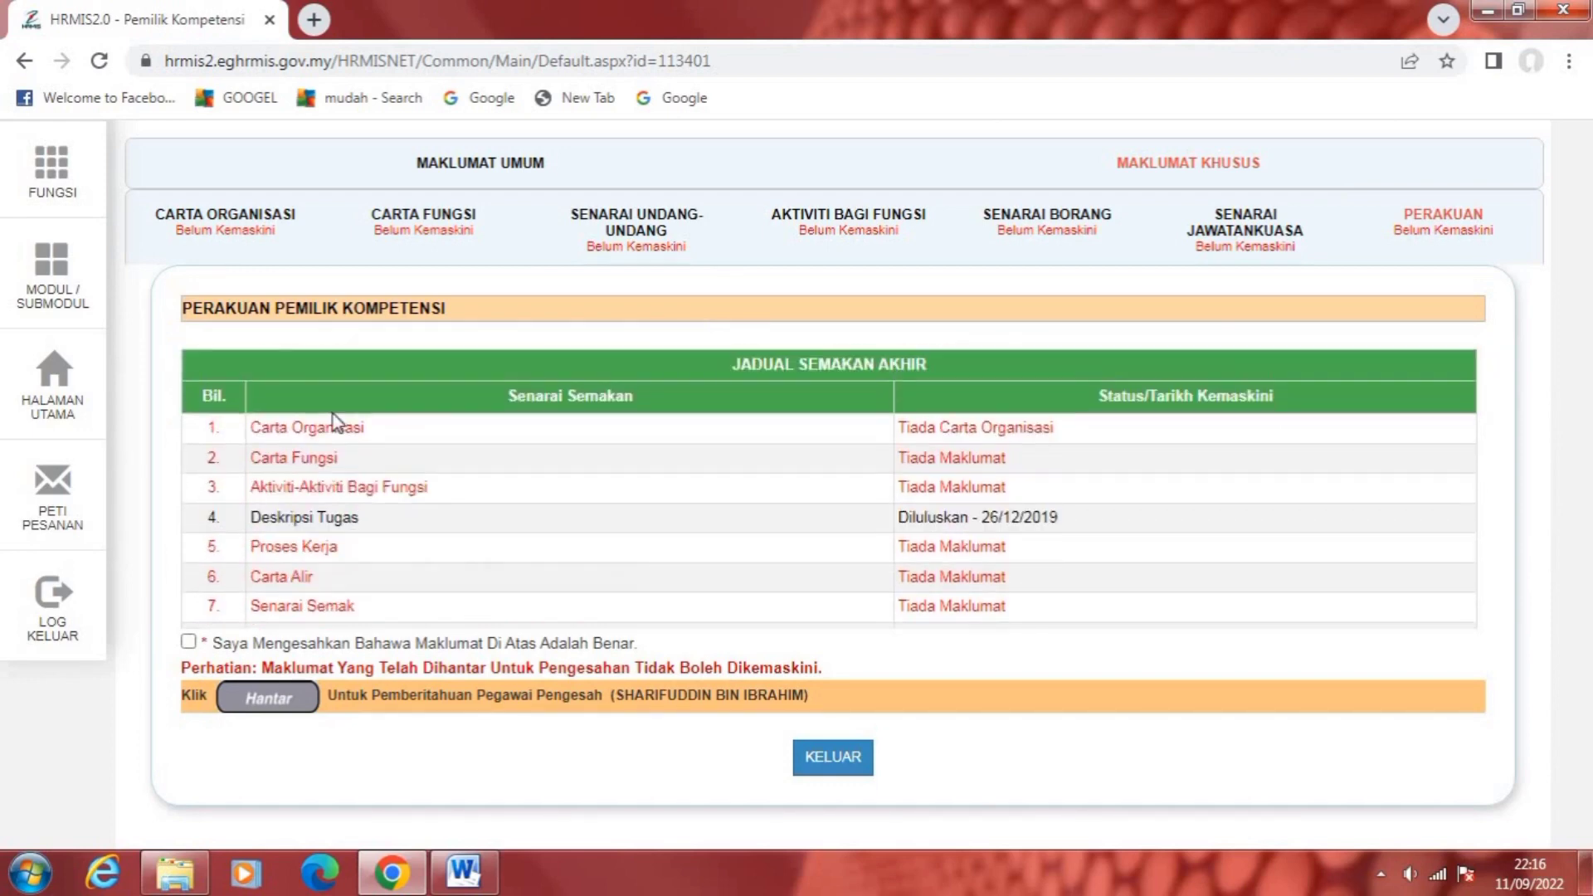
scroll(355, 550, down, 2)
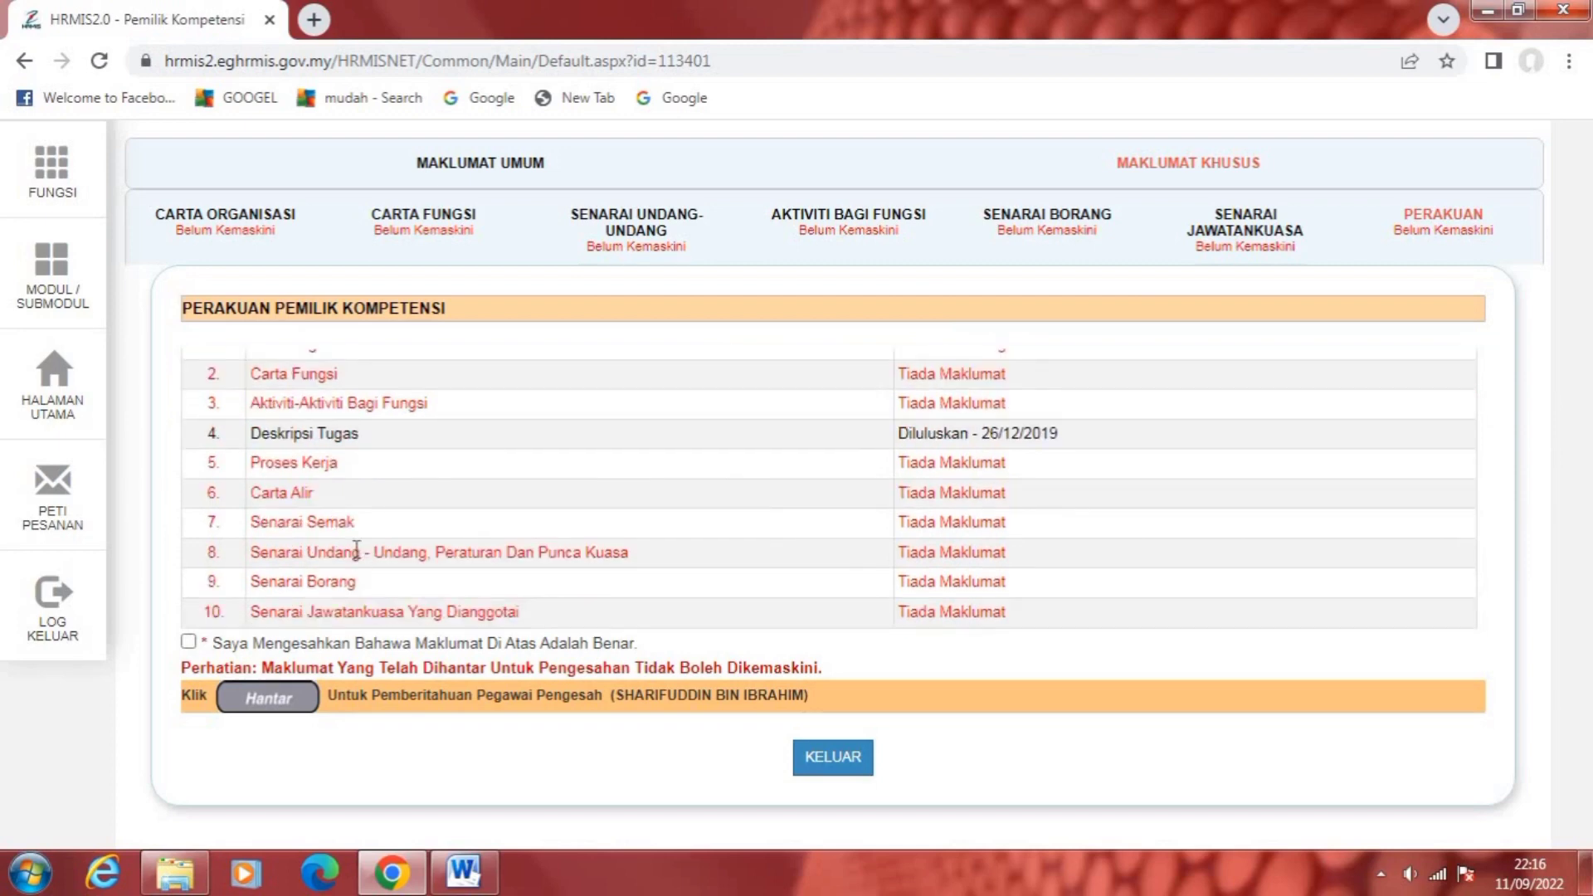
scroll(358, 552, up, 2)
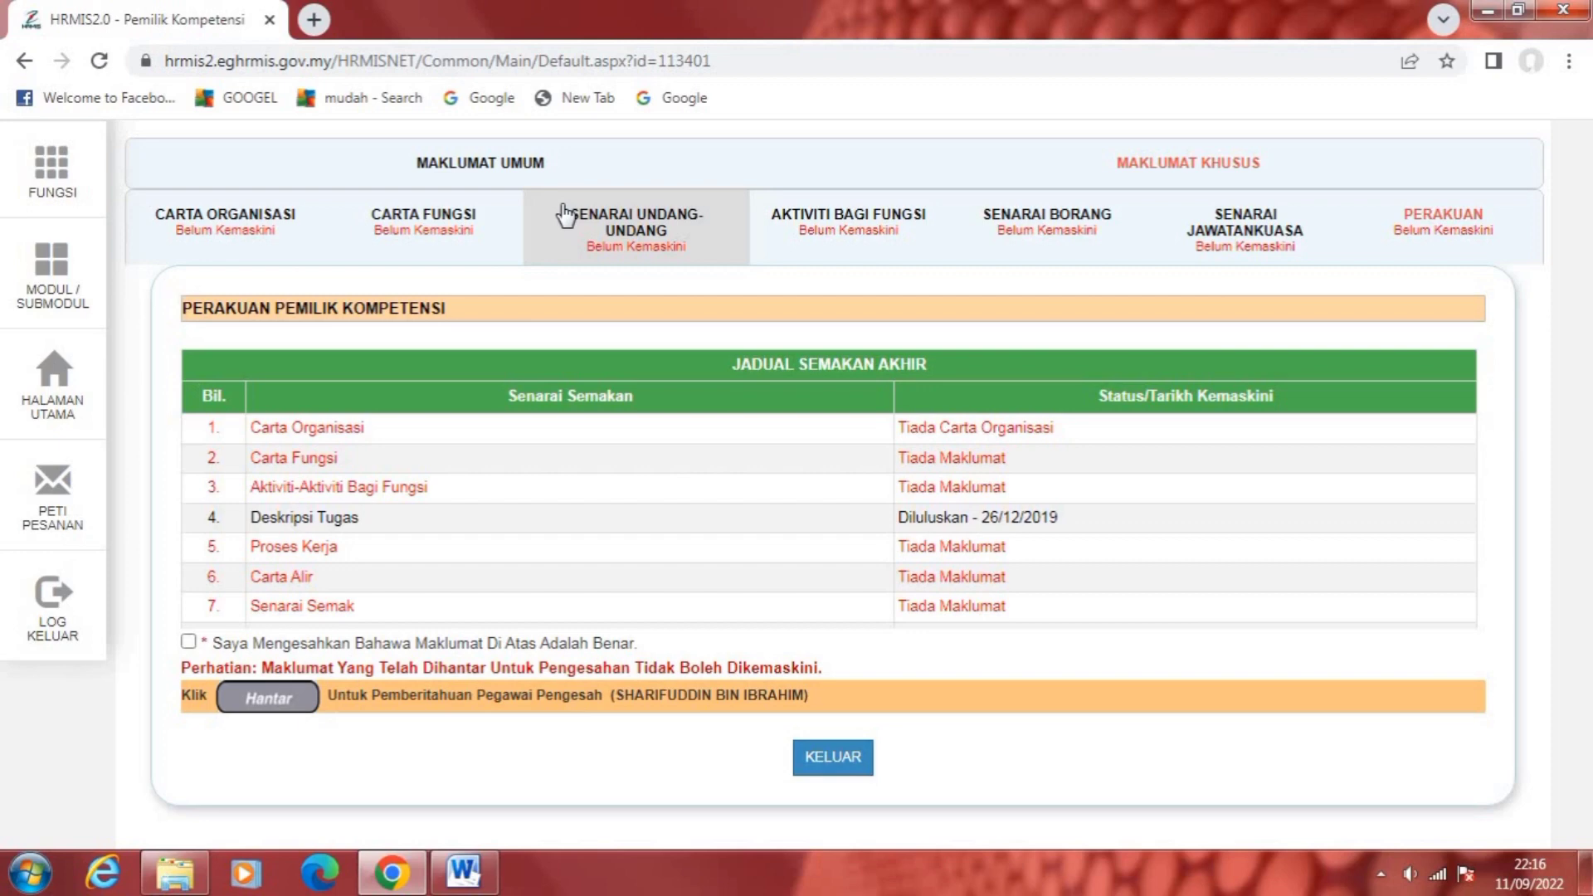
For Carta Organisasi, choose the document CARTA ORGANISASI ETD from the AKTIVITI MYFORTFOLIO folder in Downloads.
click(249, 239)
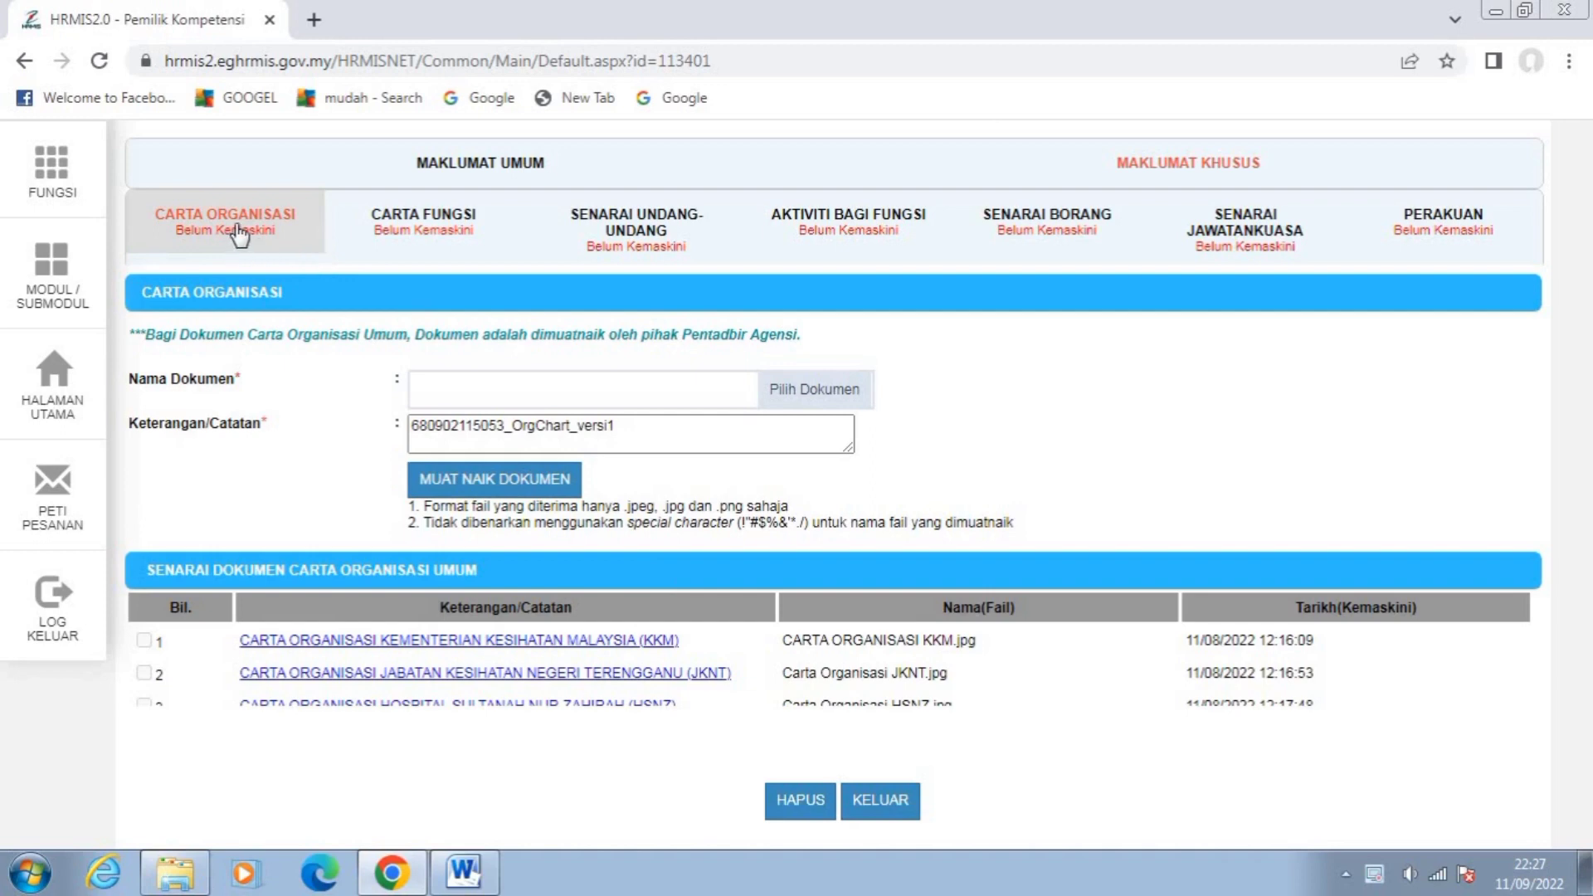
click(822, 392)
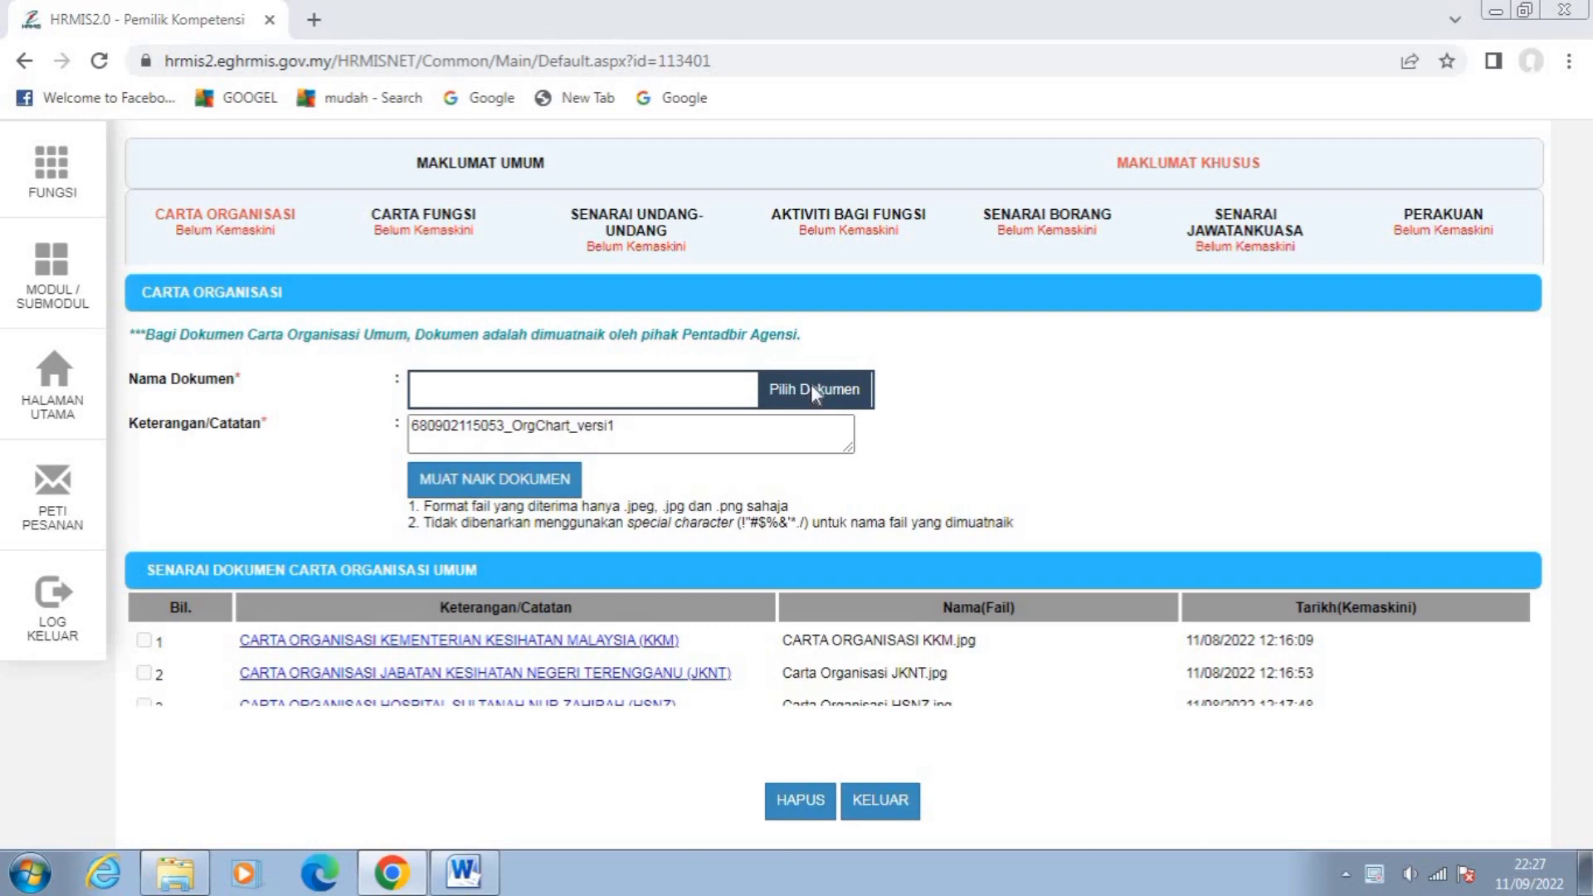
click(829, 388)
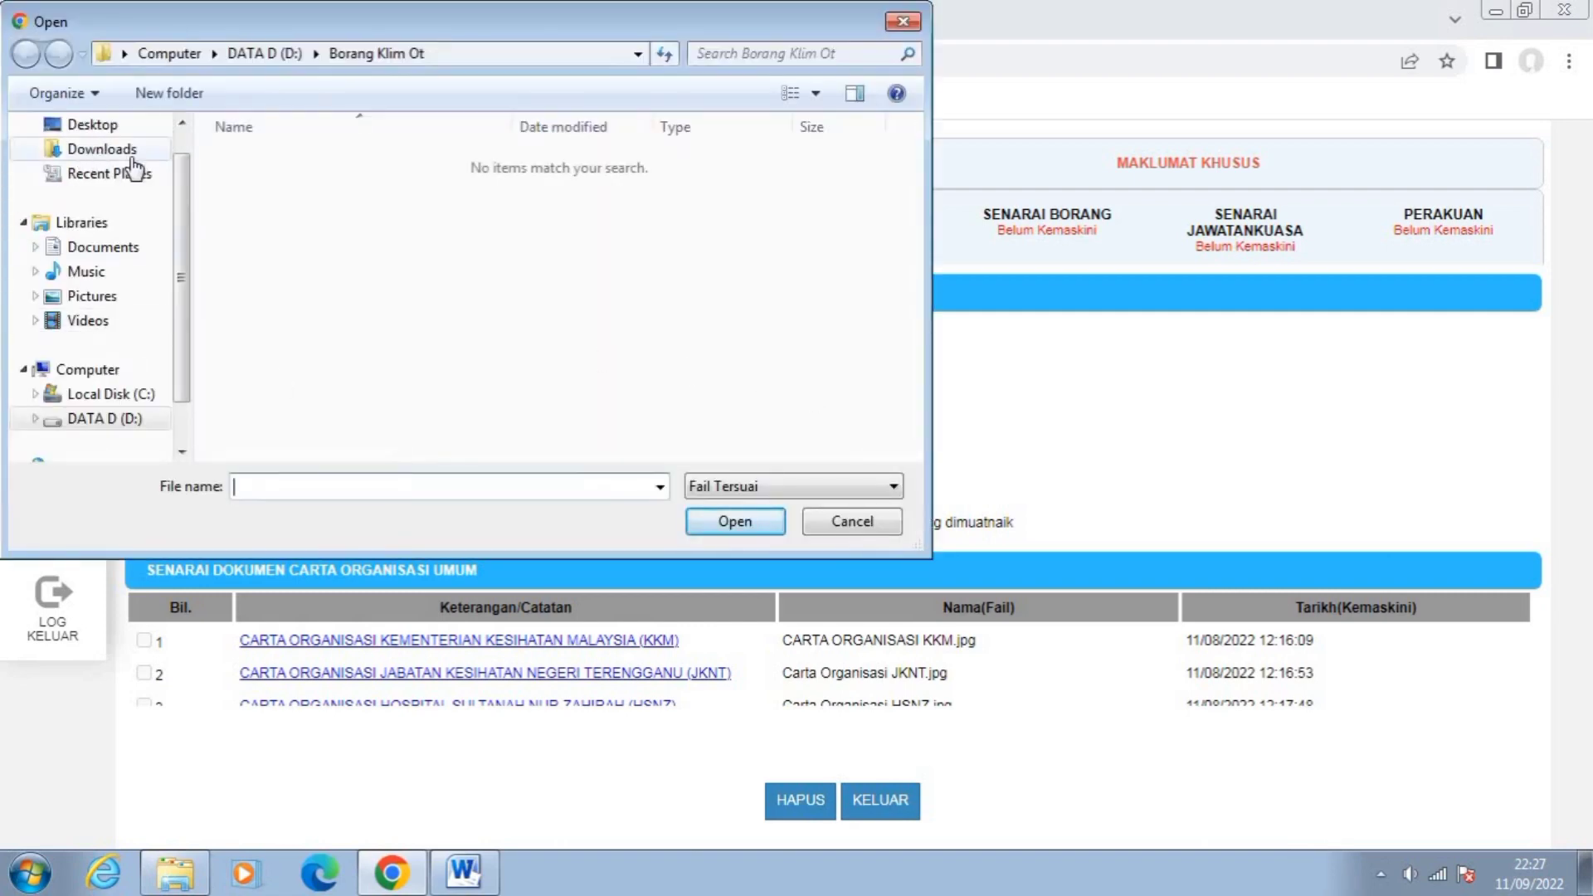
click(121, 150)
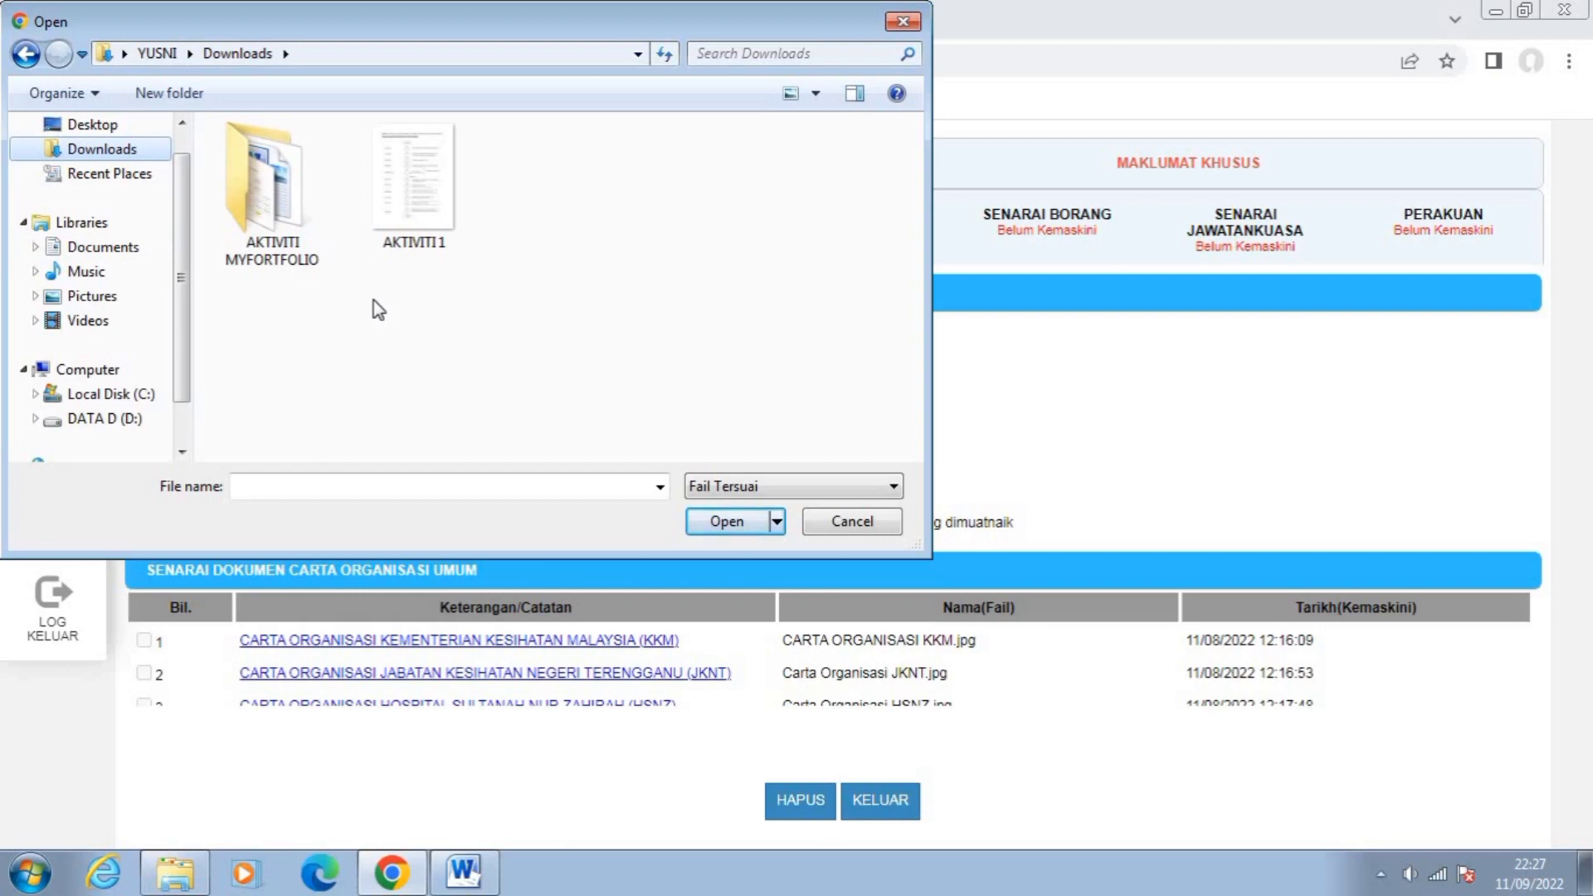
click(282, 228)
double_click(282, 228)
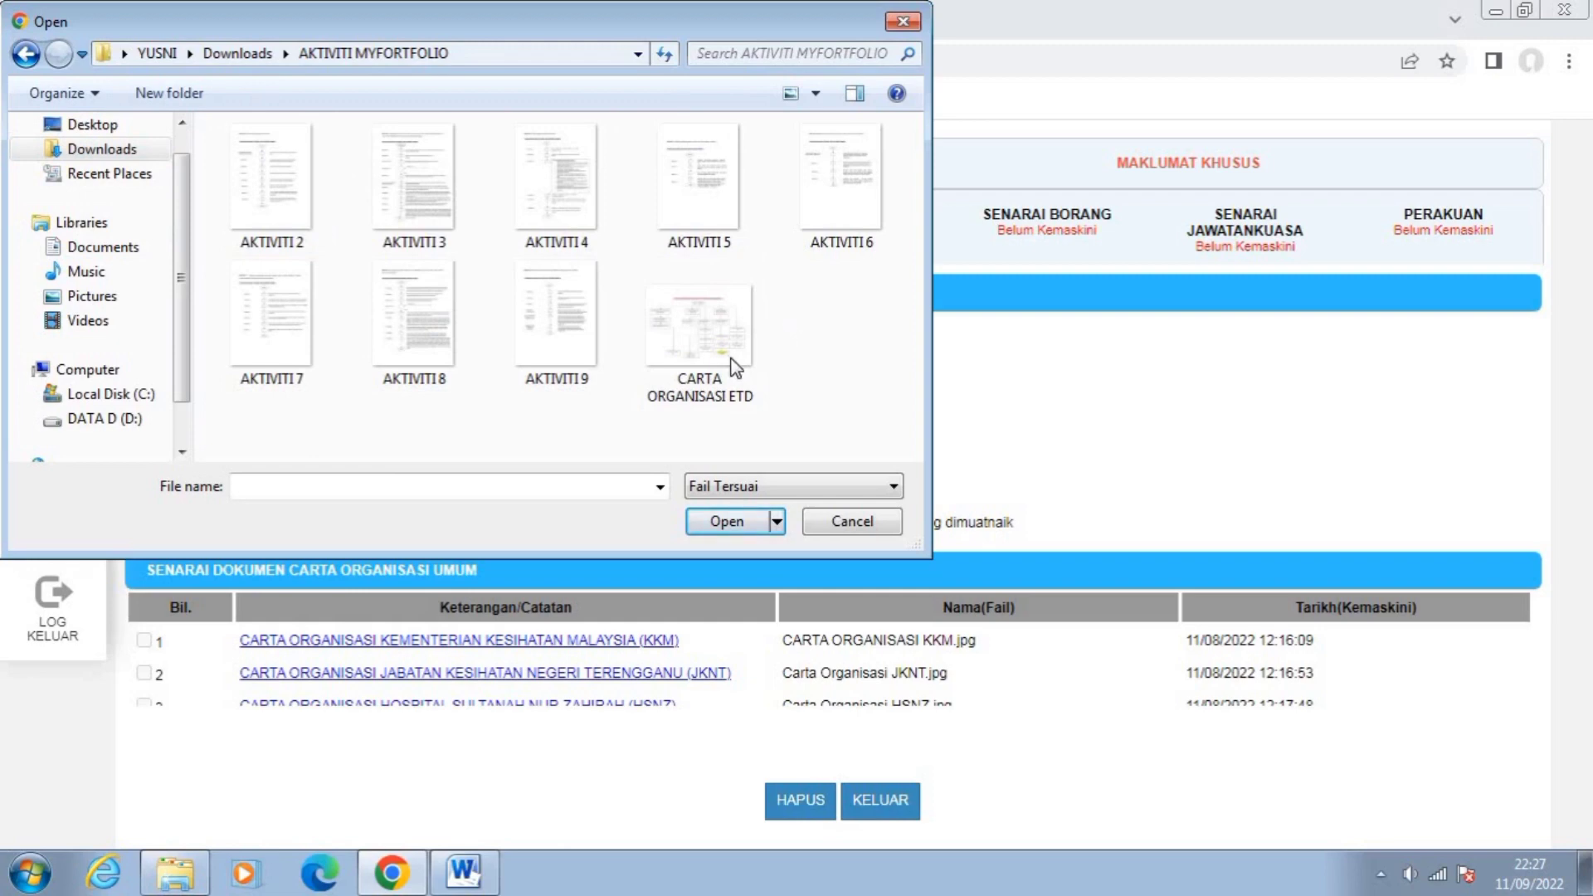
double_click(701, 332)
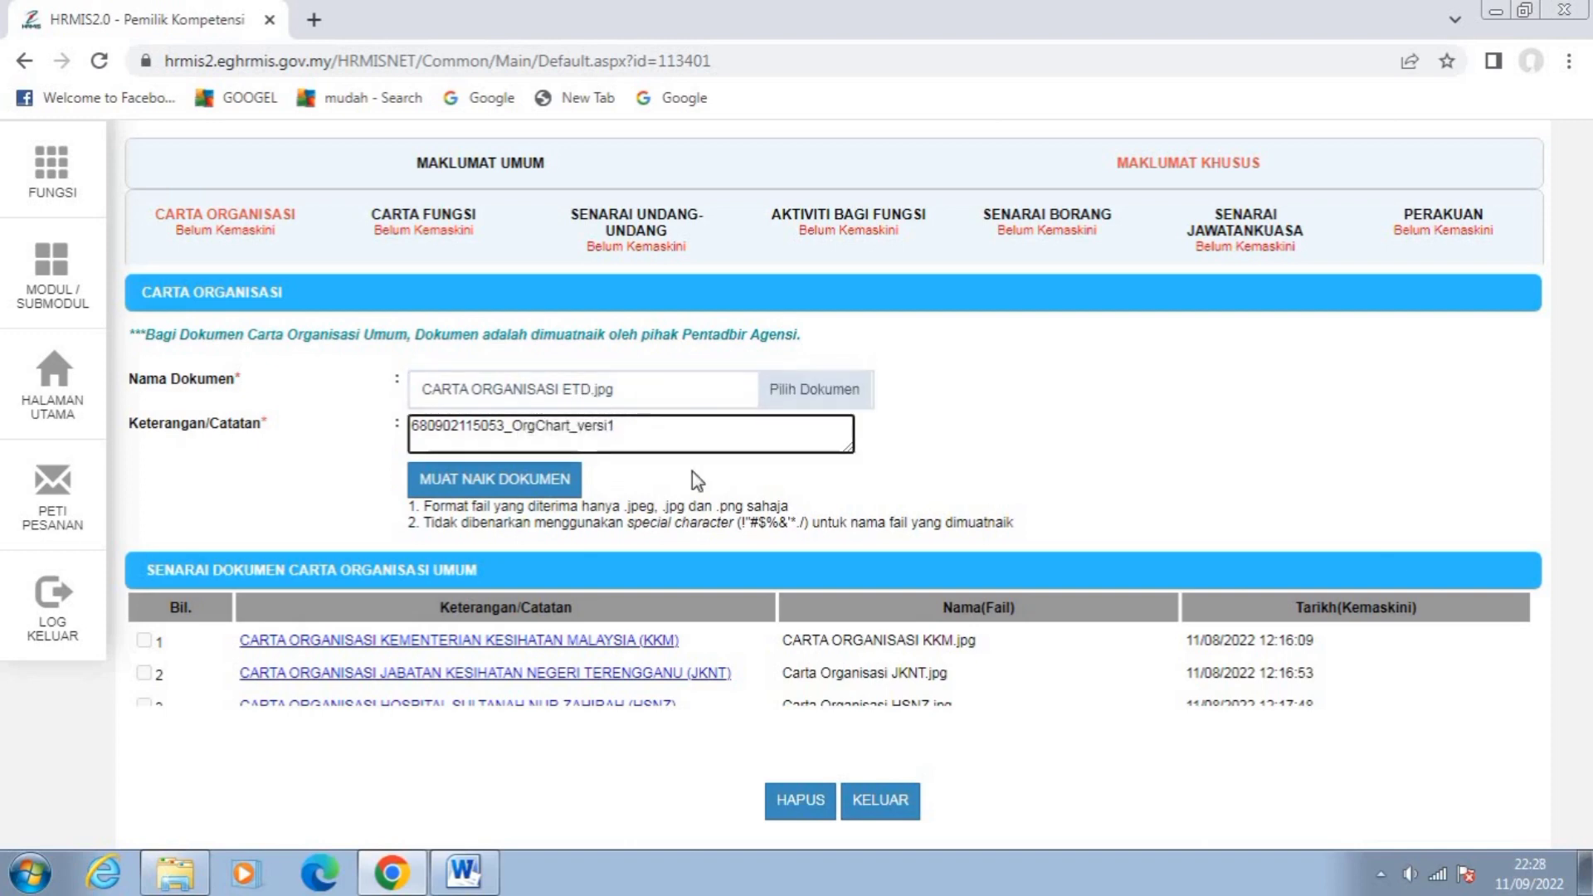
Replace the document's Keterangan/Catatan text with "(PEMANDU) JABATAN KECEMASAN DAN TRAUMA".
click(635, 428)
key(BackSpace)
key(BackSpace)
key(BackSpace)
key(BackSpace)
key(BackSpace)
key(BackSpace)
key(BackSpace)
key(BackSpace)
key(BackSpace)
key(BackSpace)
key(BackSpace)
key(BackSpace)
key(BackSpace)
key(BackSpace)
key(BackSpace)
key(BackSpace)
key(BackSpace)
key(BackSpace)
key(BackSpace)
key(BackSpace)
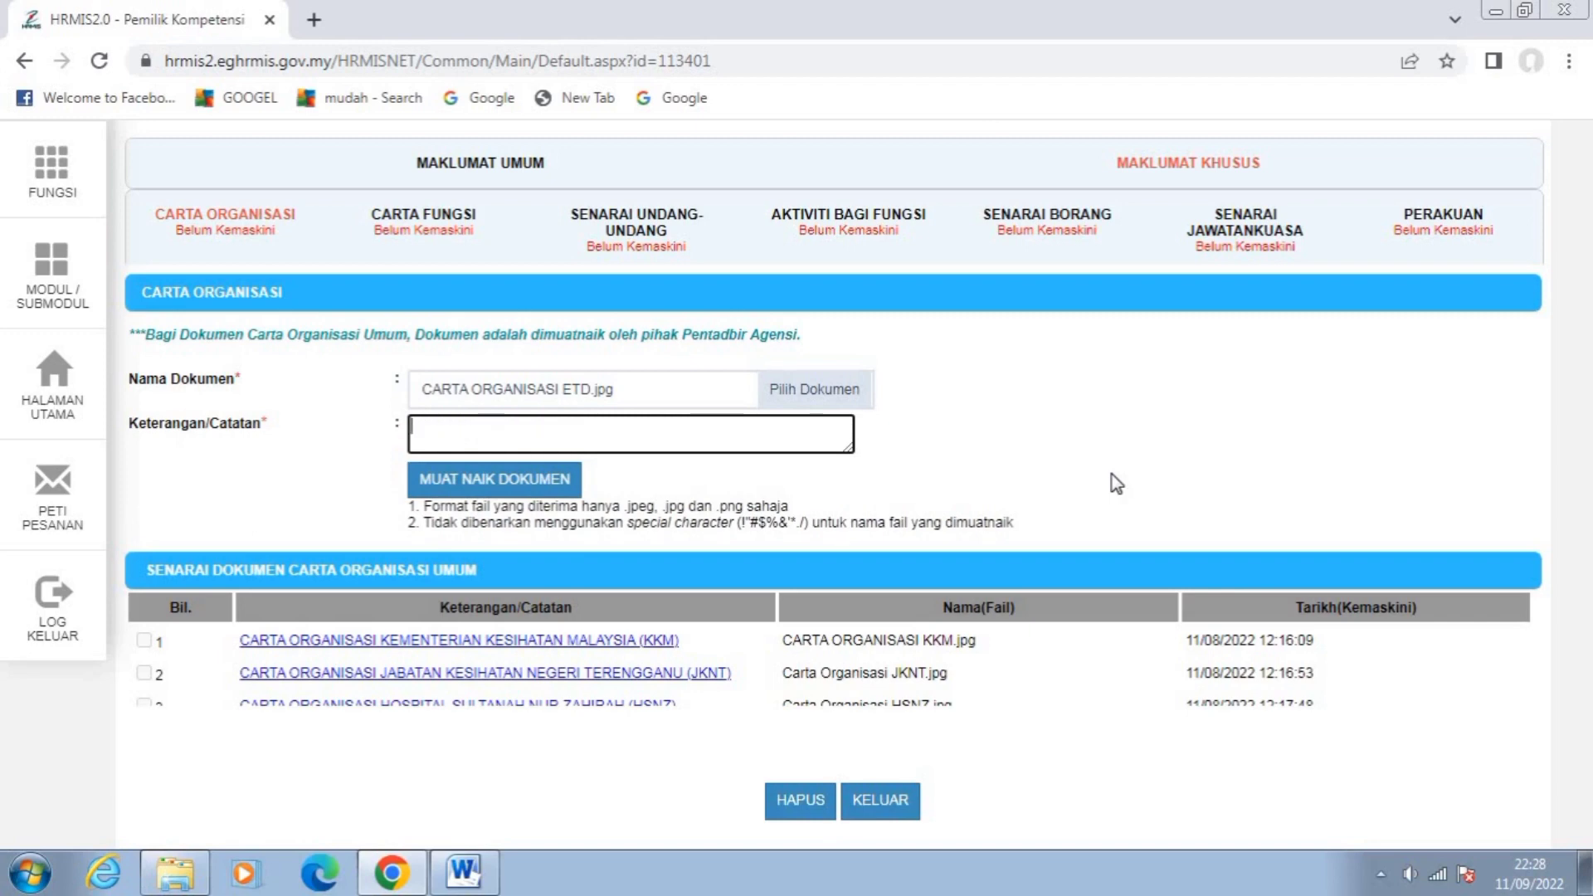
text(PE)
key(BackSpace)
key(BackSpace)
text((PEMANDU) JABAT)
text(AN)
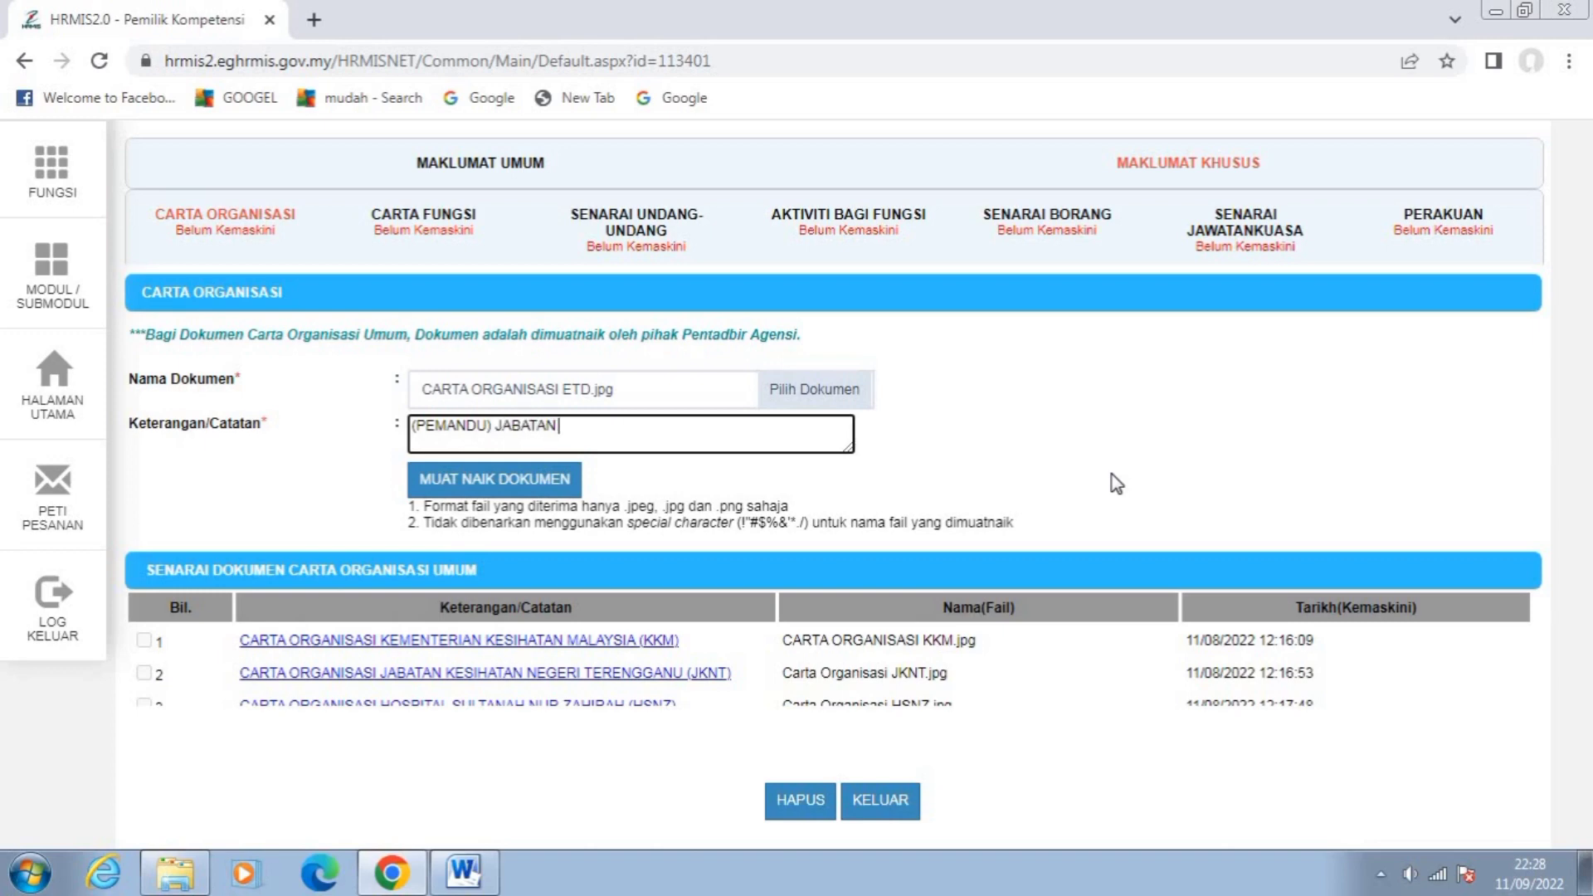
text( KECEMASAN DAN )
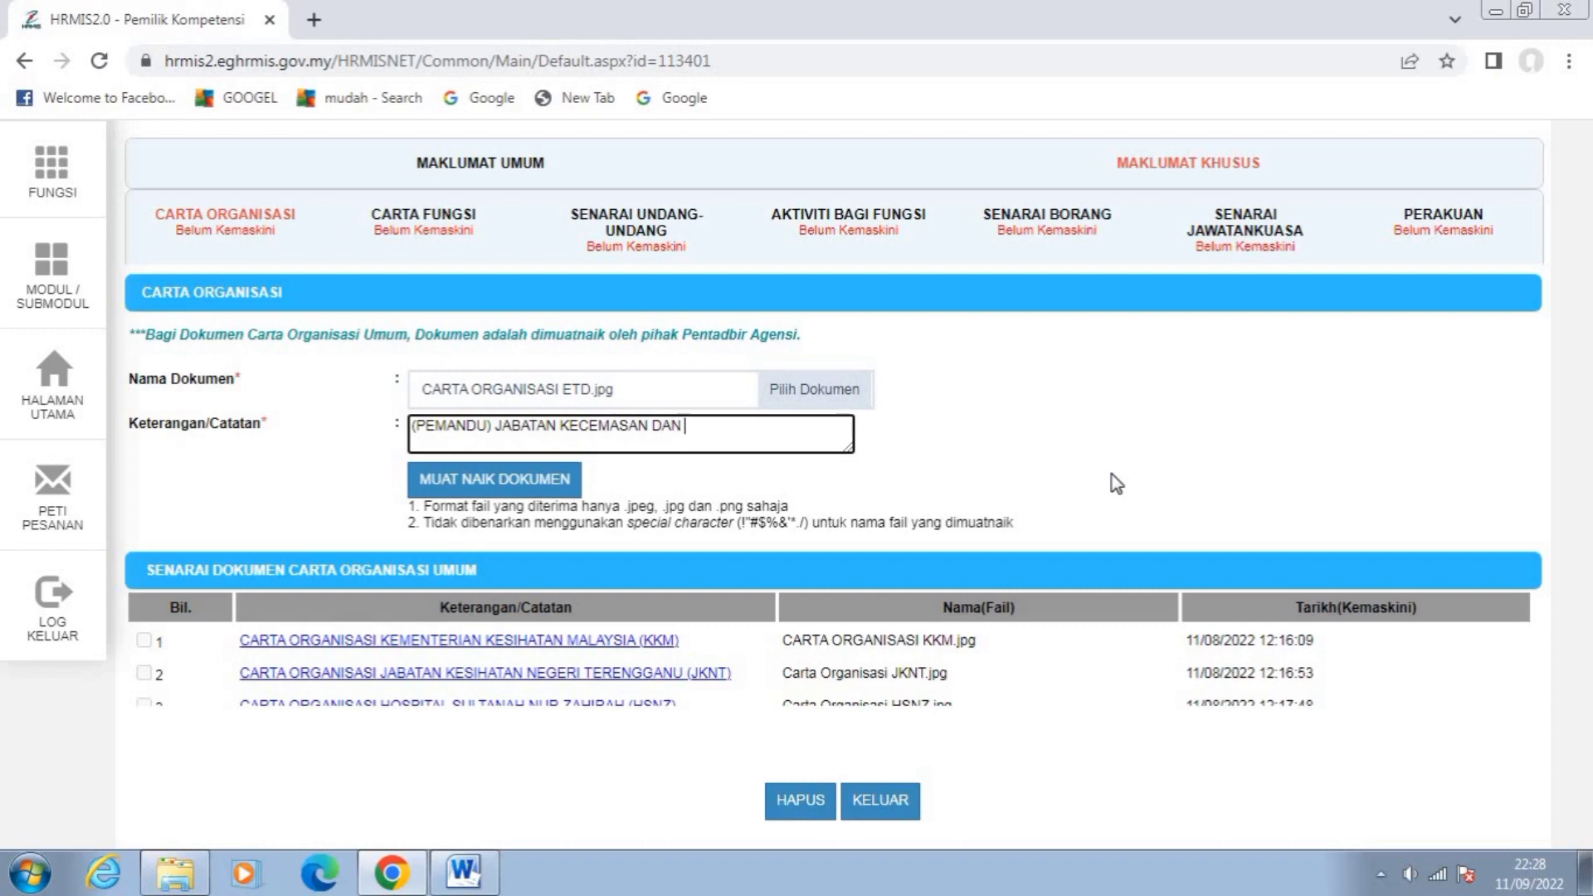
text(TRAUMA)
Upload the organisation chart document, confirm saving it, and check the Carta Organisasi document lists.
click(527, 481)
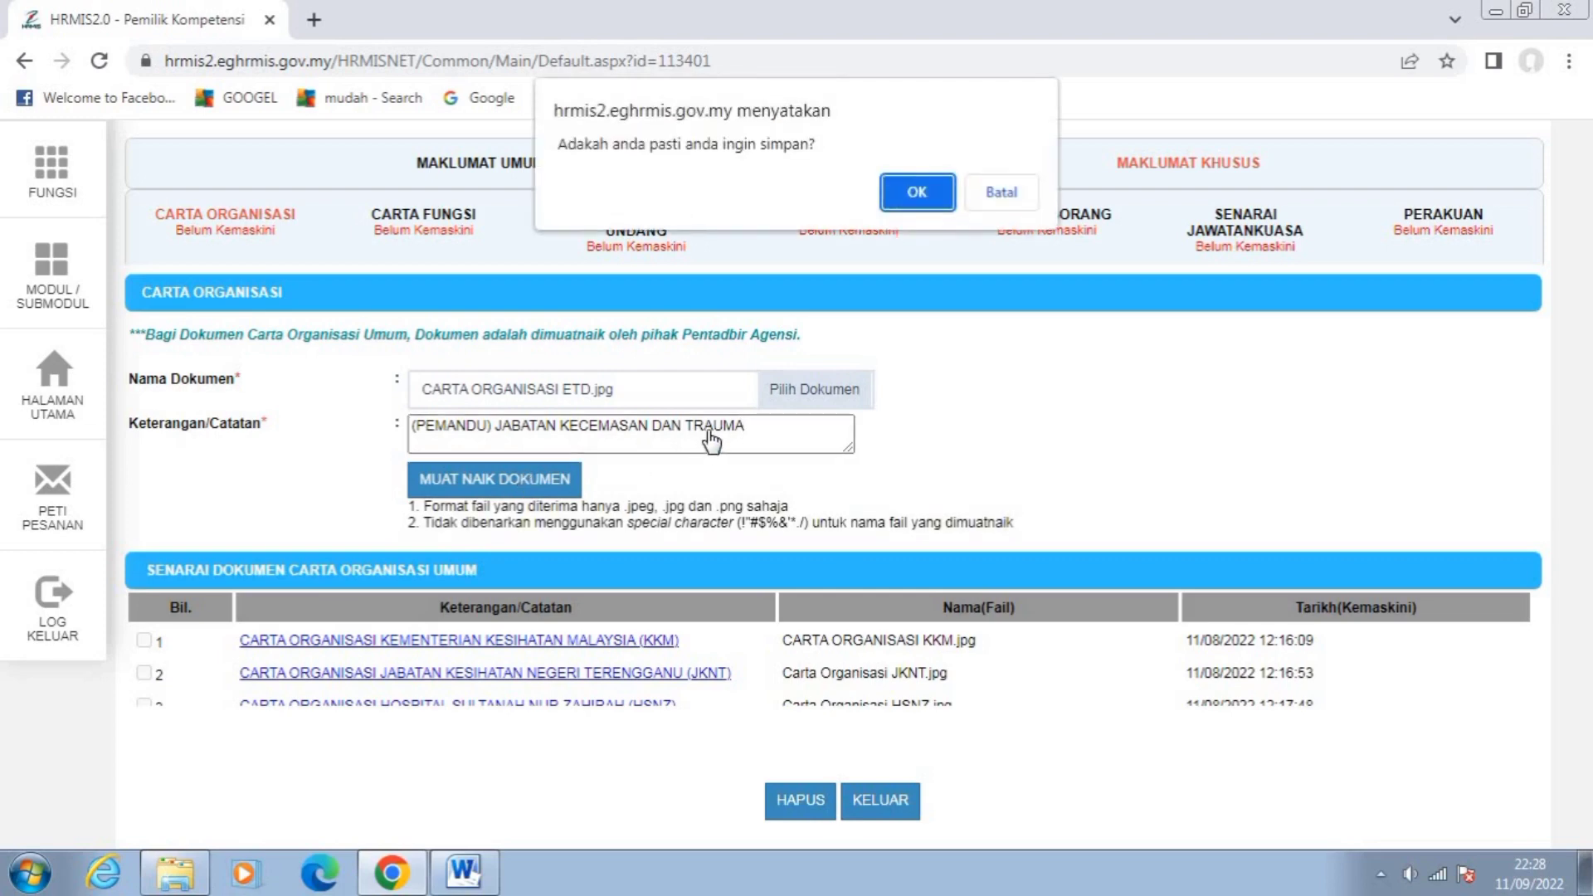
click(917, 193)
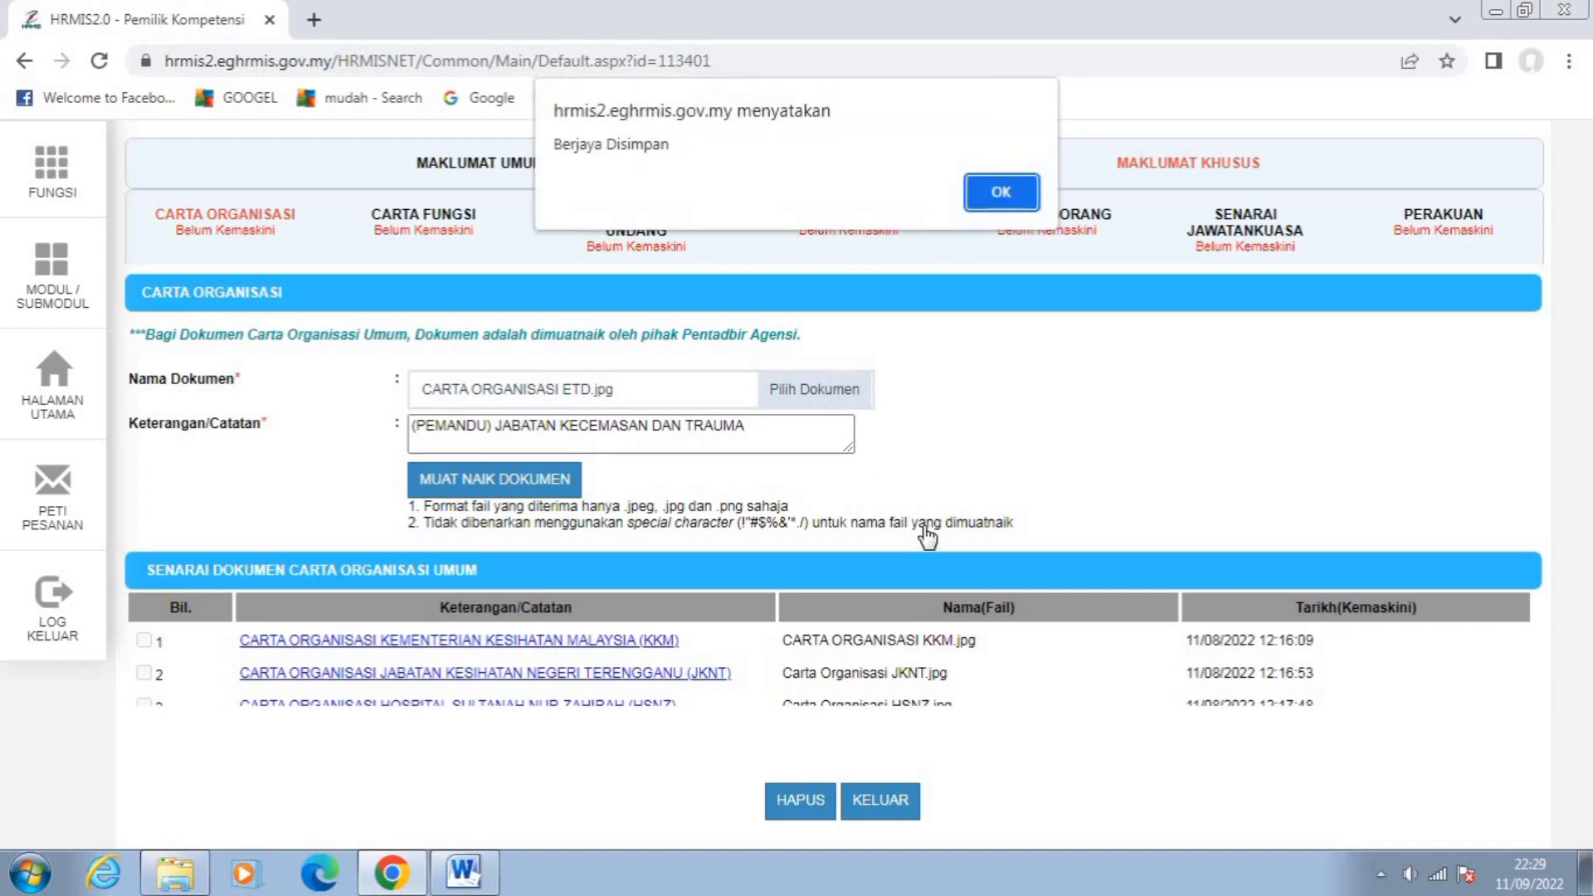
click(999, 192)
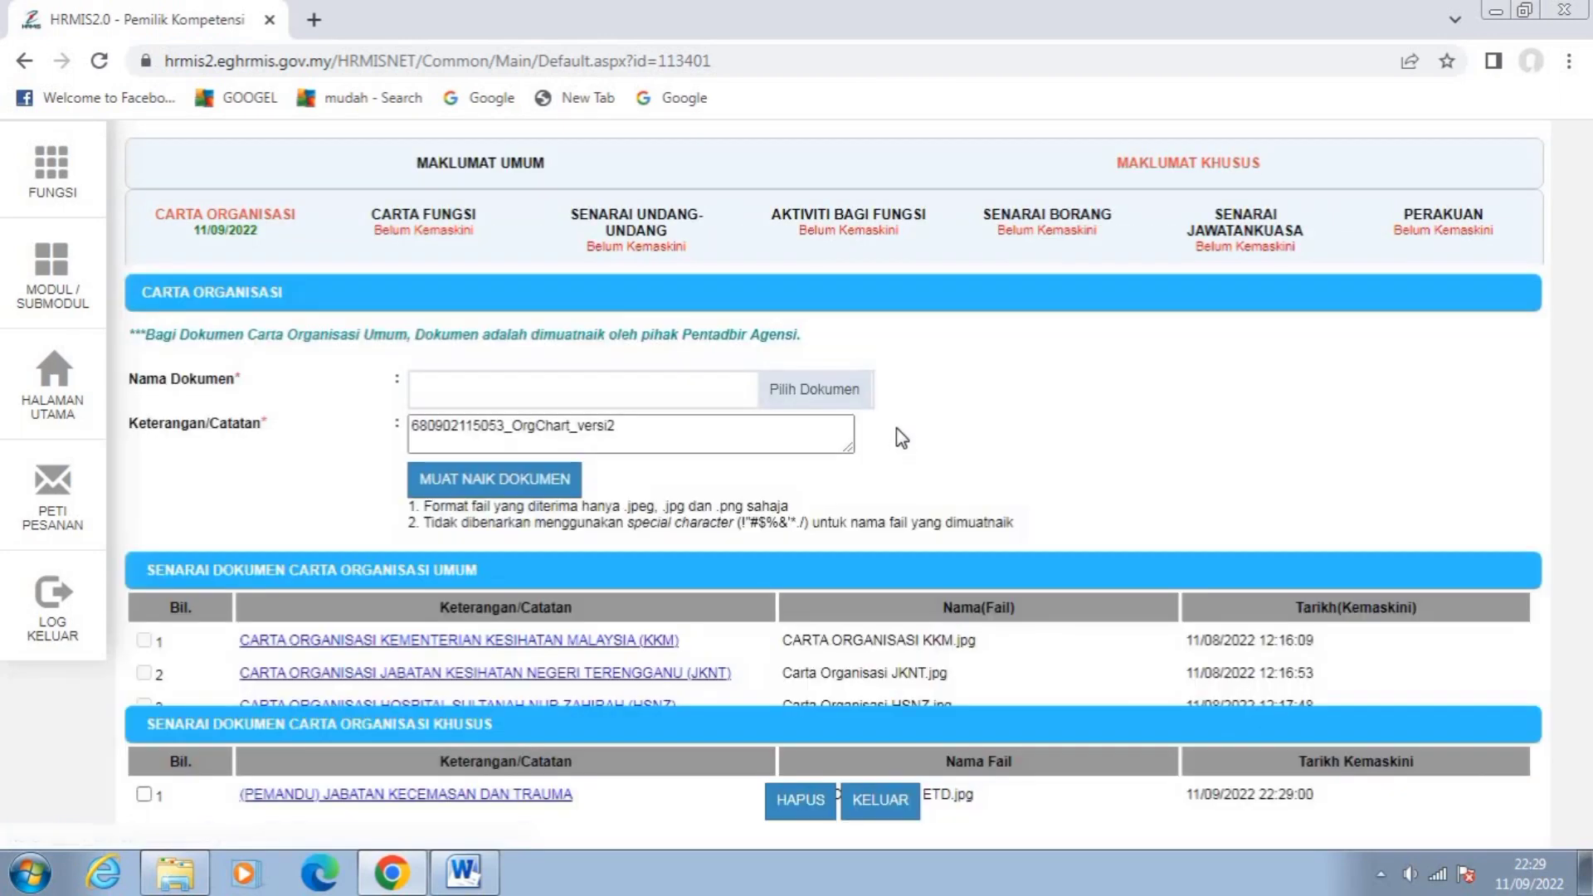
scroll(694, 641, down, 1)
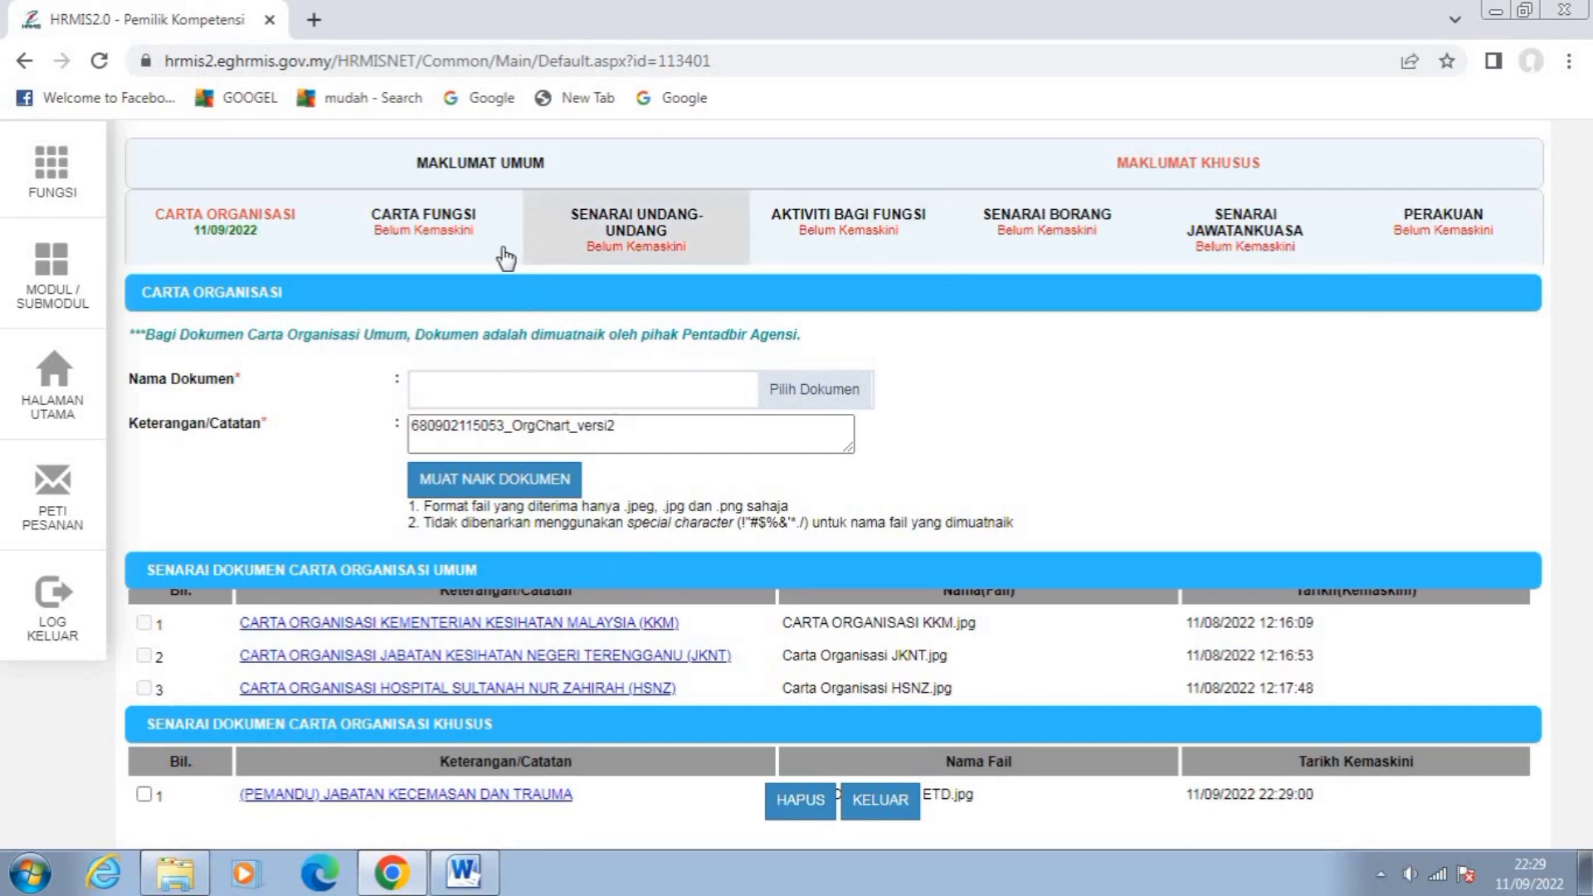
Start adding functions to Carta Fungsi and examine the function list under Hospital Sultanah Nur Zahirah.
click(441, 230)
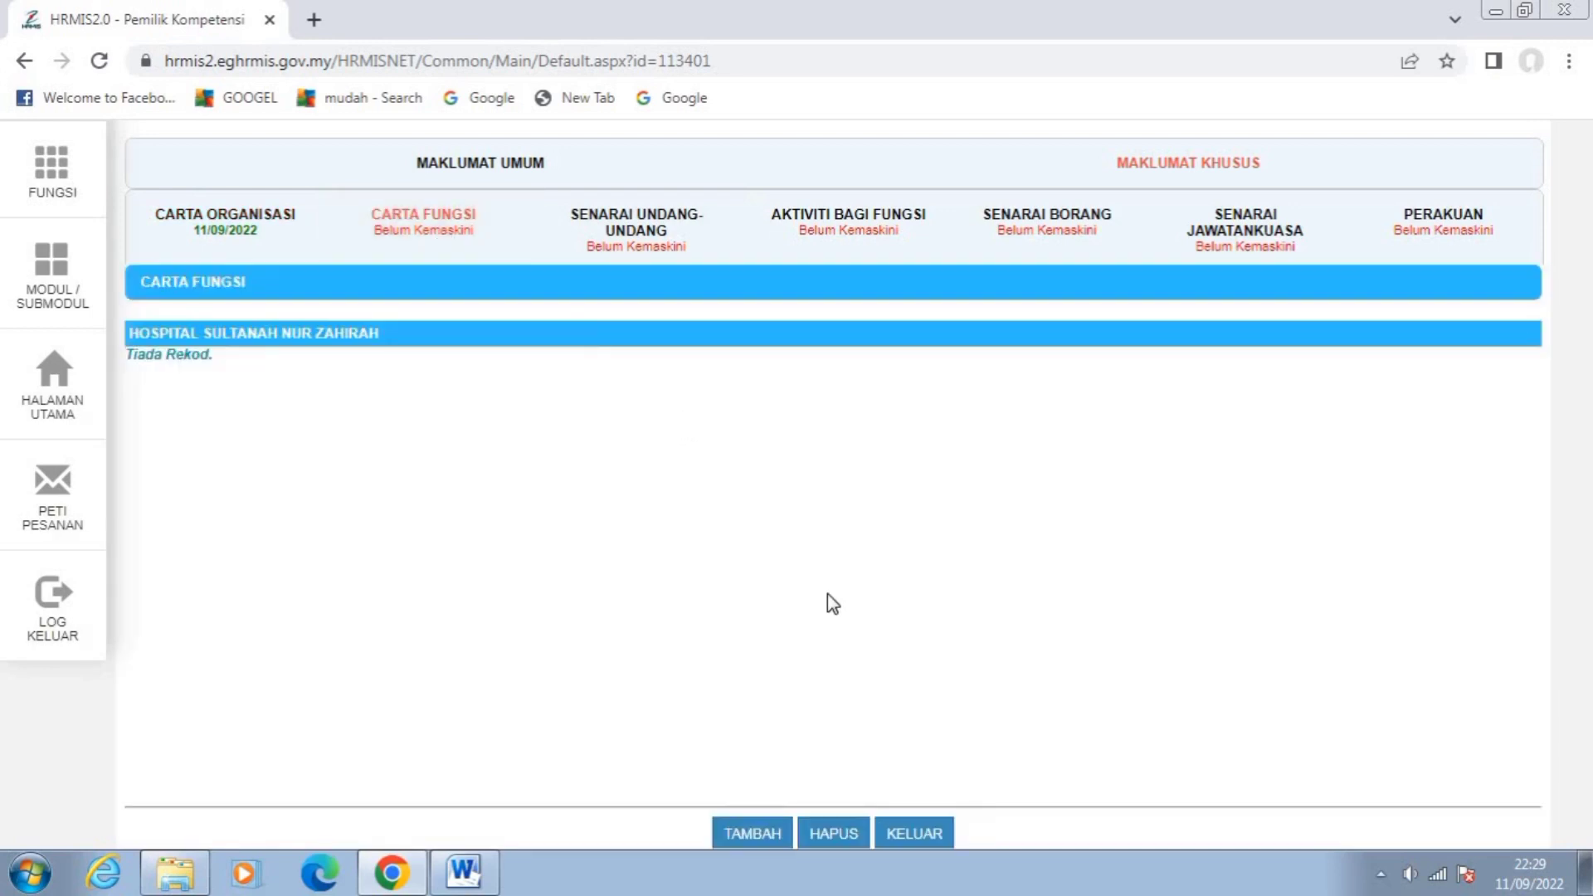
click(753, 832)
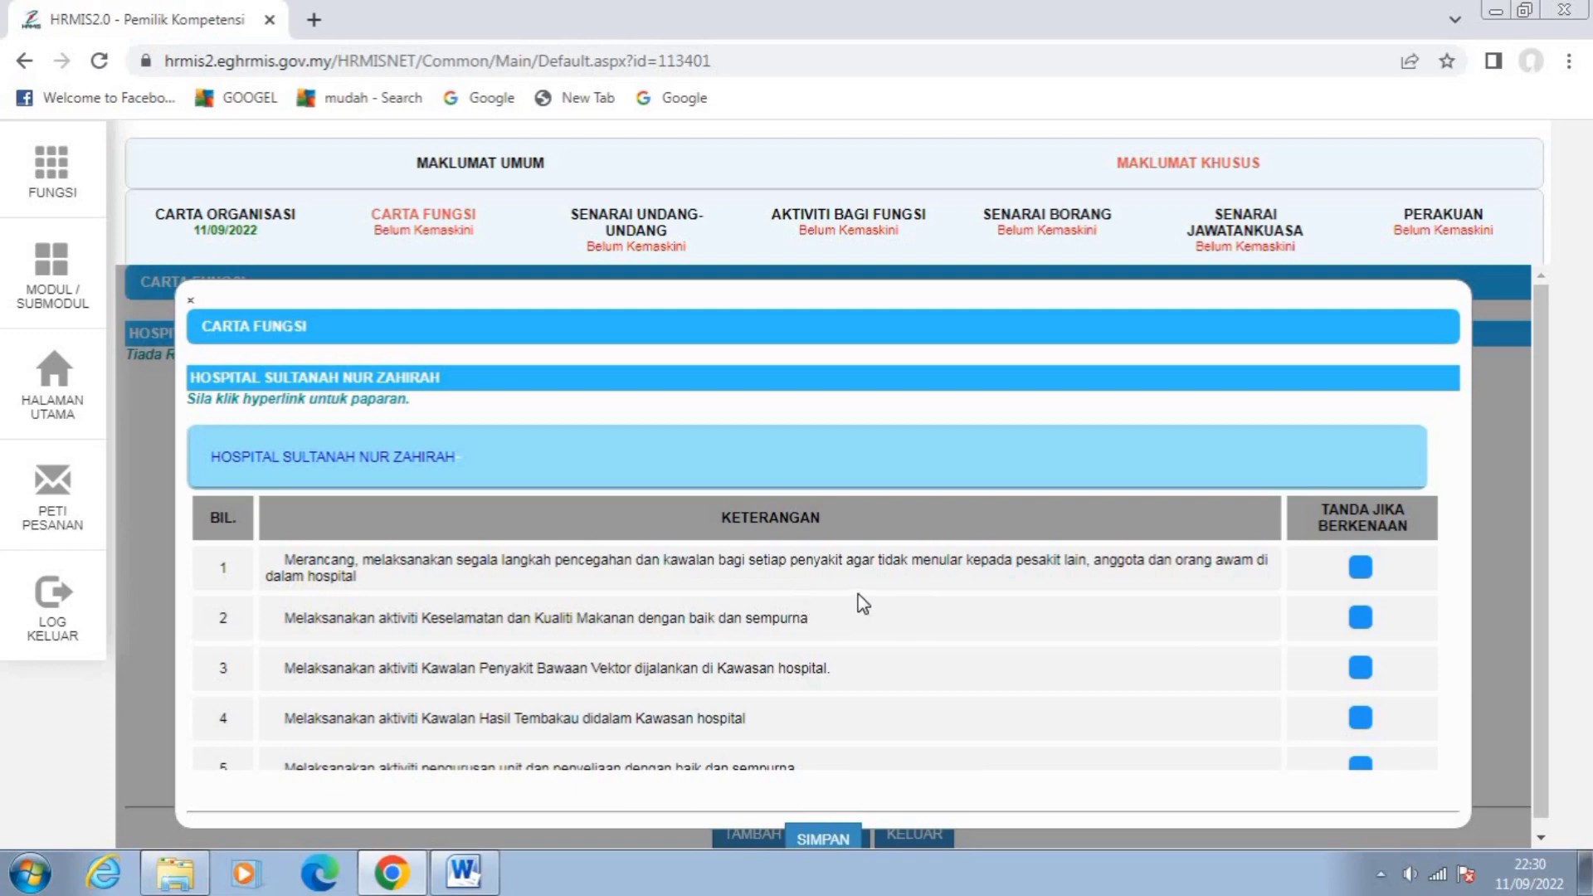
scroll(859, 592, down, 5)
scroll(860, 592, down, 10)
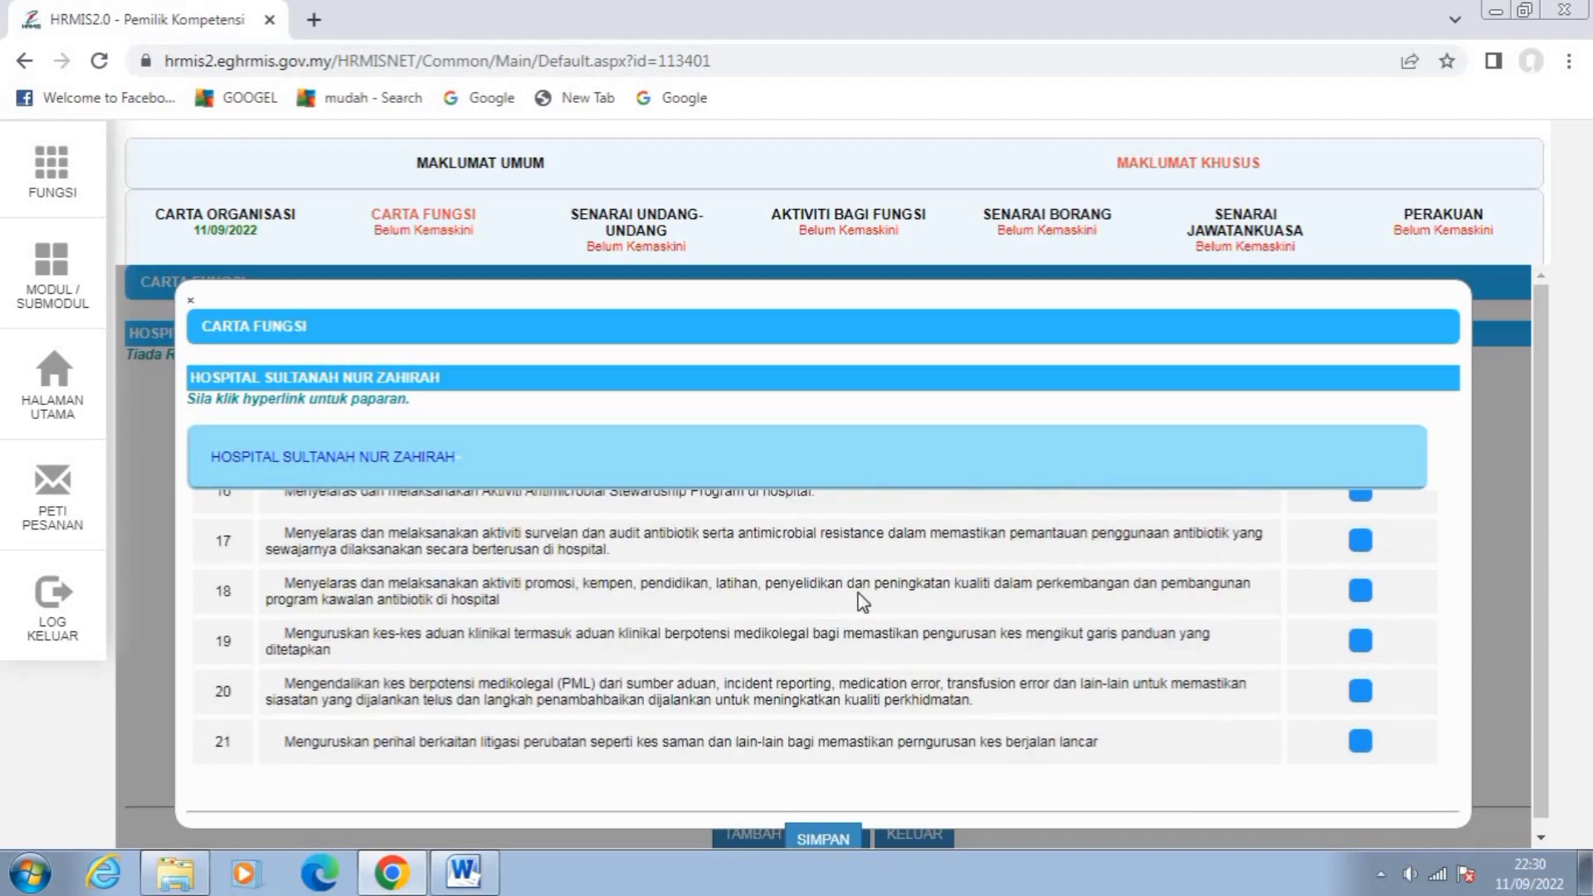
scroll(663, 598, up, 4)
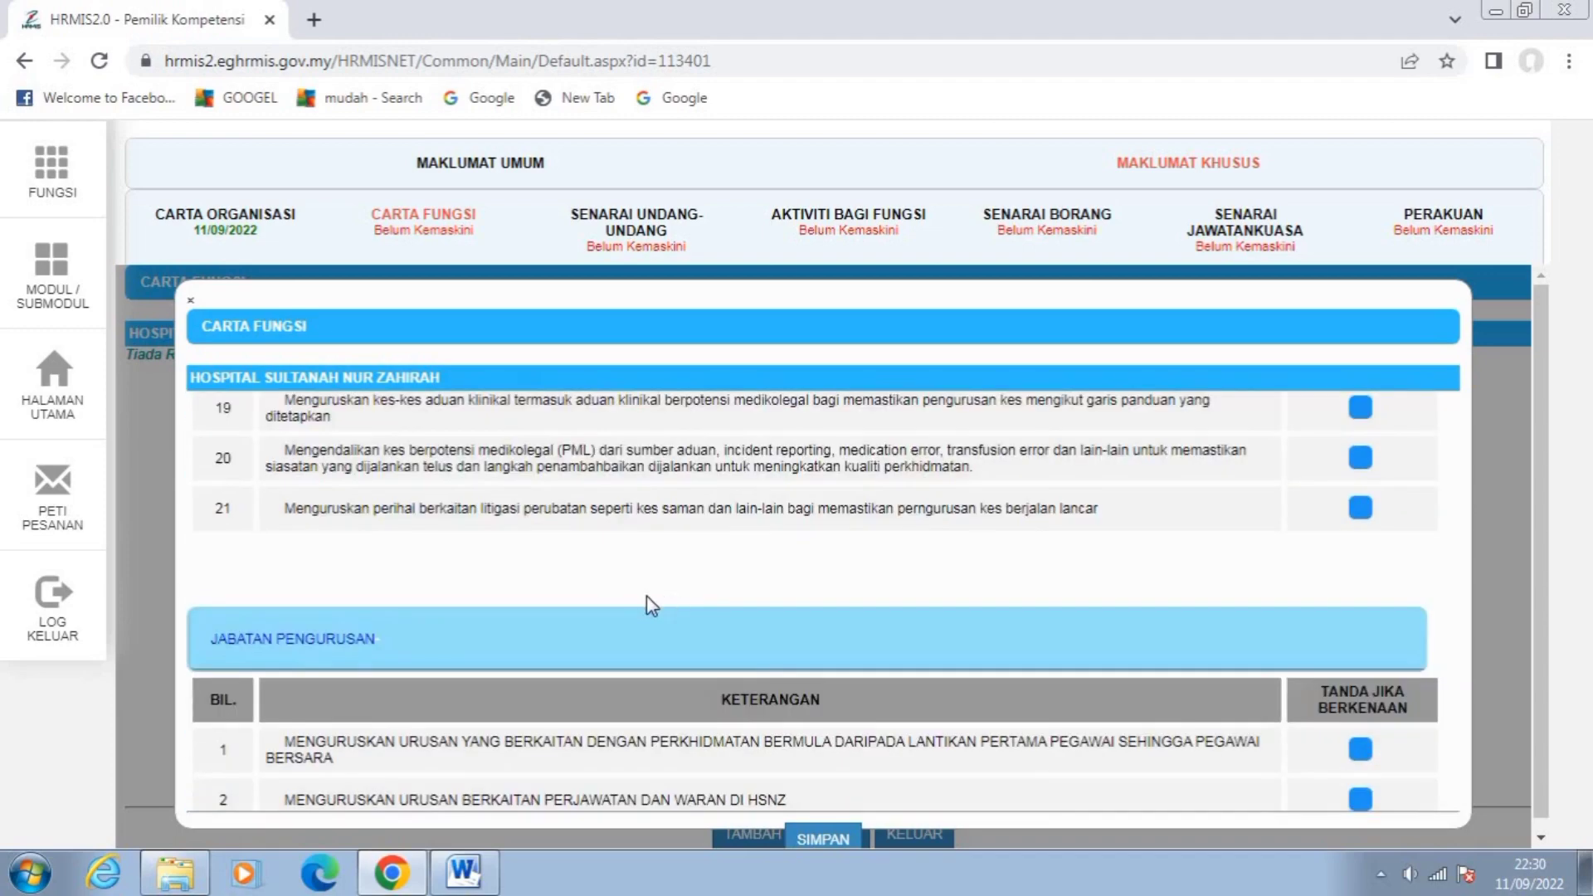
Read through the full list of functions under Jabatan Pengurusan to find the ones that apply.
scroll(645, 596, down, 4)
scroll(635, 594, down, 4)
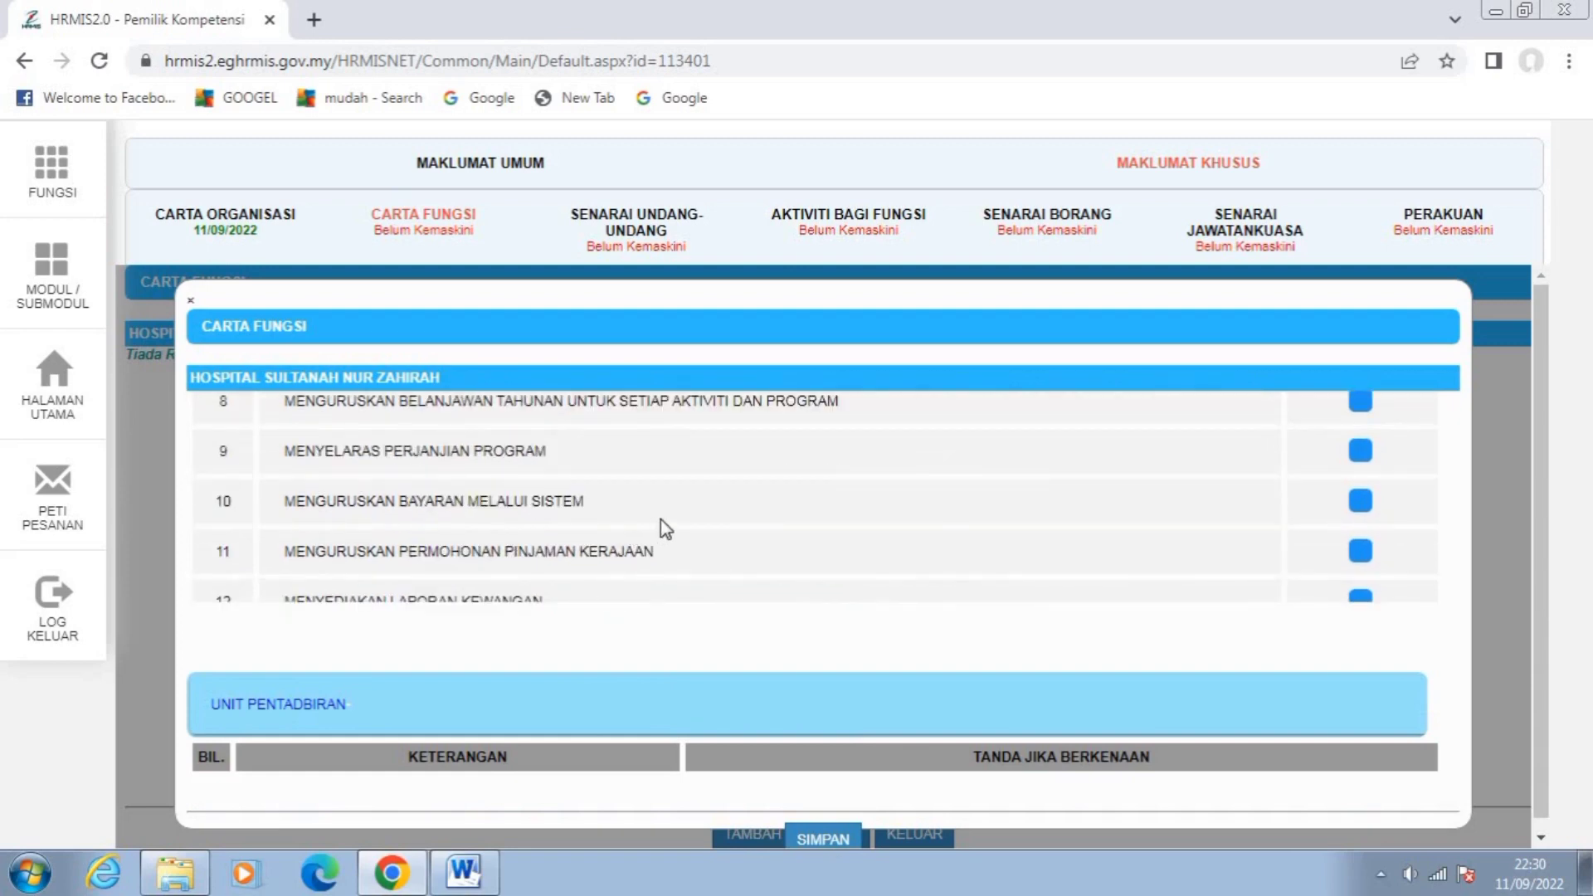
scroll(669, 516, up, 3)
scroll(672, 522, up, 2)
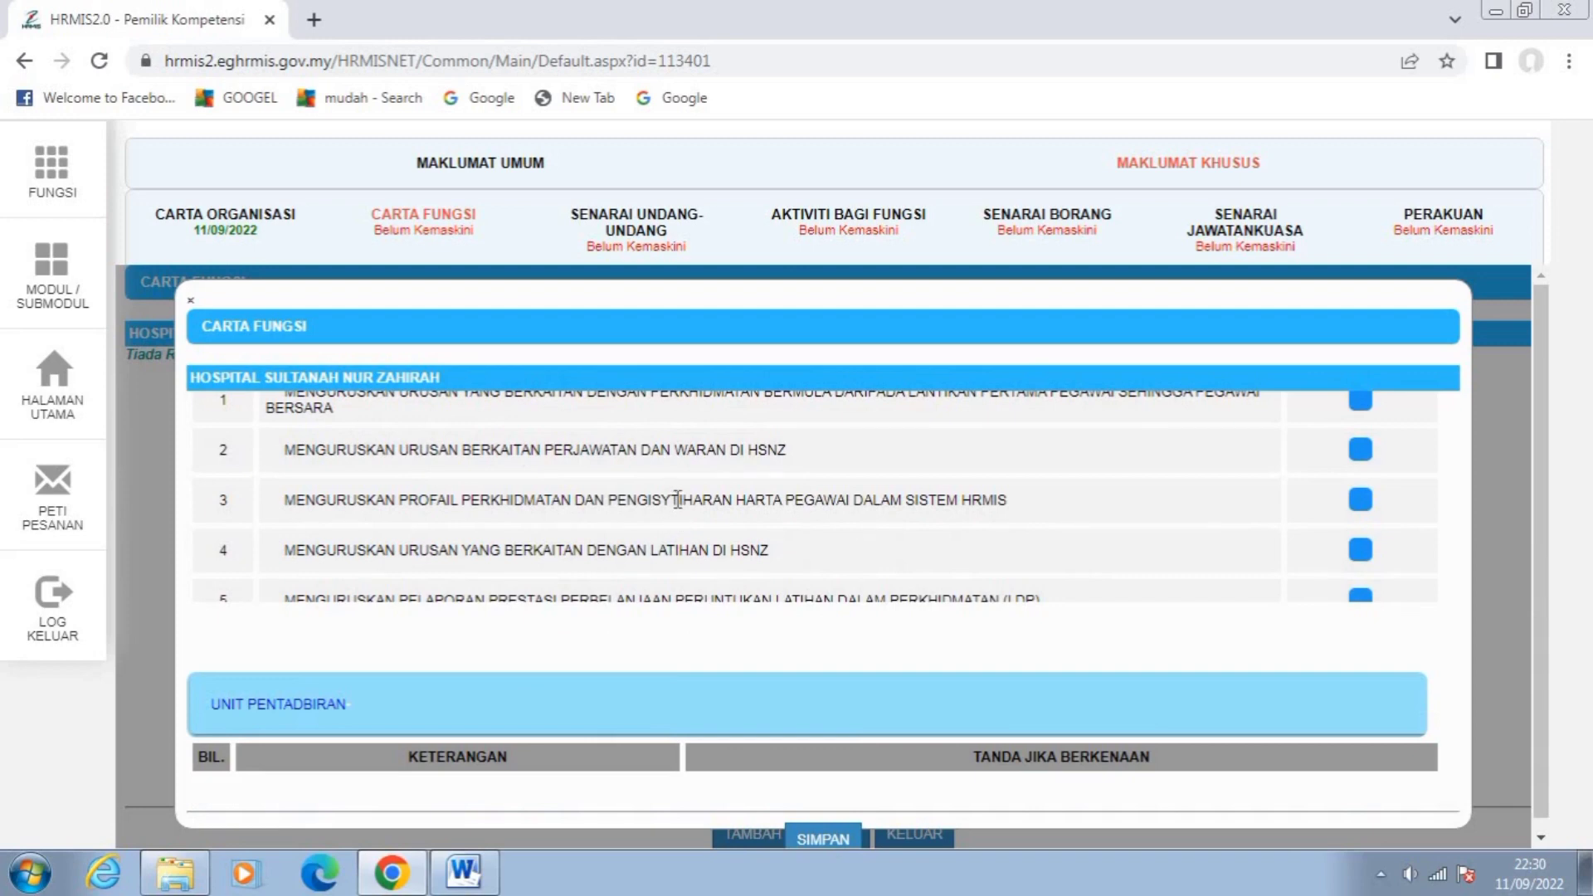
scroll(677, 508, down, 2)
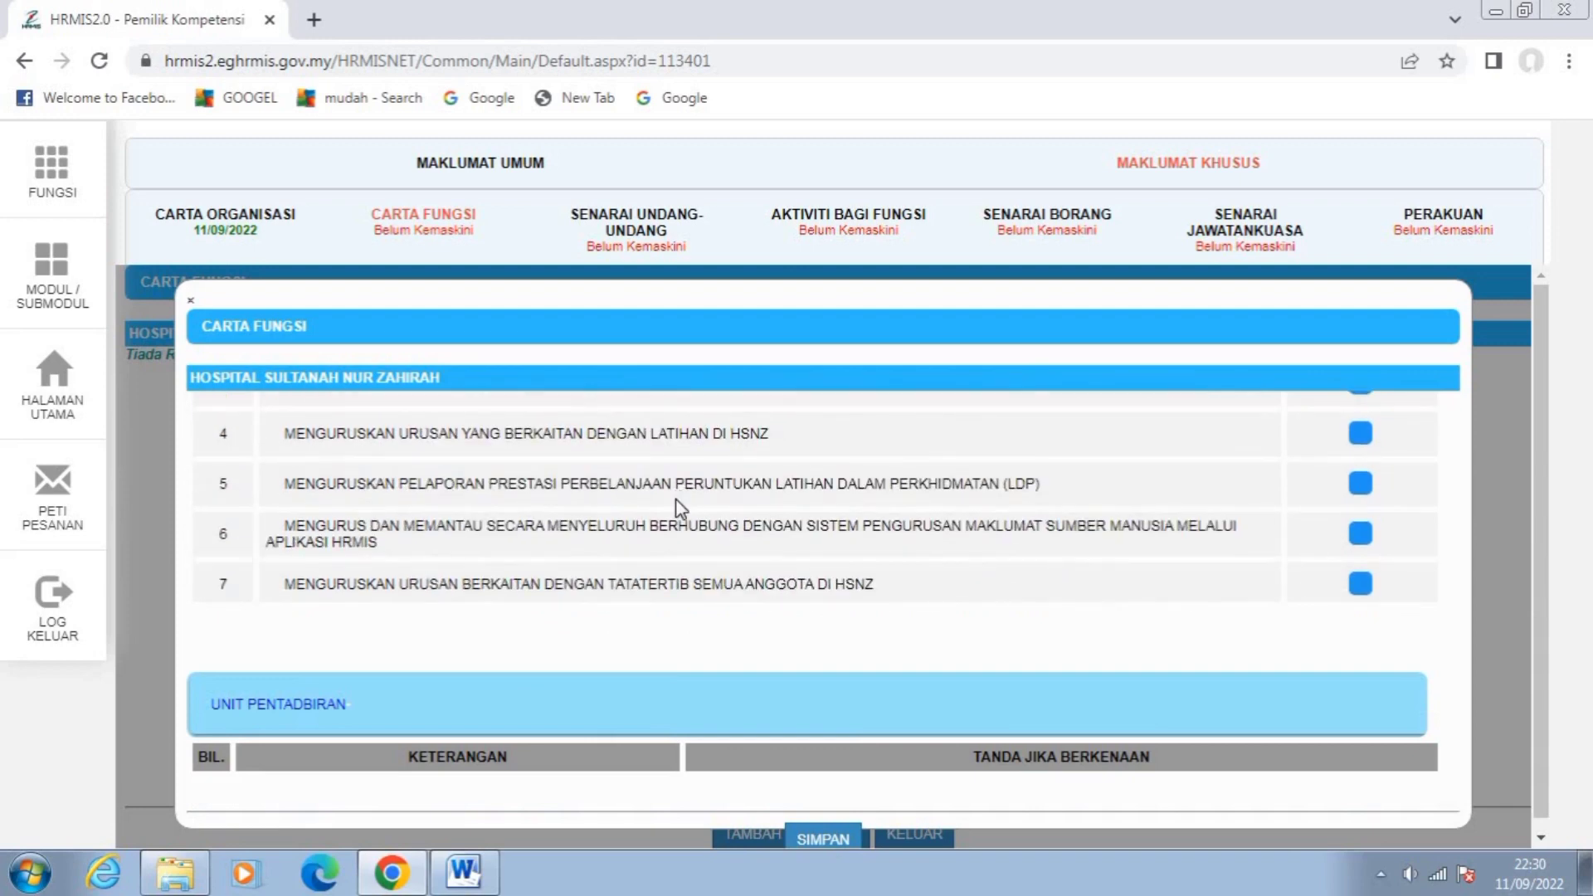
scroll(679, 506, down, 2)
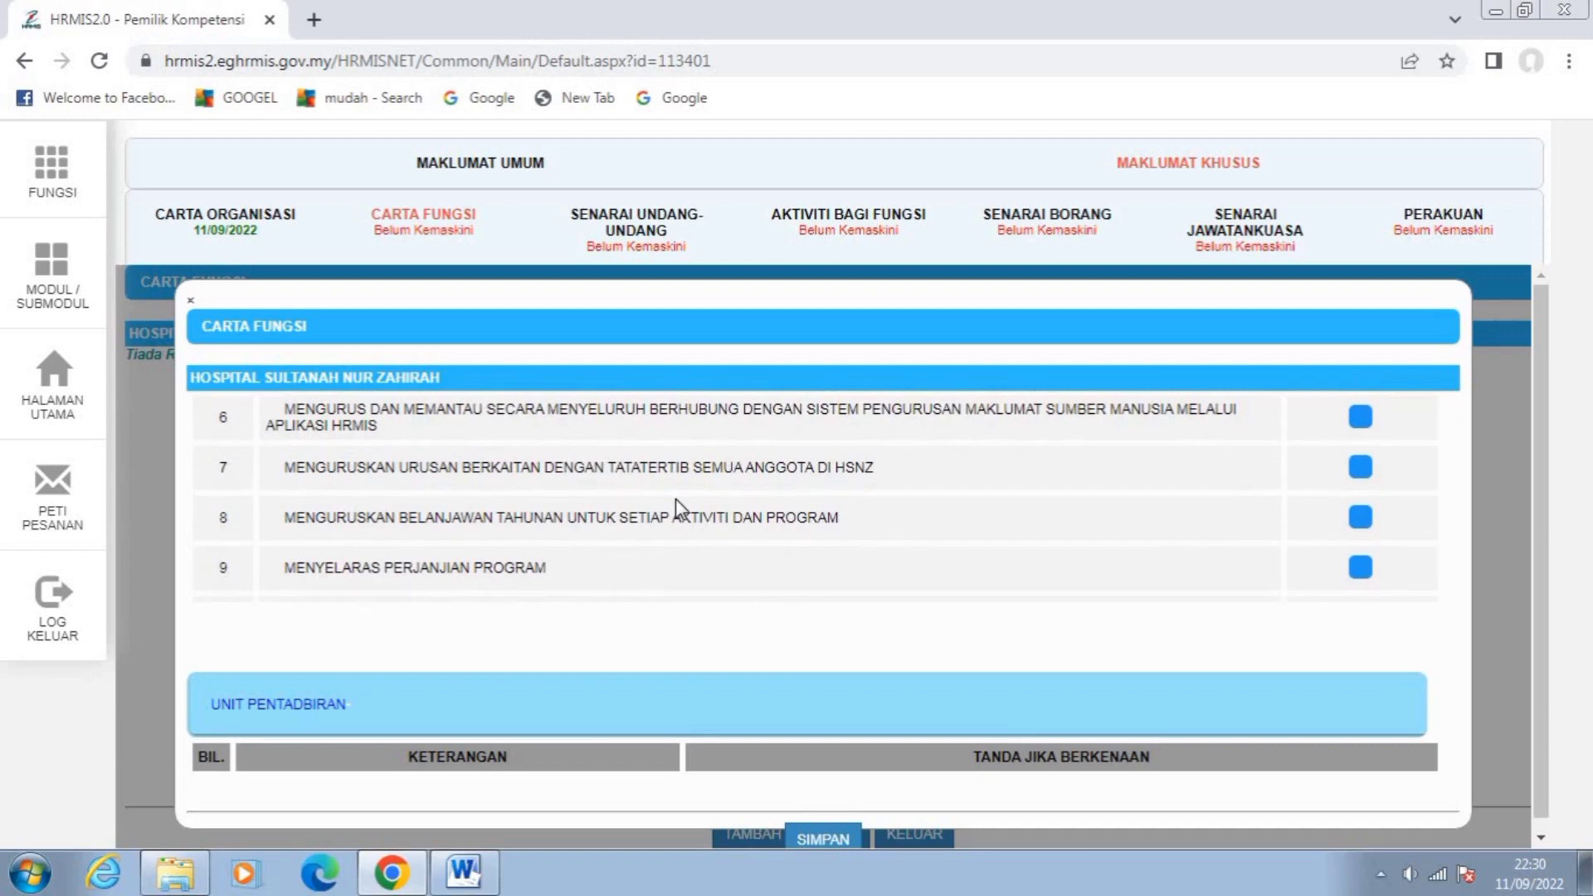
scroll(676, 499, down, 4)
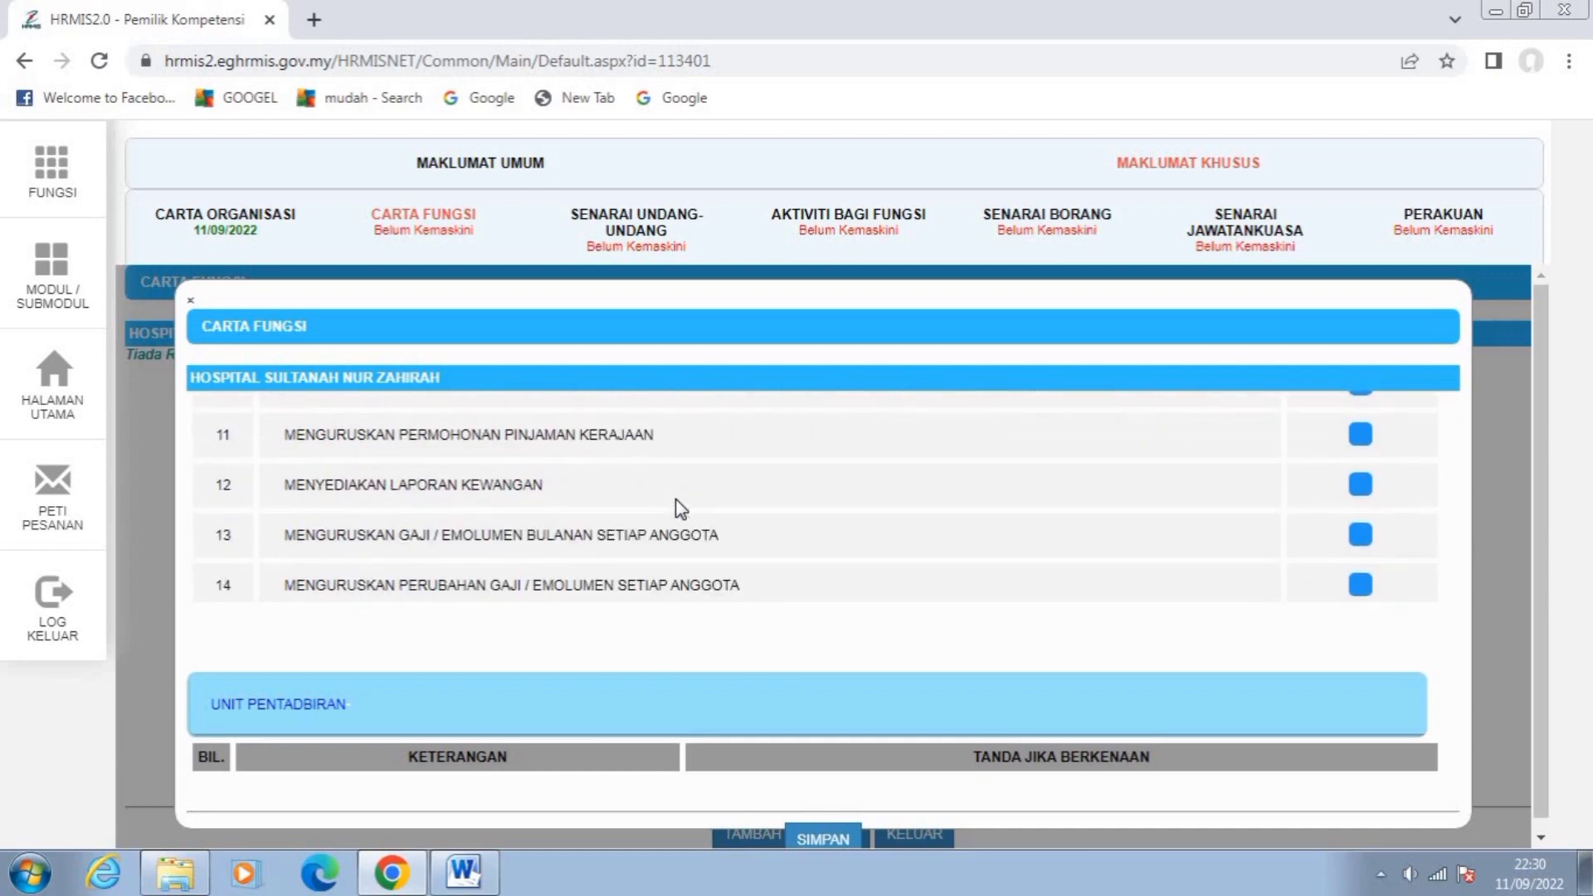
scroll(675, 500, up, 2)
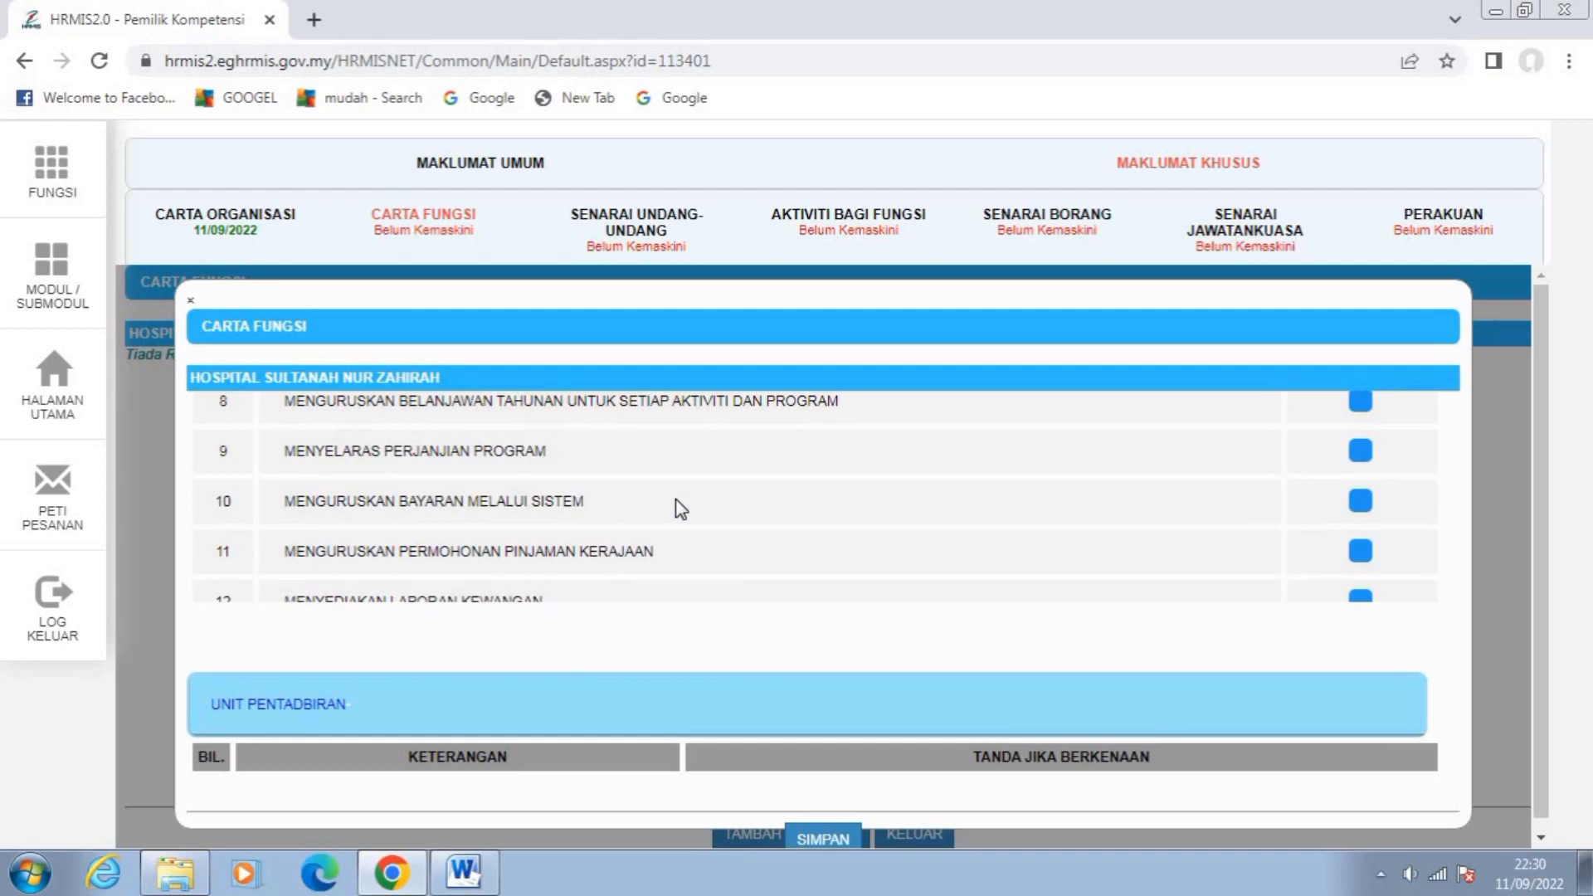
scroll(675, 499, down, 3)
scroll(675, 499, up, 3)
scroll(675, 500, down, 5)
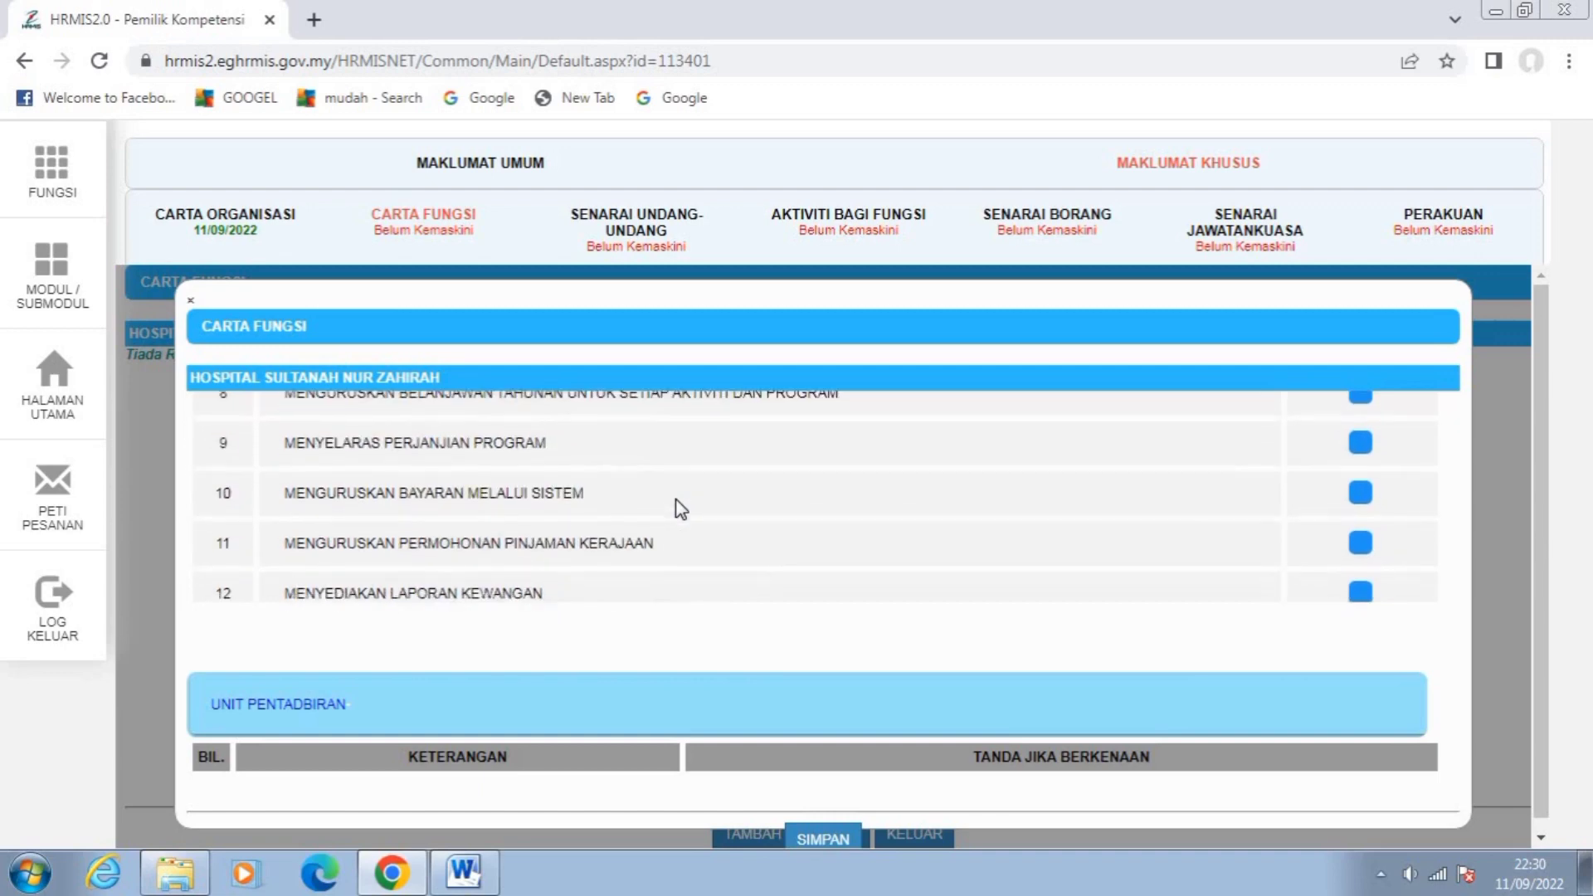
scroll(677, 508, down, 5)
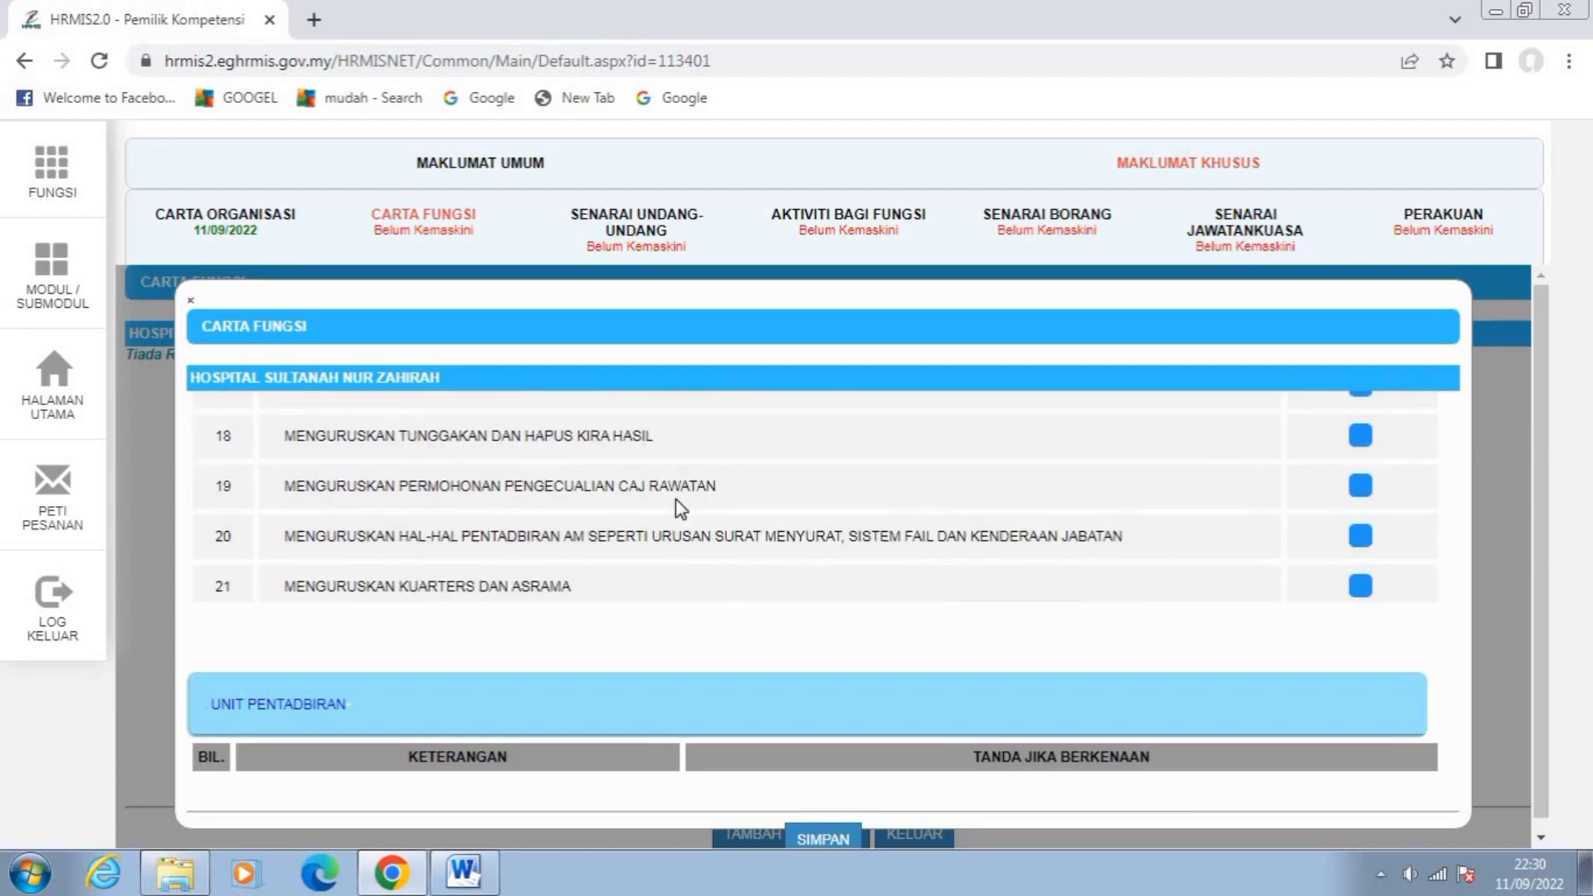
scroll(675, 500, down, 2)
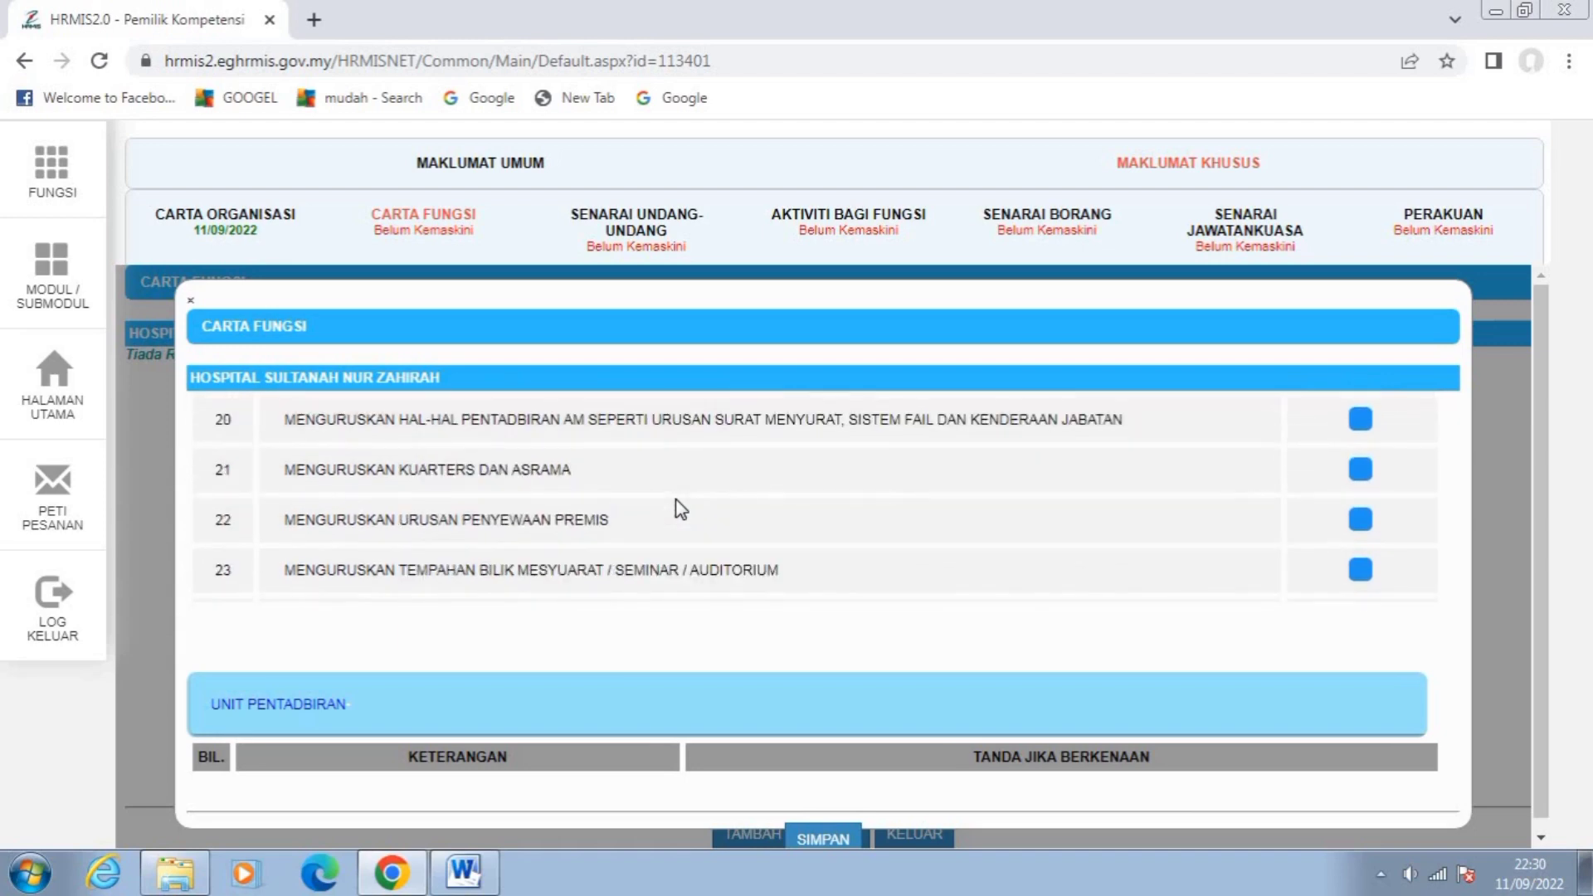
scroll(675, 499, down, 2)
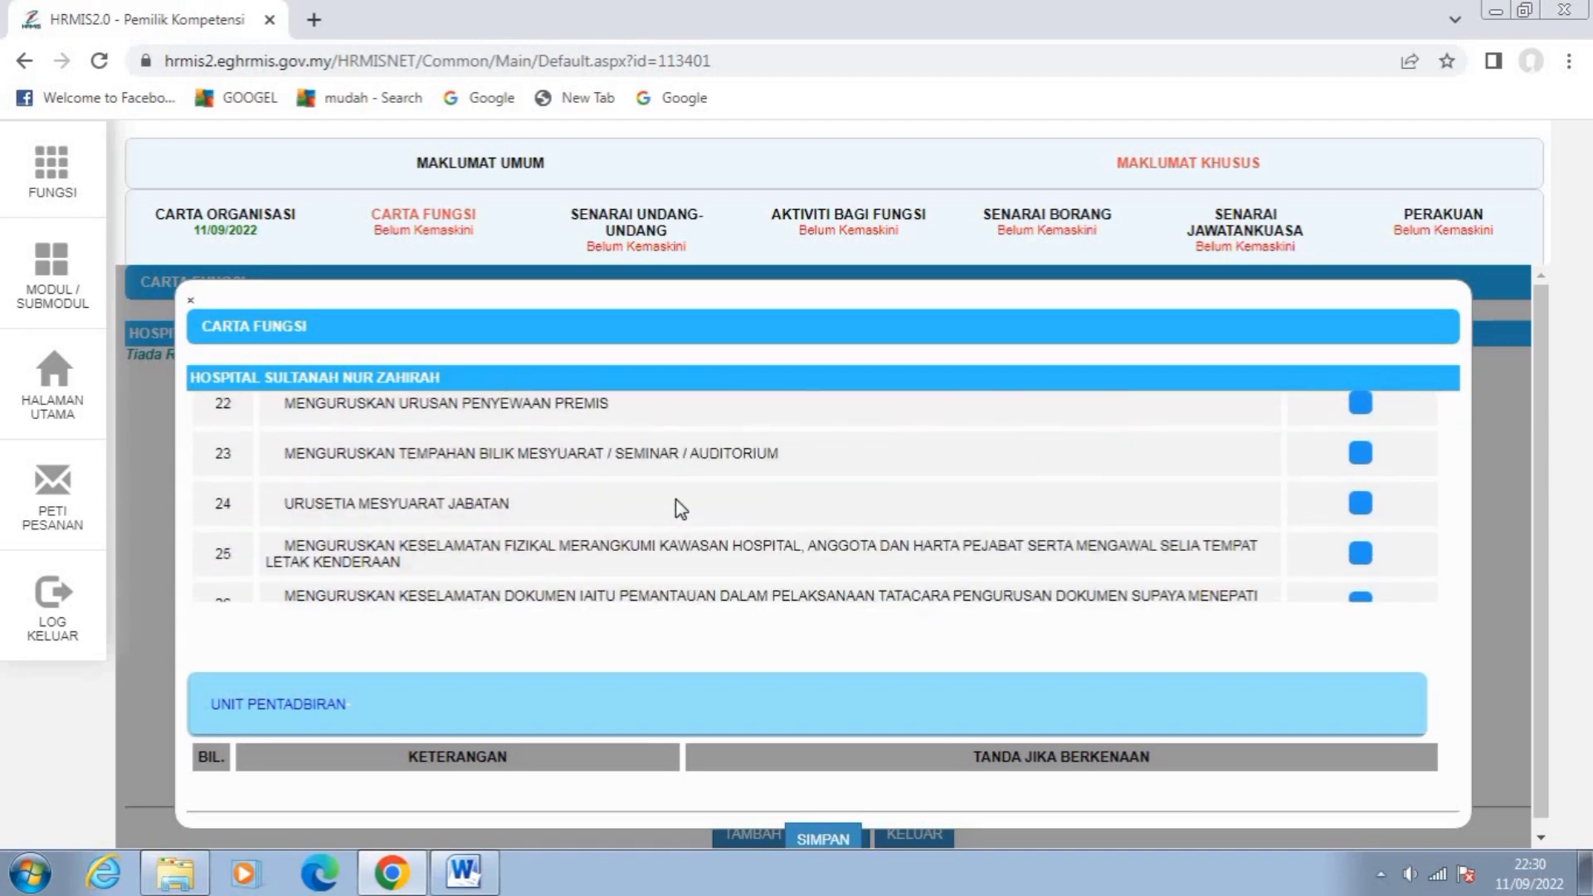
scroll(660, 508, down, 2)
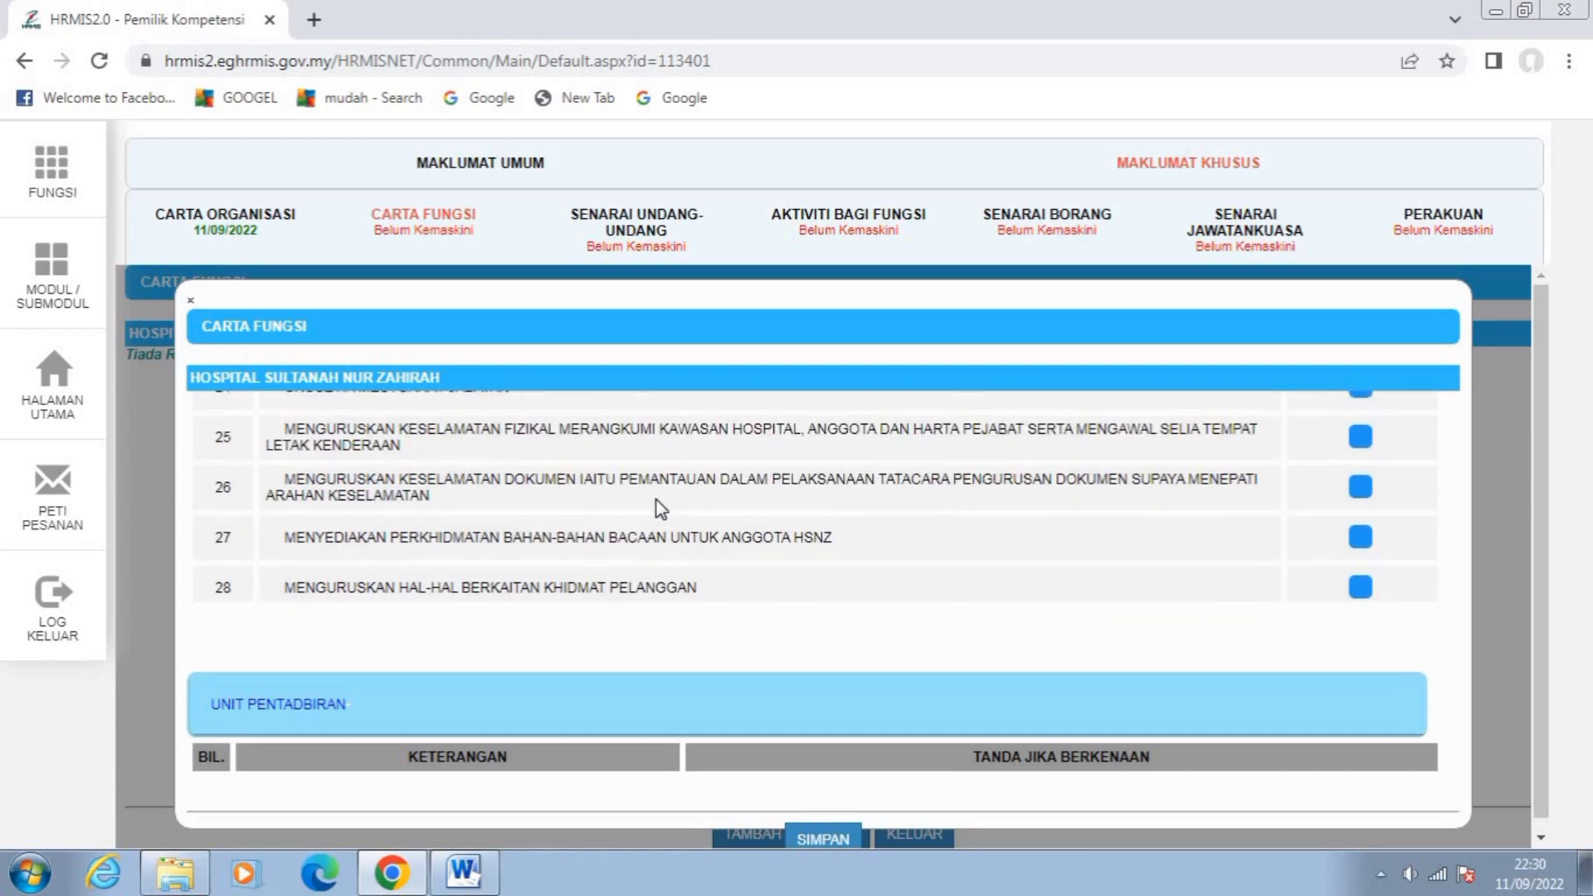
scroll(661, 507, down, 3)
scroll(658, 506, down, 2)
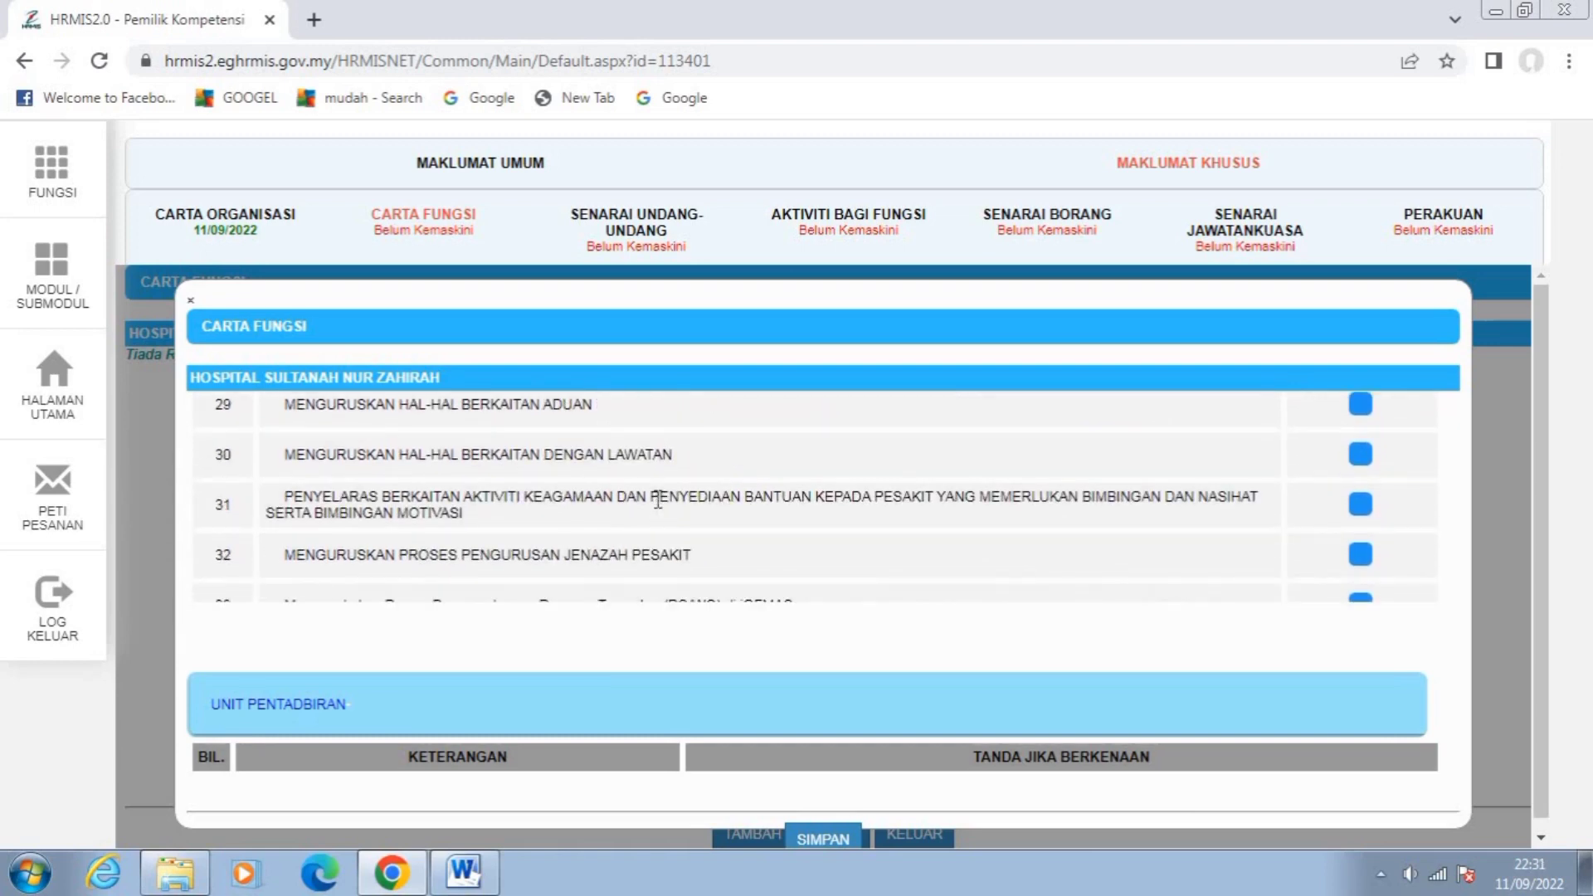
scroll(658, 501, down, 2)
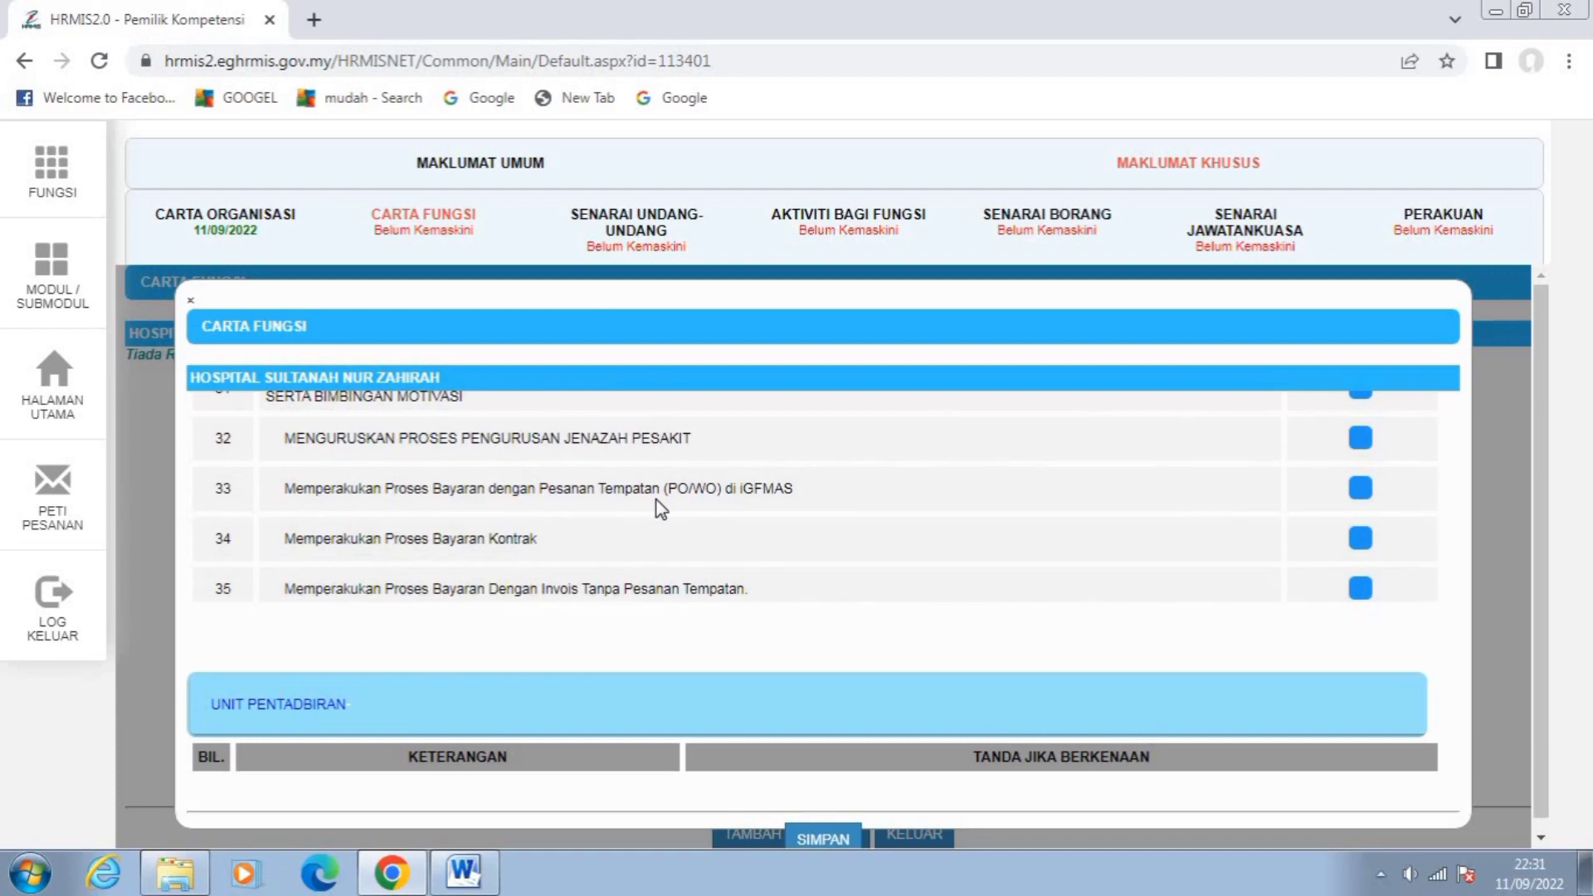
scroll(661, 508, down, 2)
scroll(660, 508, down, 5)
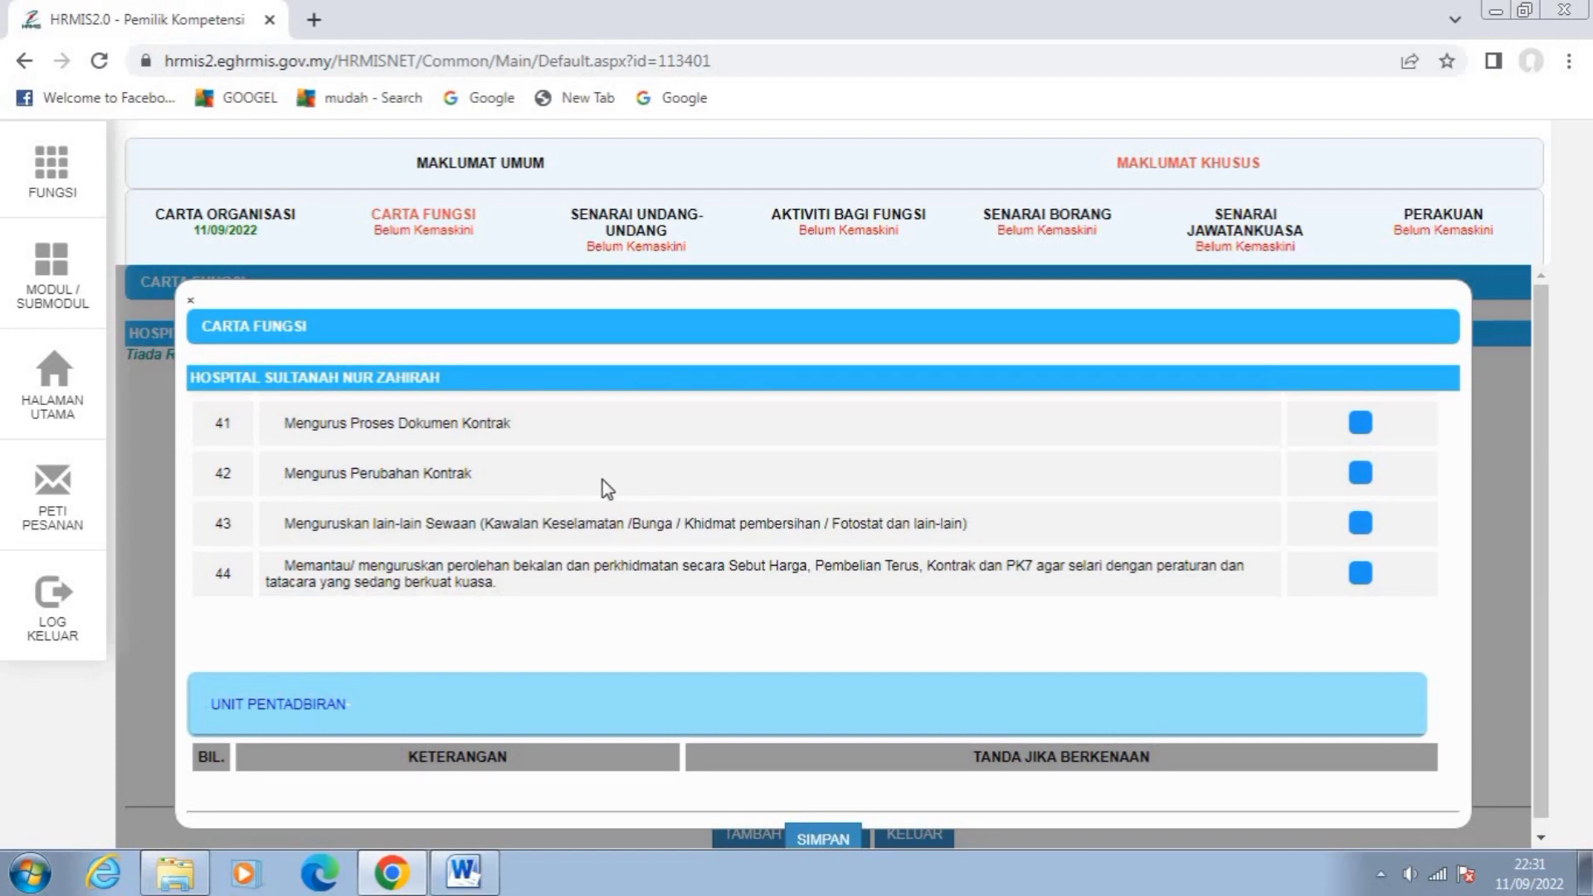
scroll(602, 479, down, 2)
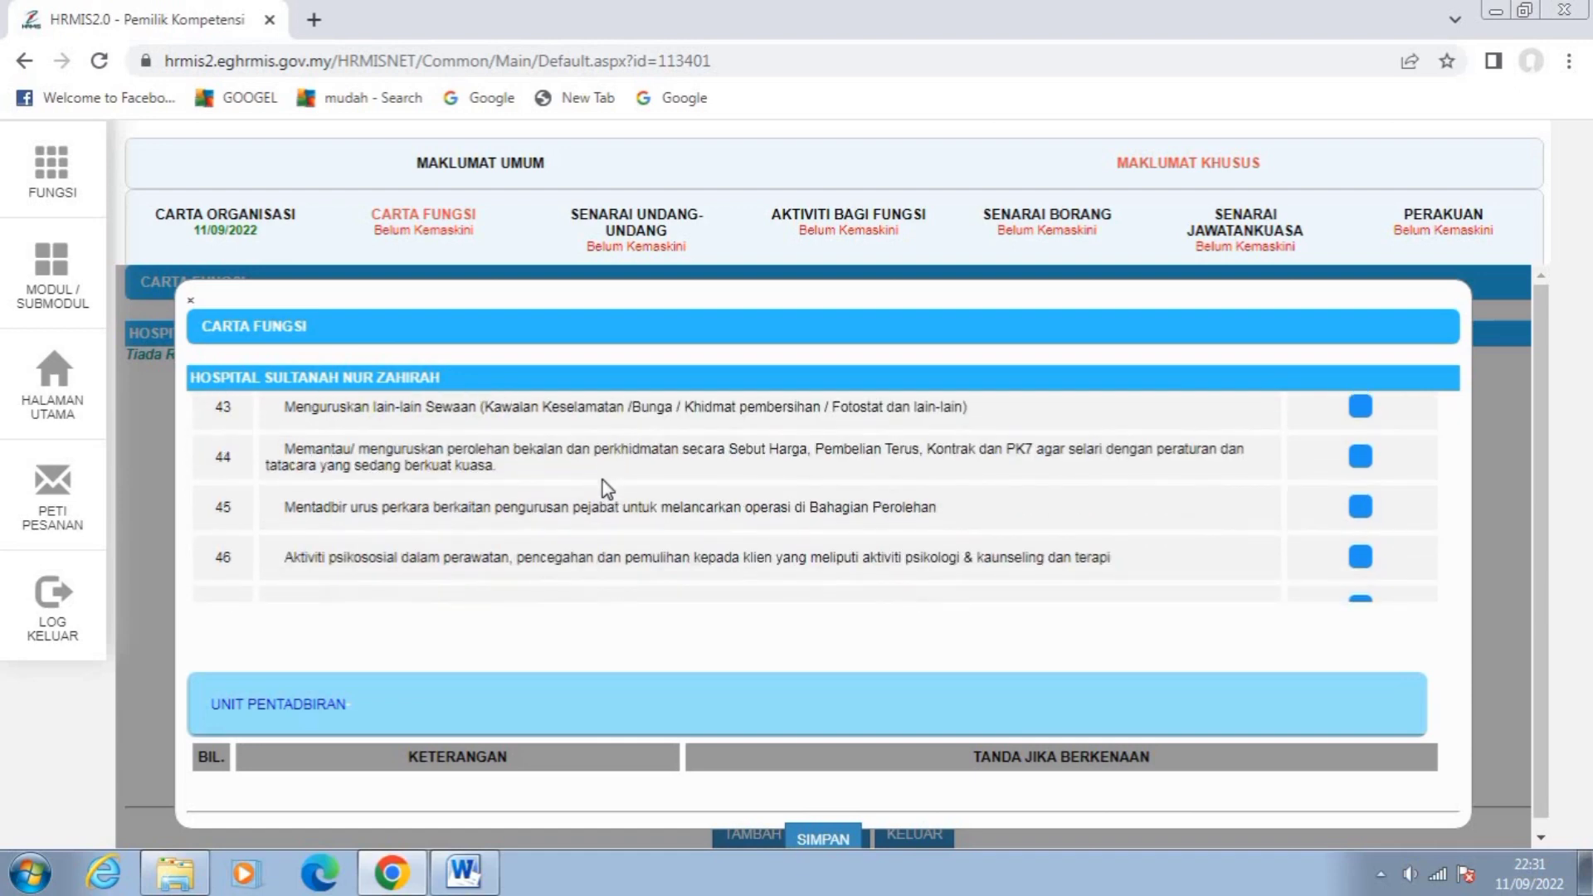
scroll(602, 480, down, 2)
scroll(602, 481, down, 3)
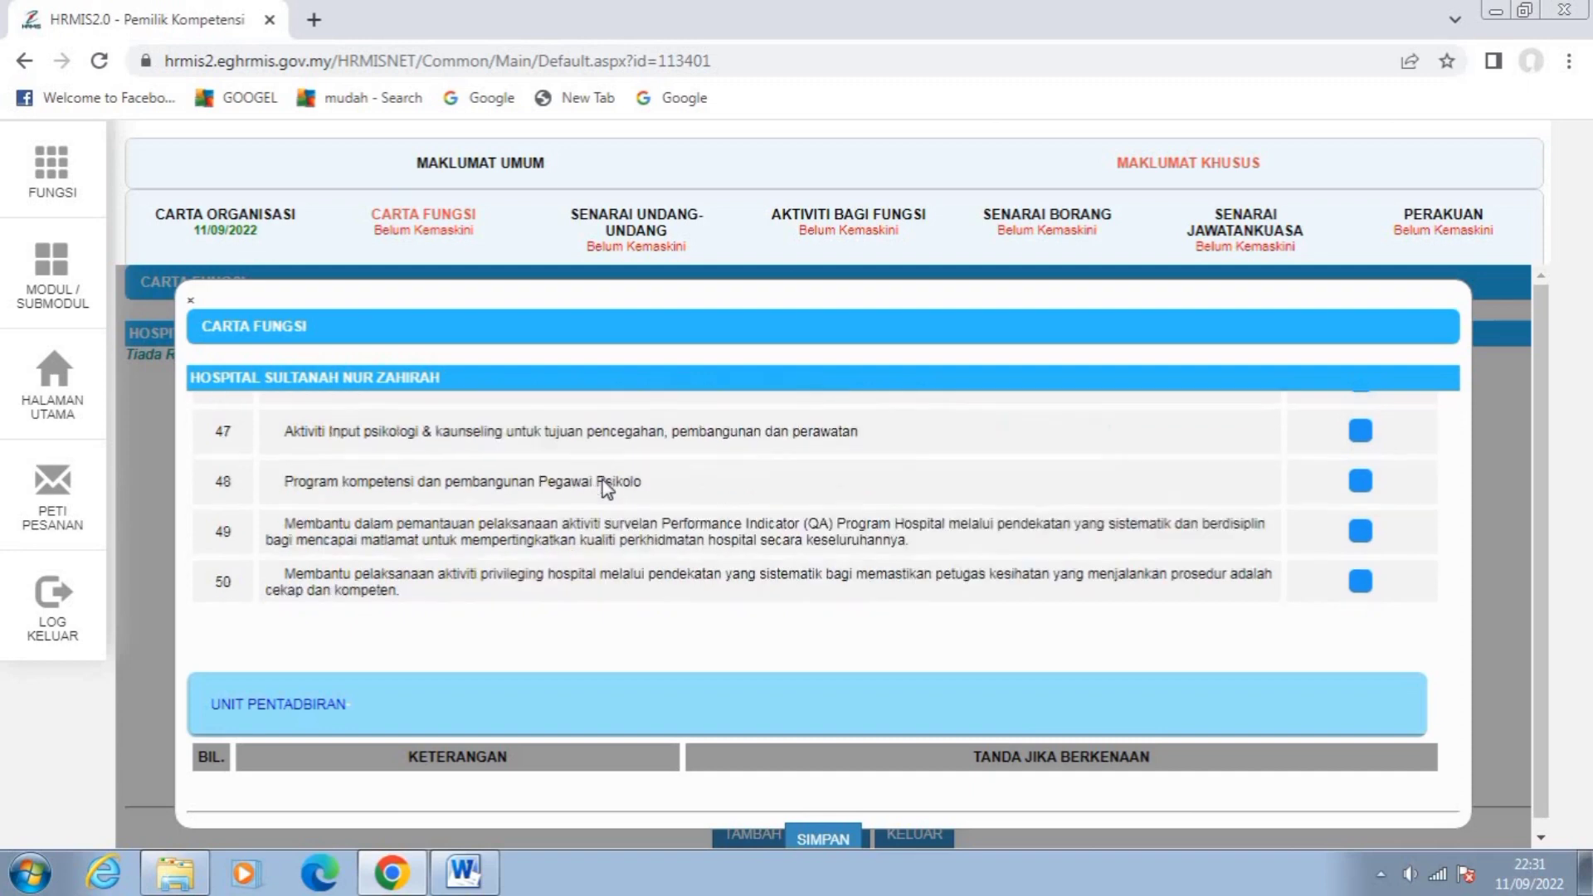
scroll(603, 480, down, 2)
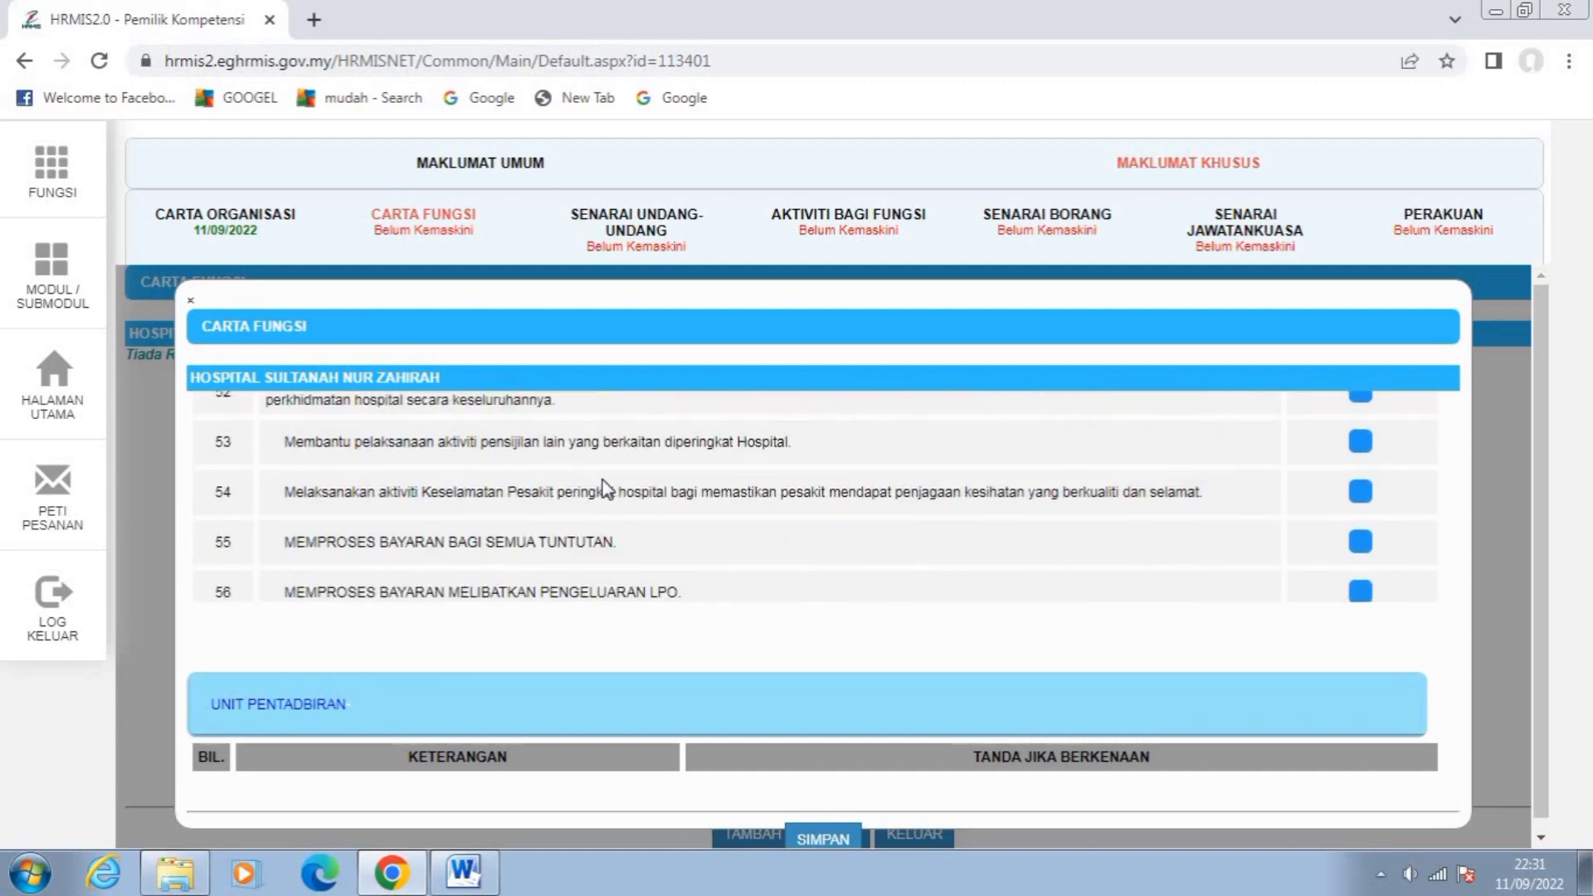
scroll(605, 489, down, 1)
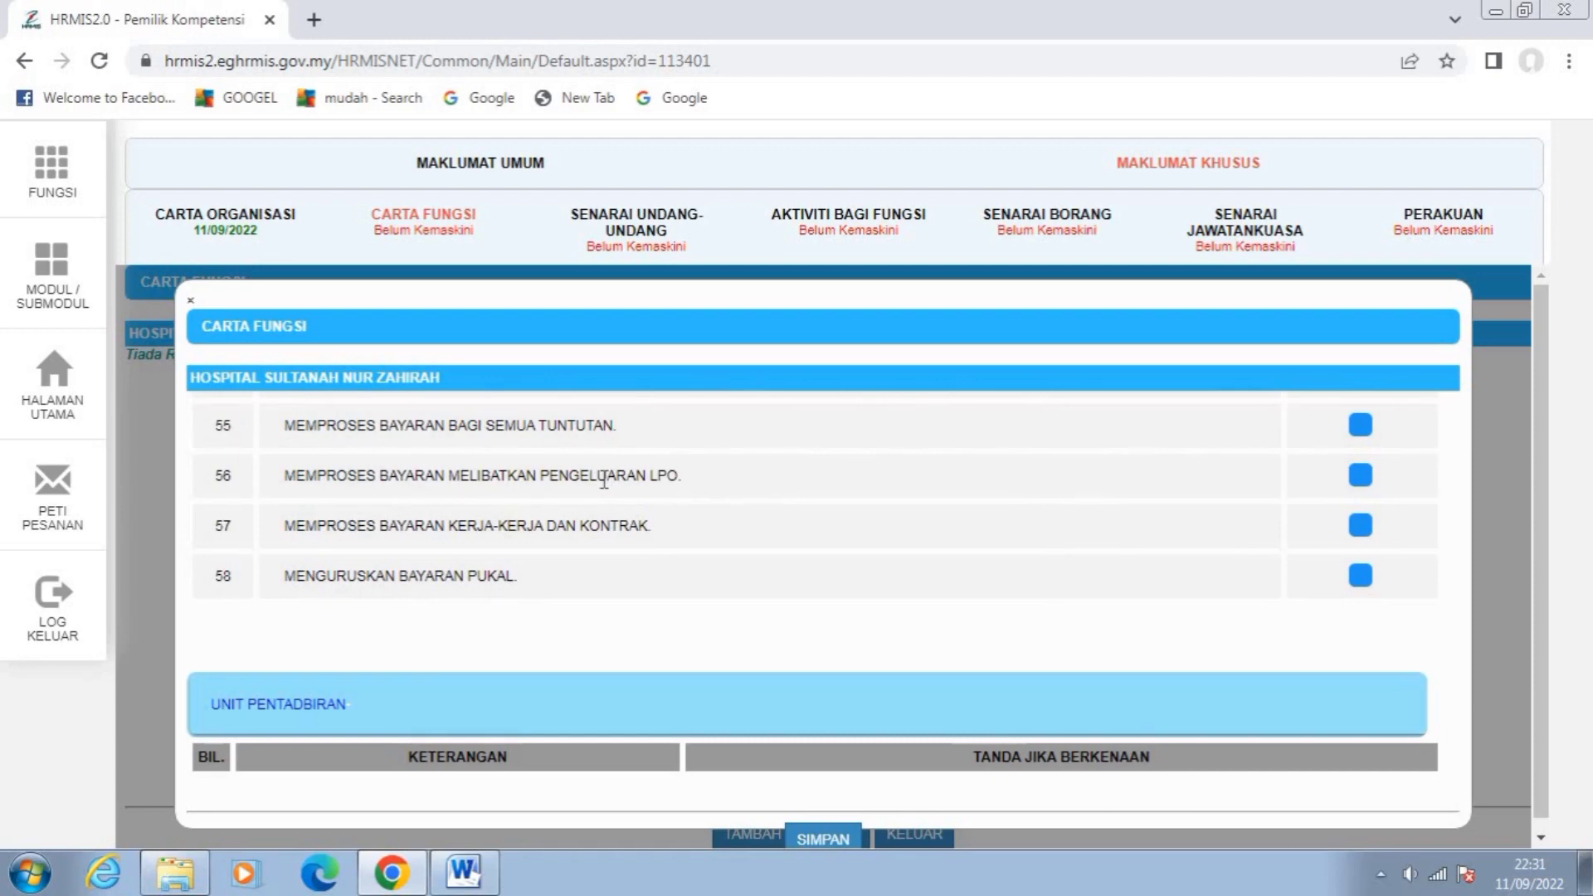
scroll(604, 480, down, 1)
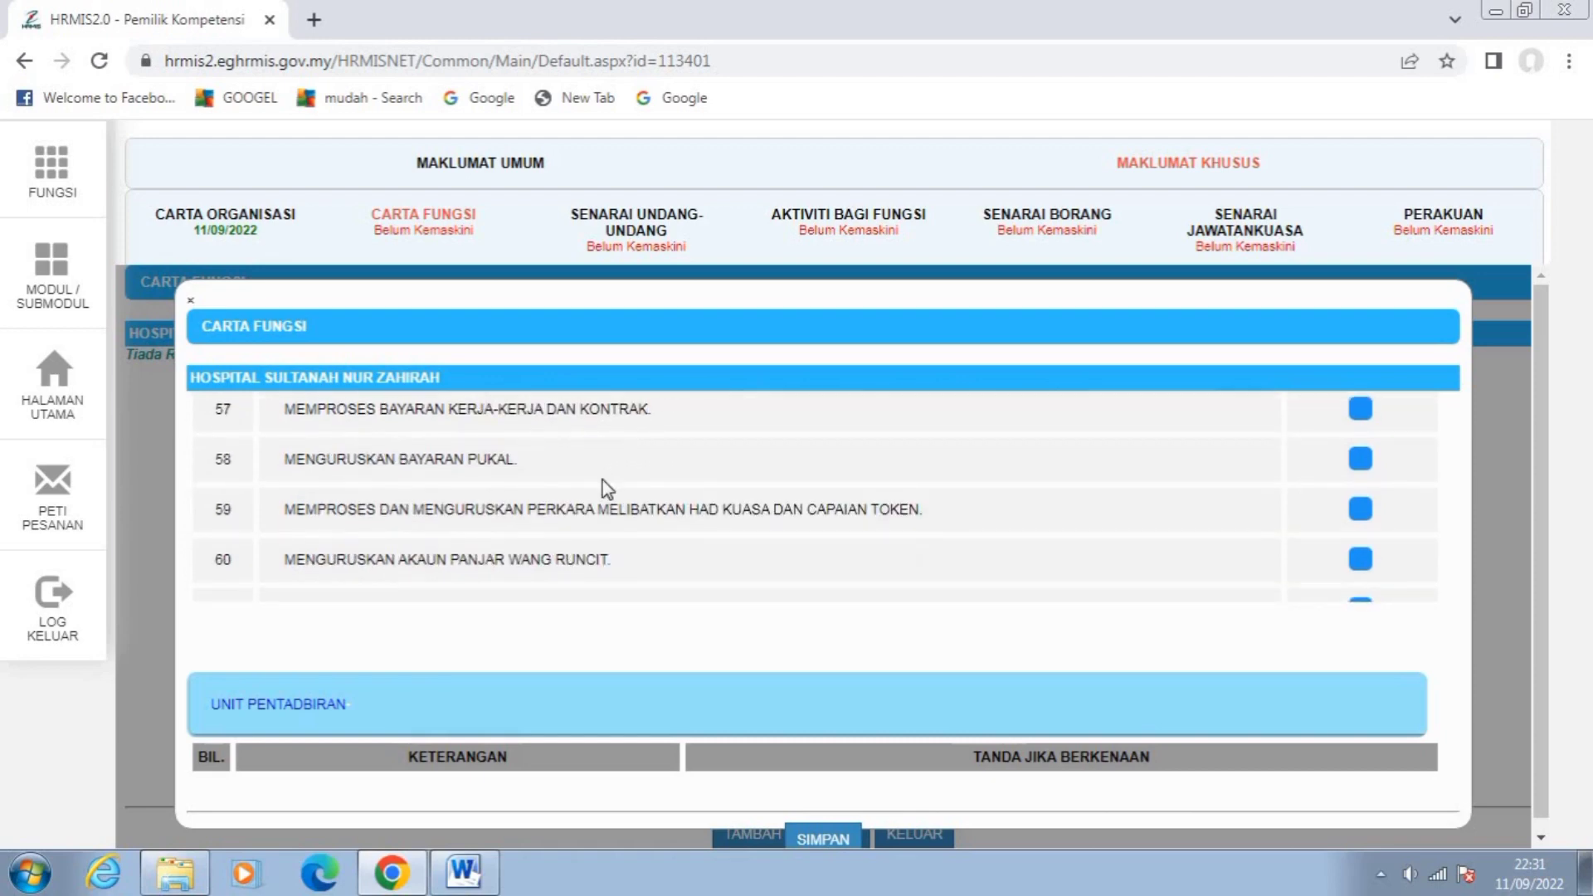
scroll(602, 480, down, 2)
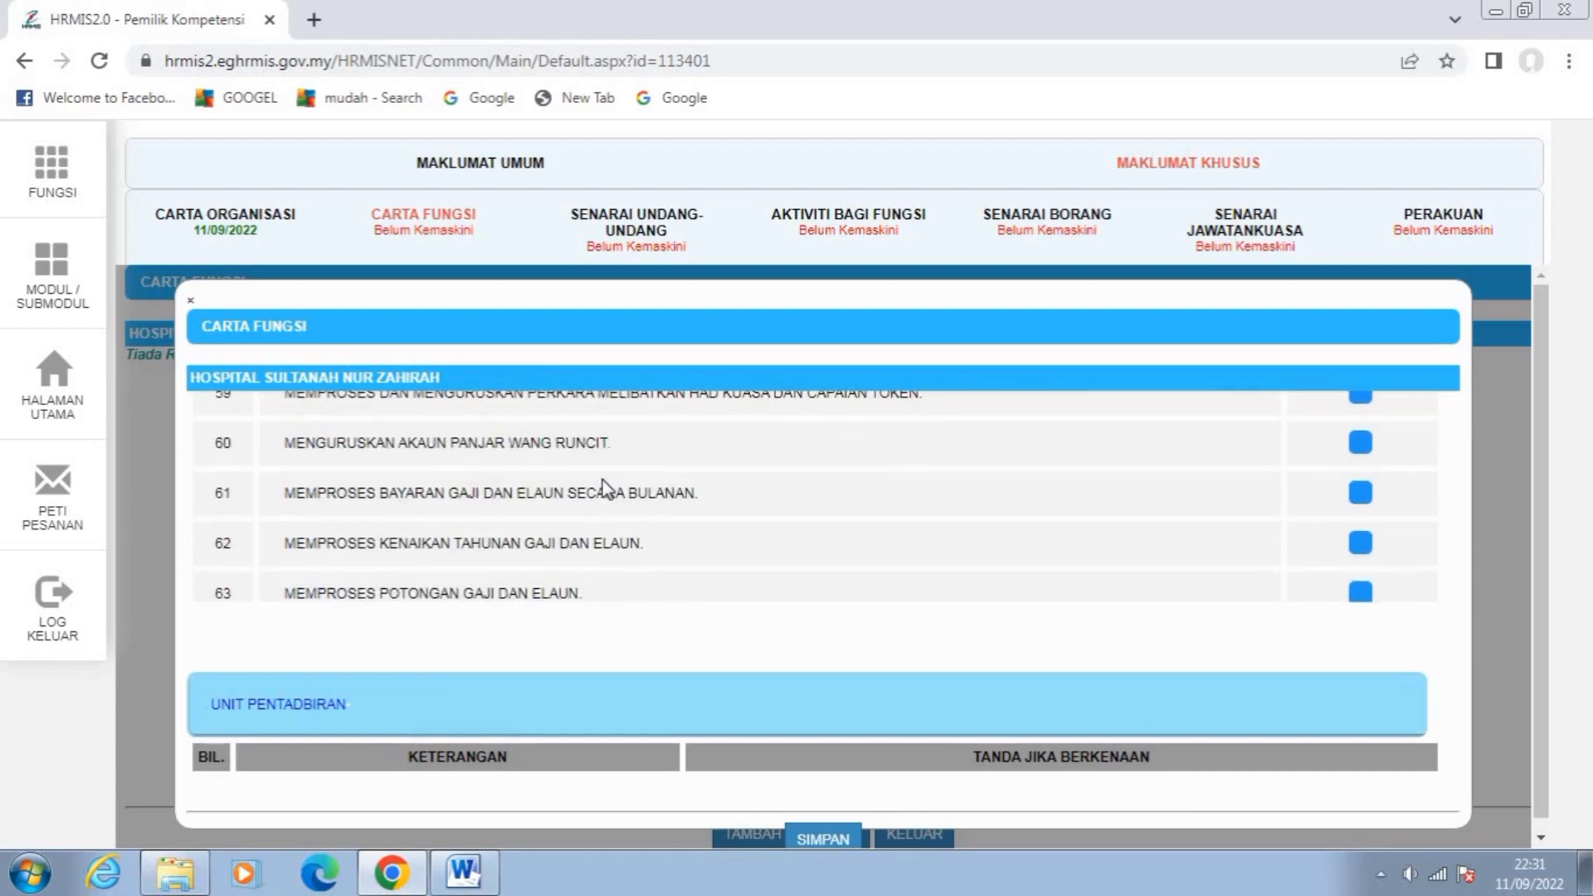
scroll(603, 481, down, 4)
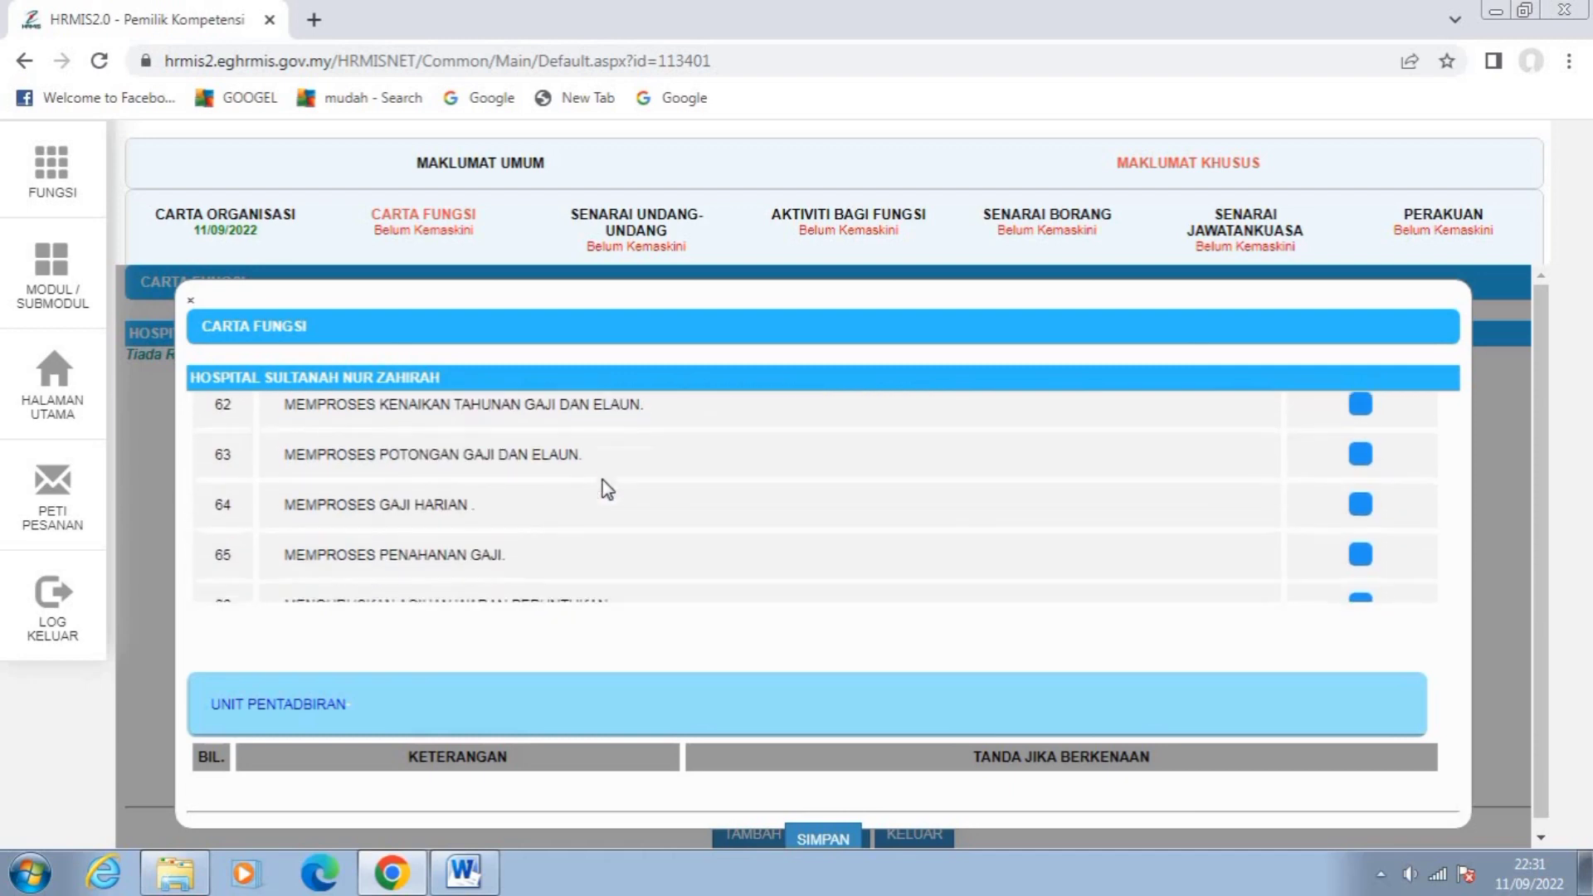
scroll(603, 480, down, 2)
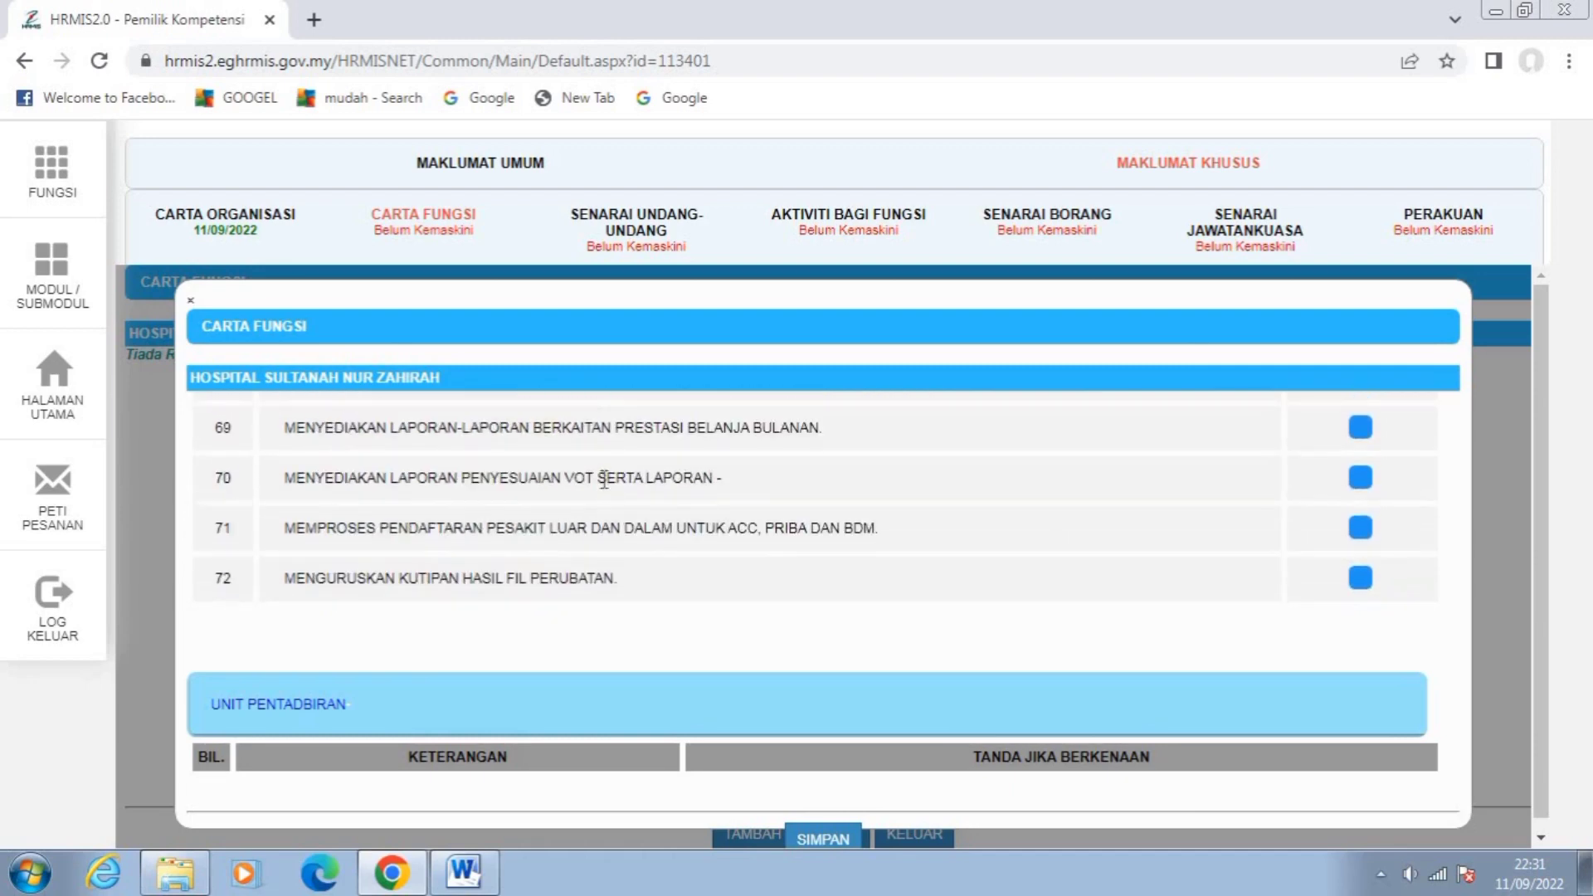
scroll(602, 479, down, 3)
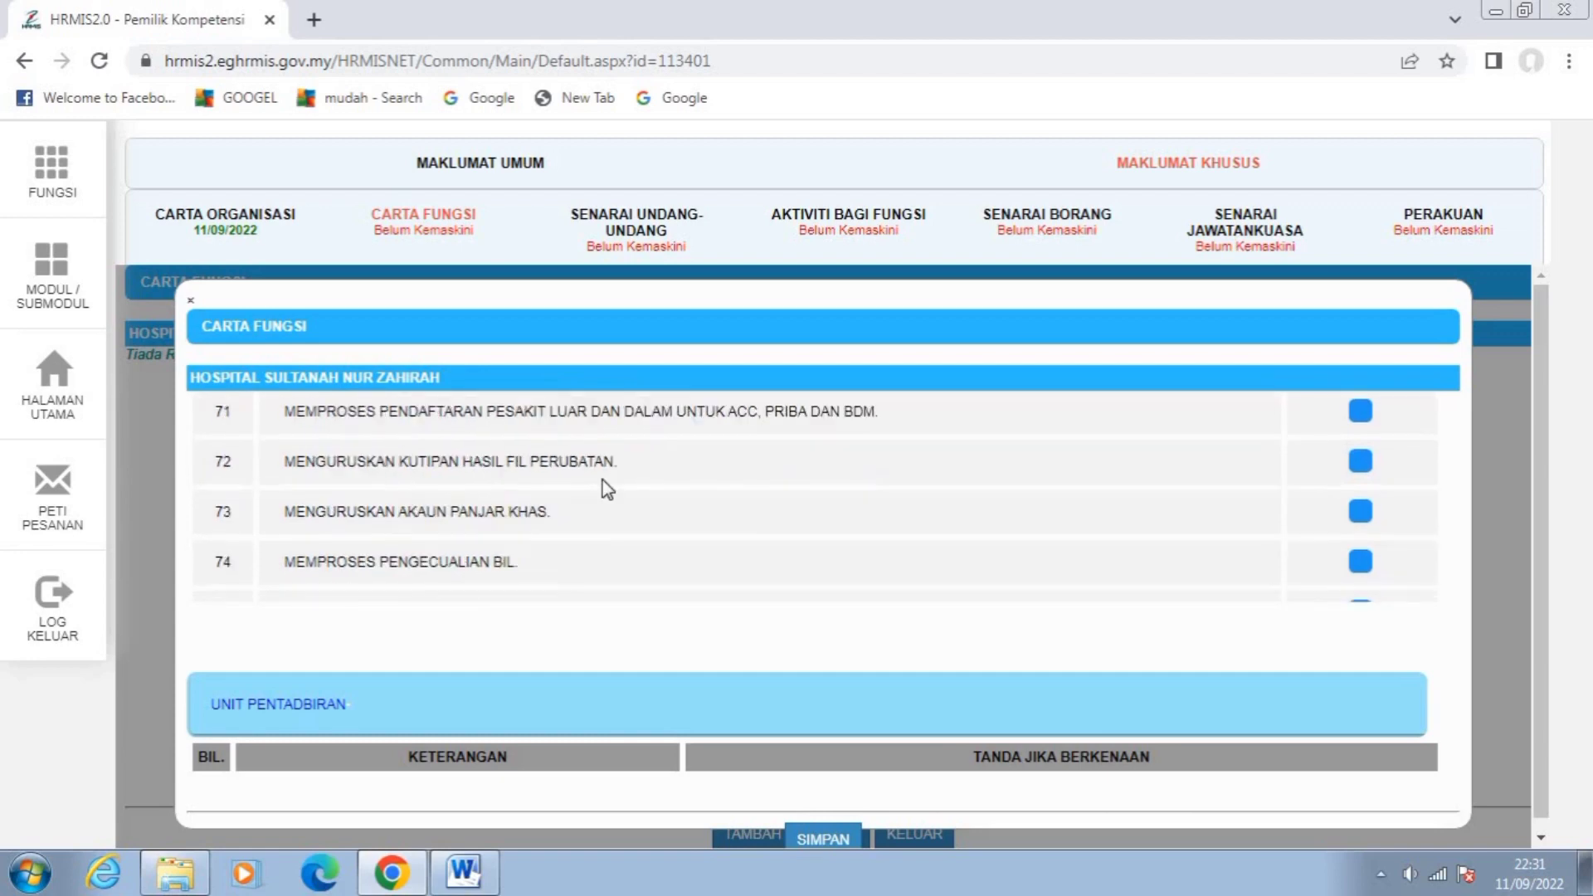
scroll(602, 490, down, 2)
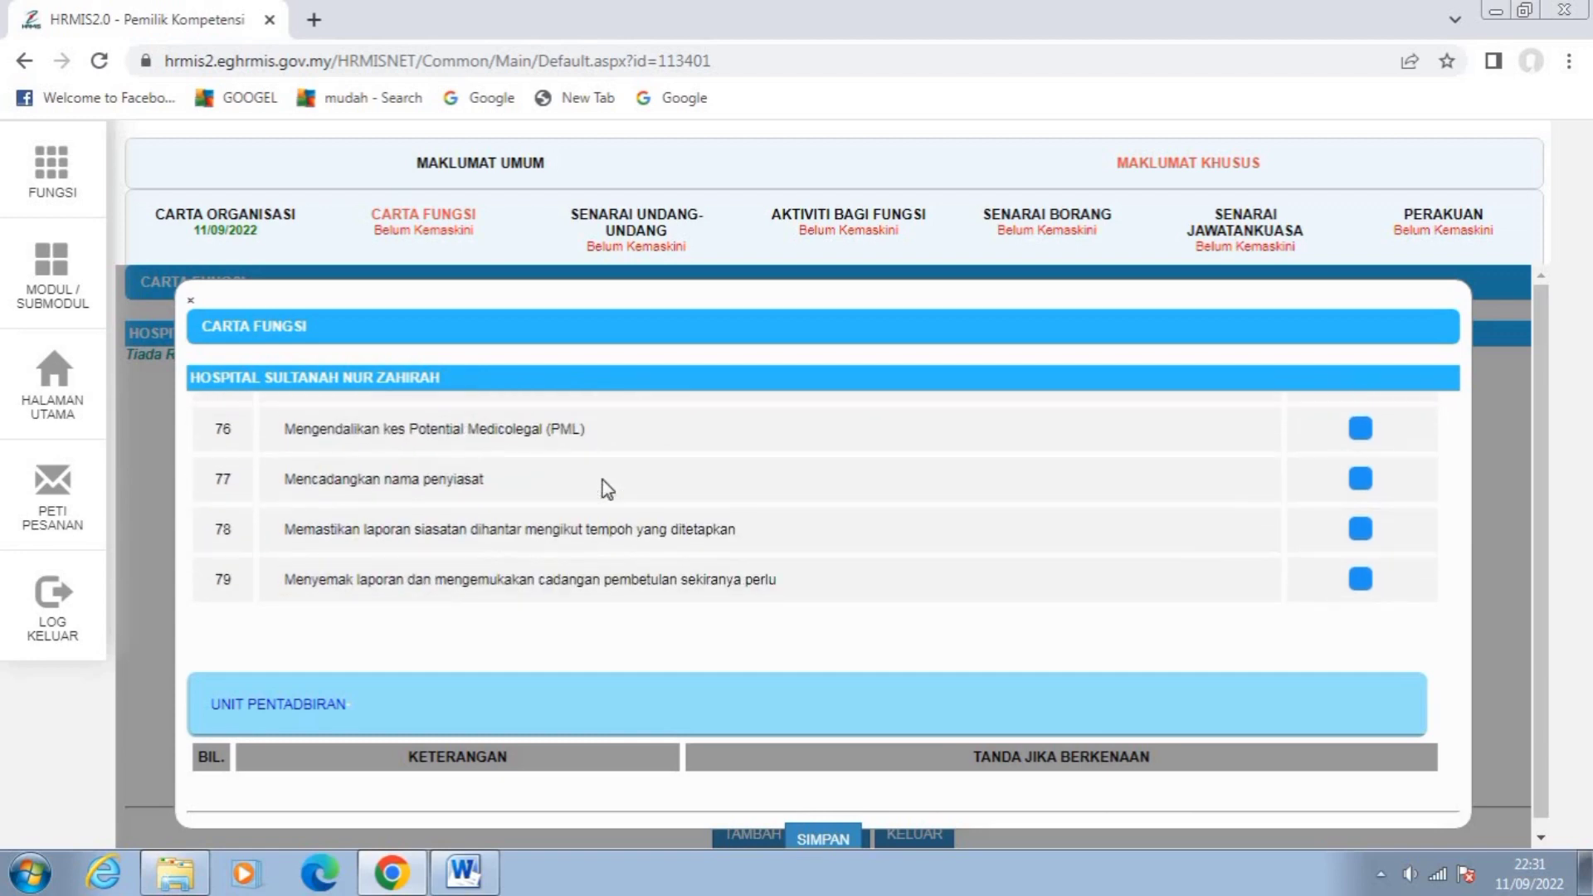
scroll(602, 480, down, 3)
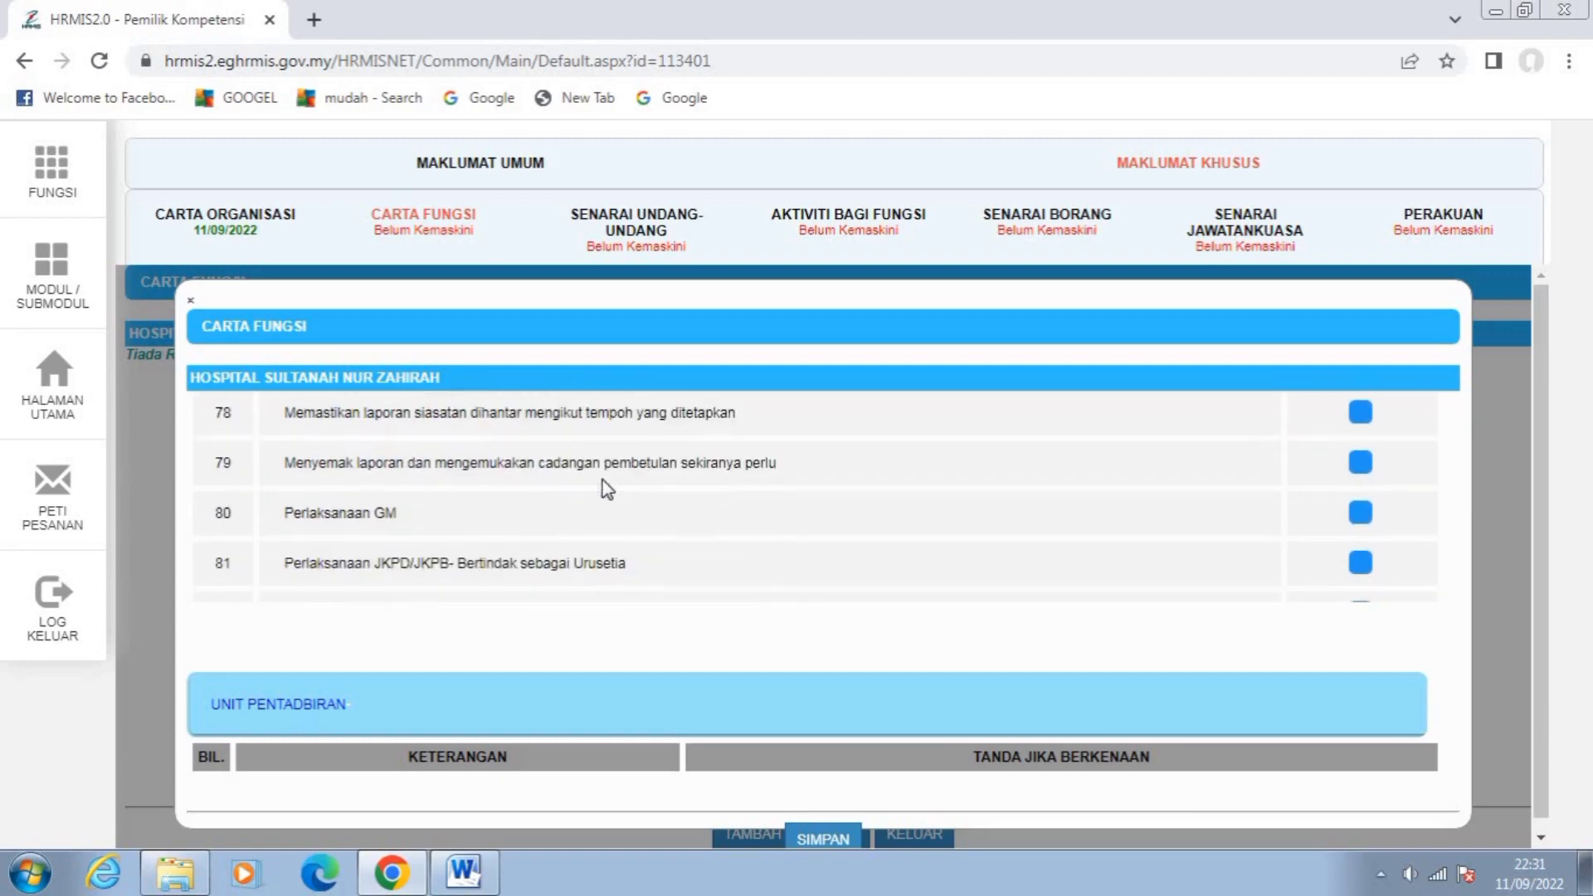
scroll(603, 490, down, 2)
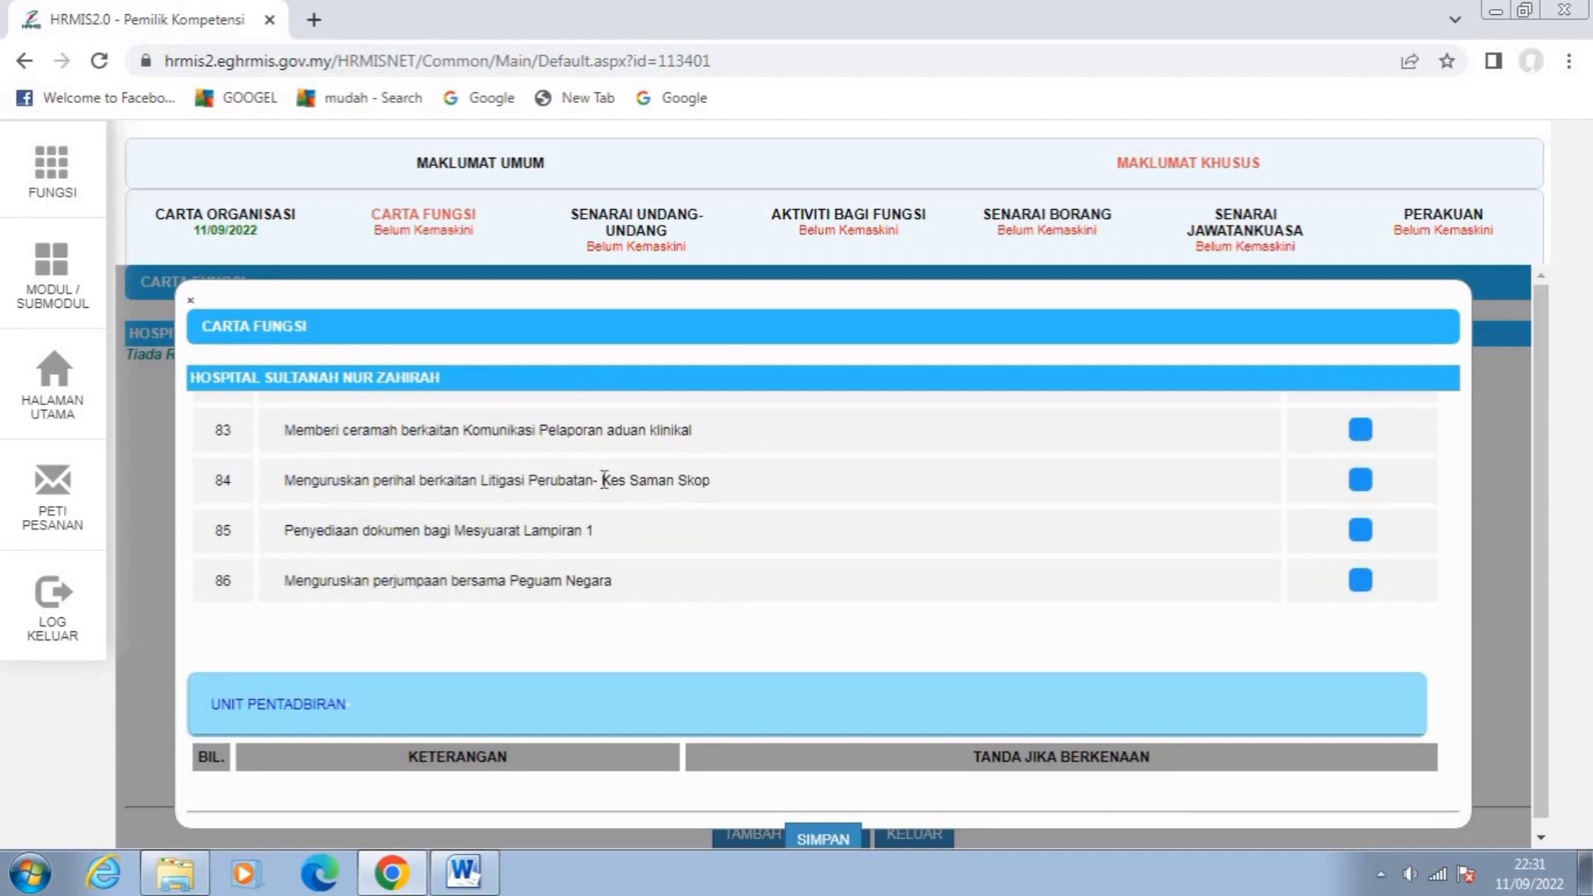
scroll(555, 693, down, 3)
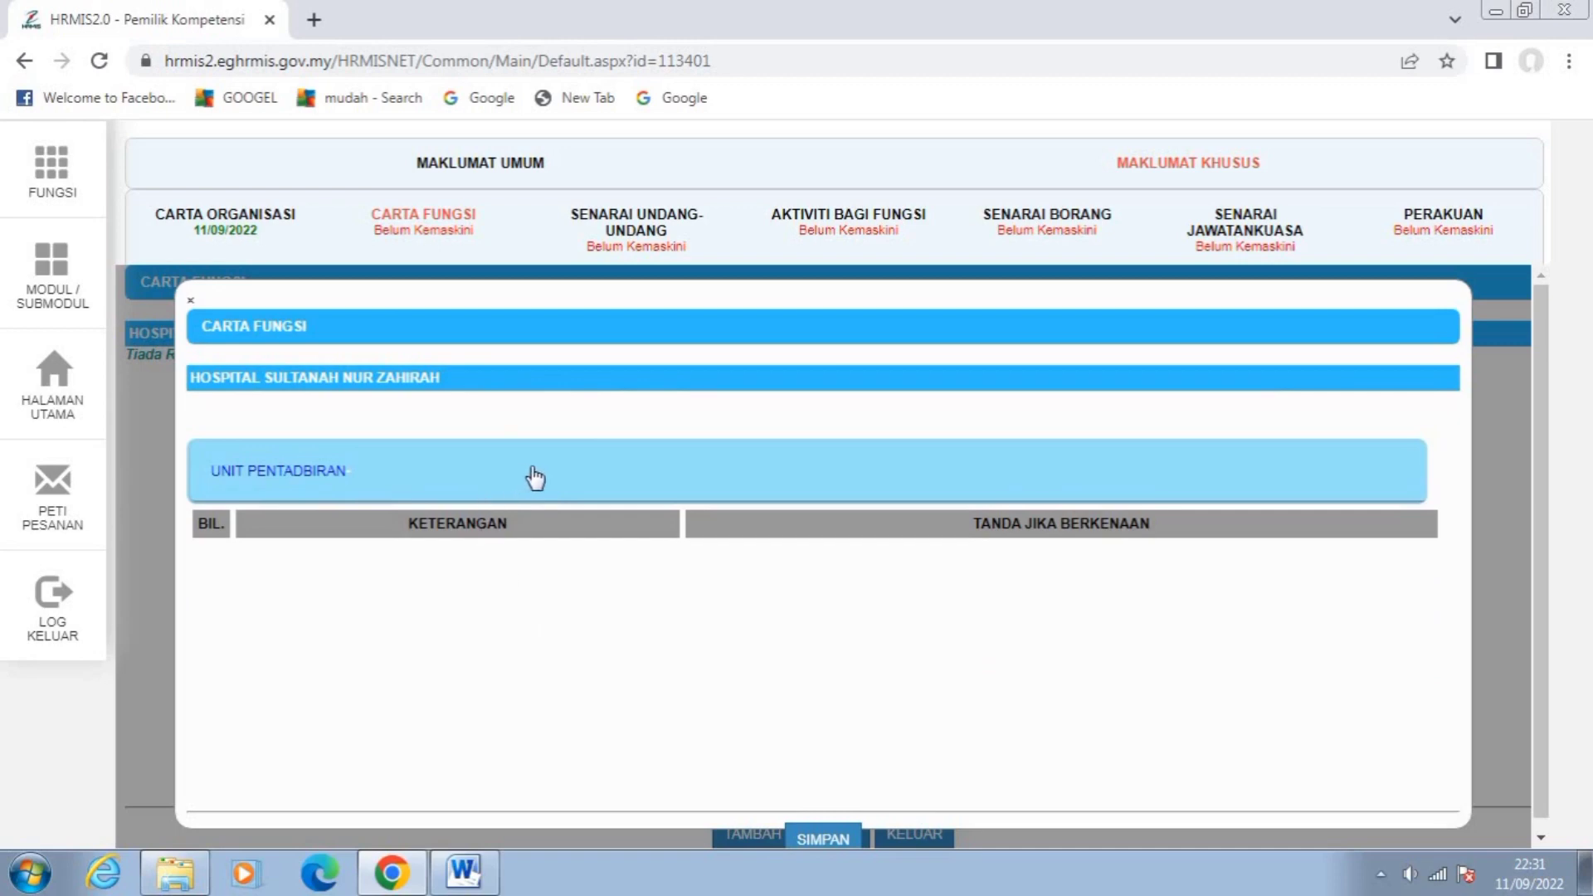
Collapse and re-expand the Unit Pentadbiran section, and check the Unit Pendidikan Kesihatan section for listed functions.
click(536, 479)
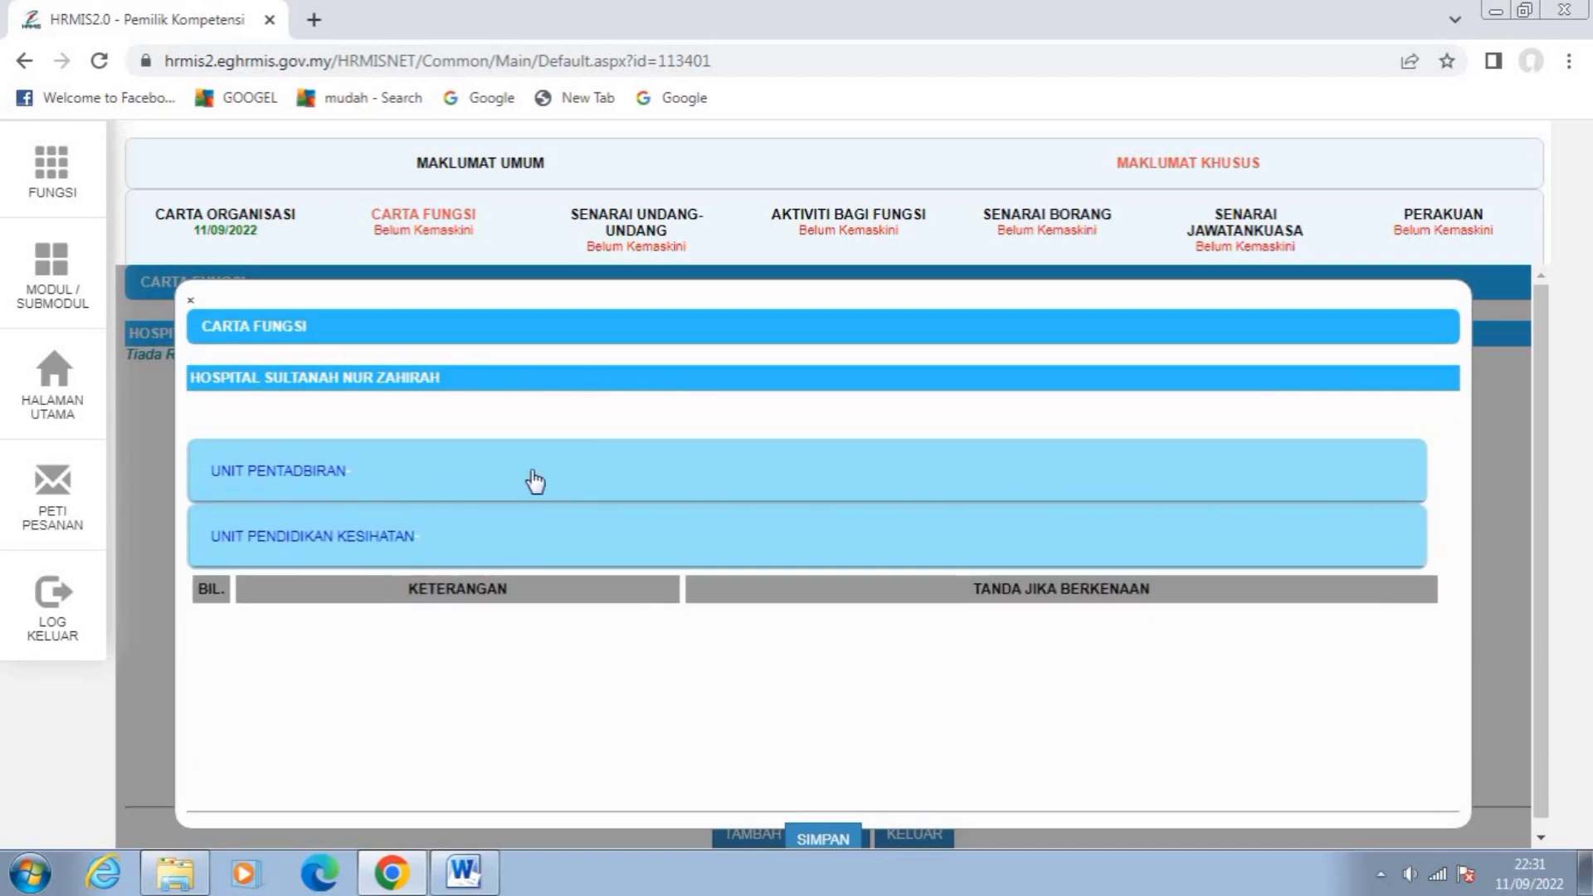
click(535, 479)
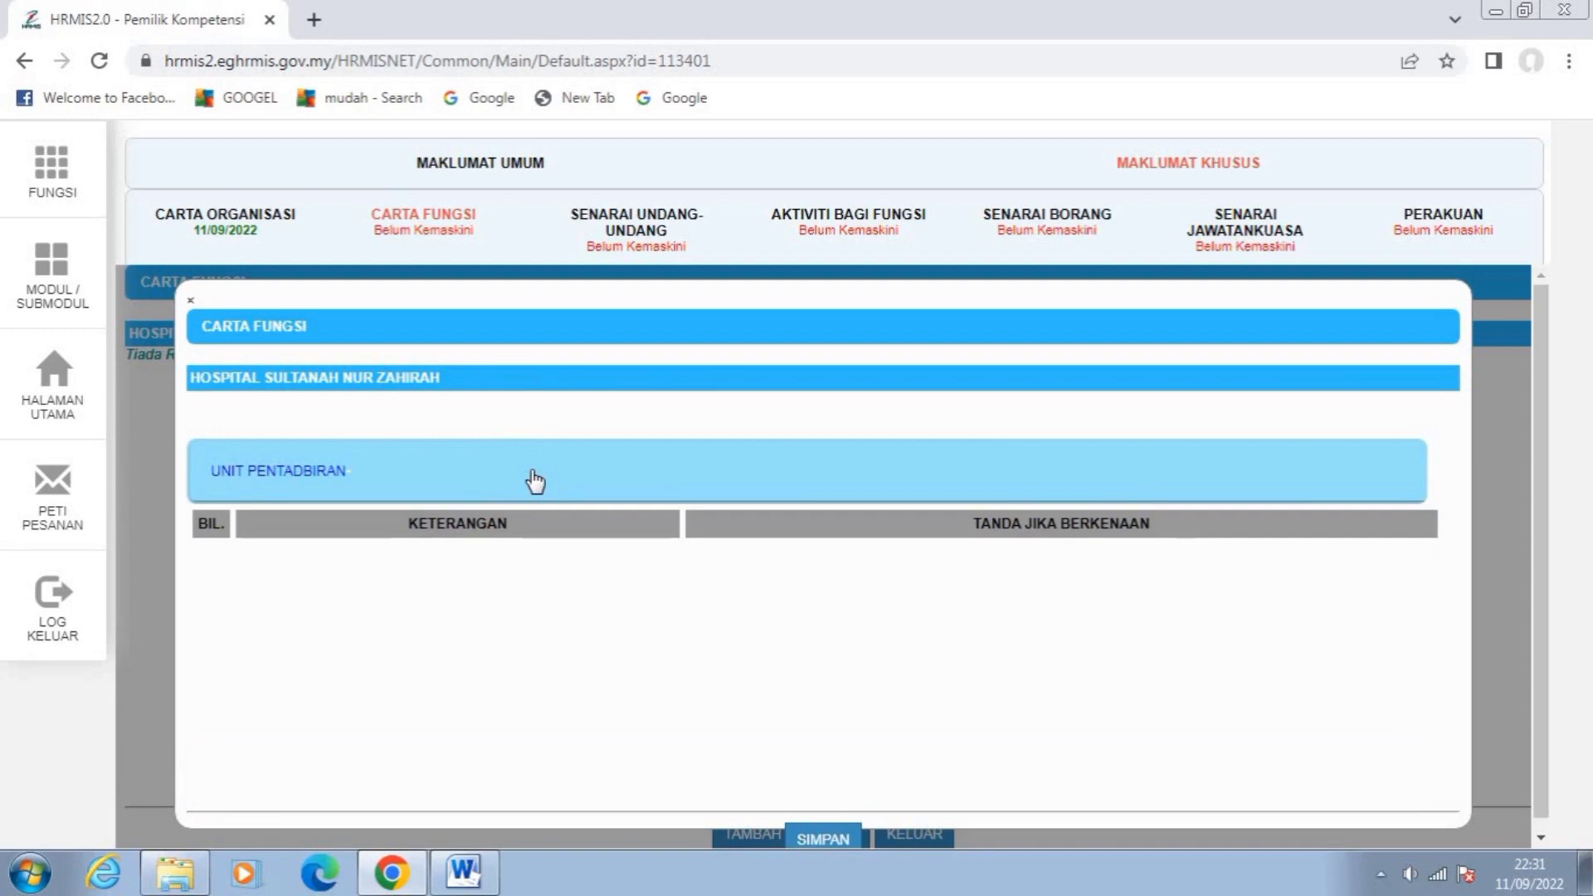
scroll(531, 470, down, 10)
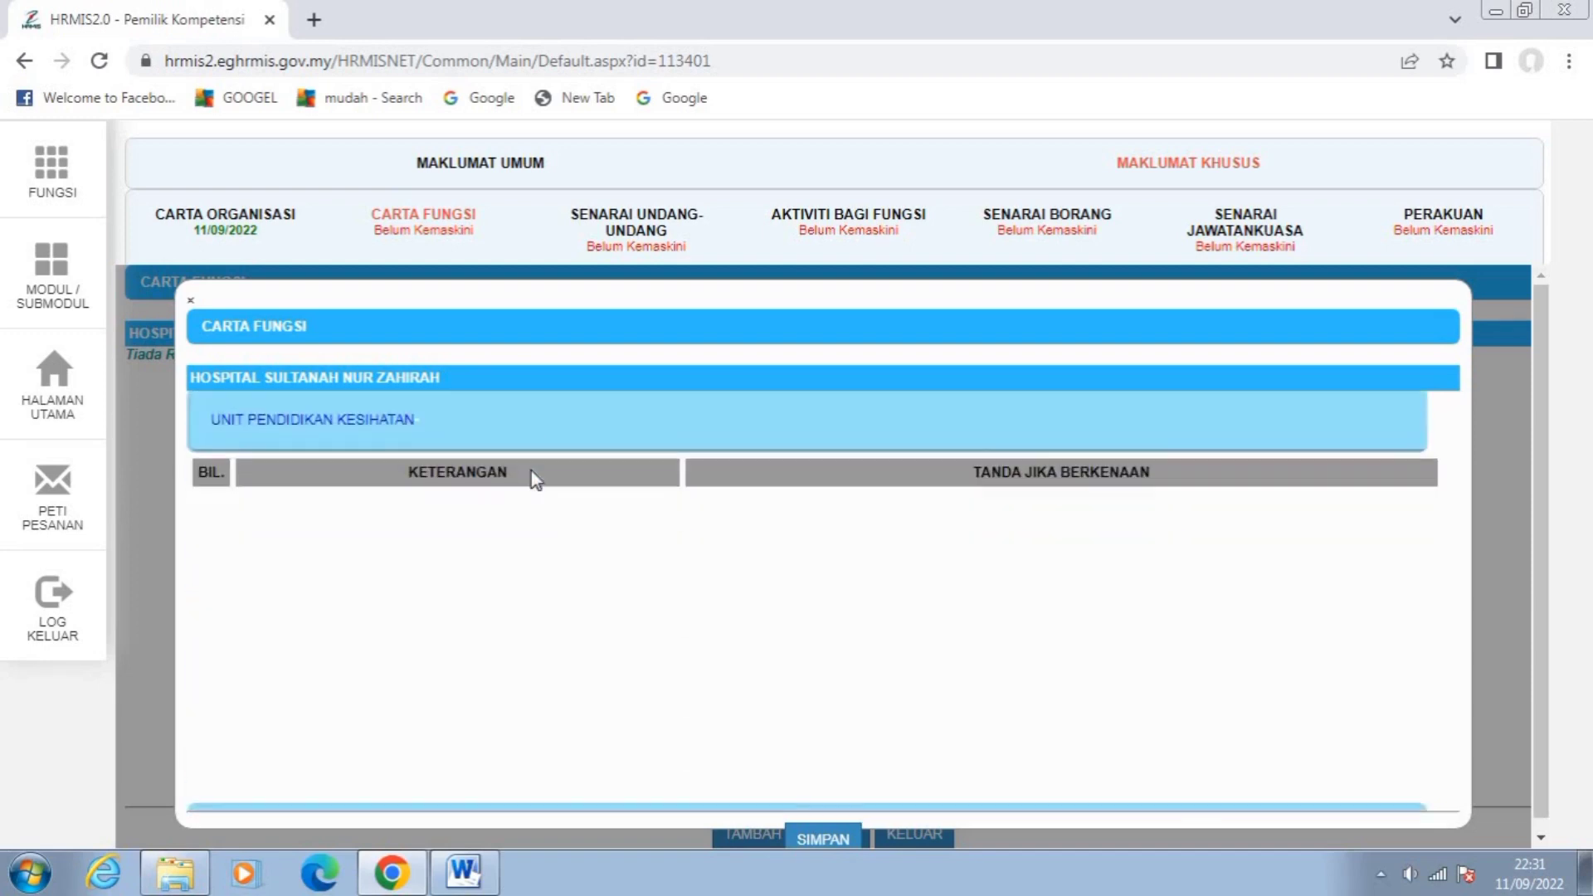
Mark the function MENGURUSKAN PROSES PENGURUSAN JENAZAH PESAKIT as applicable under Jabatan Pengurusan.
scroll(531, 471, up, 1)
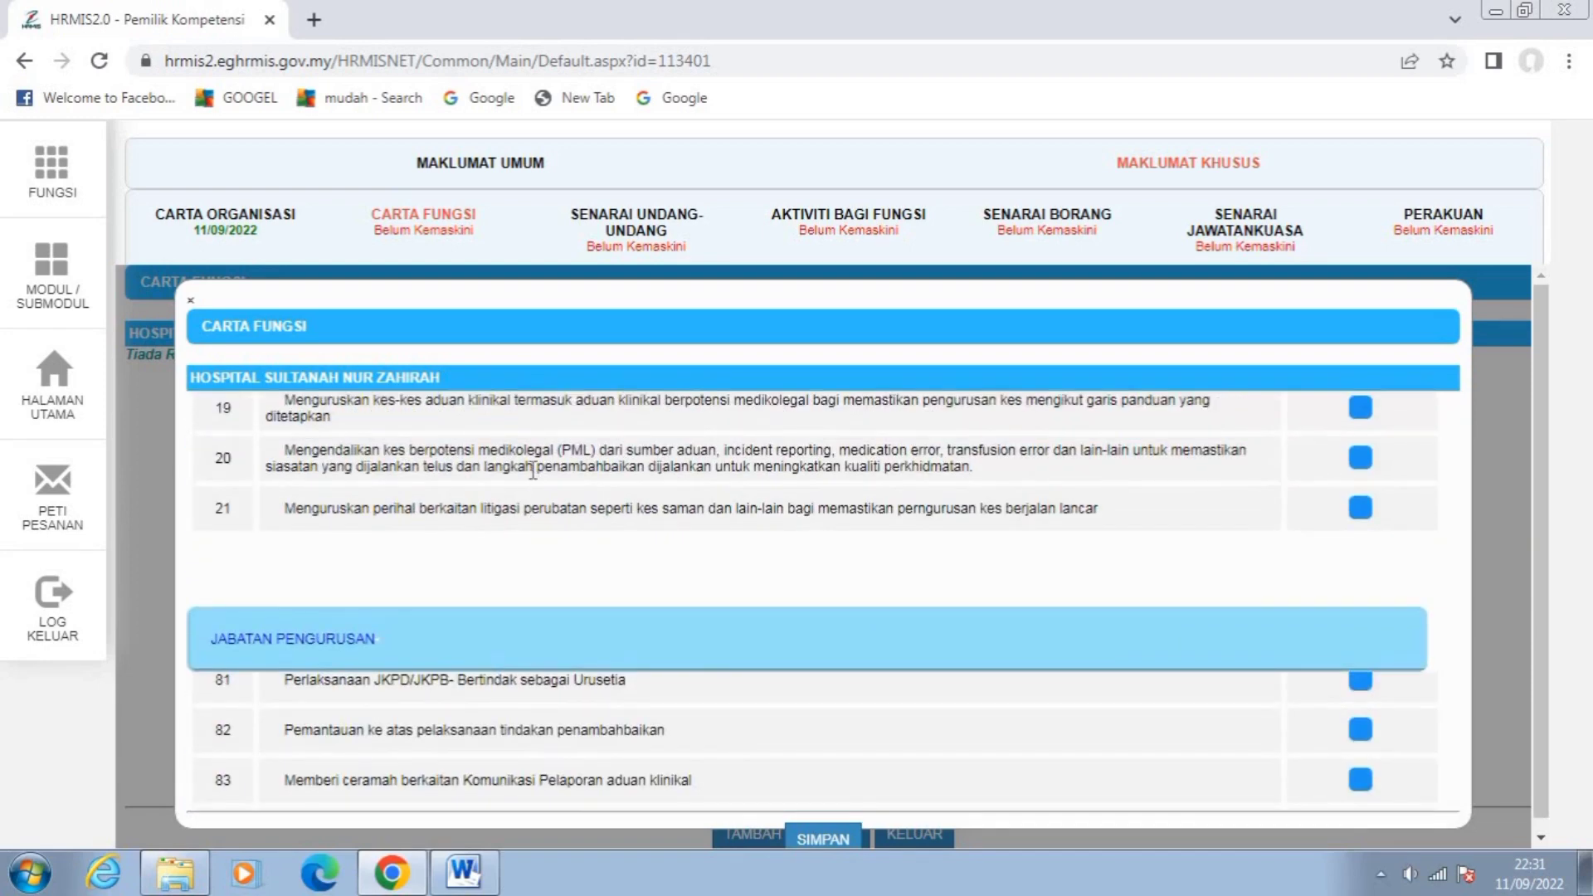
scroll(545, 674, down, 5)
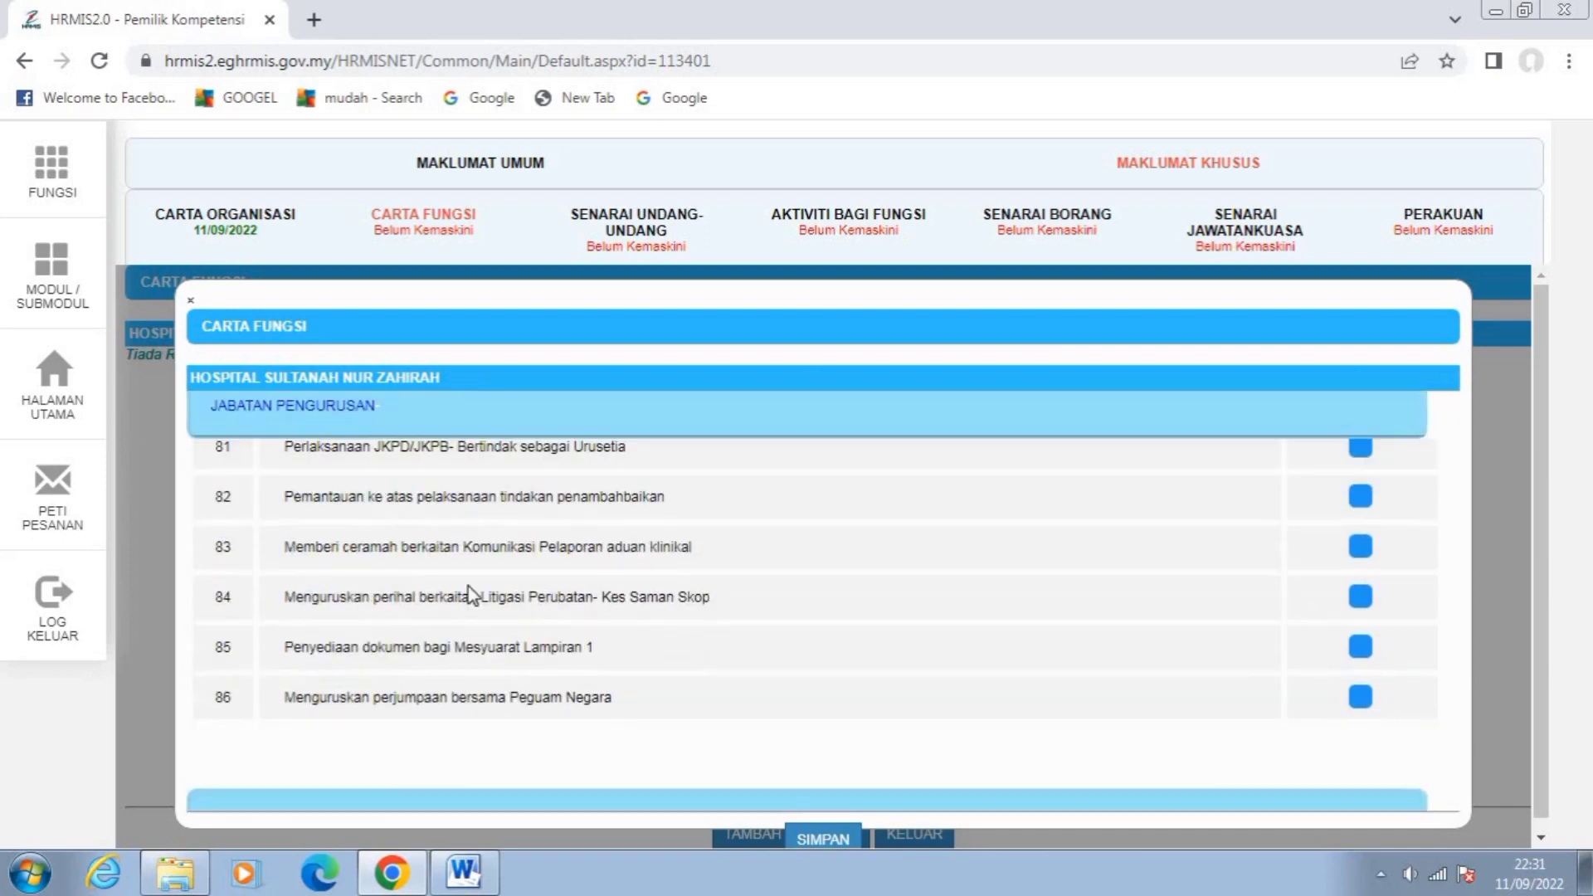
scroll(506, 587, up, 20)
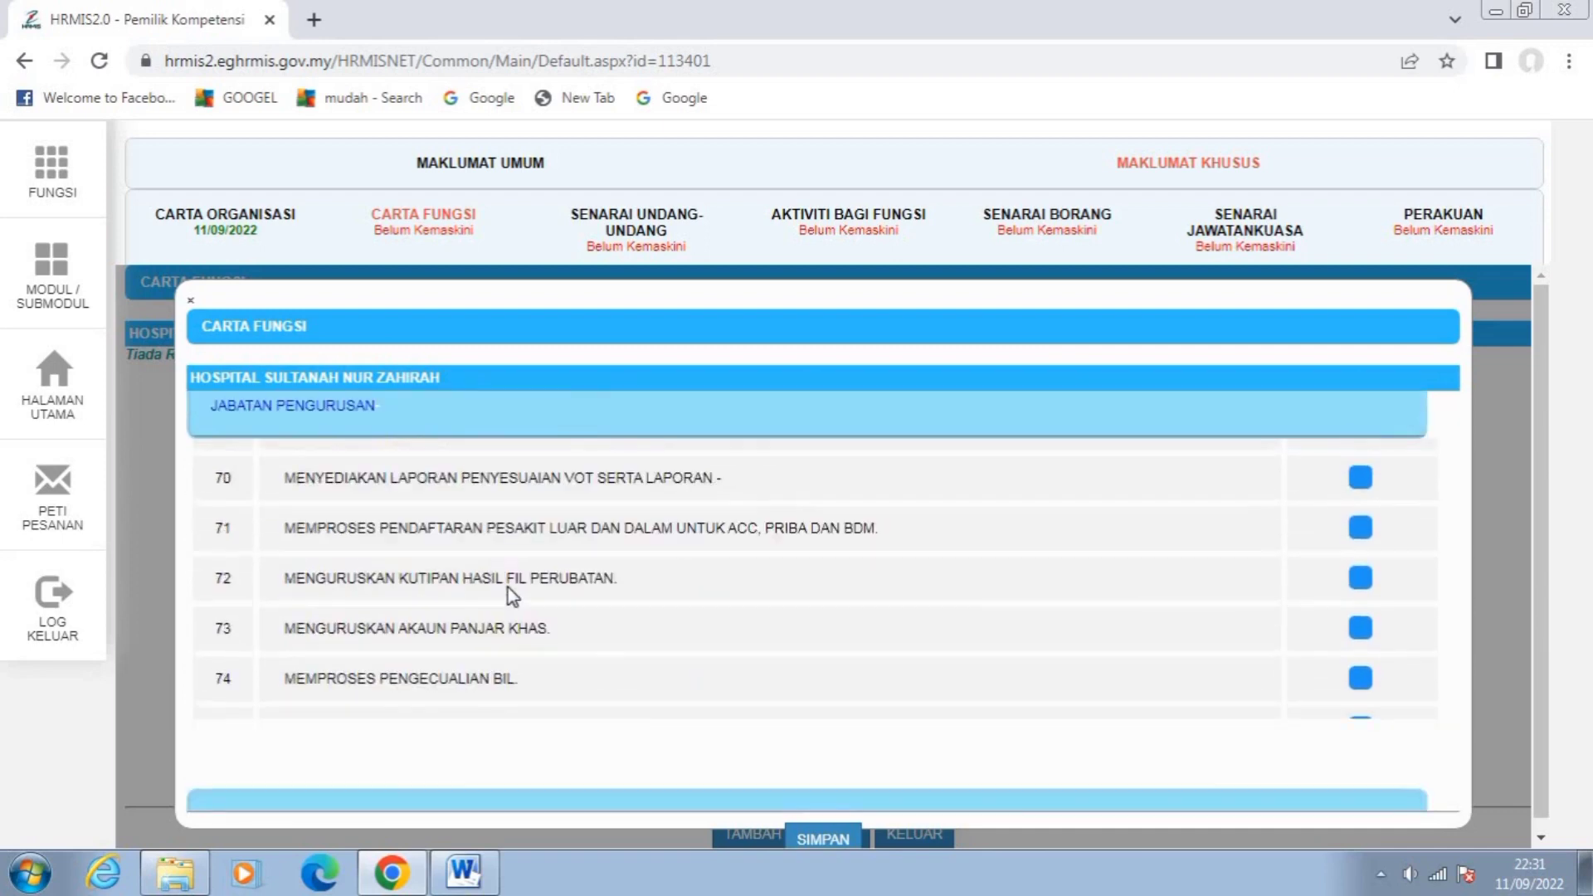
scroll(507, 587, up, 20)
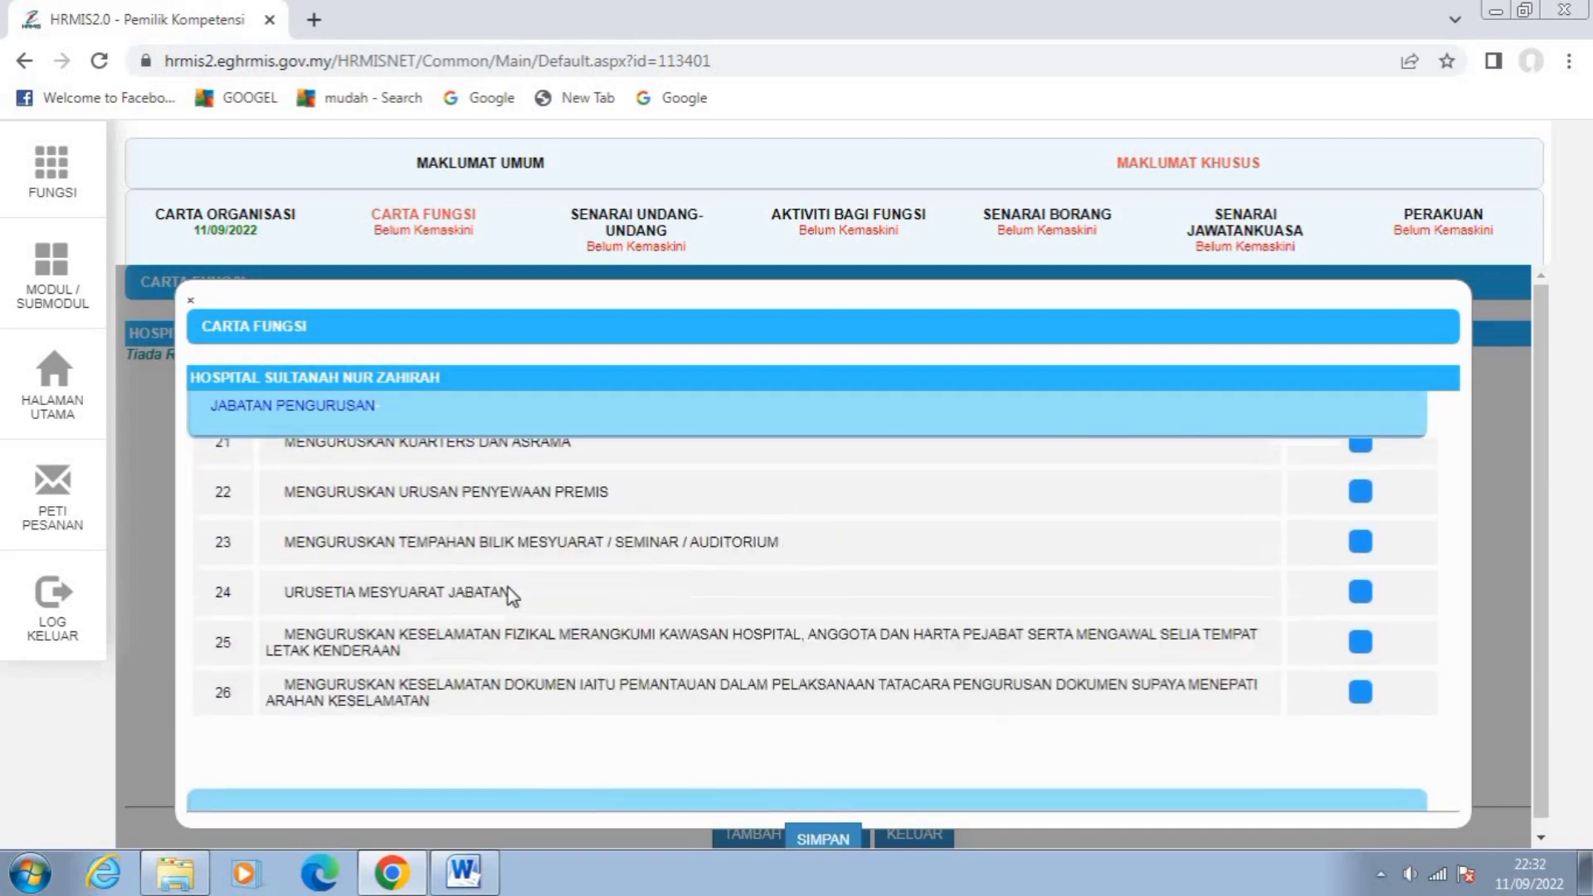
scroll(507, 586, down, 5)
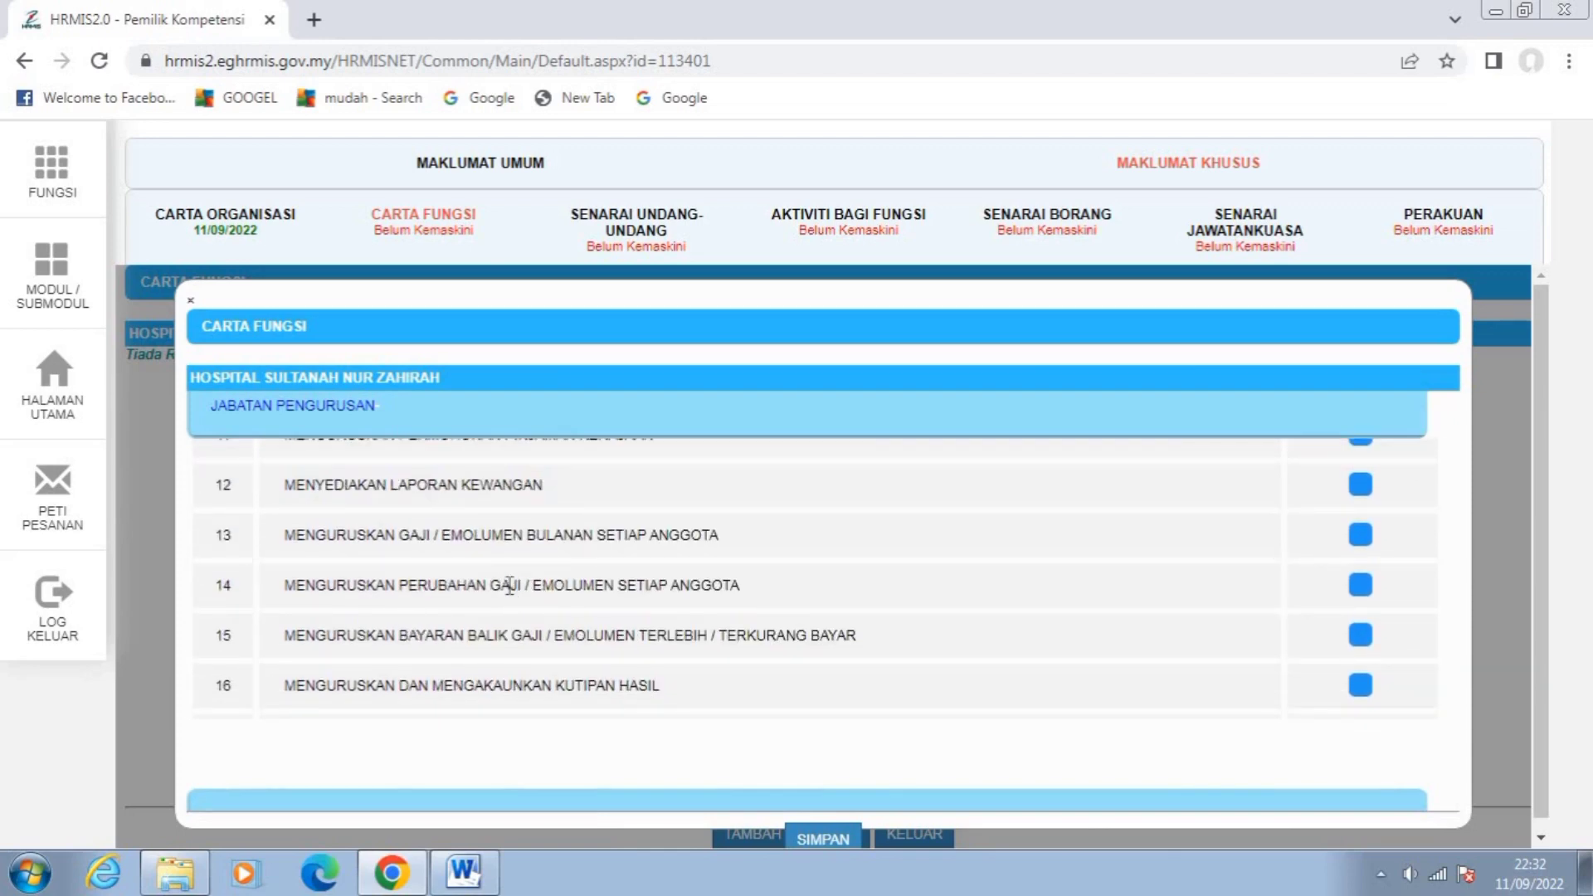
scroll(509, 585, down, 1)
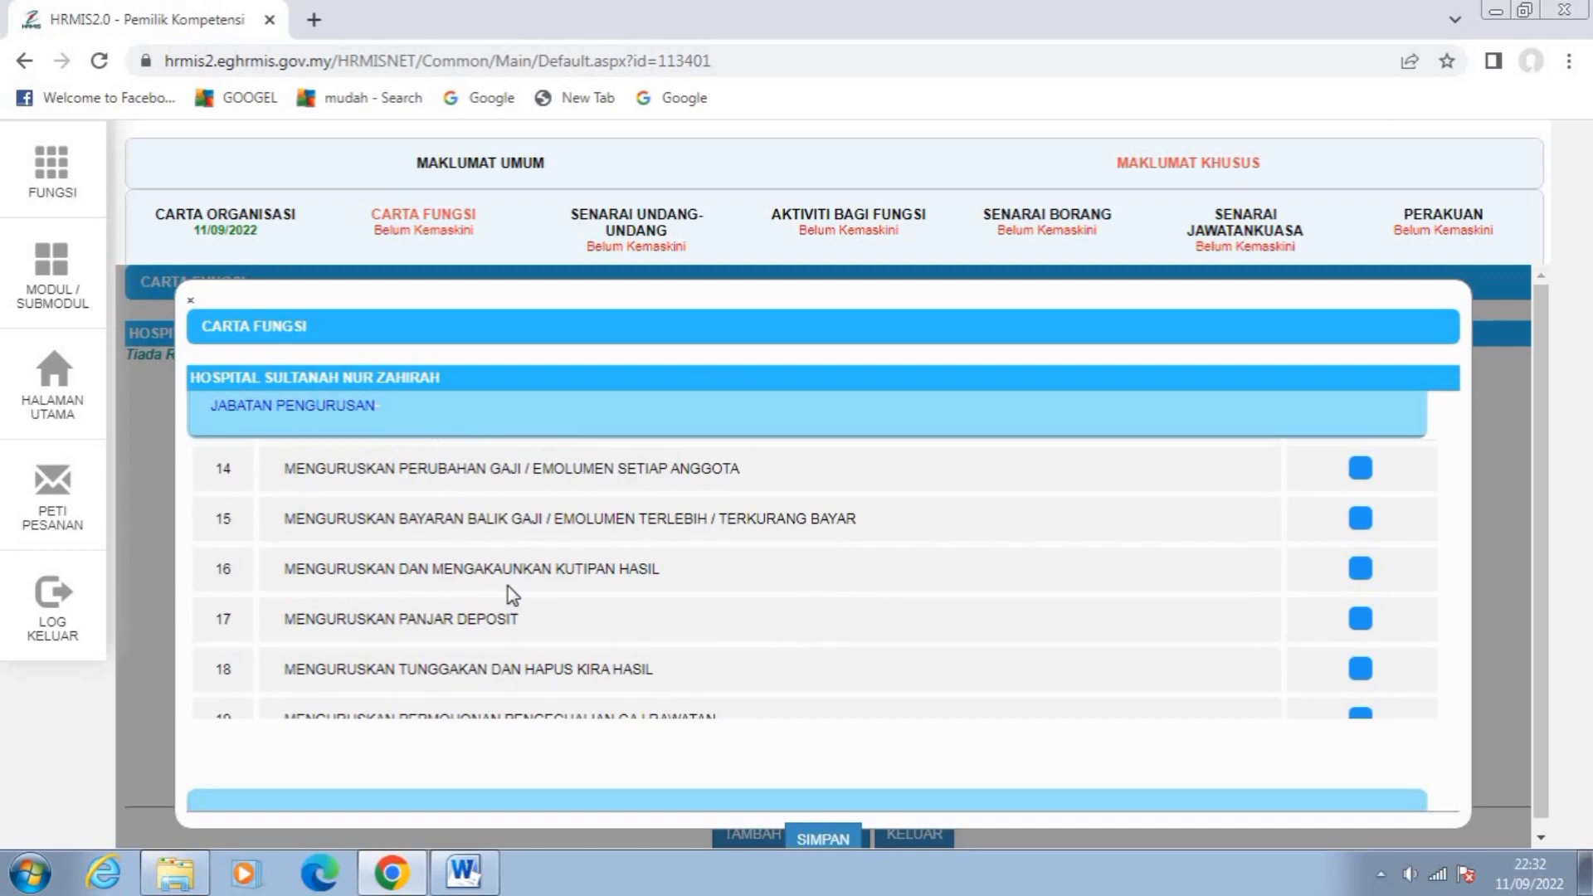
scroll(507, 586, down, 2)
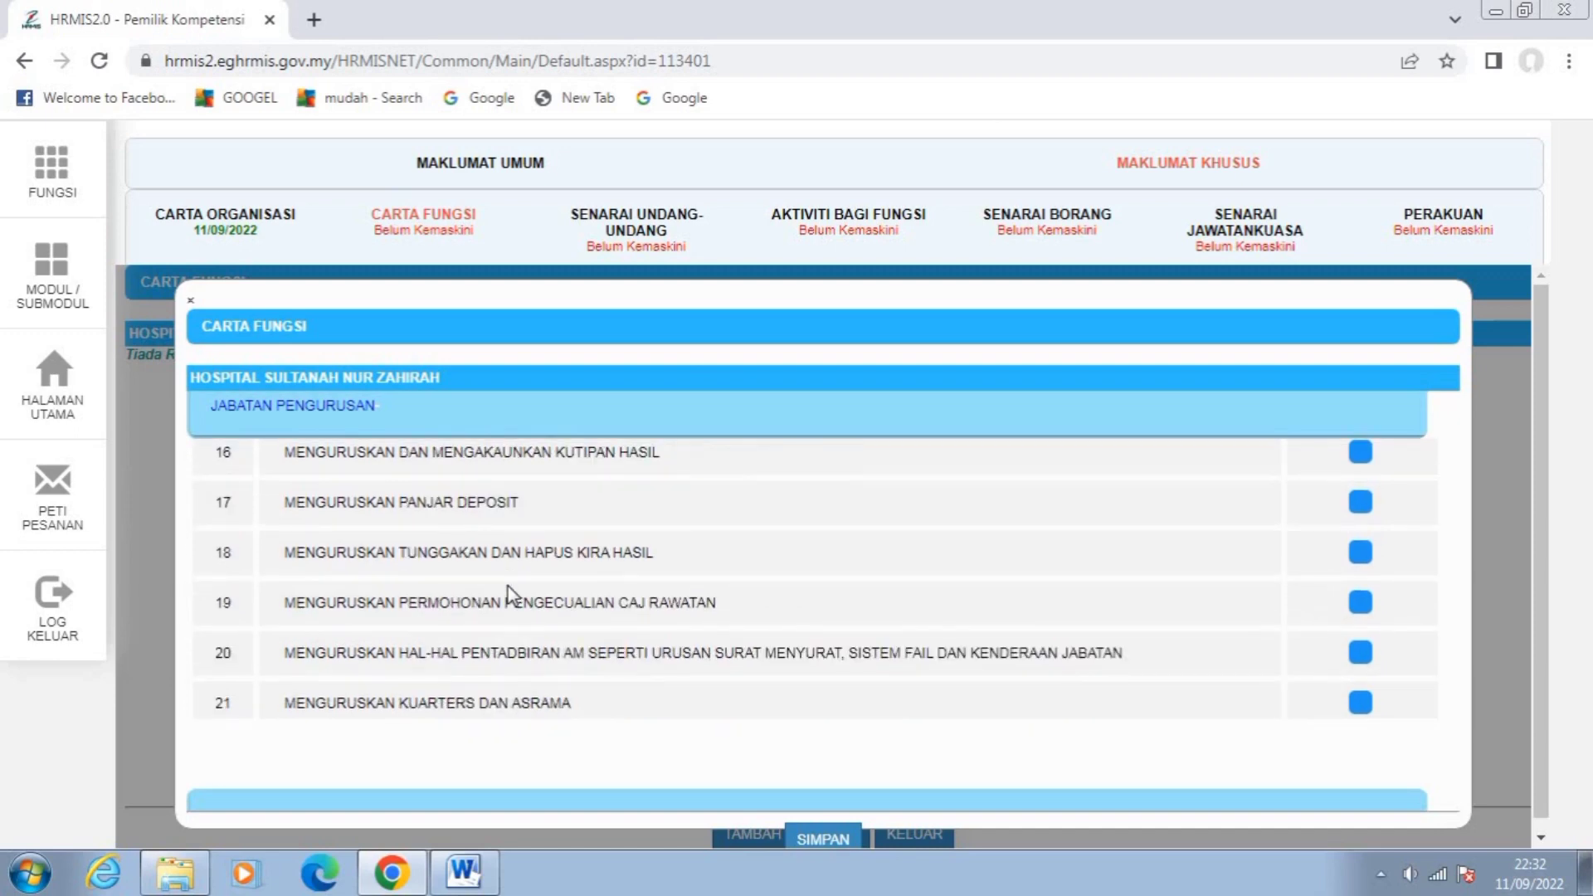
scroll(508, 586, down, 3)
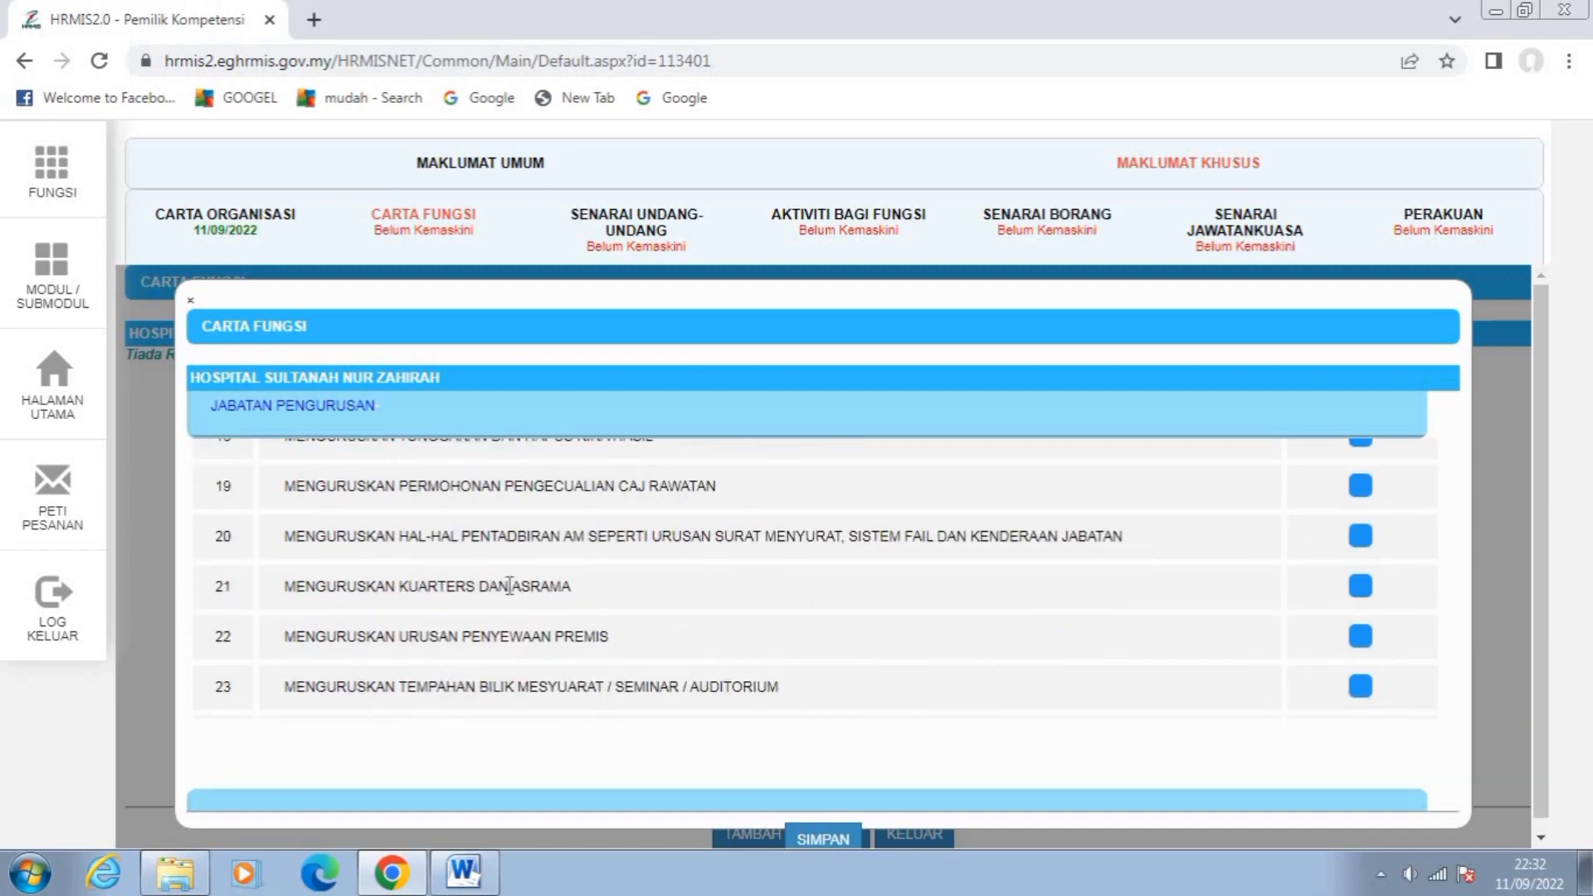
scroll(509, 586, down, 2)
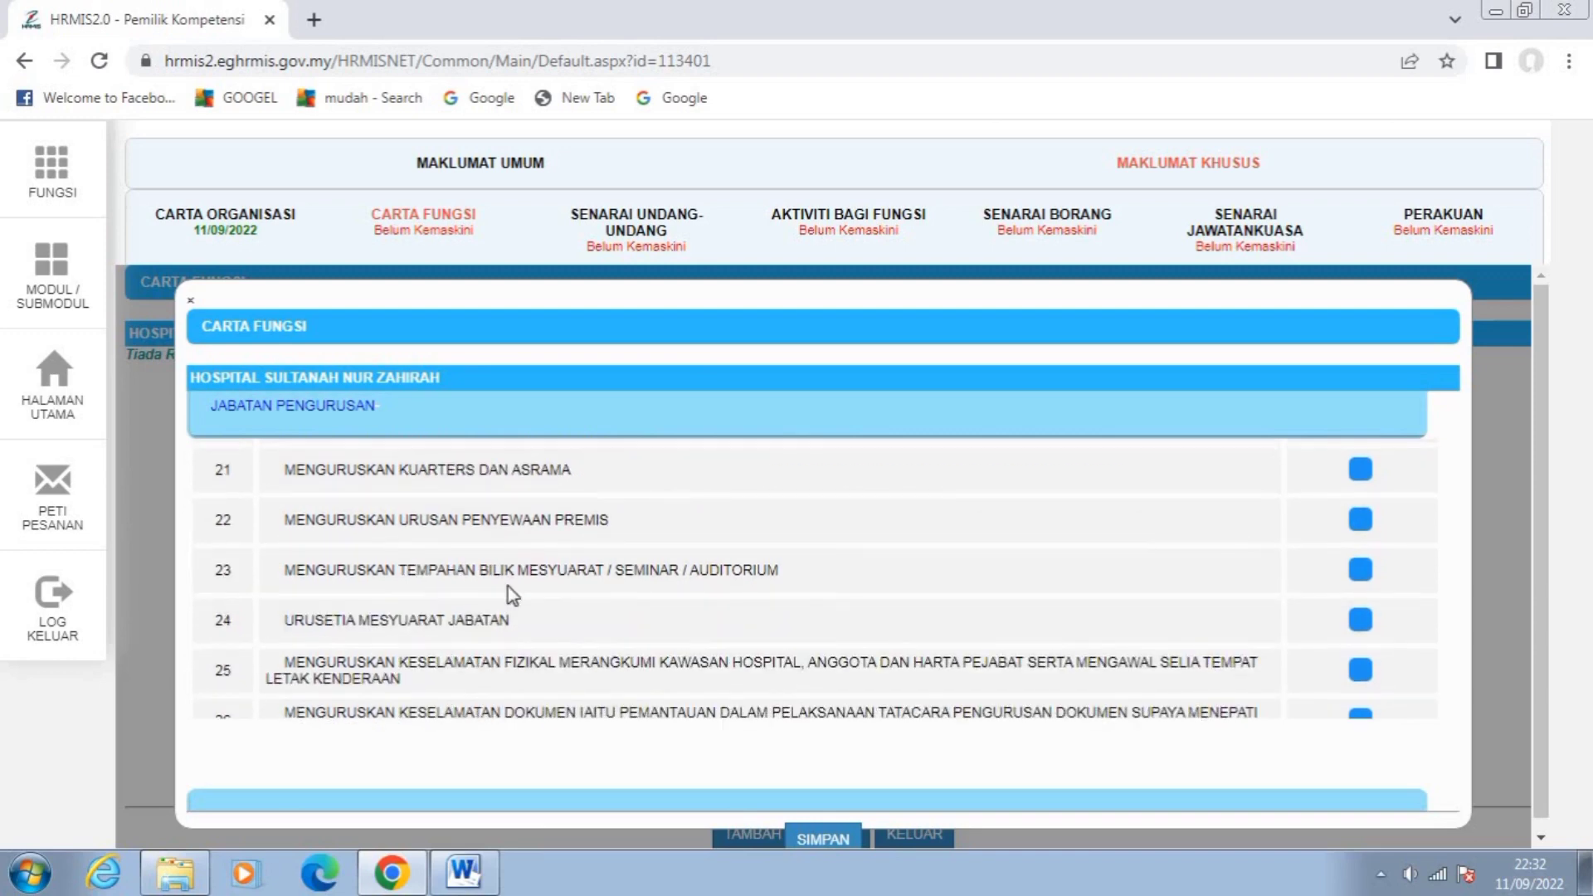
scroll(508, 585, down, 2)
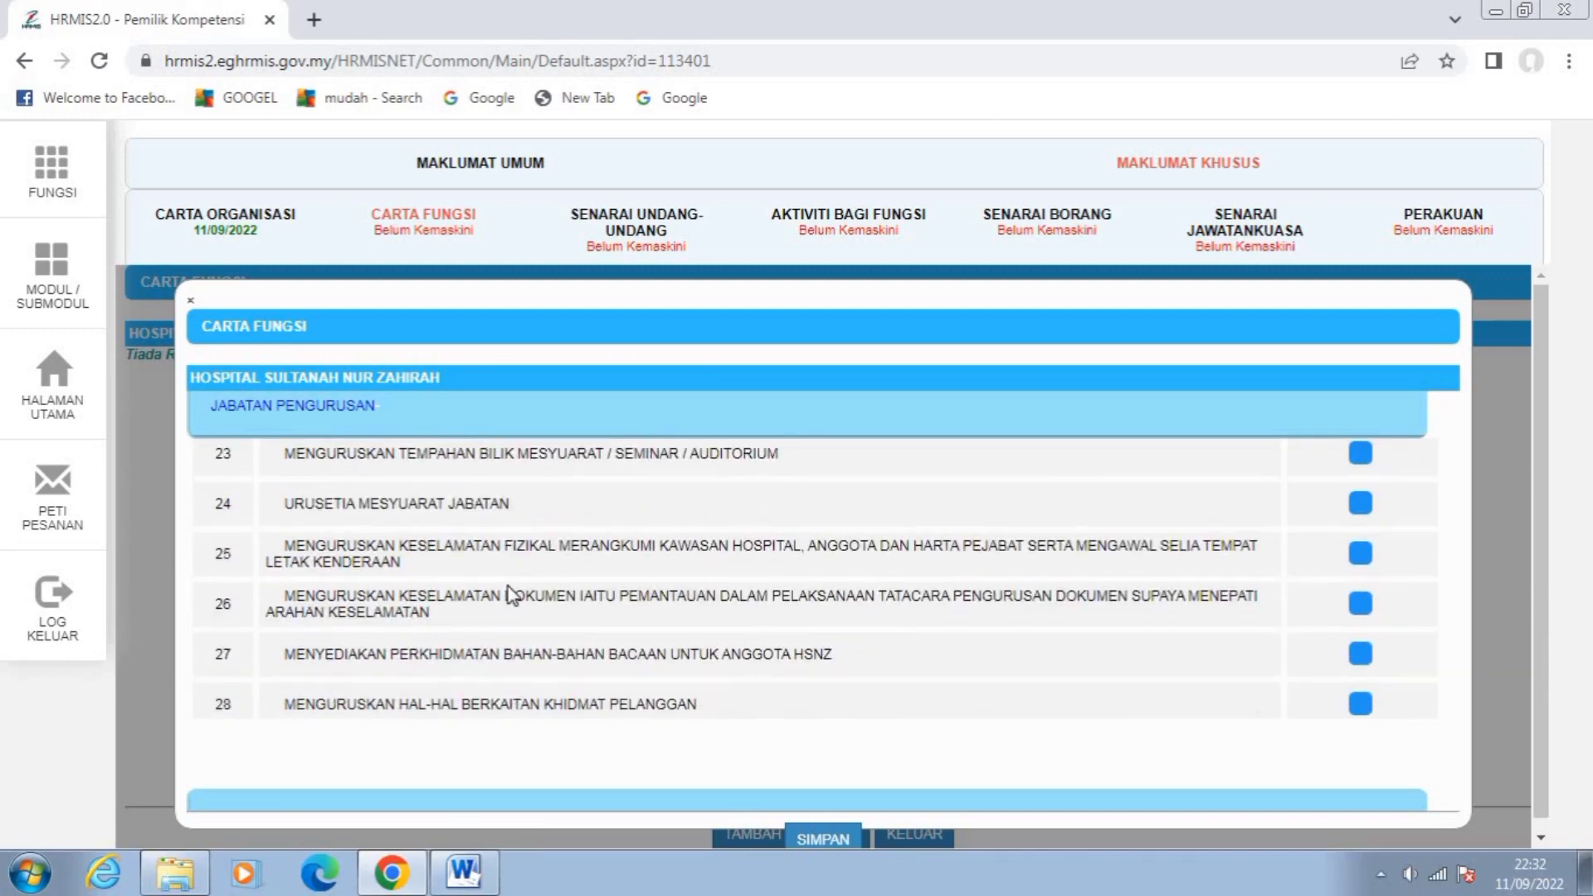
scroll(512, 595, down, 2)
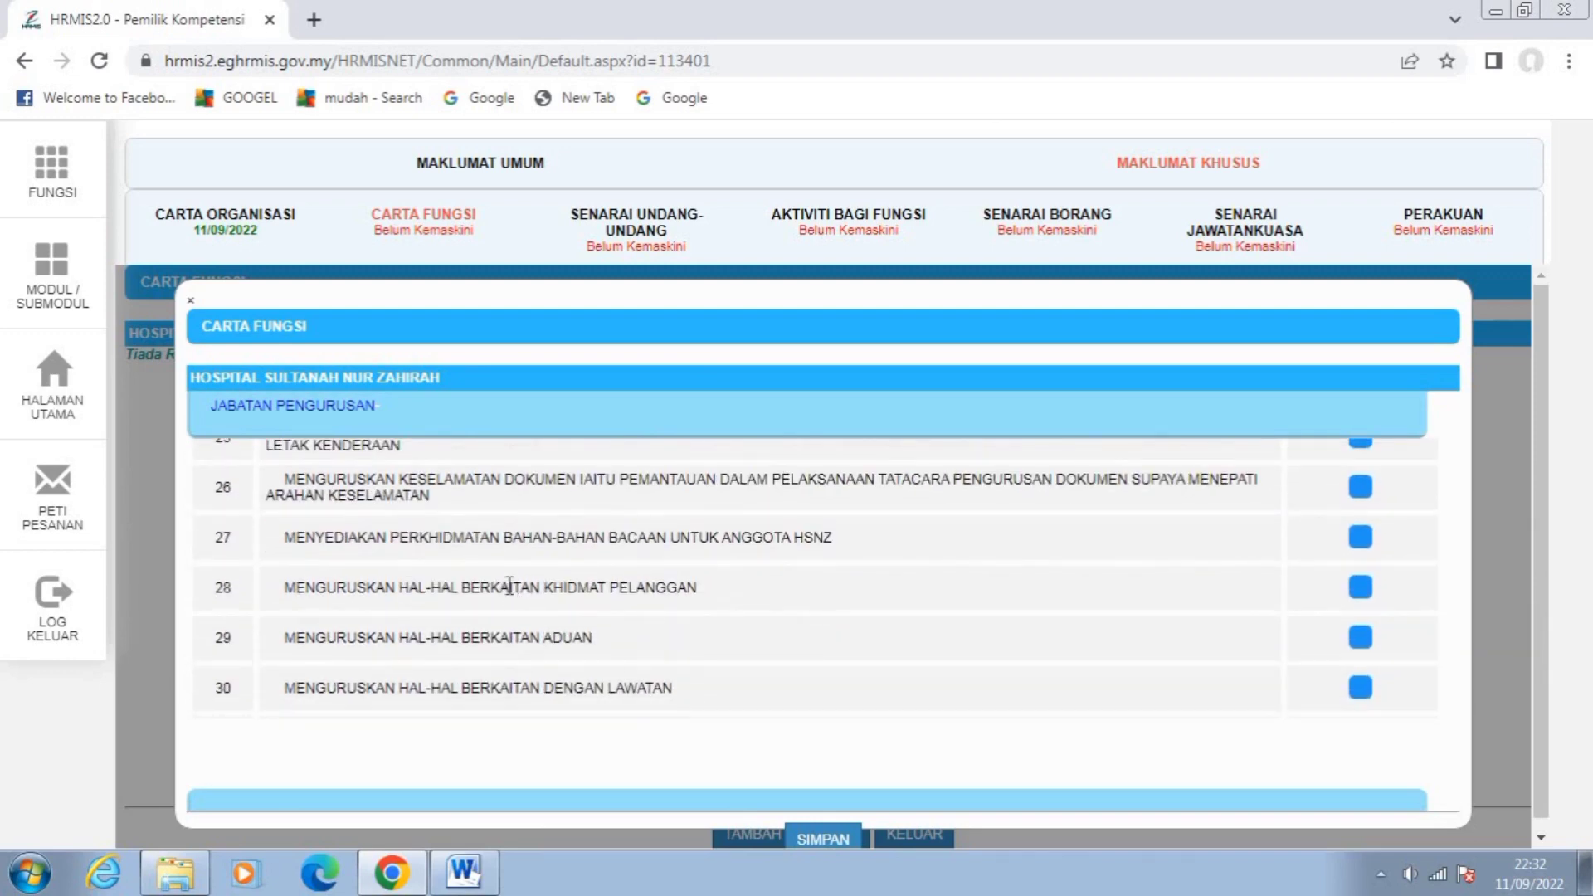
scroll(510, 586, down, 3)
scroll(508, 586, down, 2)
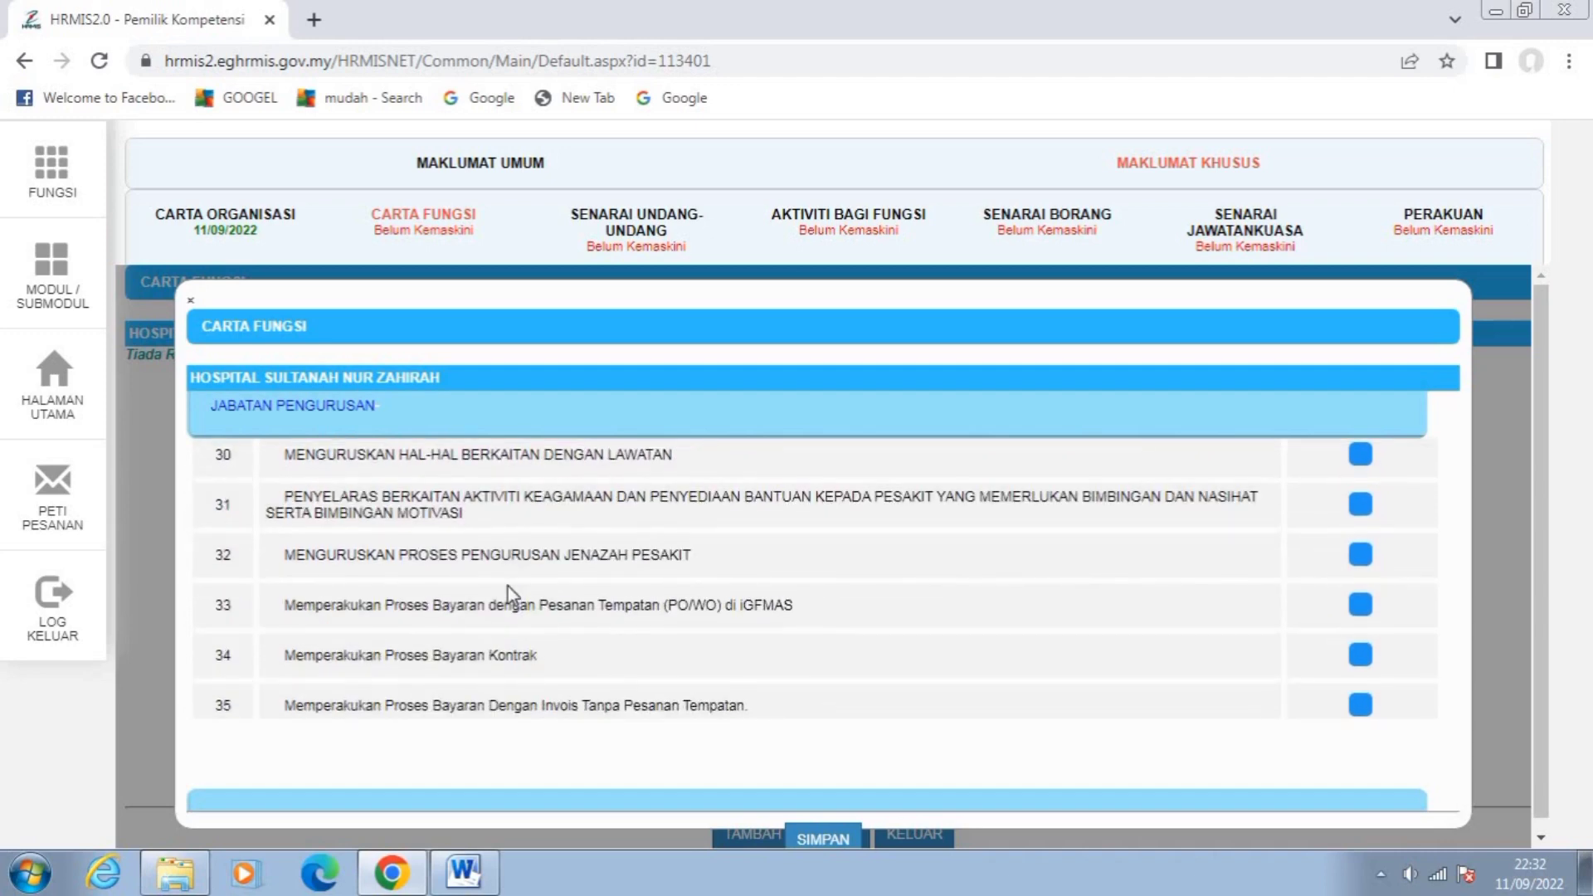
scroll(508, 586, down, 3)
scroll(508, 586, up, 3)
click(1361, 555)
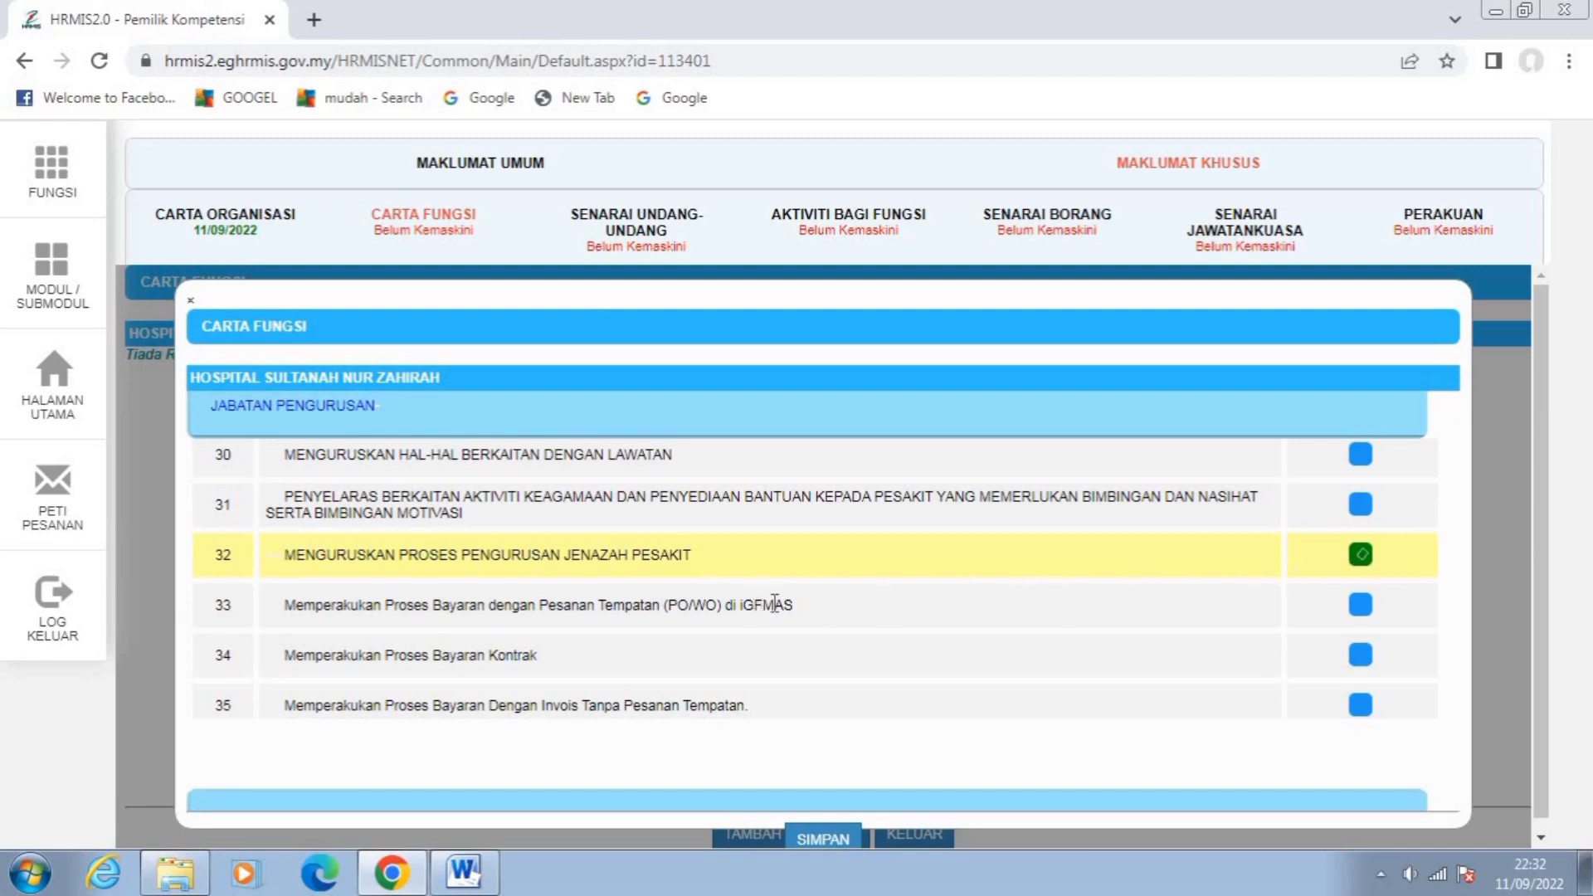
Look through the remaining Jabatan Pengurusan functions and the unit and department sections below them for other applicable functions.
scroll(798, 608, down, 7)
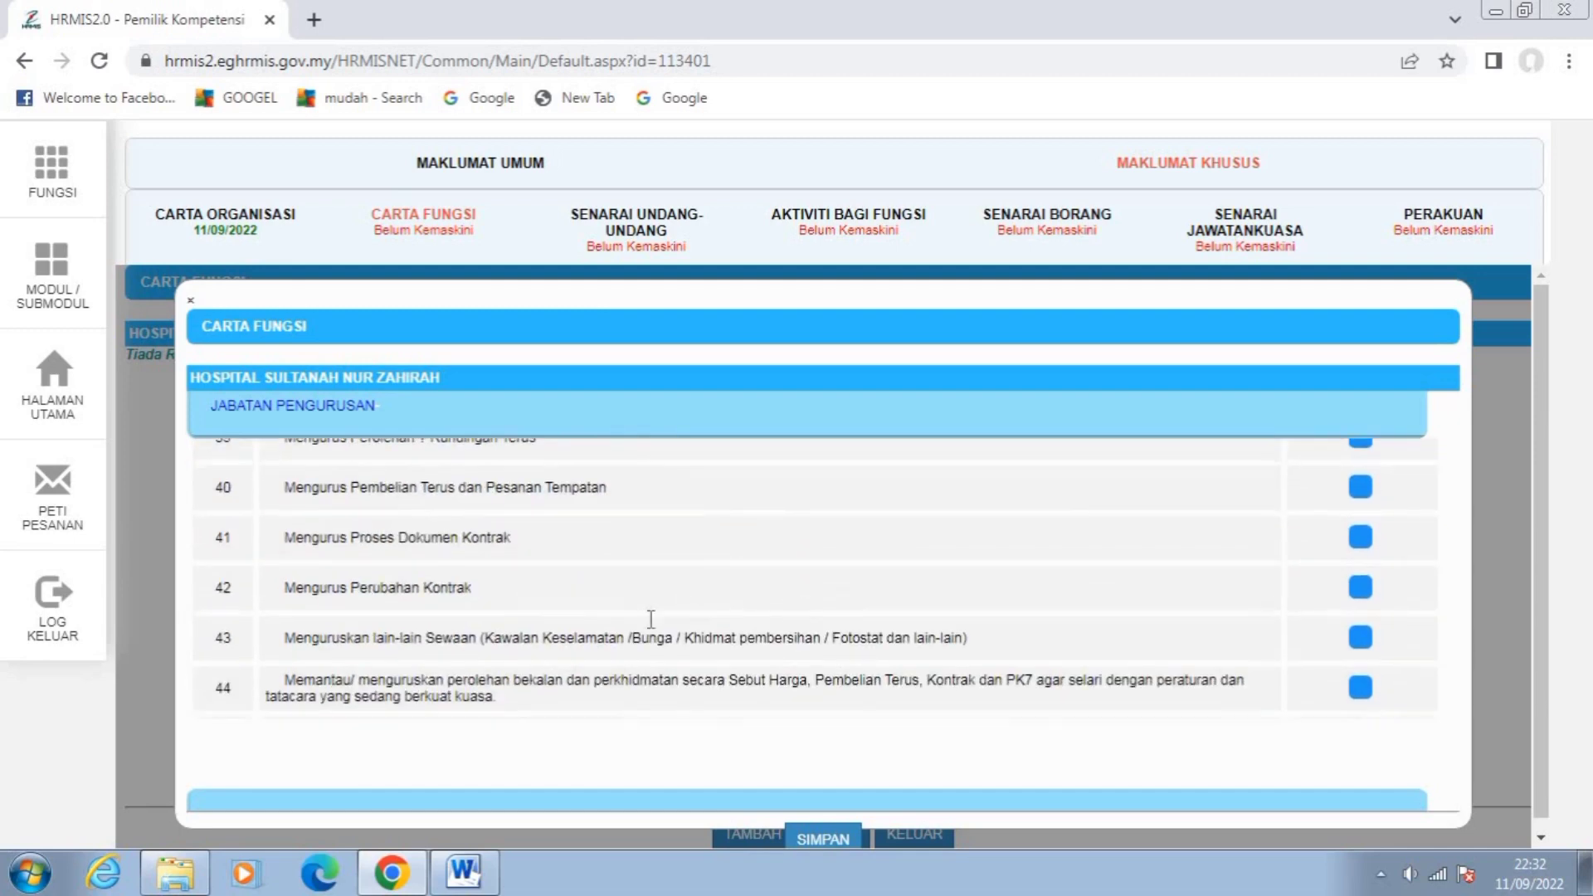
scroll(513, 618, down, 15)
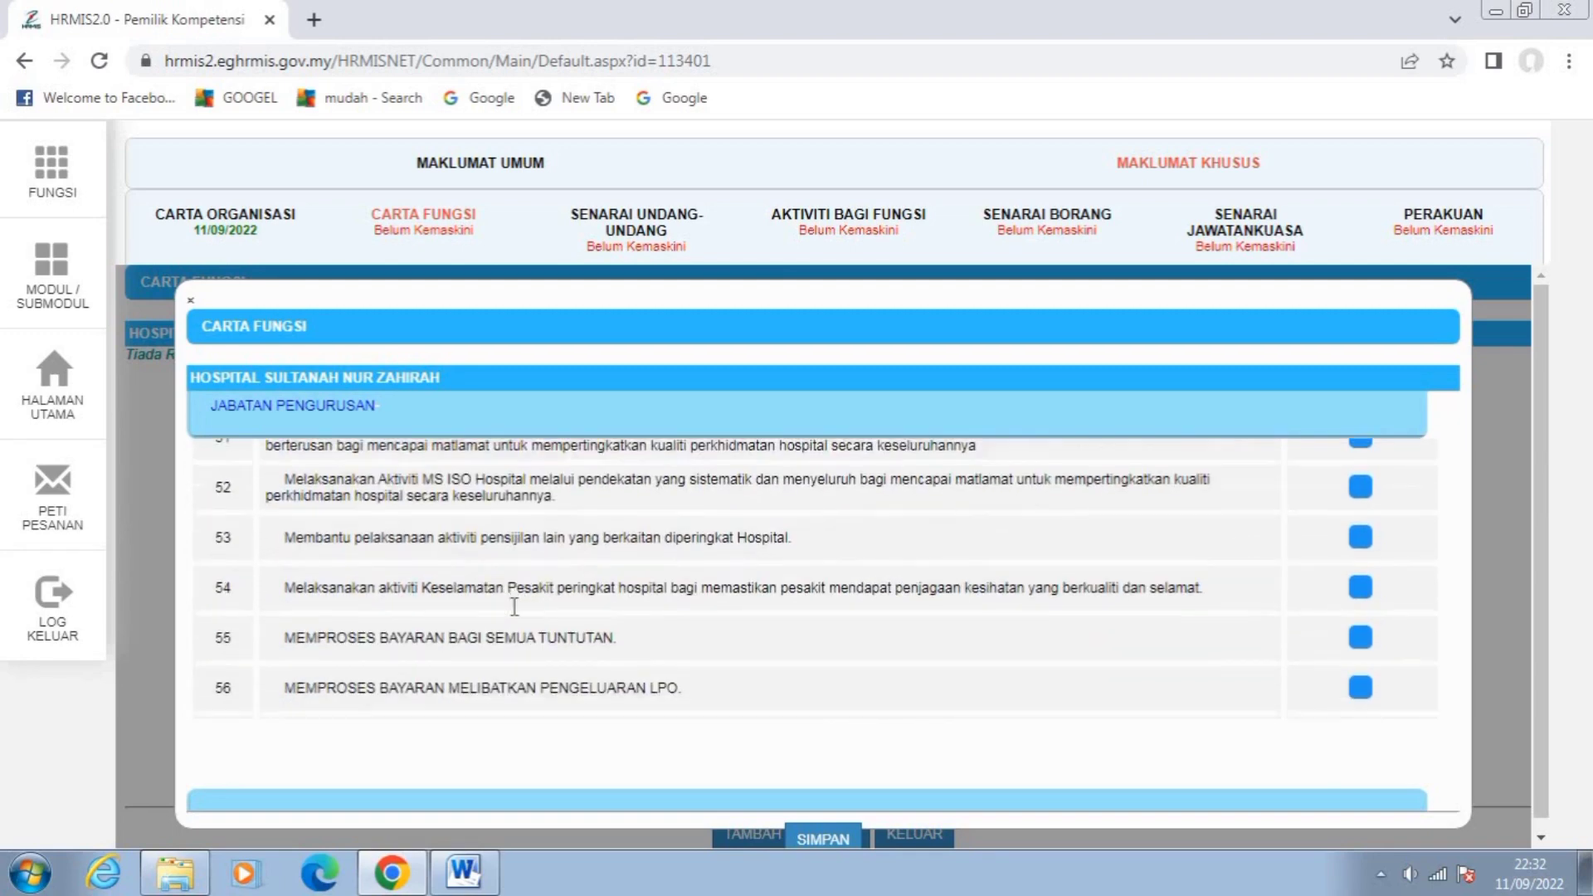
scroll(513, 631, down, 17)
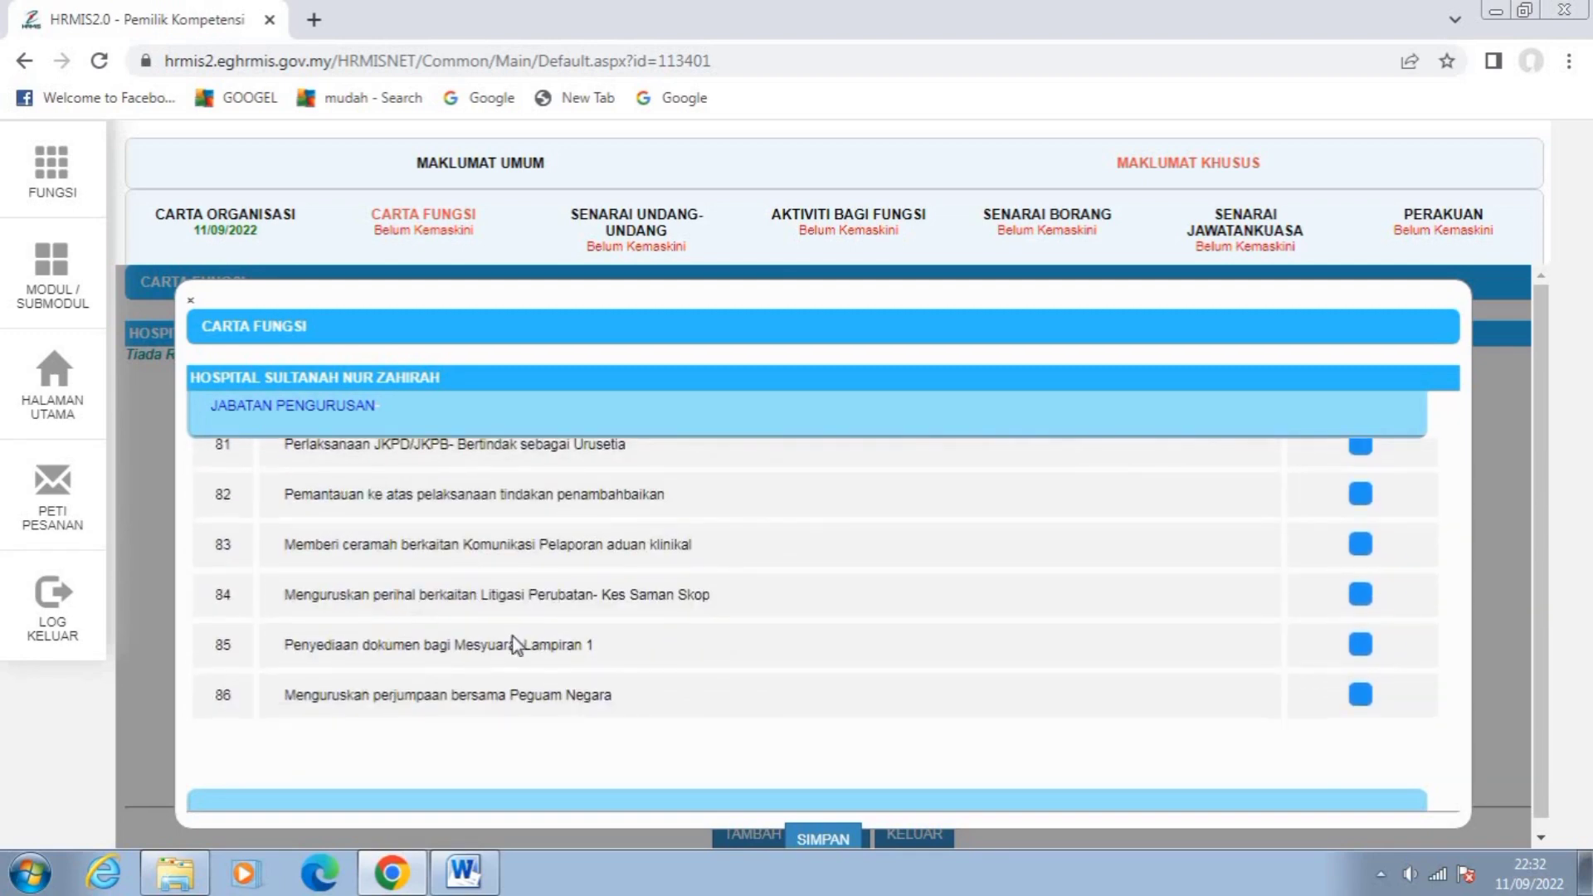
scroll(513, 643, down, 1)
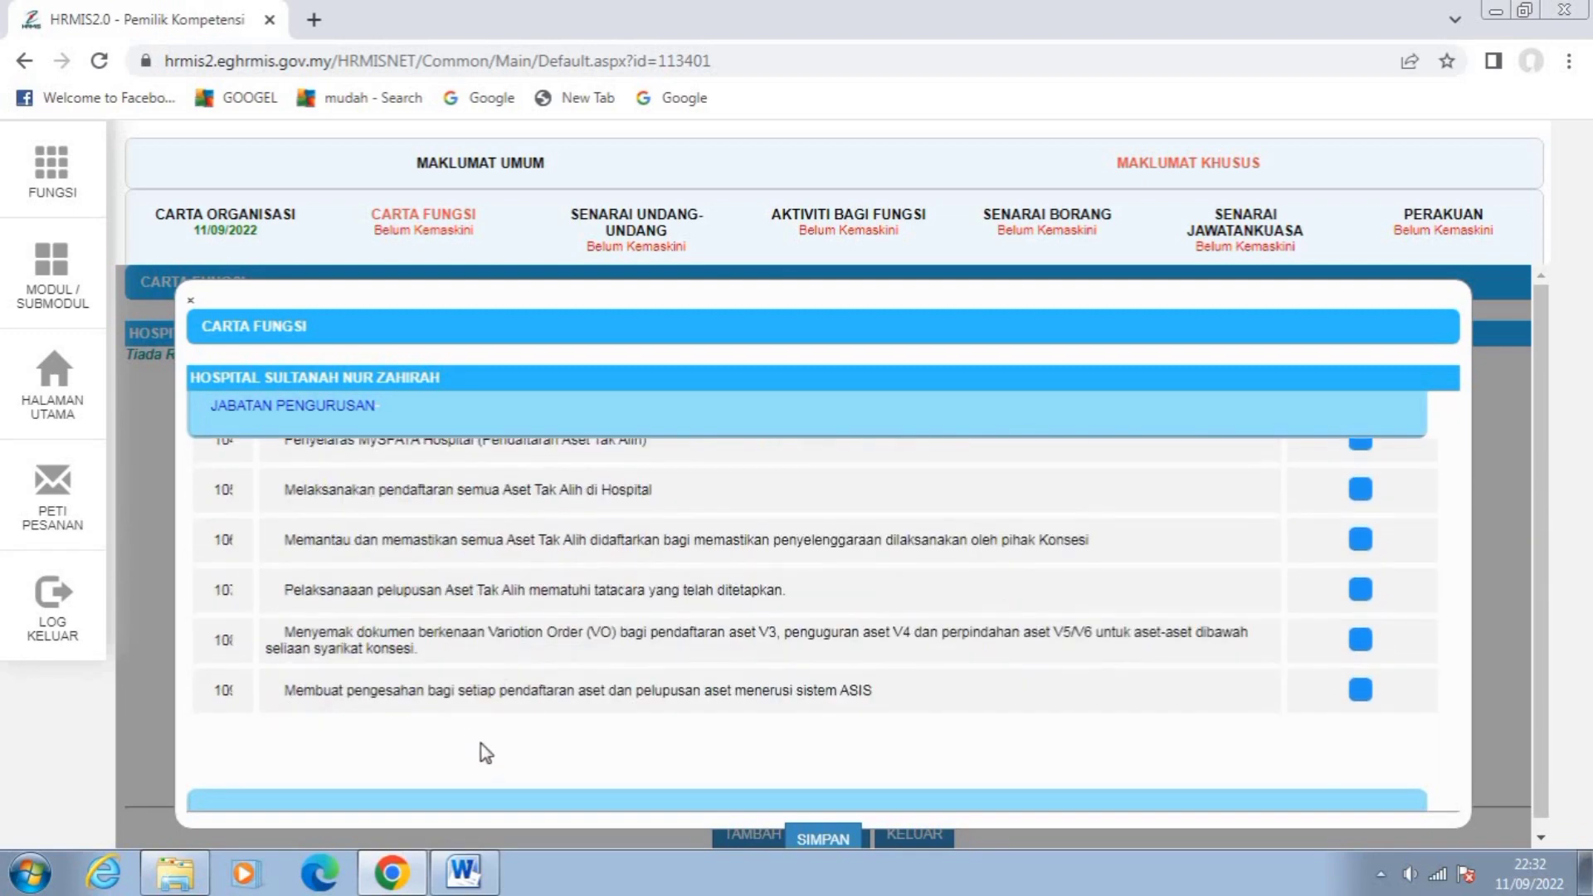
scroll(604, 701, down, 5)
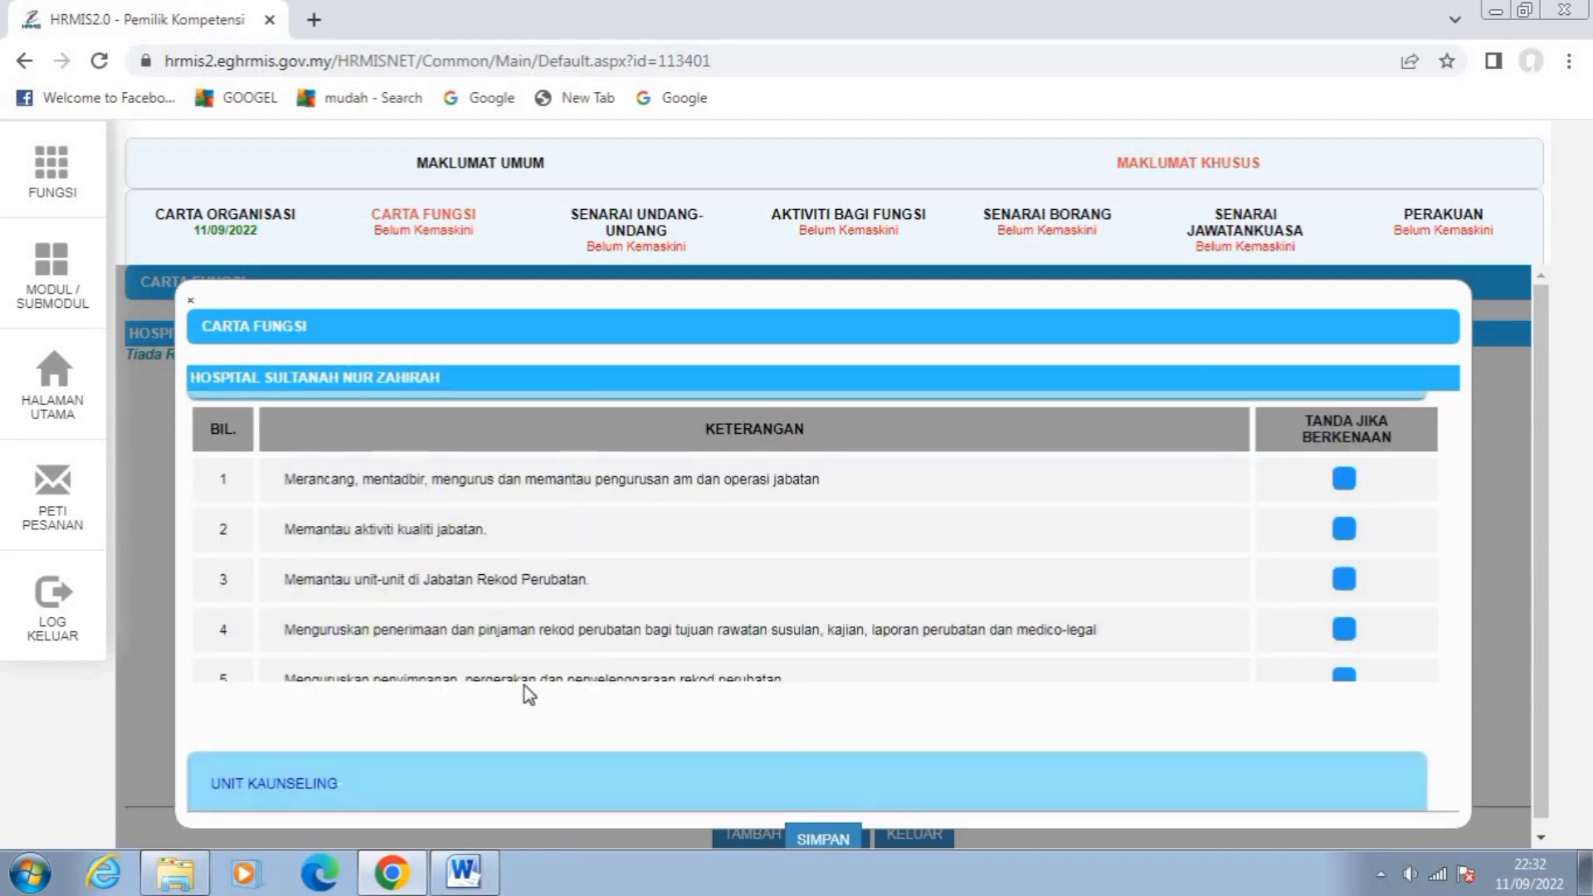
scroll(526, 693, down, 5)
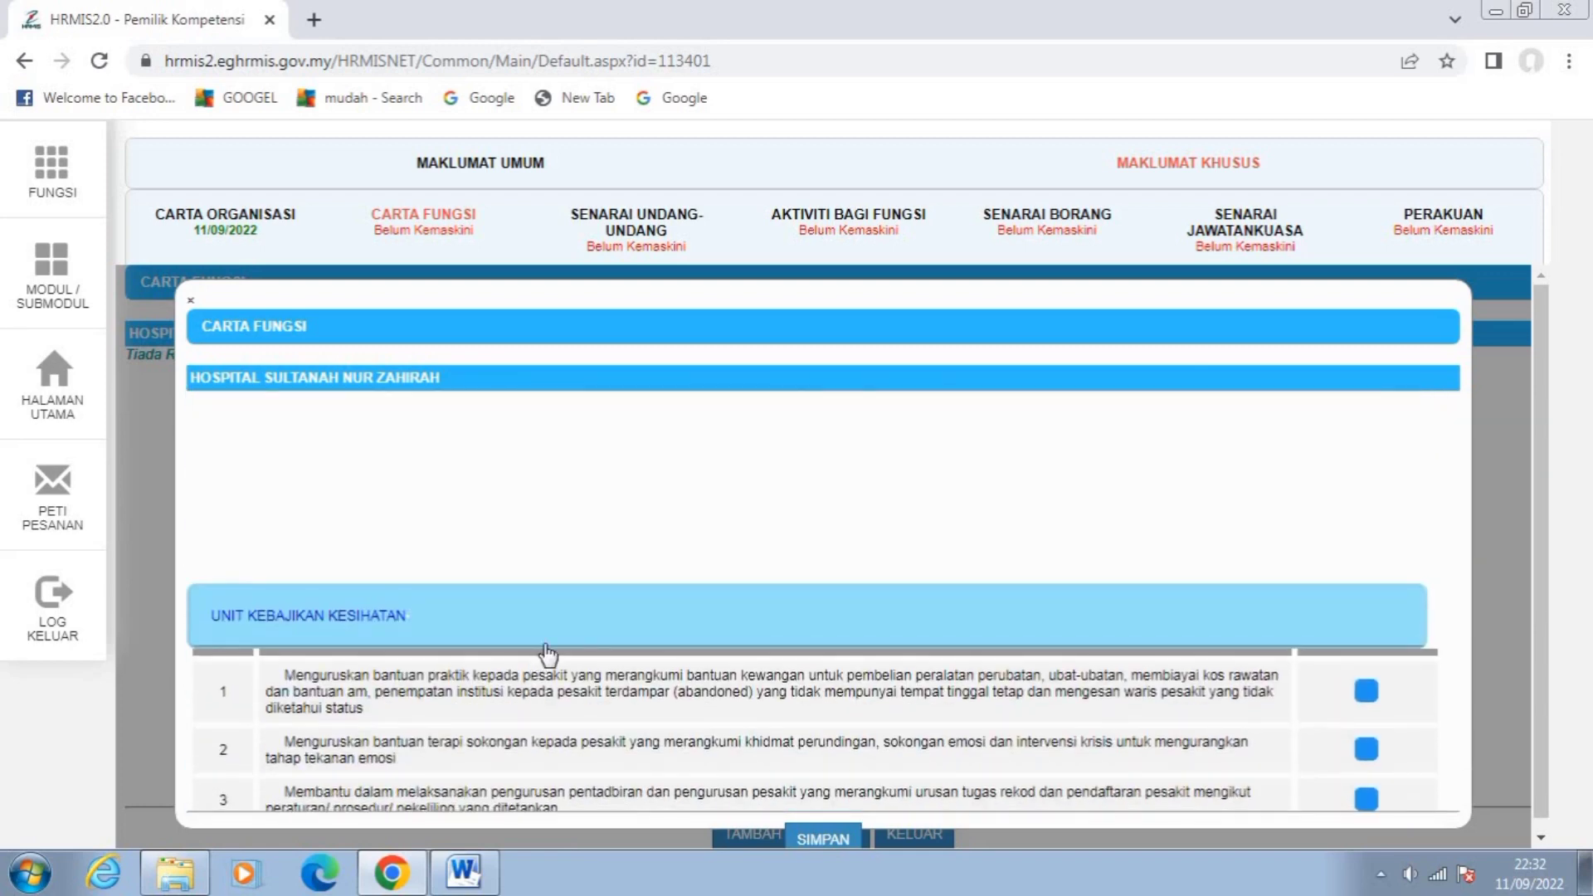
scroll(564, 647, down, 5)
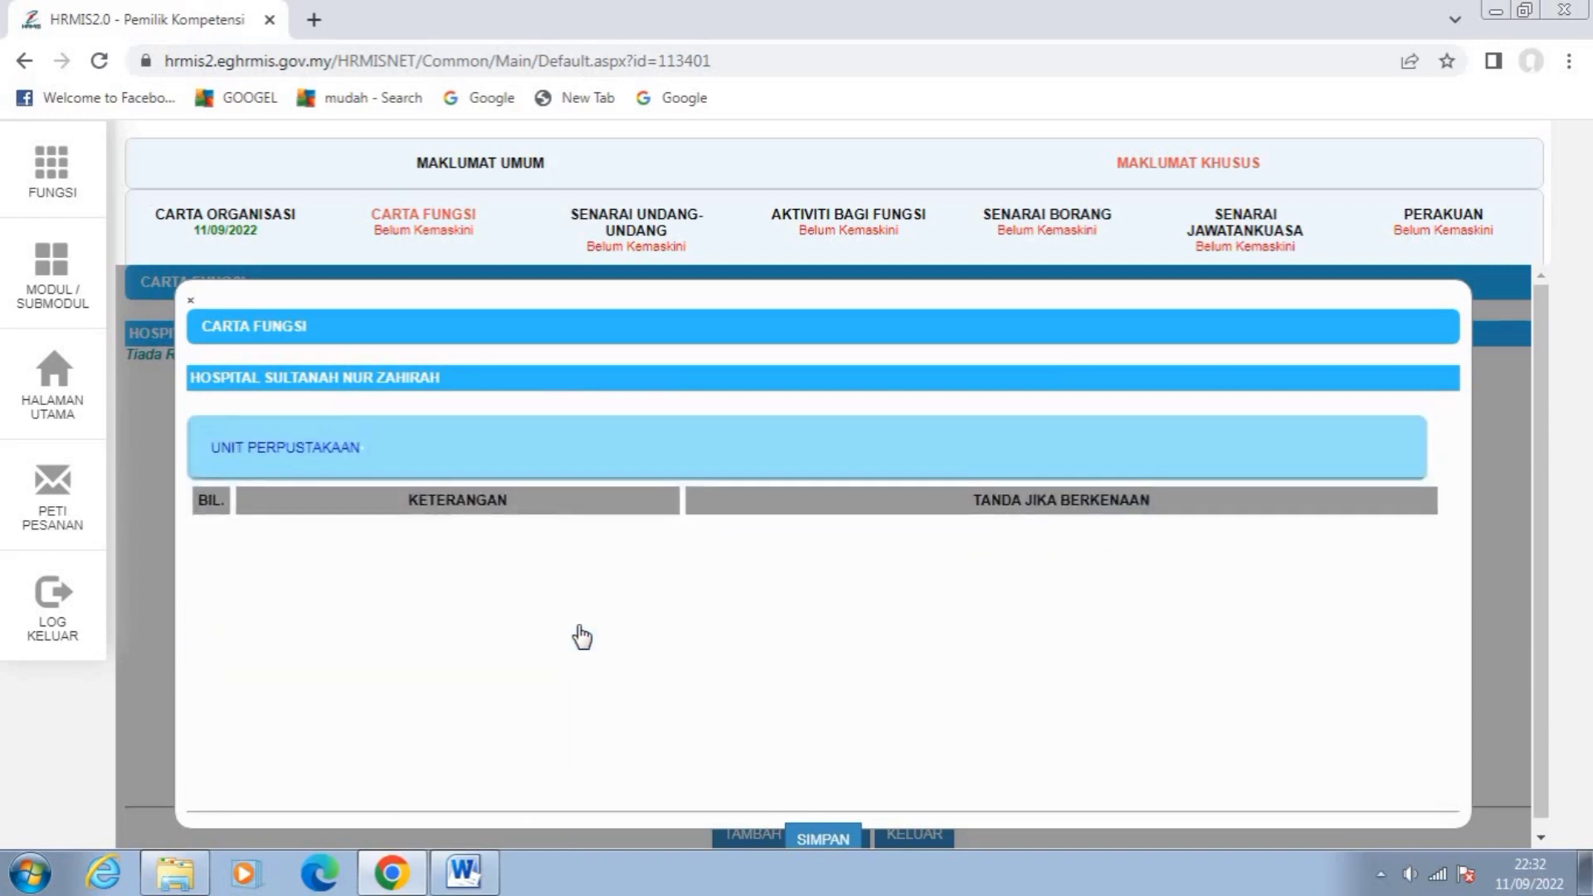
scroll(581, 637, down, 5)
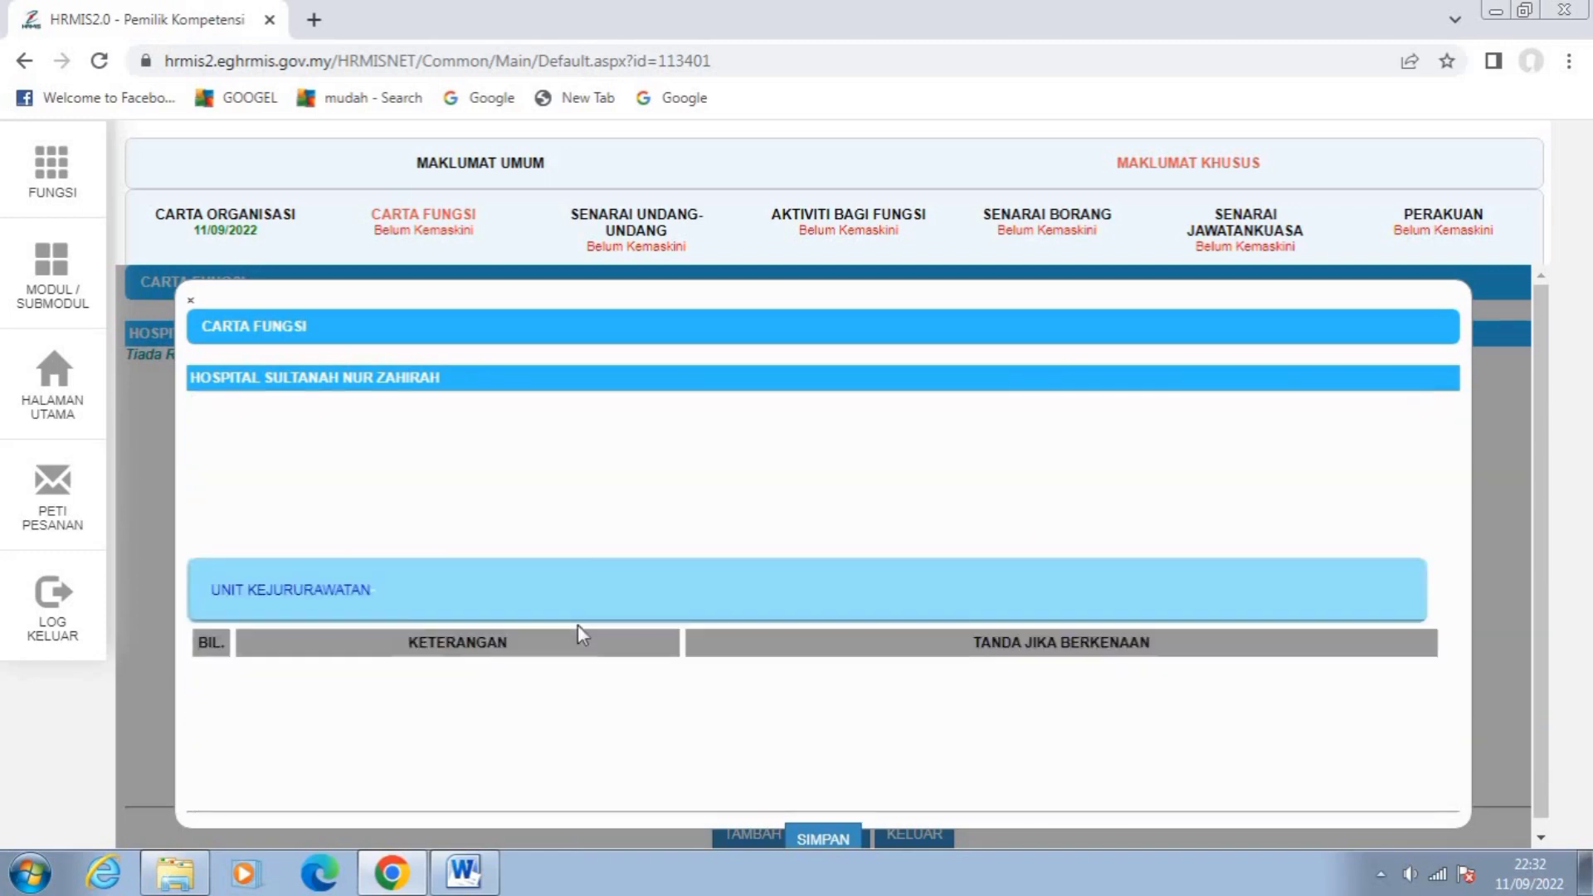
scroll(578, 625, down, 6)
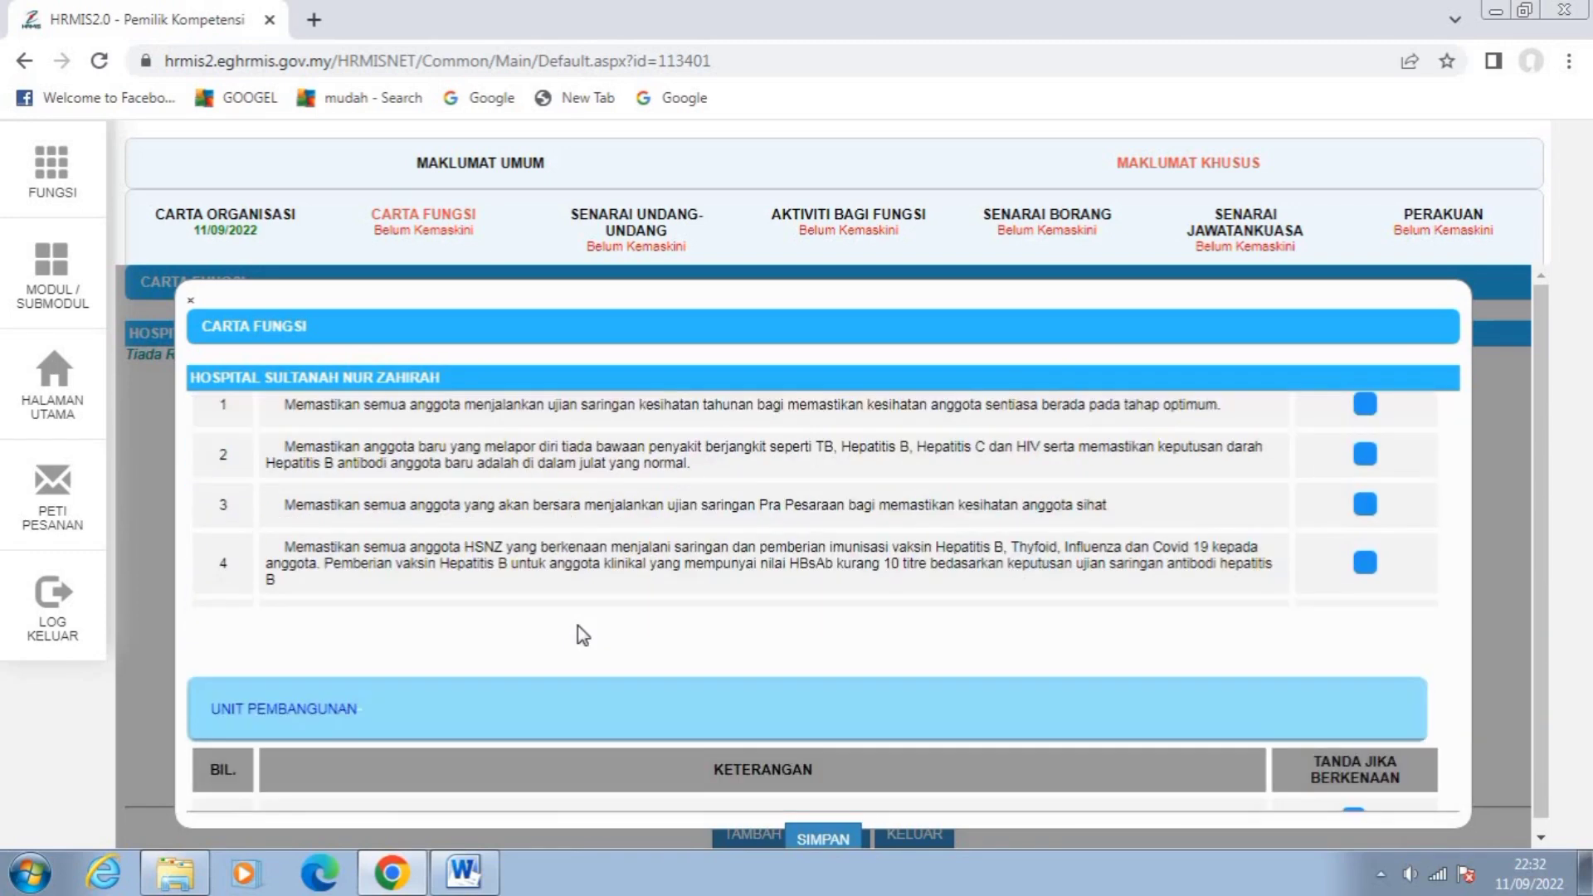
scroll(577, 624, down, 4)
scroll(579, 627, down, 3)
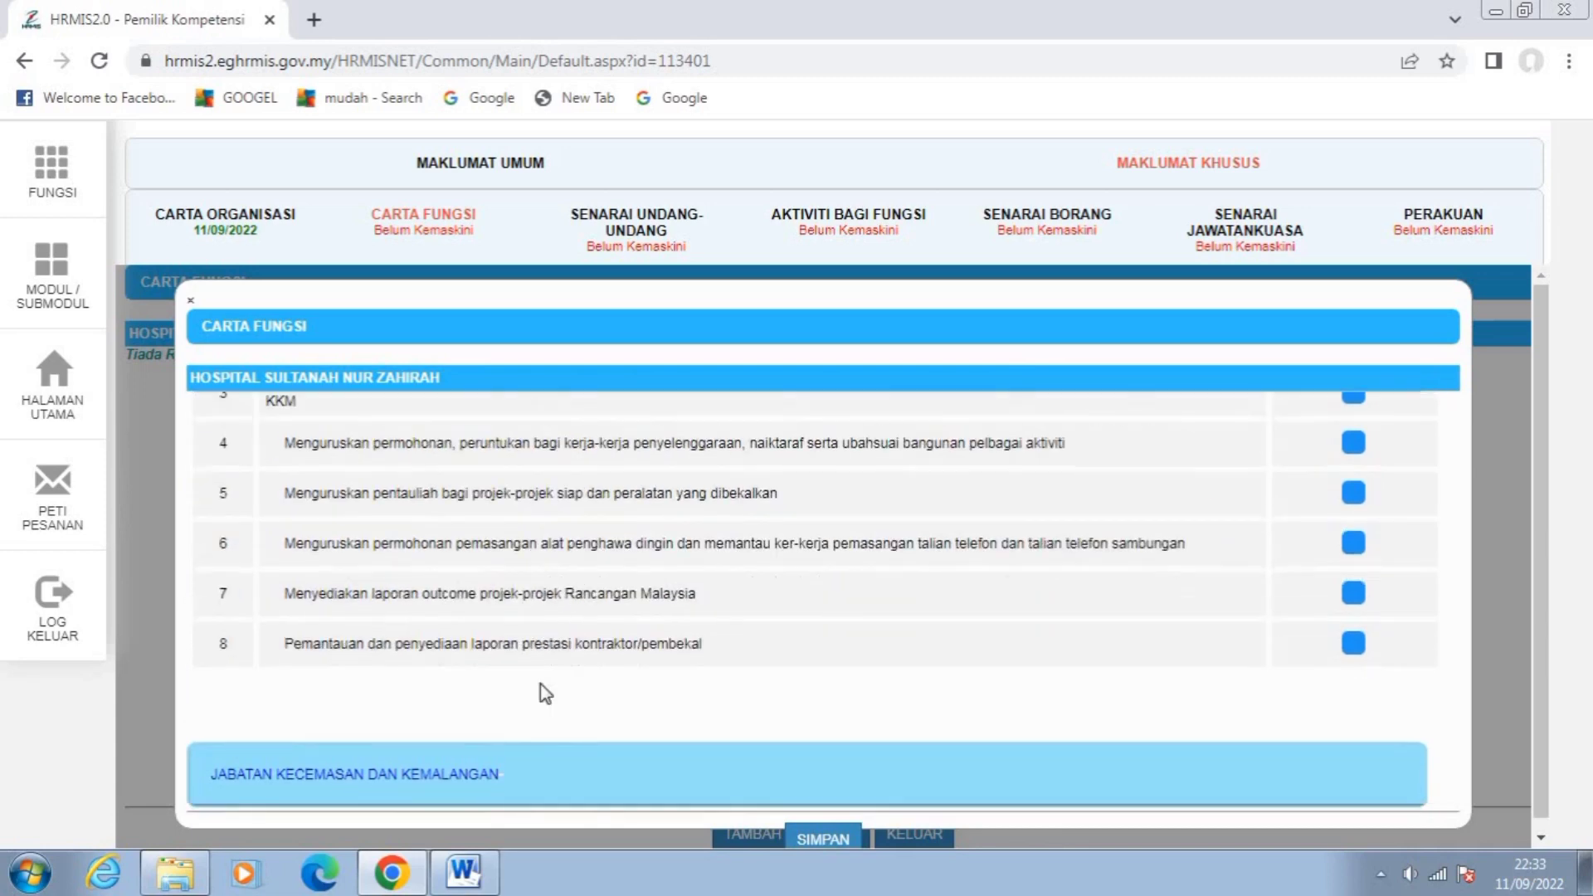
scroll(511, 763, down, 4)
scroll(576, 671, up, 3)
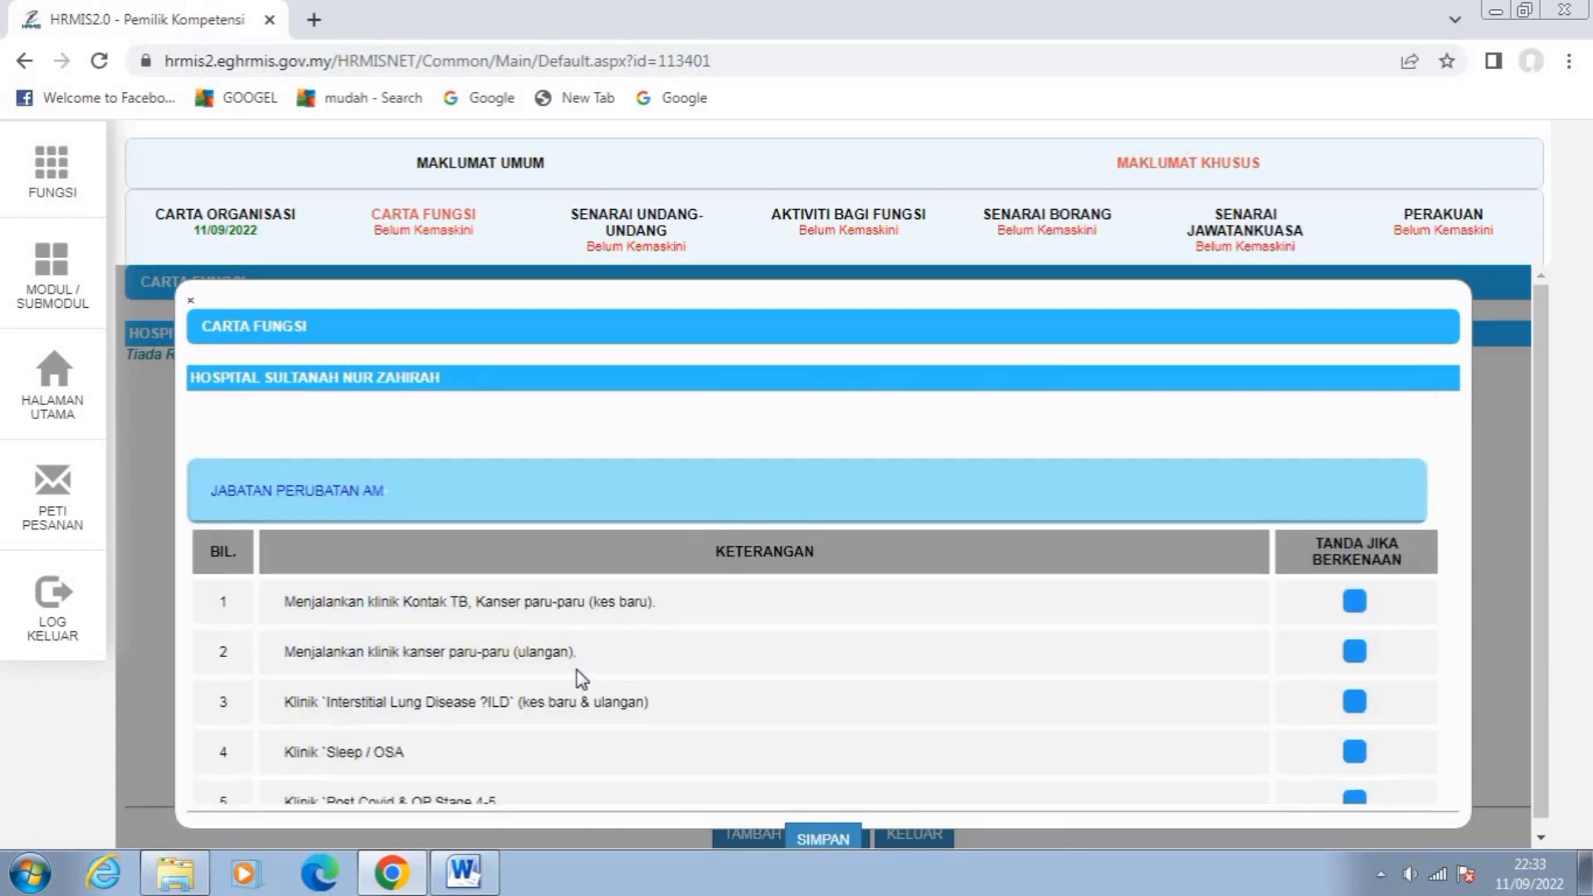
scroll(581, 680, down, 2)
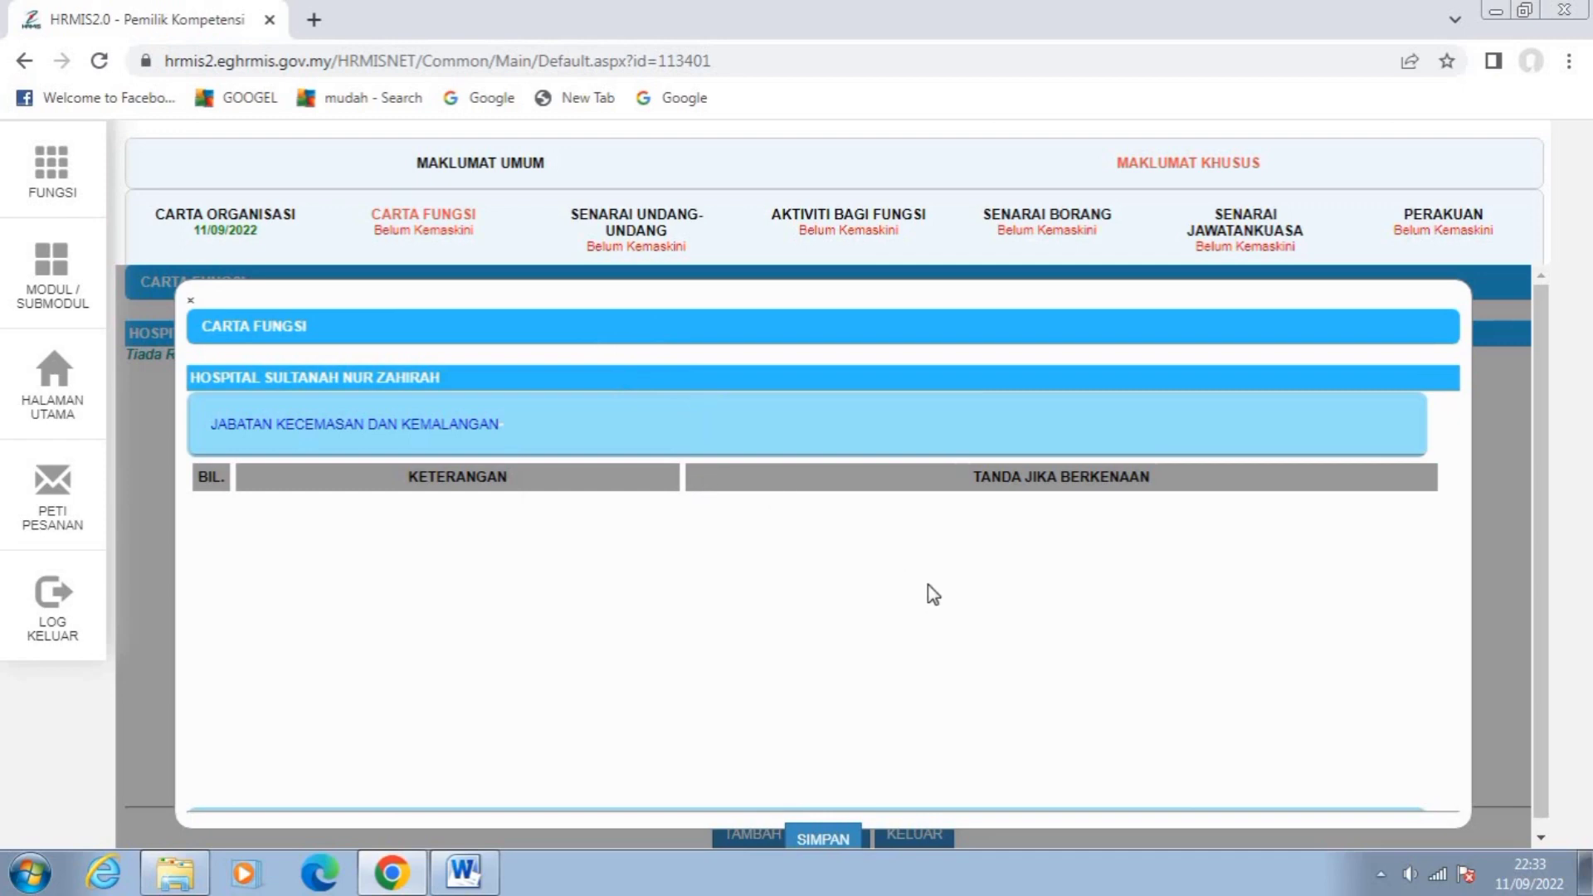
Save the Carta Fungsi selection, acknowledge the confirmation, and display the Carta Fungsi section again.
click(824, 842)
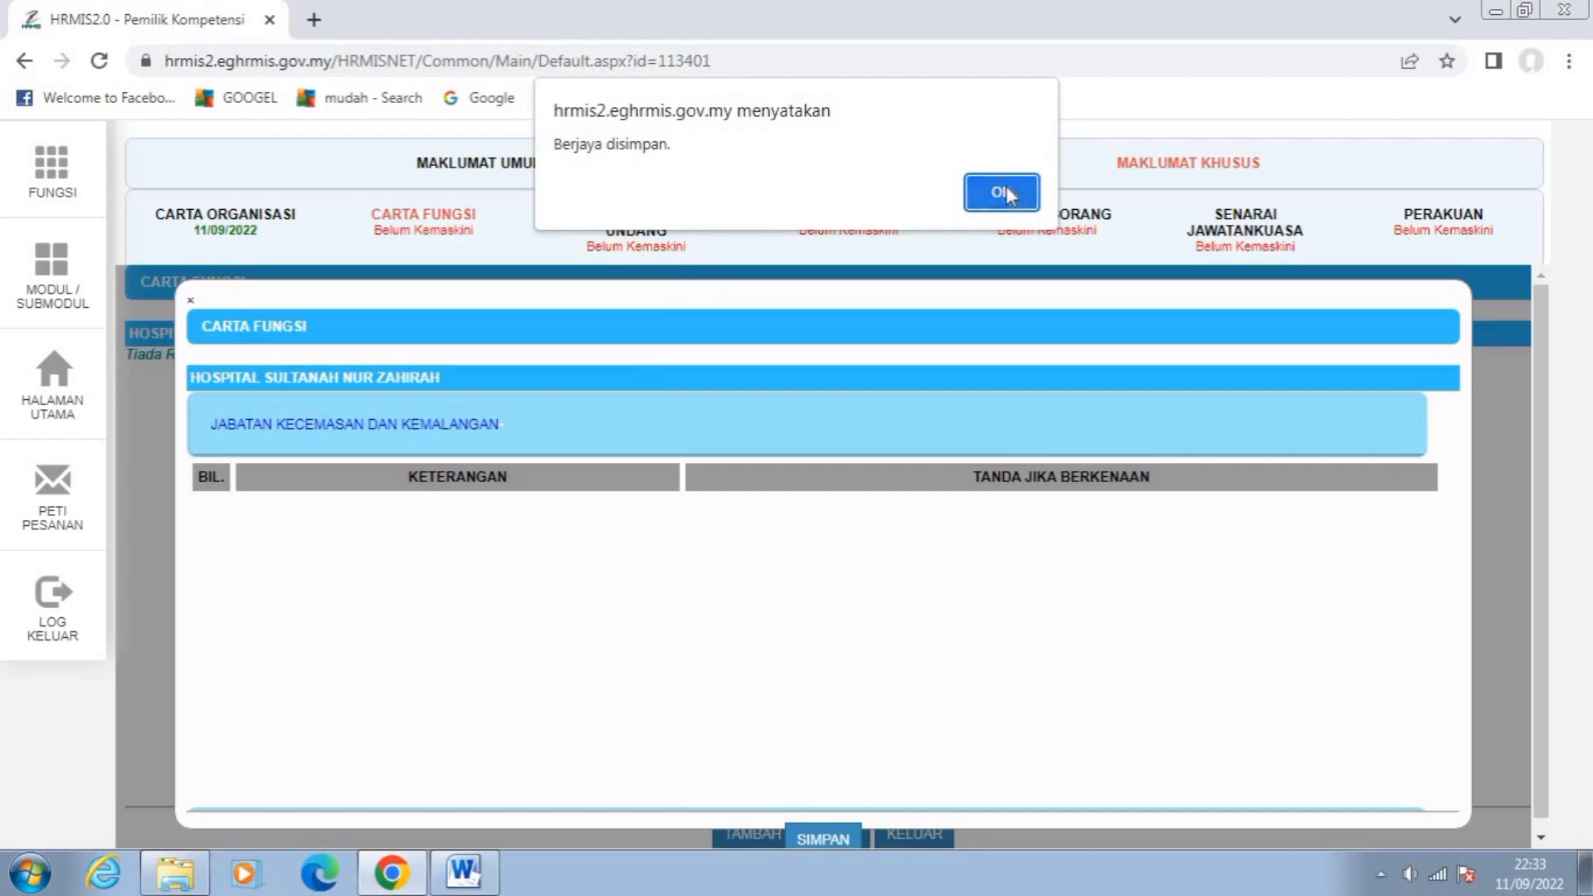
click(1002, 193)
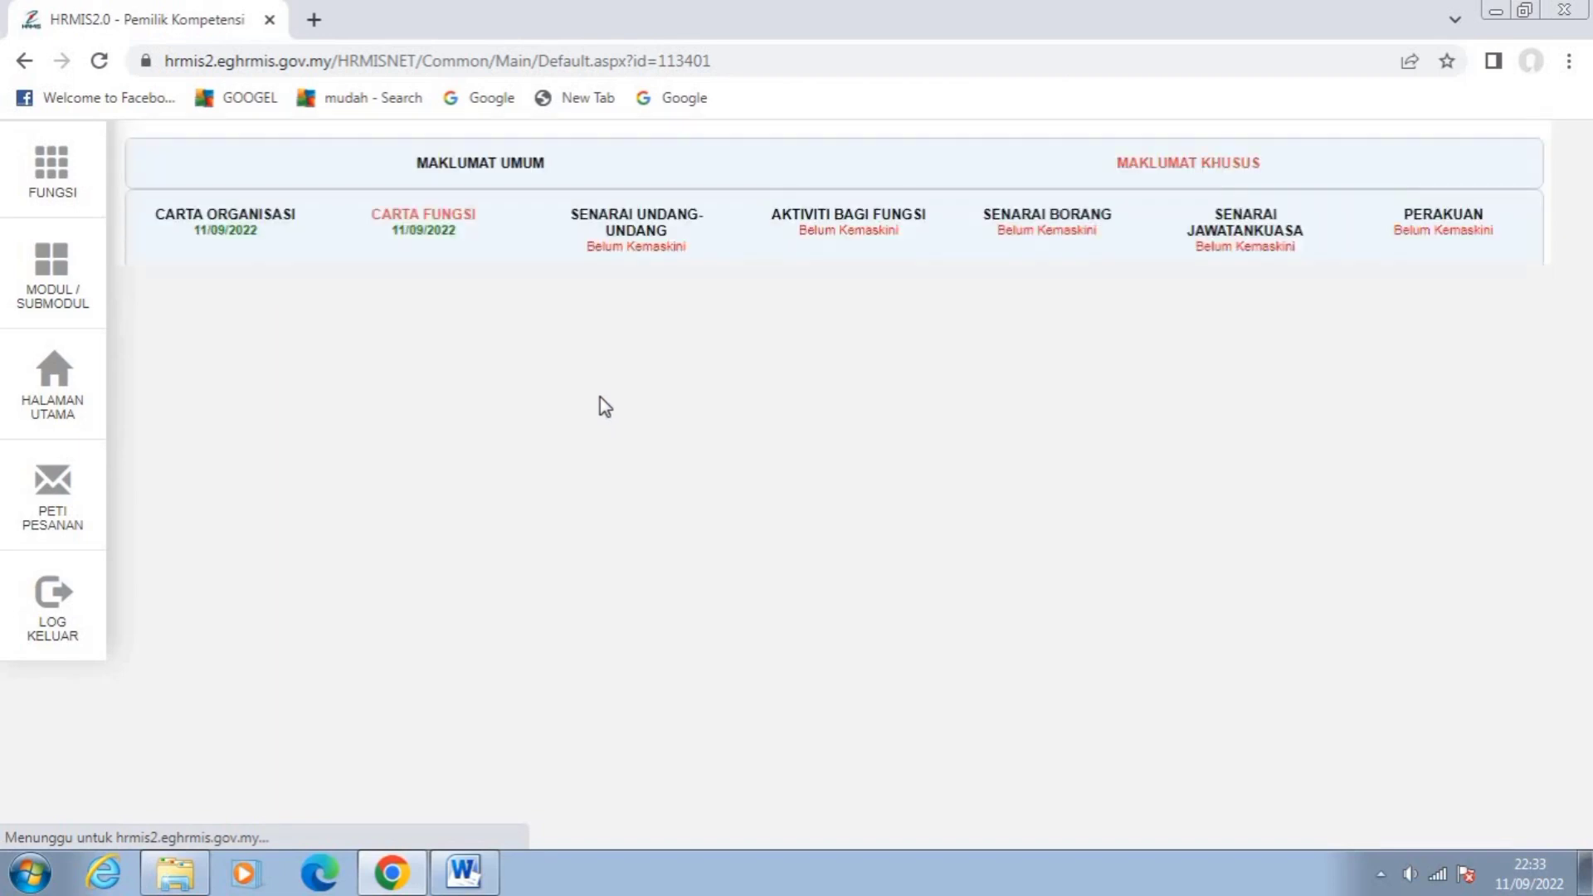
click(448, 239)
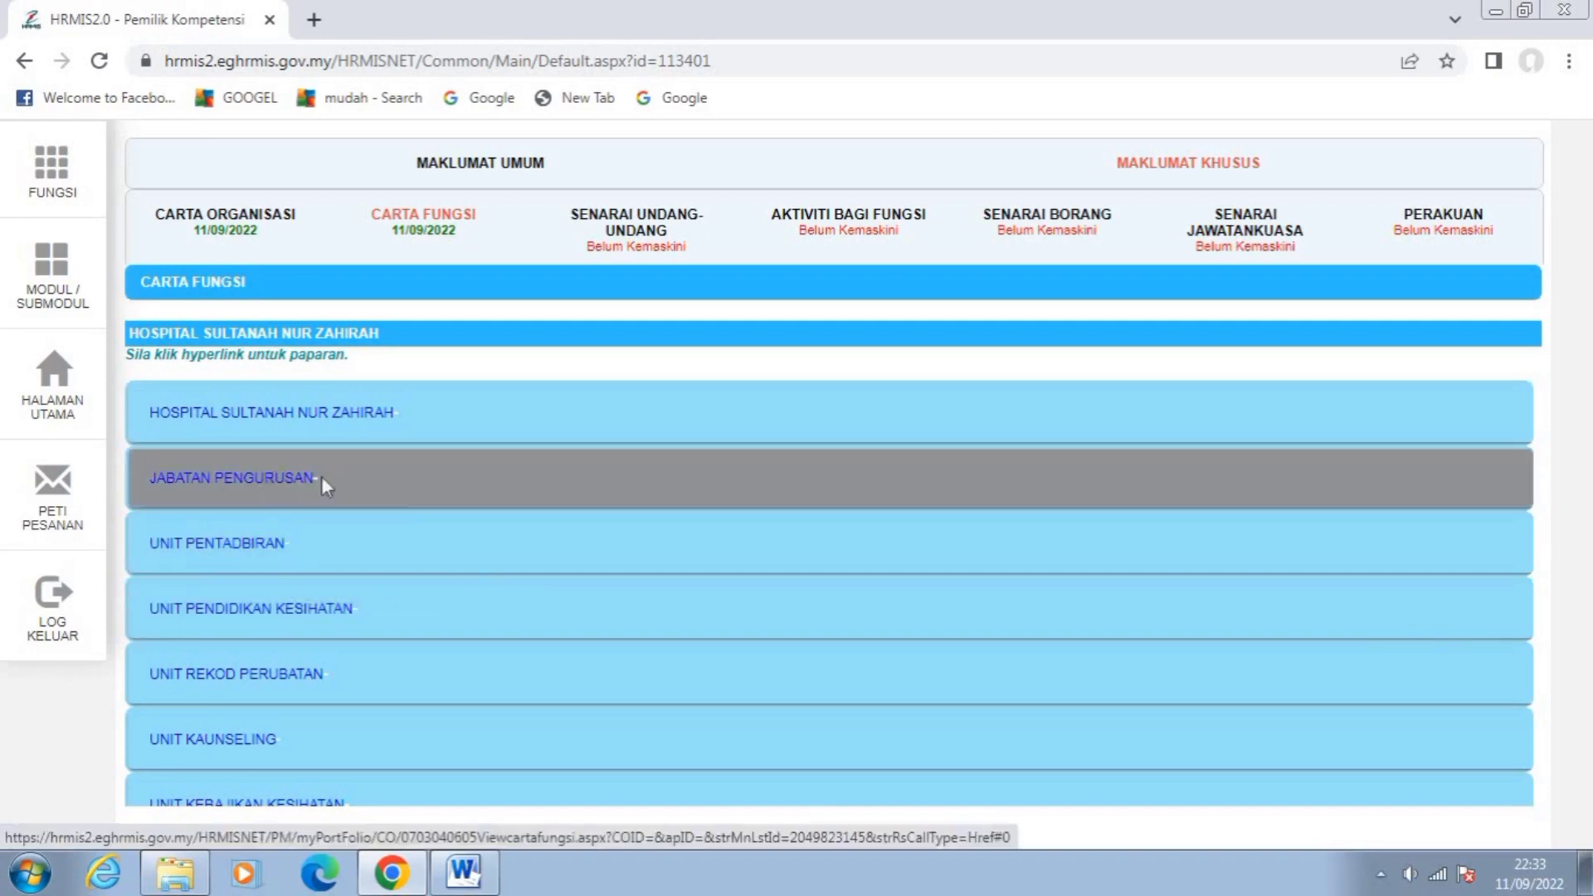
Review the saved Carta Fungsi list of departments and units under Hospital Sultanah Nur Zahirah, including Jabatan Pengurusan.
click(320, 477)
scroll(549, 537, down, 7)
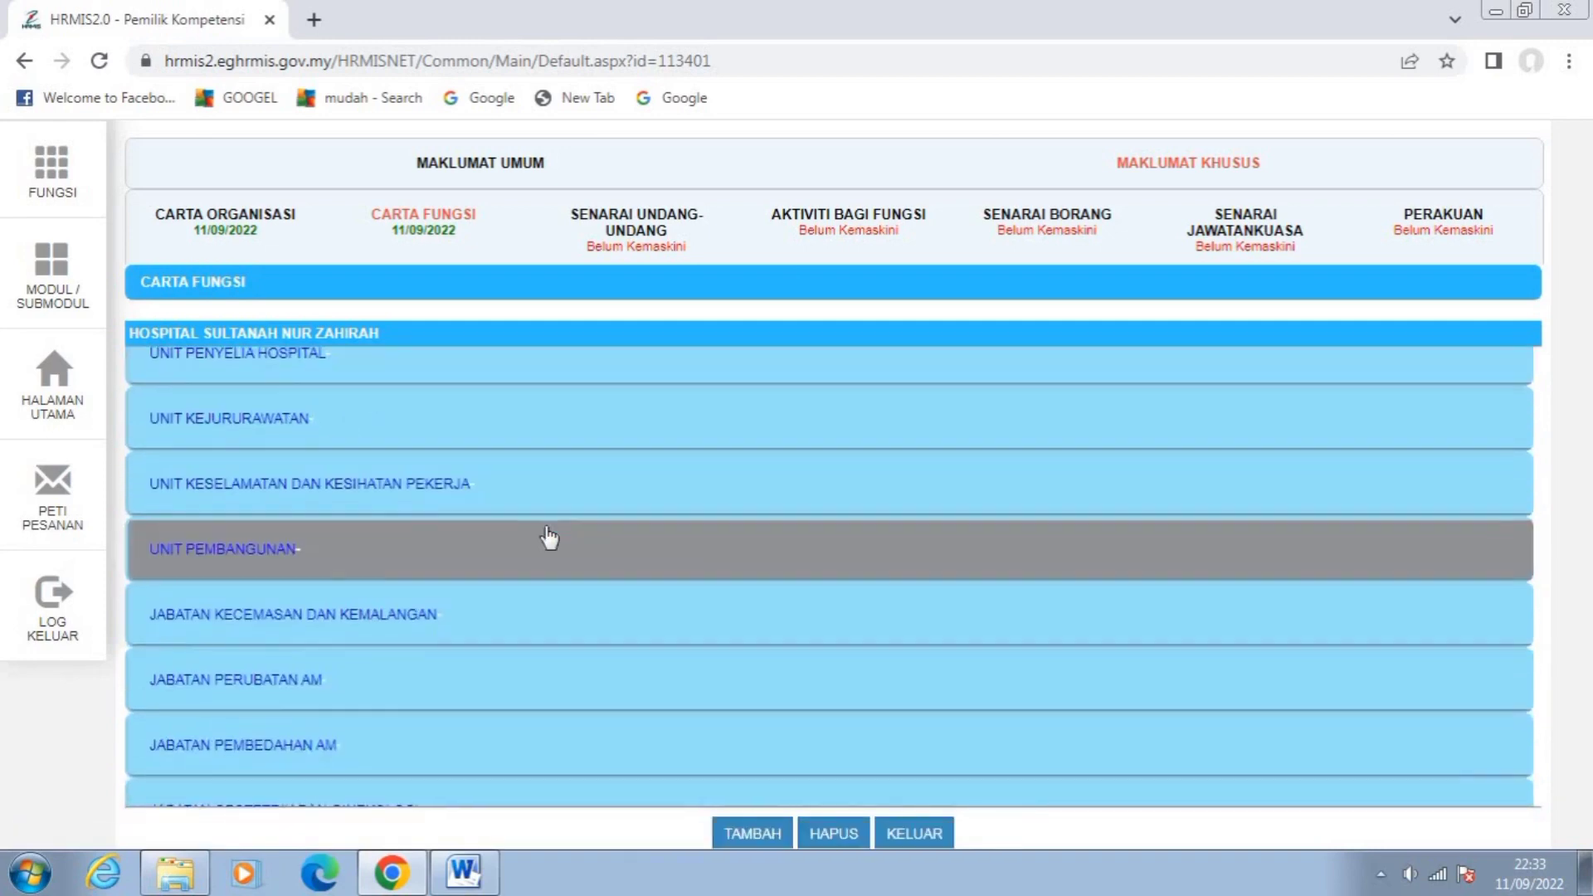
scroll(549, 536, up, 7)
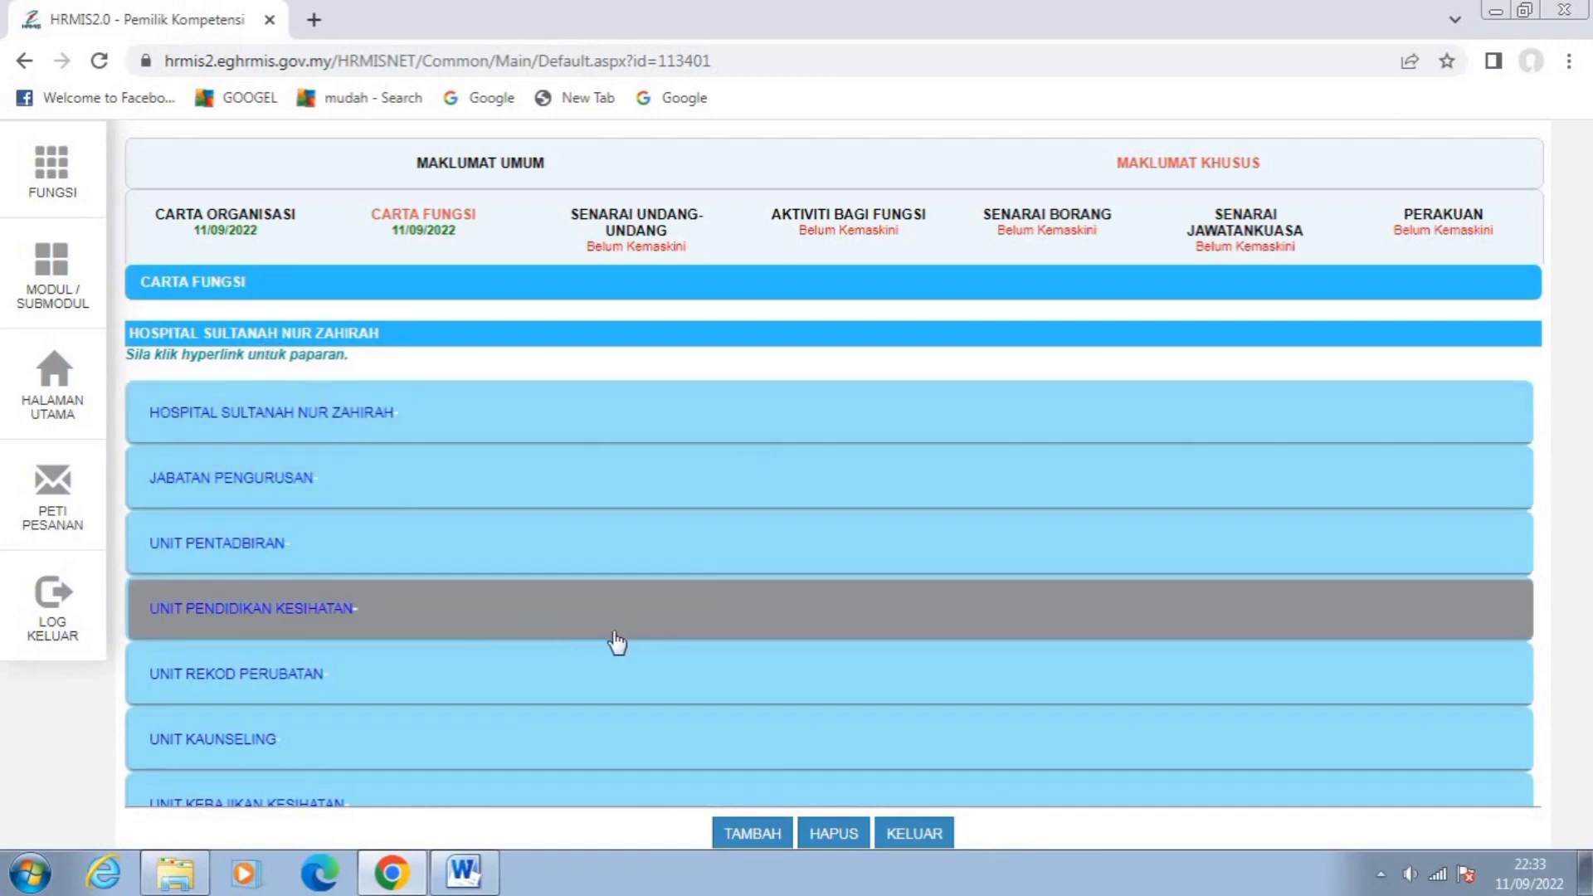
scroll(615, 643, down, 10)
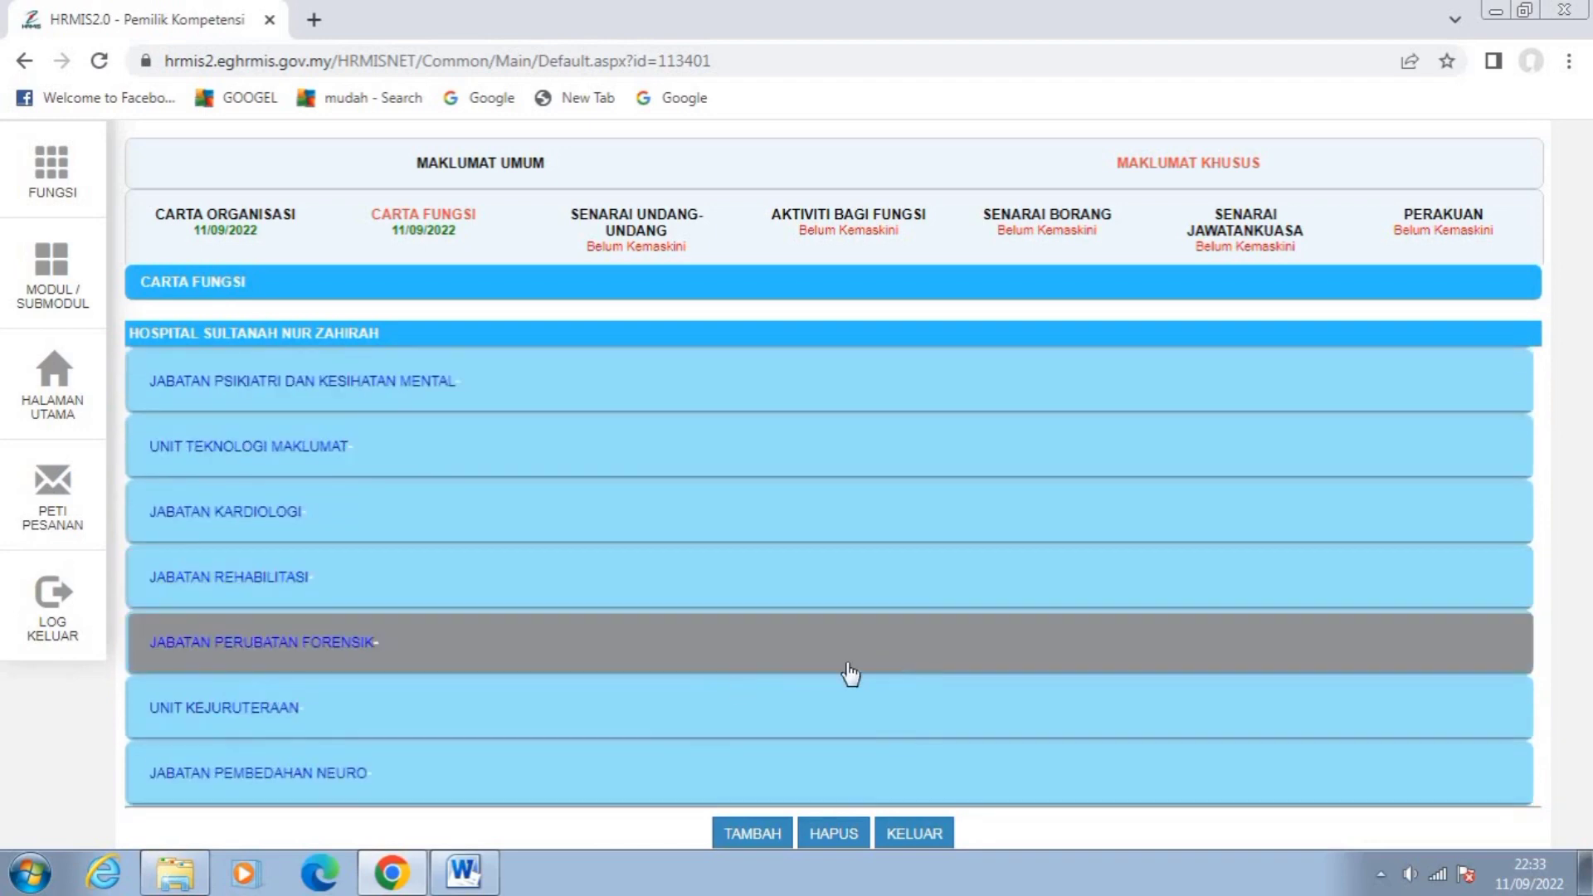
scroll(549, 701, down, 5)
scroll(550, 695, up, 15)
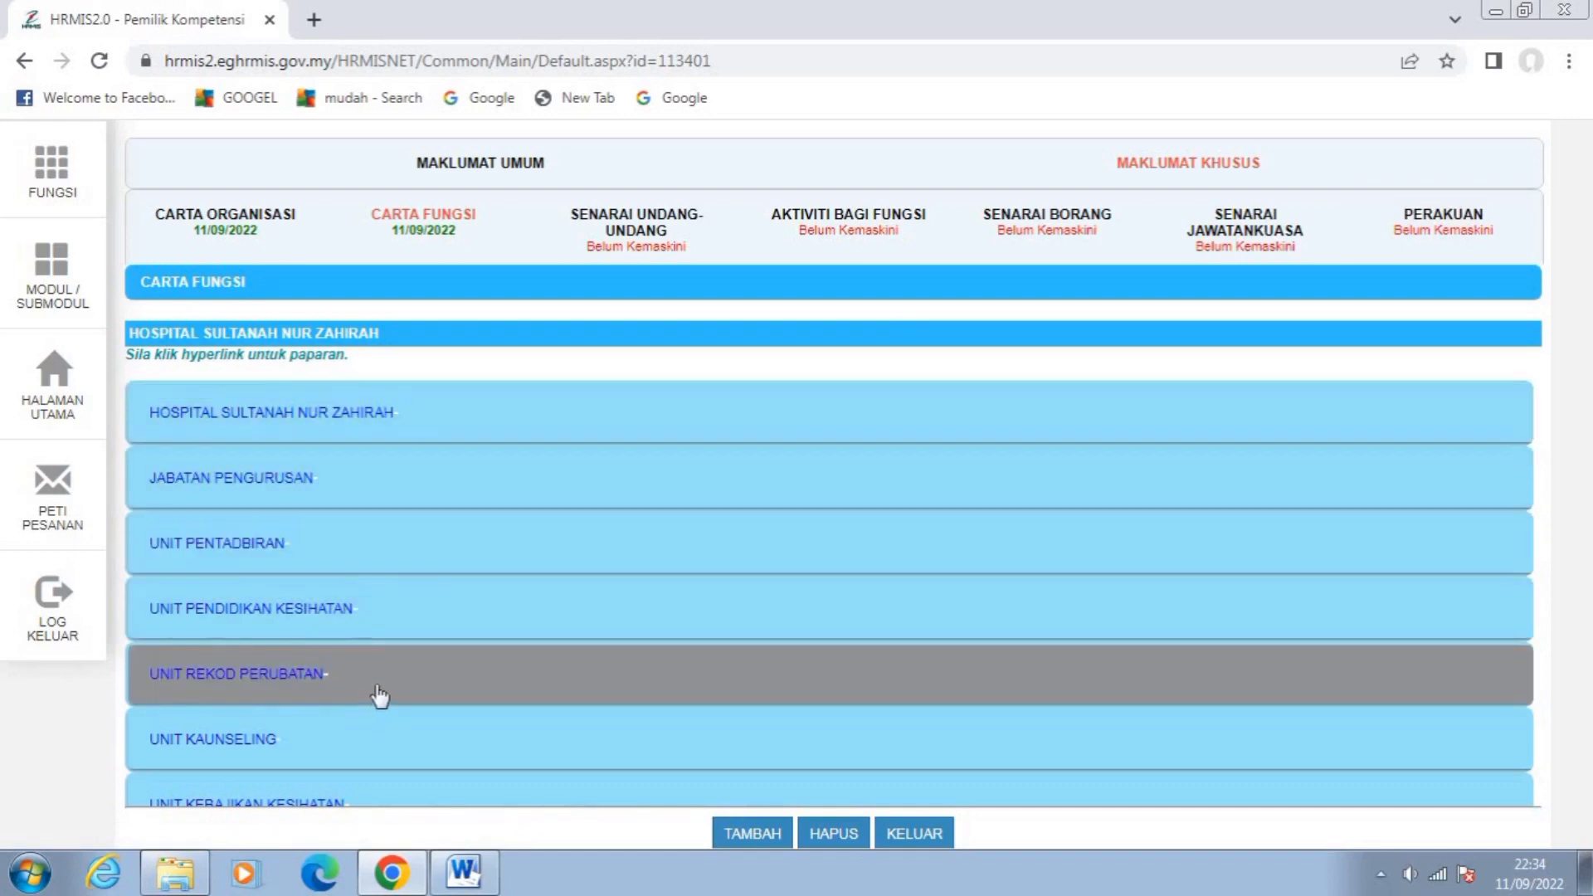
Look through the saved Carta Fungsi units and try to delete a record without selecting one.
scroll(383, 695, down, 5)
scroll(426, 697, down, 10)
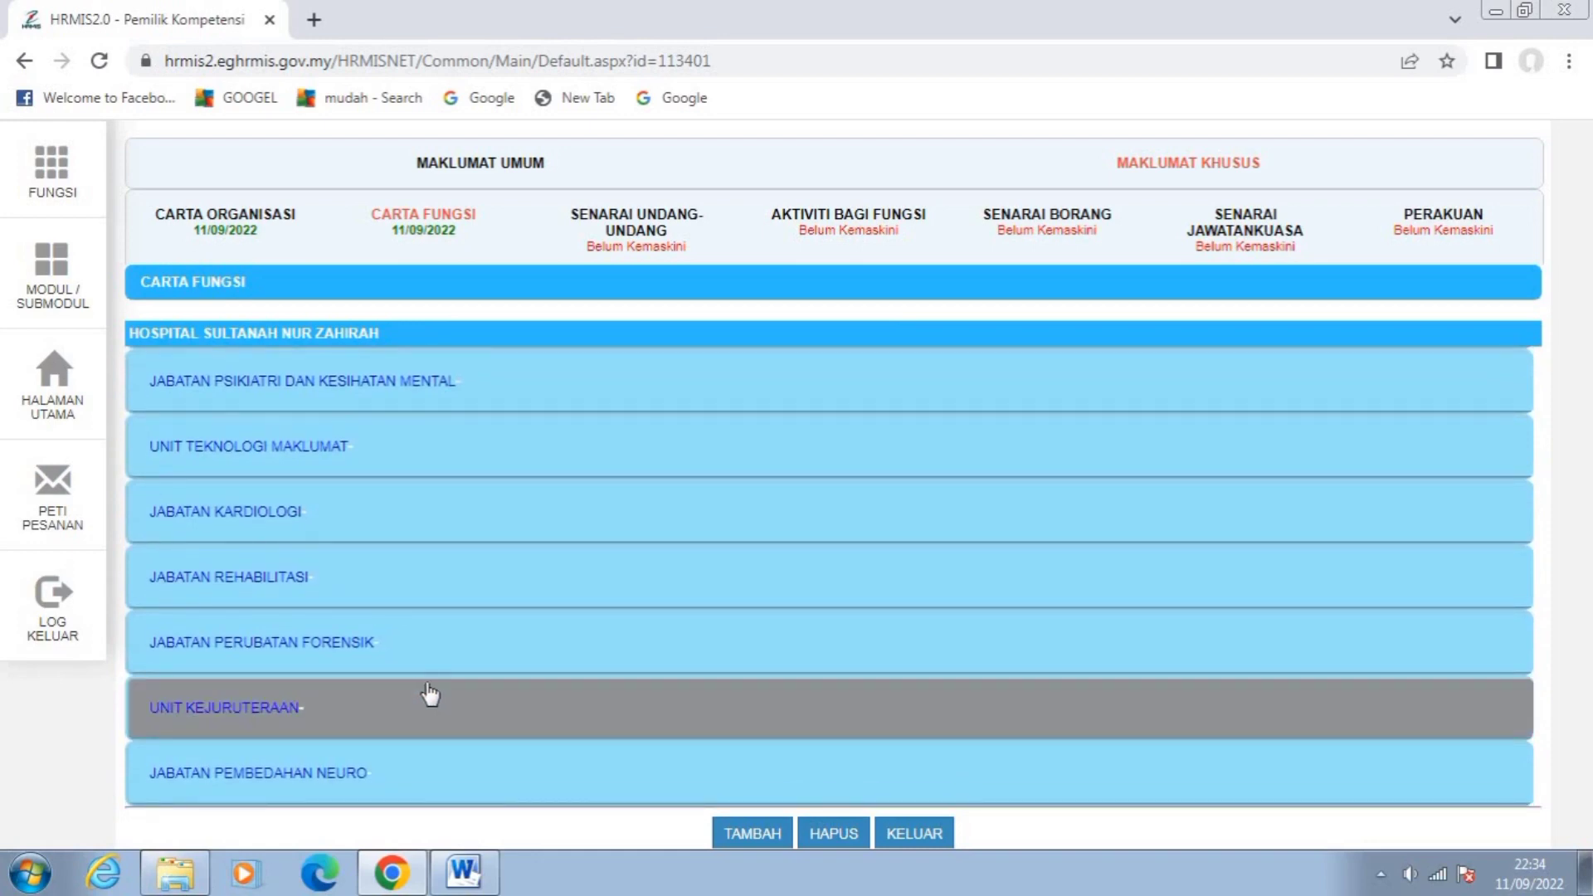
scroll(430, 695, up, 15)
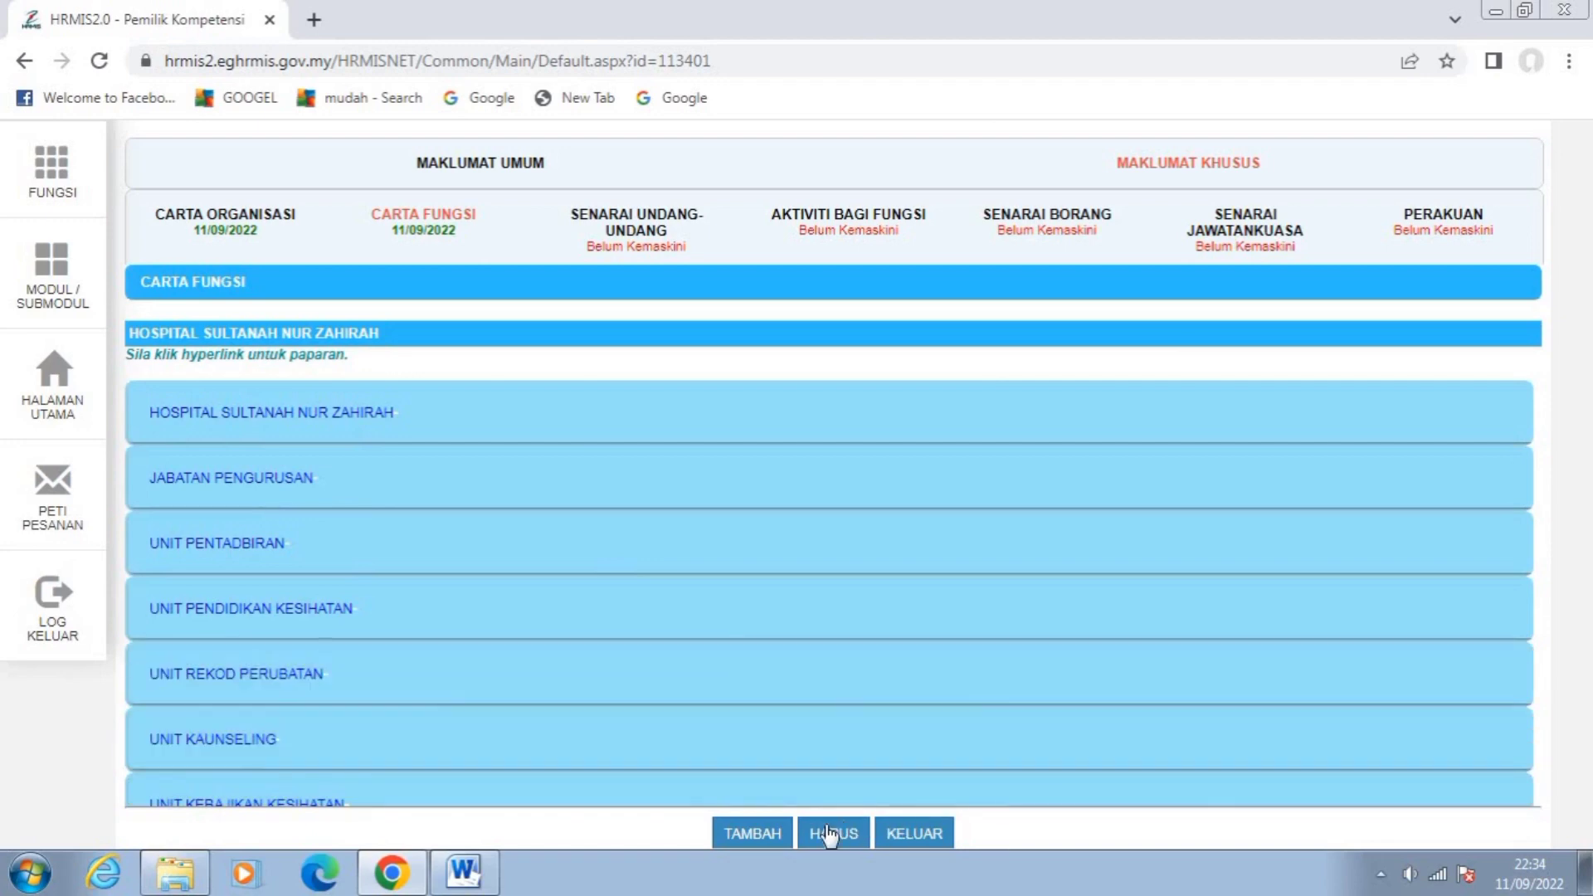
click(829, 834)
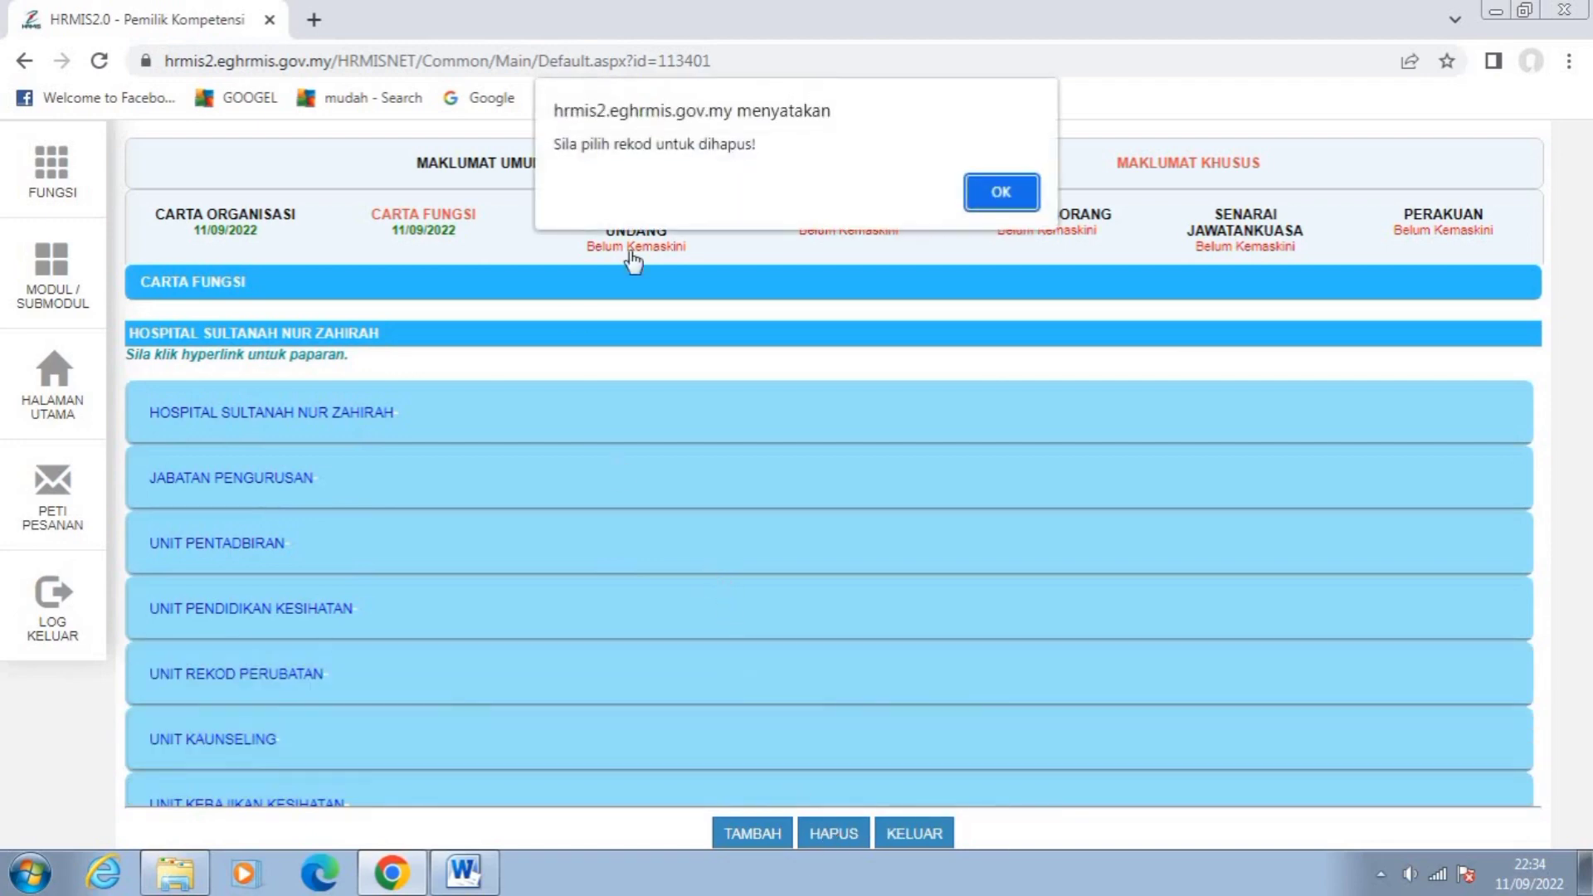
click(1001, 189)
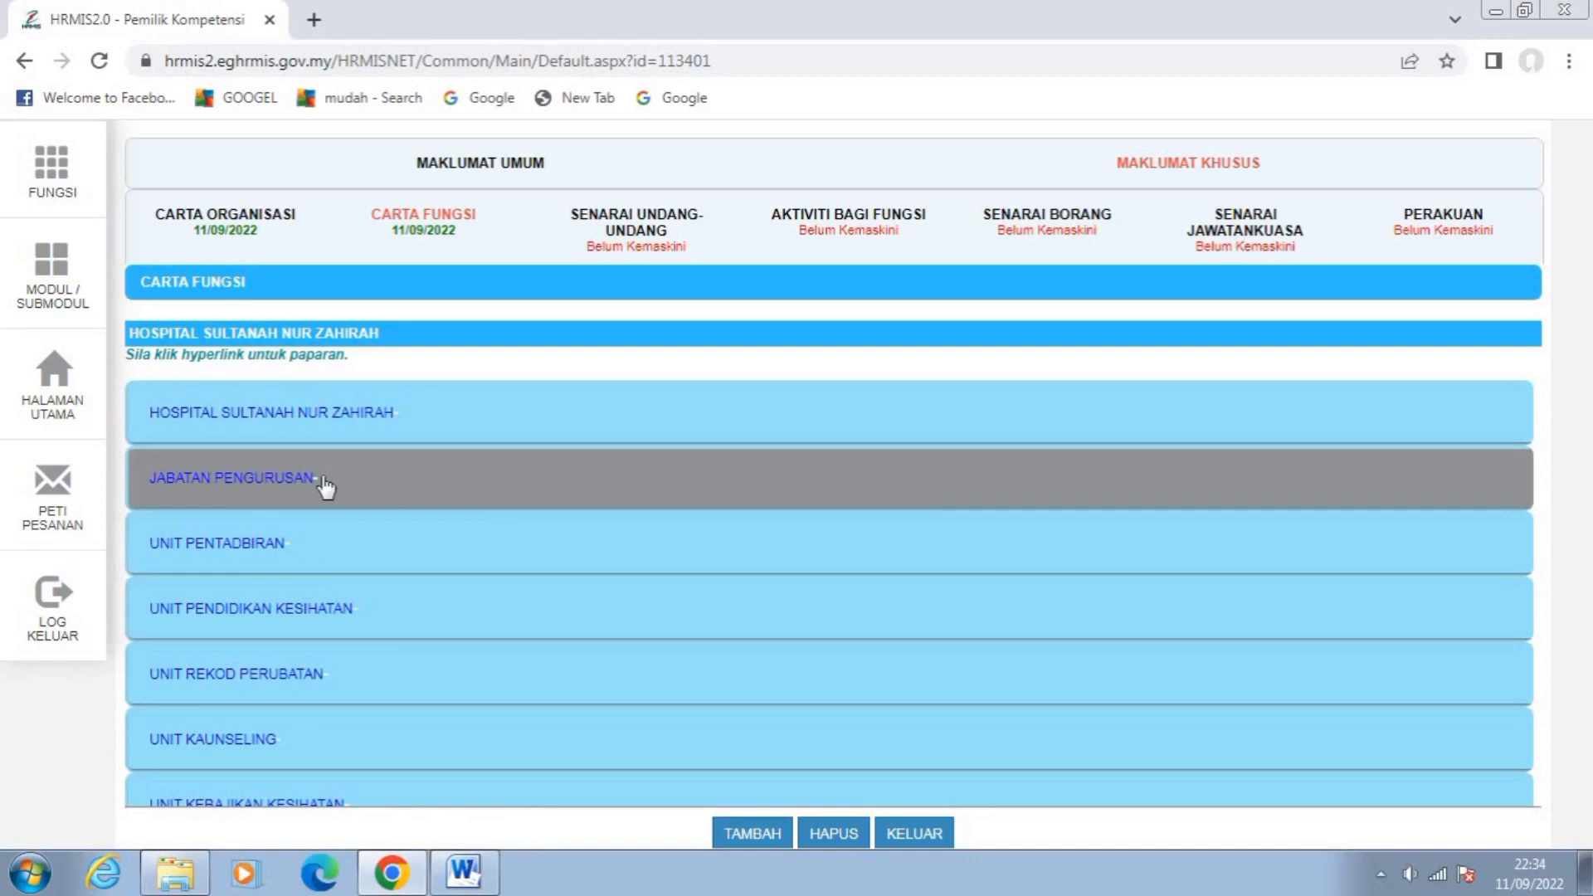
Expand Jabatan Pengurusan, select the saved function MENGURUSKAN PROSES PENGURUSAN JENAZAH PESAKIT, and clear that selection again.
click(323, 485)
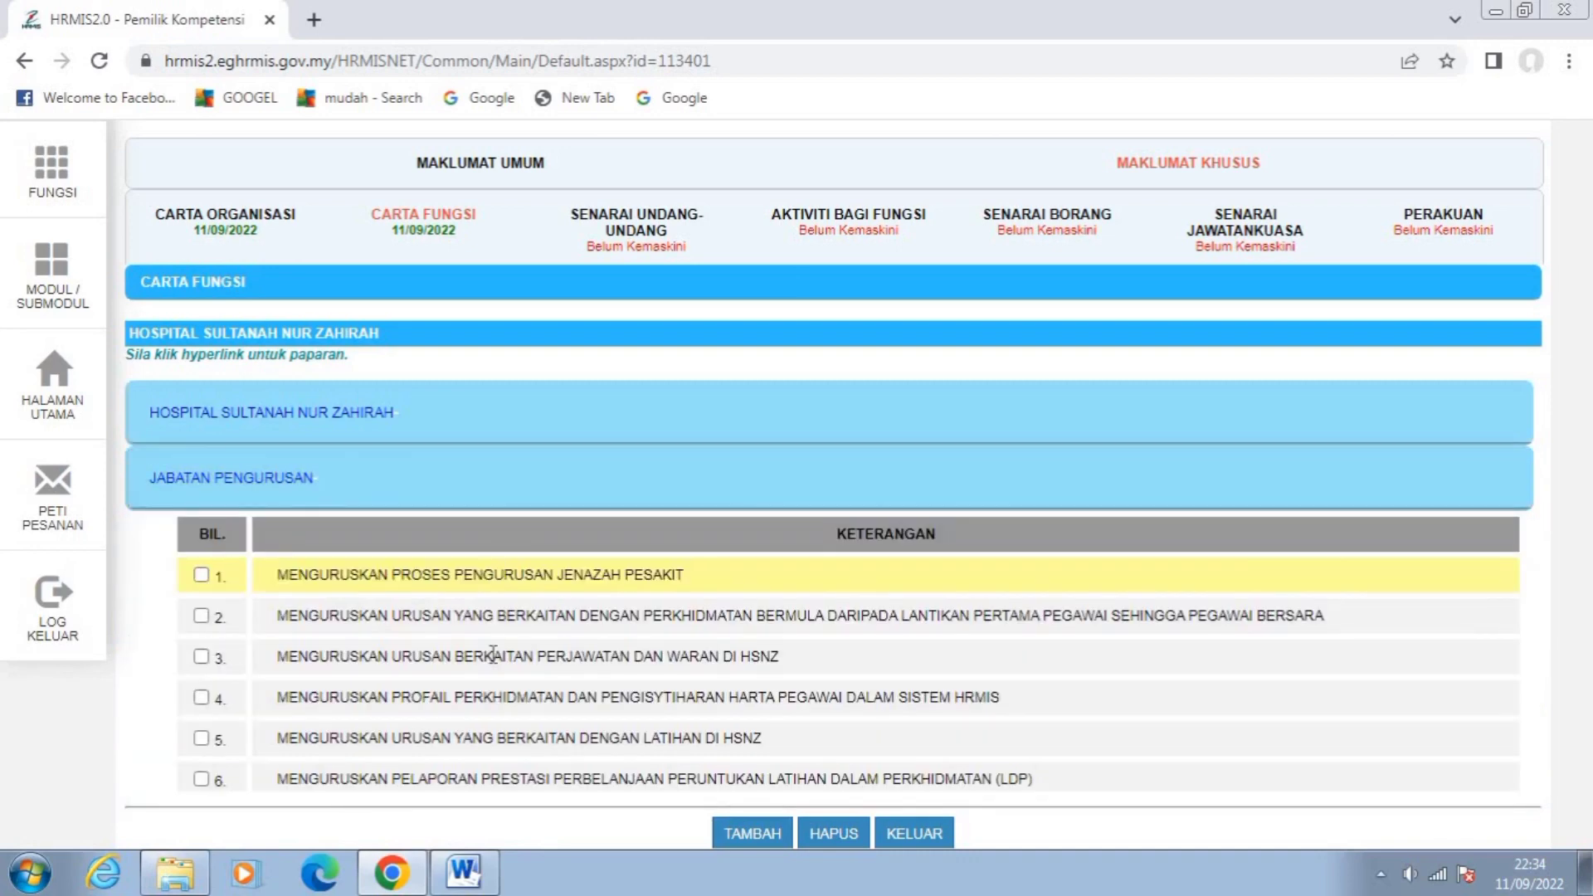
scroll(493, 655, down, 3)
scroll(489, 652, up, 3)
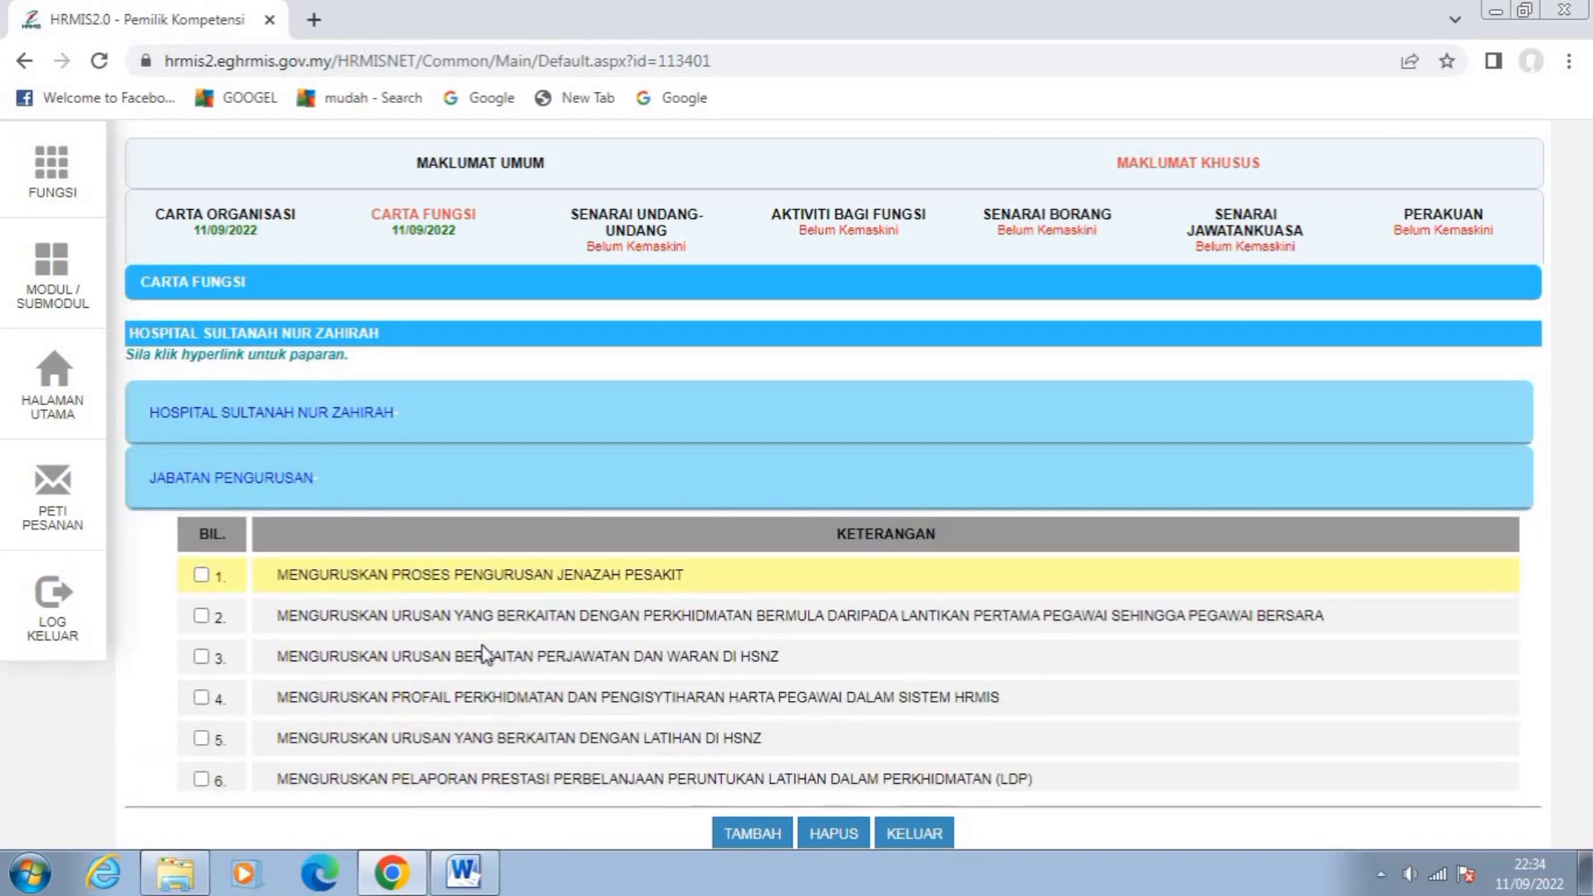
click(201, 575)
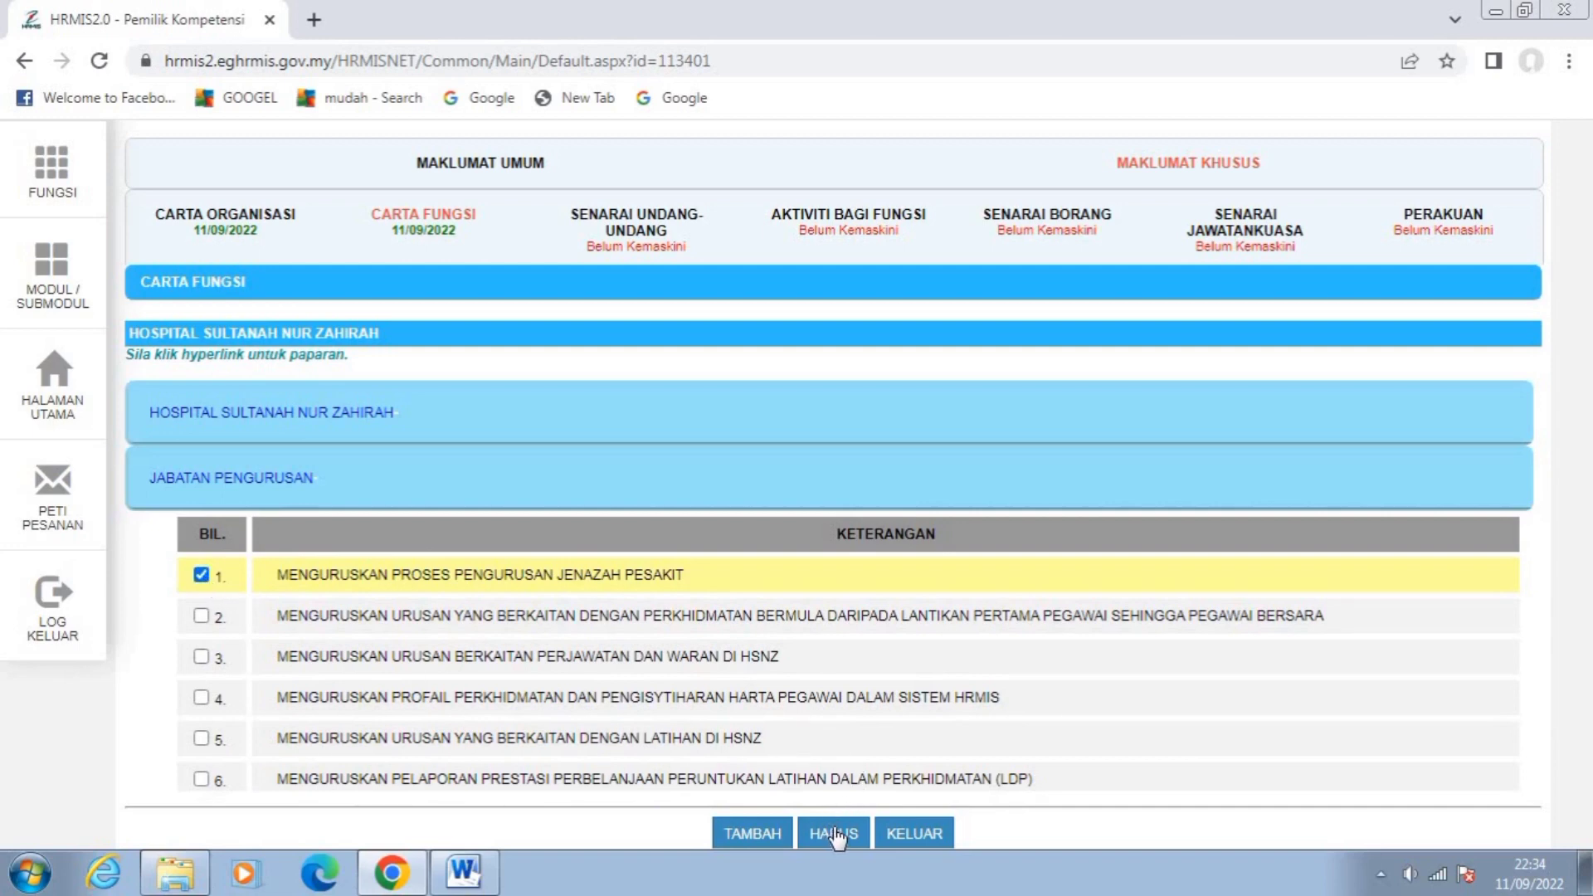
click(201, 575)
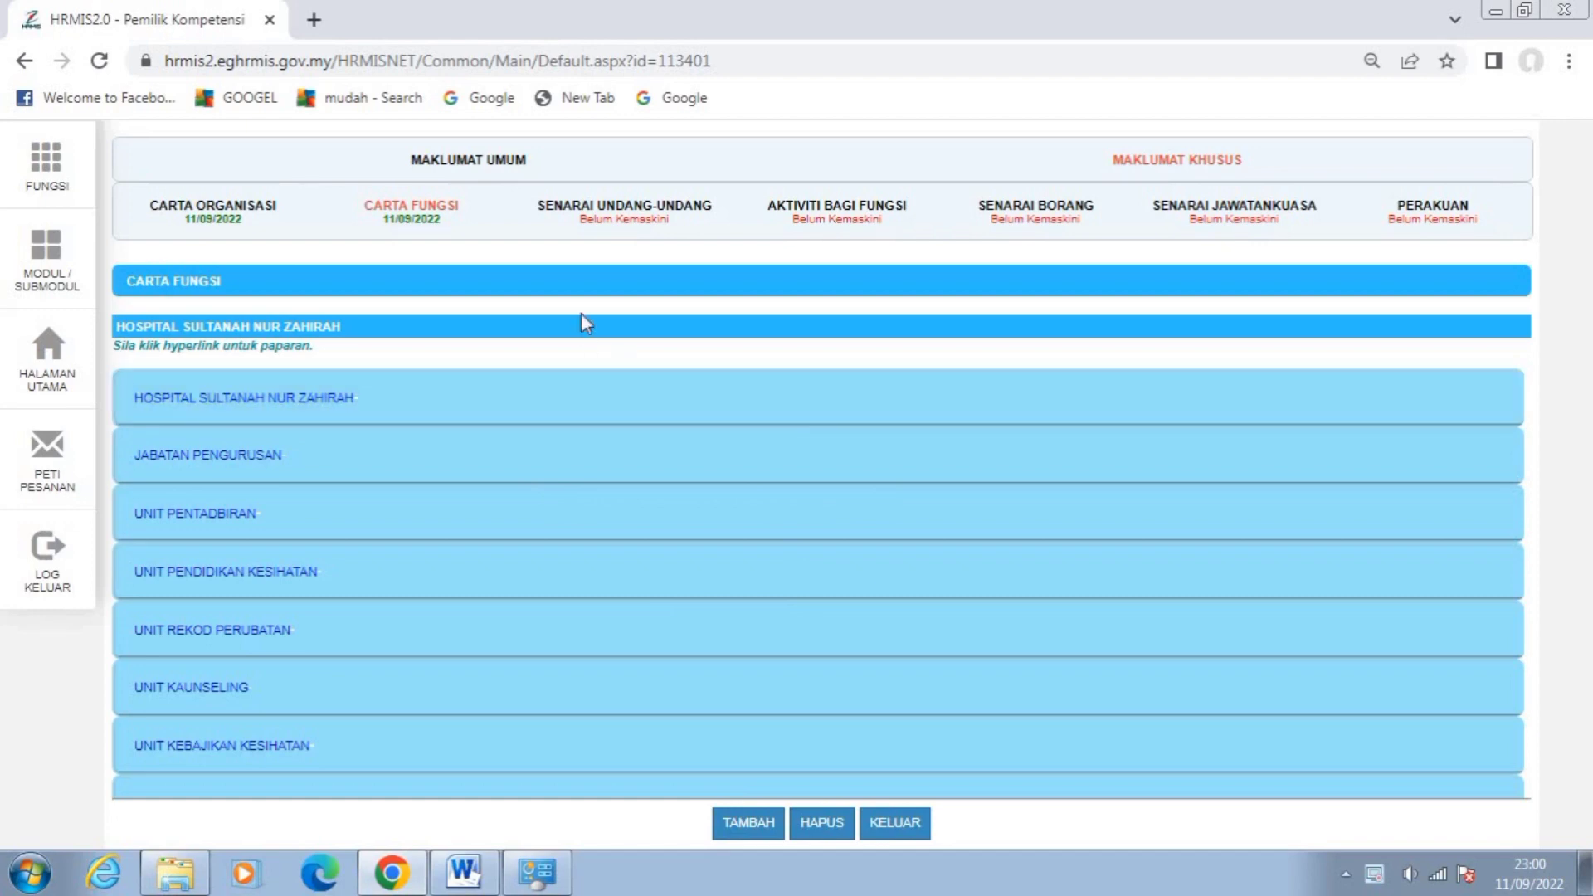
Start adding records to Senarai Undang-Undang and select PERINTAH-PERINTAH AM - BAB A - G and ARAHAN KESELAMATAN.
click(633, 220)
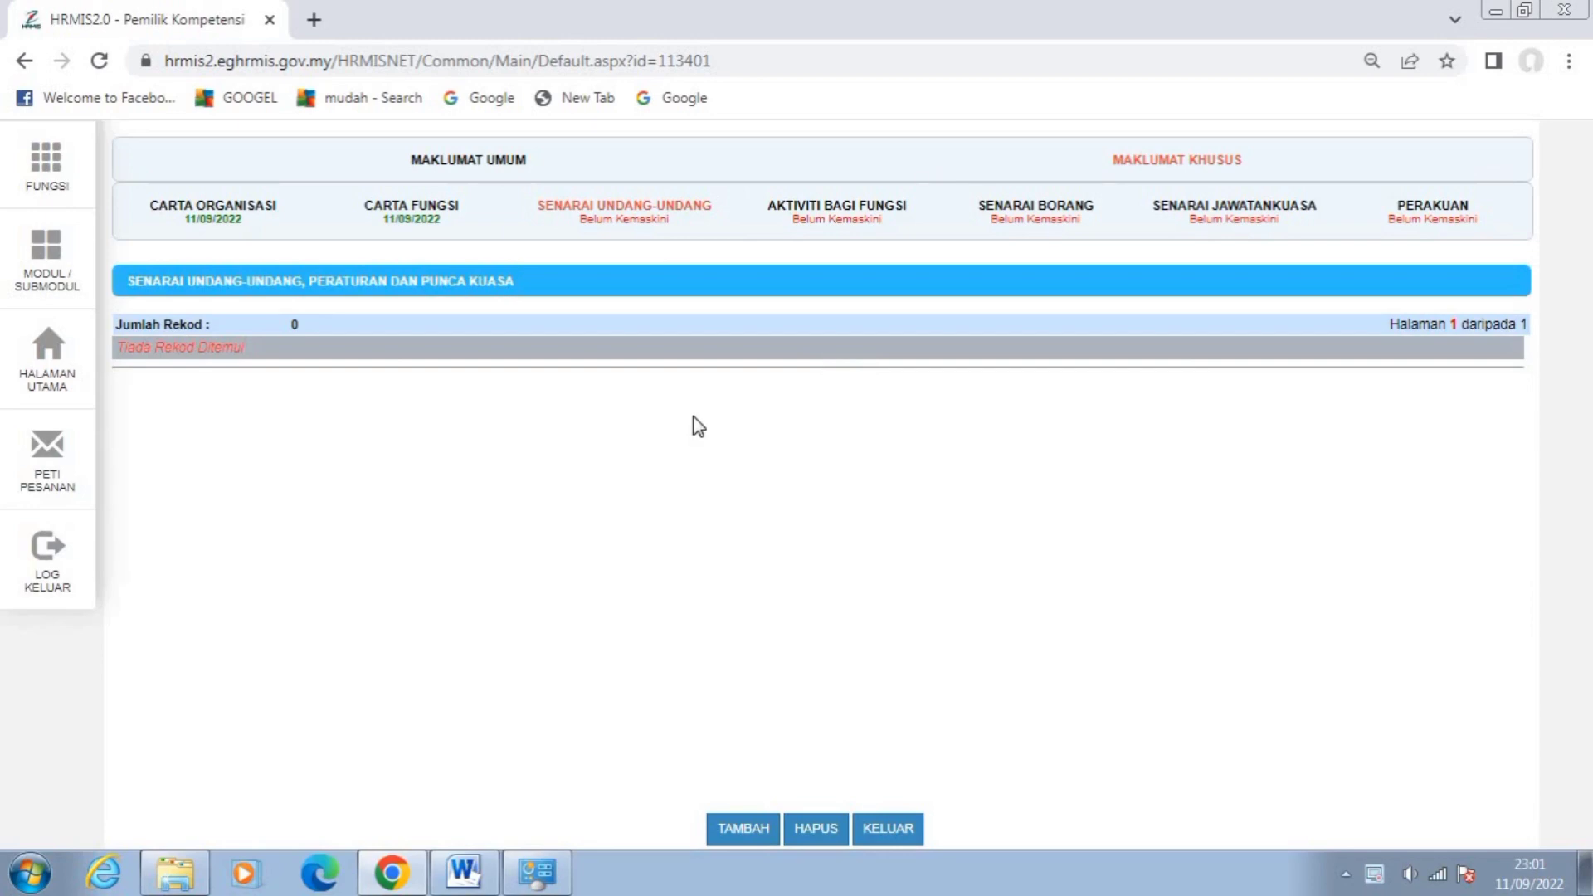
click(743, 829)
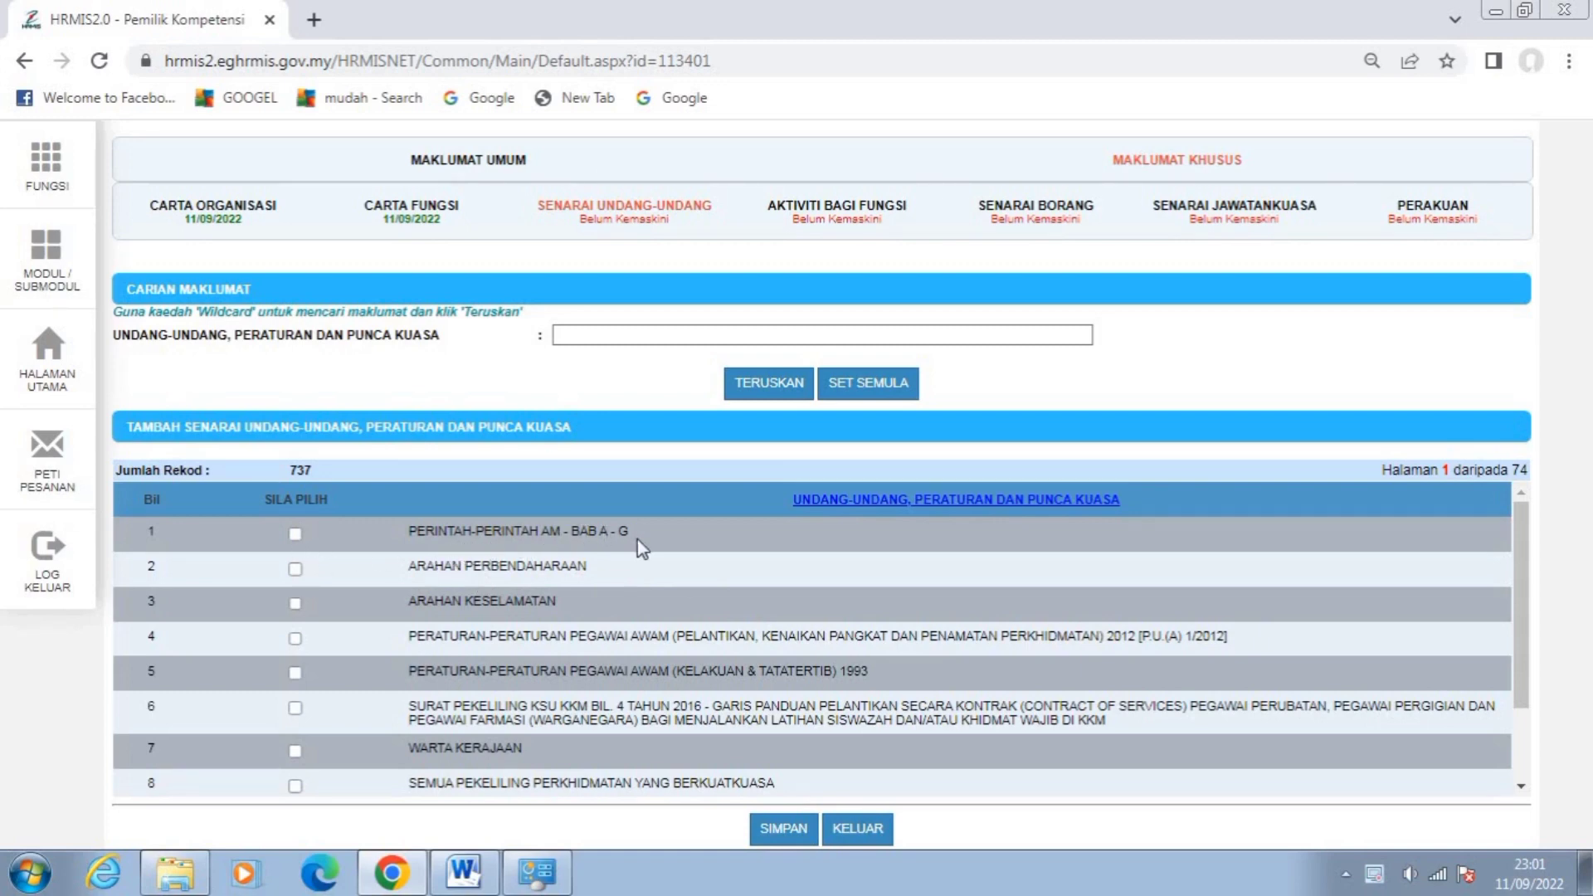
click(295, 535)
scroll(487, 615, down, 3)
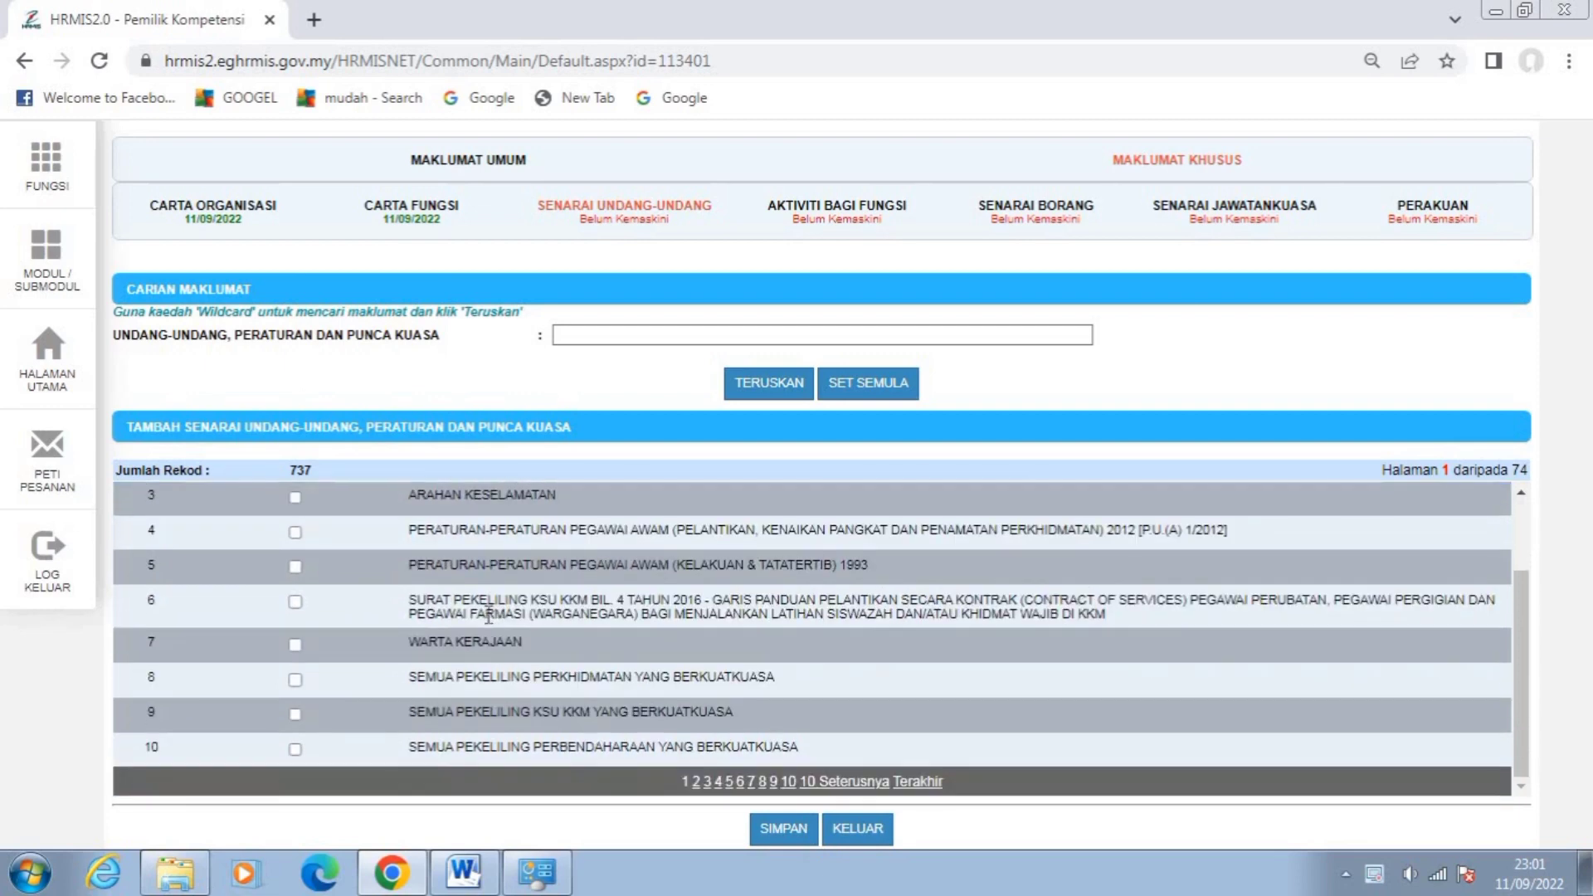
scroll(487, 615, up, 3)
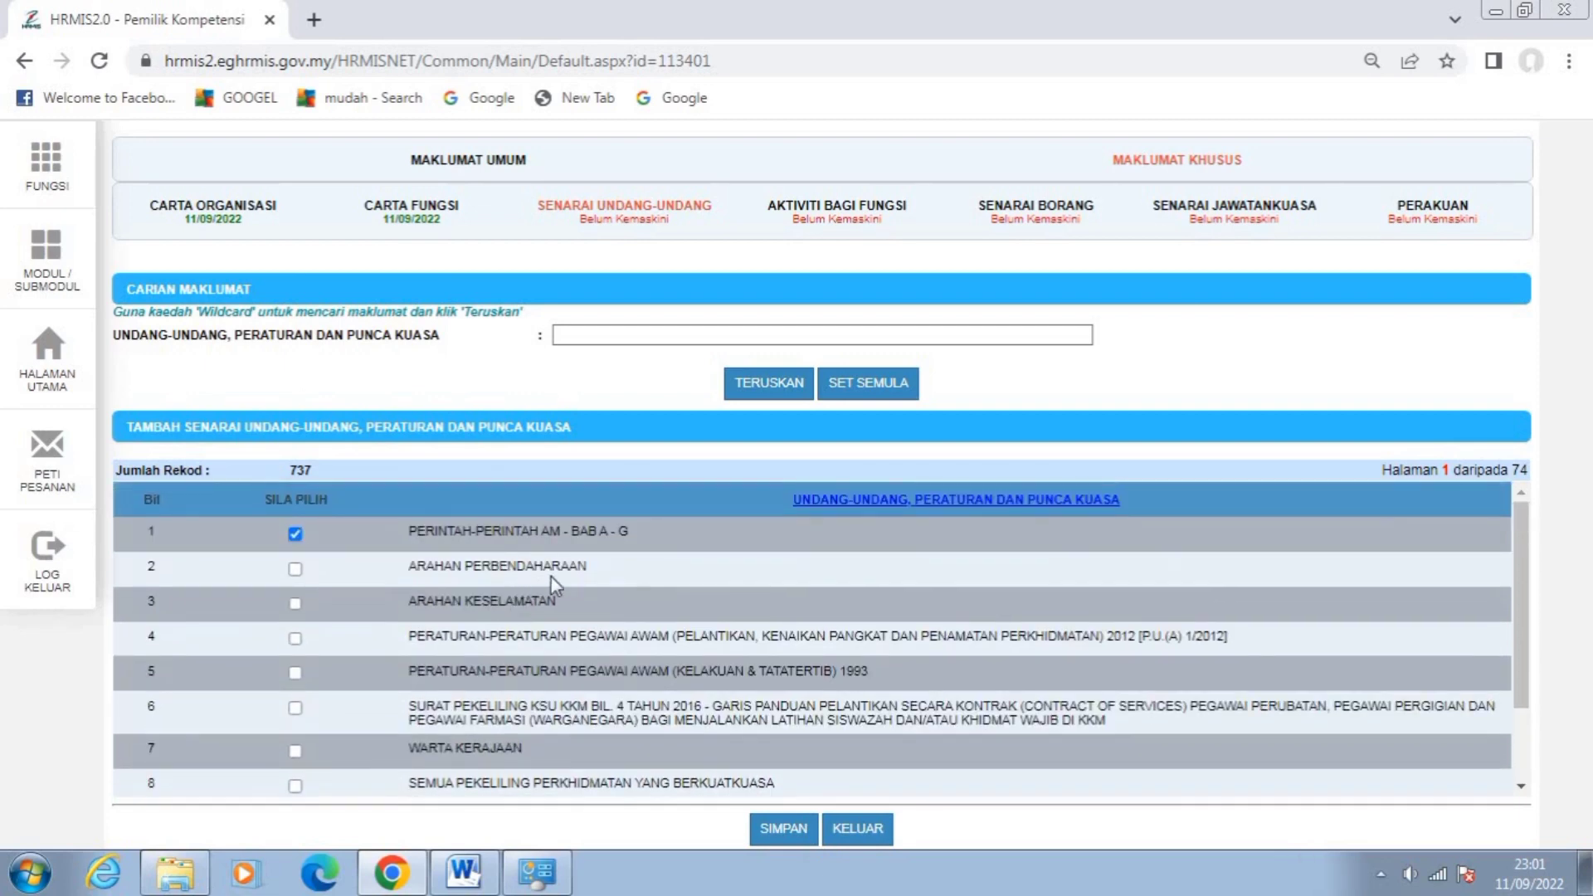
click(295, 603)
Also select WARTA KERAJAAN, SEMUA PEKELILING PERKHIDMATAN YANG BERKUATKUASA and SEMUA PEKELILING KSU KKM YANG BERKUATKUASA, and save the chosen laws.
scroll(458, 622, down, 1)
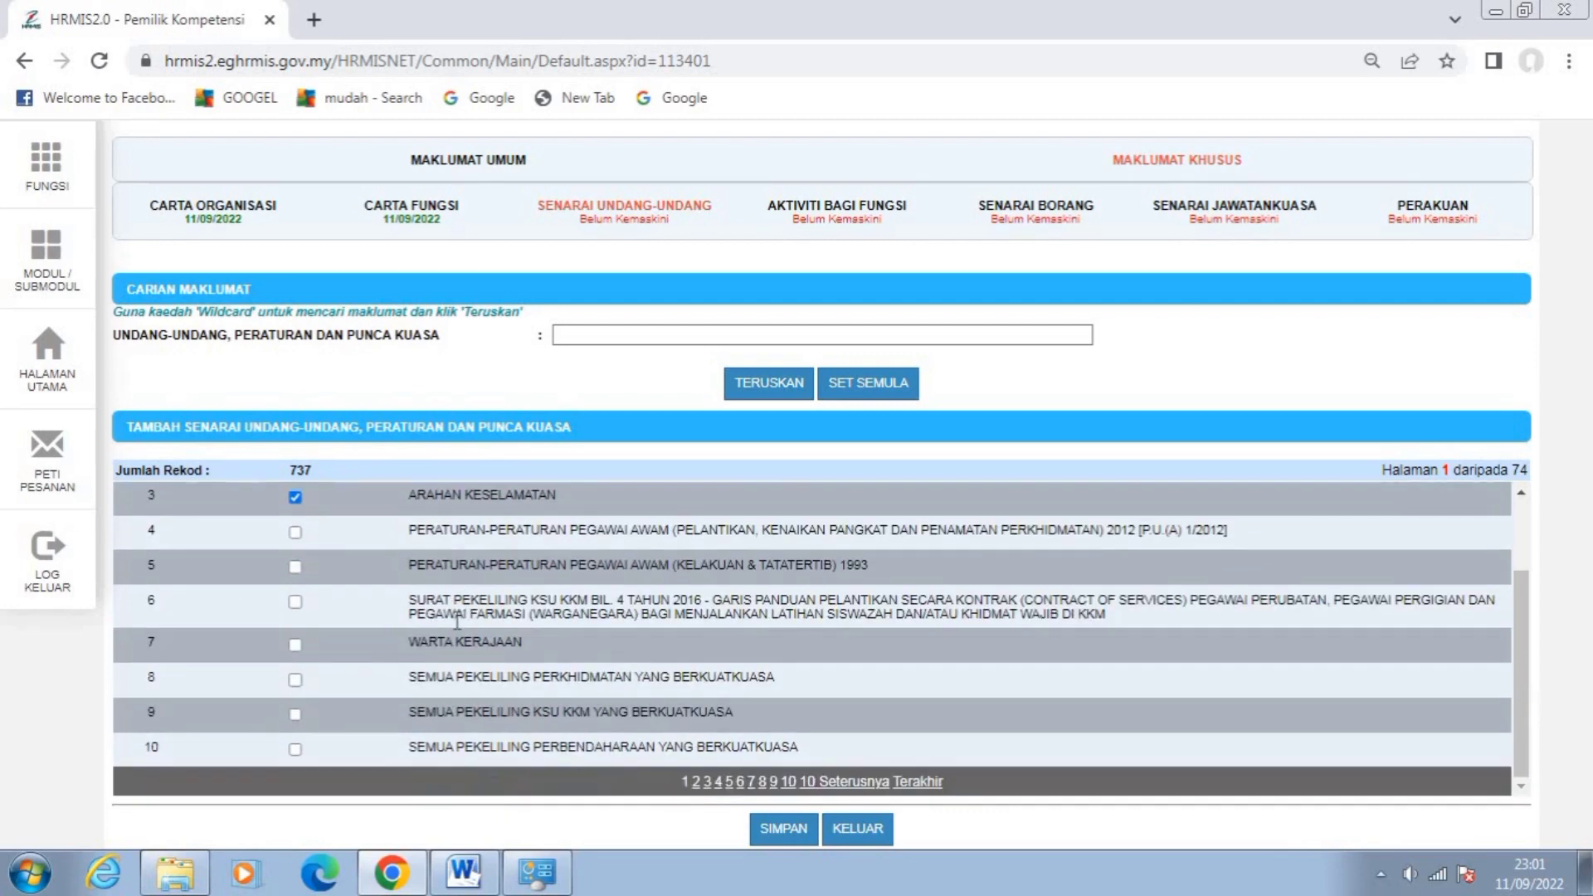
click(295, 645)
click(295, 680)
click(296, 715)
click(780, 829)
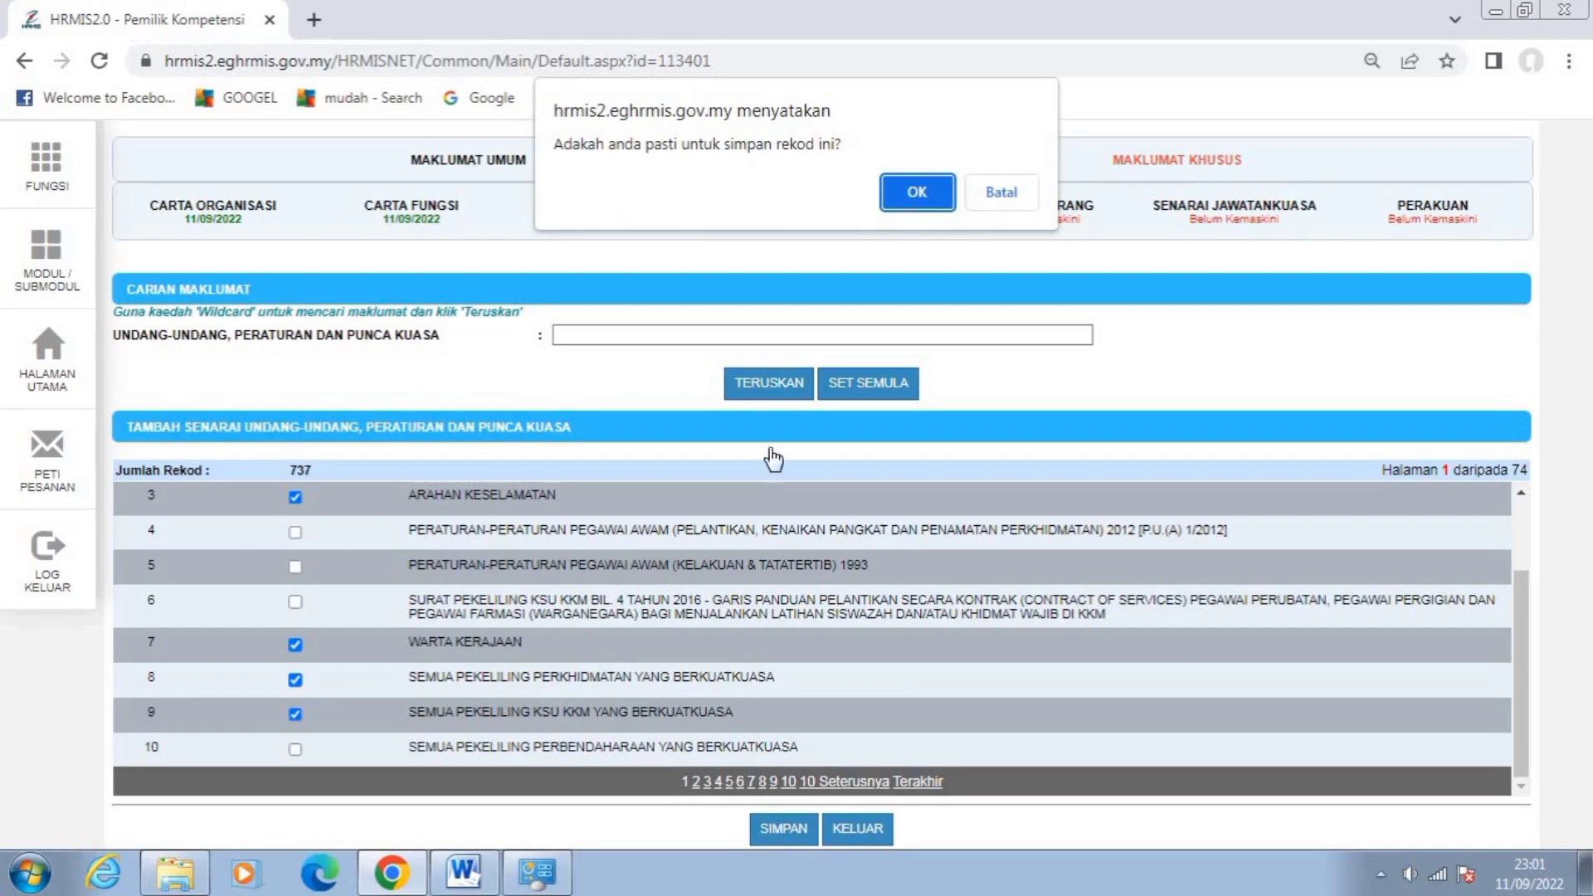
click(927, 194)
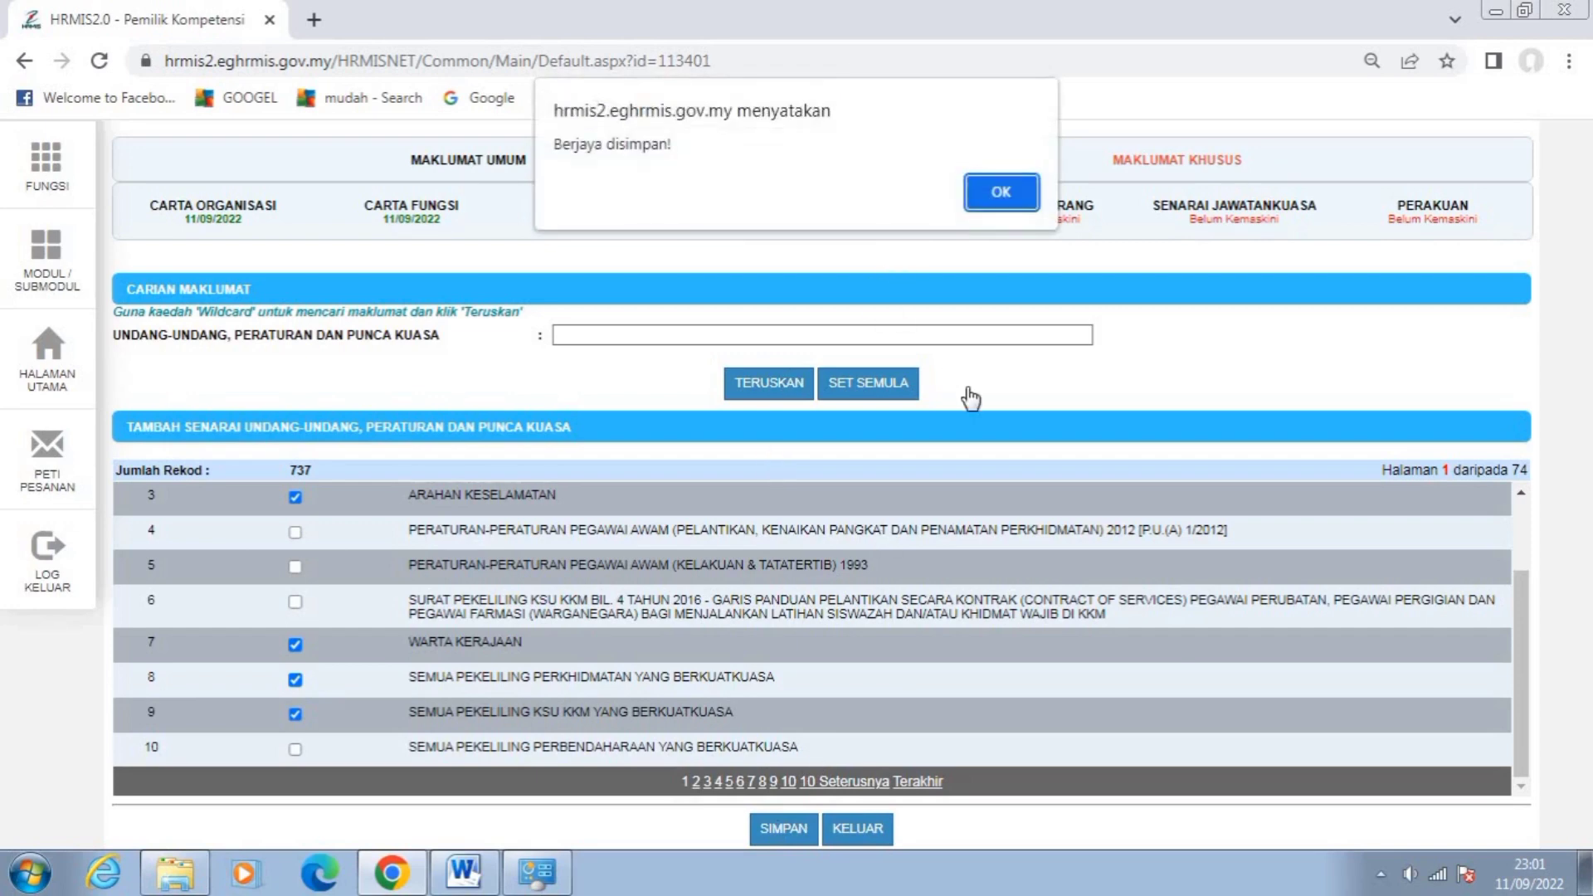
click(1000, 197)
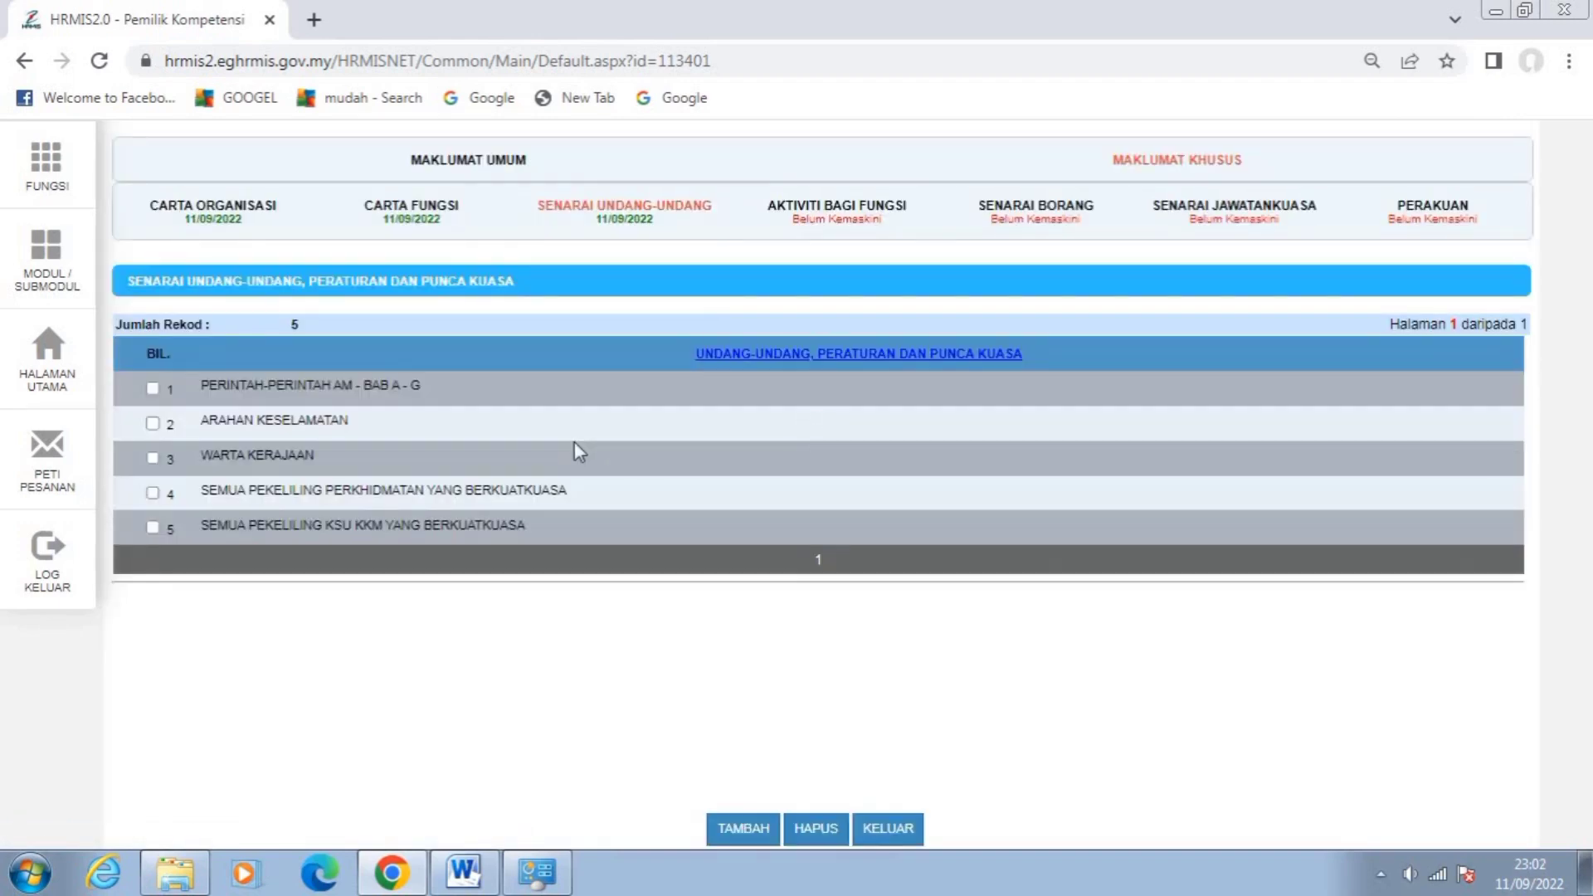
Select and deselect PERINTAH-PERINTAH AM - BAB A - G in the saved list, and redisplay Senarai Undang-Undang.
click(154, 390)
click(152, 390)
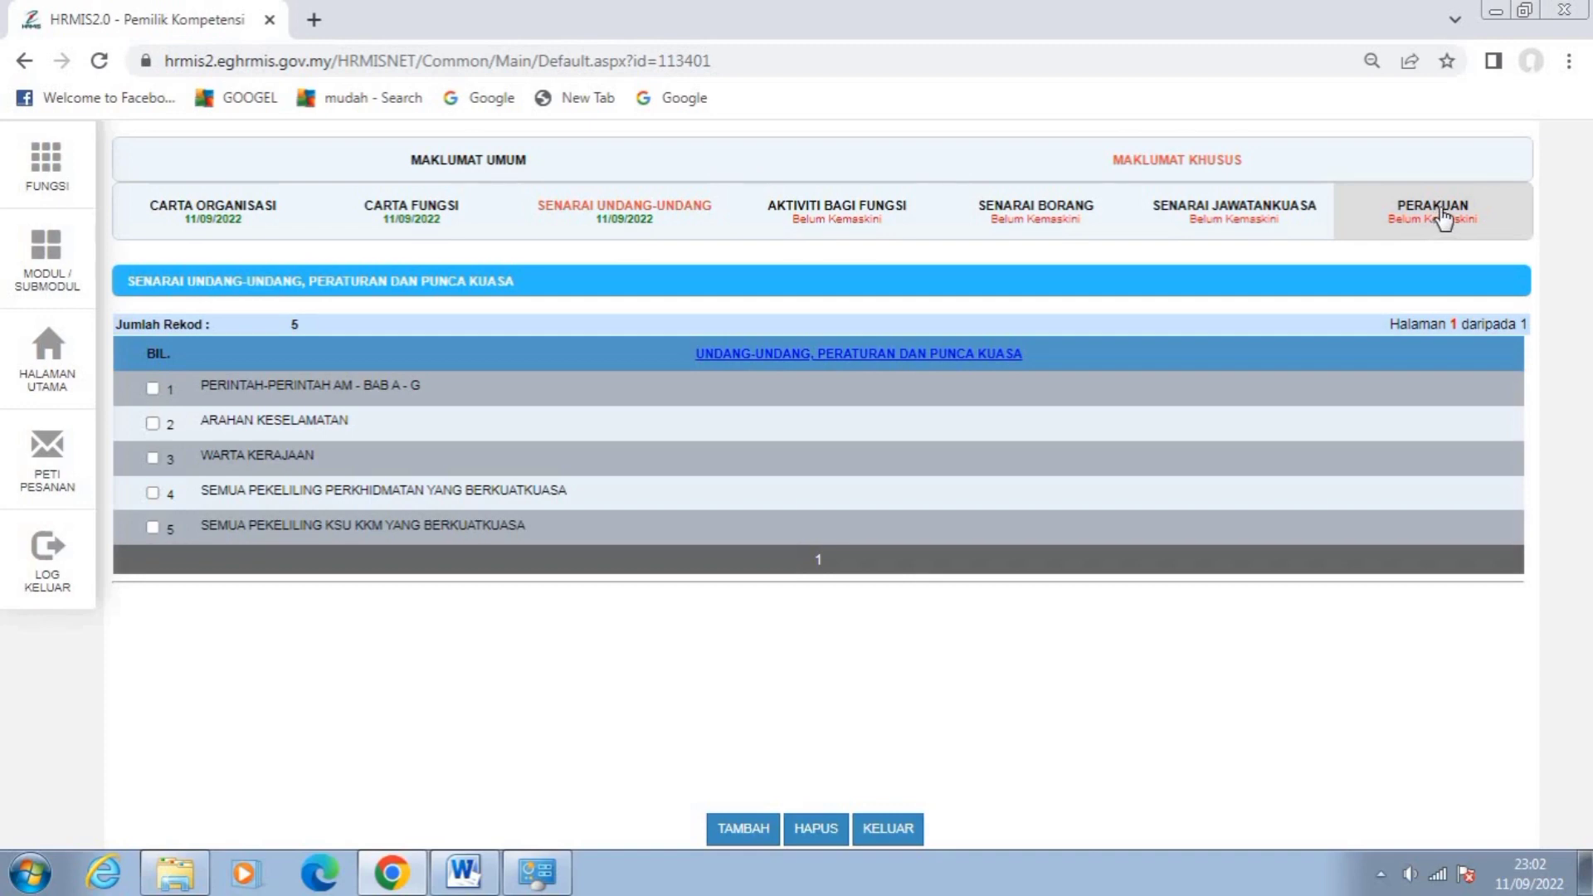
click(630, 222)
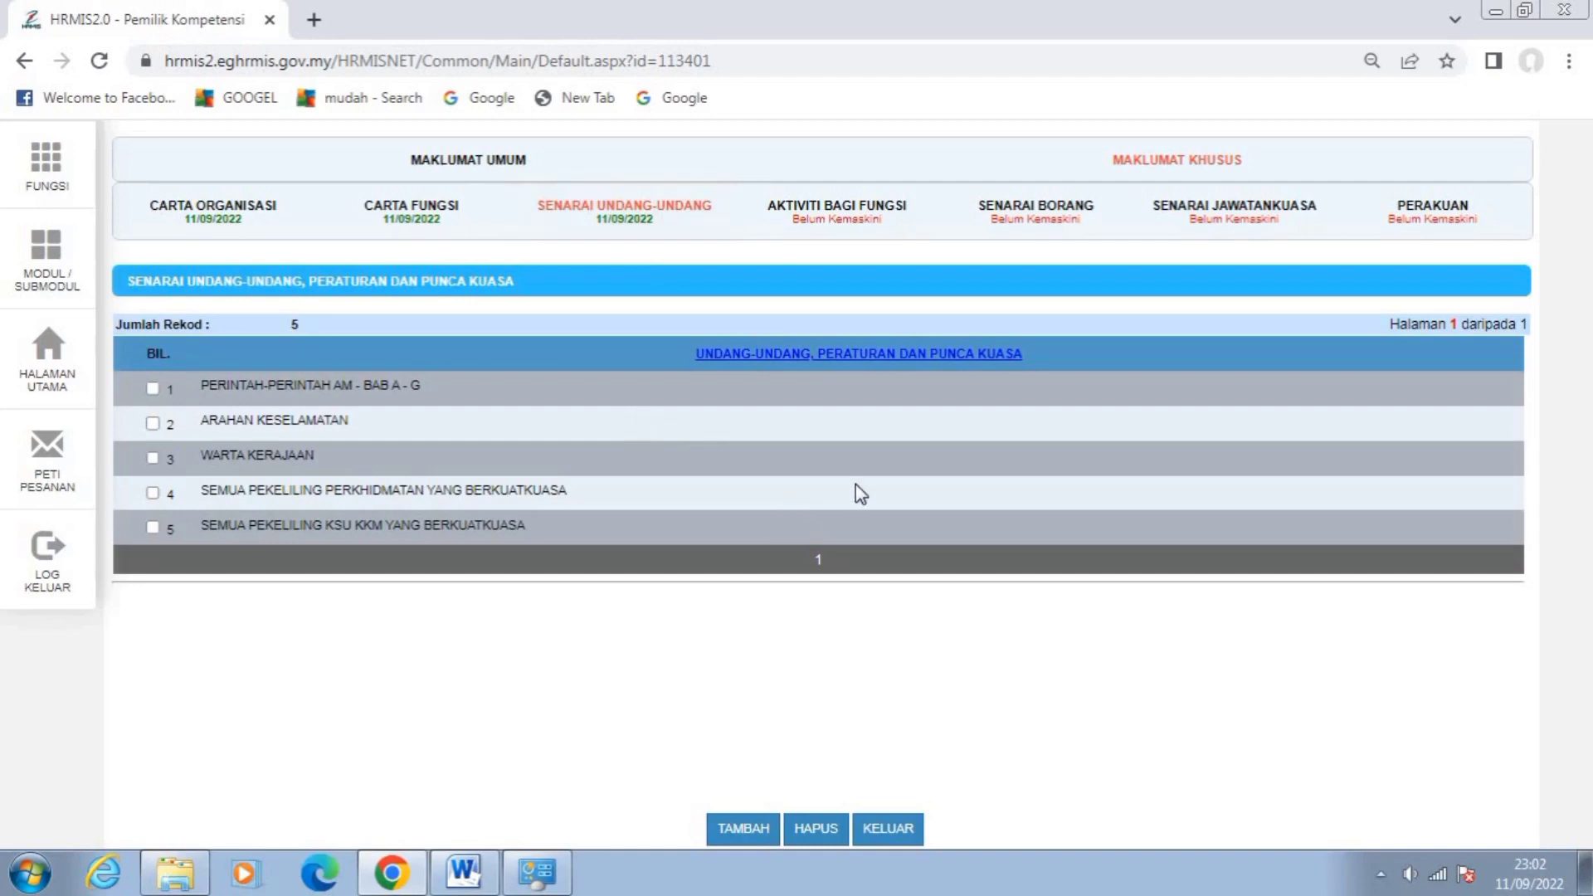
Reopen the list of laws for adding and select AKTA RAHSIA RASMI 1972 (AKTA 88) on page 11.
click(743, 828)
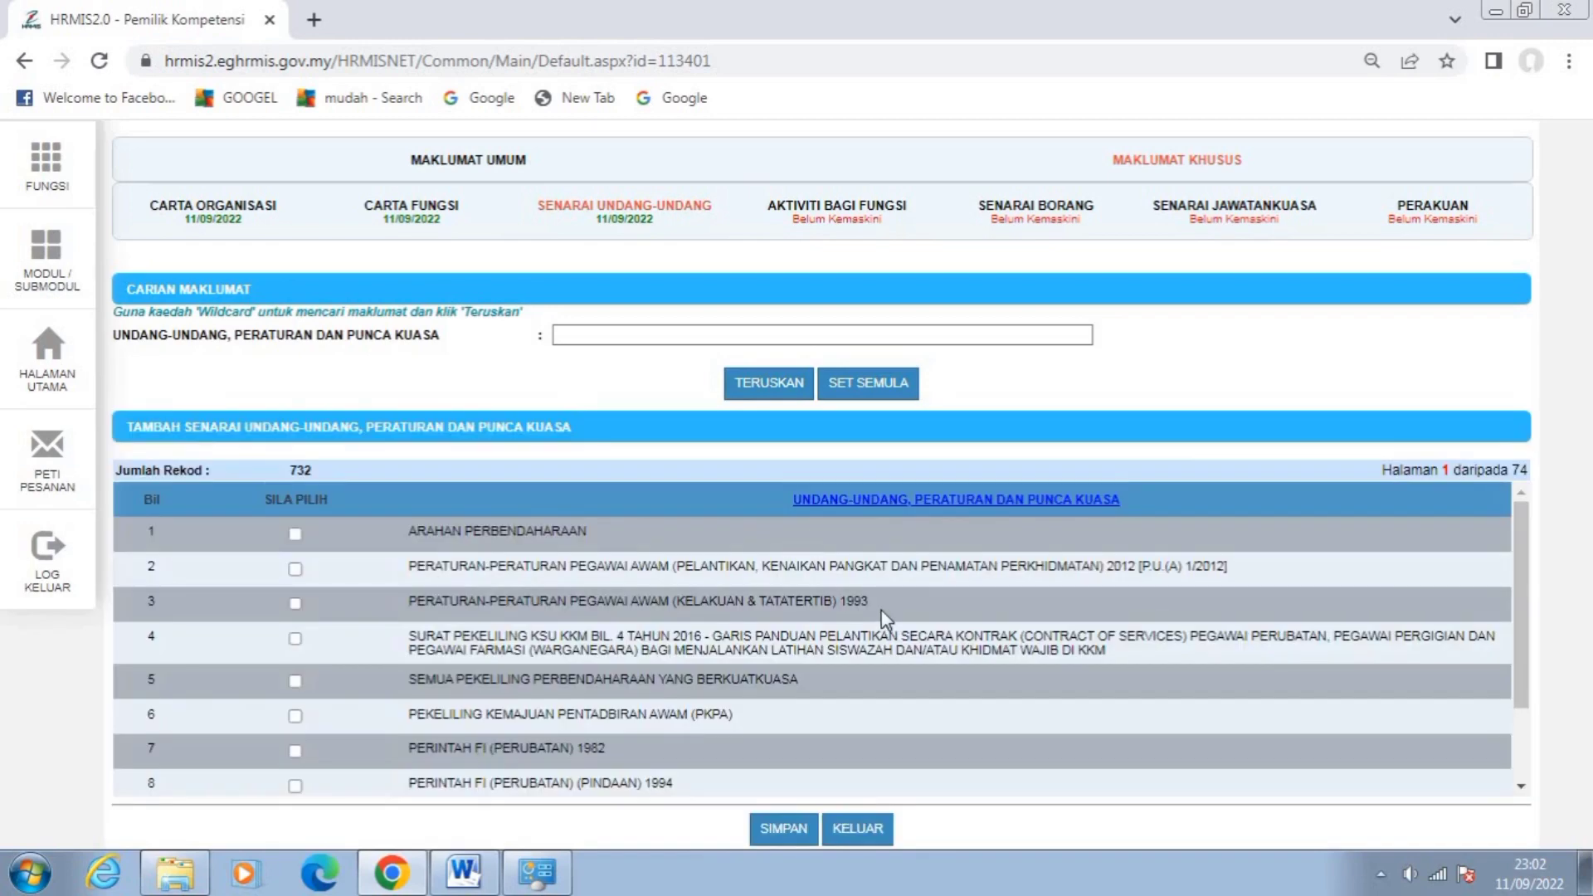
scroll(878, 608, down, 2)
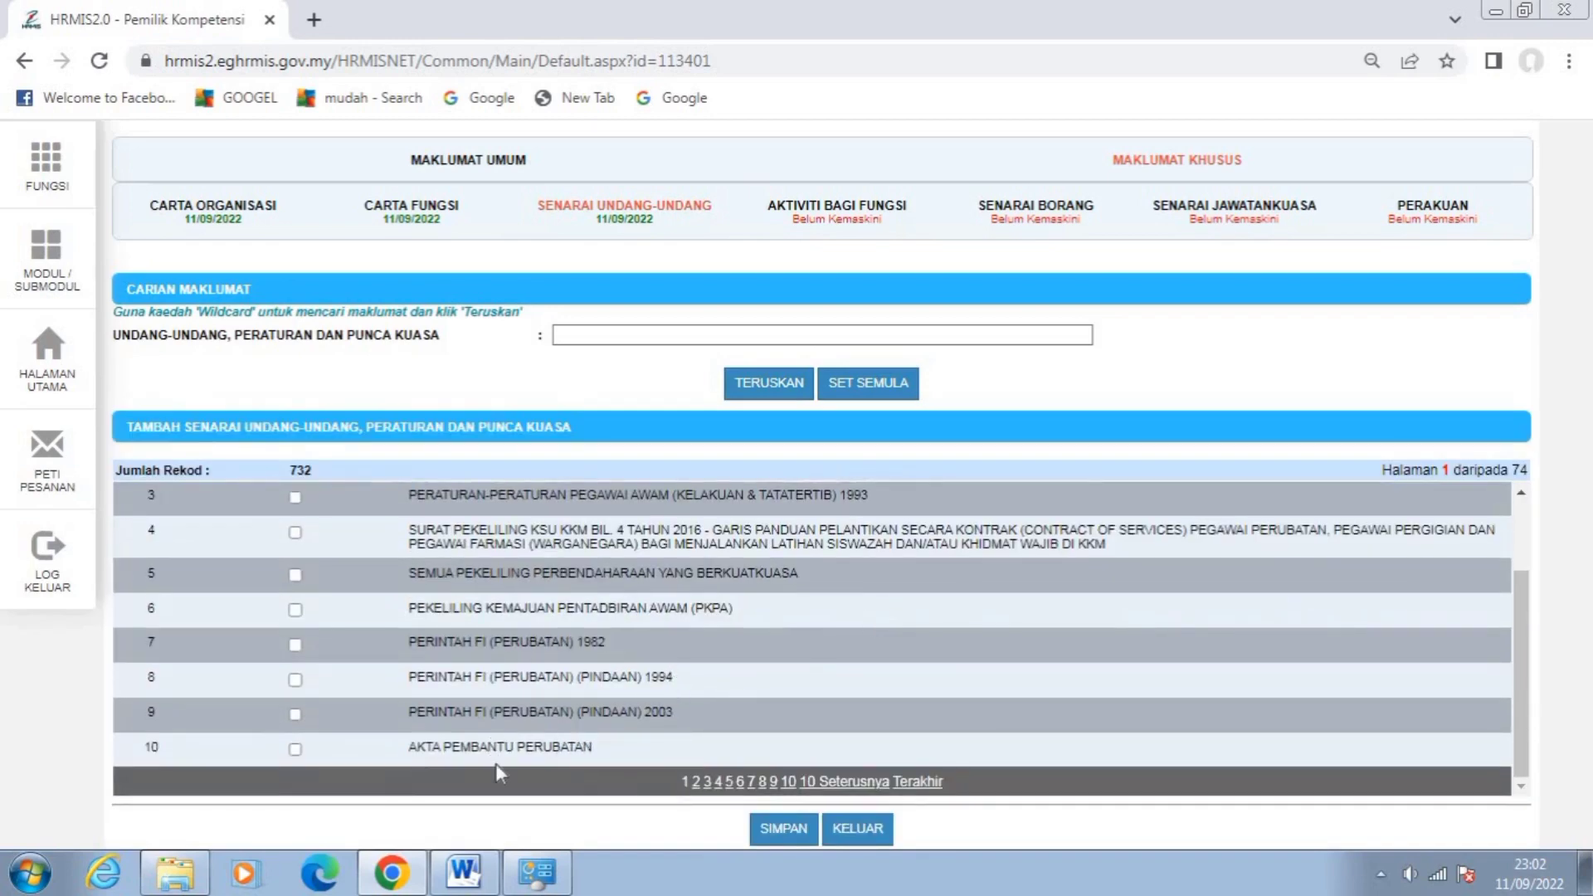
scroll(510, 760, up, 2)
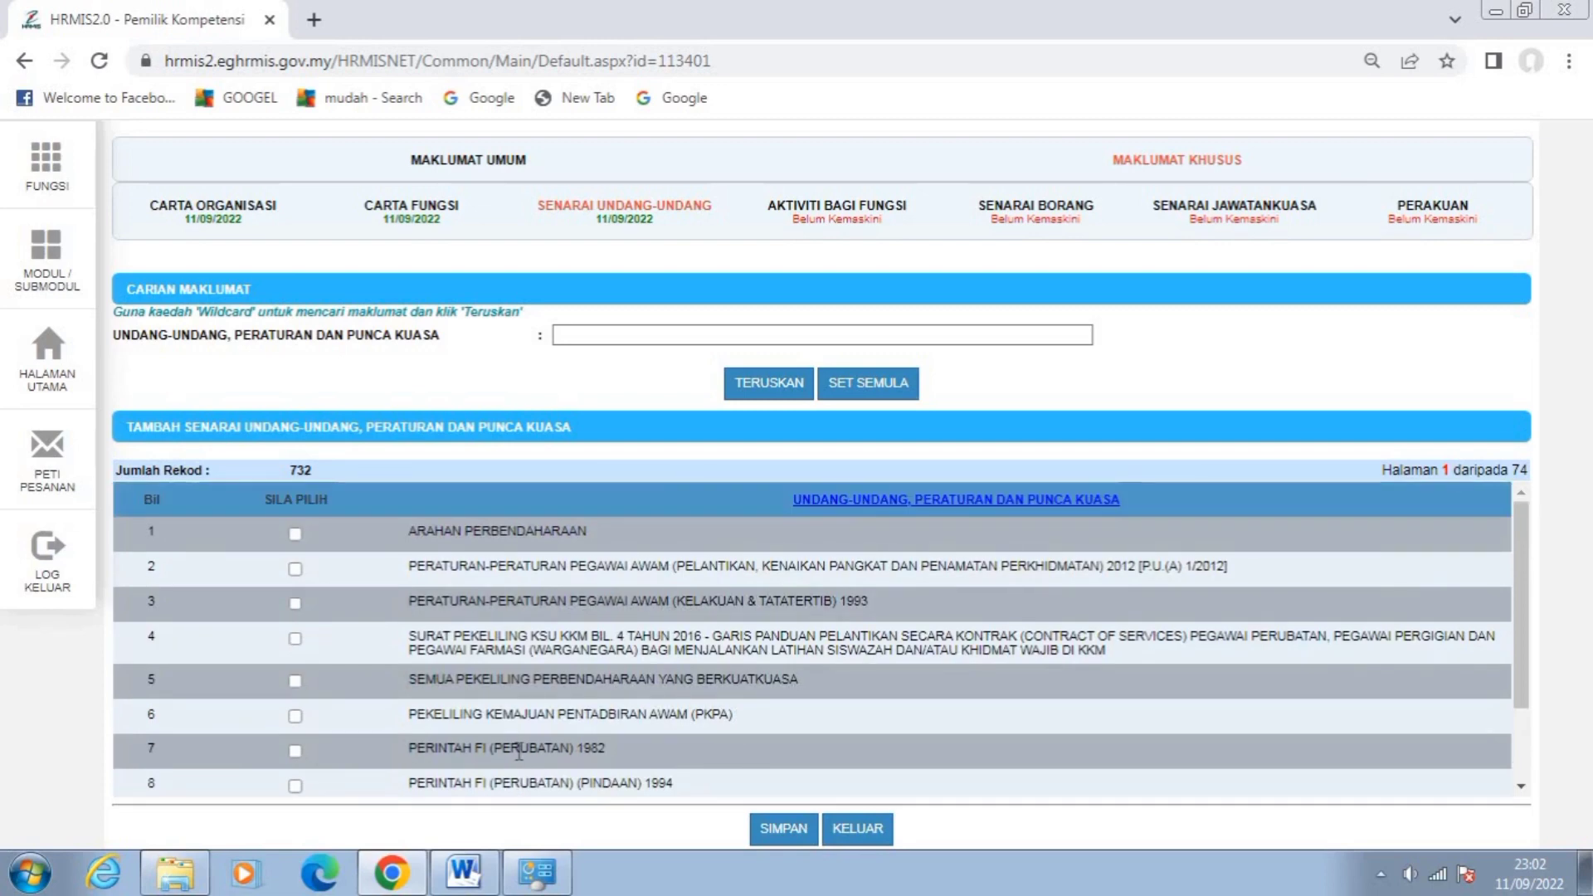
scroll(521, 751, down, 2)
scroll(521, 750, up, 2)
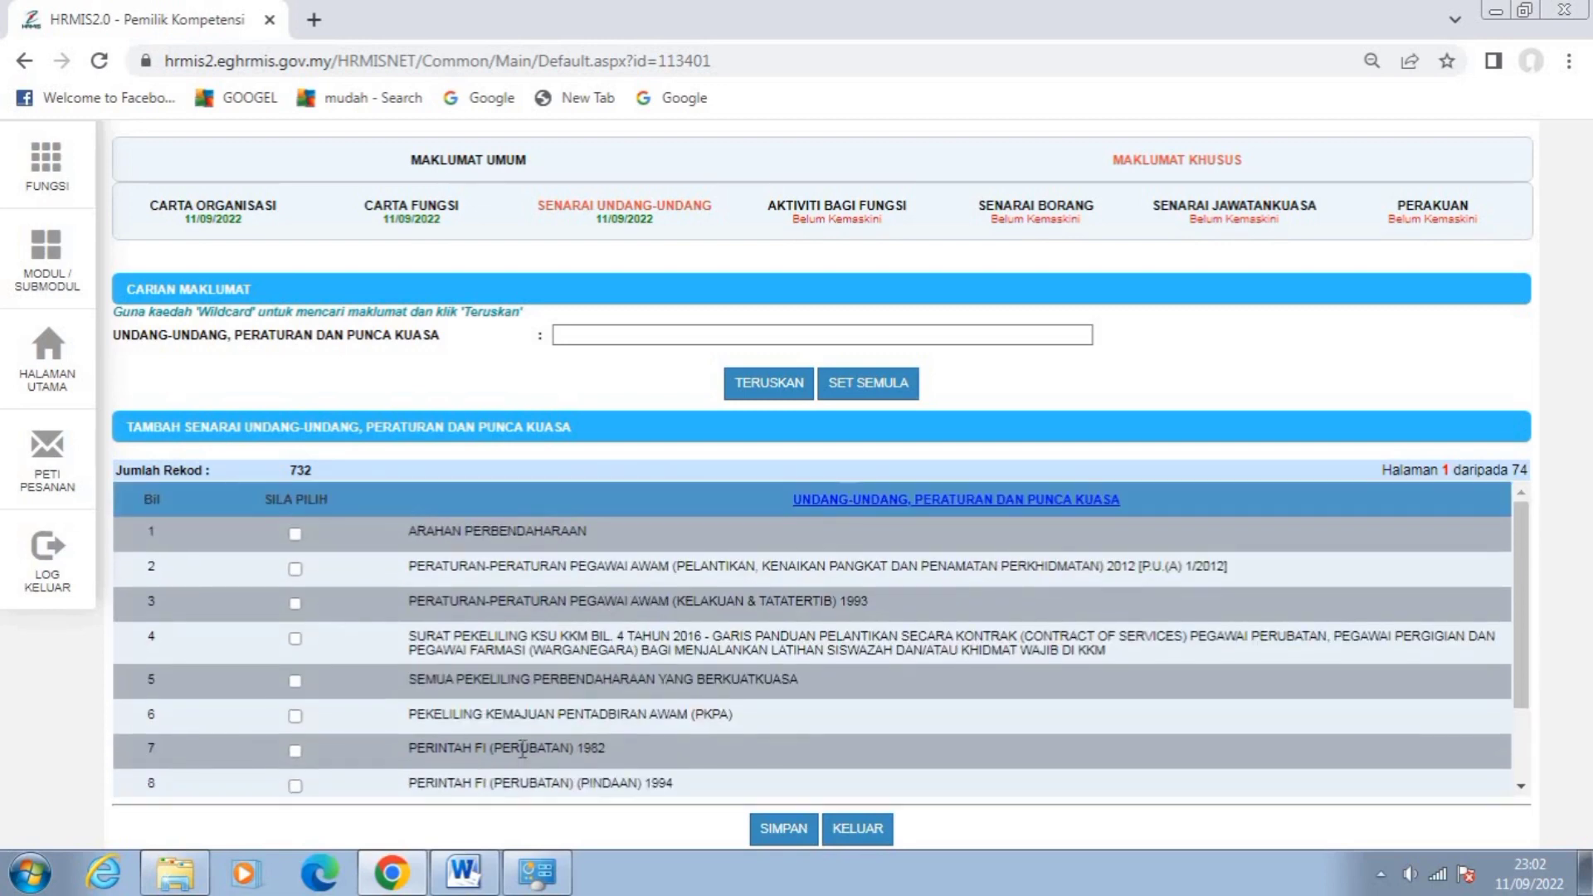
scroll(837, 703, down, 2)
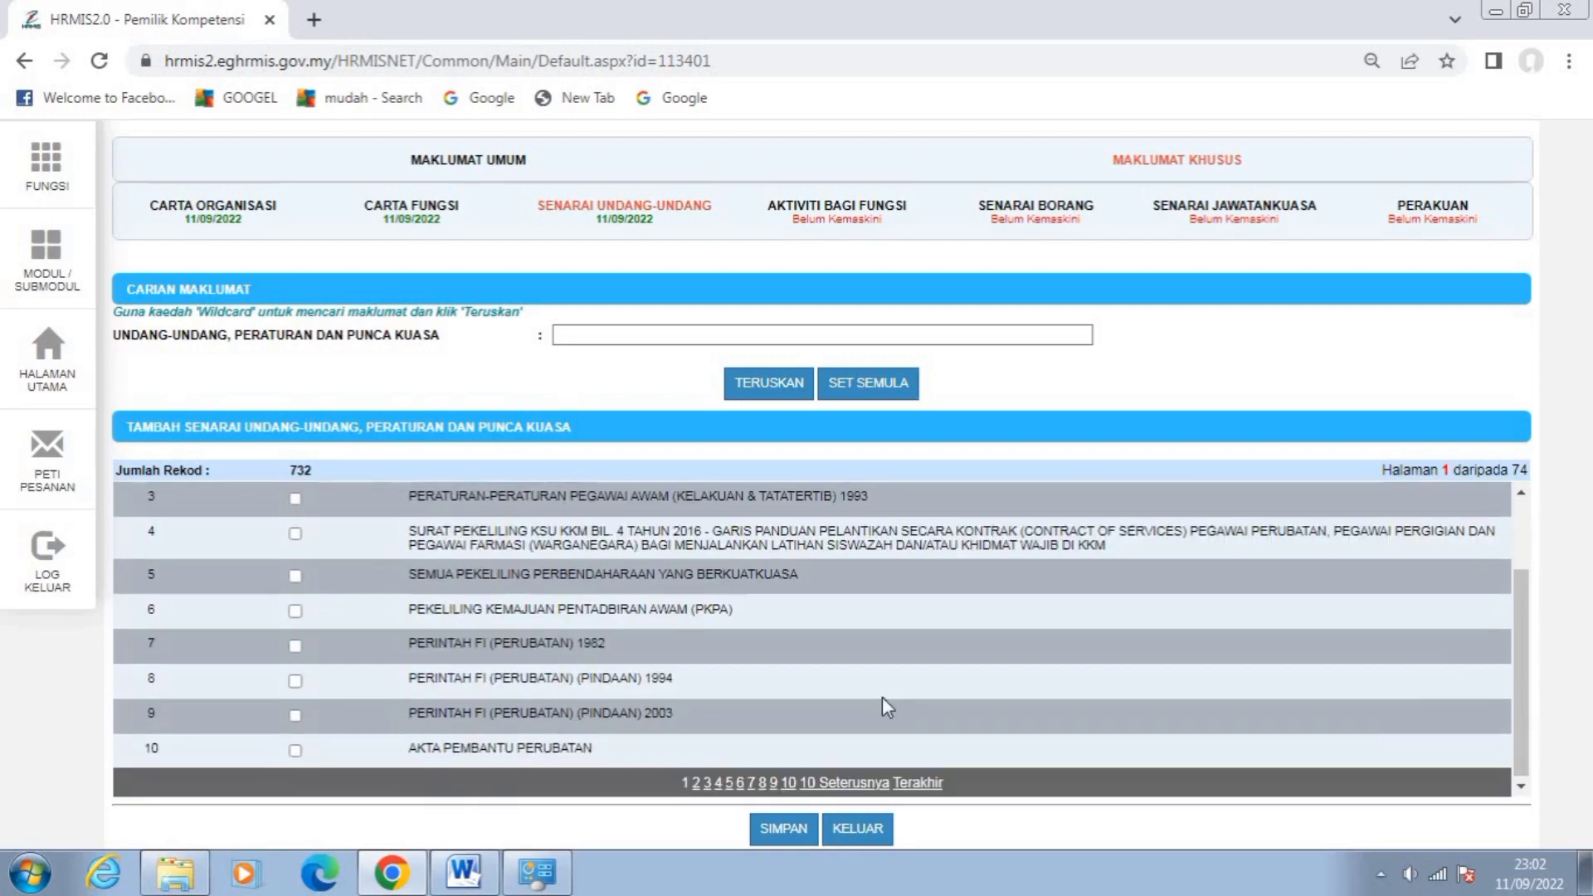
click(853, 782)
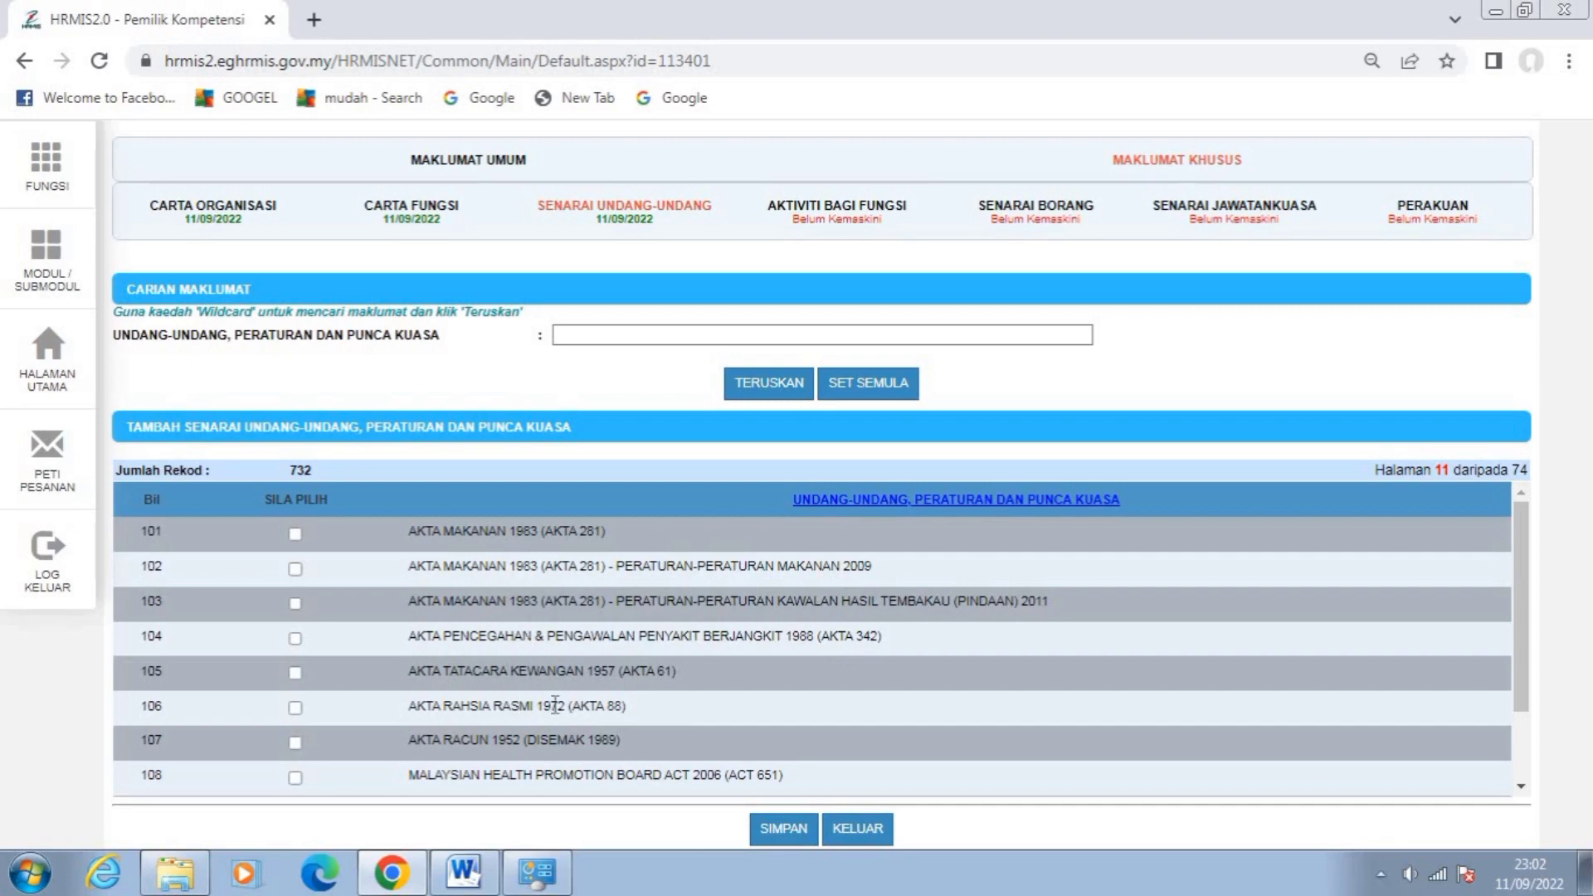
click(296, 707)
scroll(604, 713, down, 2)
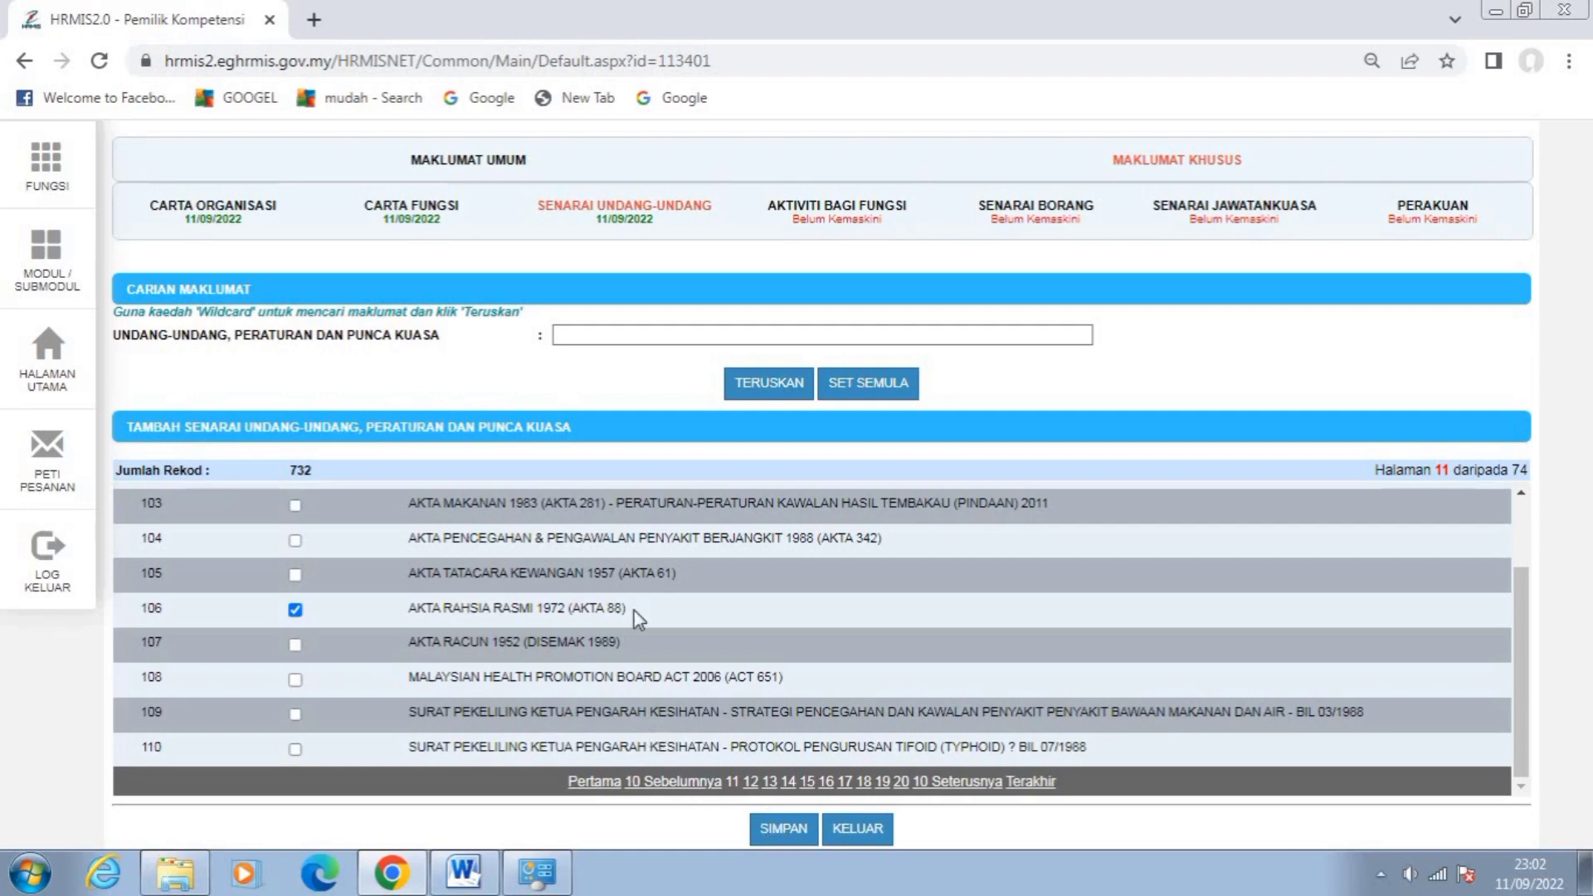
Save AKTA RAHSIA RASMI 1972 (AKTA 88) to Senarai Undang-Undang and acknowledge the confirmation.
click(780, 828)
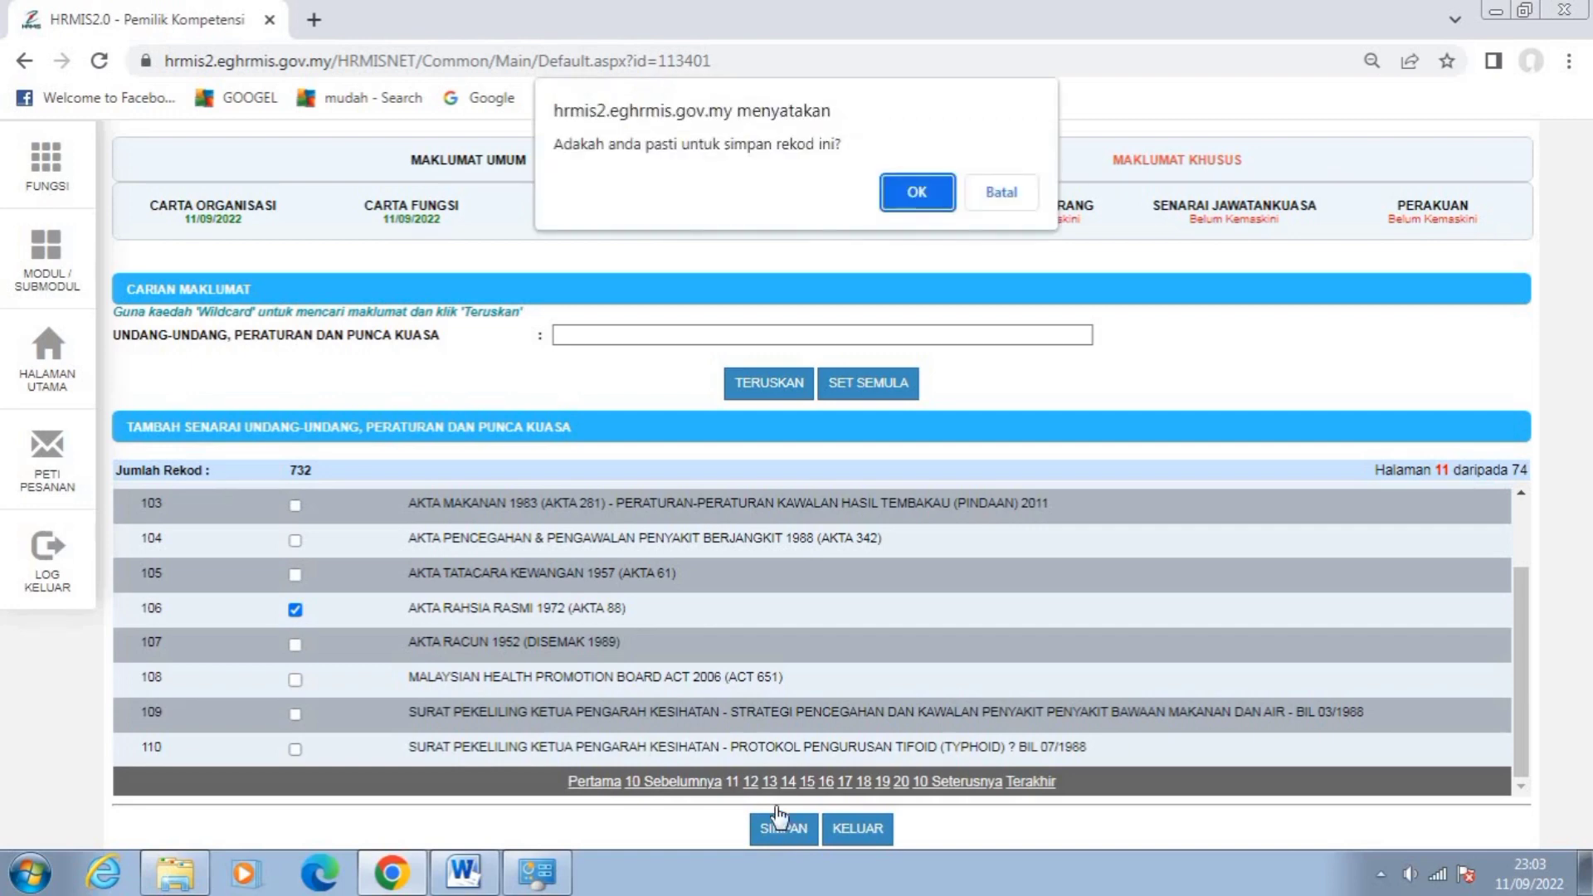
click(917, 194)
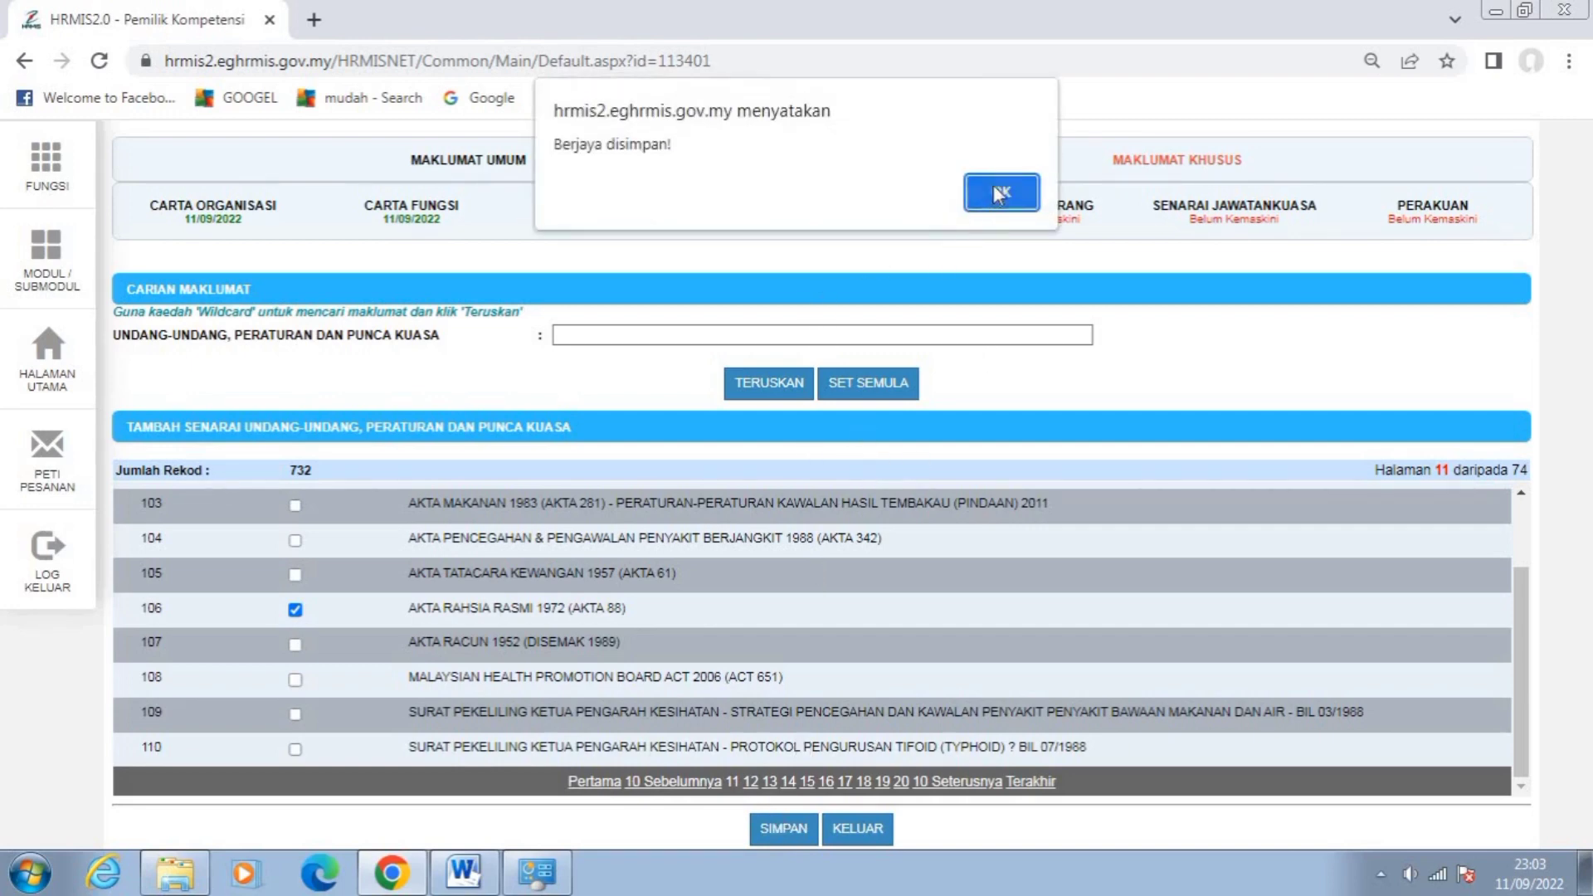
click(1001, 193)
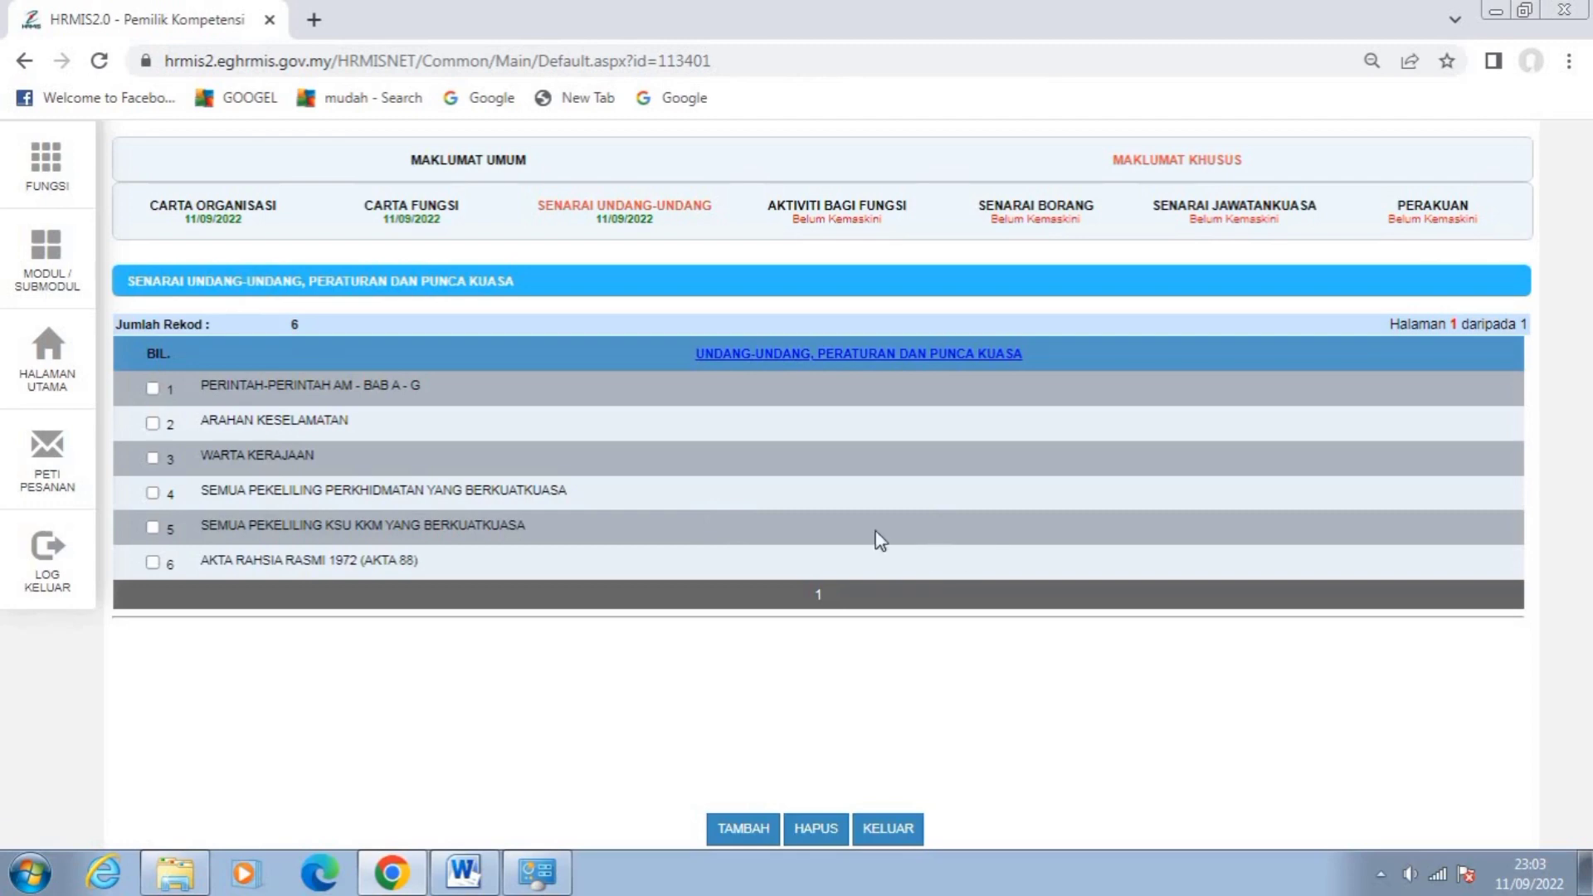
Add PEKELILING KEMAJUAN PENTADBIRAN AWAM (PKPA) to Senarai Undang-Undang and save the record.
click(739, 834)
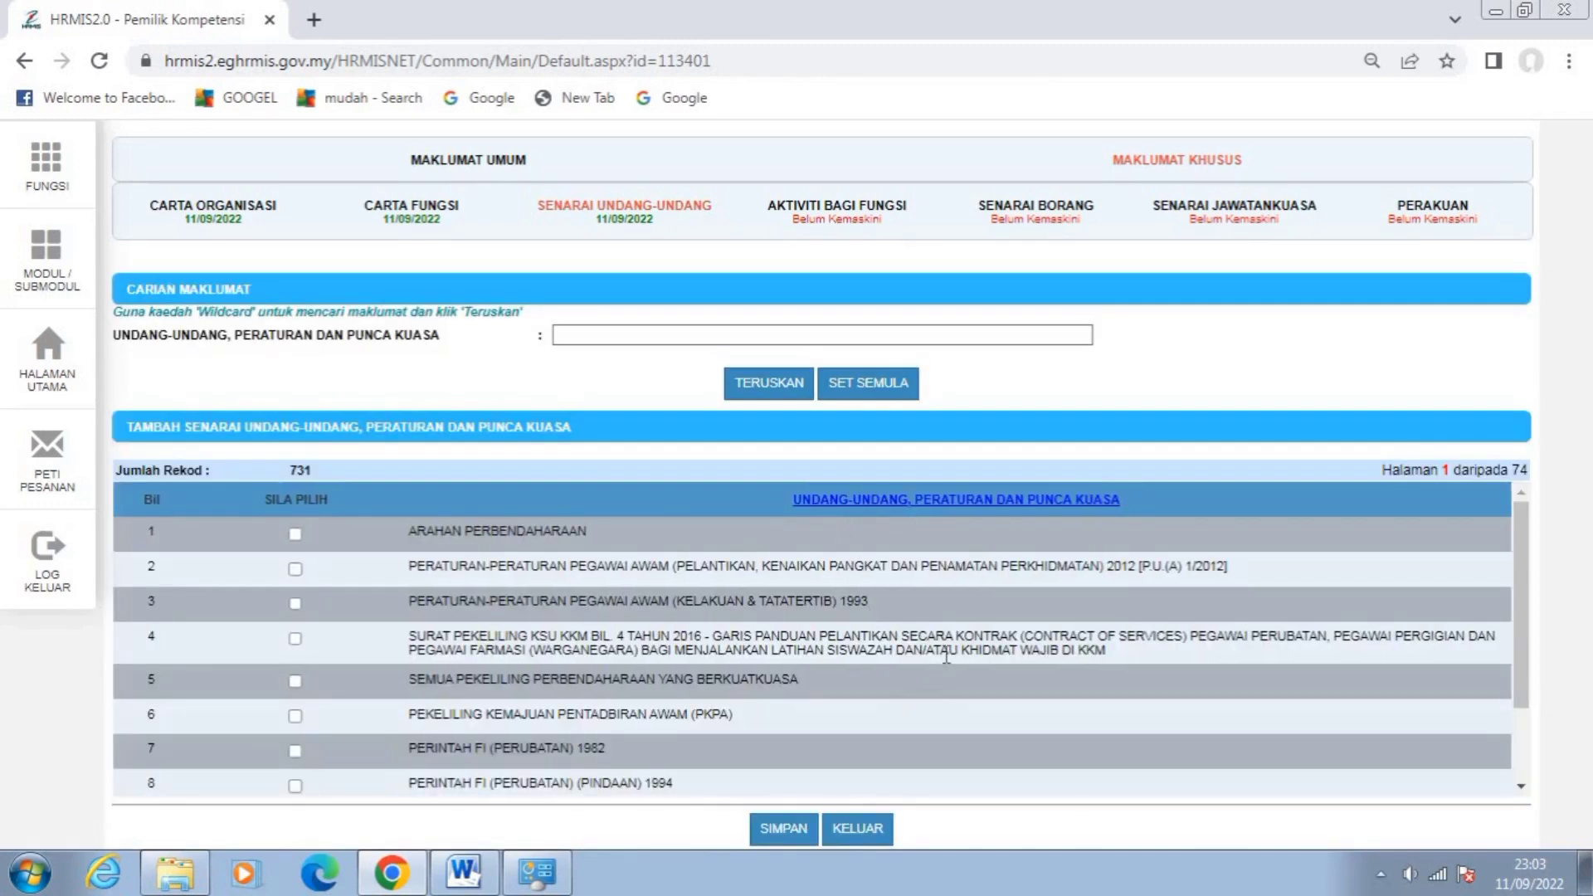
scroll(946, 655, down, 1)
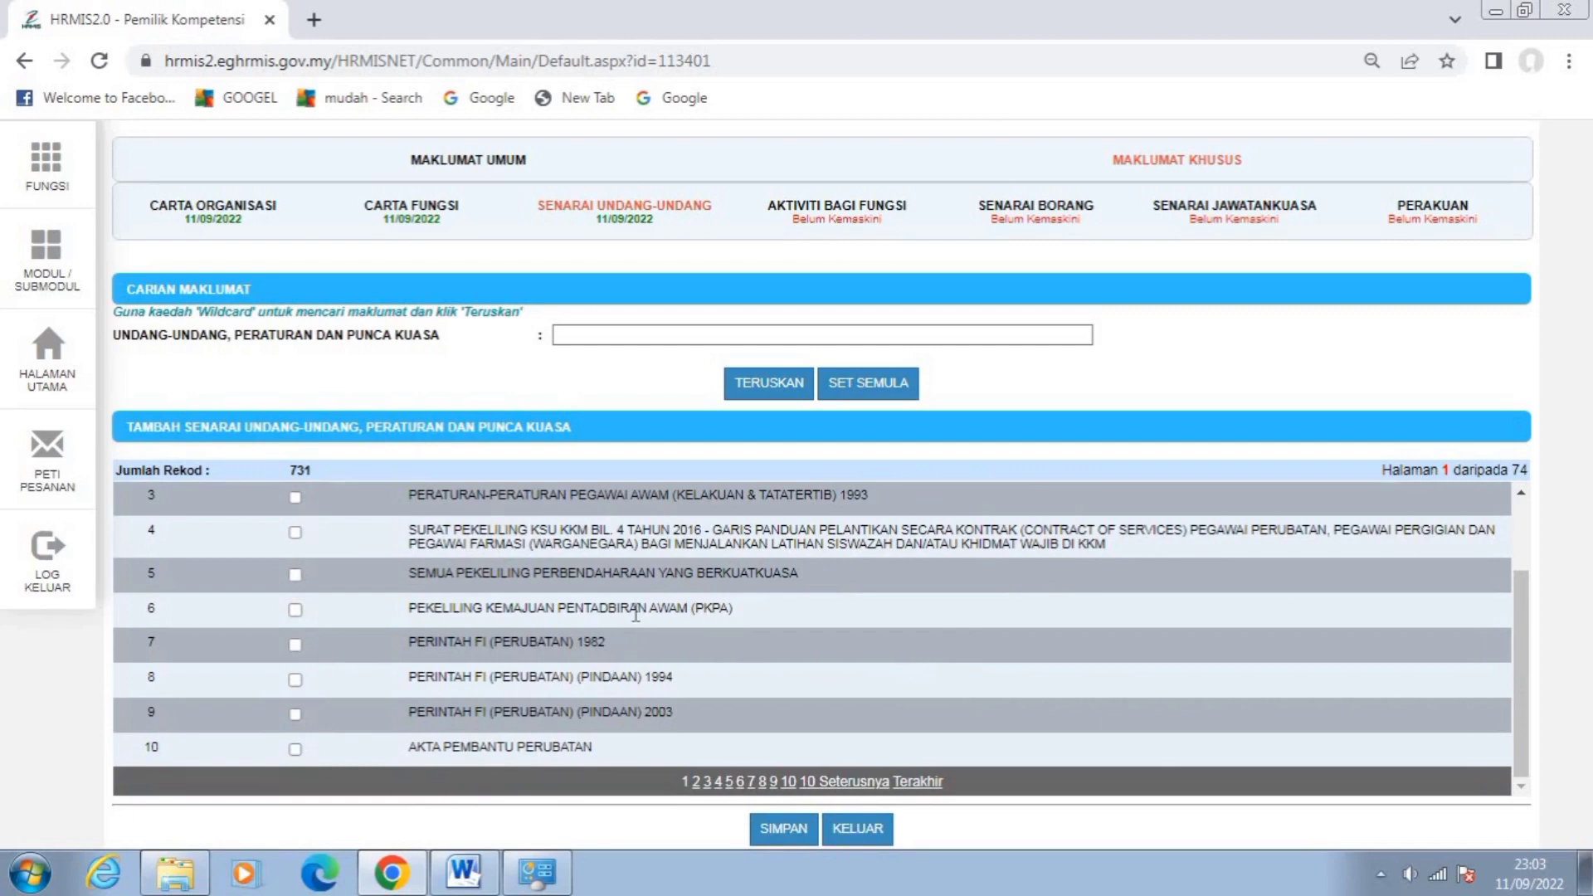
click(295, 611)
scroll(725, 677, up, 3)
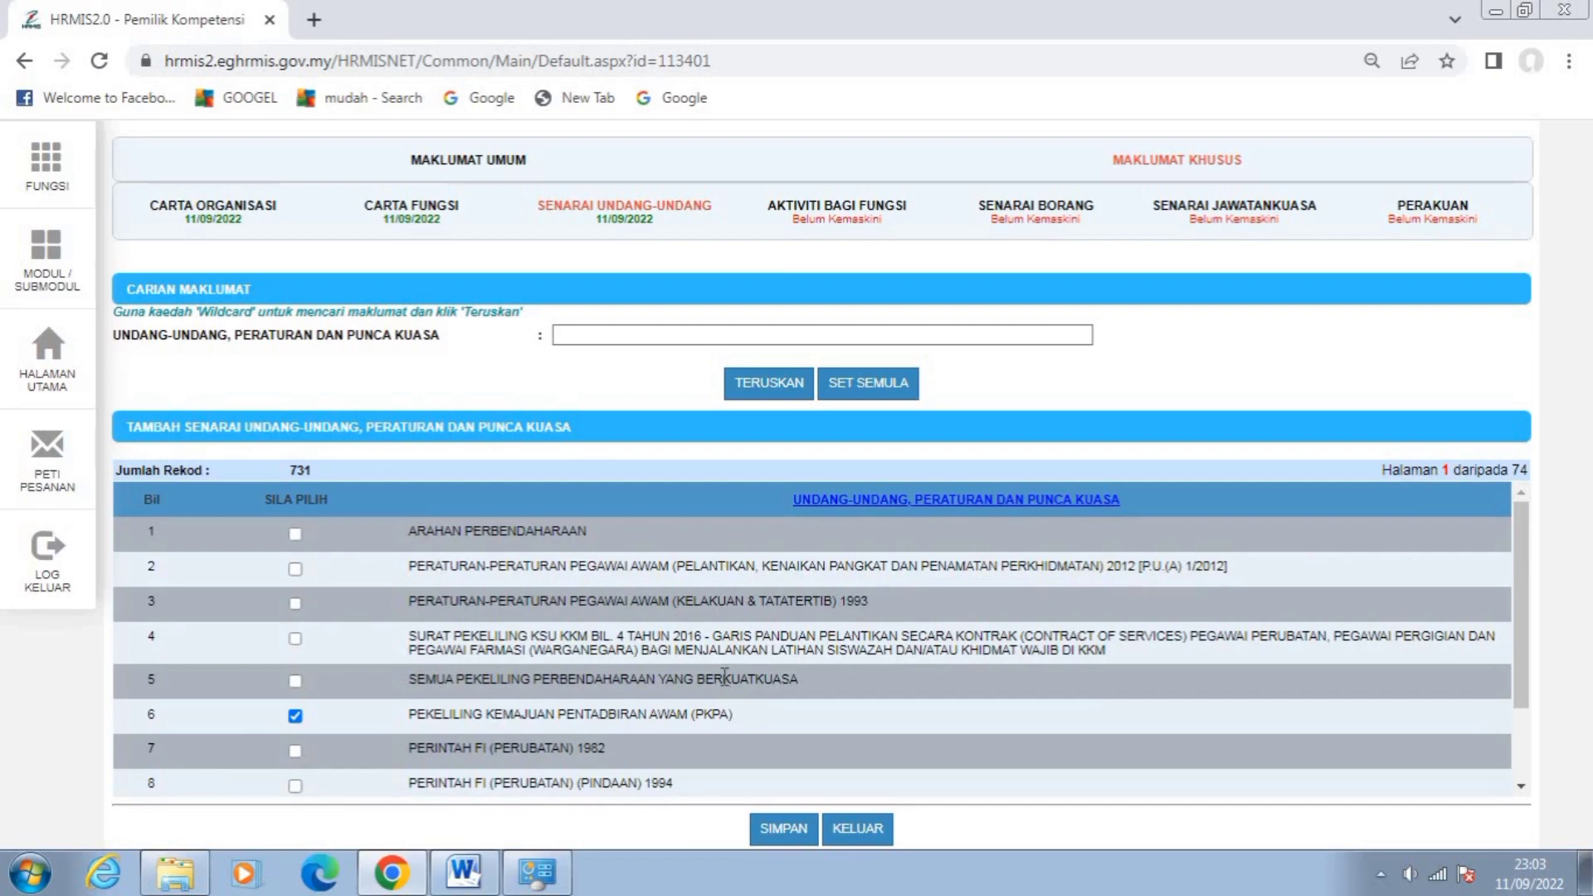
click(780, 830)
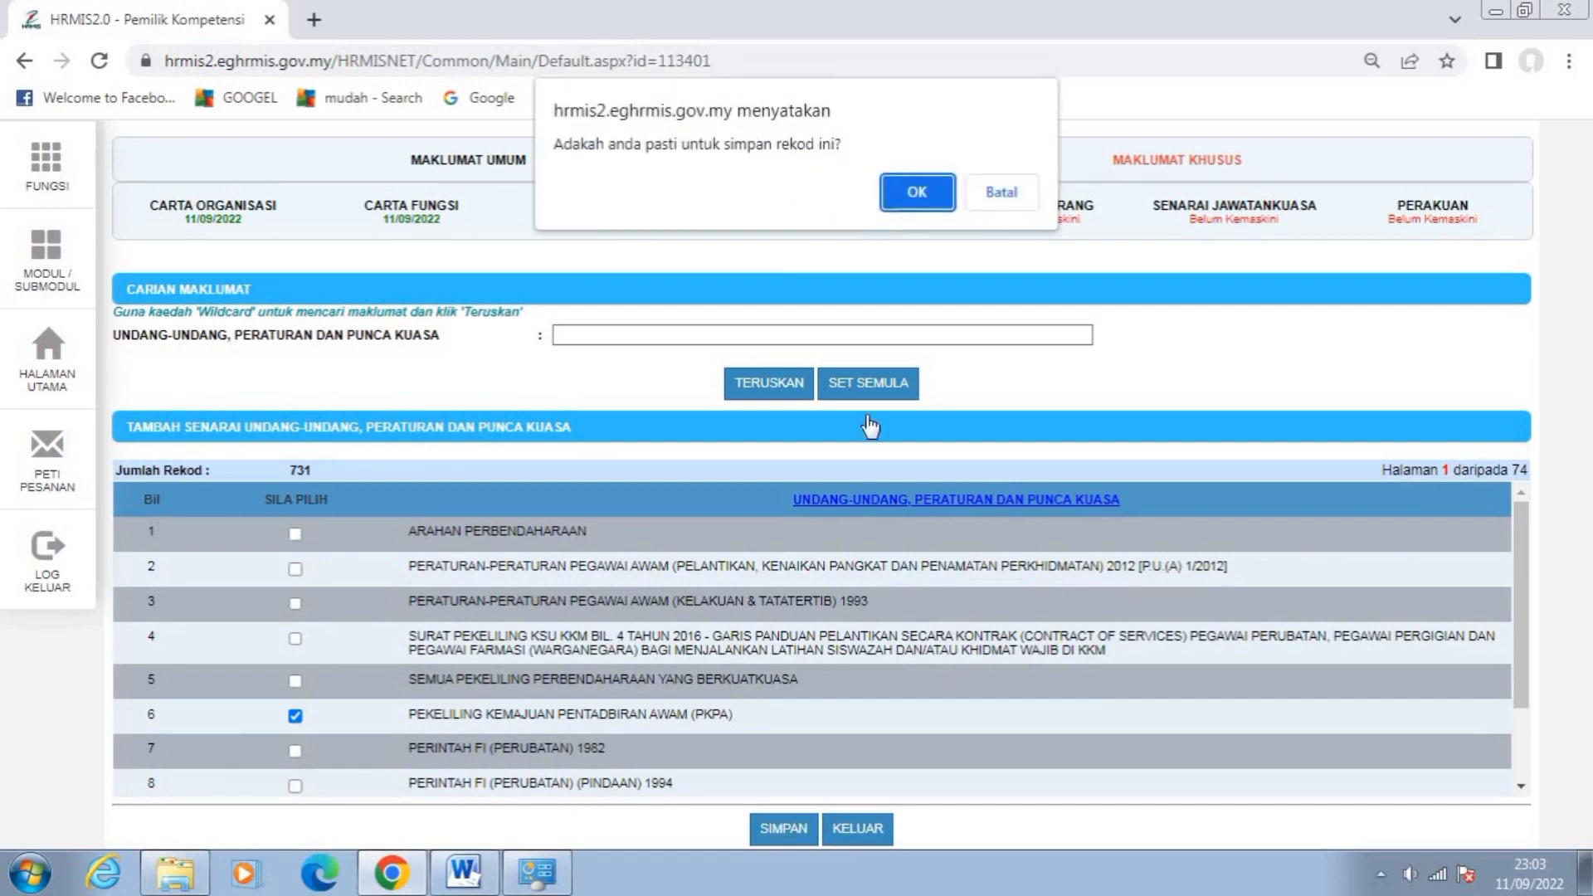
click(917, 193)
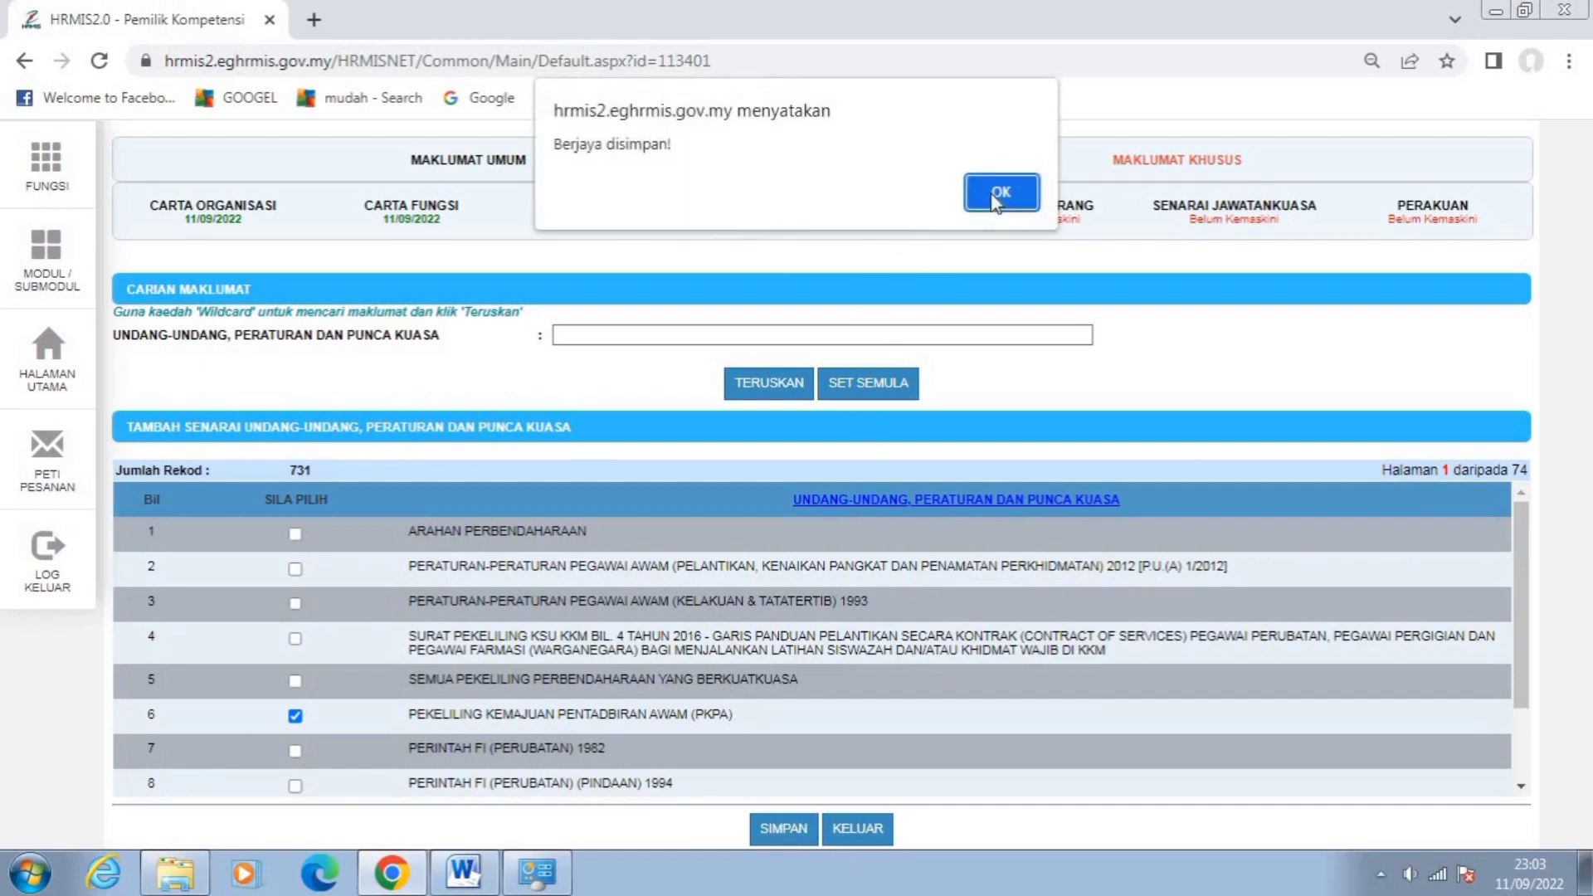
click(1002, 192)
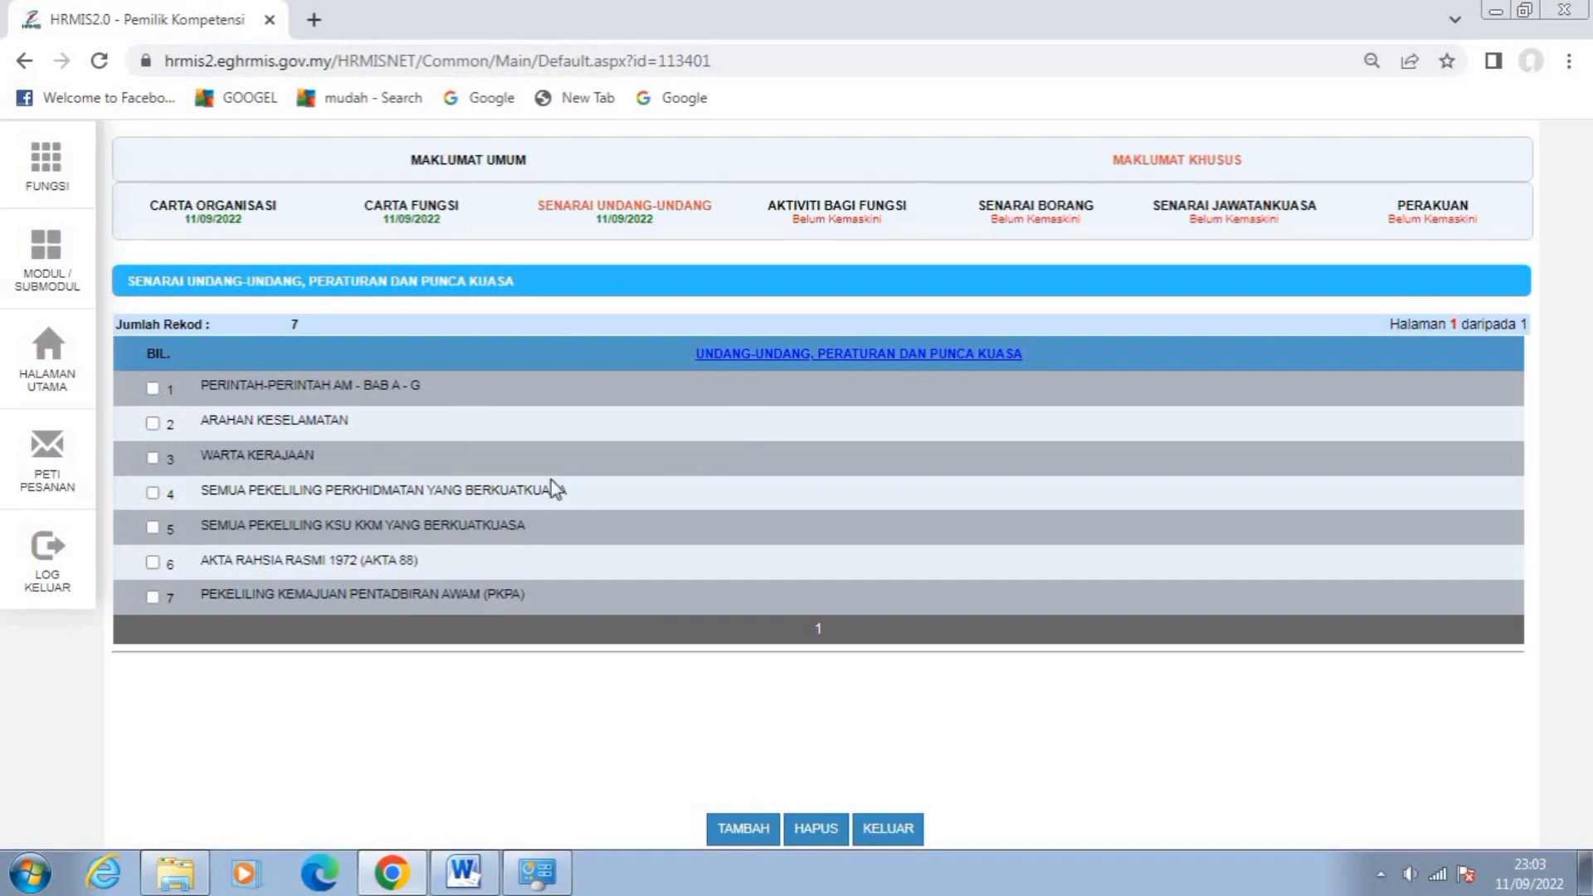
Open the list of laws for adding and select PERINTAH AM KERAJAAN MALAYSIA 1999 on page 21.
click(734, 831)
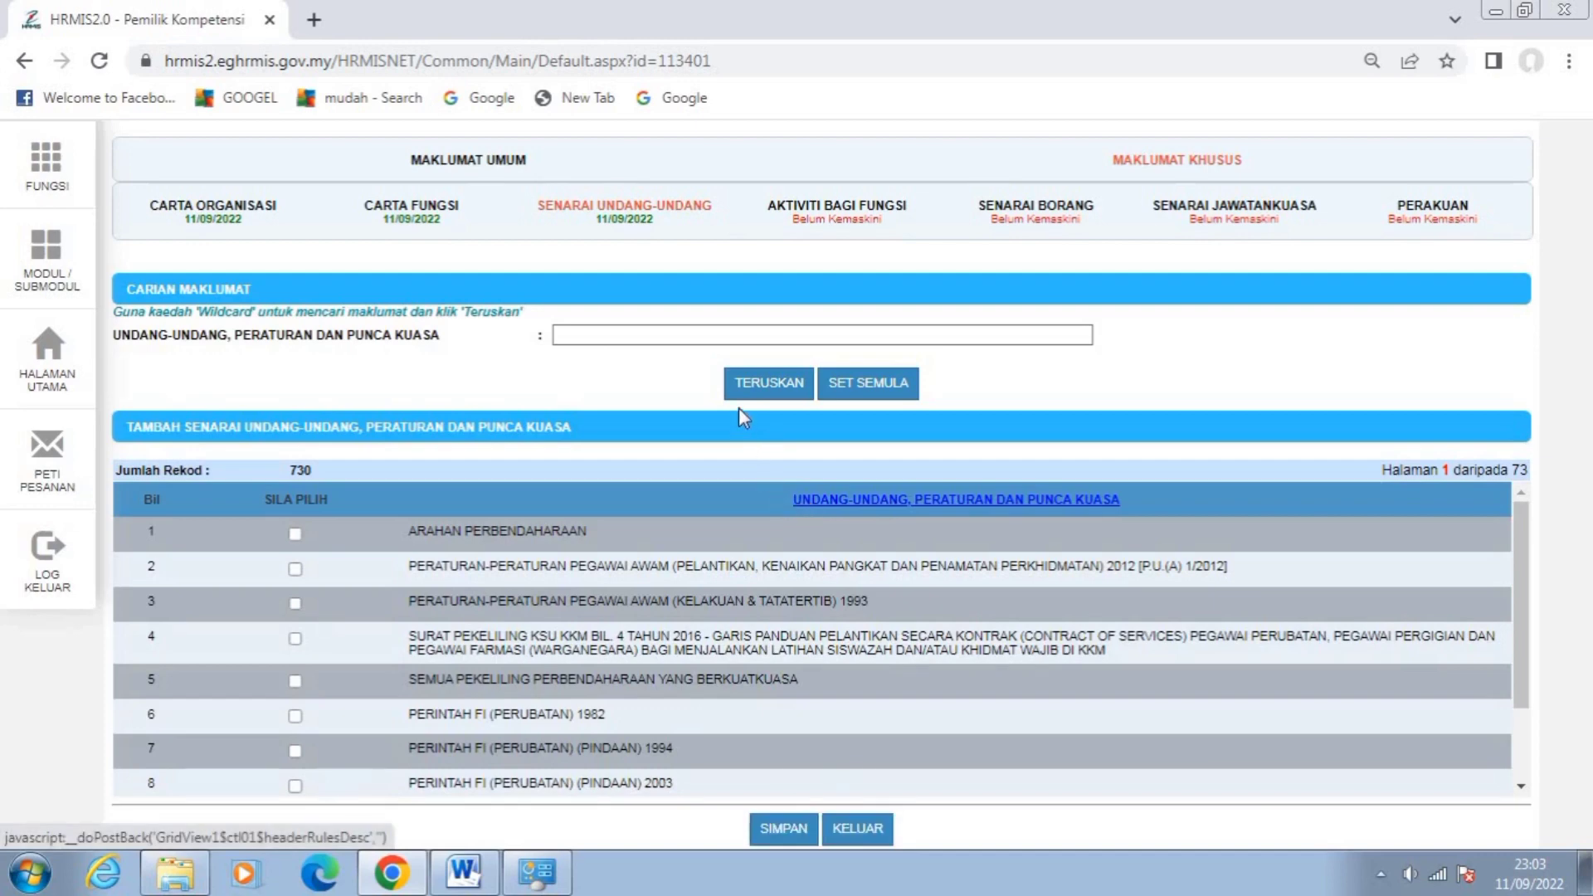
scroll(896, 683, down, 2)
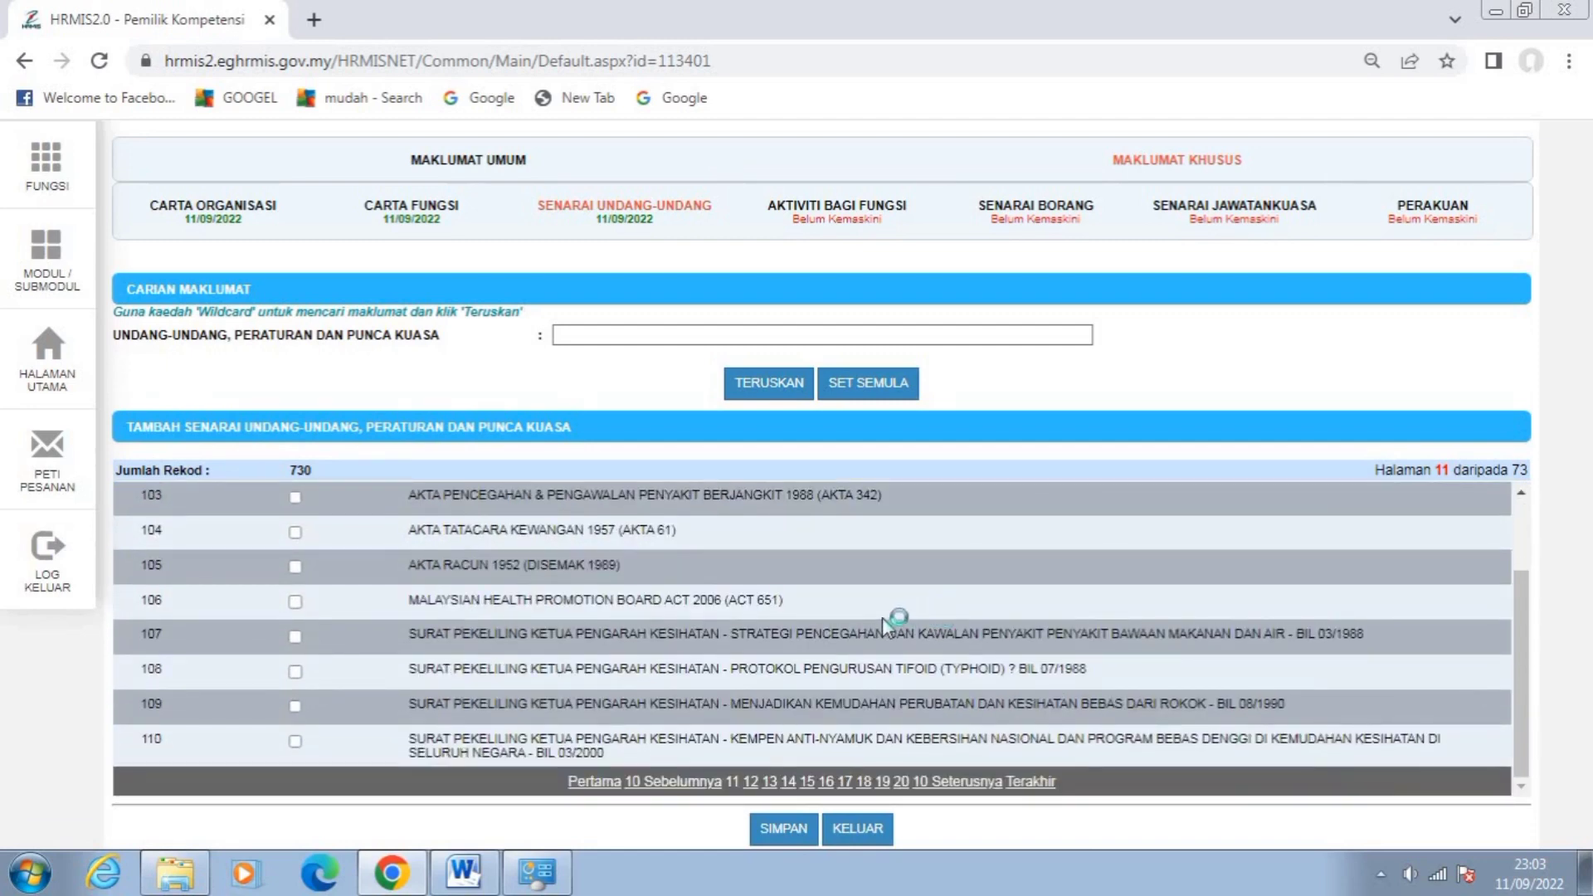
scroll(710, 619, up, 3)
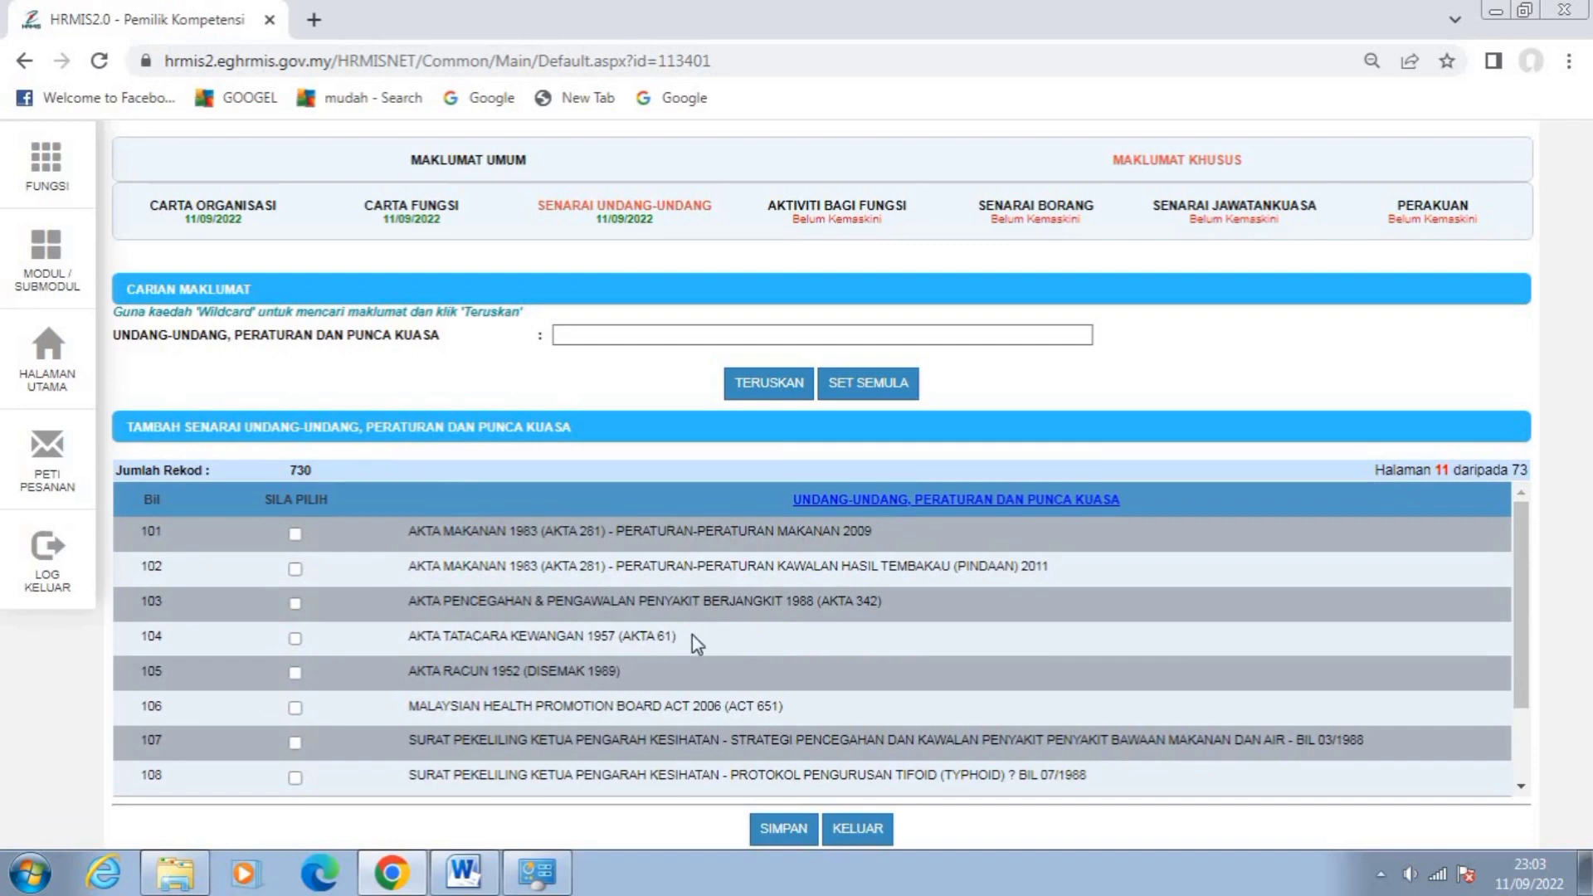
scroll(692, 635, down, 3)
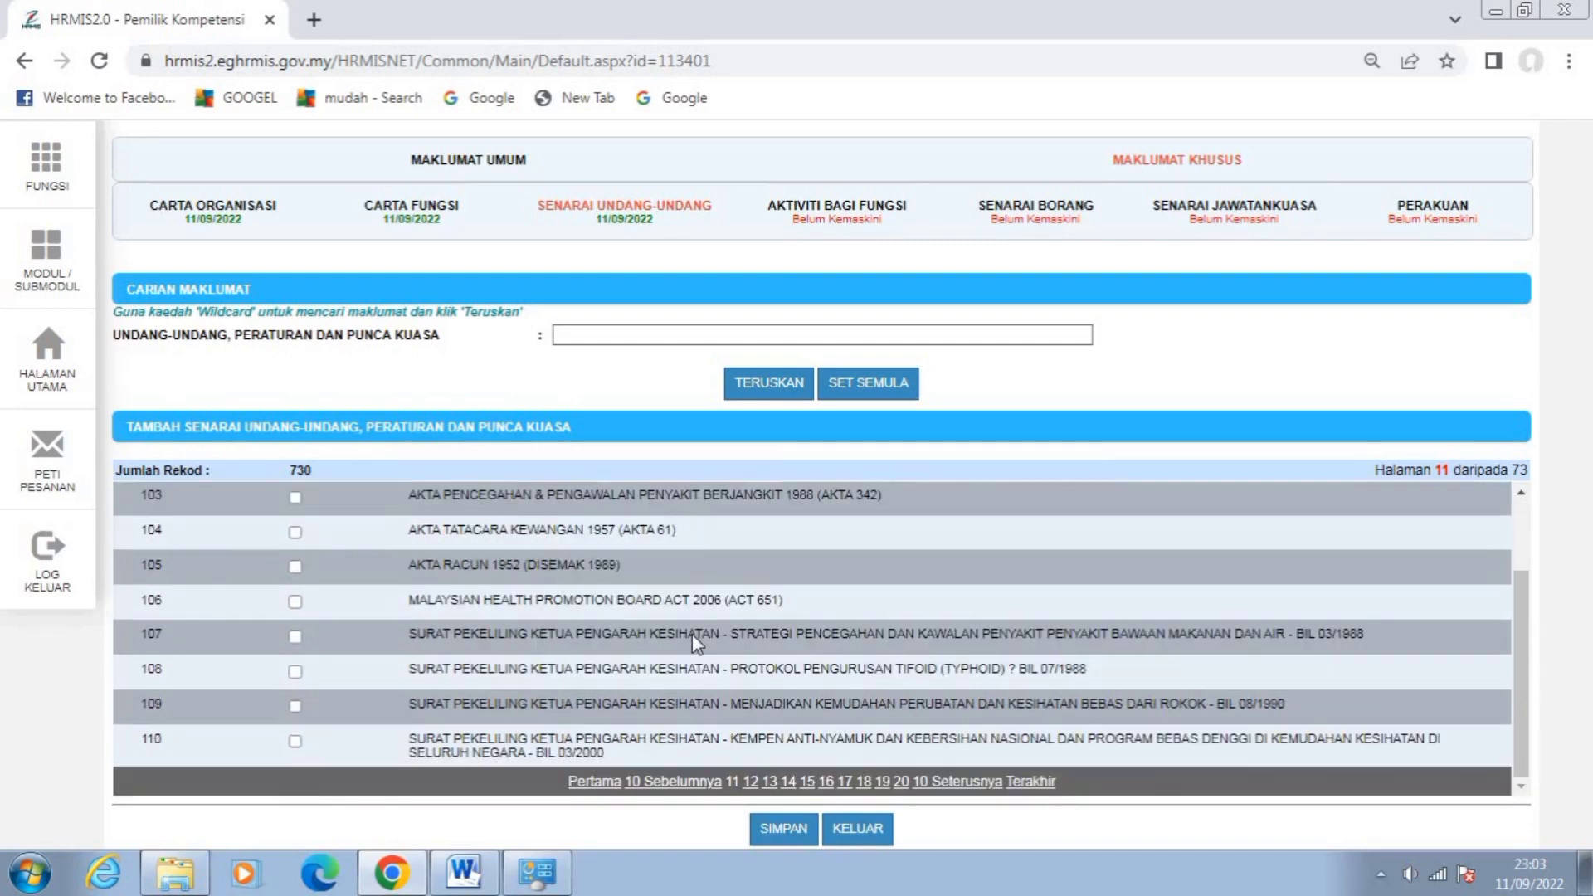
click(969, 782)
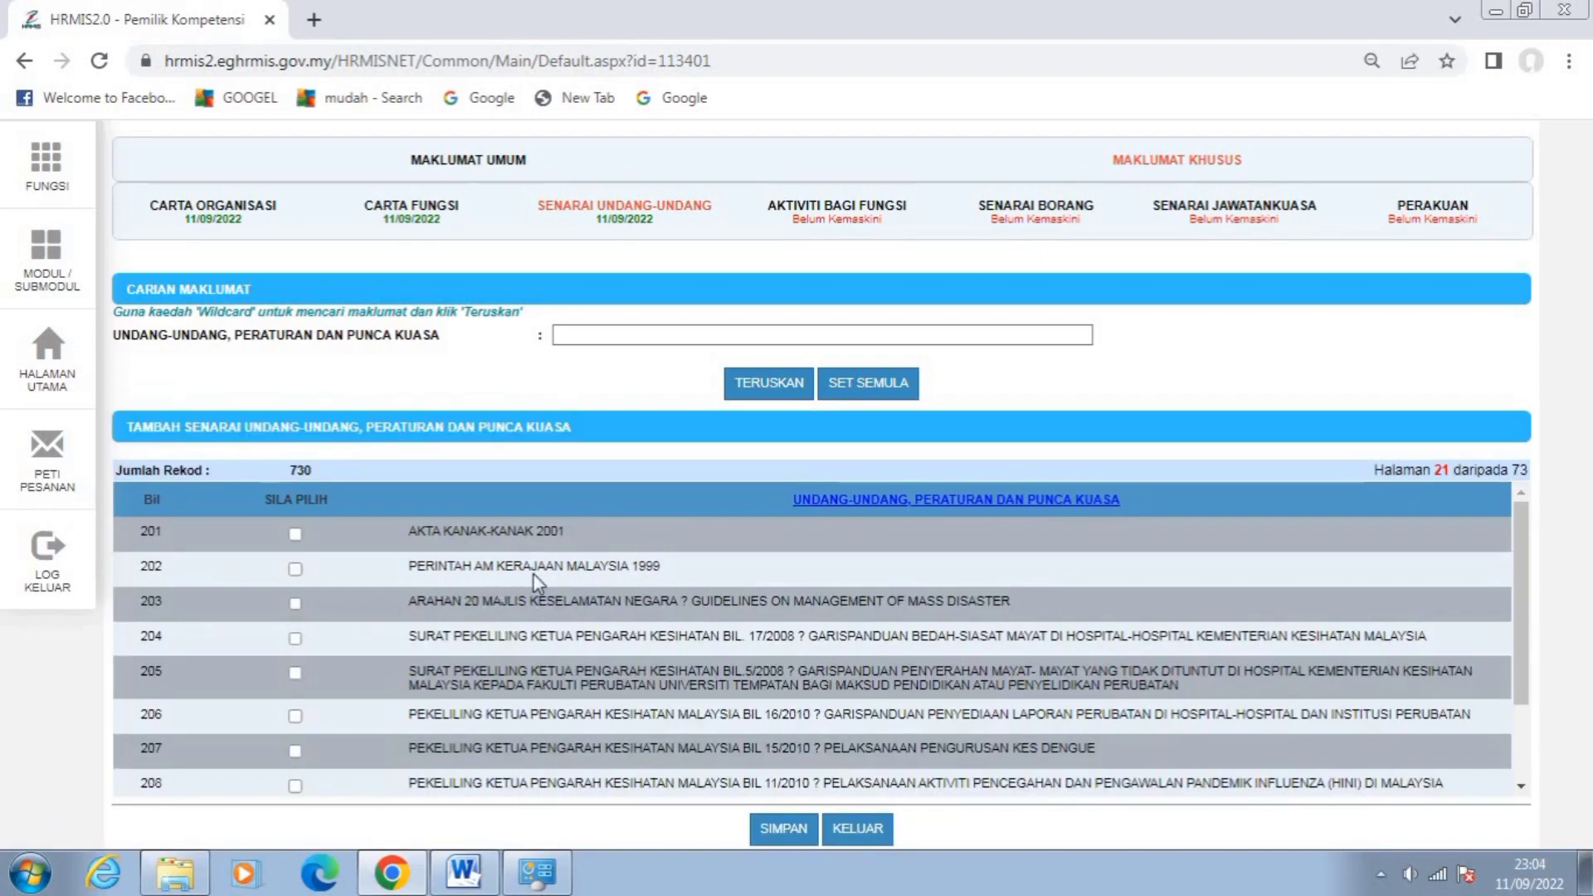
click(295, 570)
Also select PEKELILING KETUA PENGARAH KESIHATAN MALAYSIA BIL 14/2001 on page 21 and save both selected records to Senarai Undang-Undang.
scroll(571, 687, down, 2)
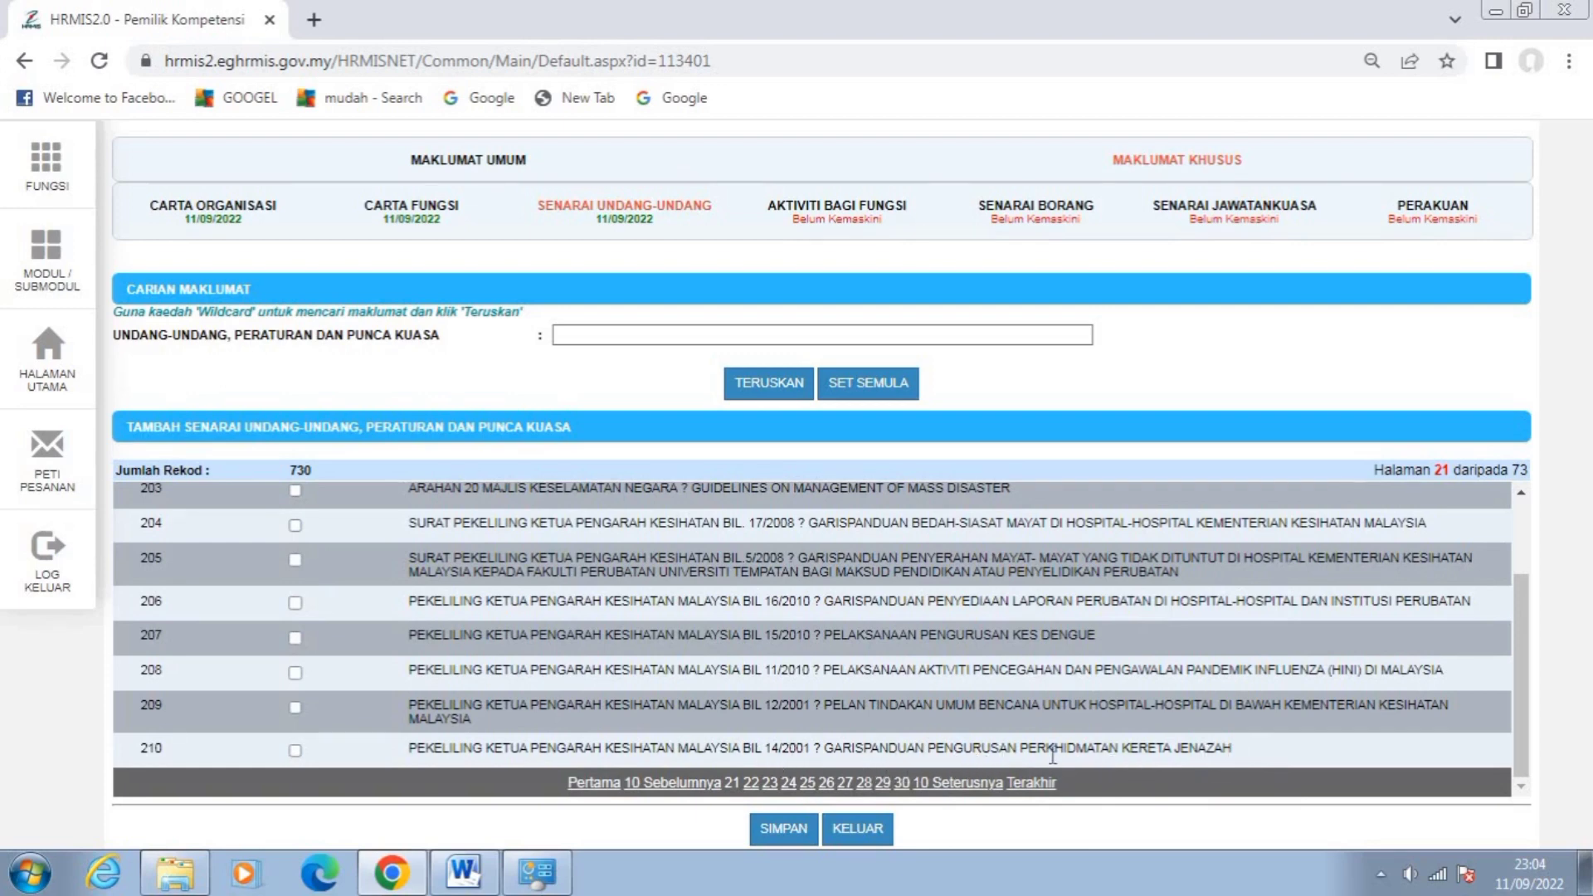
click(296, 751)
scroll(519, 694, up, 2)
scroll(519, 694, down, 2)
click(781, 830)
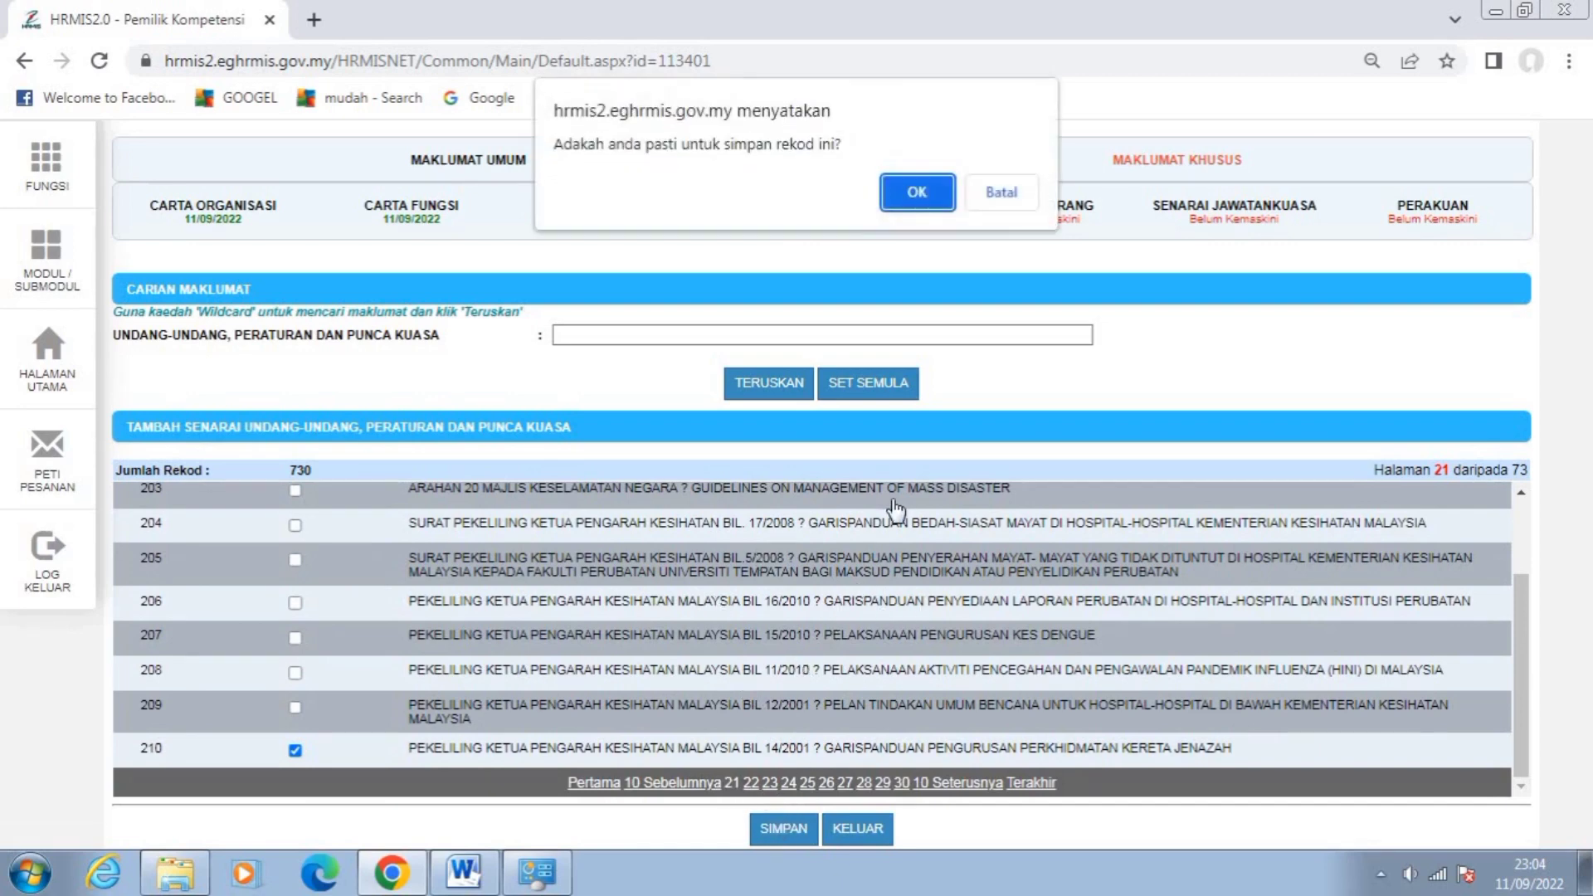
click(917, 193)
click(1005, 187)
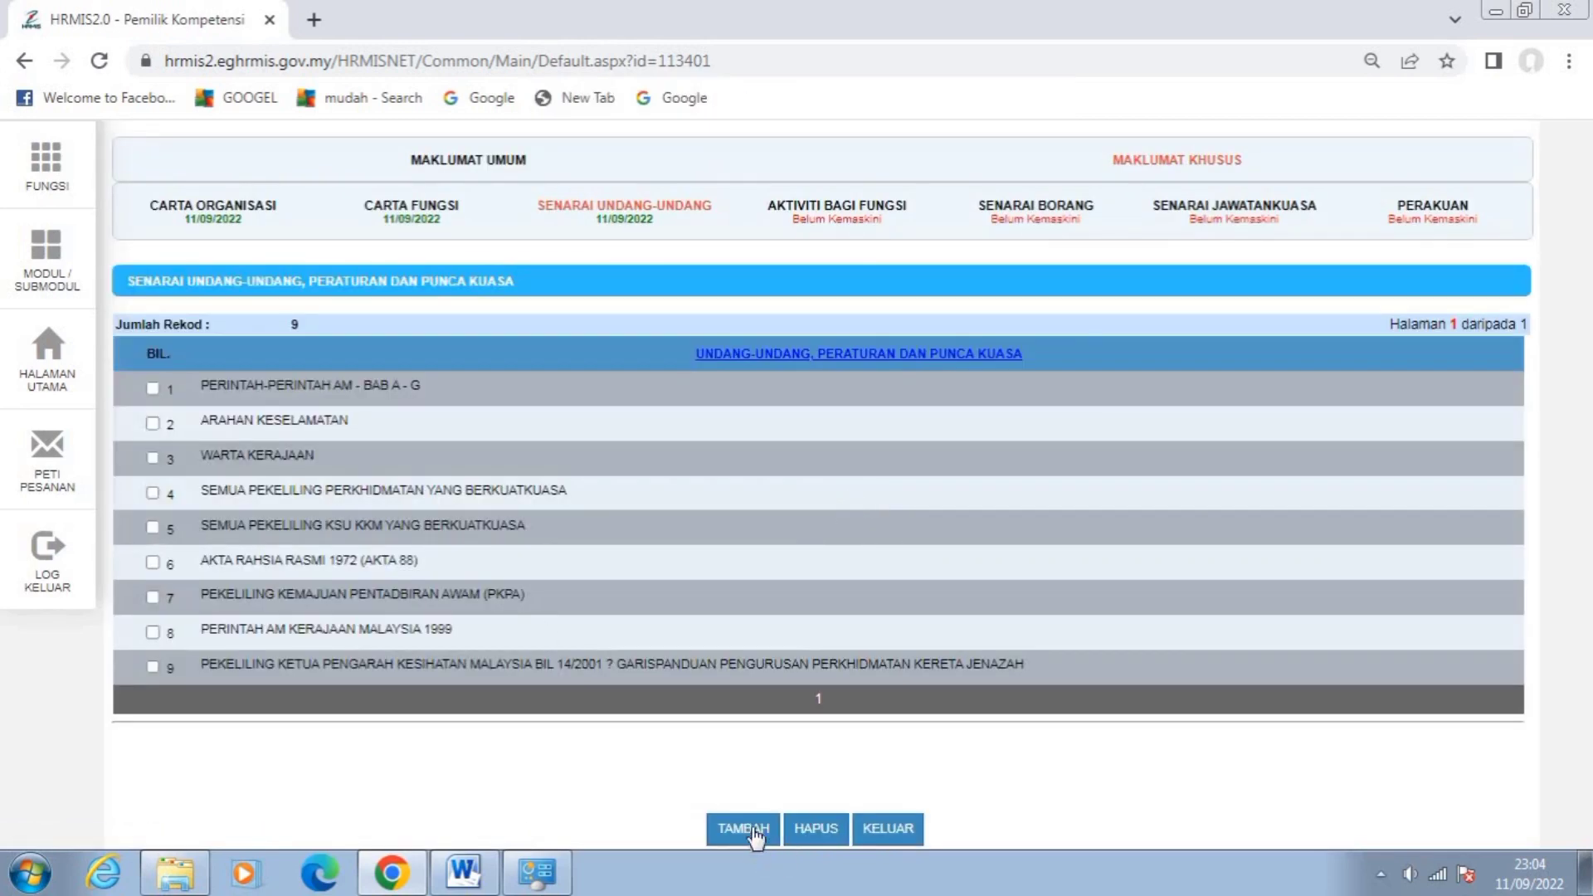
Reopen the list of laws for adding and go through pages 11 and 21 to the entries on page 31.
click(745, 825)
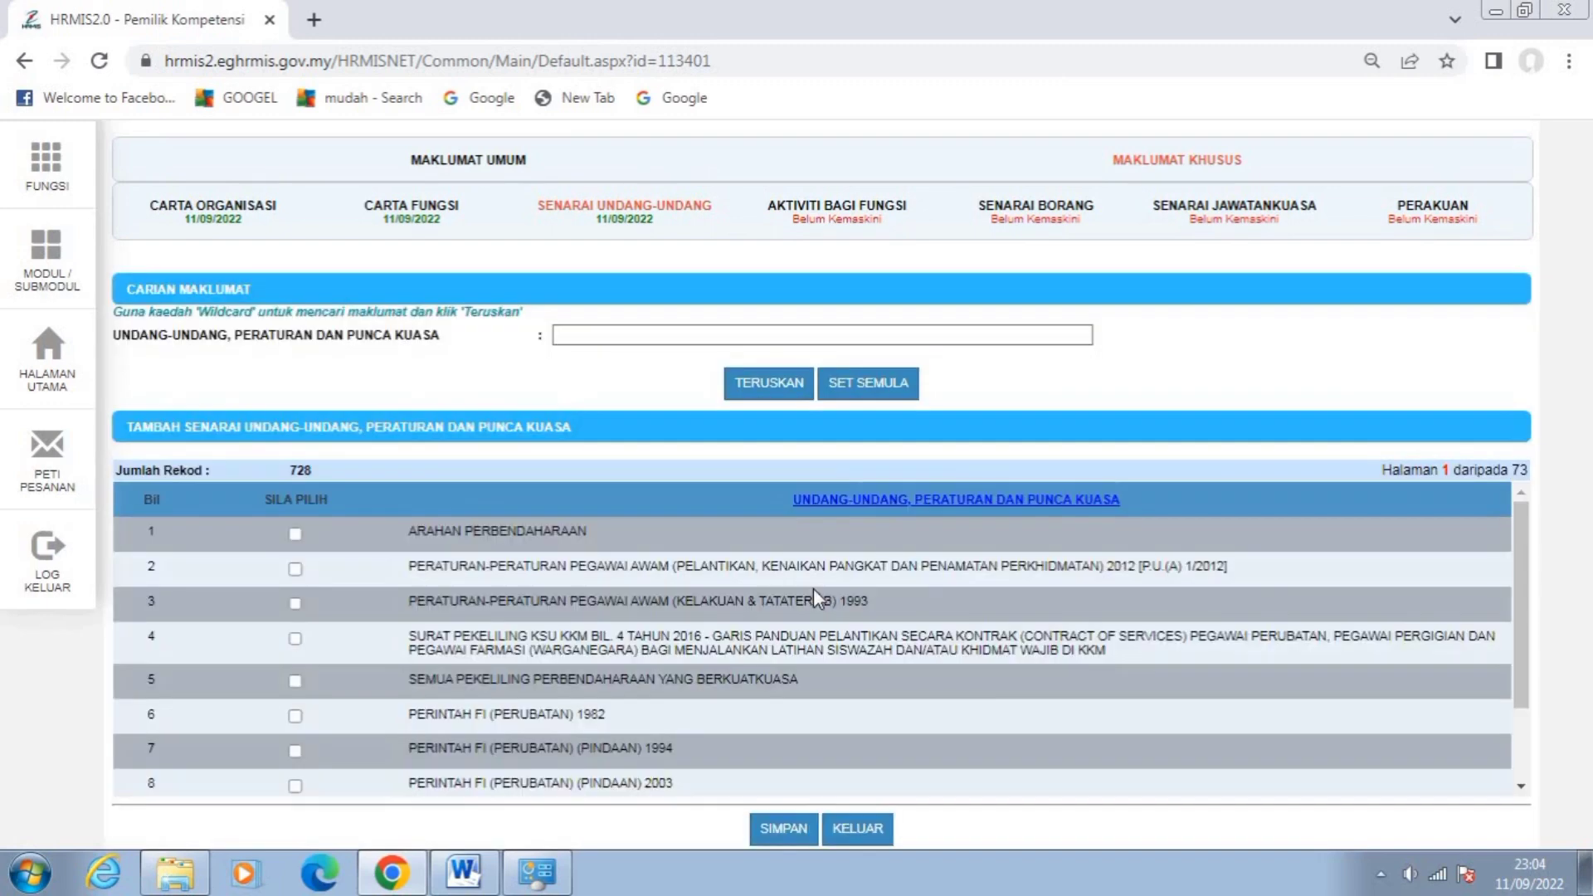
scroll(978, 686, down, 2)
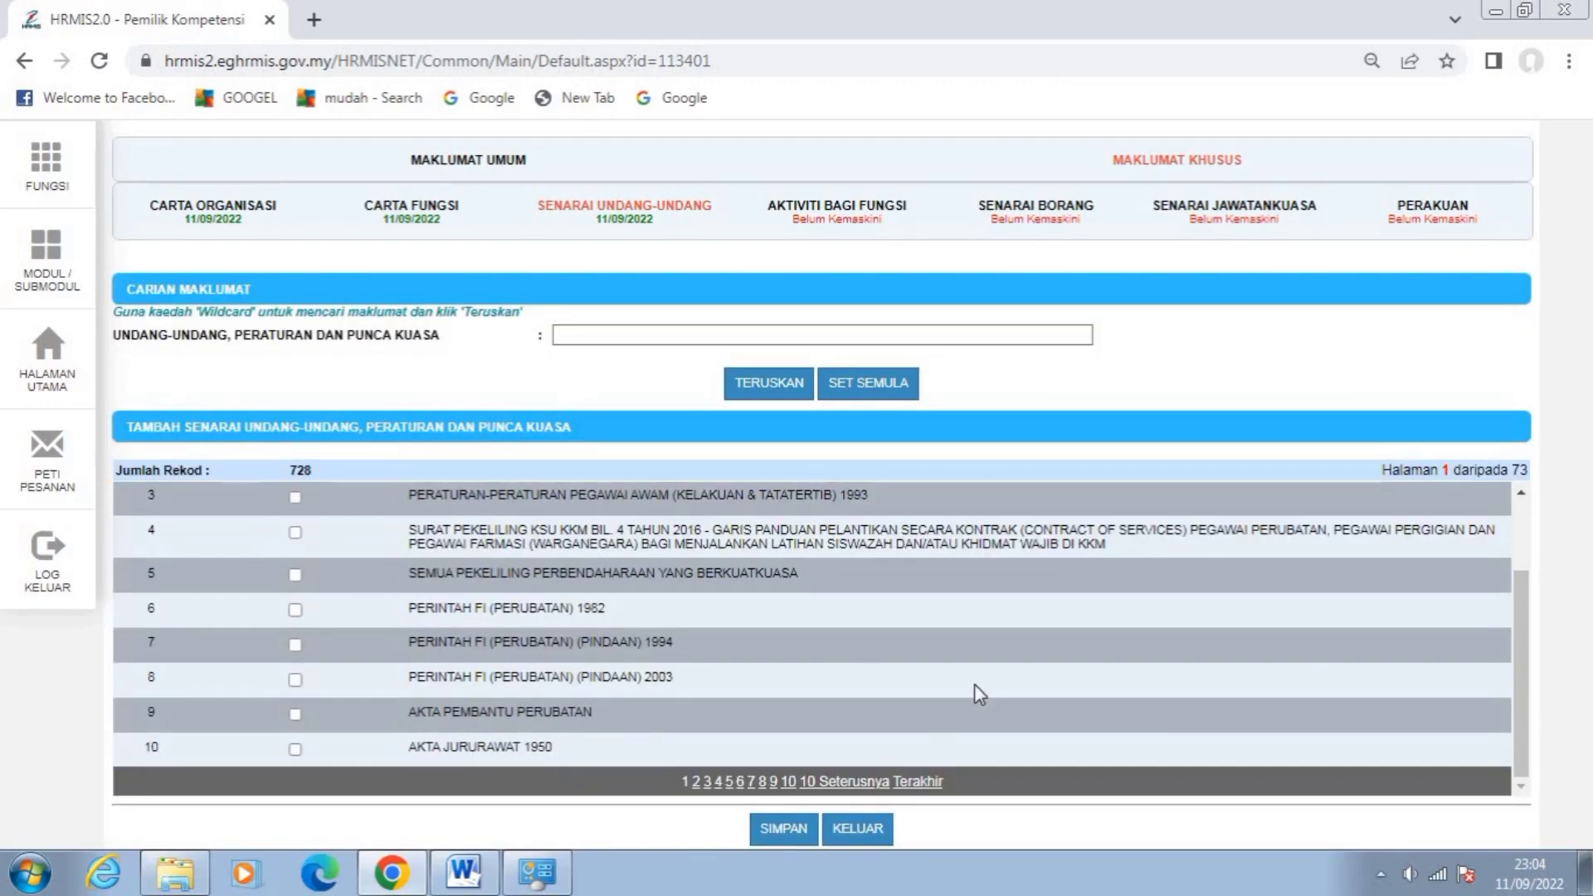
click(857, 782)
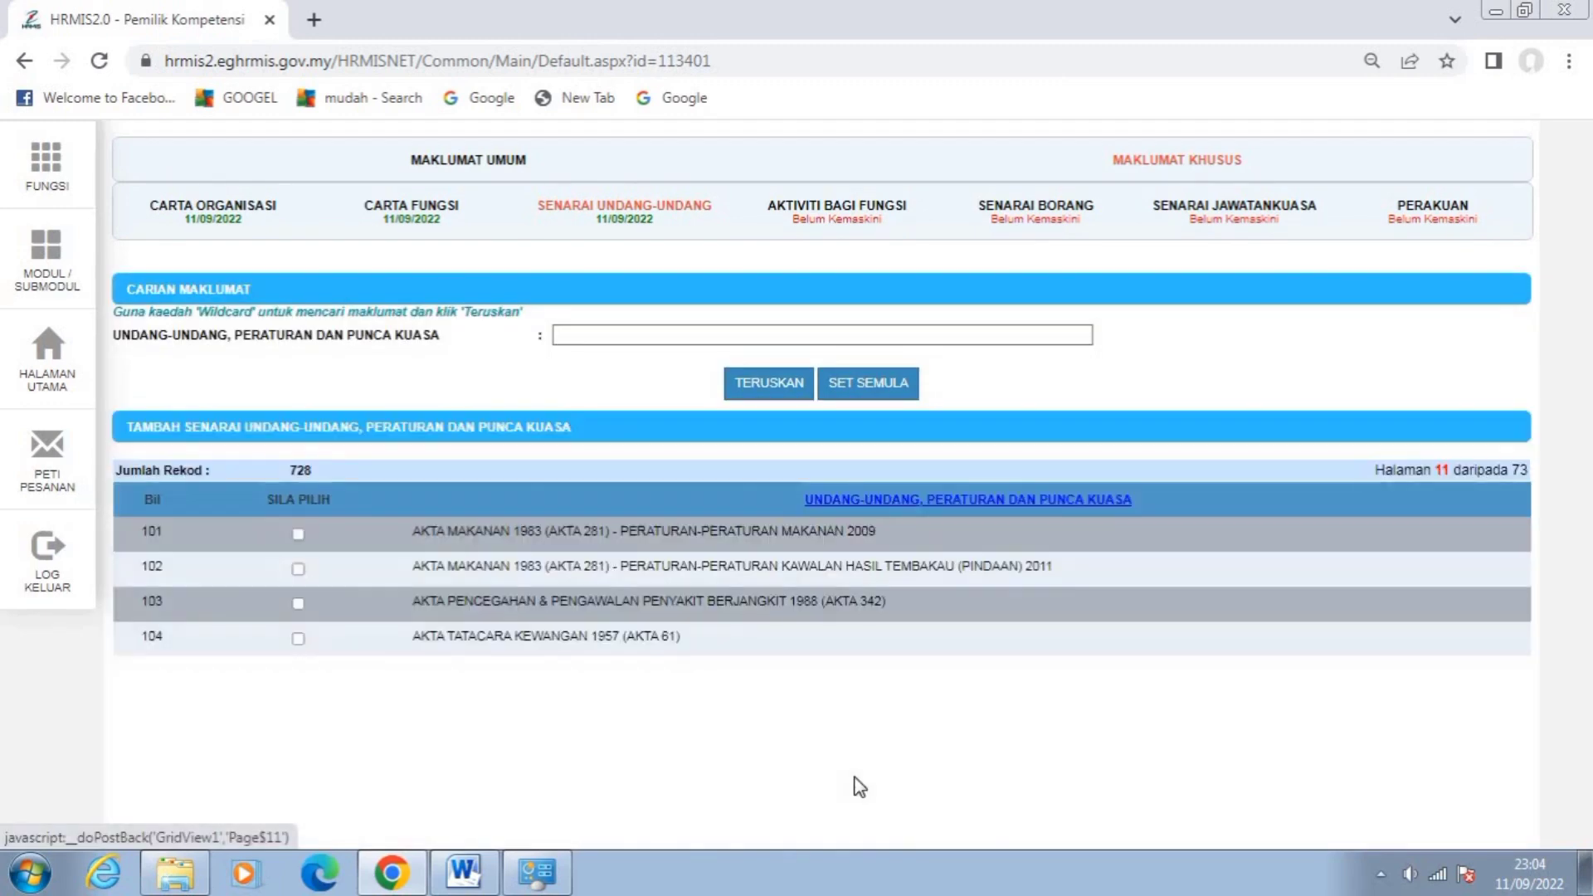
scroll(903, 669, down, 1)
scroll(903, 670, down, 1)
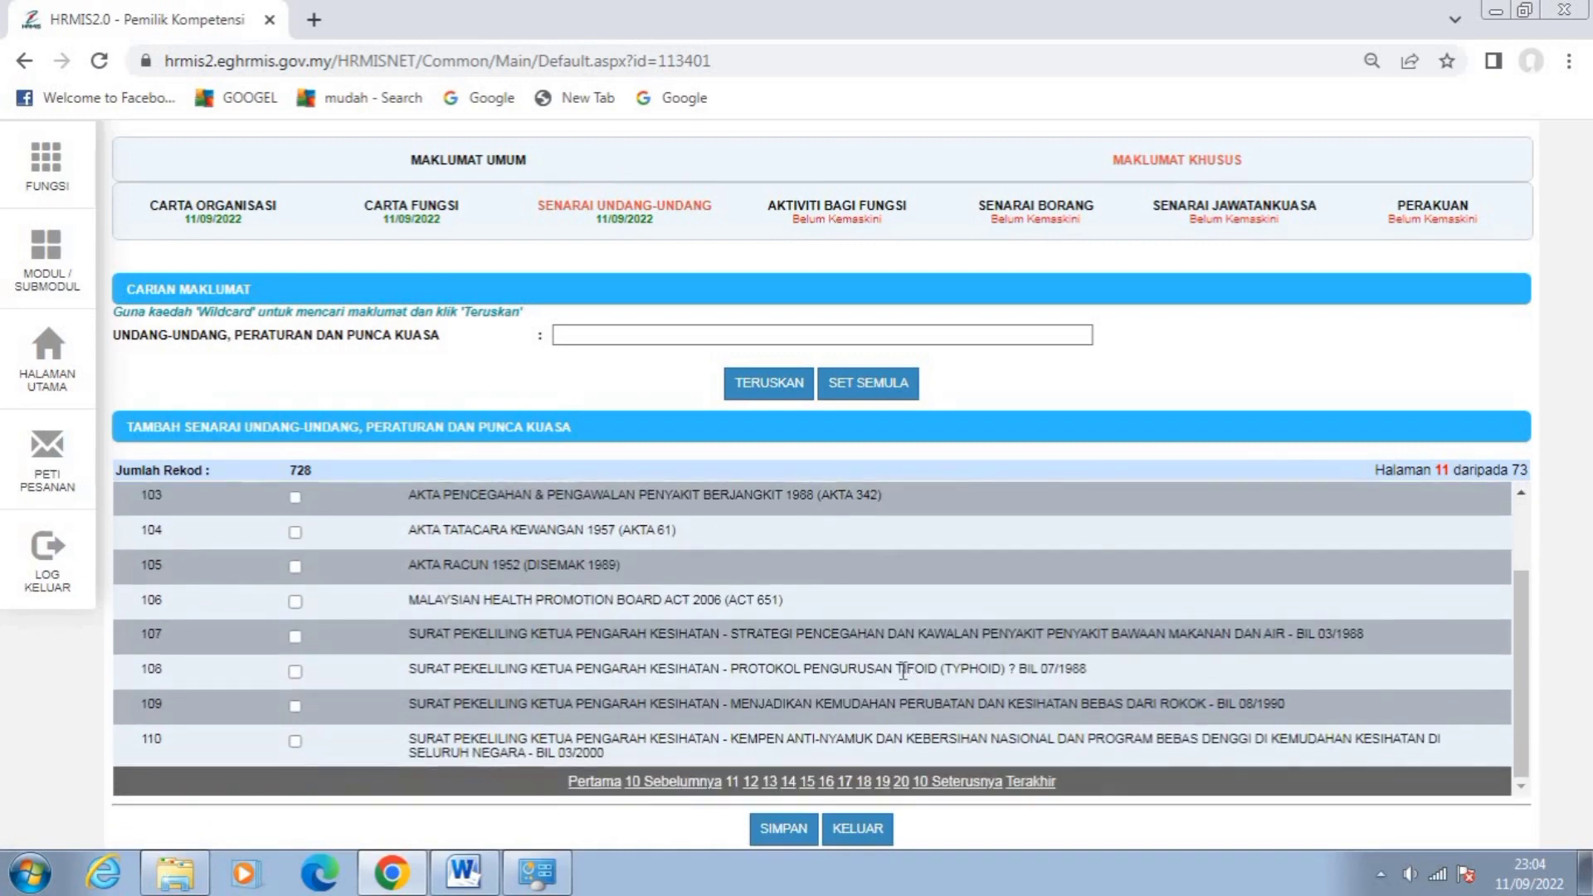
click(962, 783)
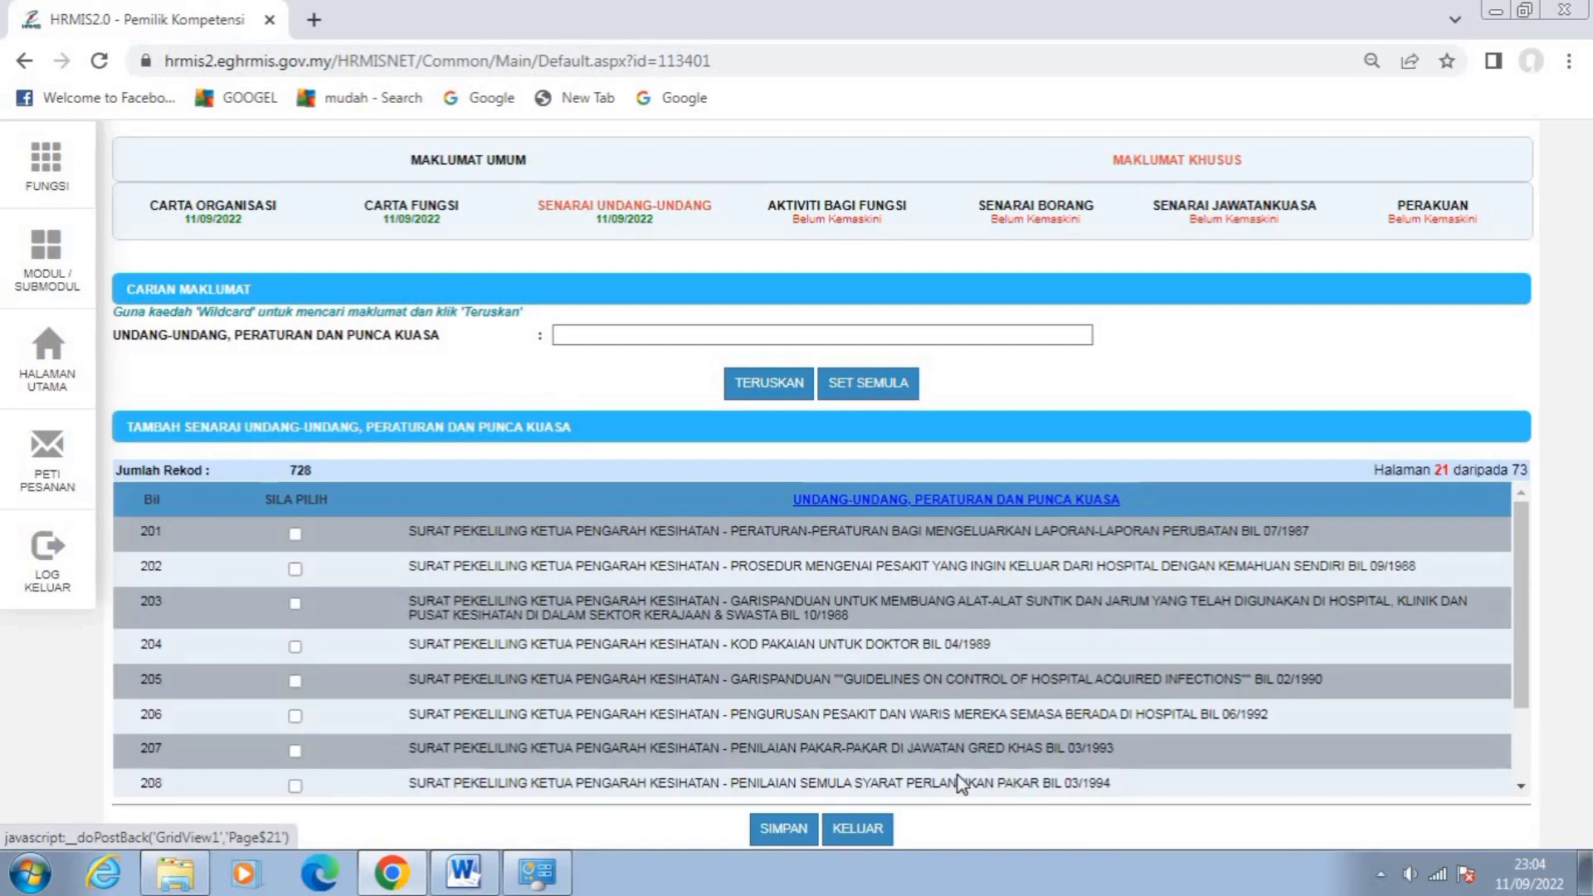
scroll(958, 755, down, 2)
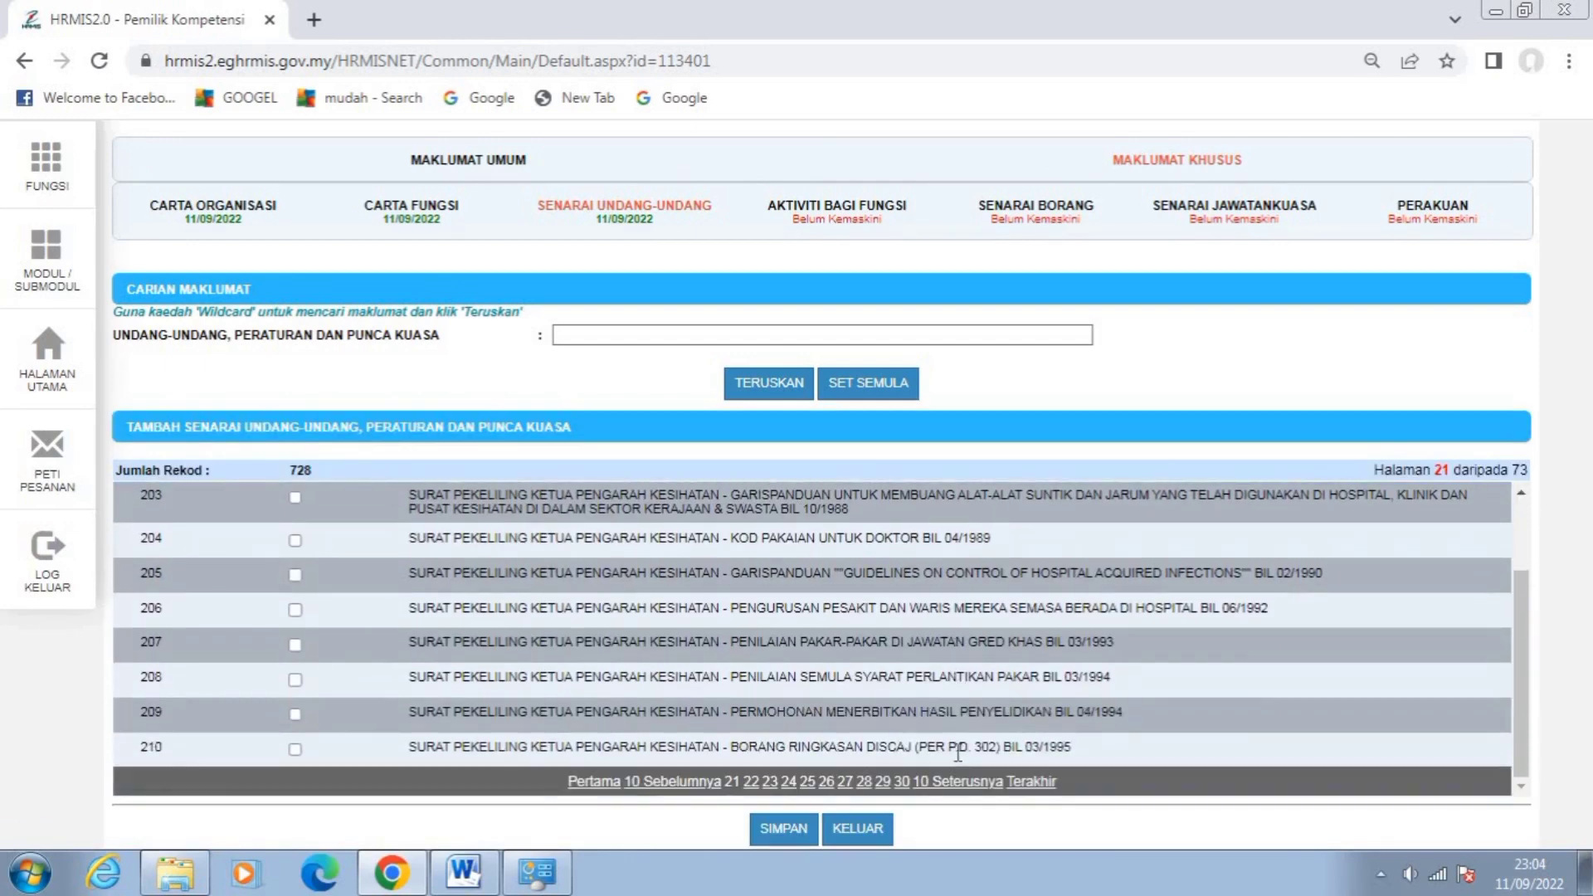
scroll(958, 751, up, 2)
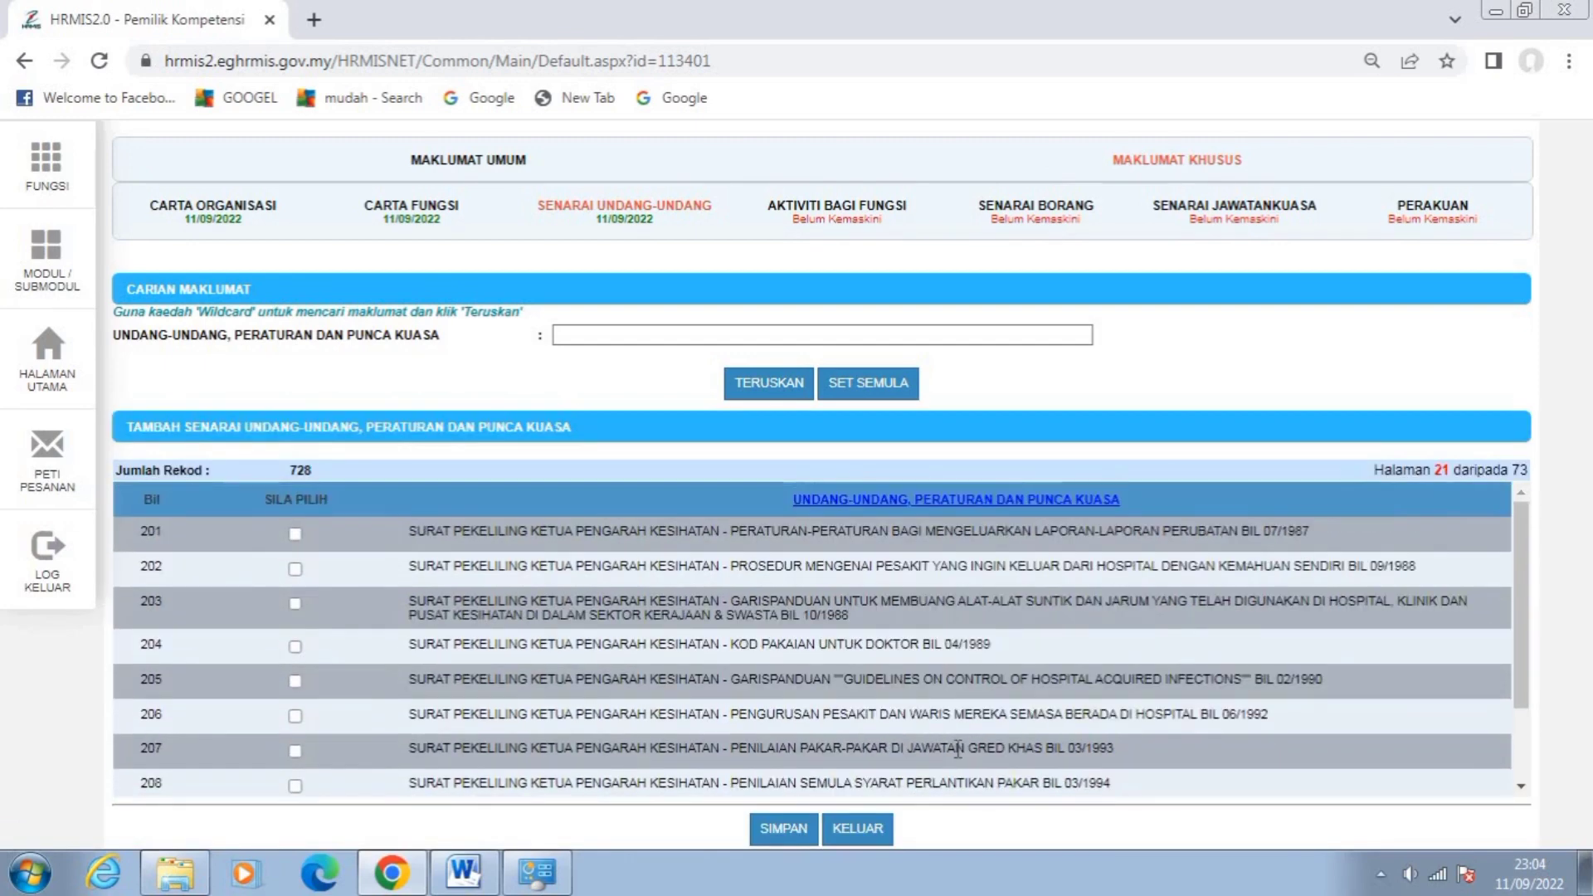
scroll(959, 749, down, 2)
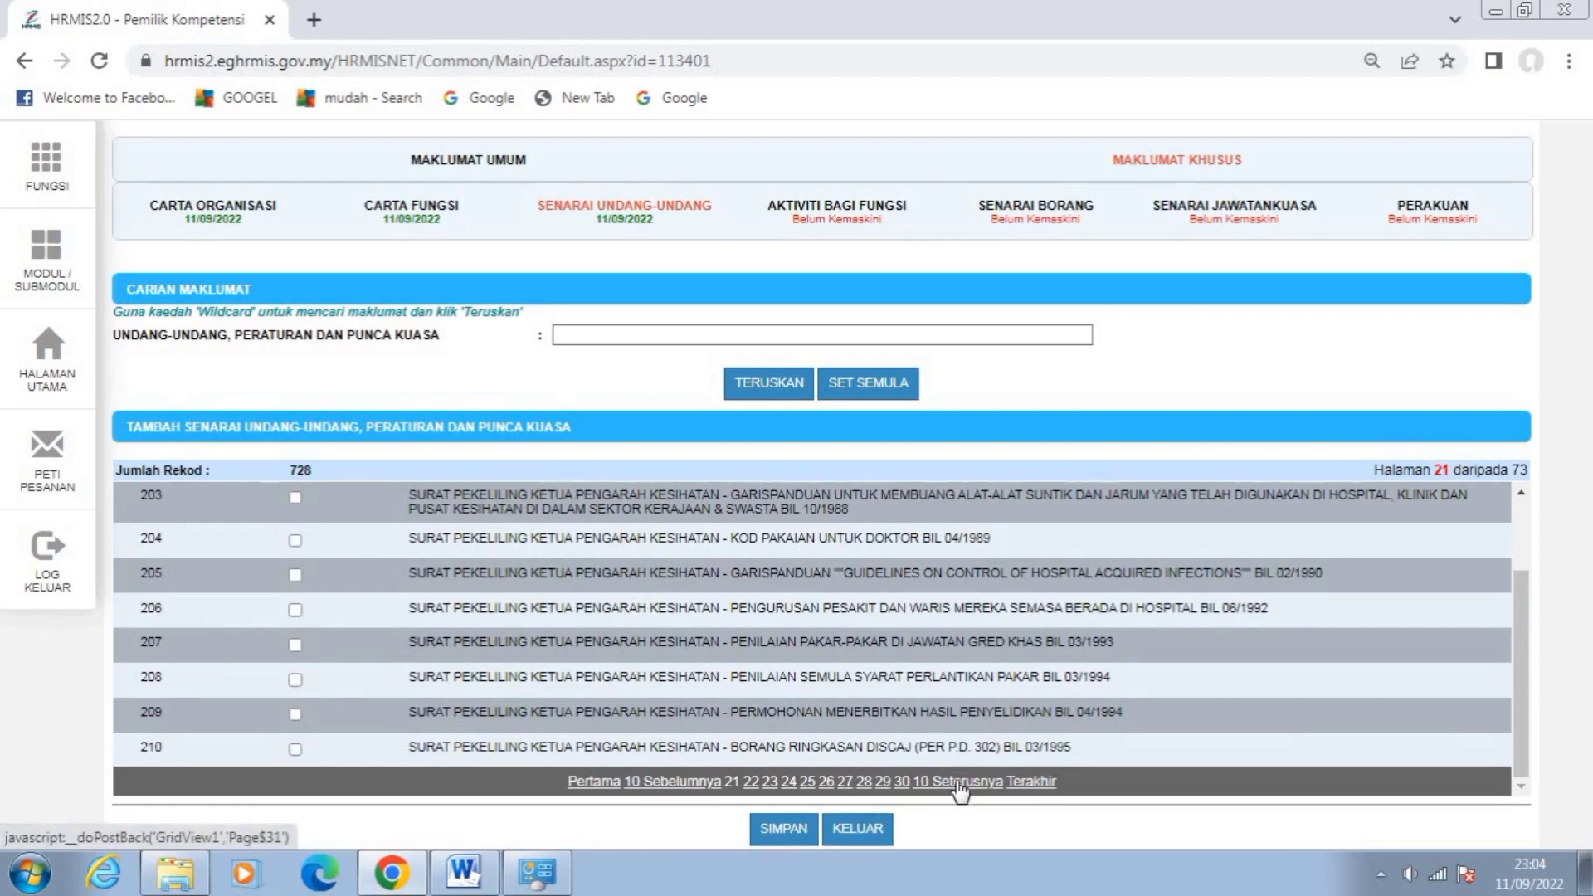
click(961, 783)
scroll(950, 647, down, 2)
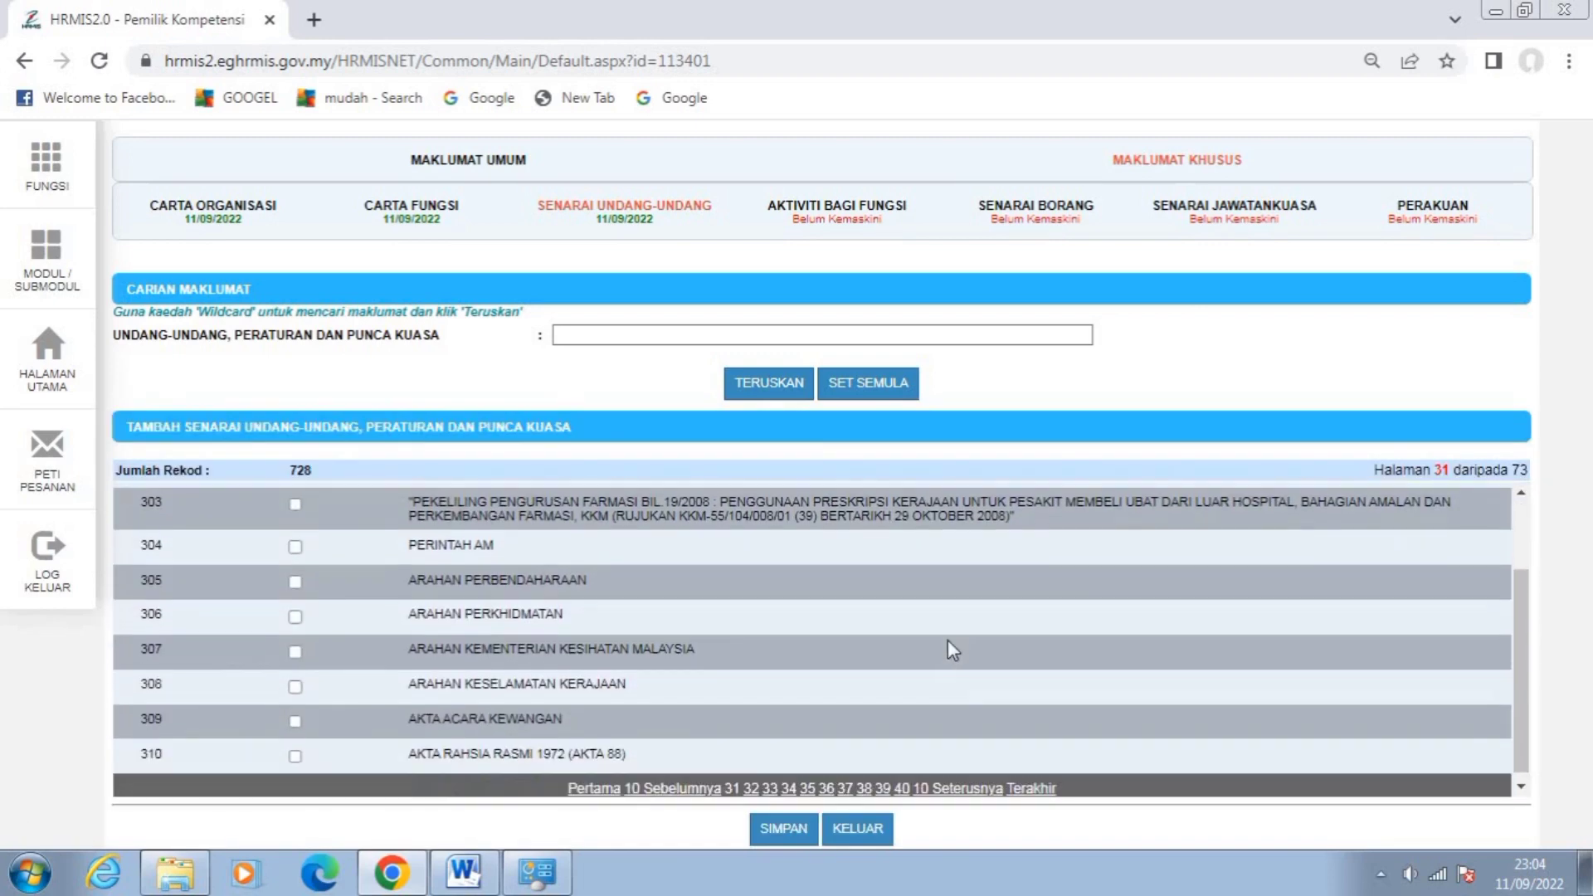
scroll(947, 639, down, 1)
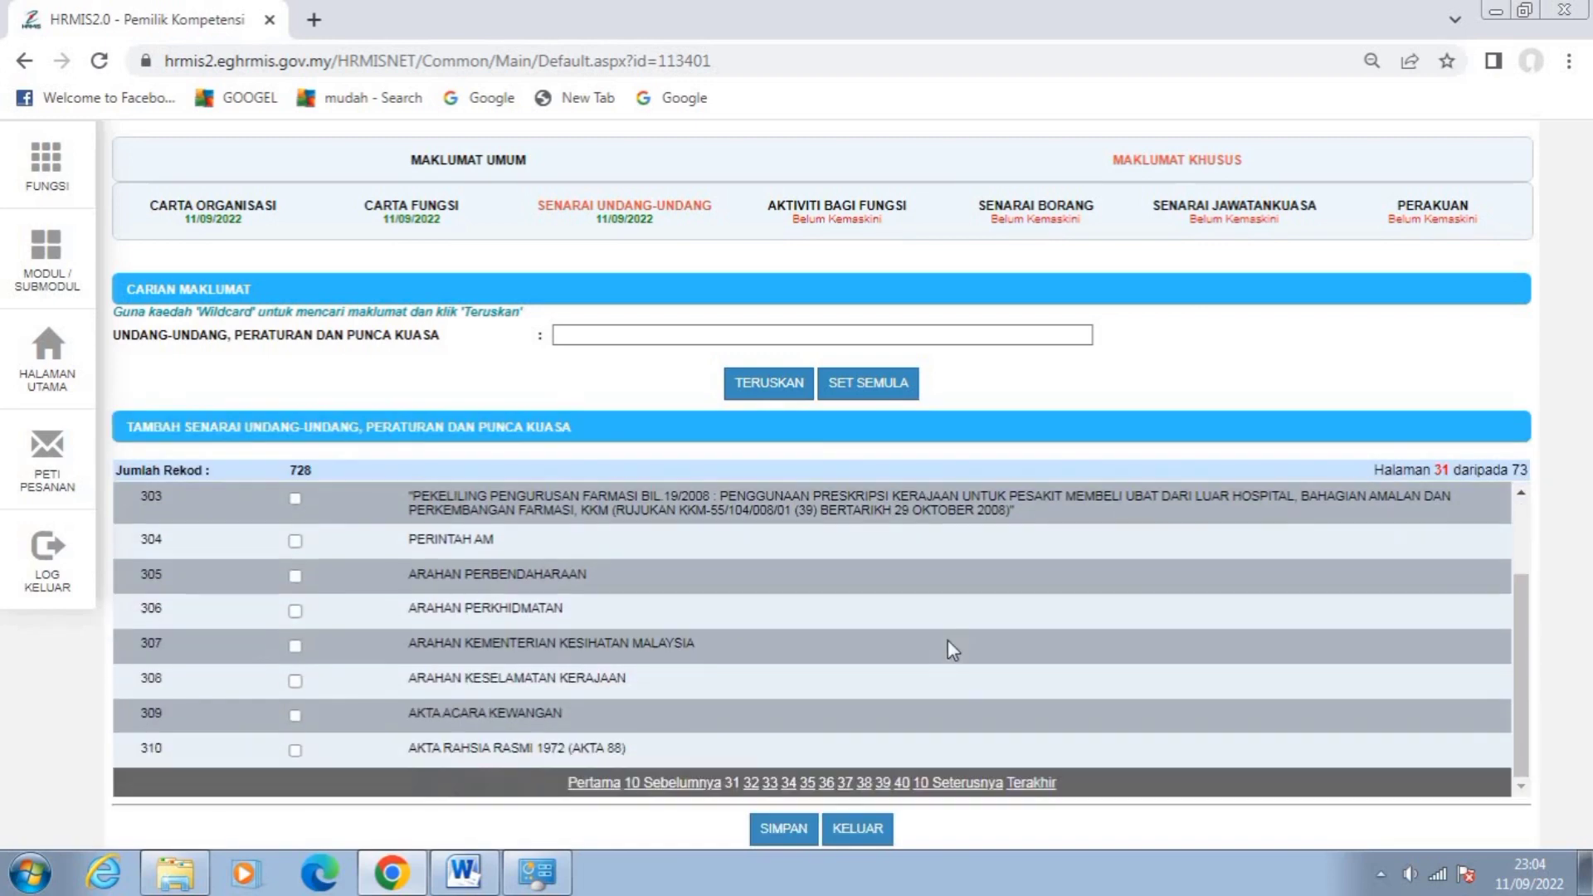
Select PERINTAH AM, ARAHAN PERKHIDMATAN, ARAHAN KEMENTERIAN KESIHATAN MALAYSIA and ARAHAN KESELAMATAN KERAJAAN, and save them to Senarai Undang-Undang.
click(295, 541)
click(294, 611)
click(294, 681)
scroll(537, 741, up, 2)
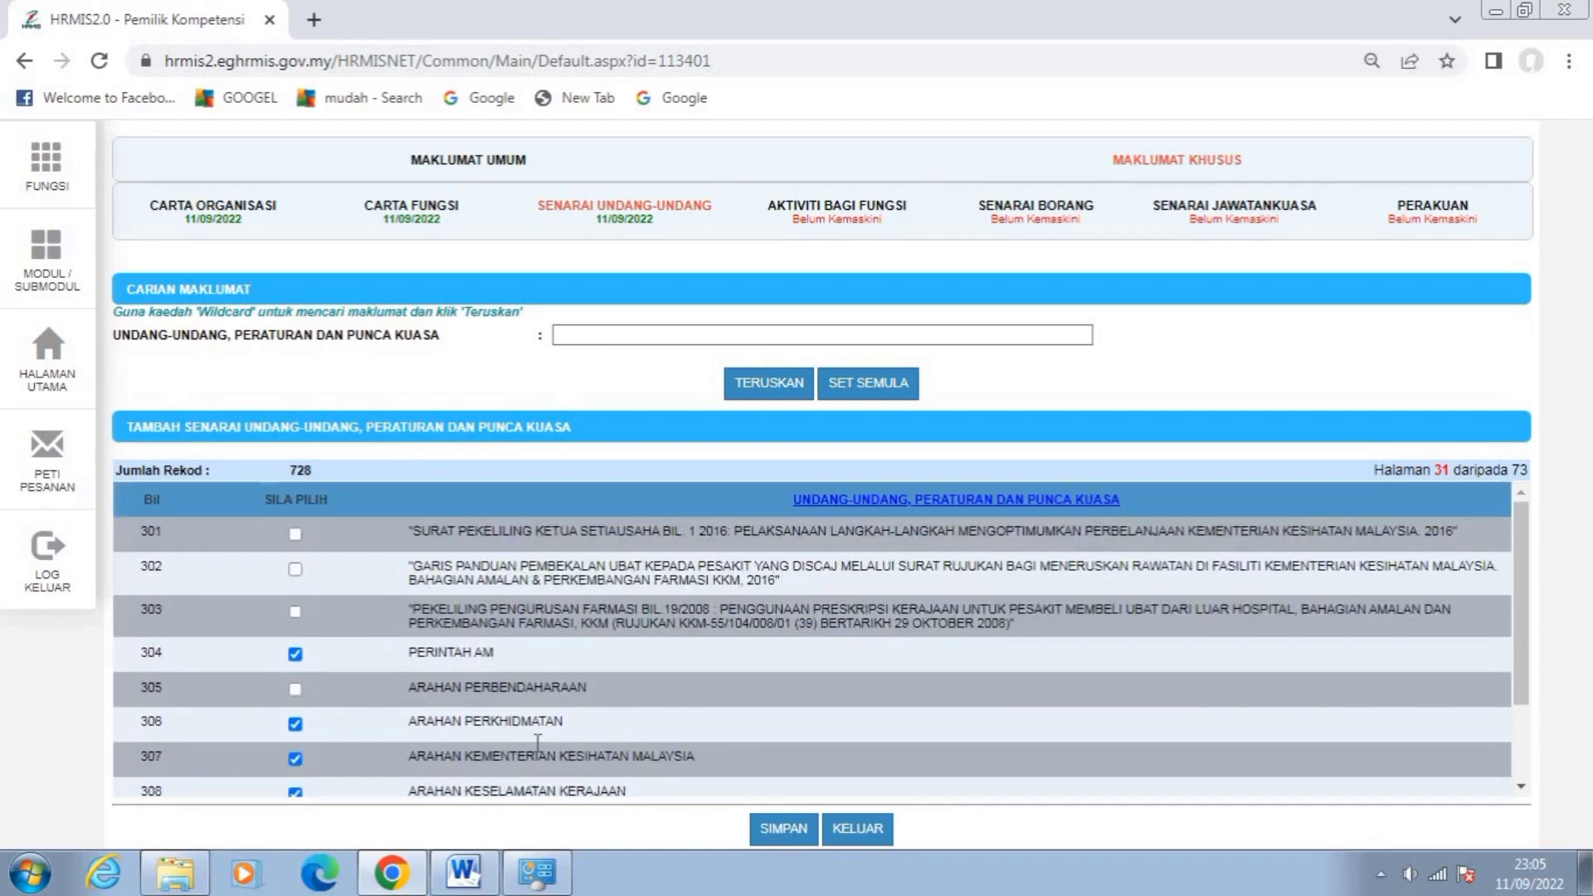
click(779, 828)
click(914, 190)
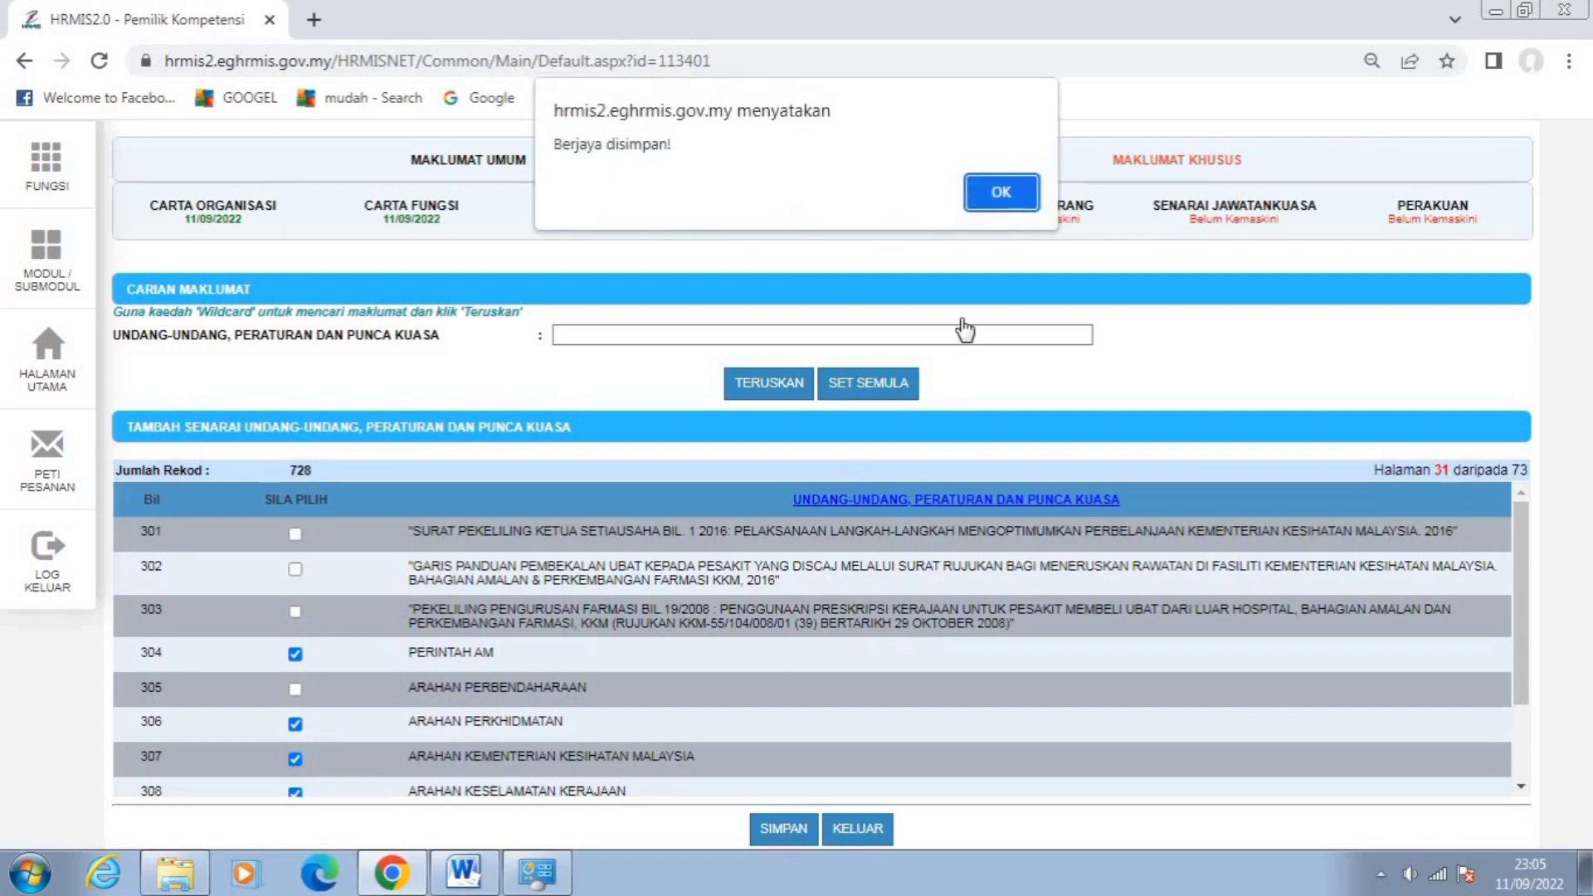
click(1001, 192)
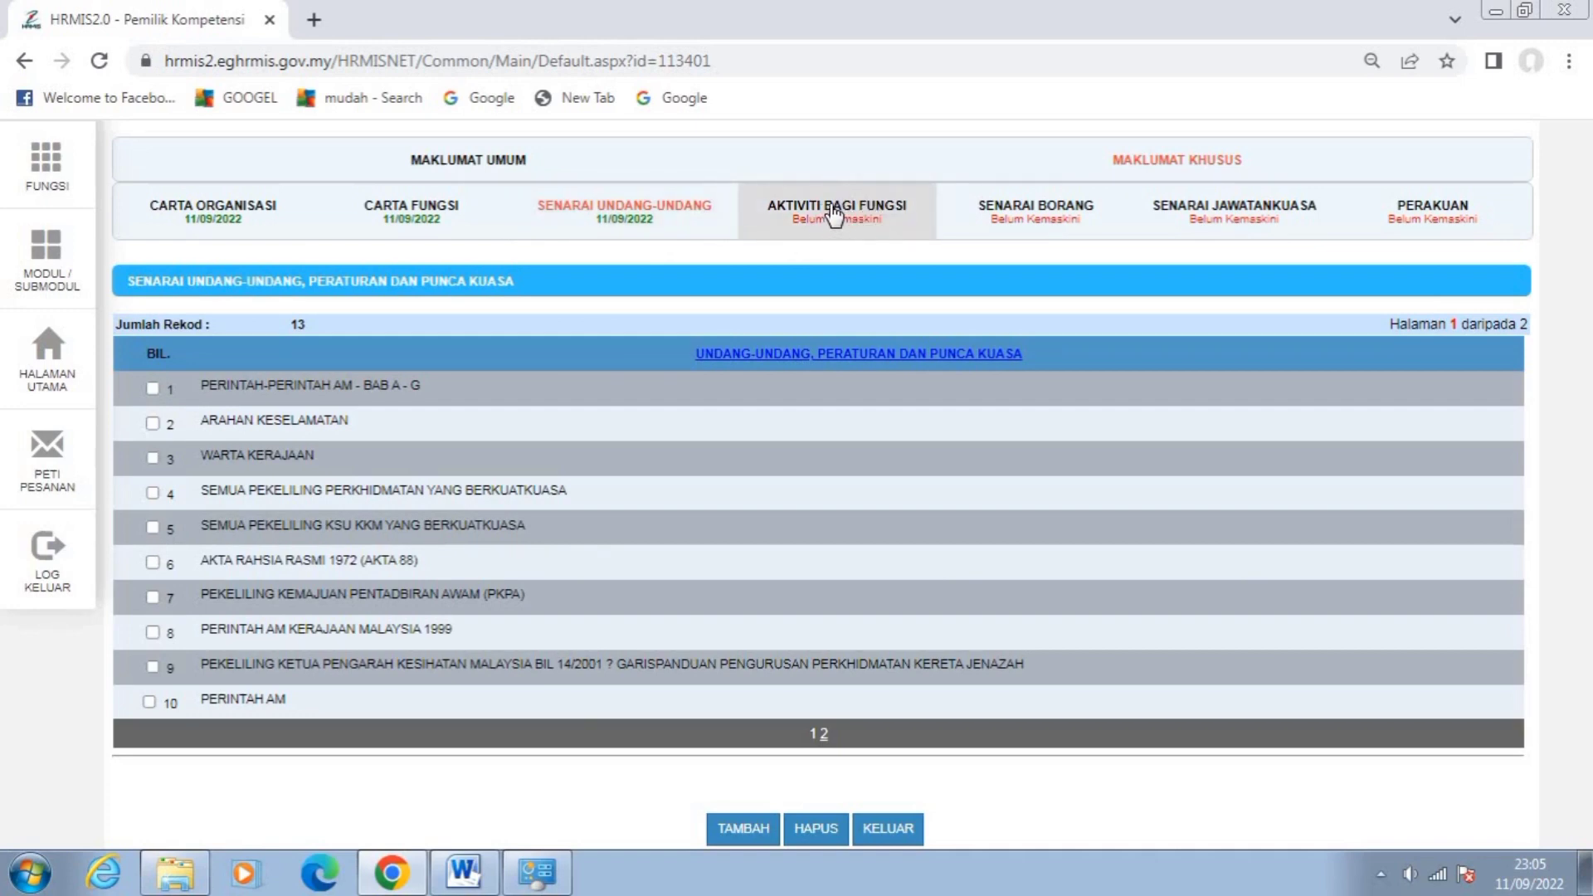
Add BORANG PERMOHONAN MYATTENDANCE and BORANG PEMILIHAN WAKTU KERJA BERPERINGKAT HSNZ to Senarai Borang and save the records.
click(1041, 221)
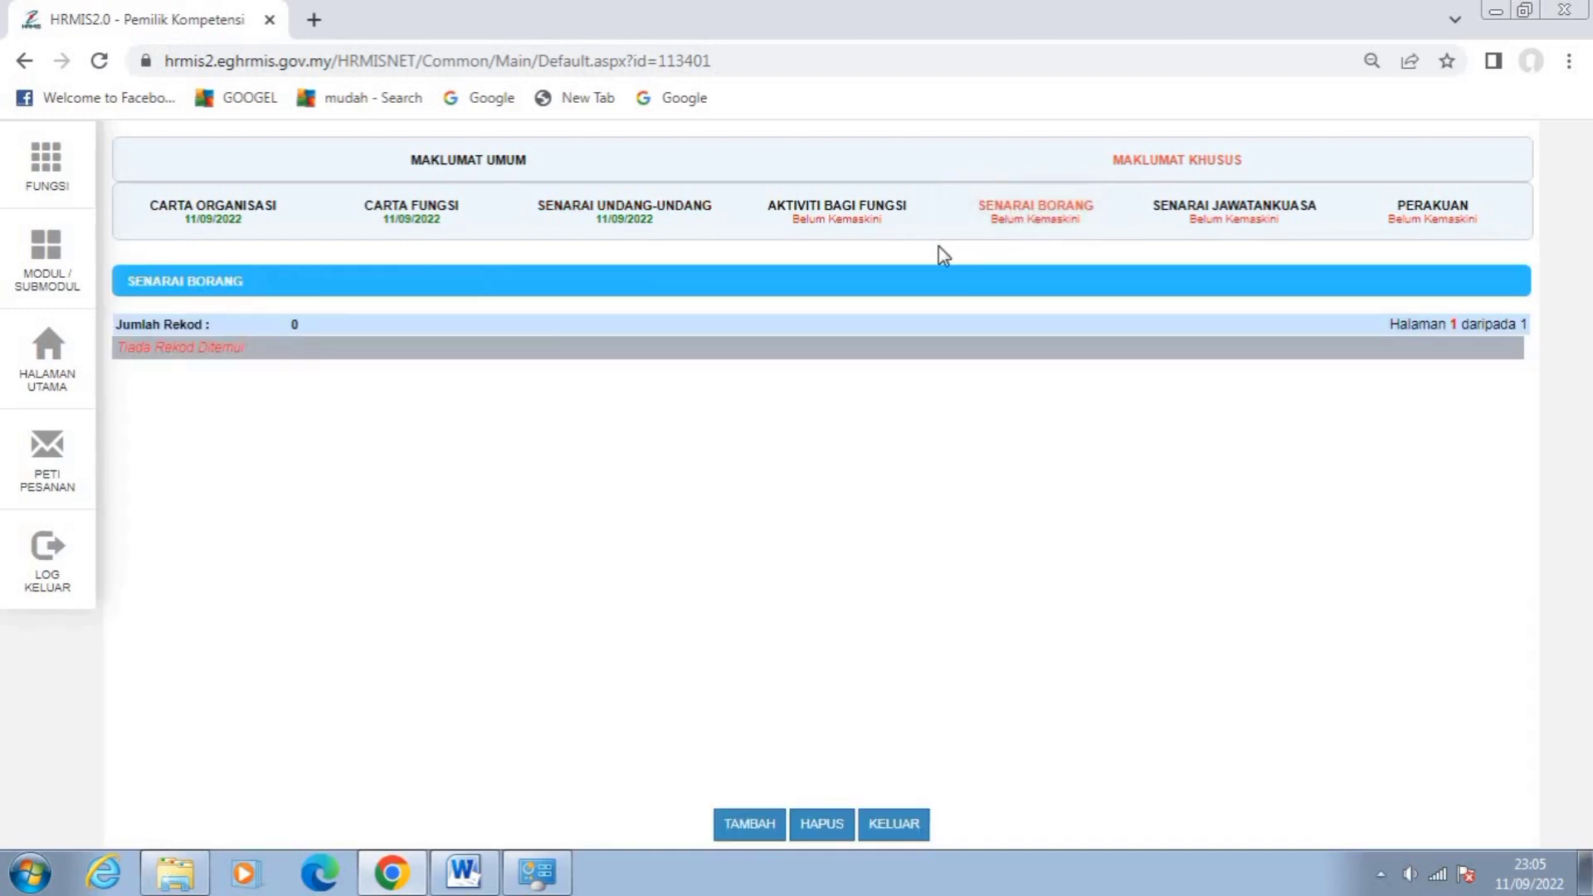
click(744, 827)
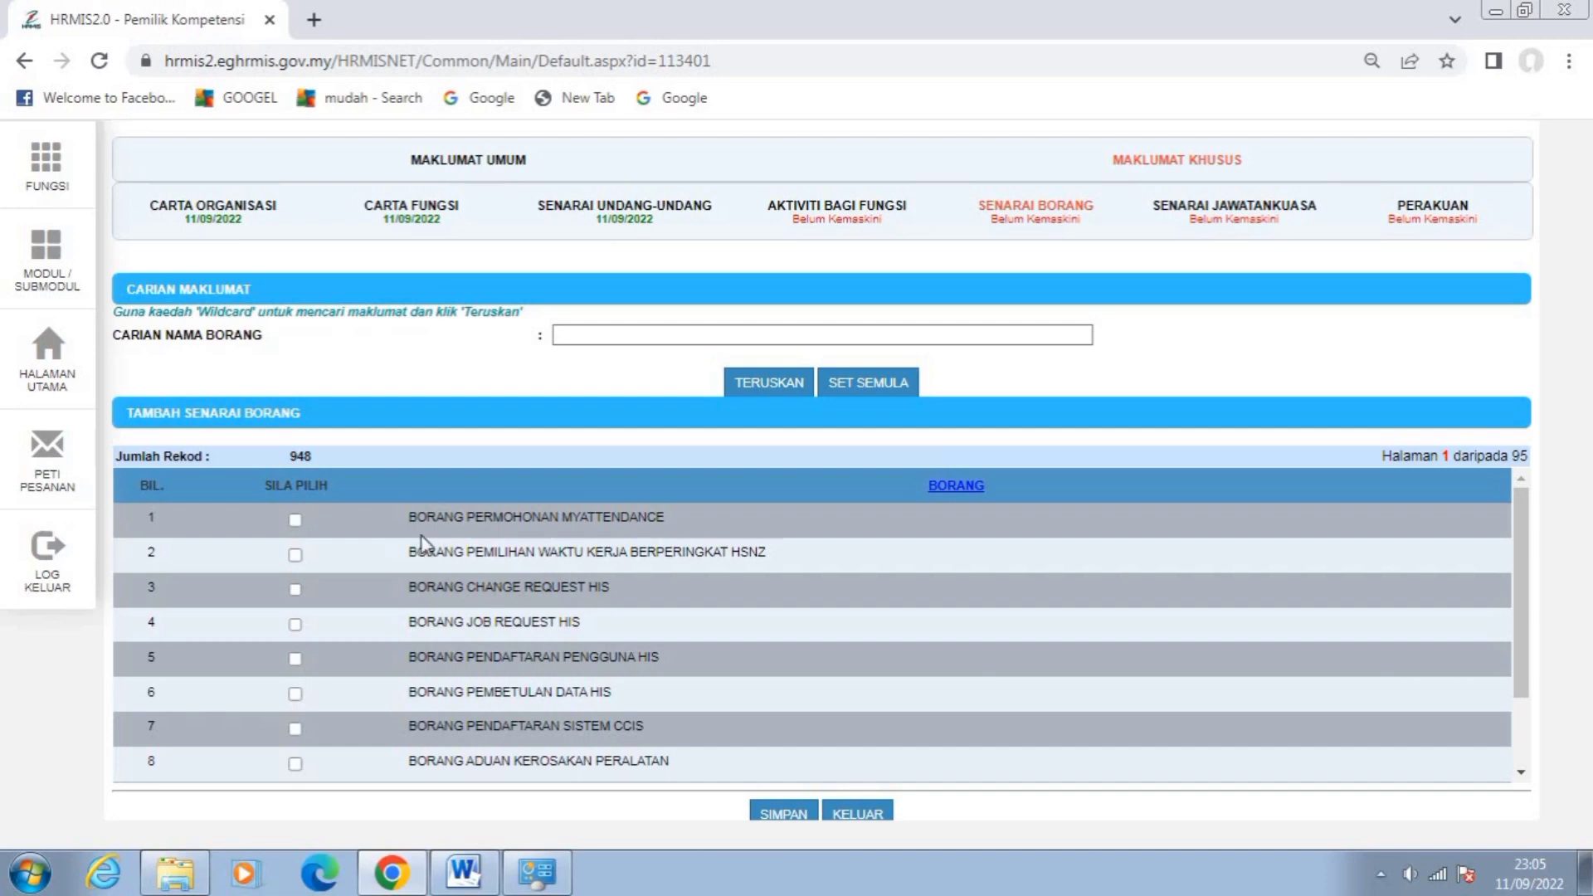
click(295, 521)
click(295, 554)
scroll(554, 618, down, 2)
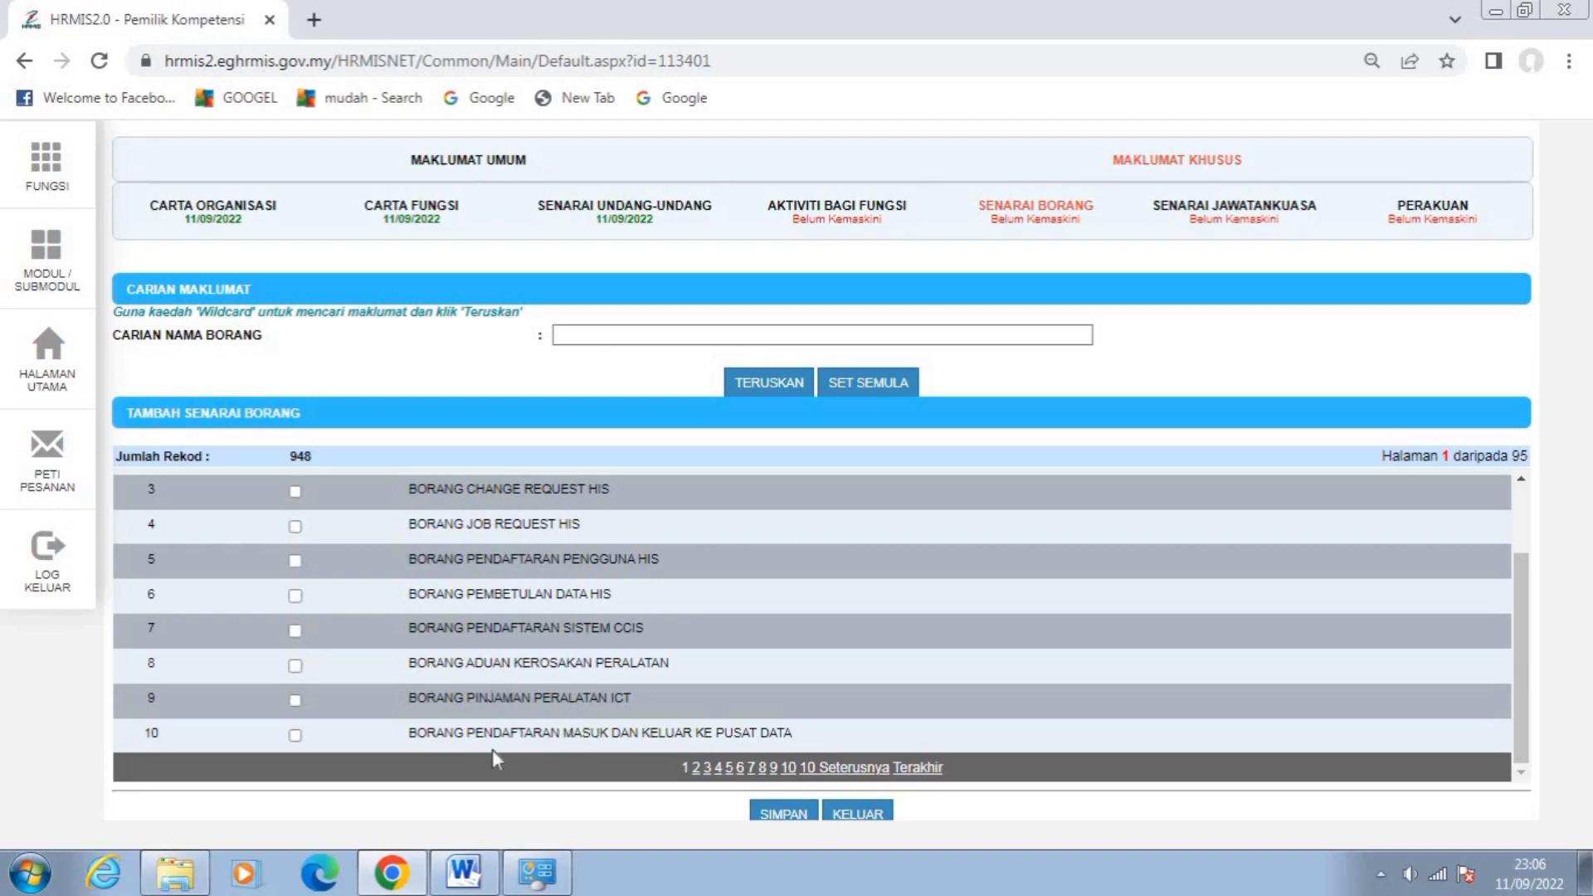
click(784, 813)
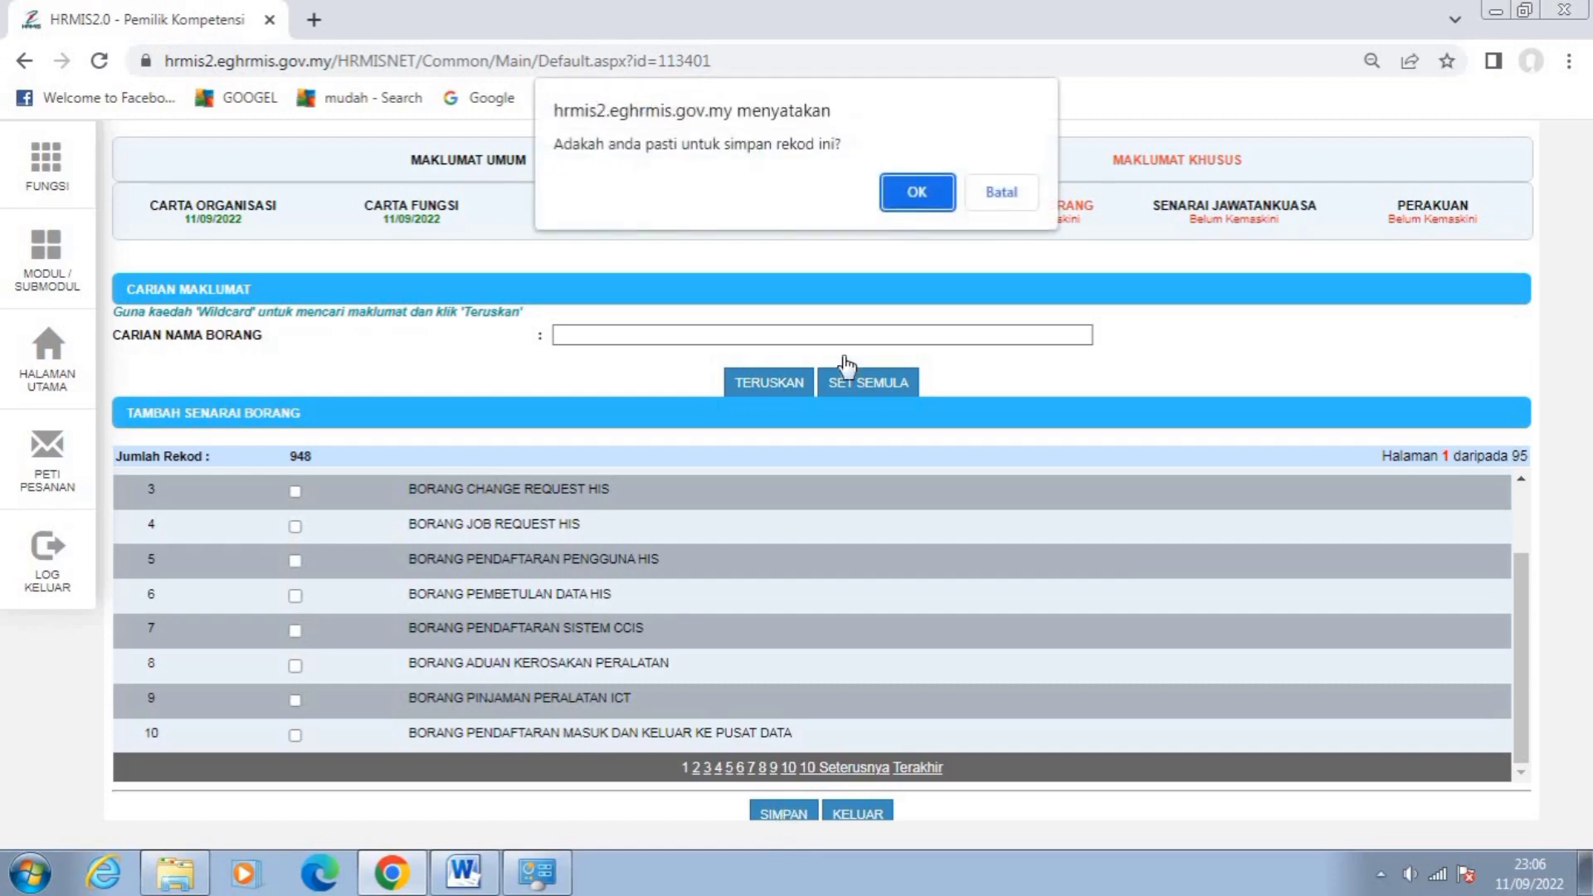
click(921, 196)
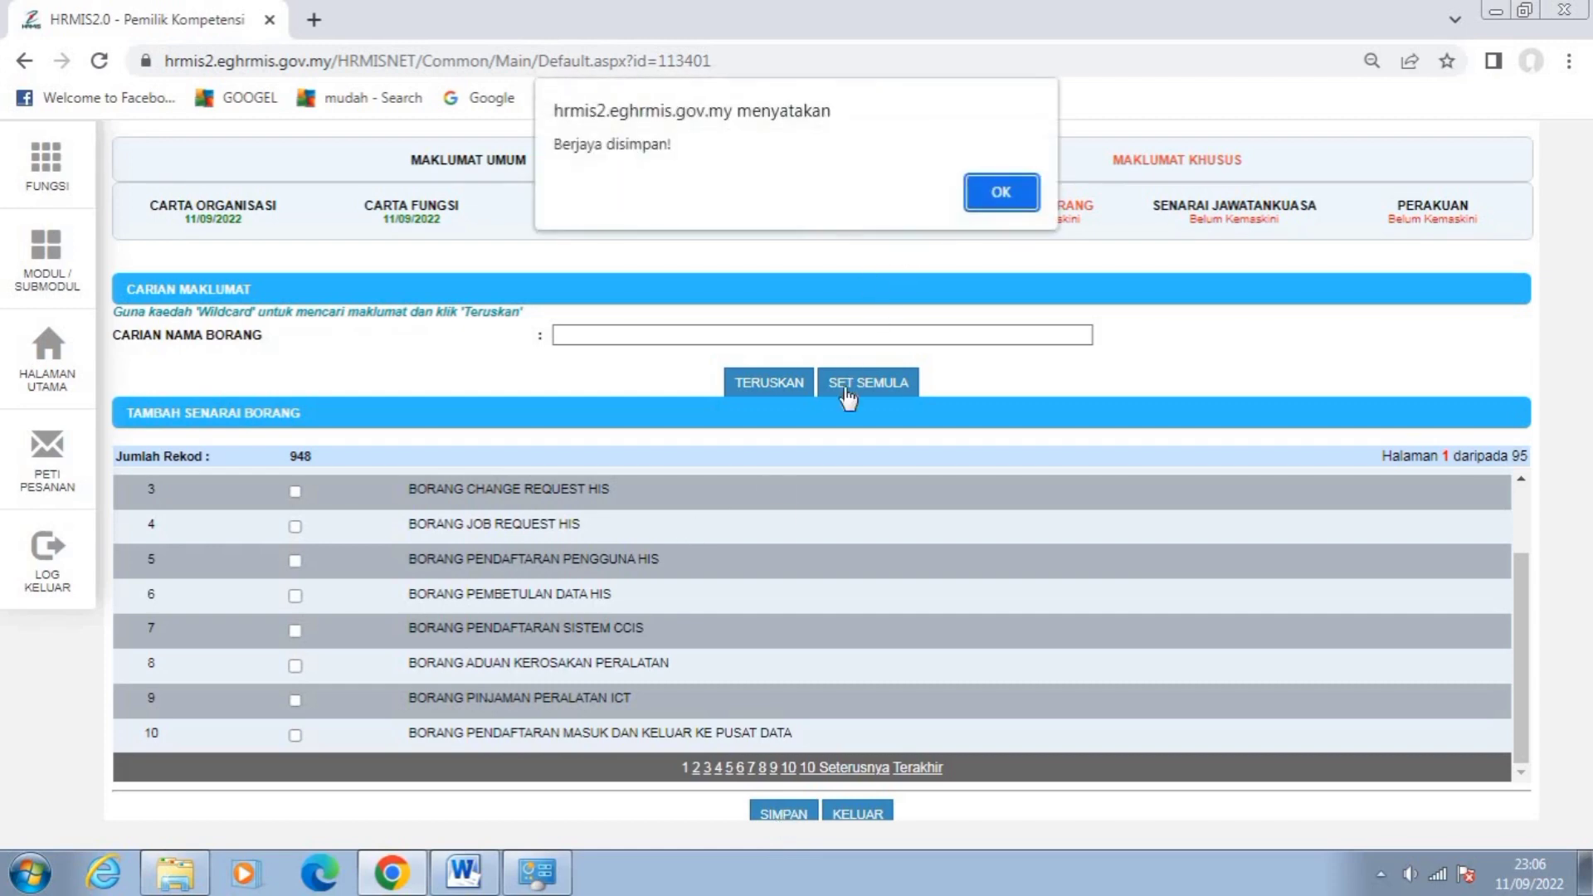
click(1003, 192)
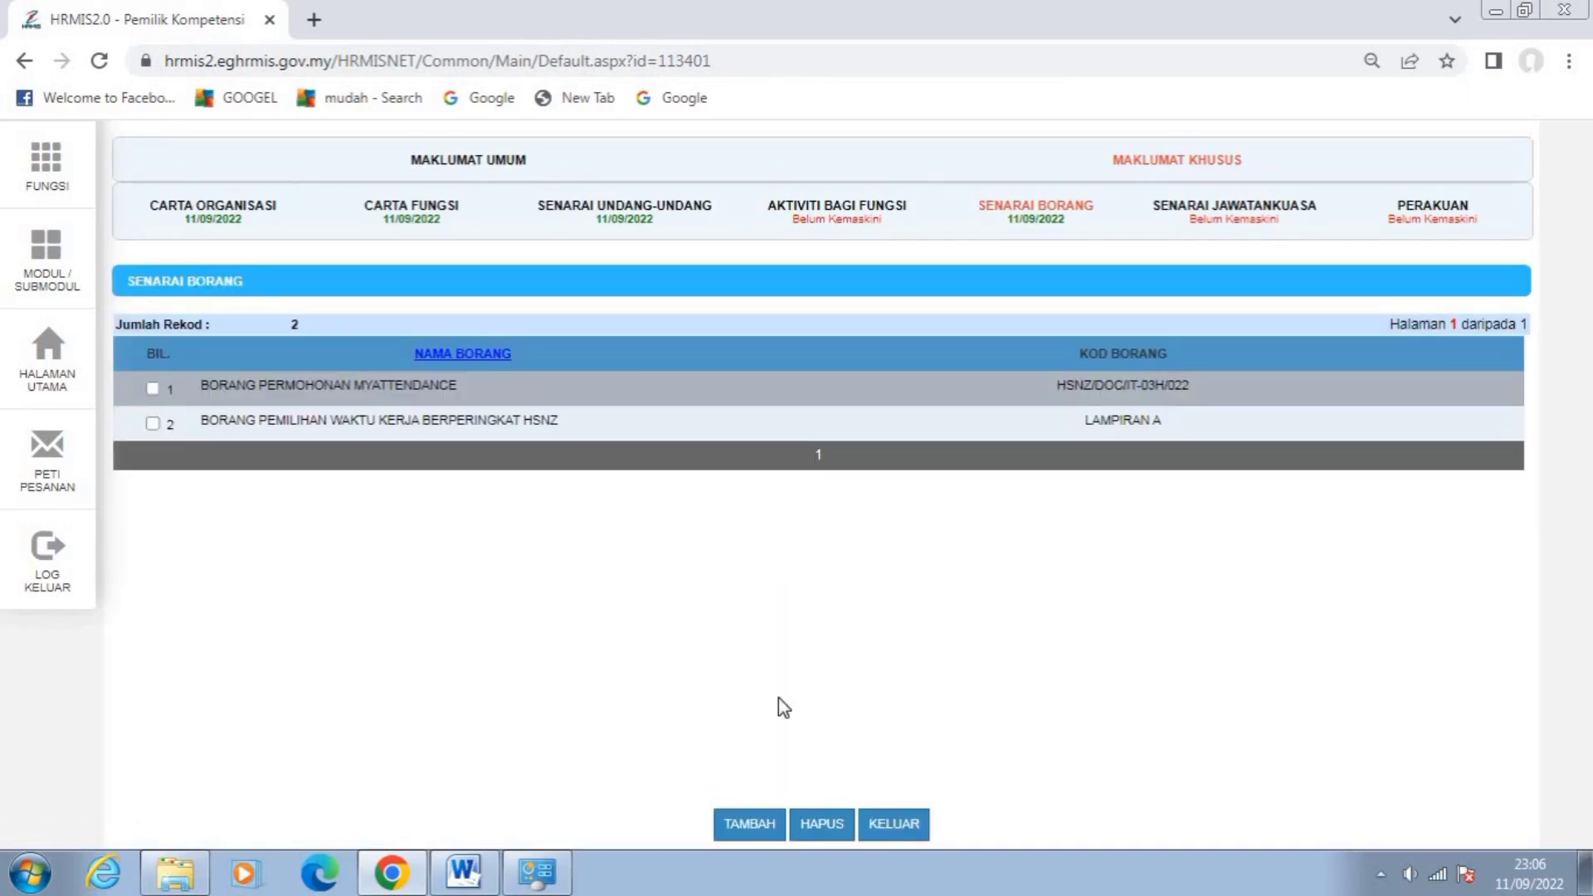
Add BORANG PEMERIKSAAN KESIHATAN BAGI PEGAWAI PERKHIDMATAN AWAM HSNZ, KKM BORANG SARINGAN TB and BORANG LAPOR DIRI from page 11 to Senarai Borang and save.
click(742, 817)
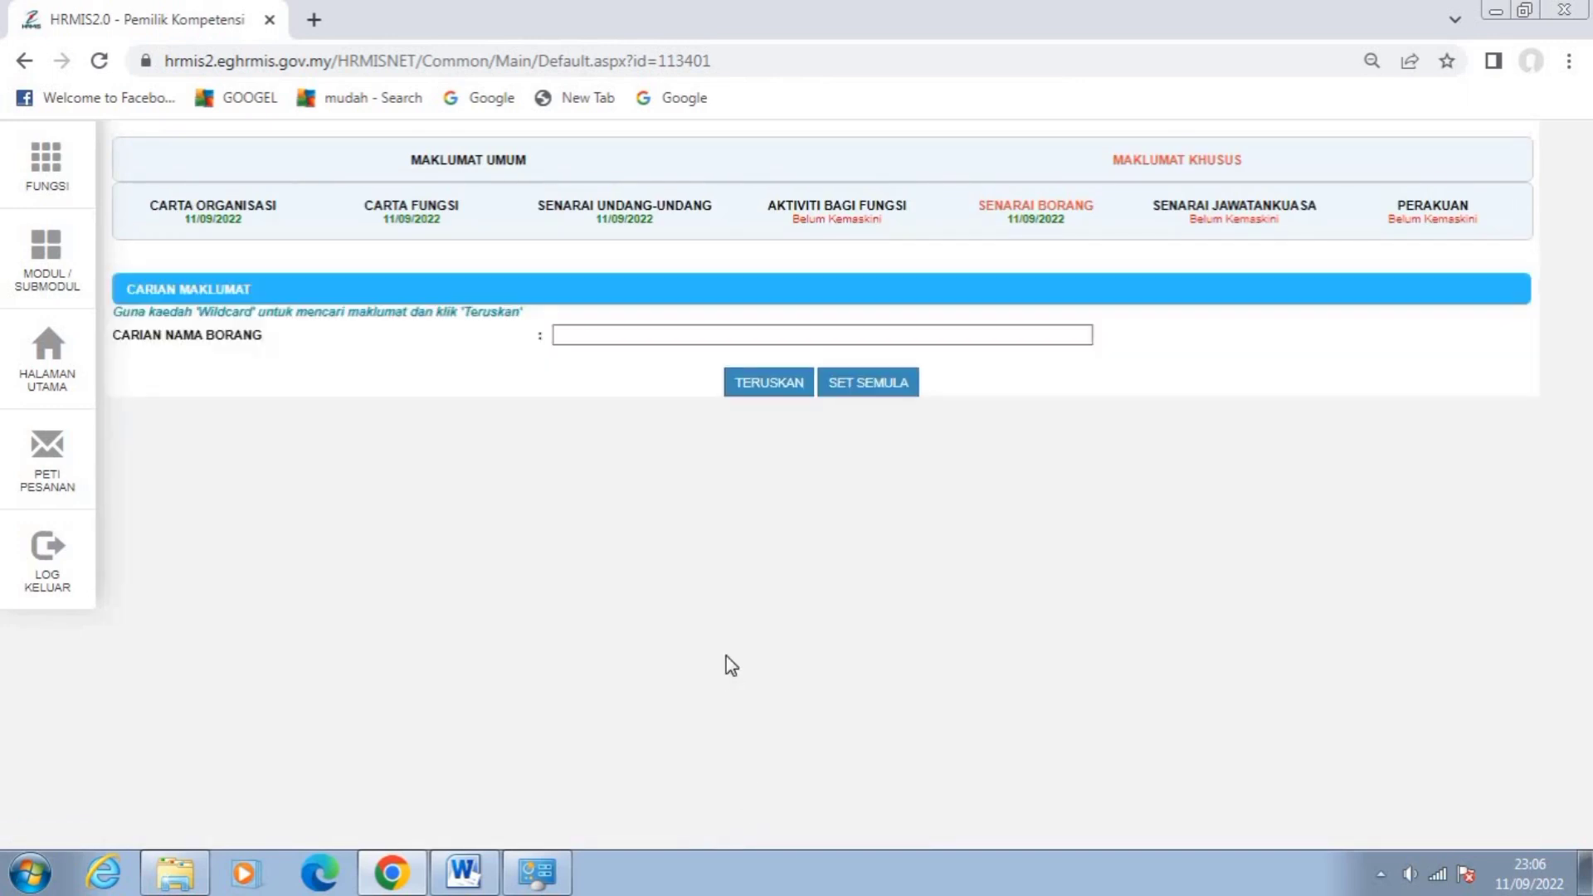
scroll(850, 629, down, 1)
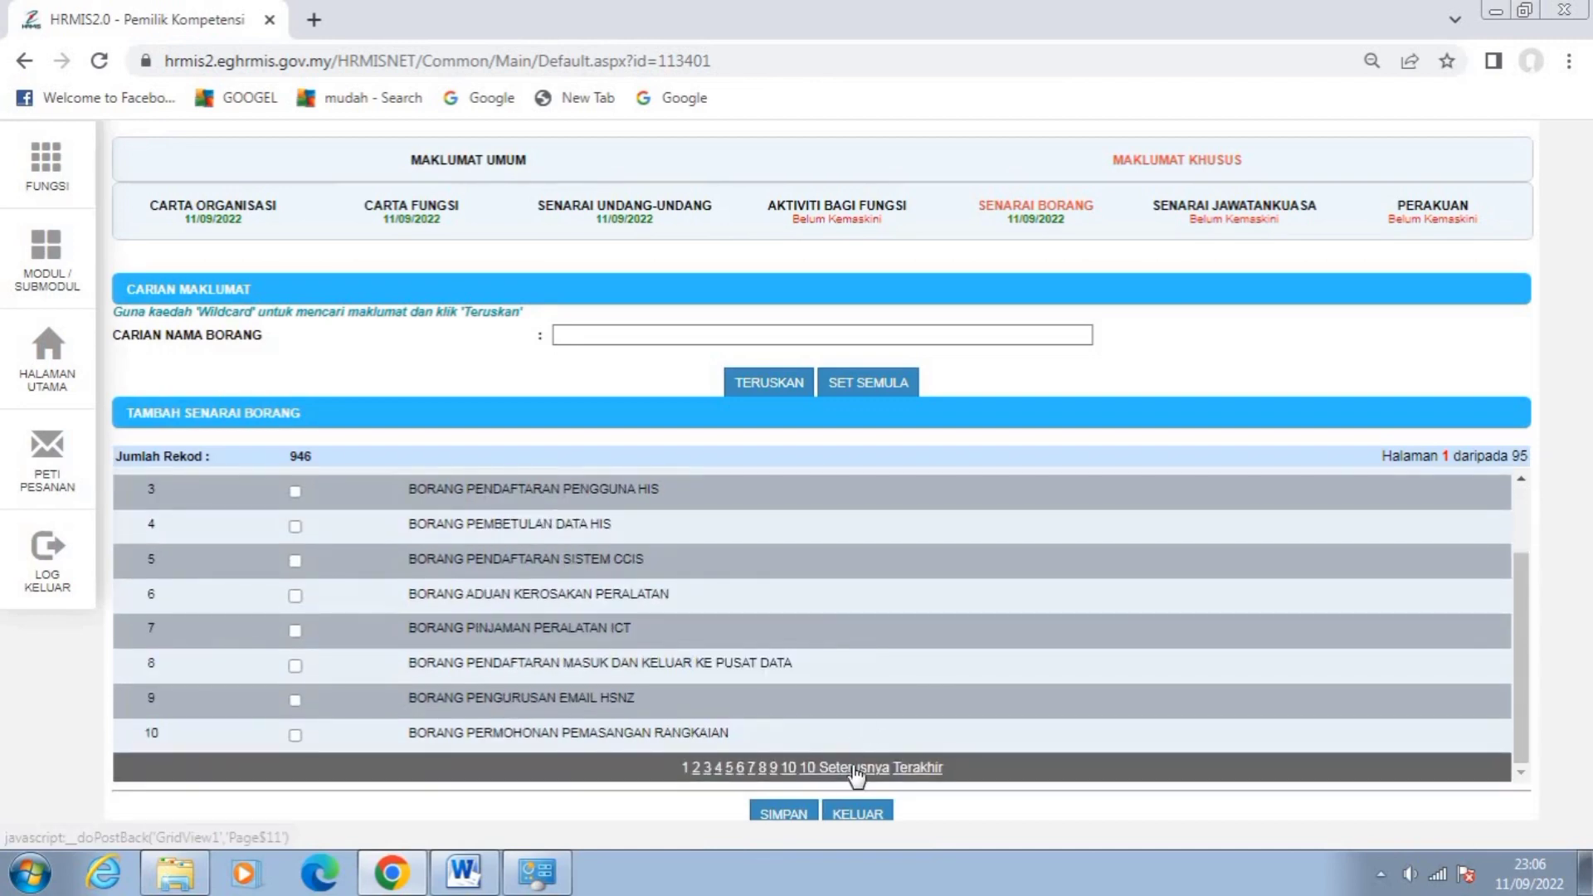
click(852, 769)
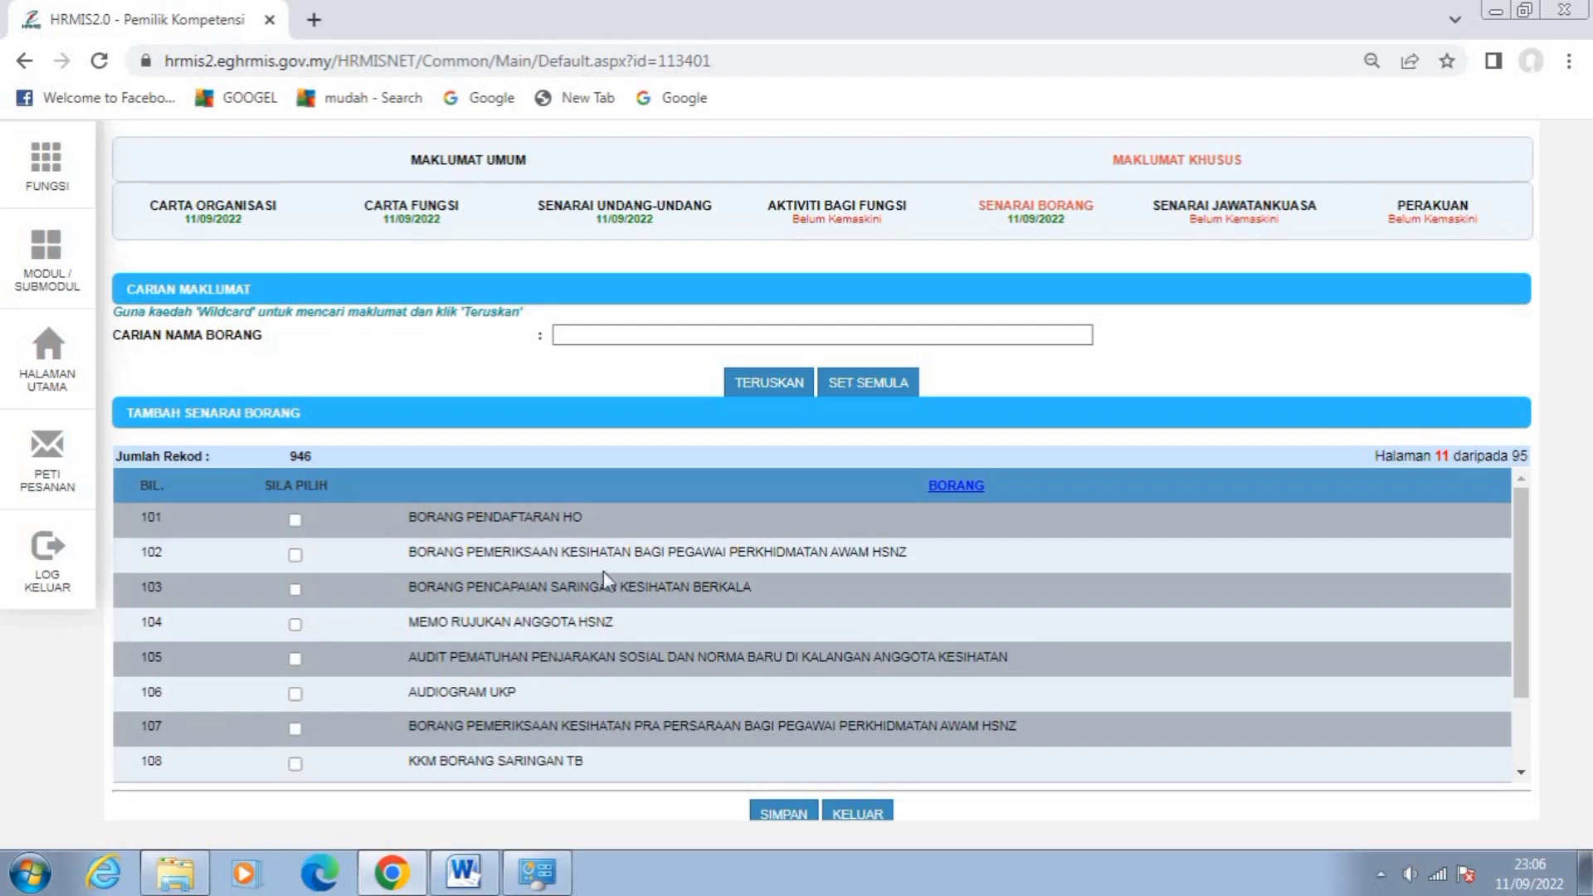
click(295, 555)
scroll(504, 618, down, 2)
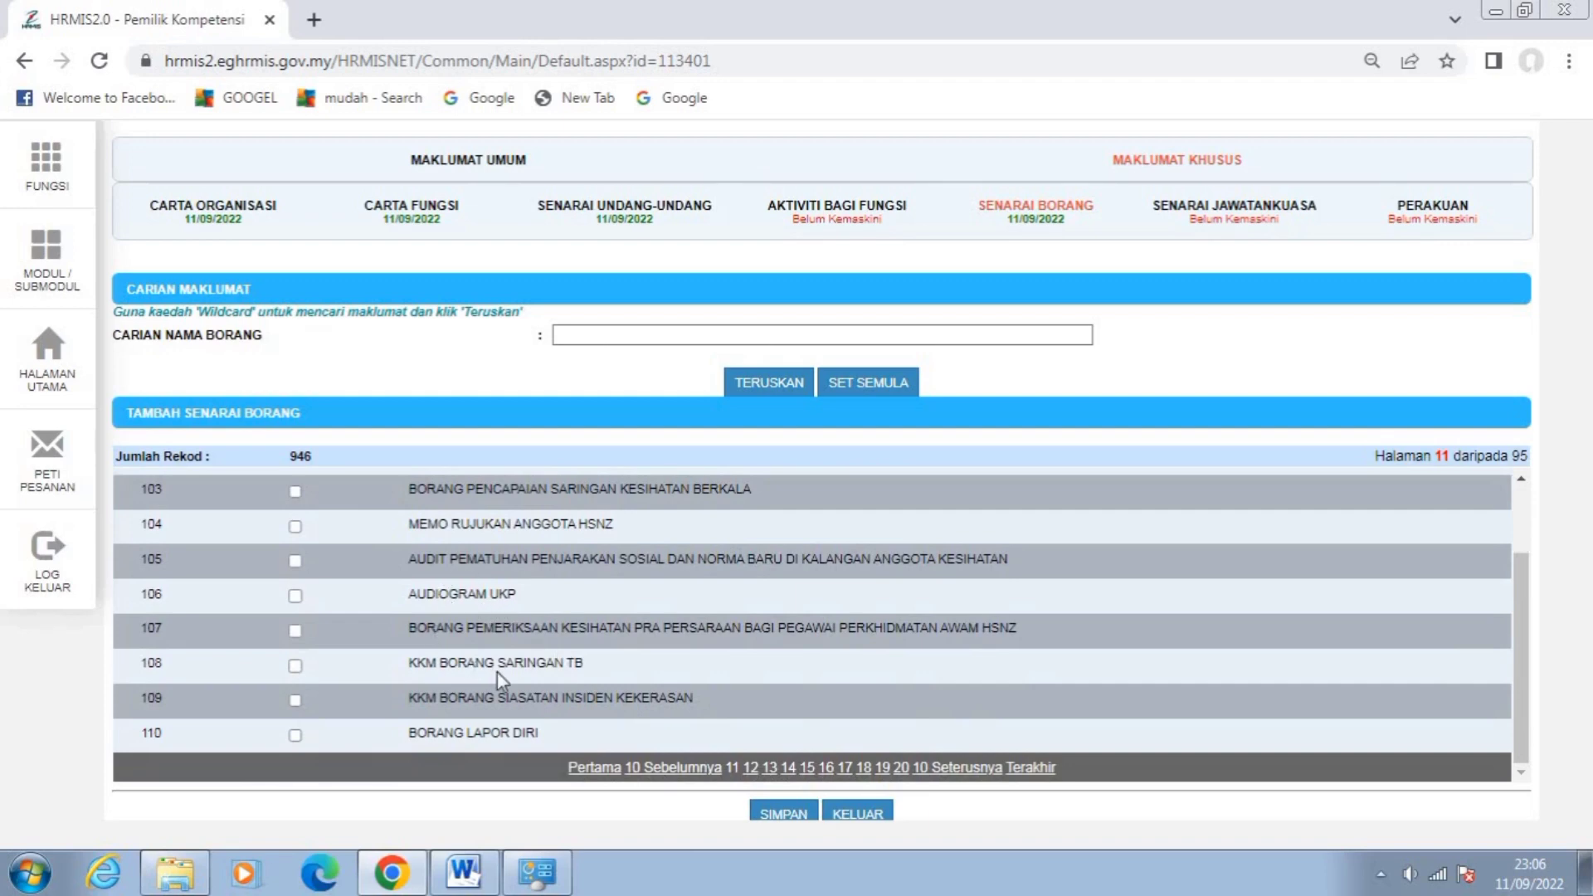
click(295, 665)
click(295, 735)
scroll(755, 614, up, 2)
scroll(746, 599, down, 2)
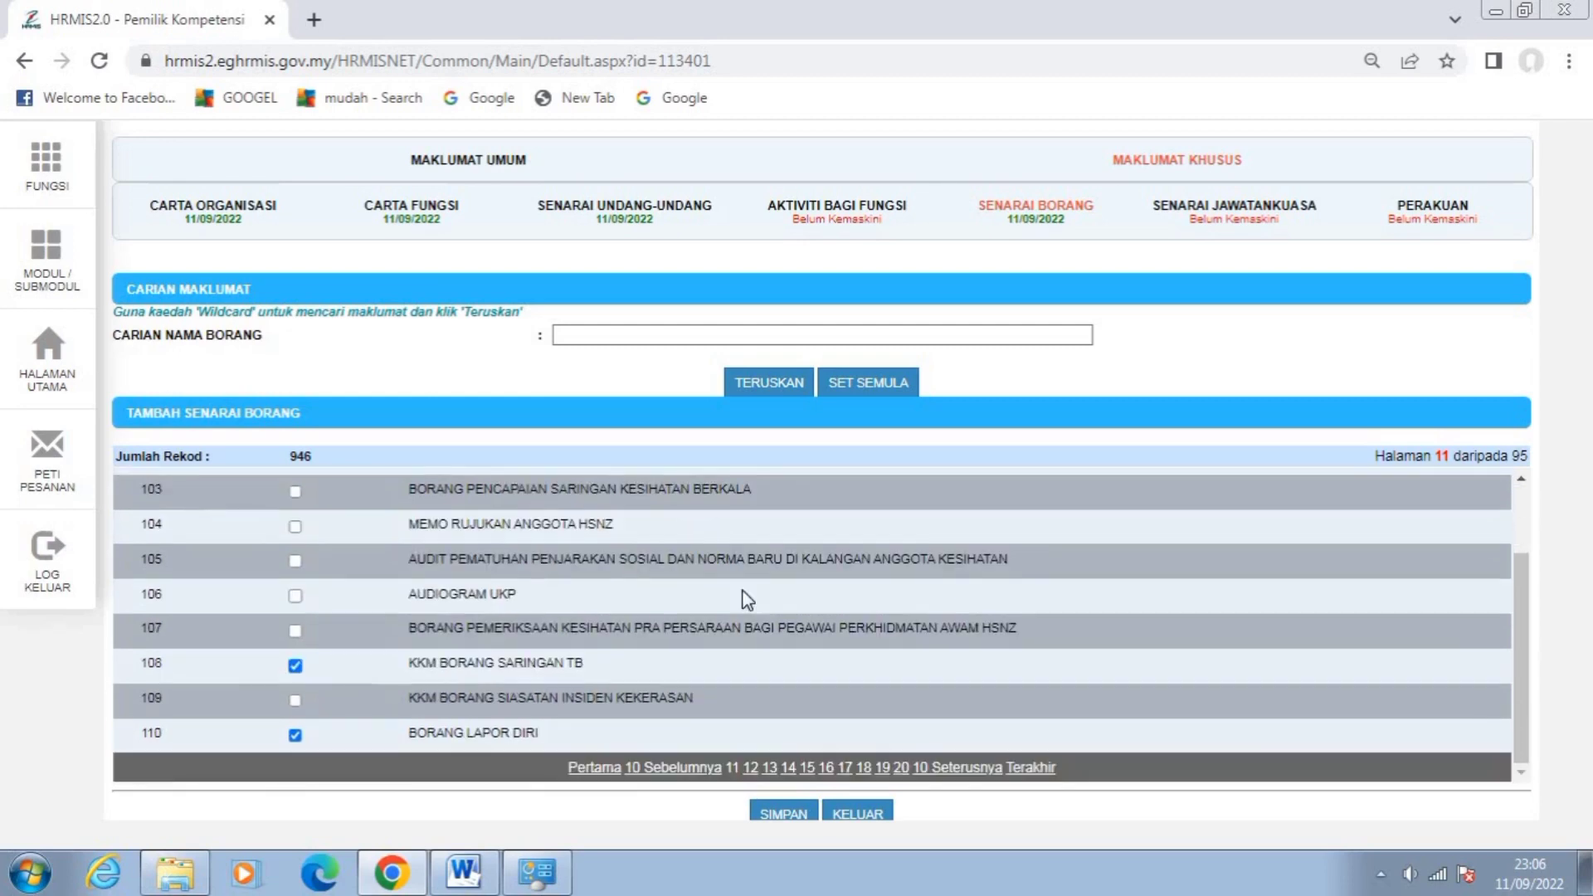
click(783, 814)
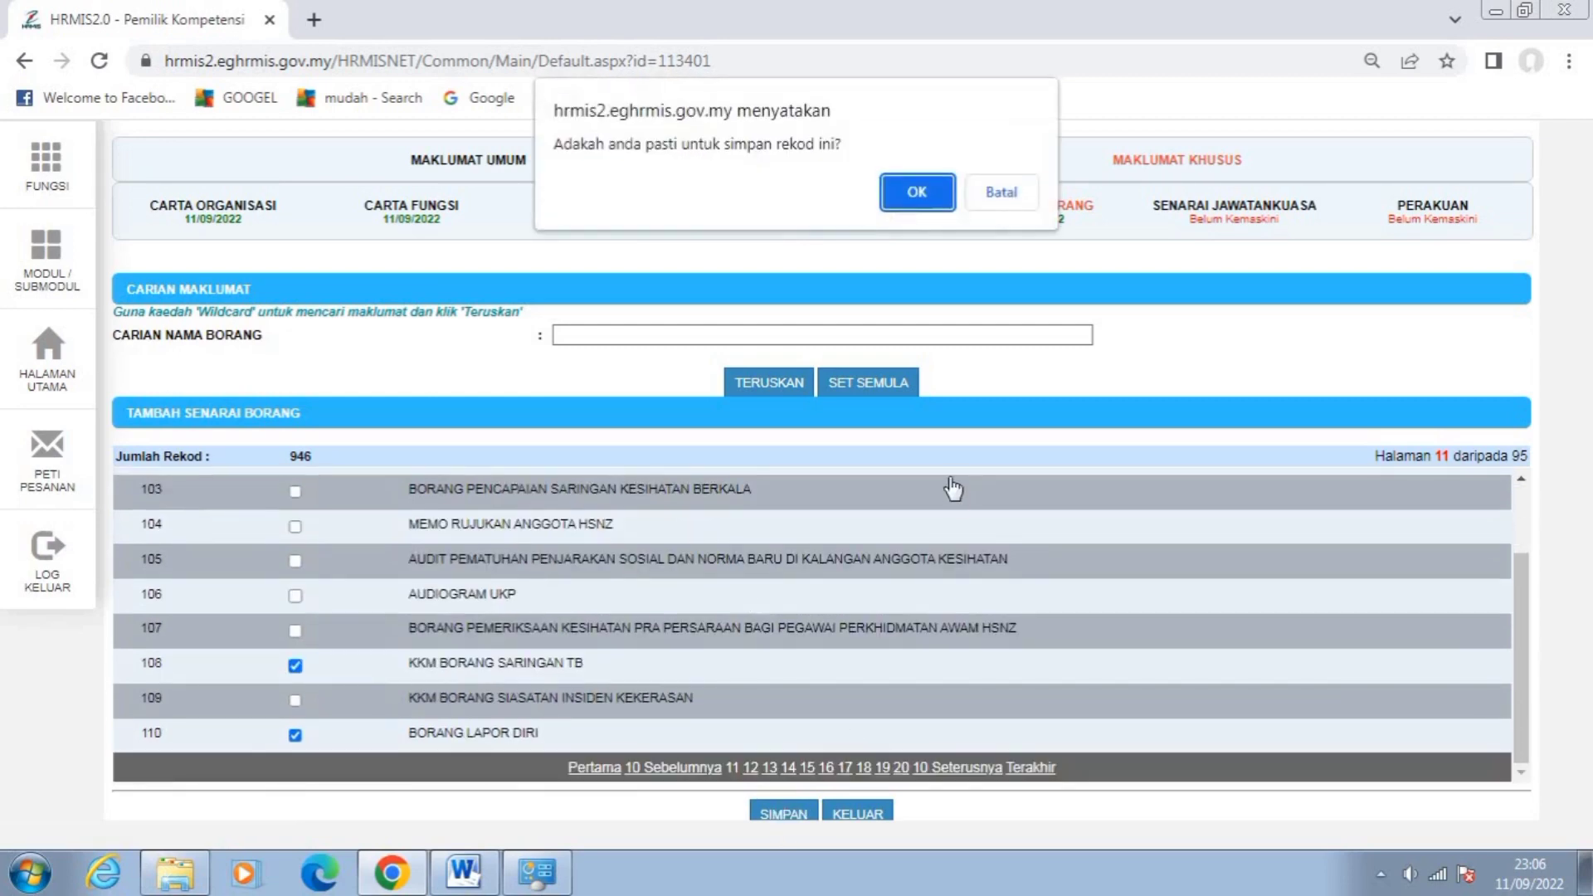
click(919, 199)
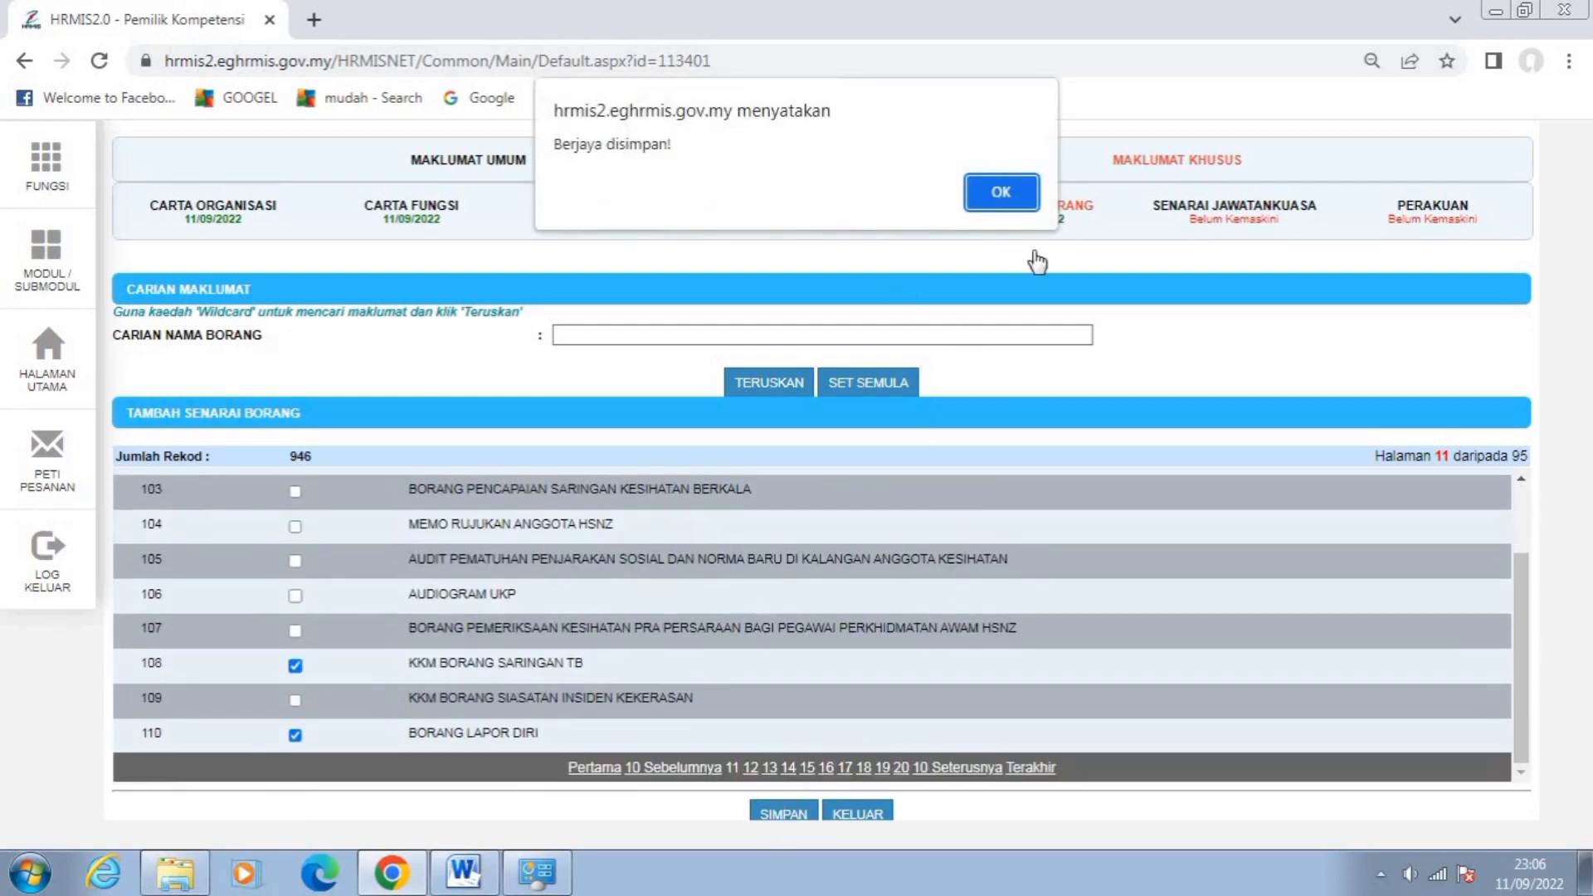
click(1001, 192)
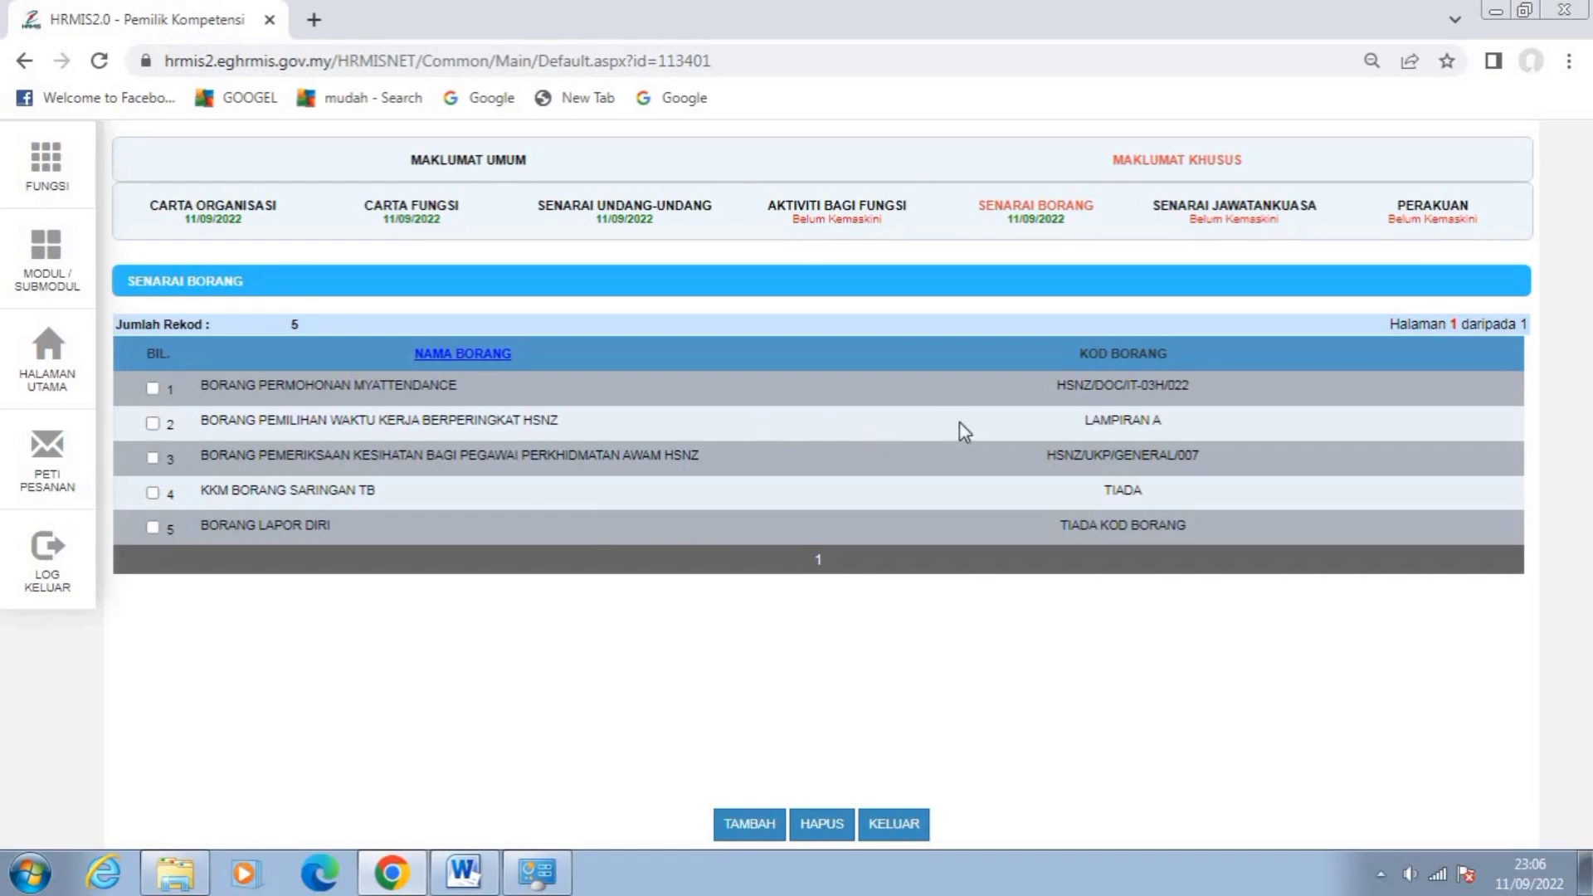
Open the list of committees for adding to Senarai Jawatankuasa and select KELAB SUKAN DAN KEBAJIKAN on page 11.
click(1236, 220)
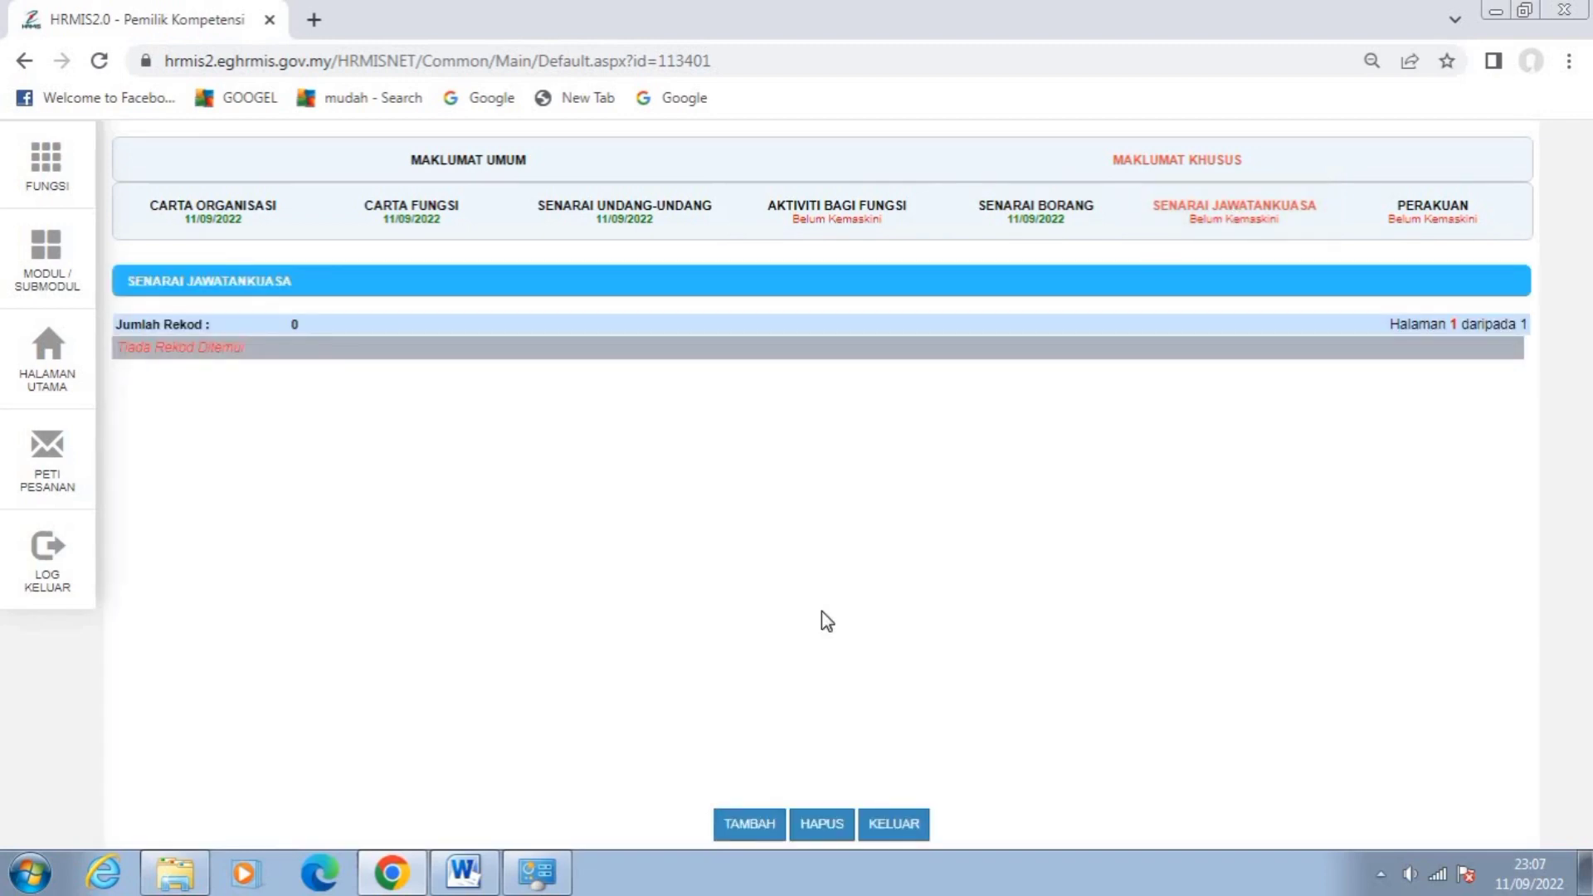
click(745, 825)
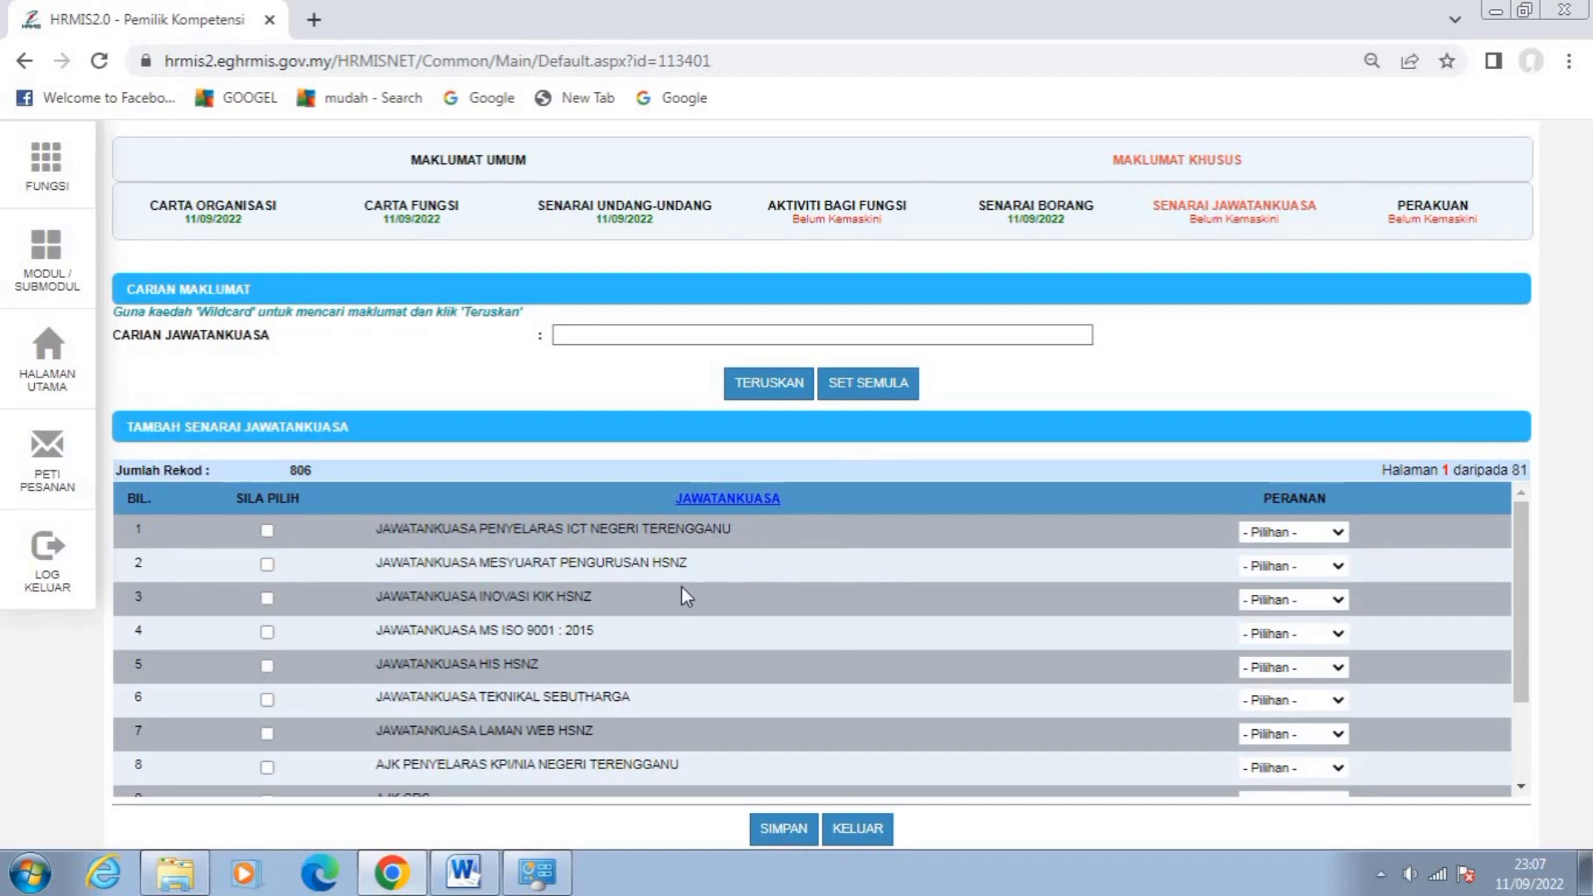
scroll(680, 586, down, 2)
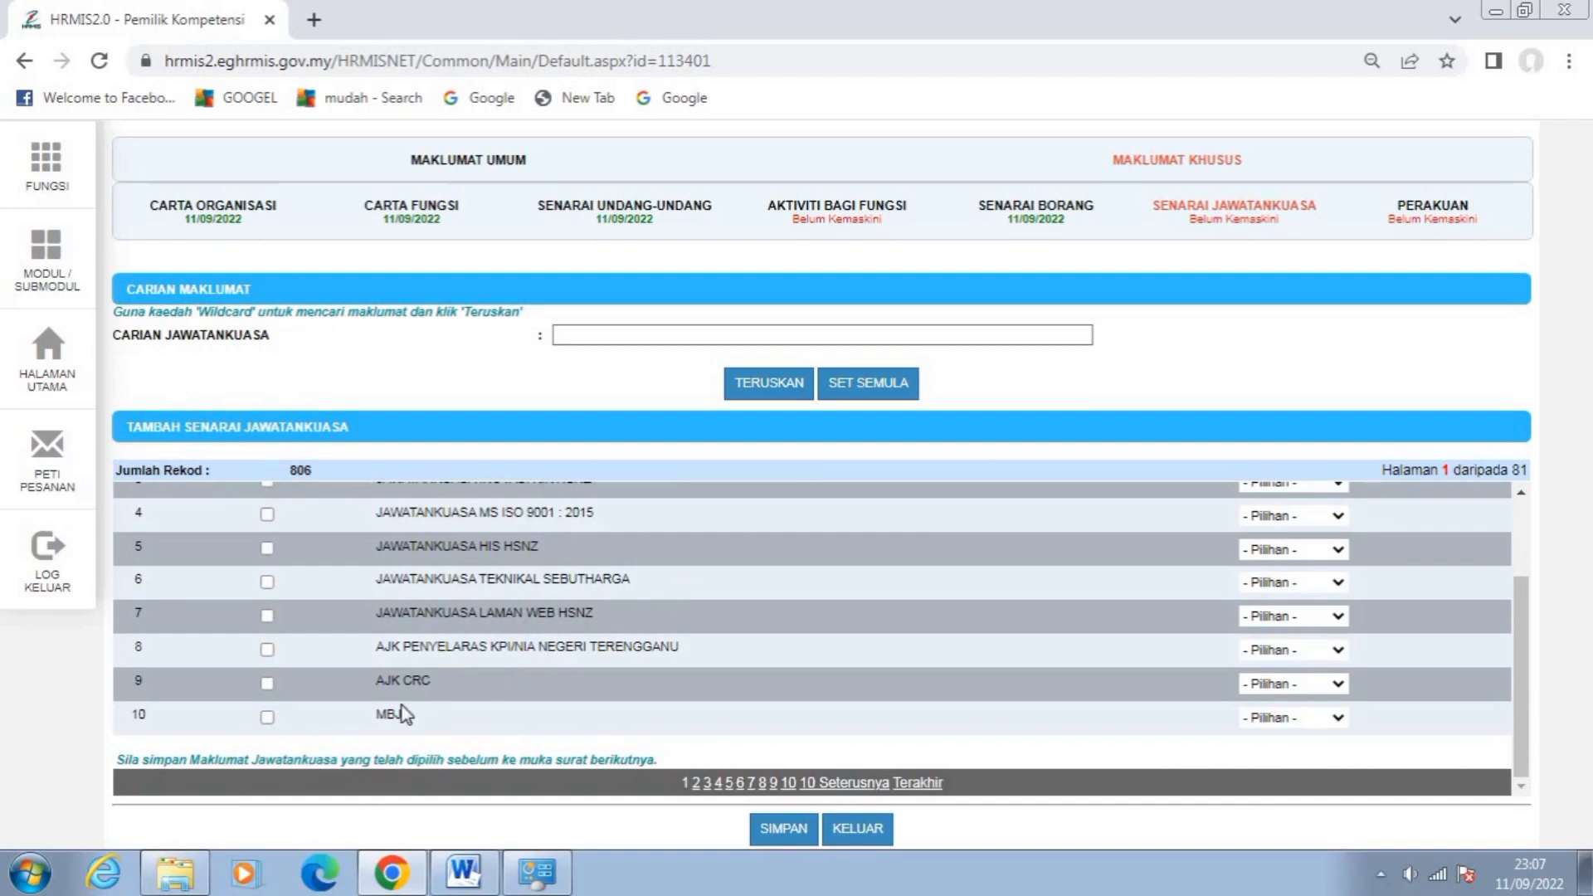
scroll(400, 714, up, 2)
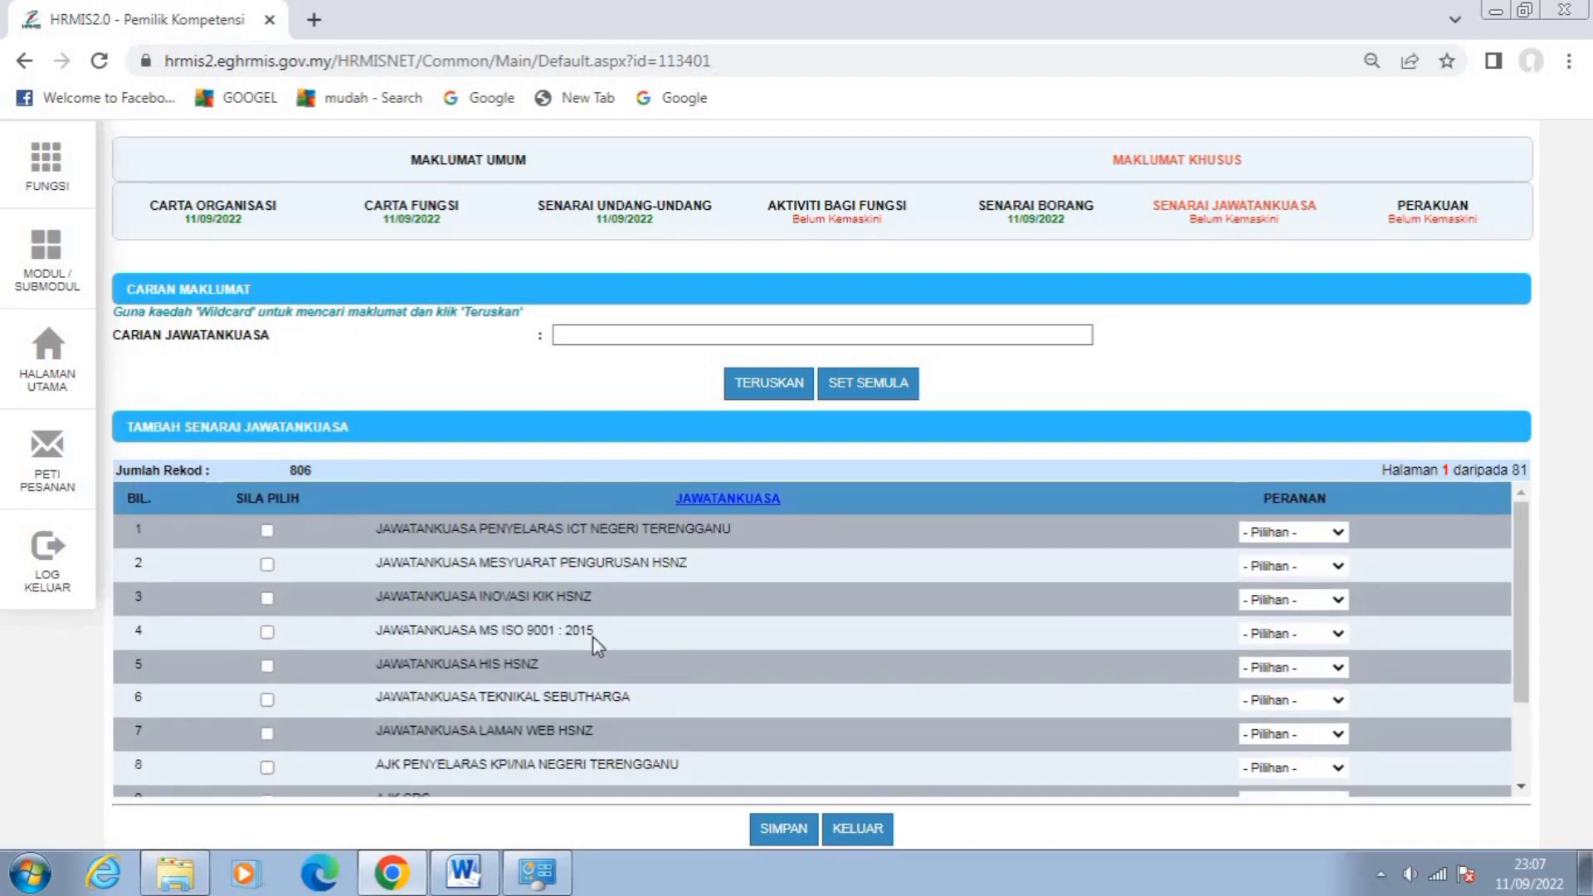
scroll(686, 600, down, 2)
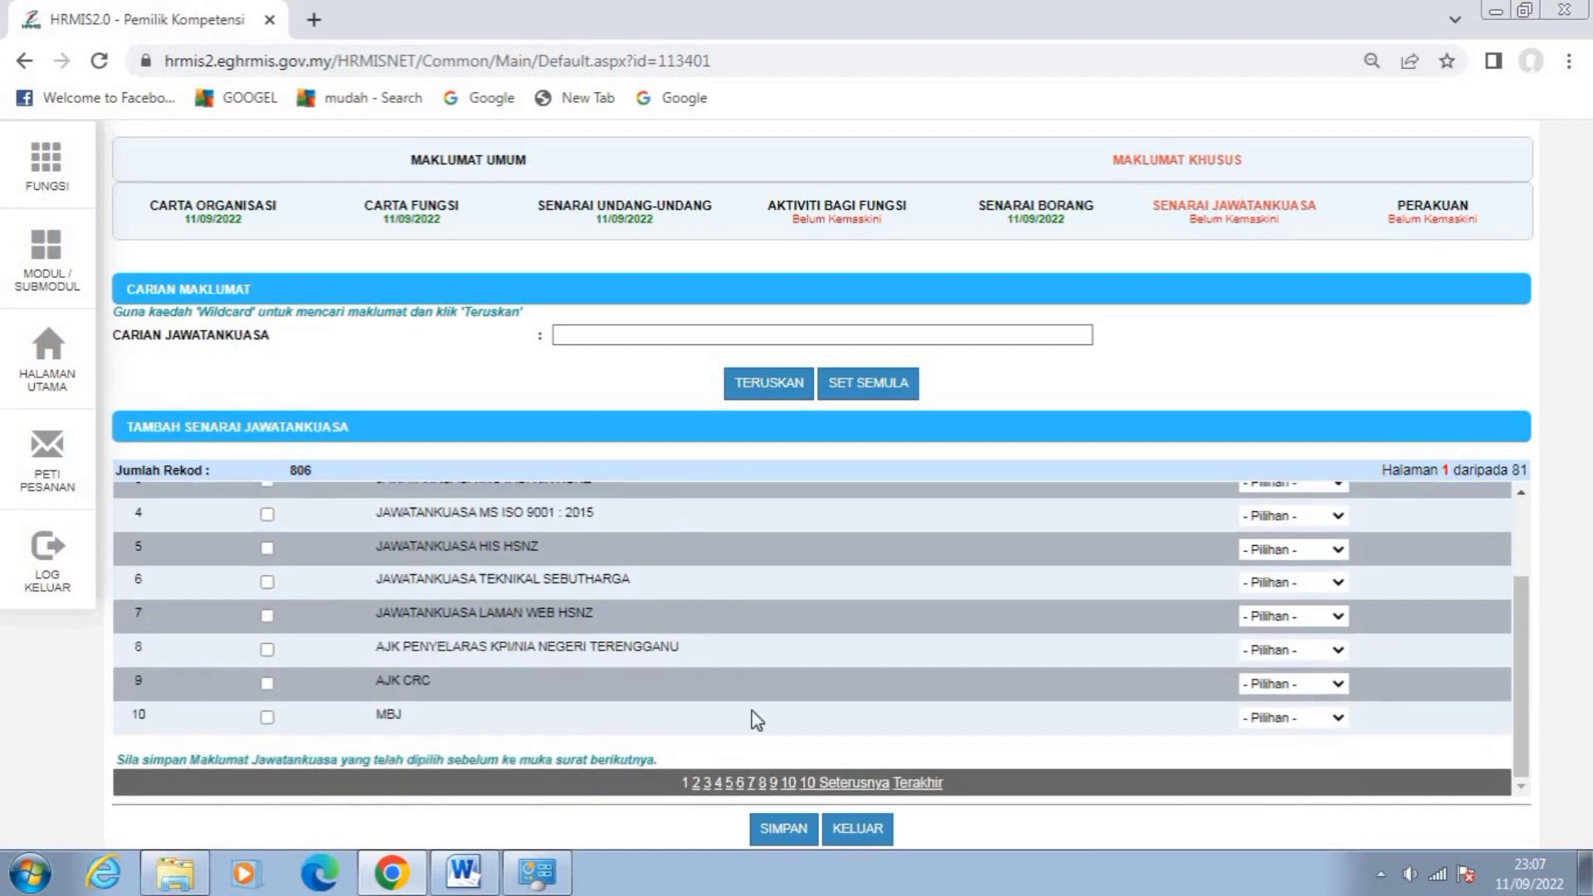
click(855, 784)
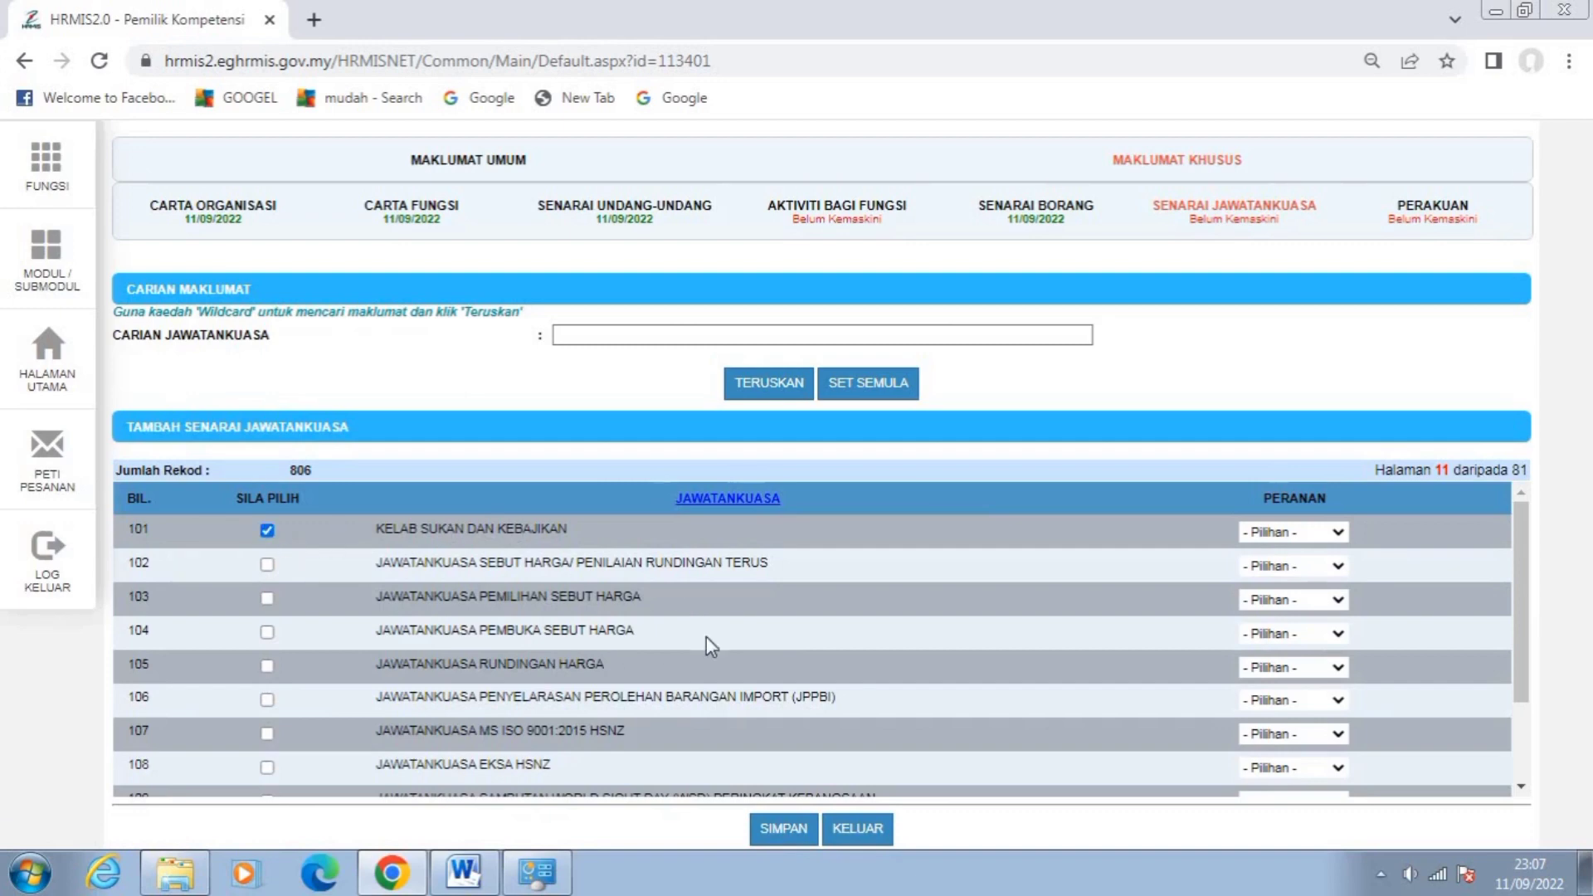
scroll(739, 633, down, 2)
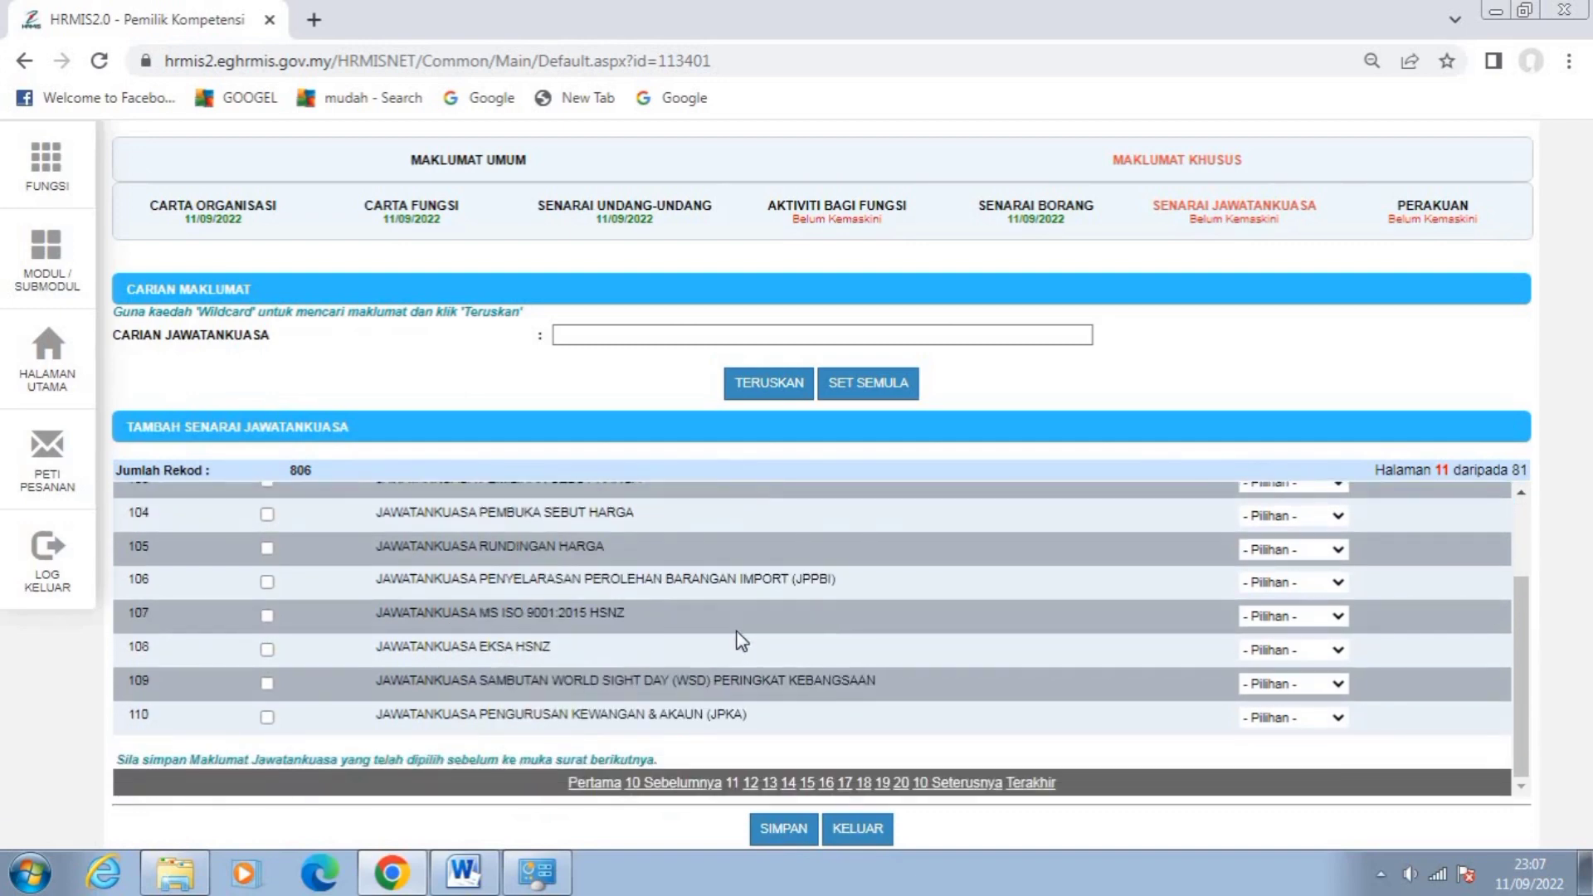
Try to save the selected committee without choosing its Peranan.
click(785, 829)
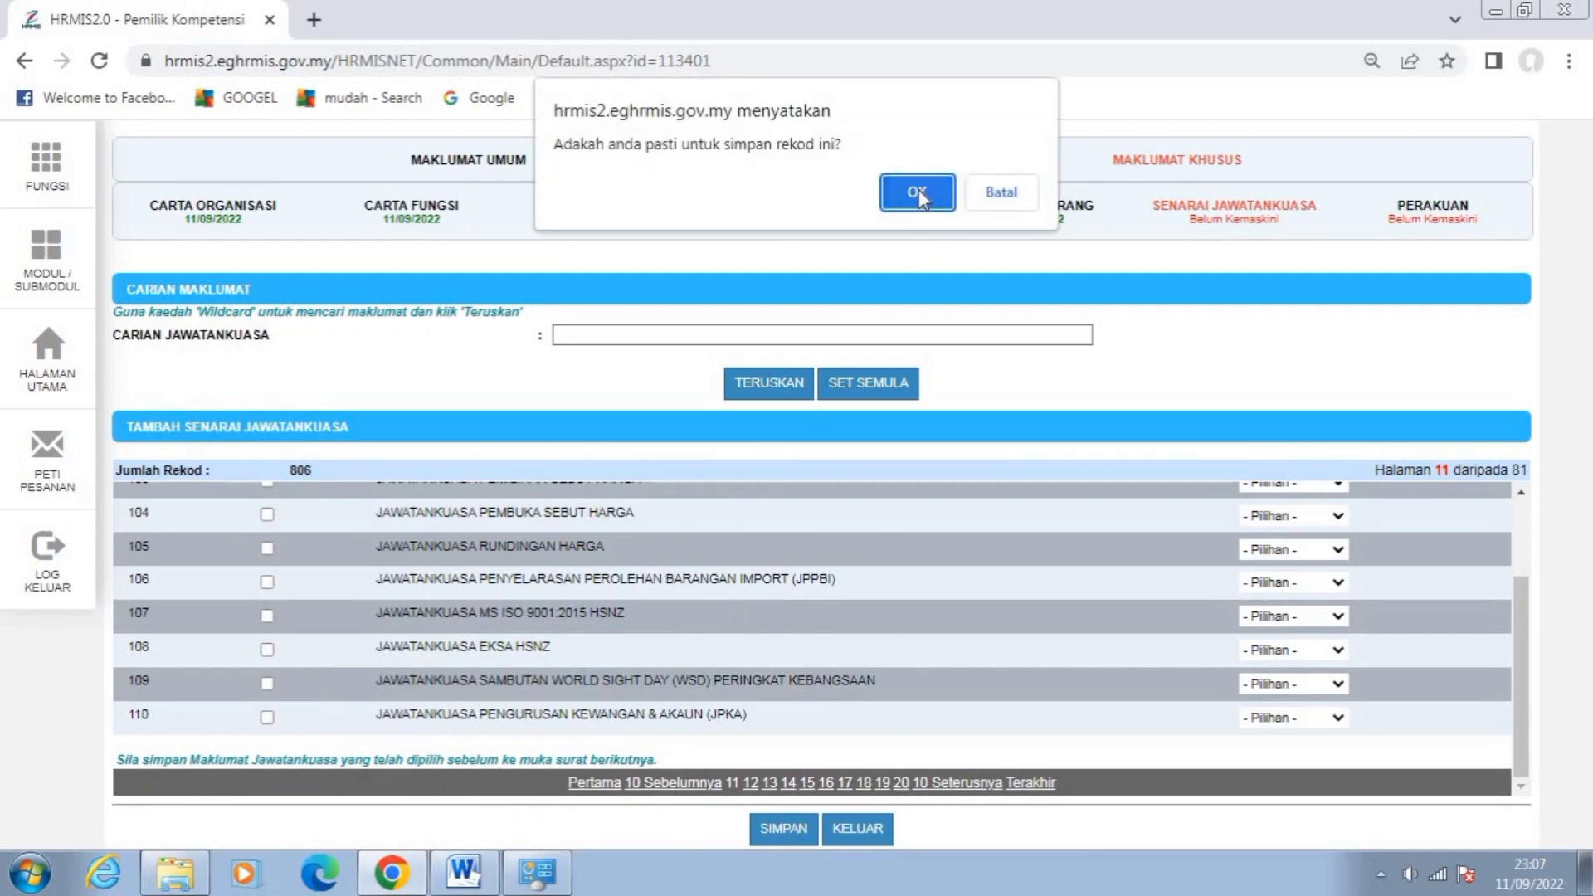
click(919, 198)
click(1014, 192)
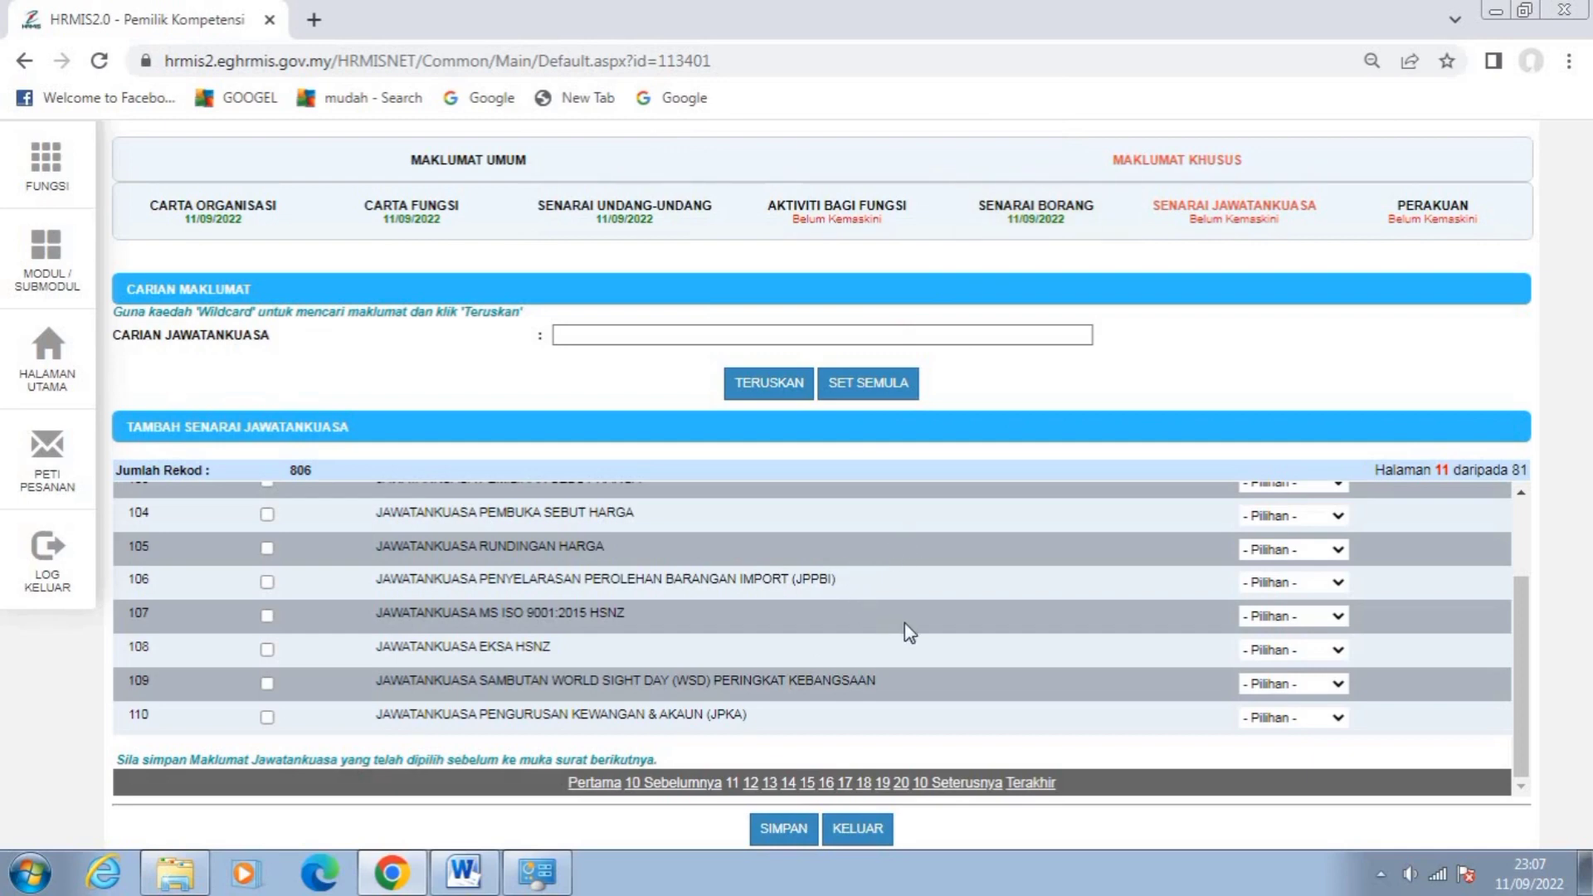
scroll(904, 622, up, 3)
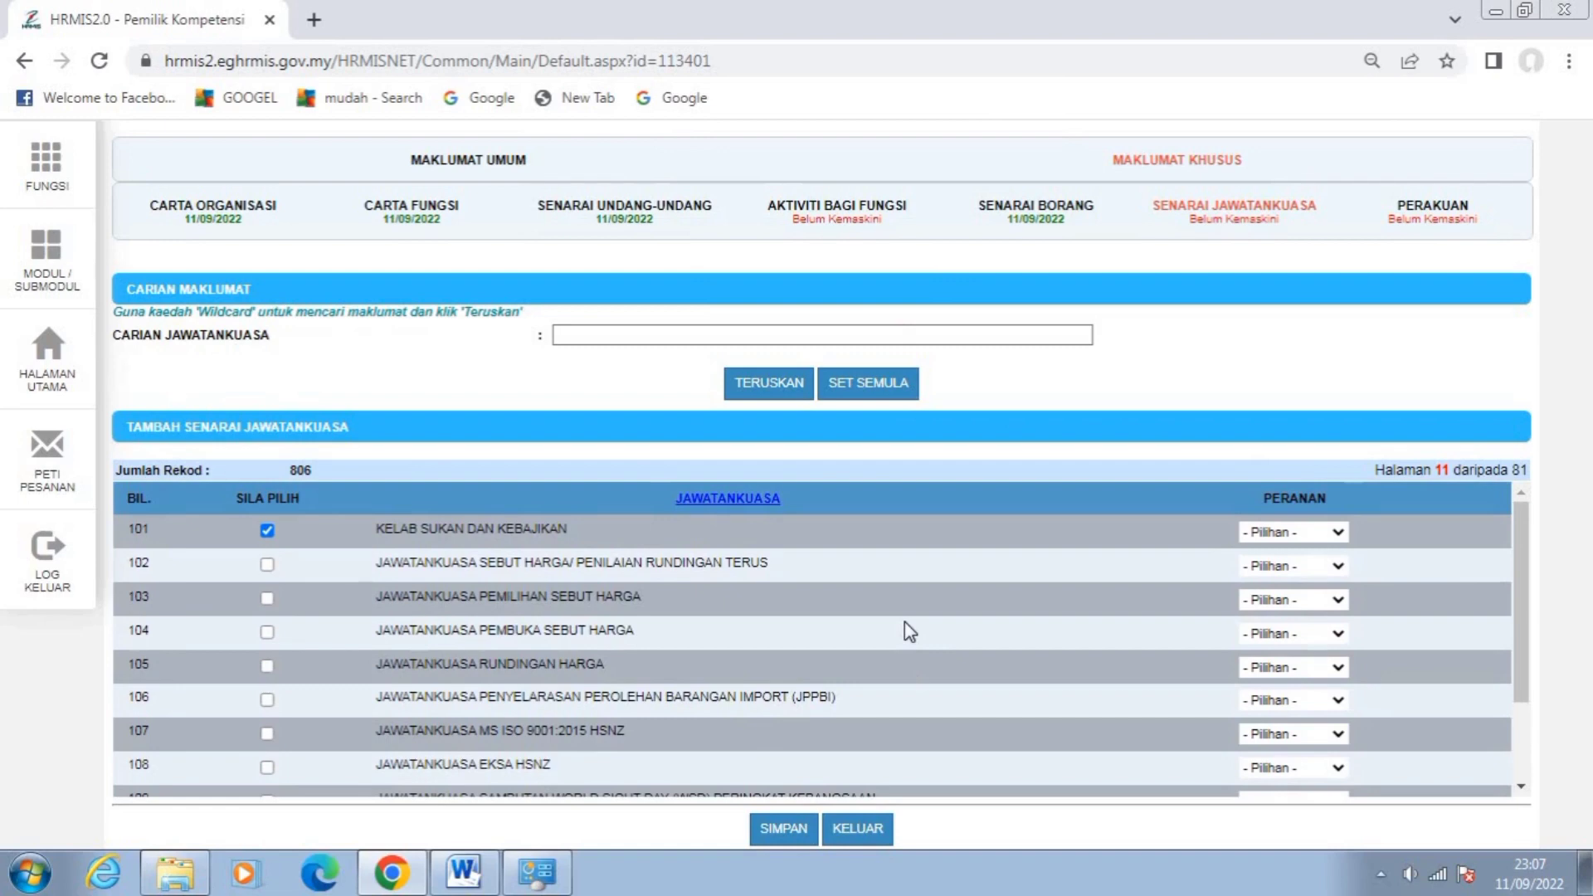
scroll(798, 601, down, 3)
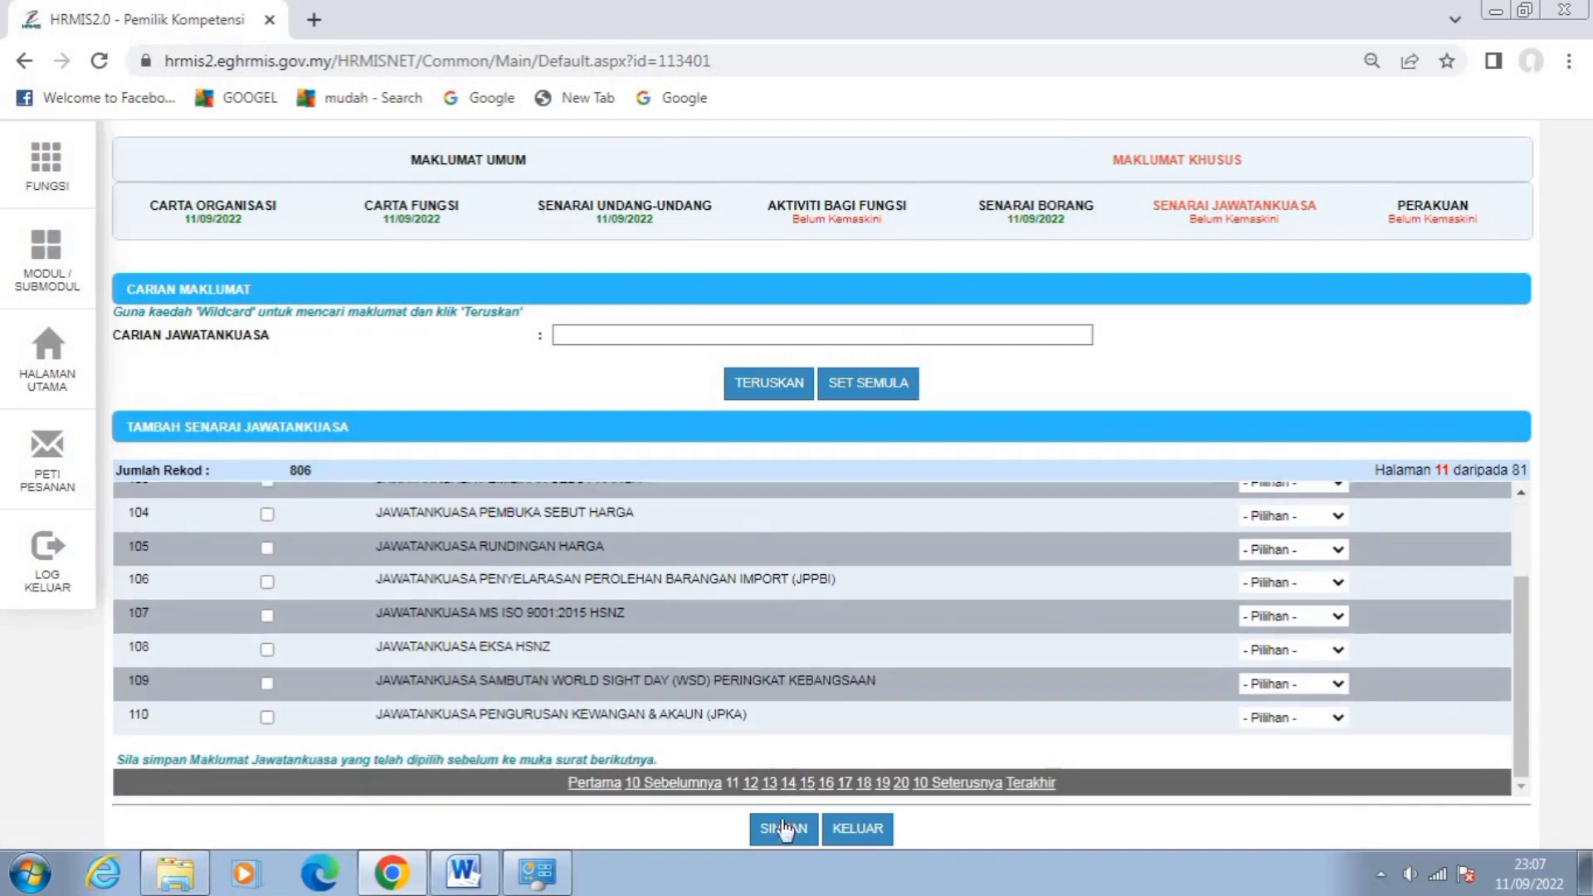
click(776, 828)
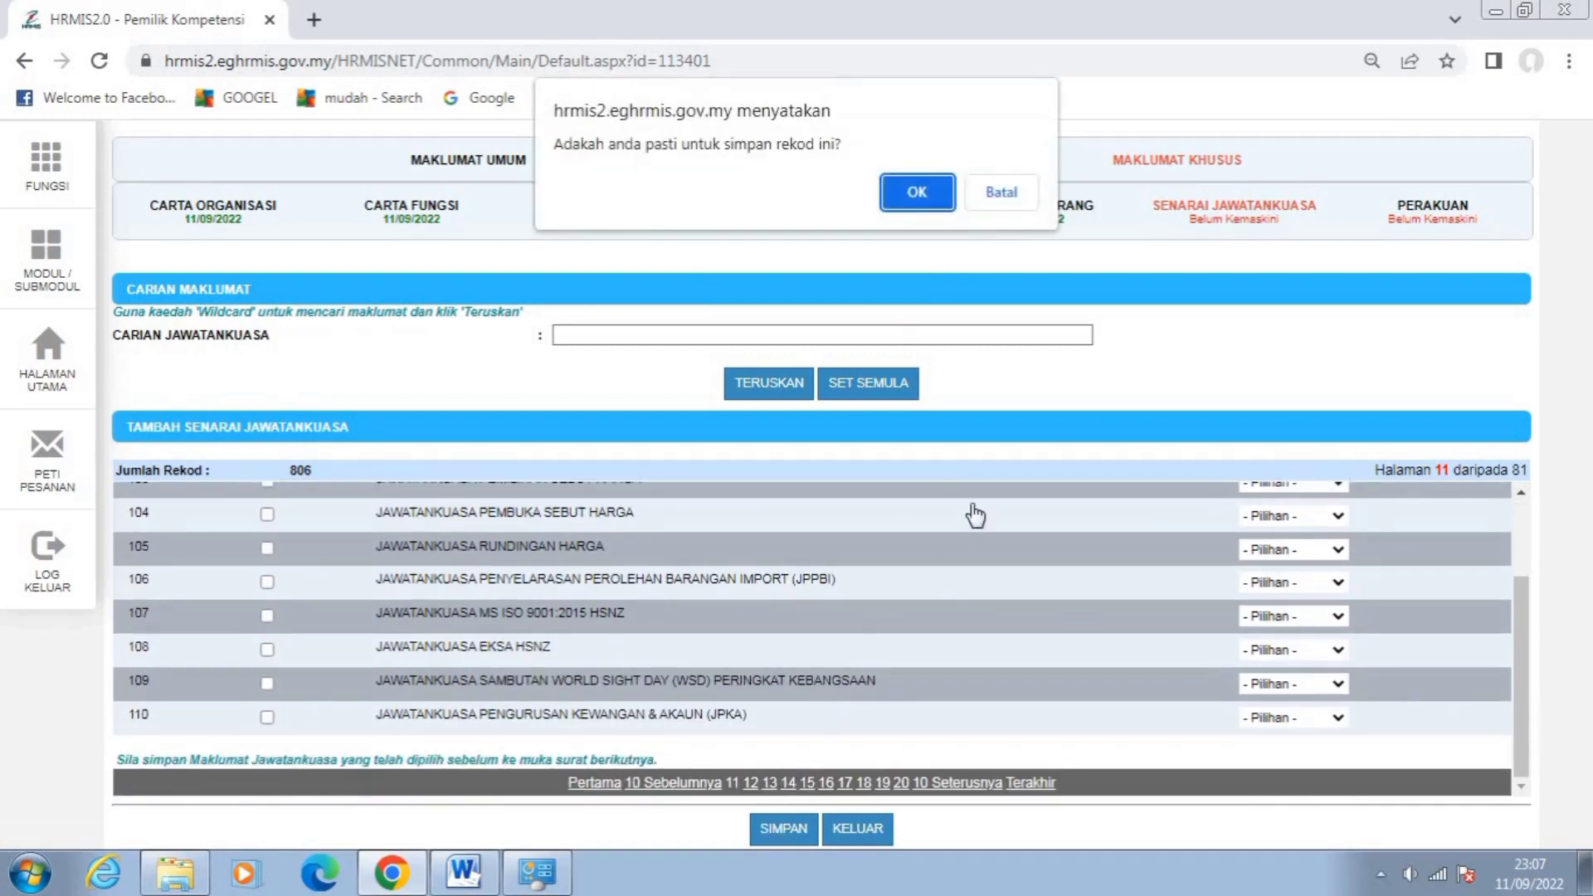
click(918, 194)
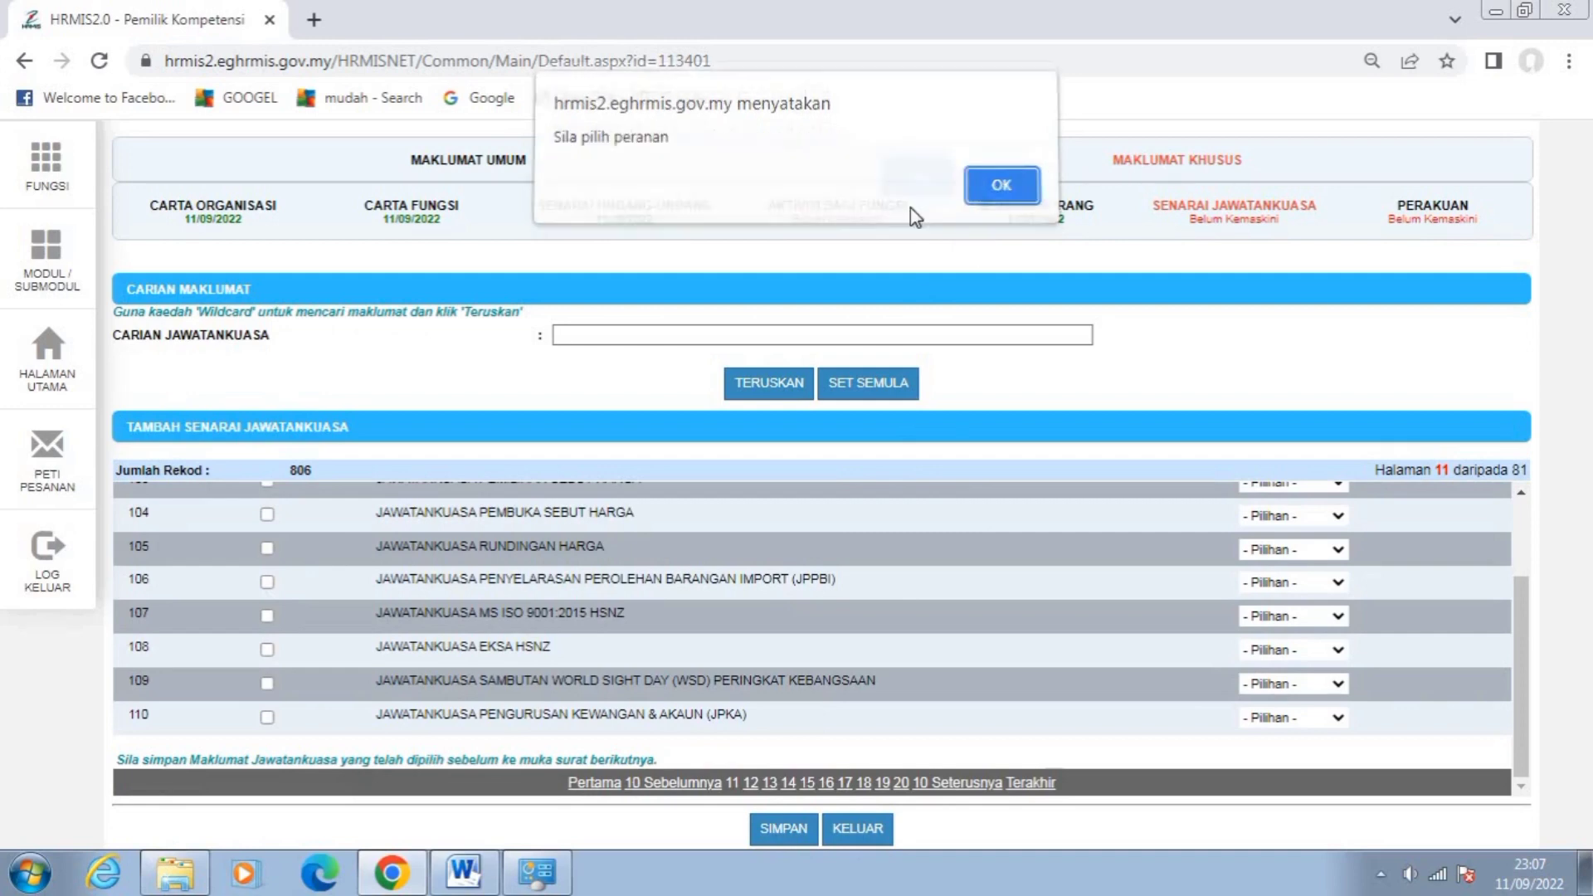
click(1002, 195)
Set the Peranan of KELAB SUKAN DAN KEBAJIKAN to Ahli and save the record to Senarai Jawatankuasa.
scroll(806, 534, up, 3)
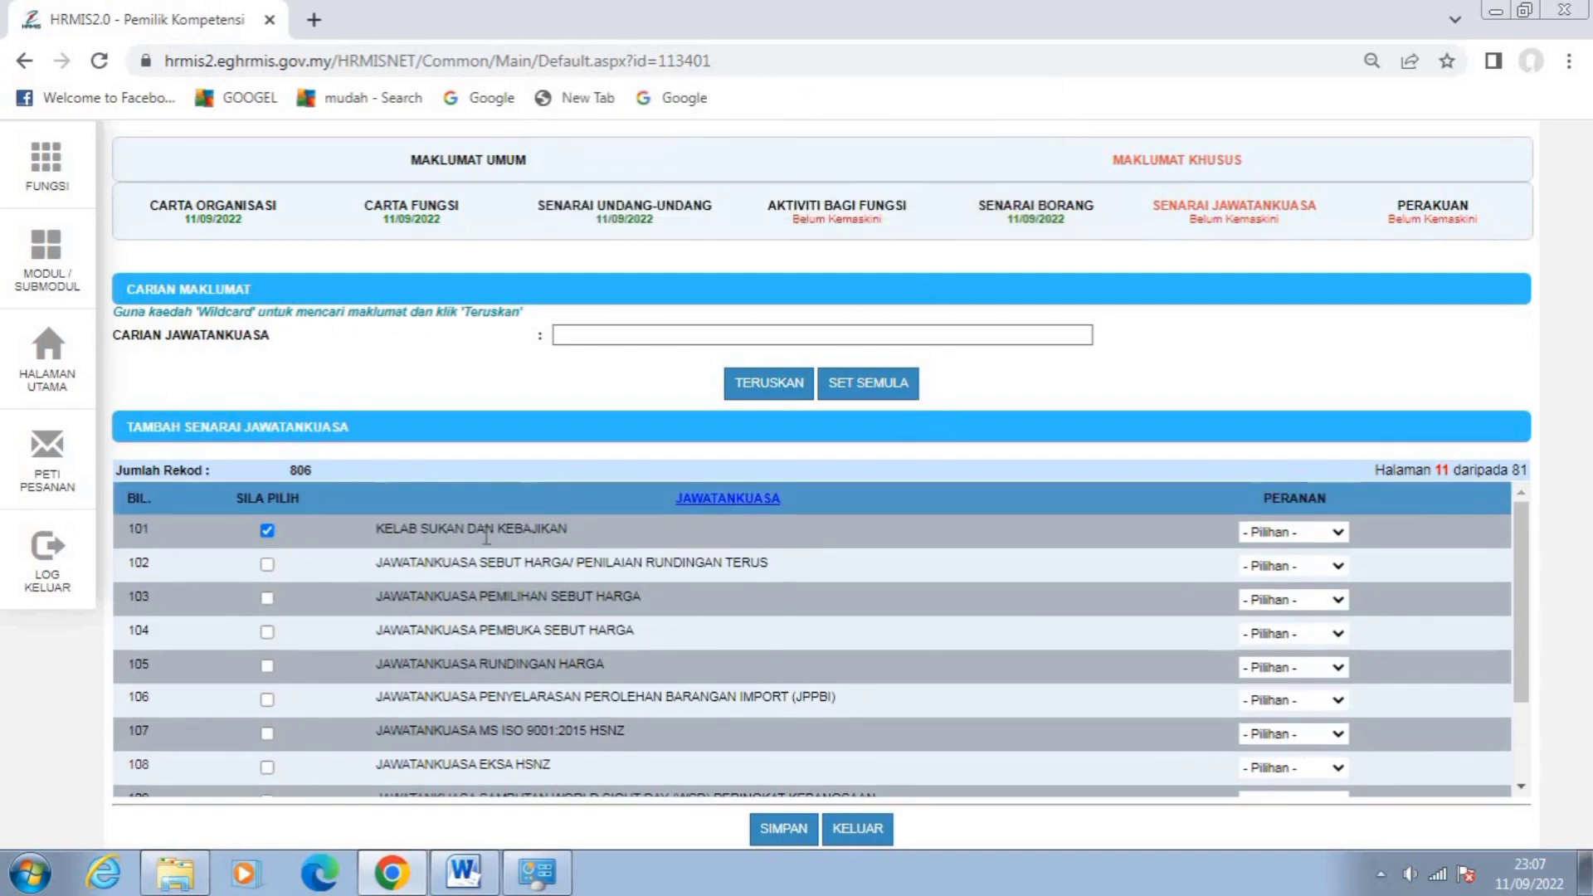
click(1338, 535)
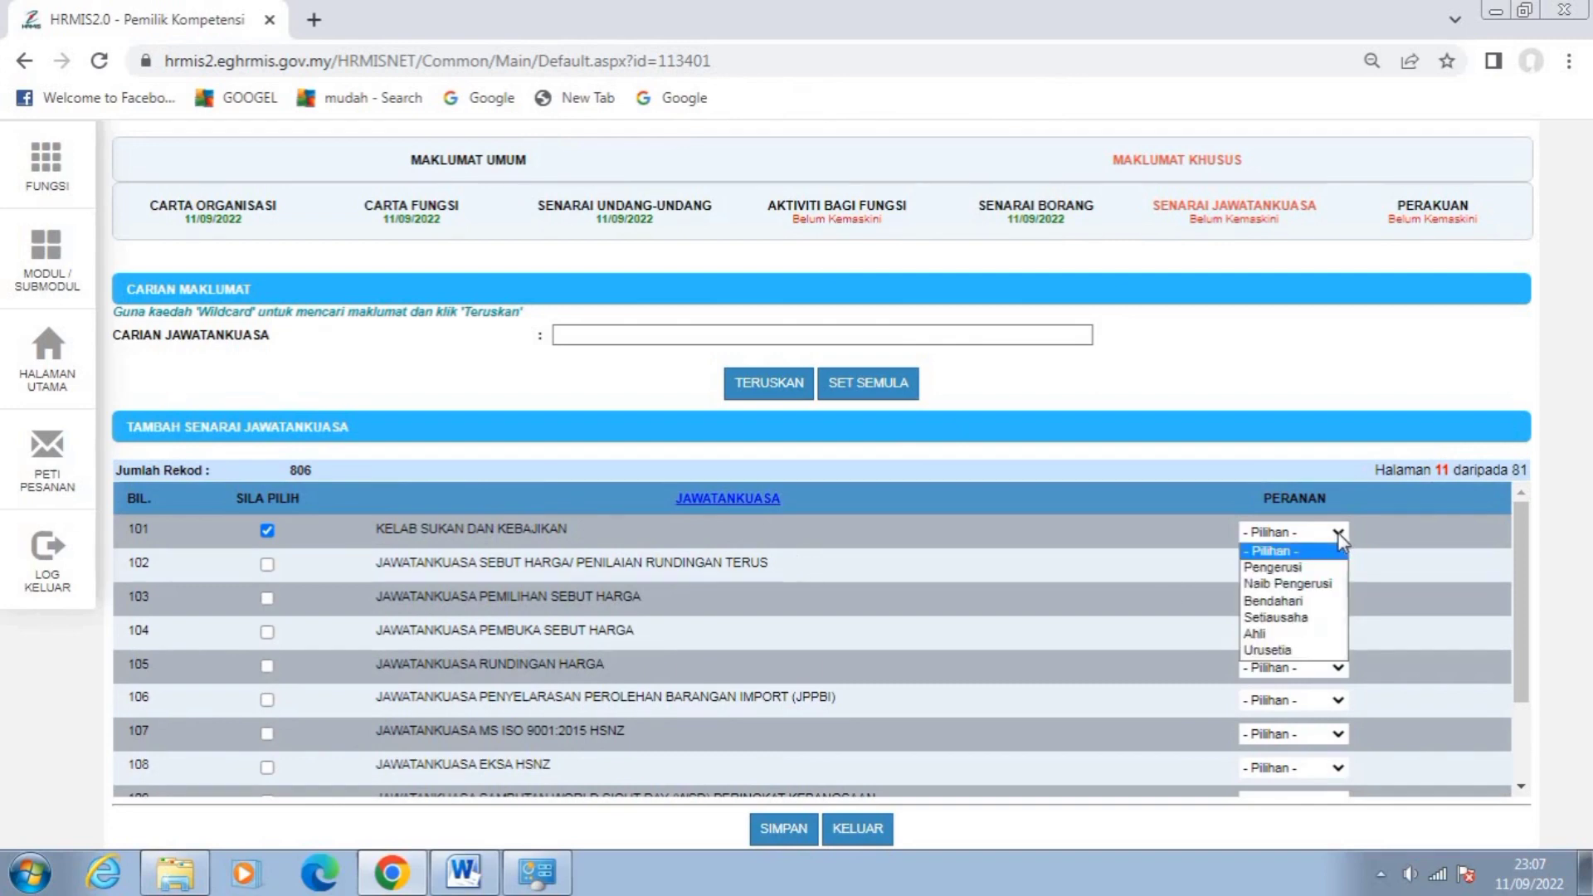
click(1261, 635)
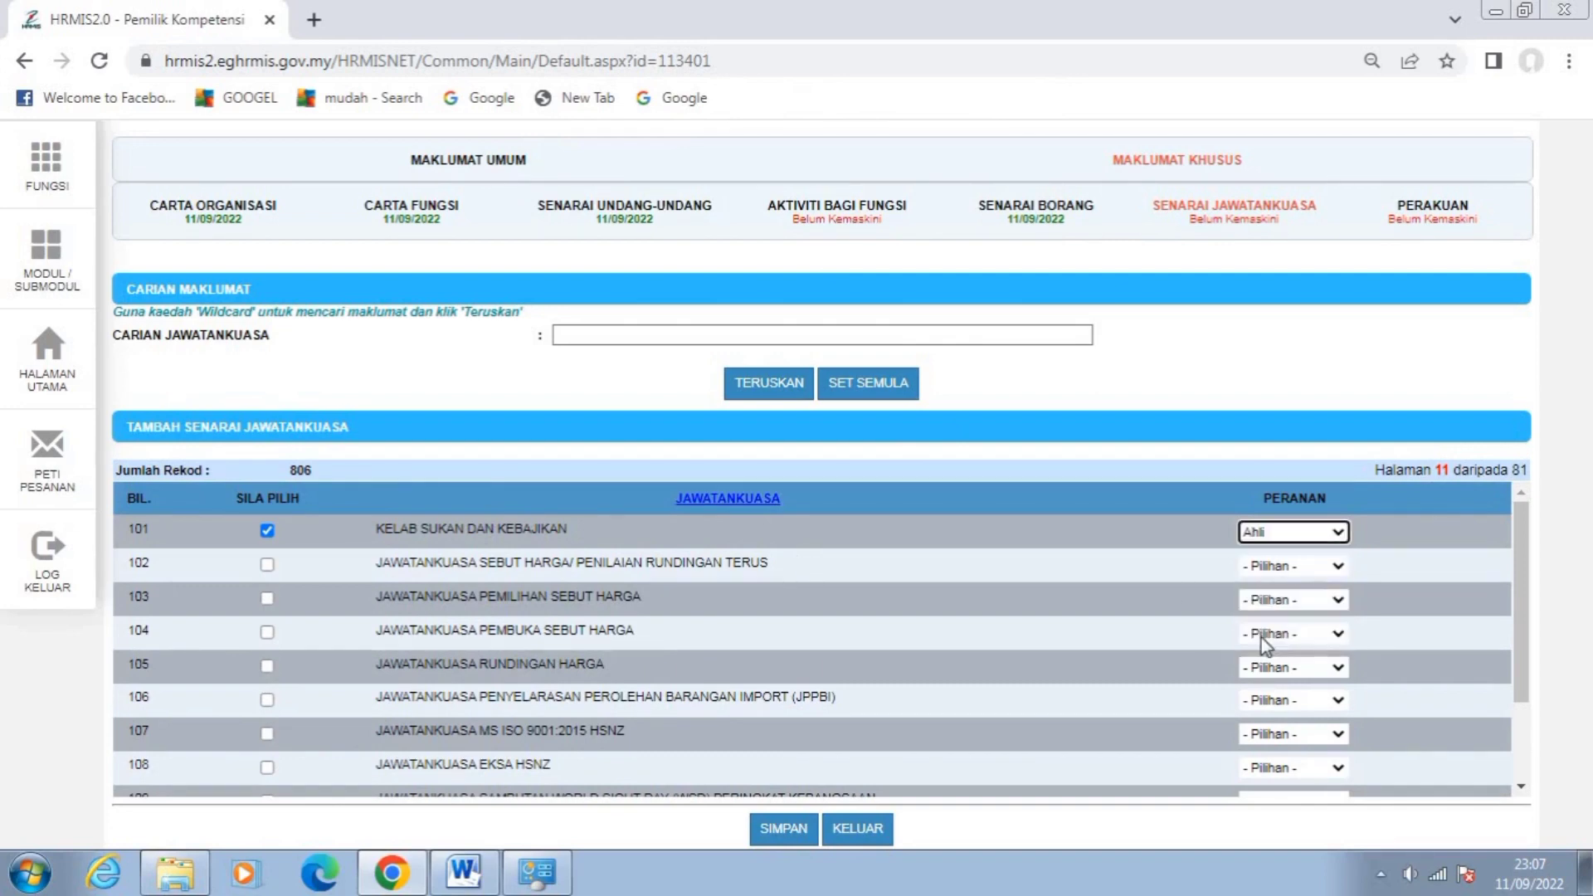
click(784, 826)
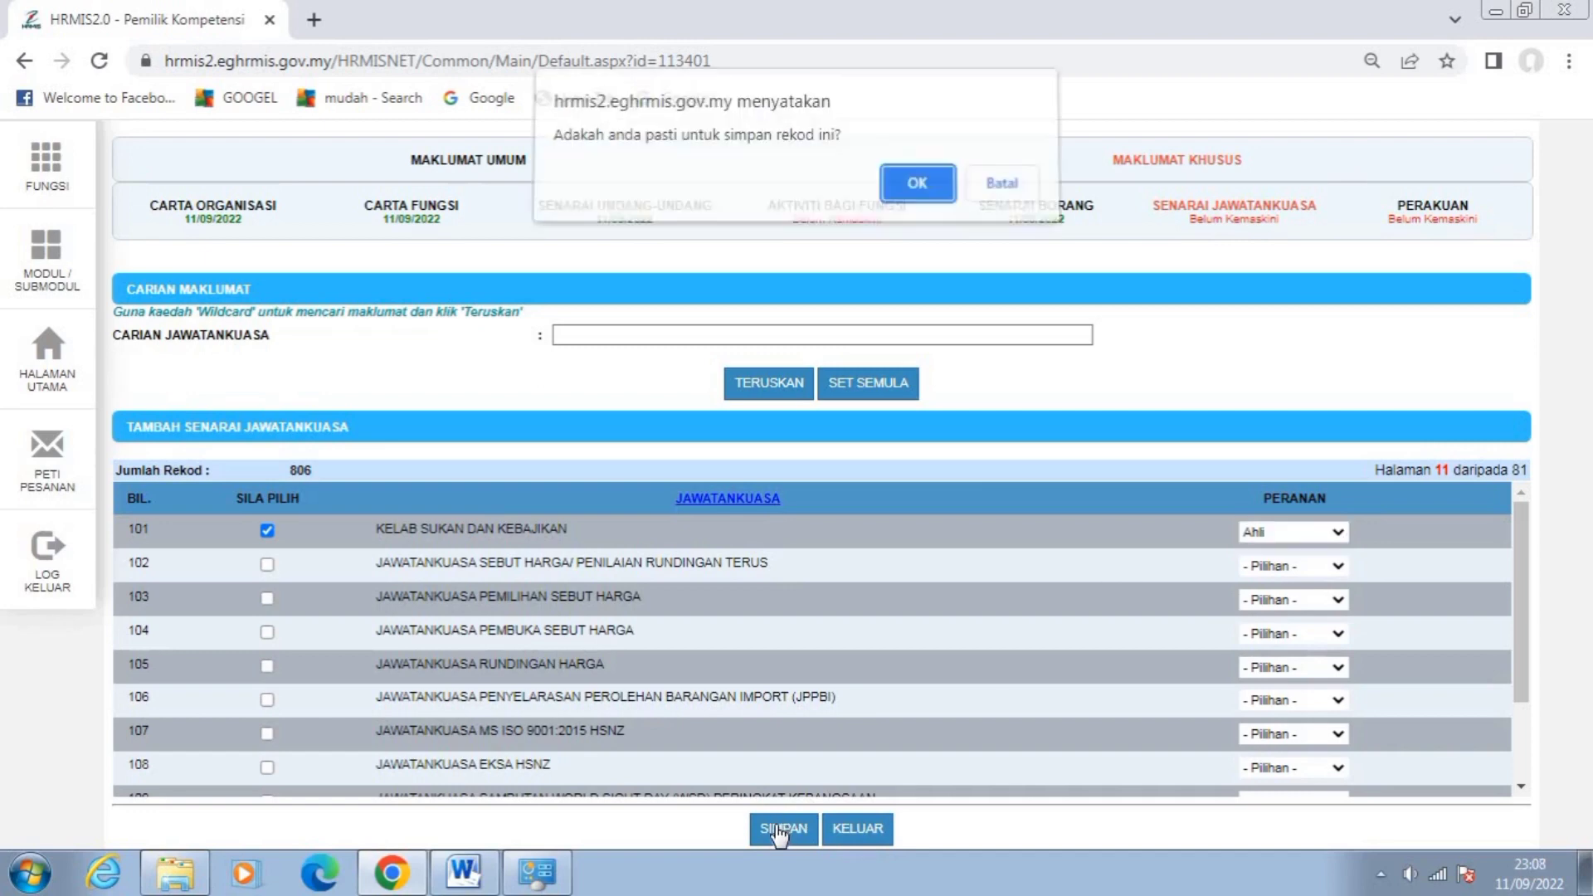
click(916, 195)
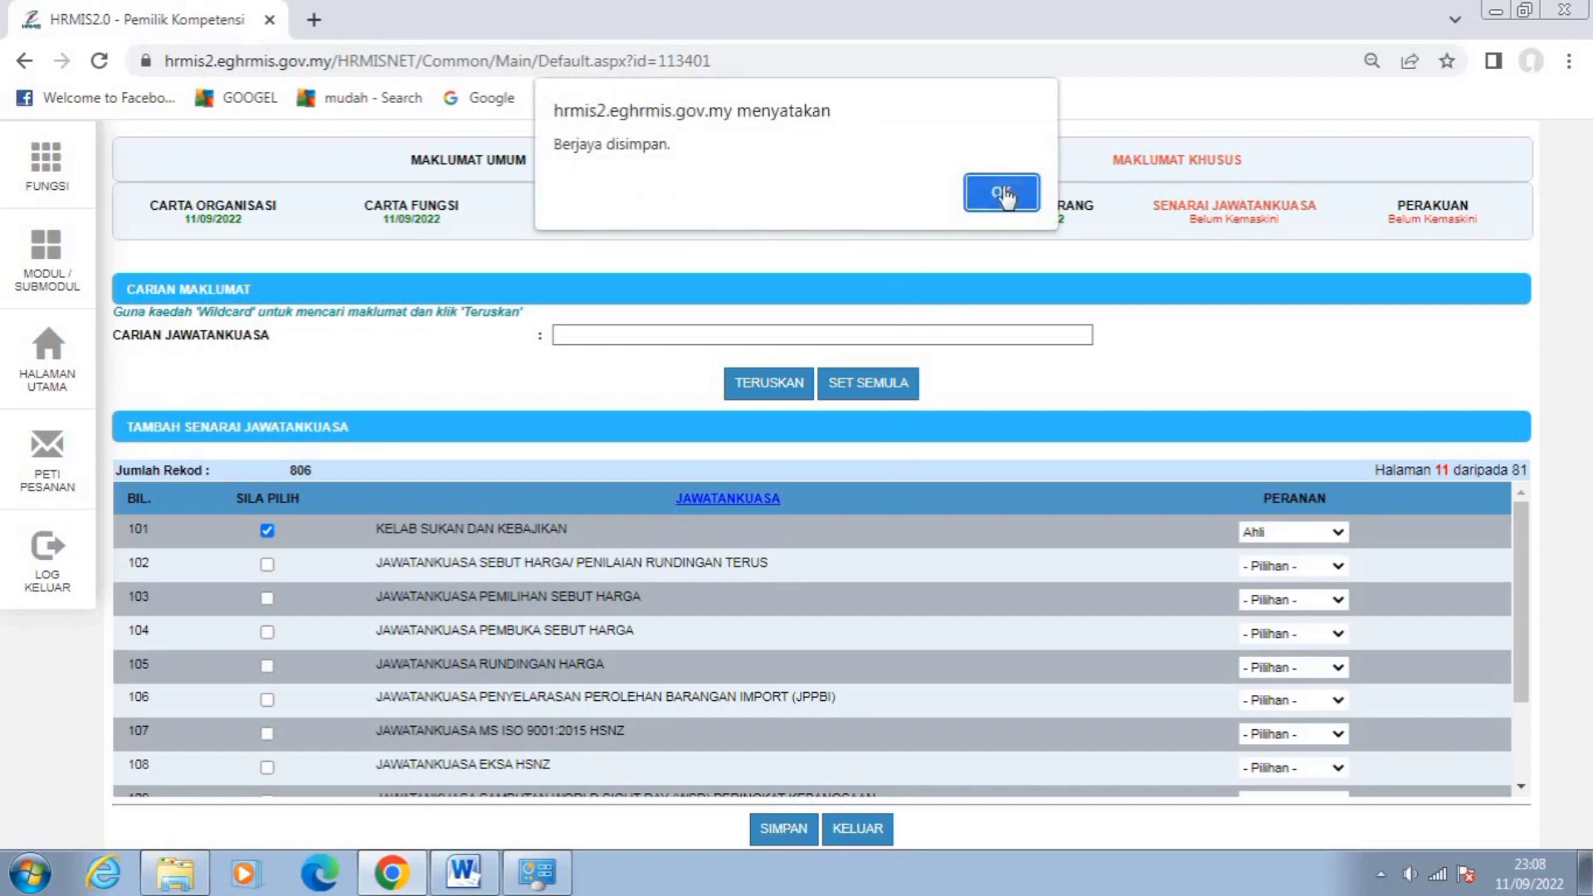
click(998, 193)
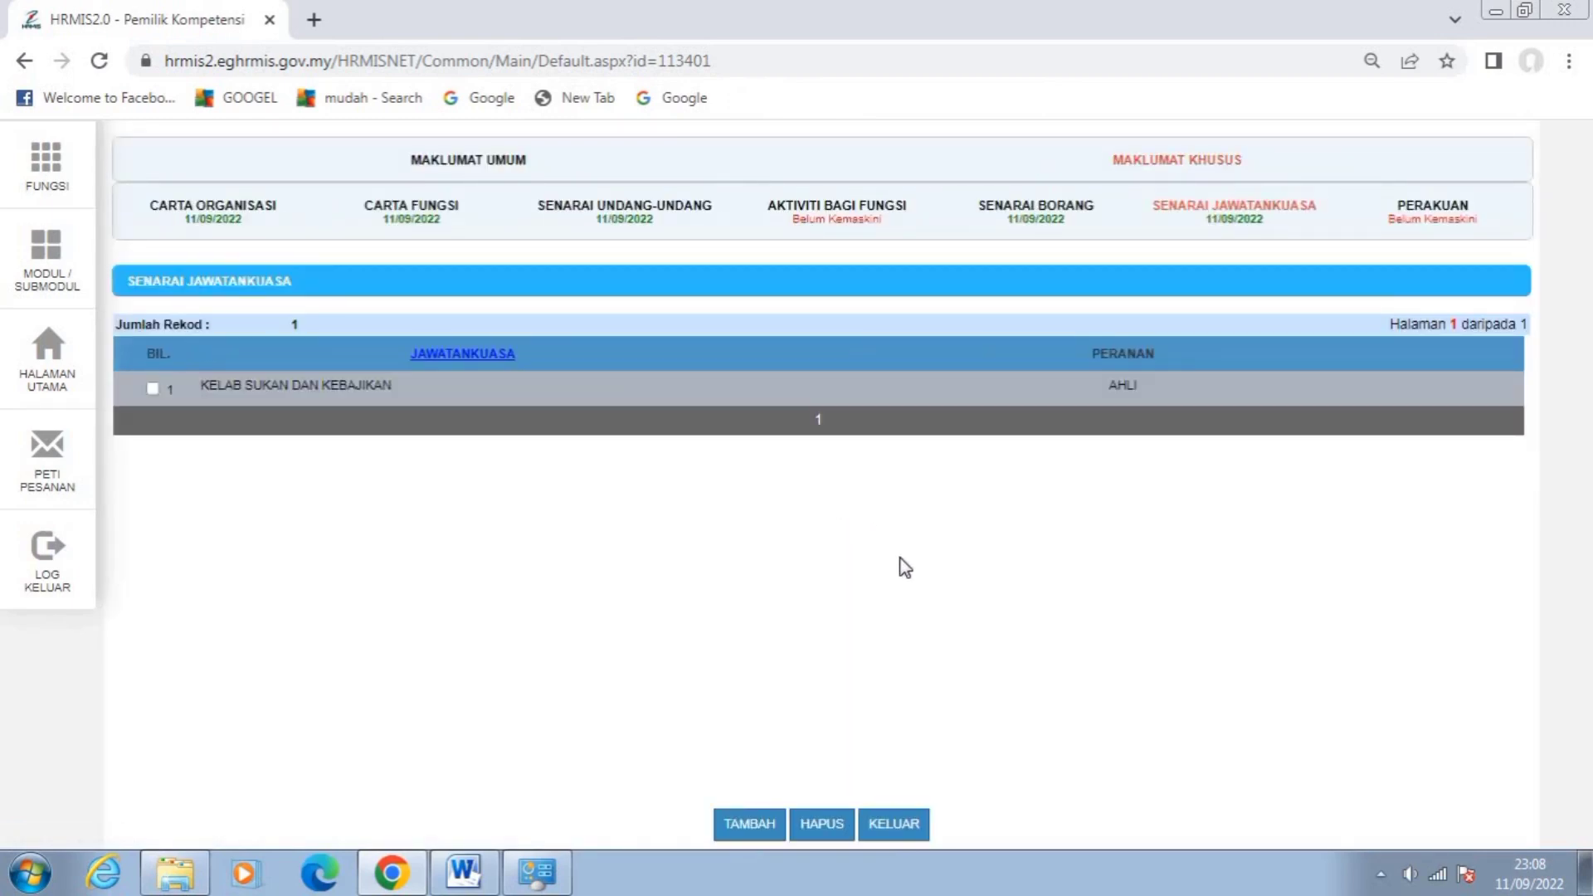
Reopen the list of committees for adding and go through pages 11 and 21 to page 31.
click(749, 825)
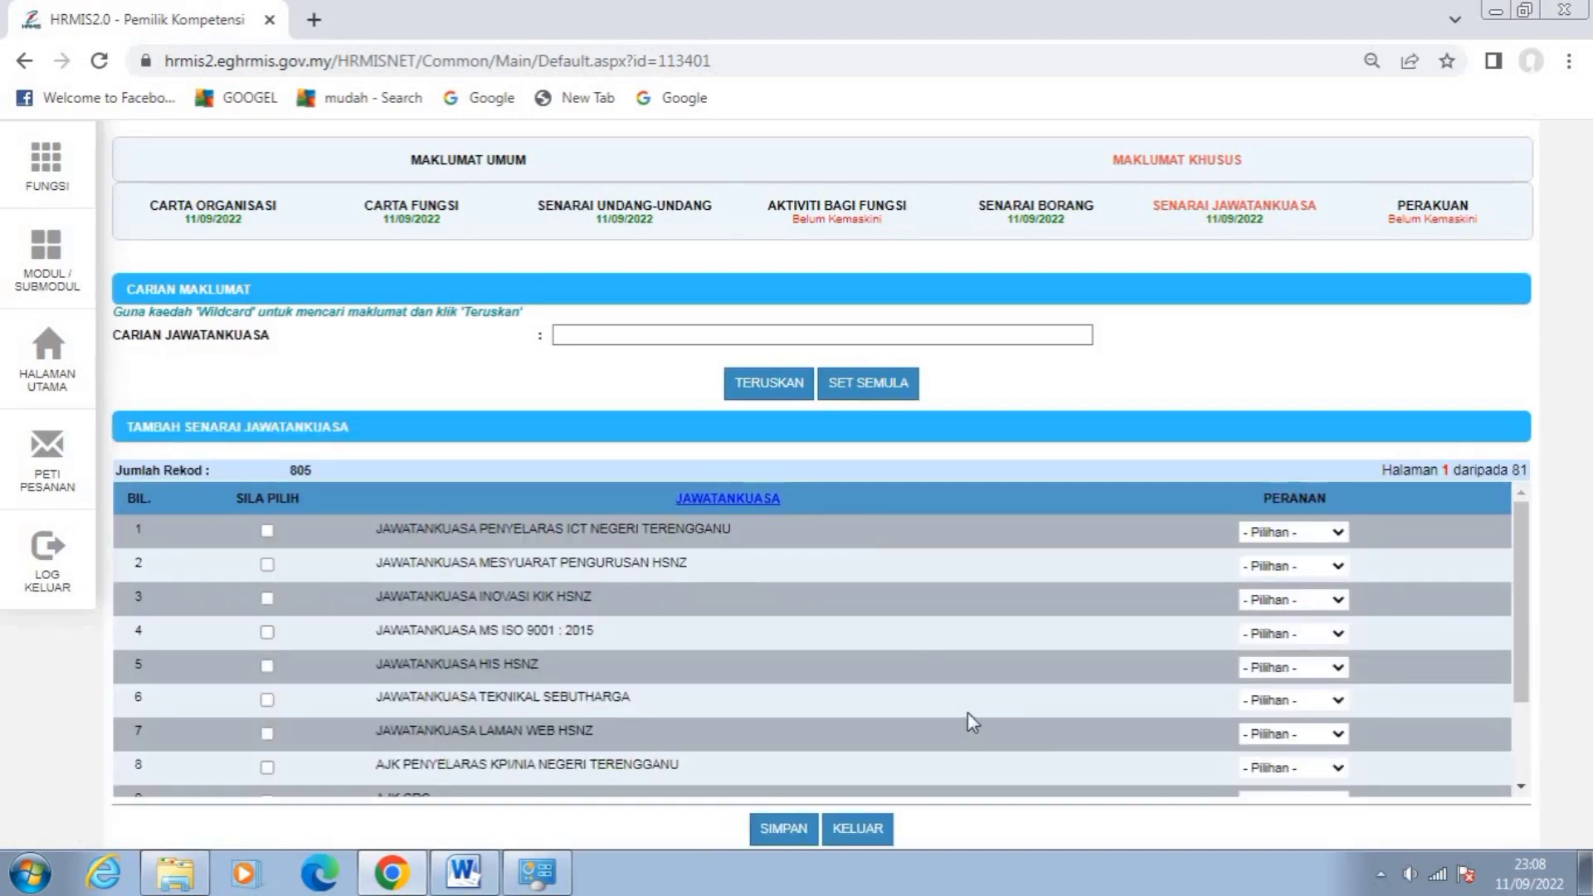
scroll(967, 712, down, 2)
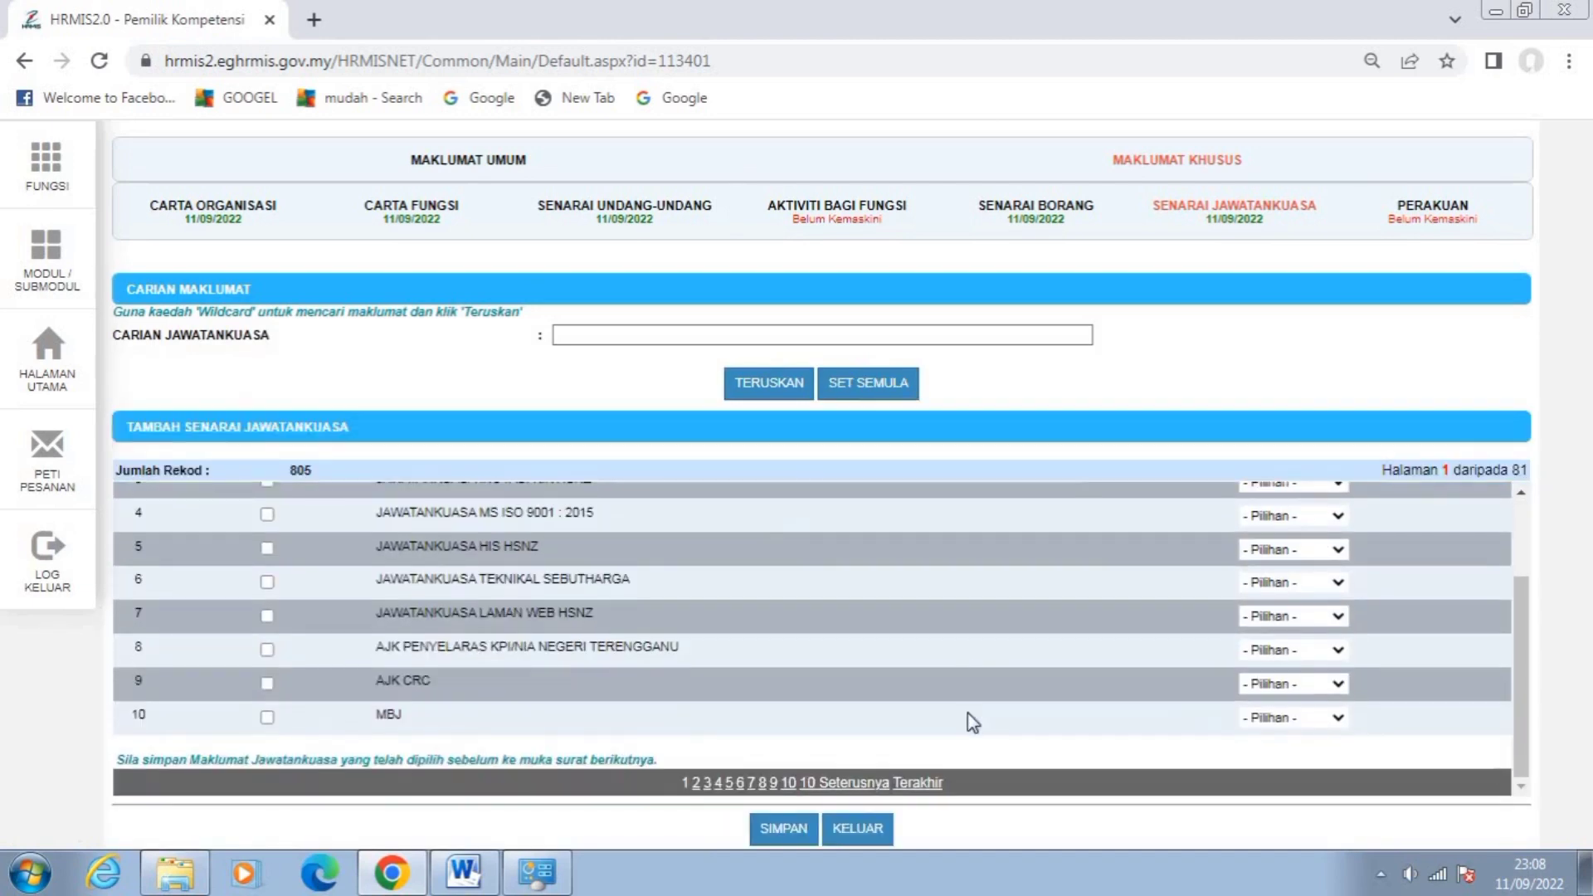
click(886, 784)
scroll(968, 673, down, 2)
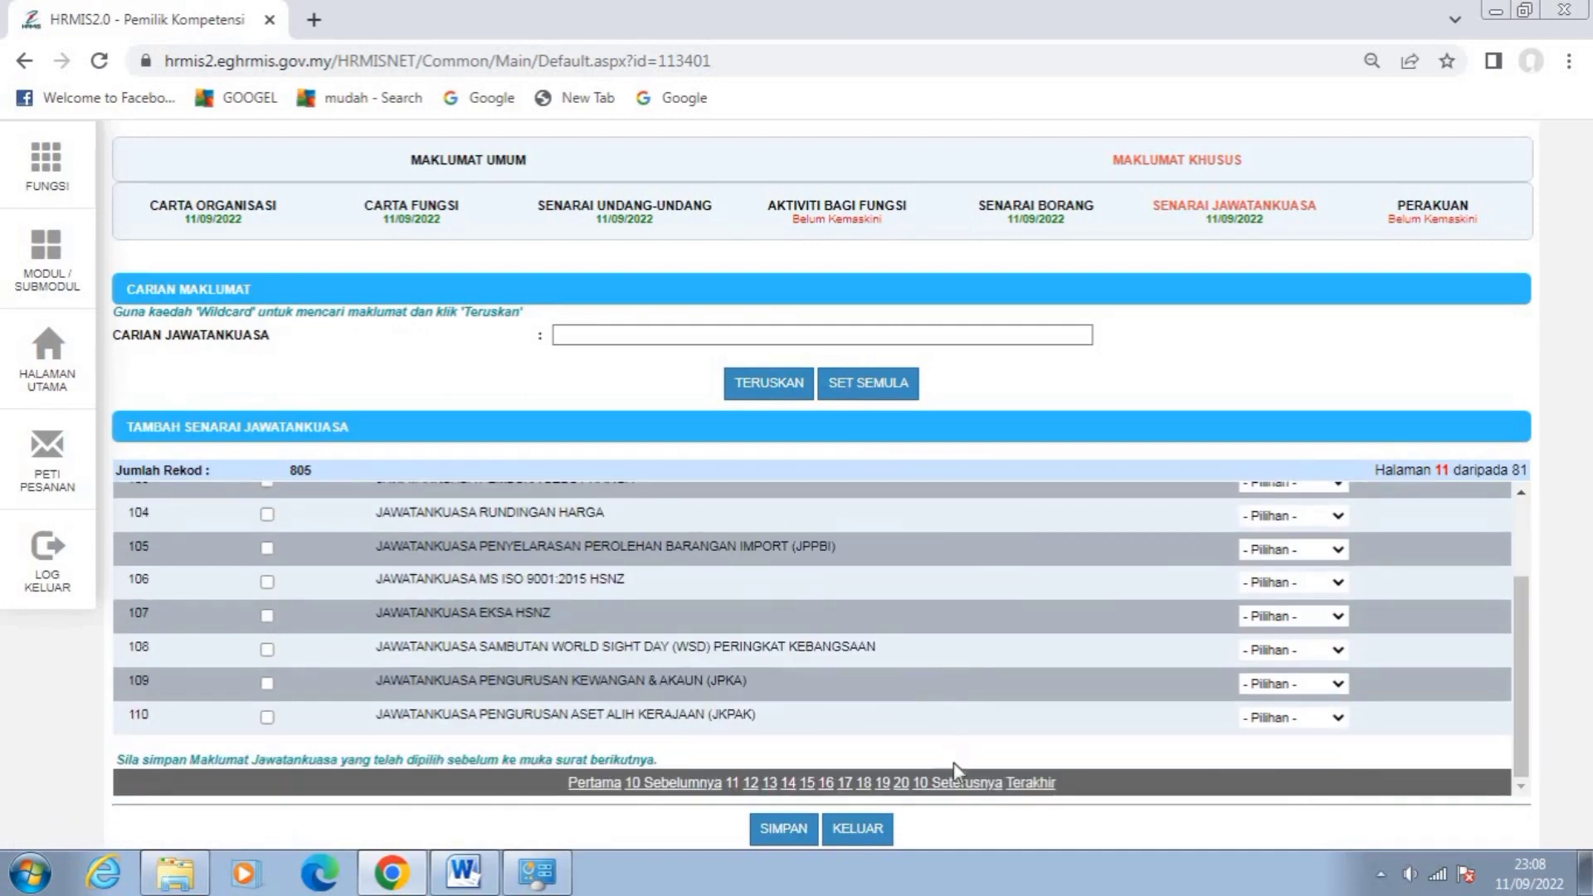
click(960, 783)
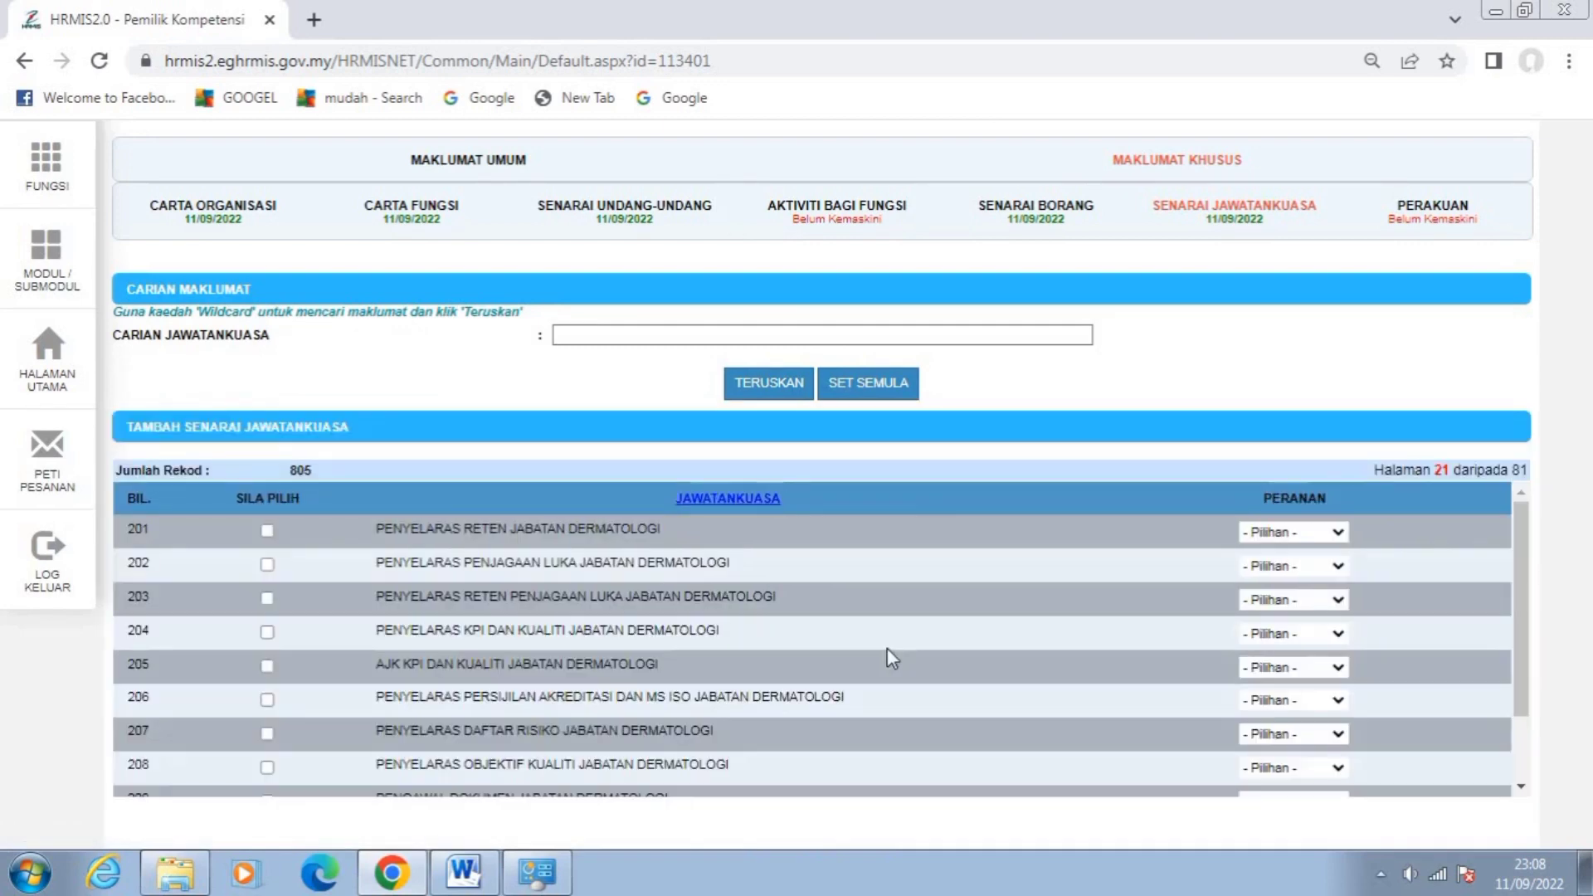
scroll(894, 655, down, 3)
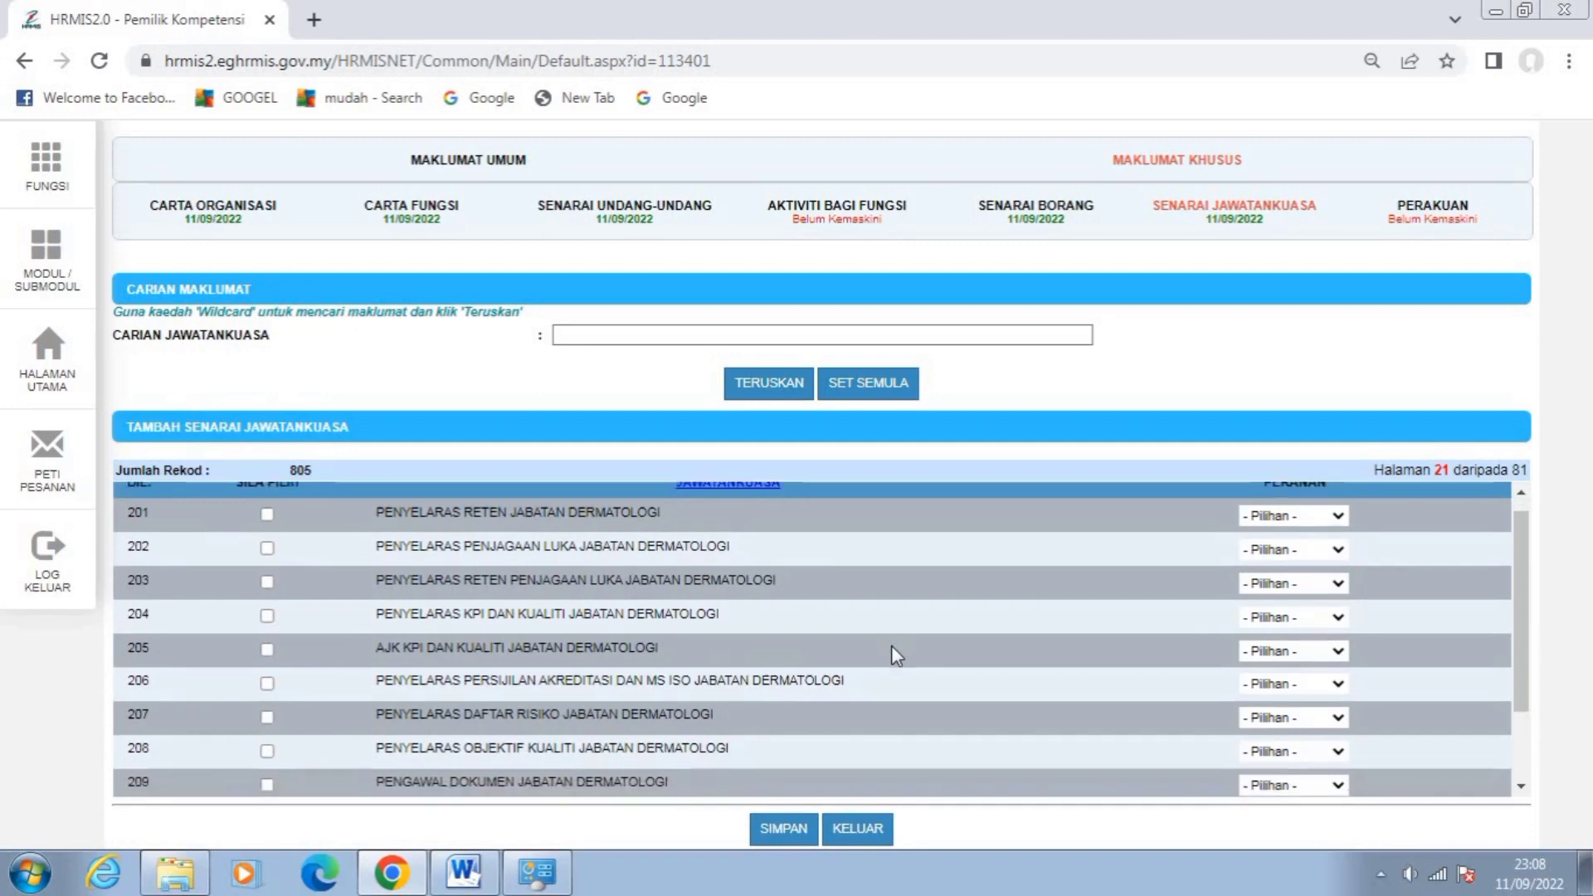
scroll(888, 645, up, 3)
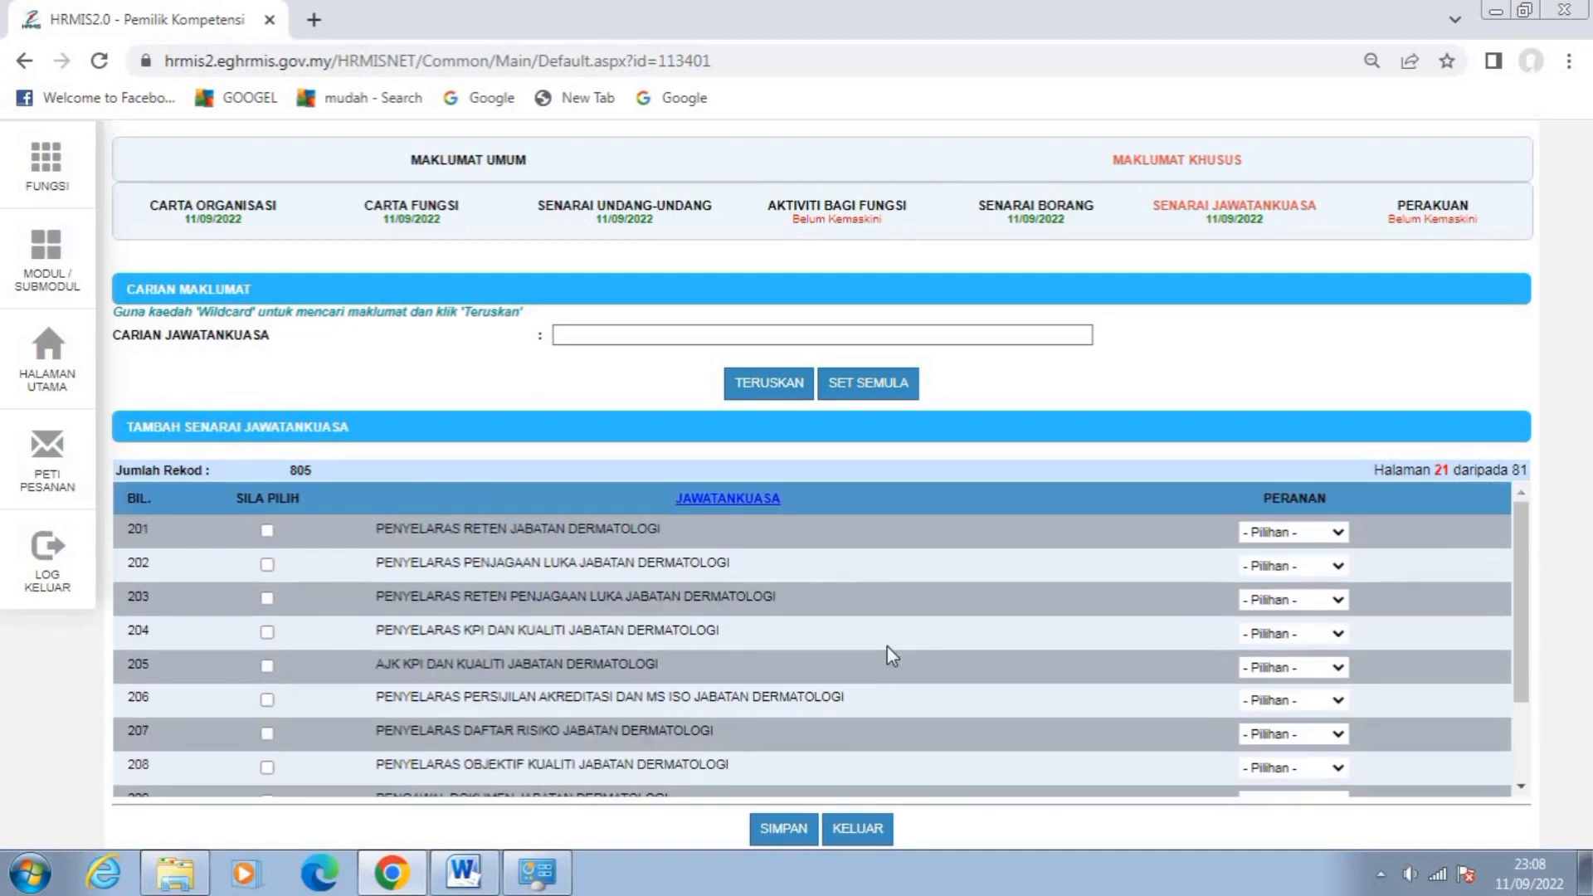
scroll(888, 645, down, 3)
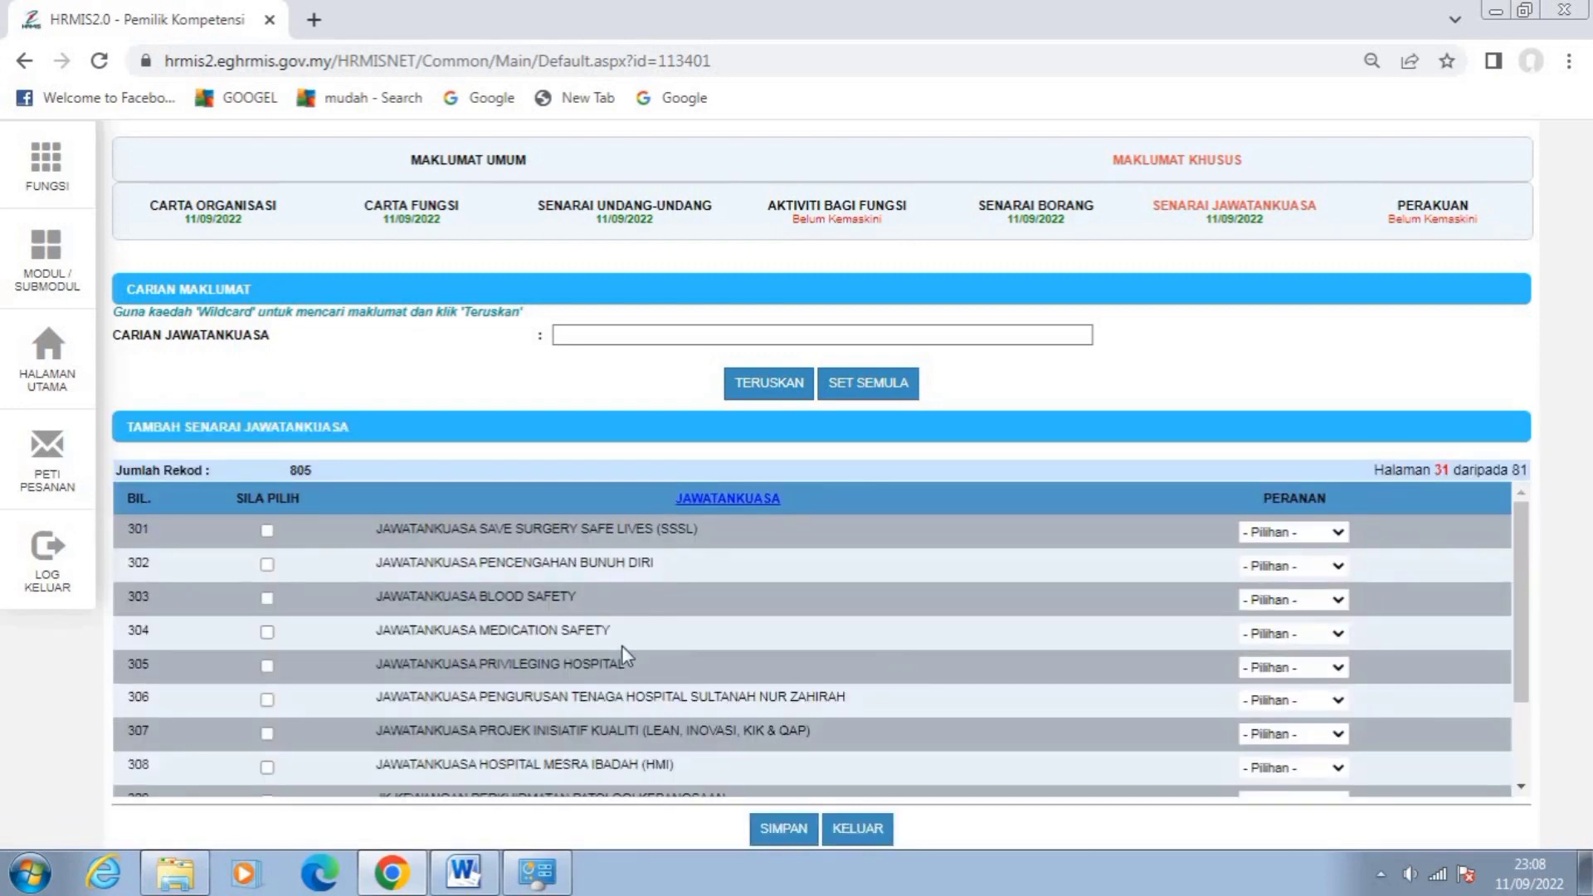
Look through the committees on pages 31 and 41 of the selection list and advance to page 51.
scroll(610, 648, down, 3)
scroll(610, 649, up, 3)
scroll(610, 649, down, 3)
scroll(611, 650, down, 1)
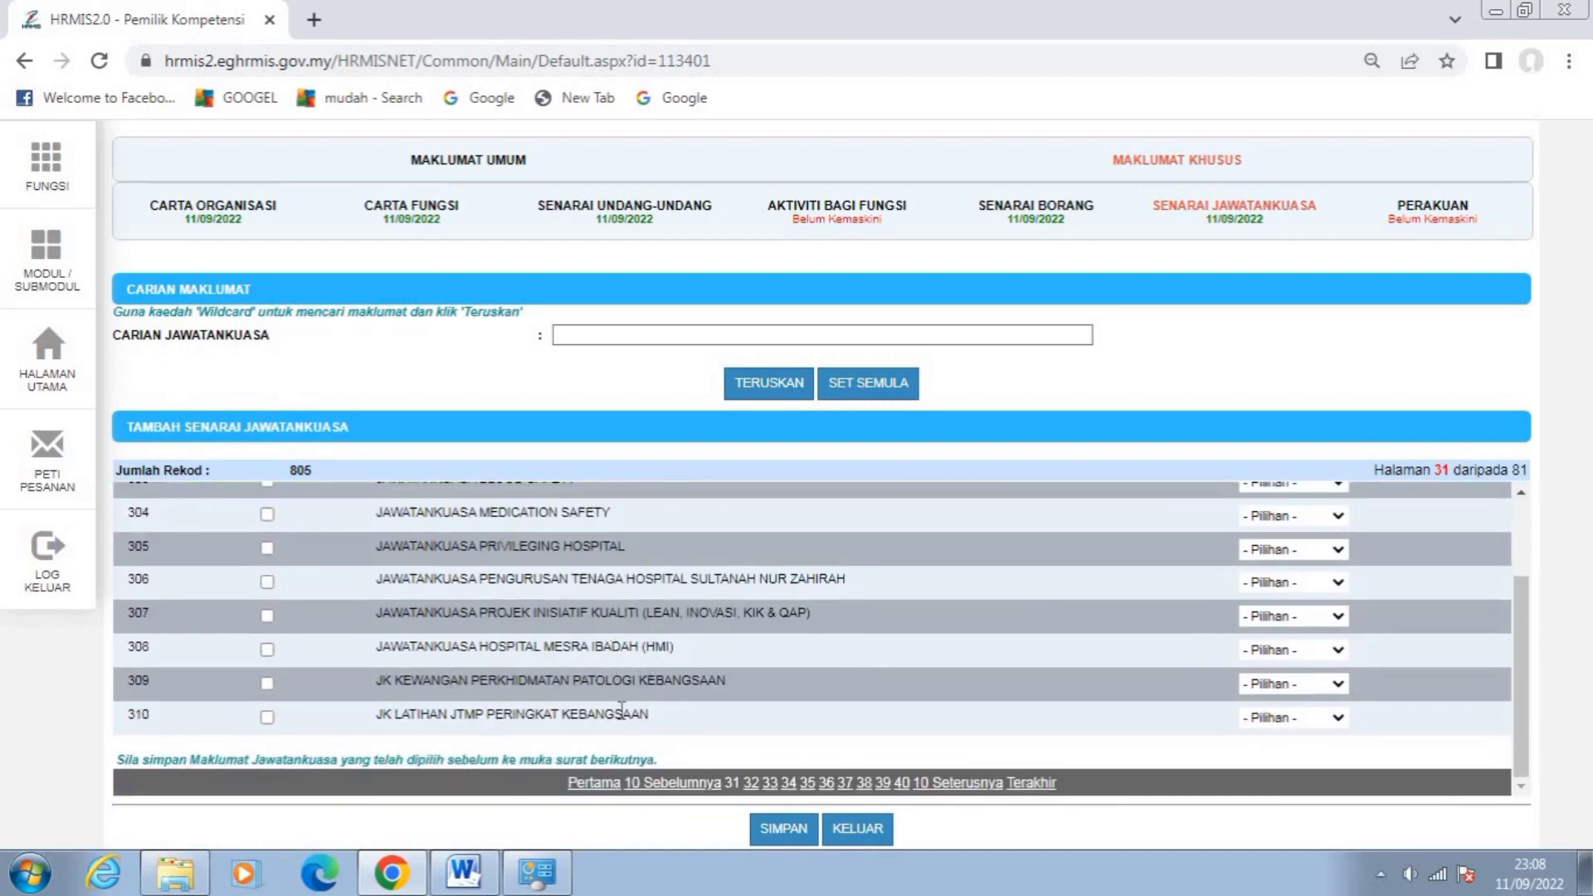
click(957, 782)
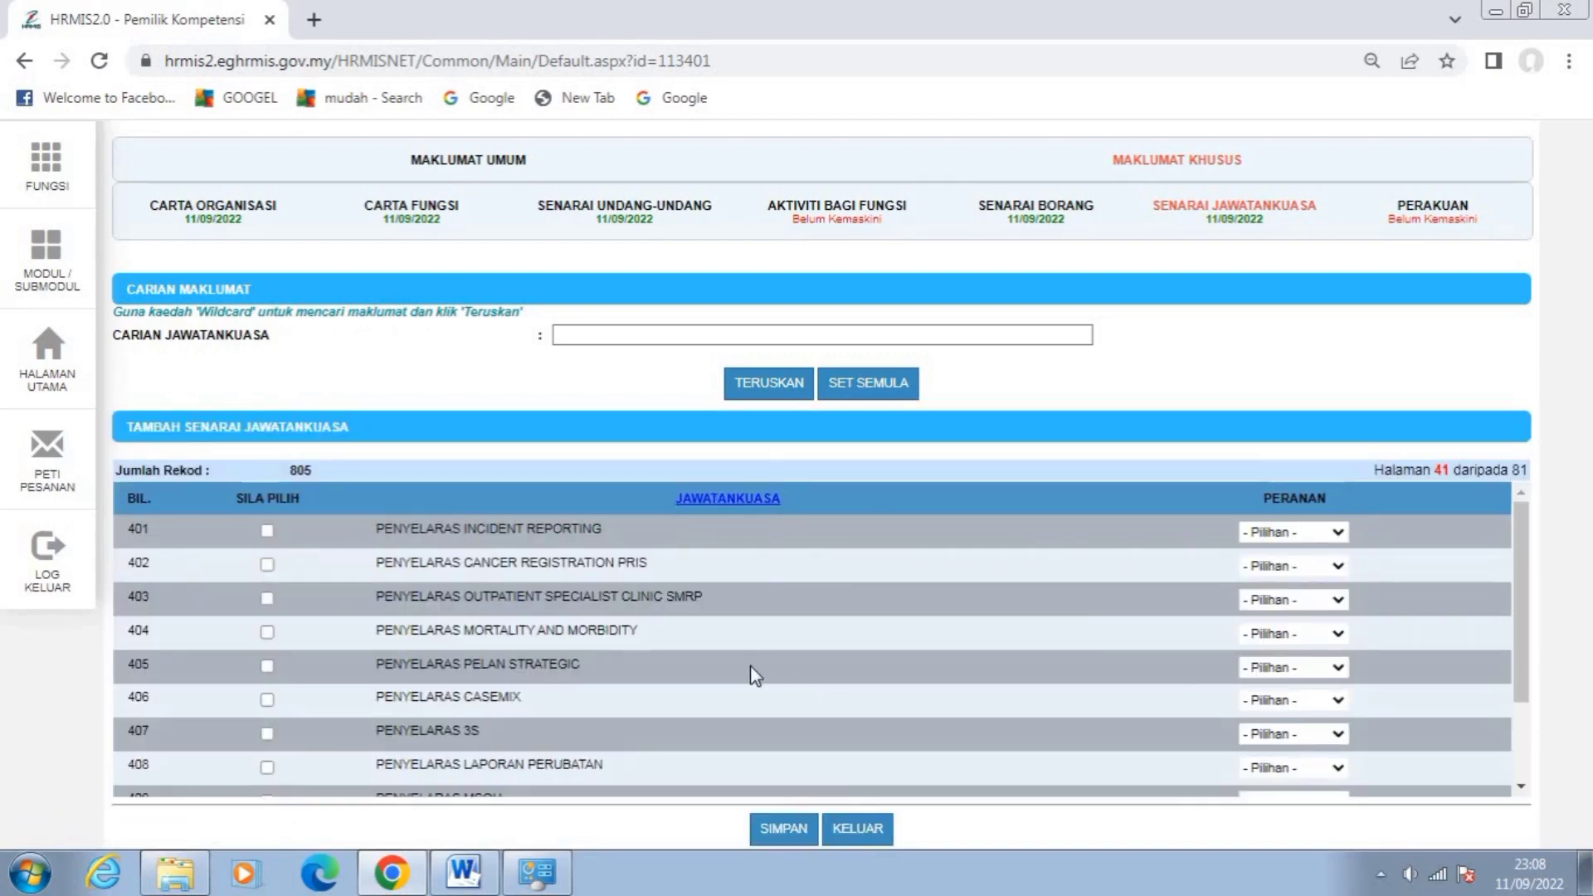
scroll(750, 665, down, 3)
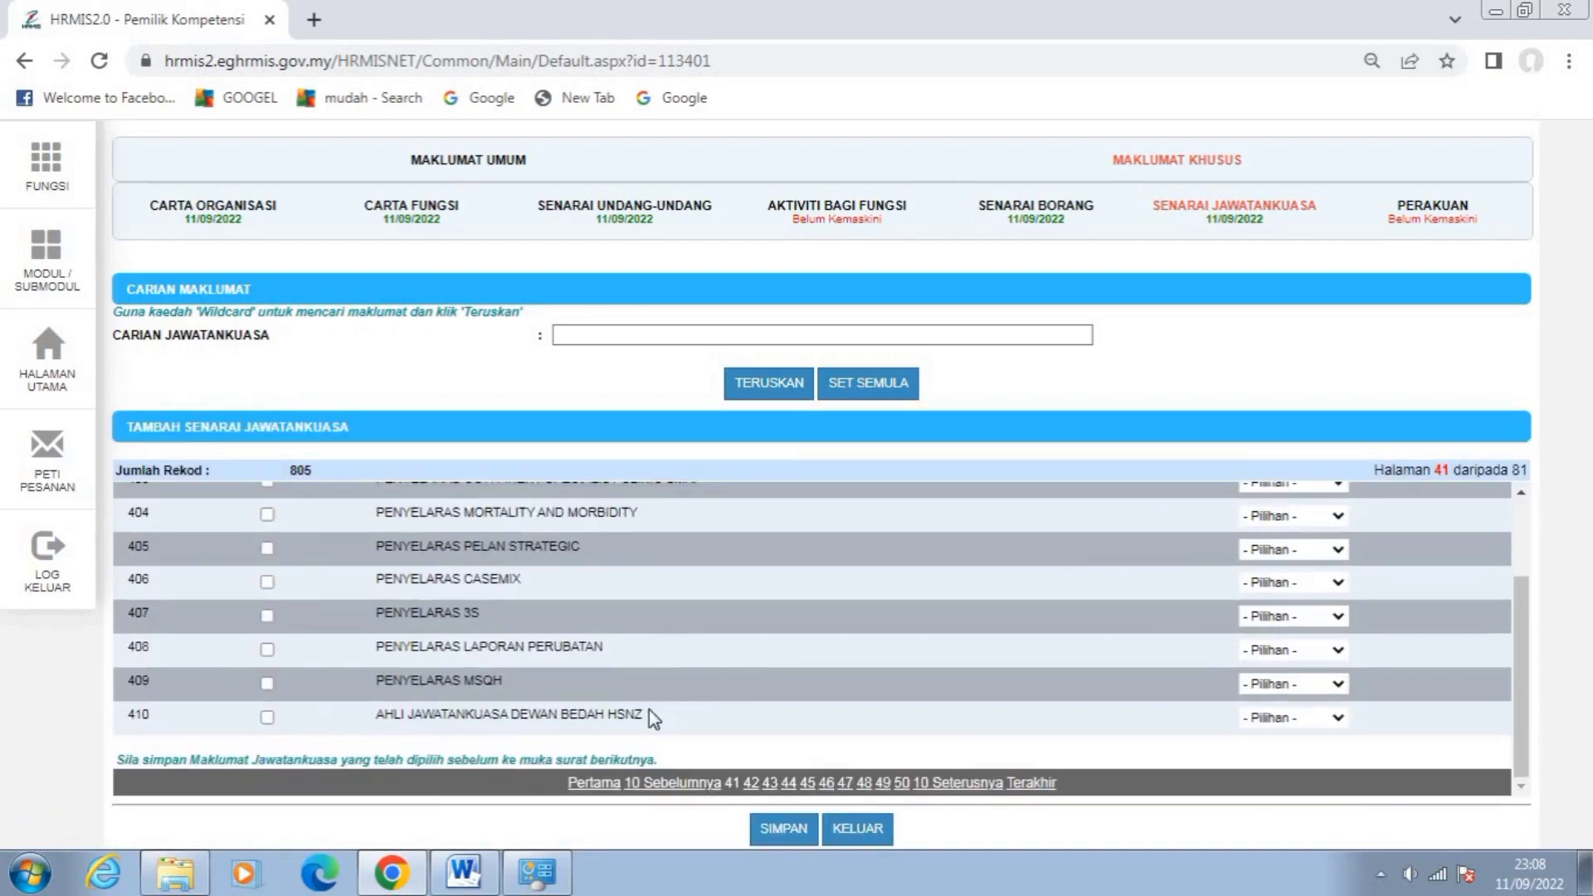
scroll(504, 725, up, 3)
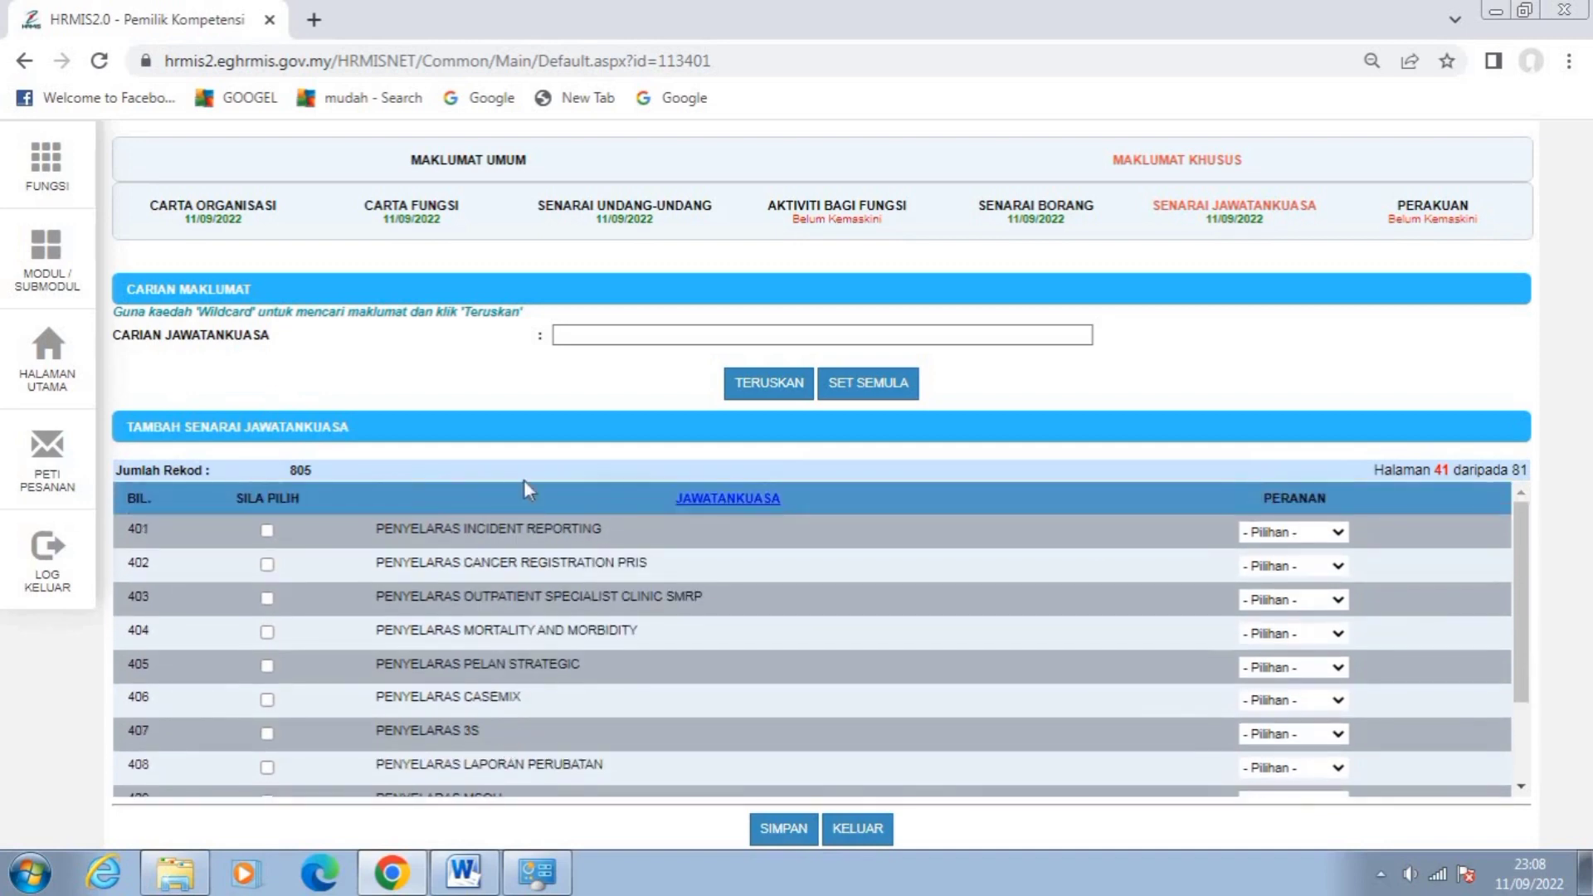
scroll(953, 750, down, 3)
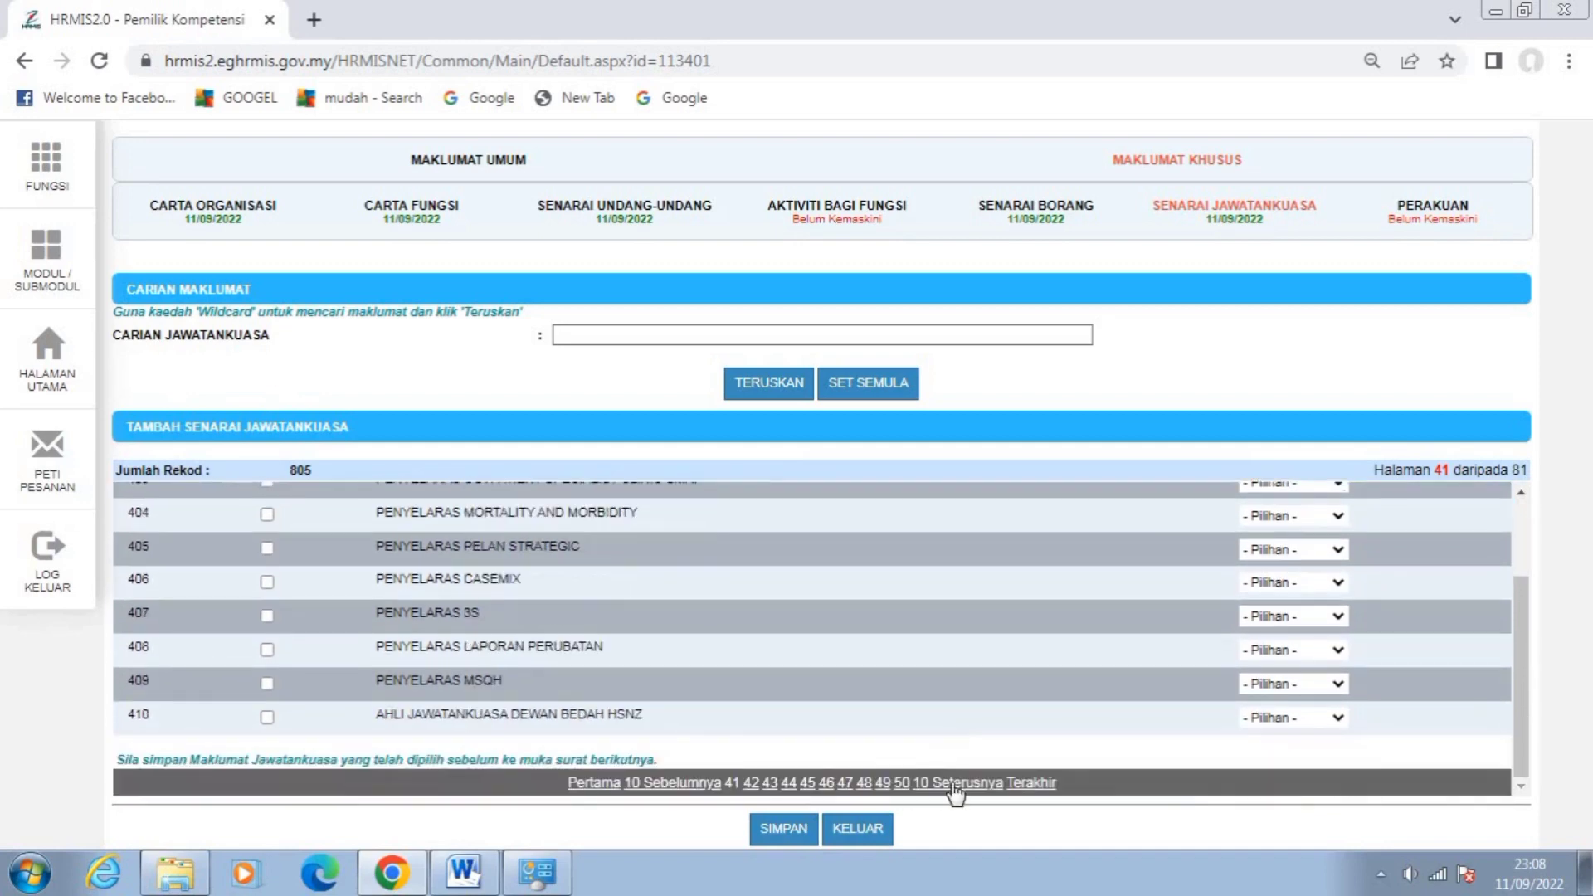
click(963, 783)
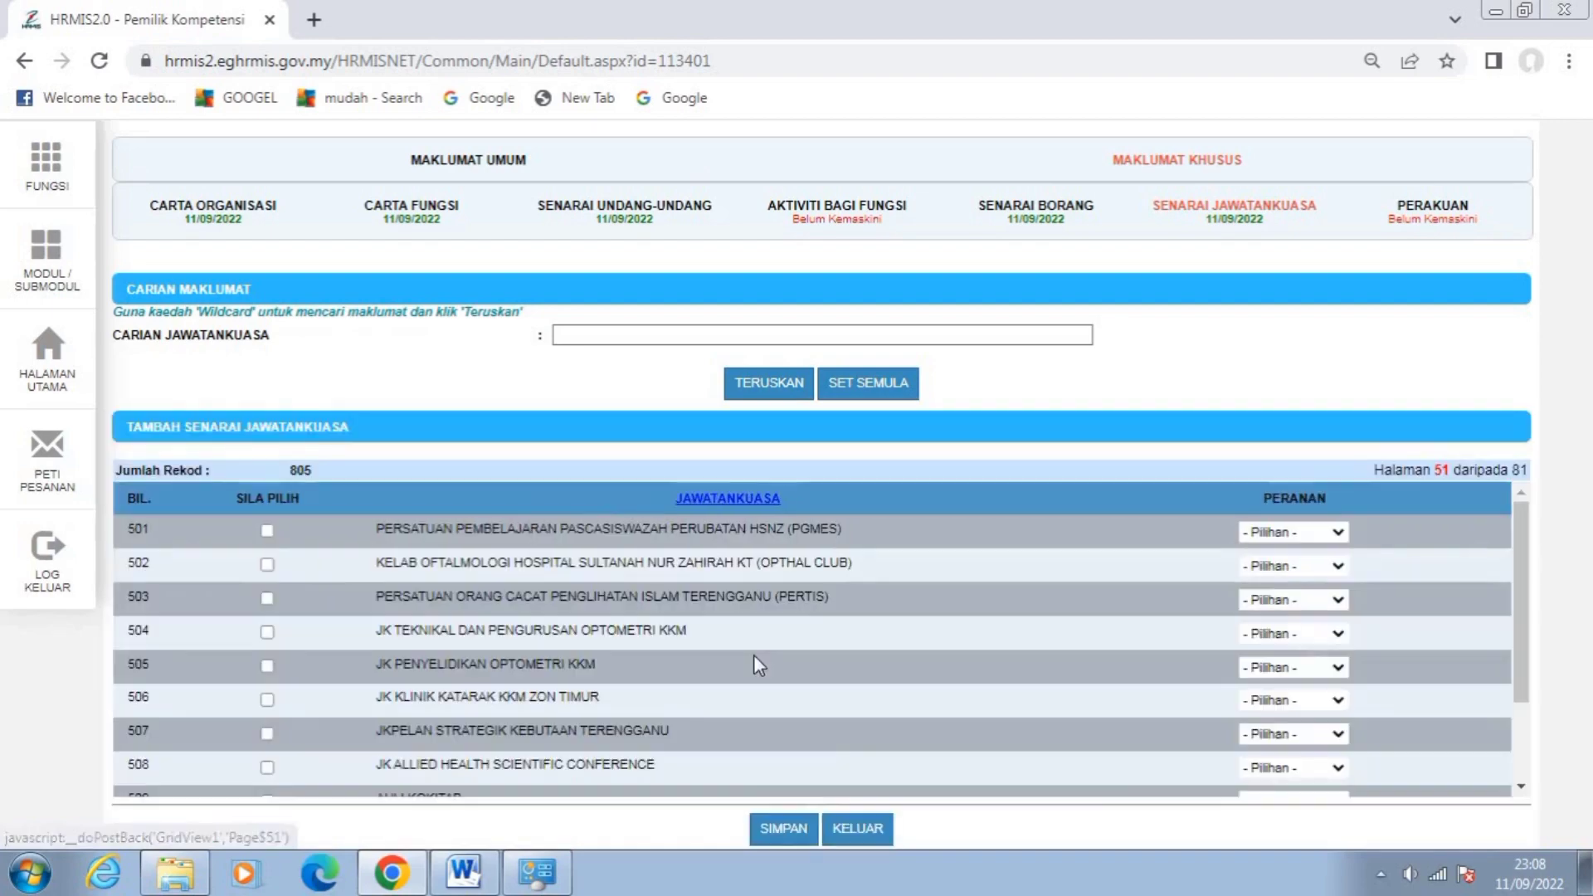
Look through the committees on pages 51 and 61 and advance to page 71.
scroll(786, 672, down, 3)
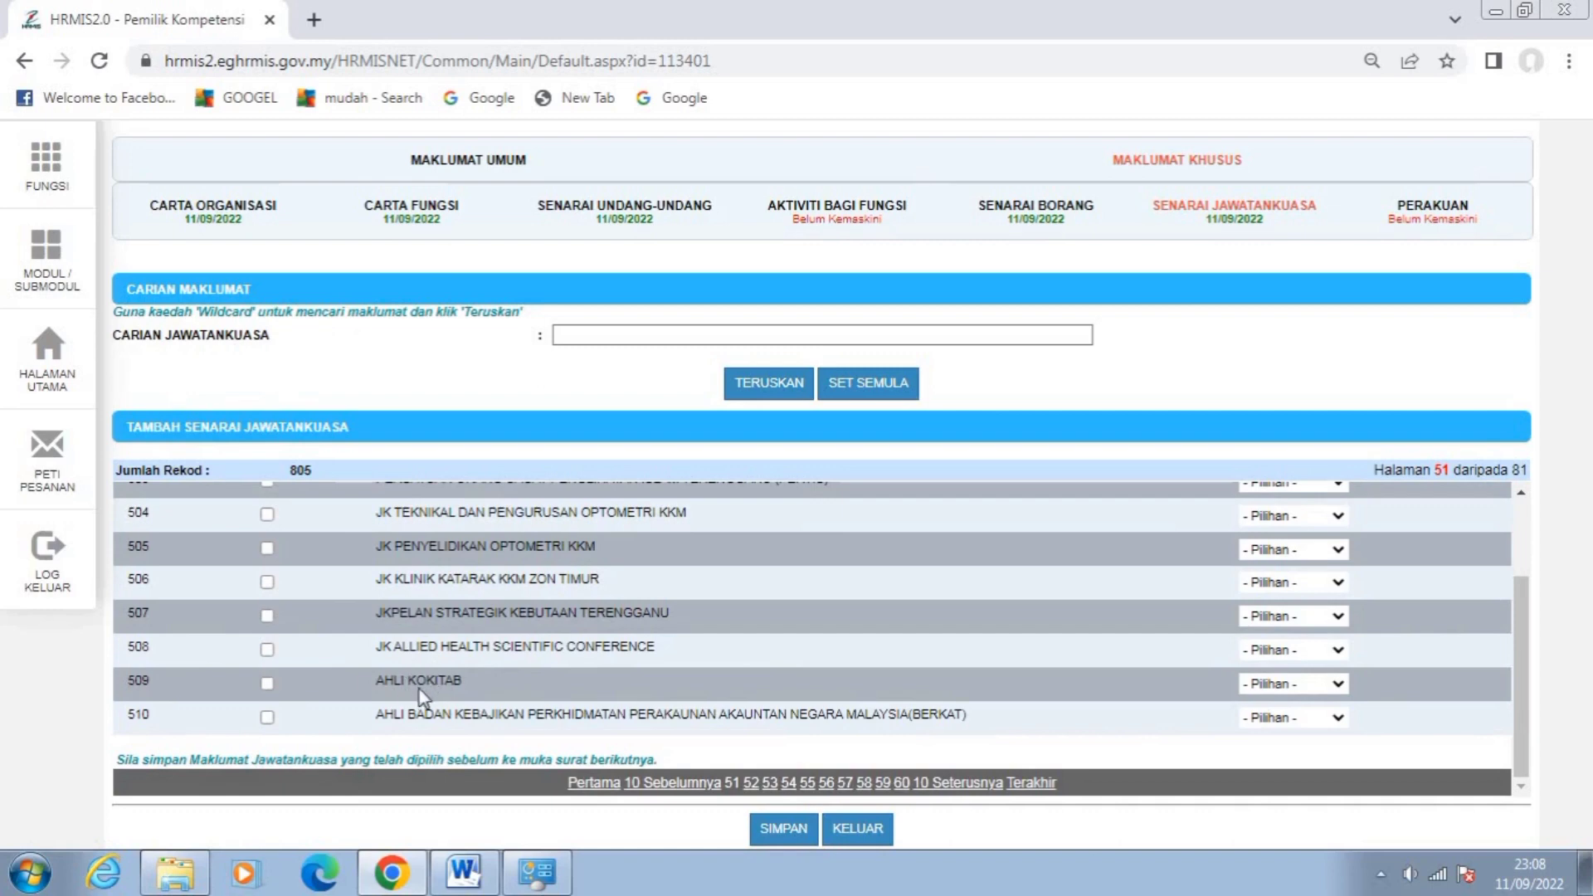
scroll(554, 674, up, 3)
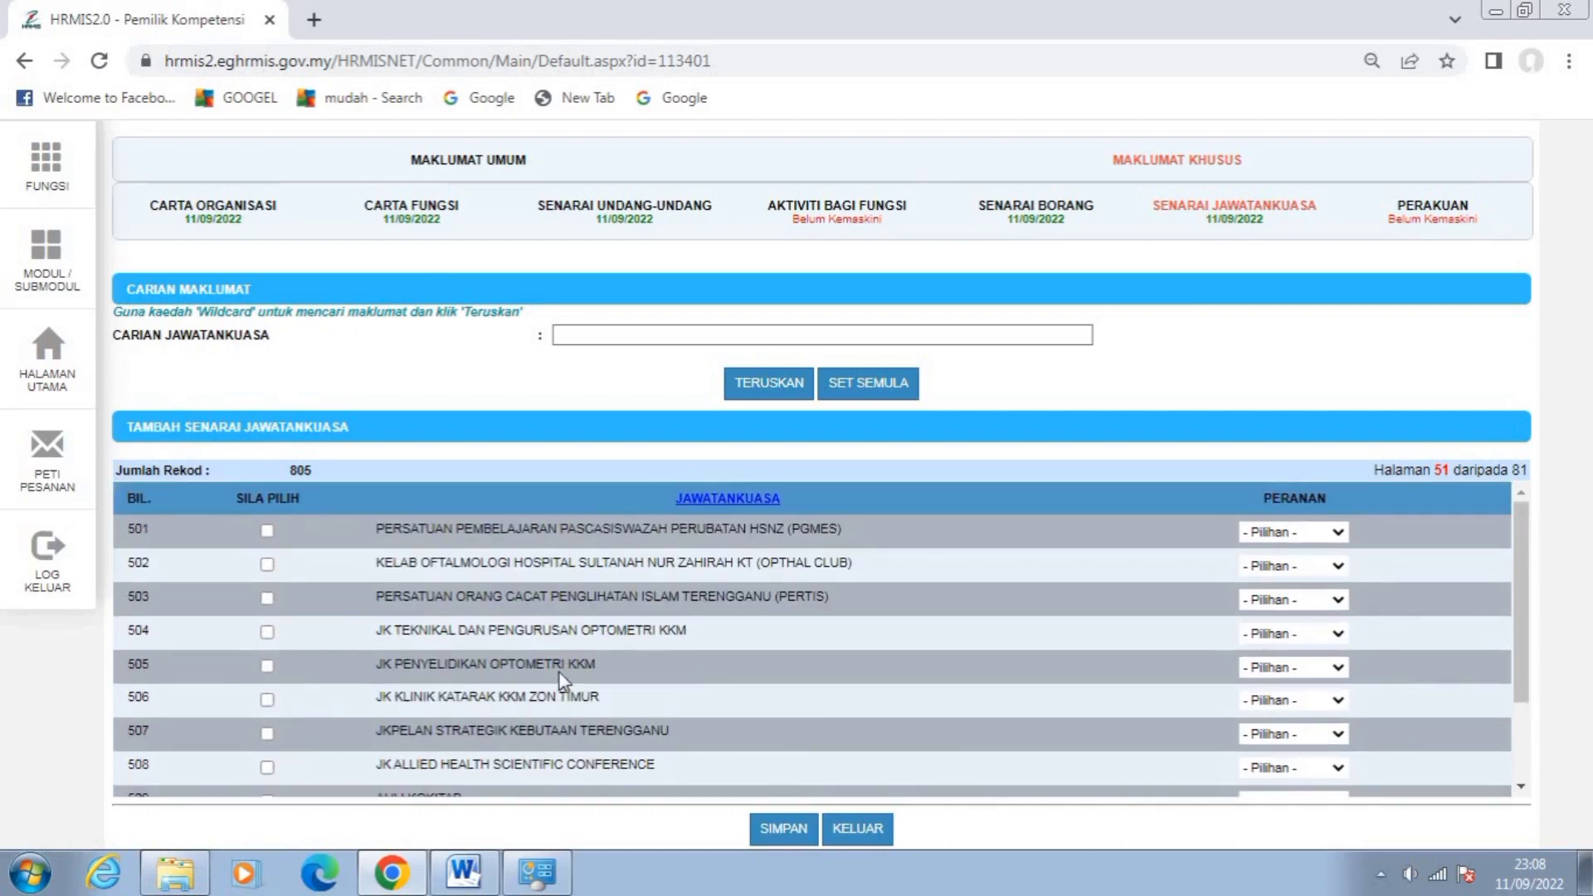
scroll(634, 659, down, 3)
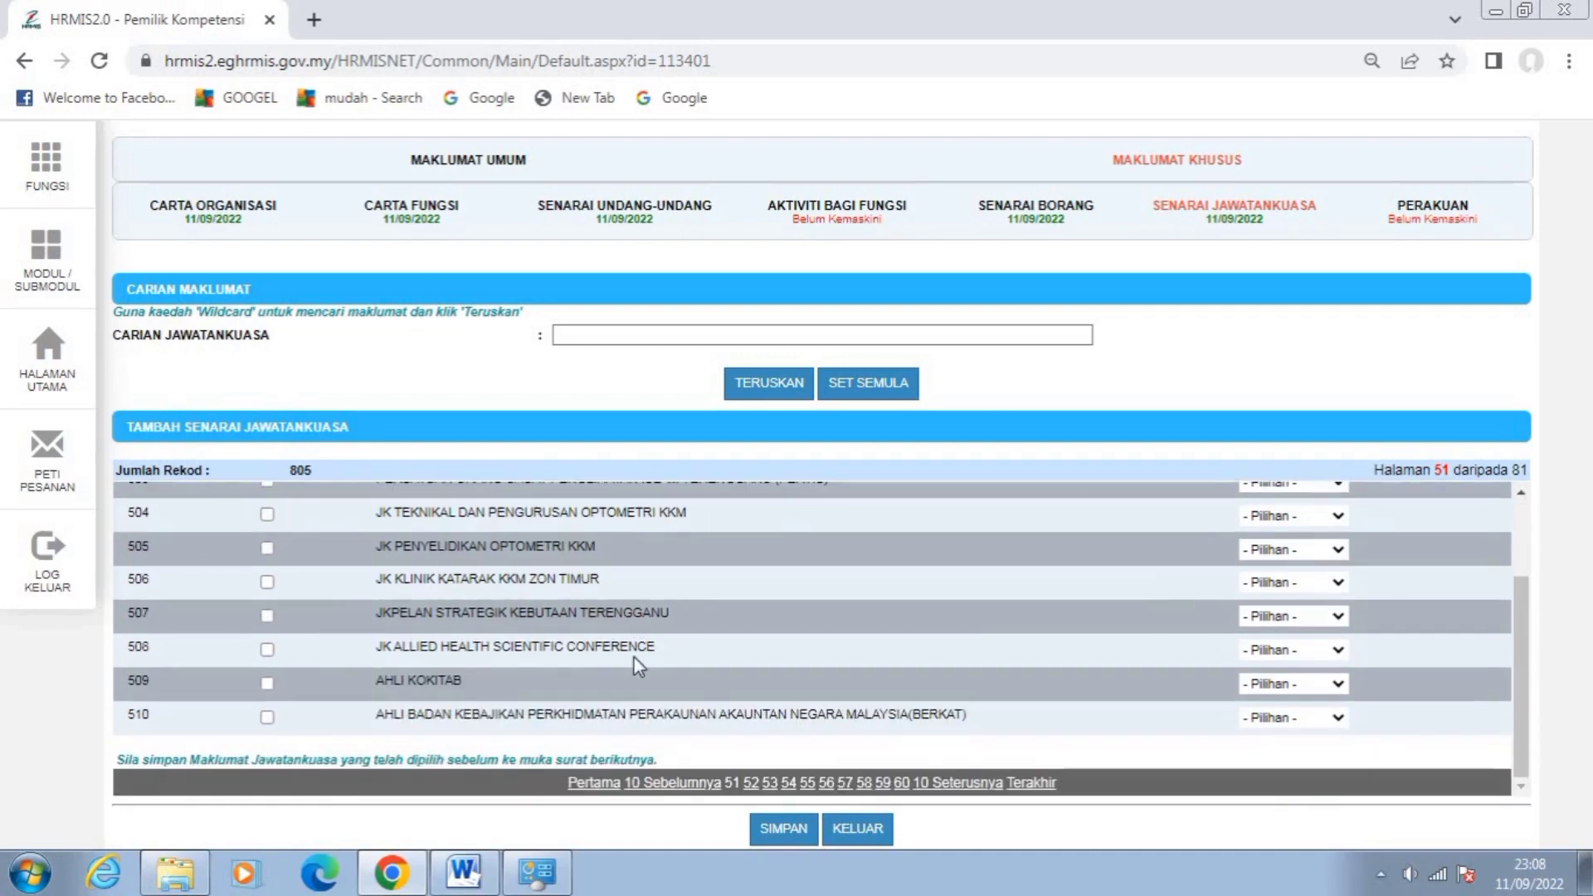
click(969, 784)
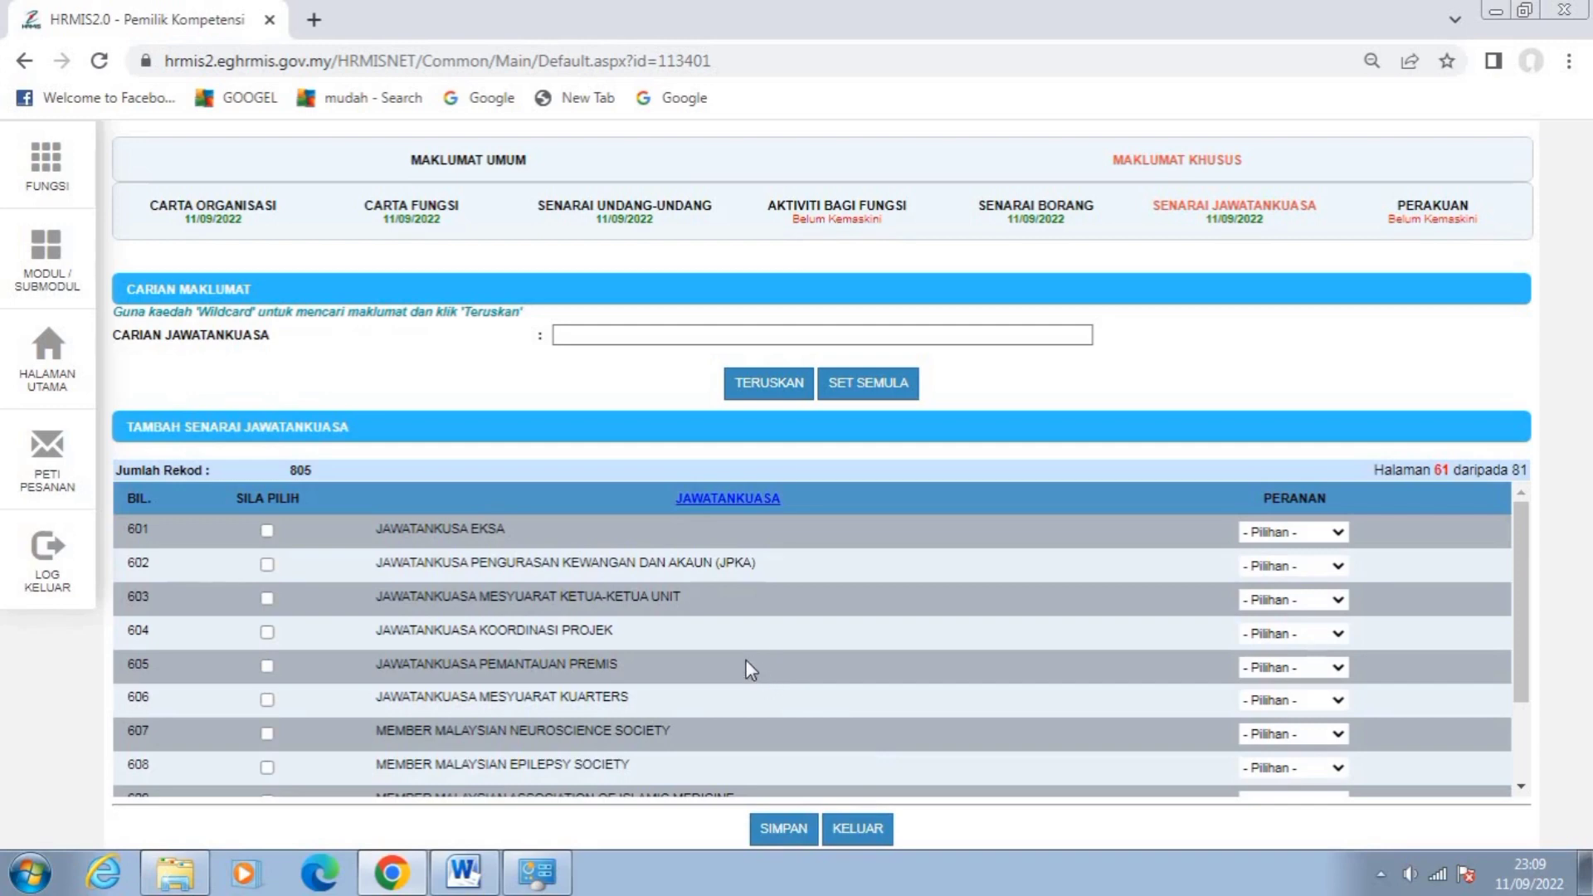
scroll(747, 656, down, 3)
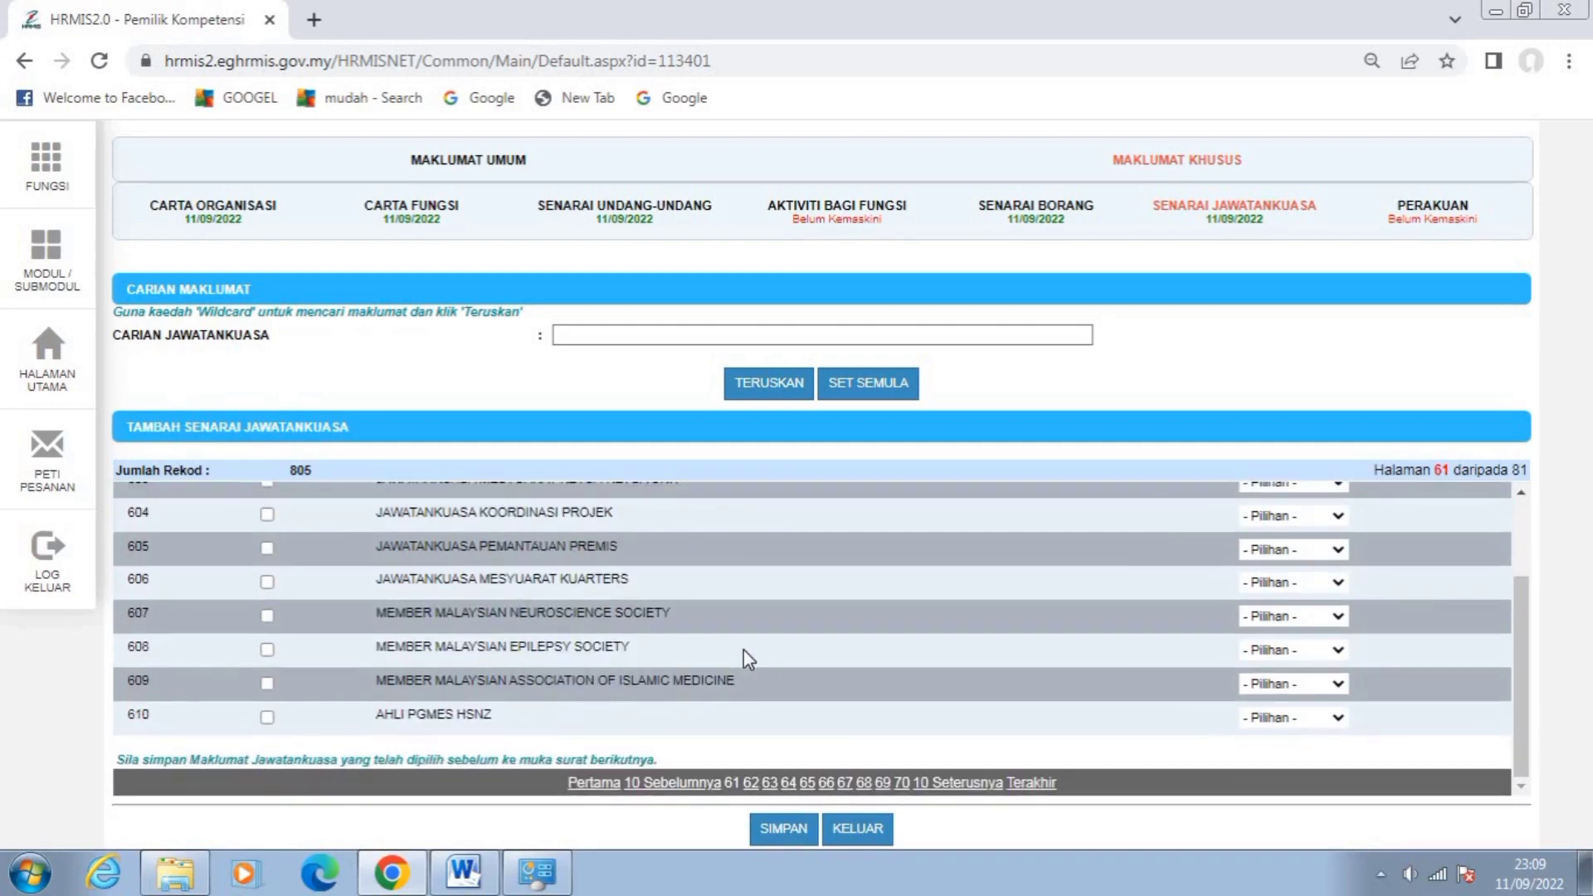
scroll(743, 649, up, 3)
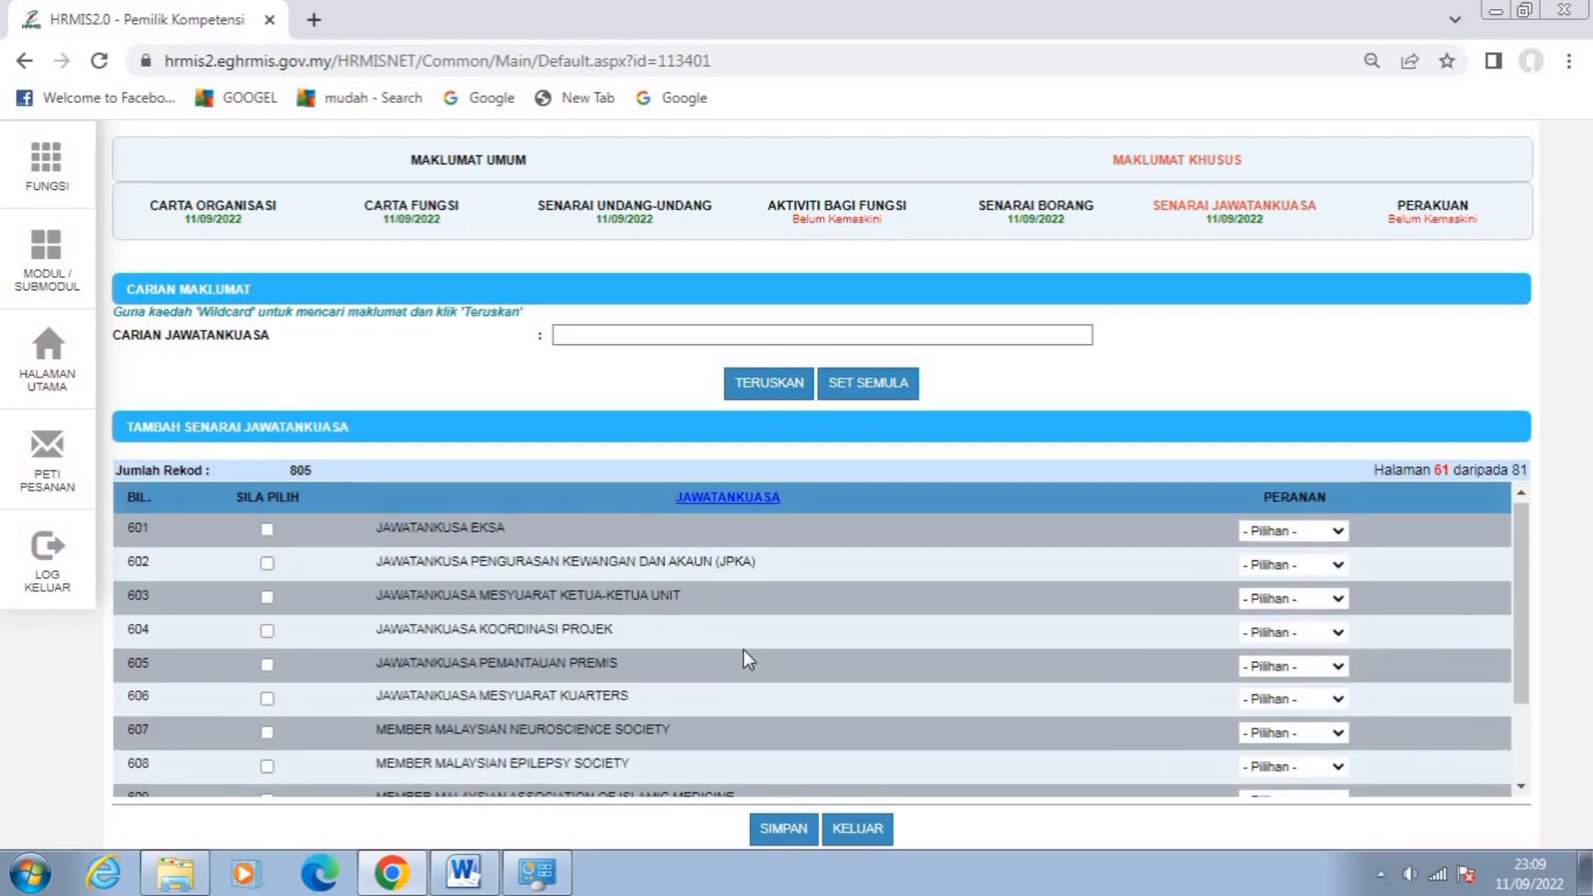
scroll(744, 652, down, 3)
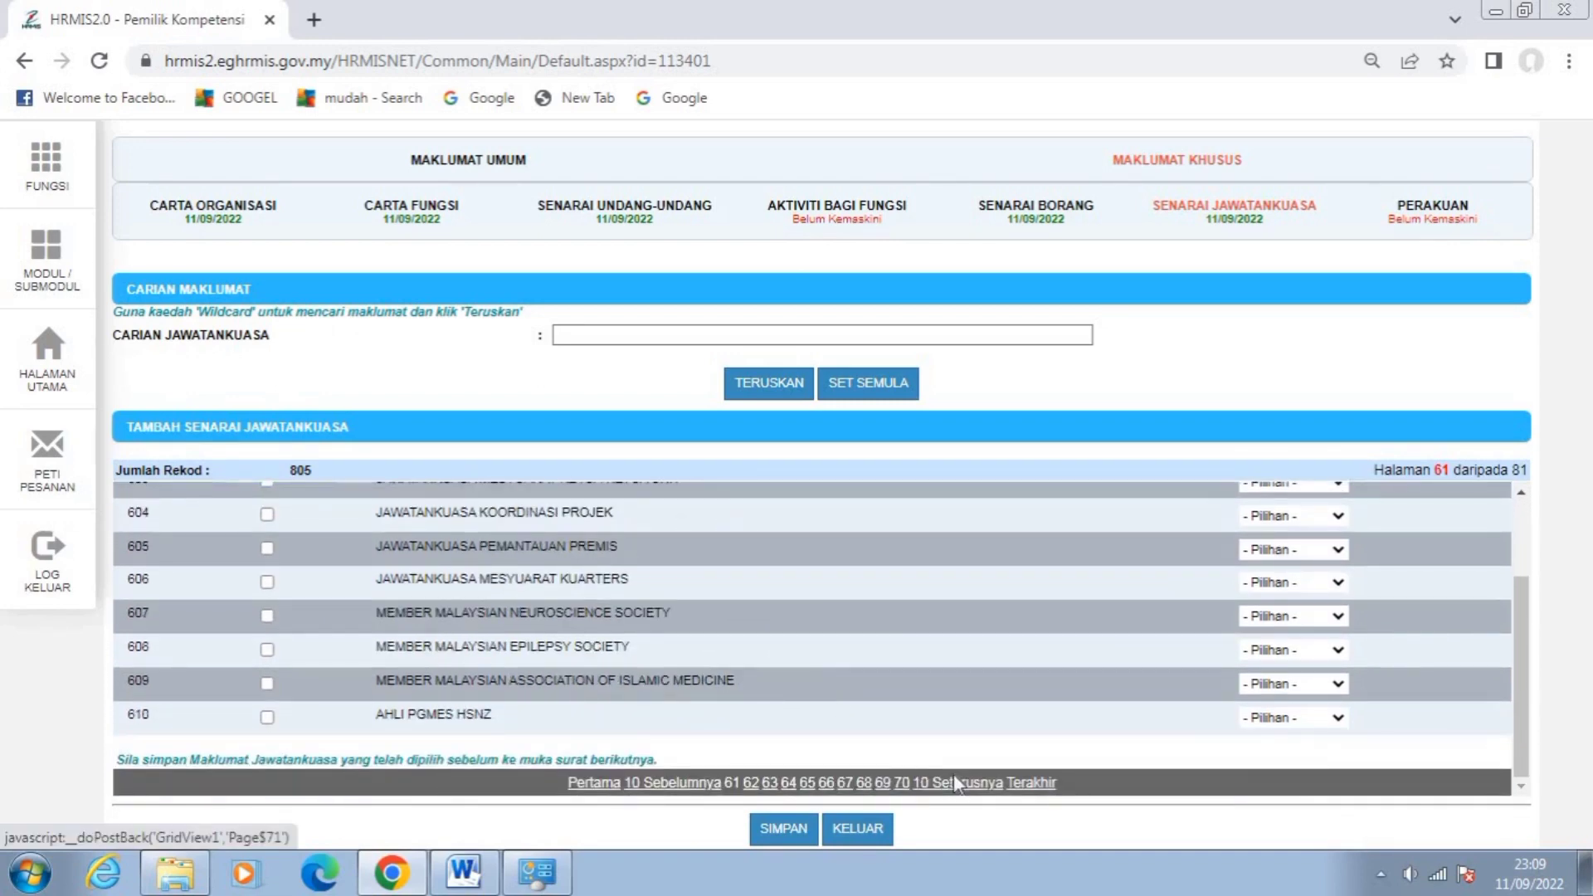
click(950, 781)
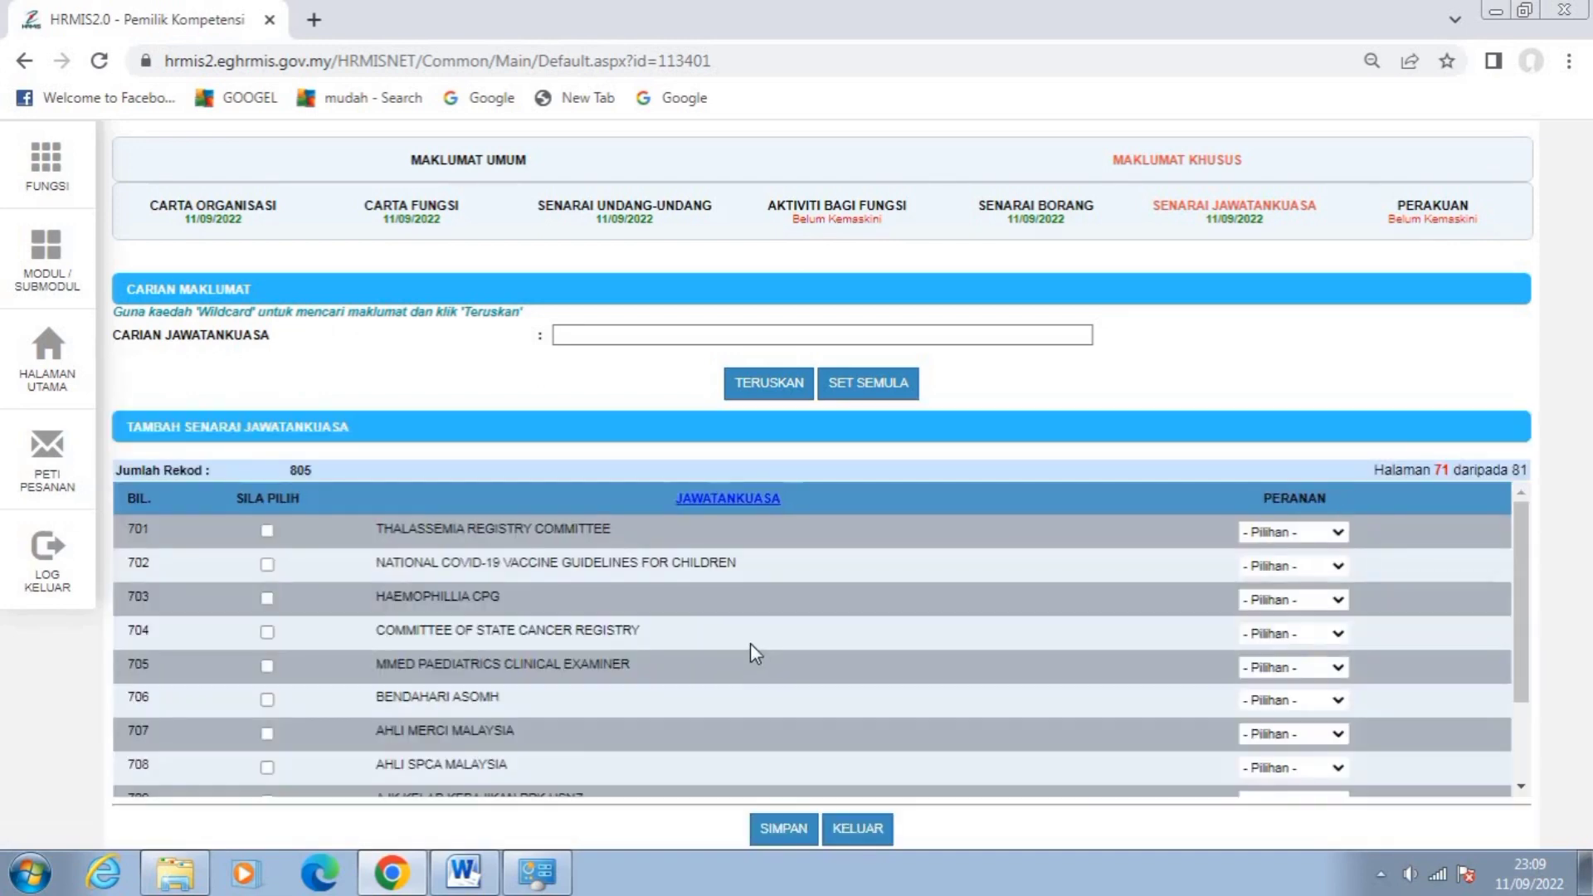
Select AJK KELAB SUKAN DAN KEBAJIKAN HOSPITAL (KESUKES) on page 71 with Peranan Ahli and save the record to Senarai Jawatankuasa.
scroll(750, 645, down, 3)
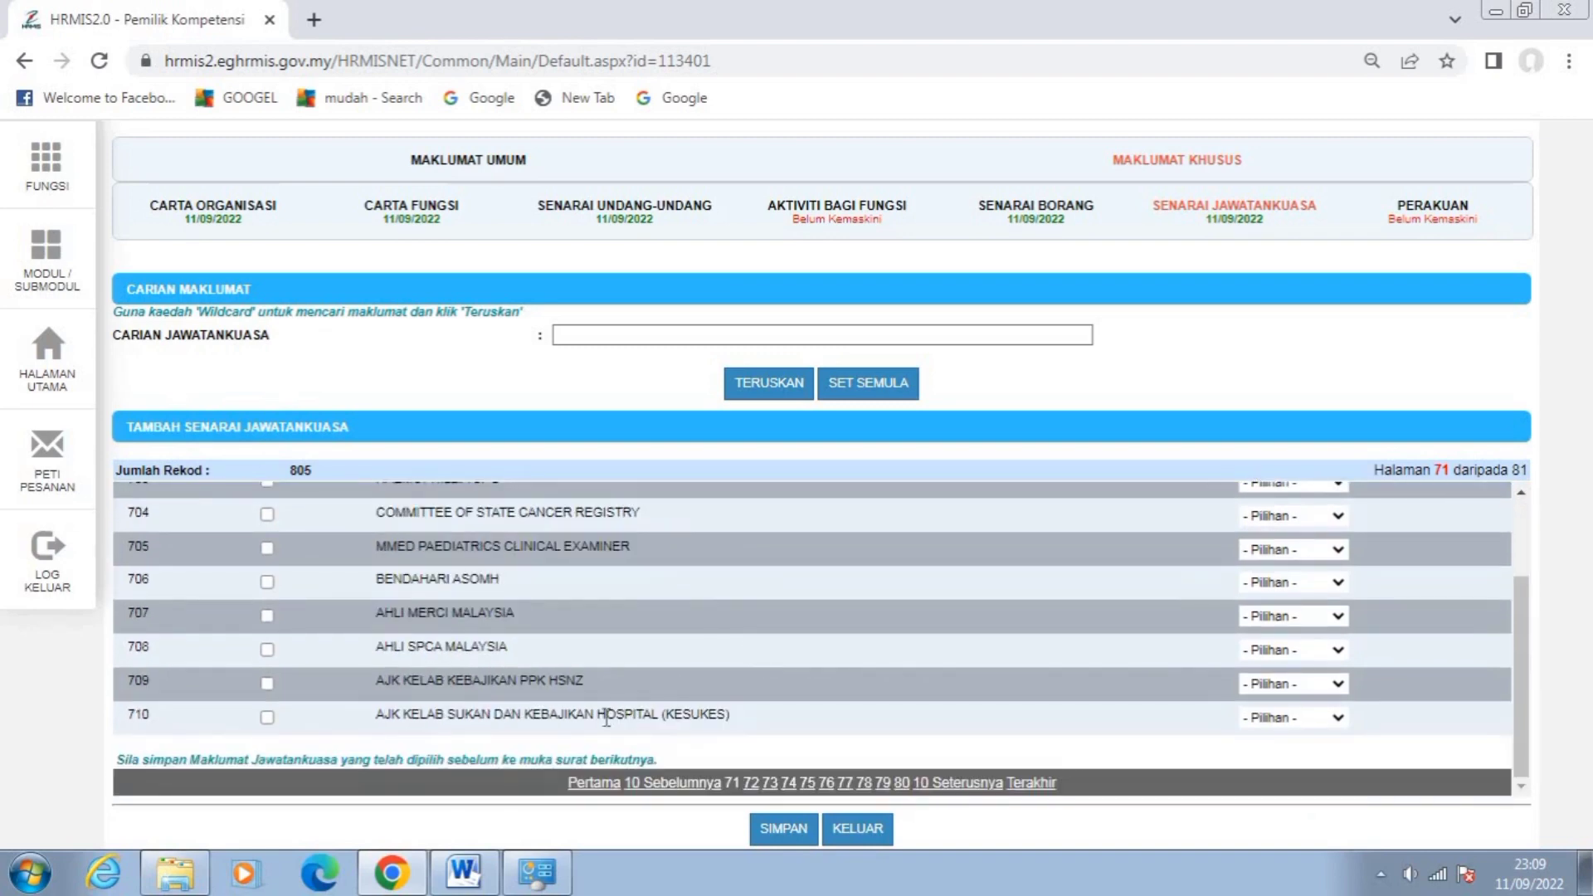
click(267, 719)
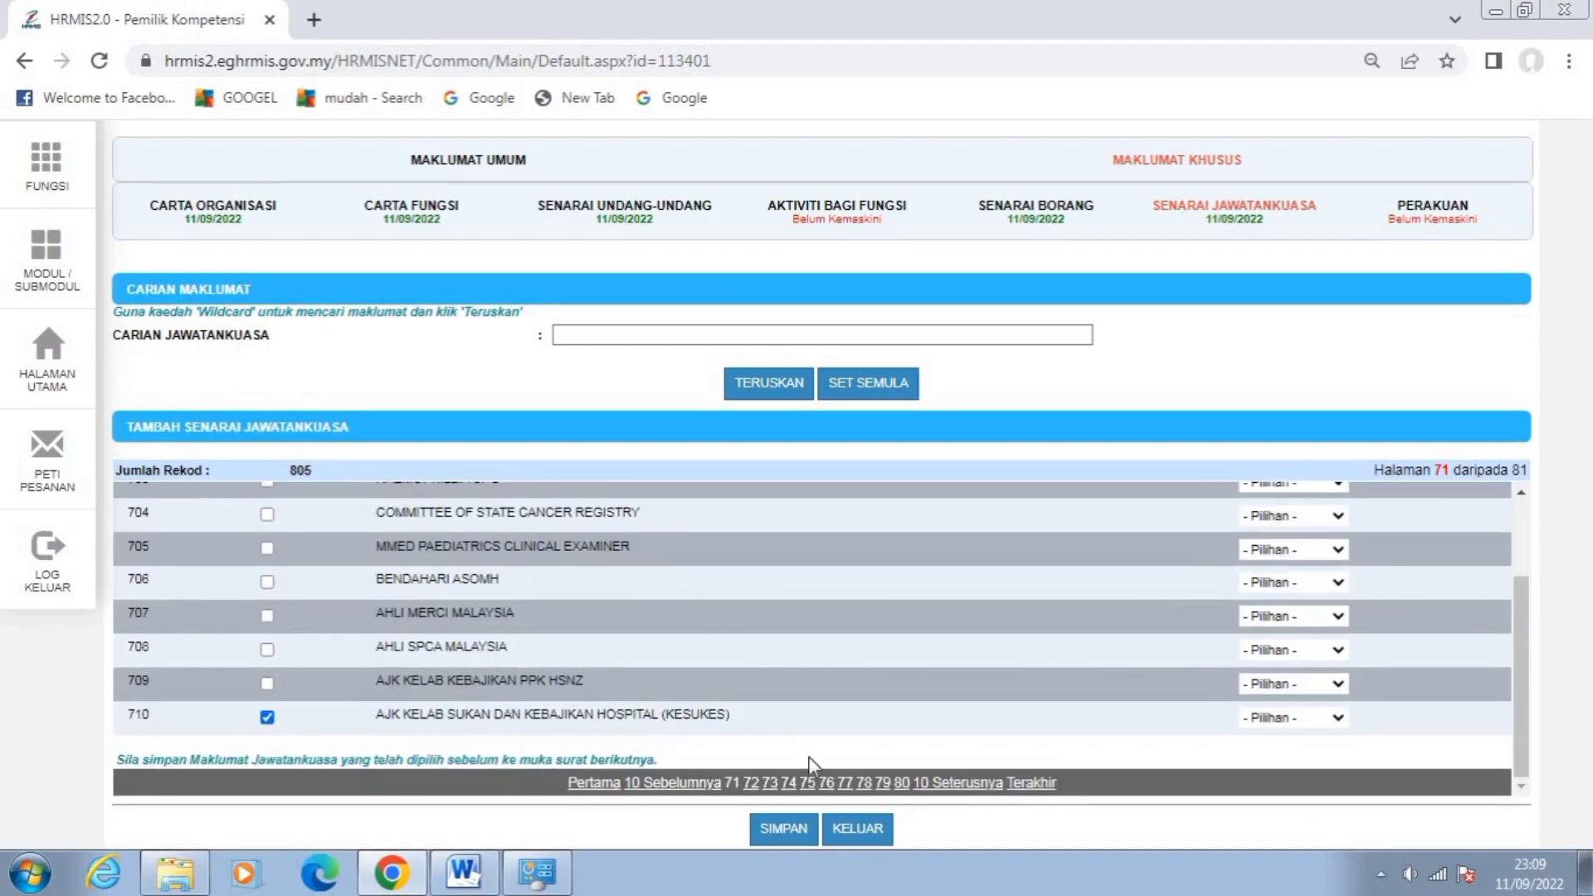
click(1336, 716)
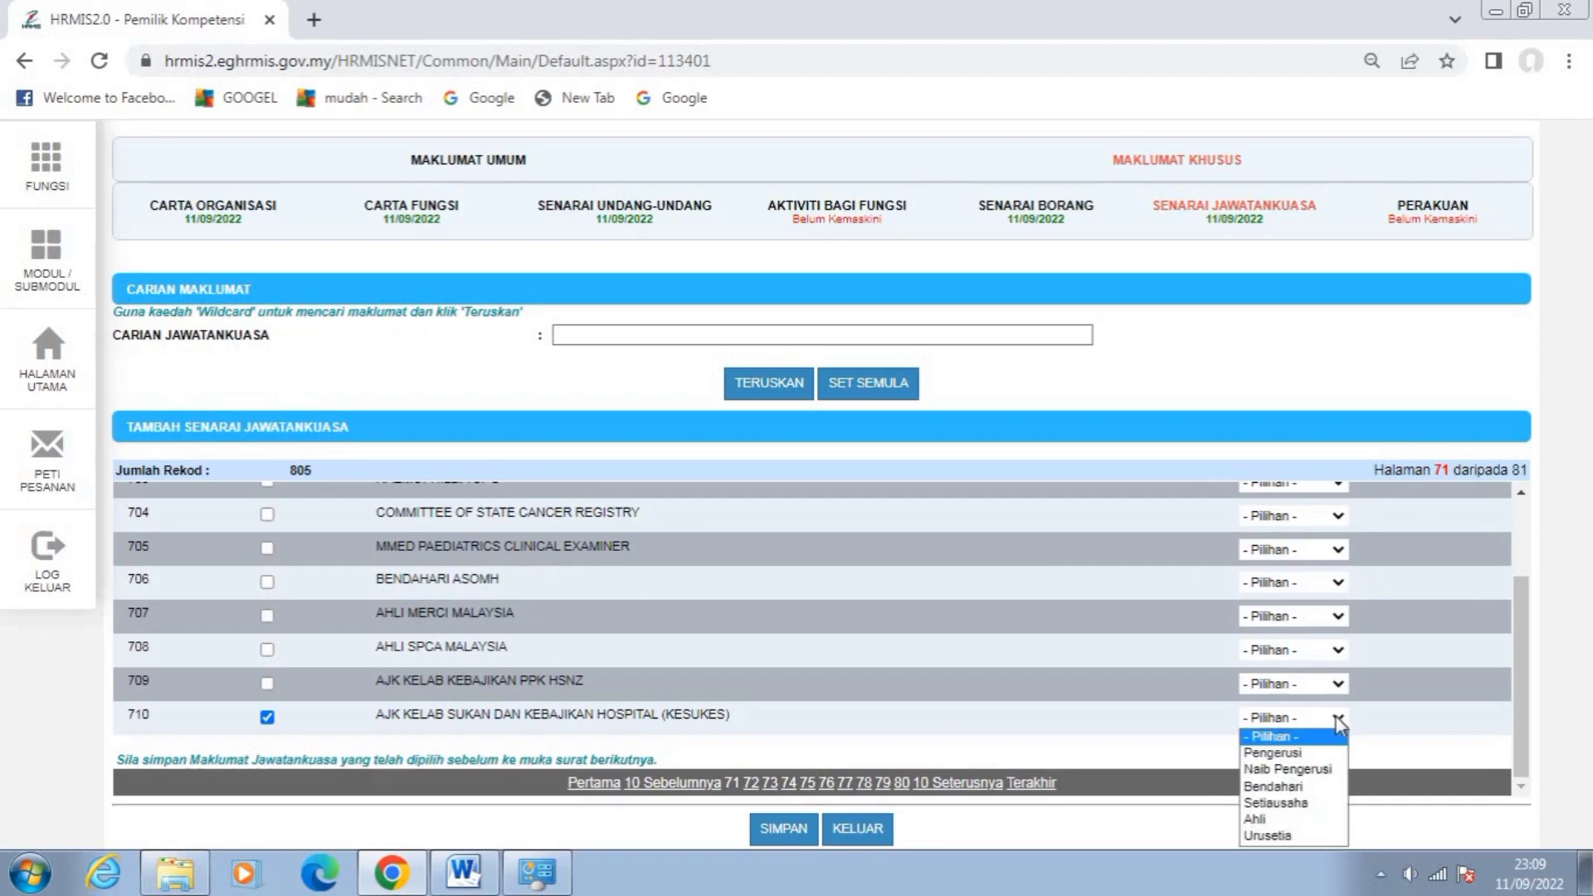
click(1260, 820)
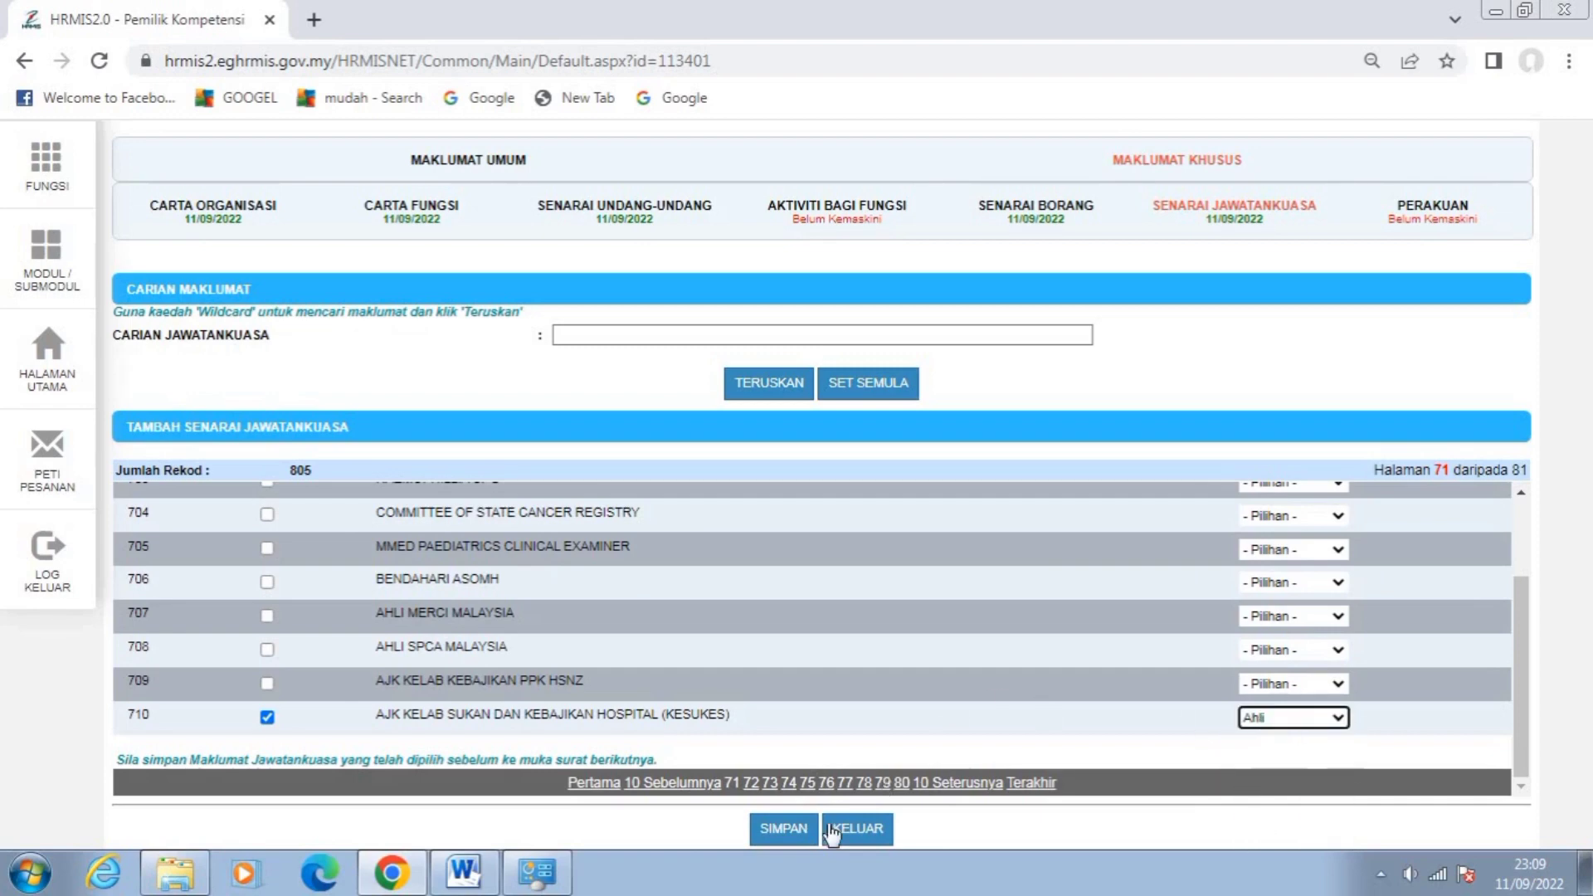
click(778, 832)
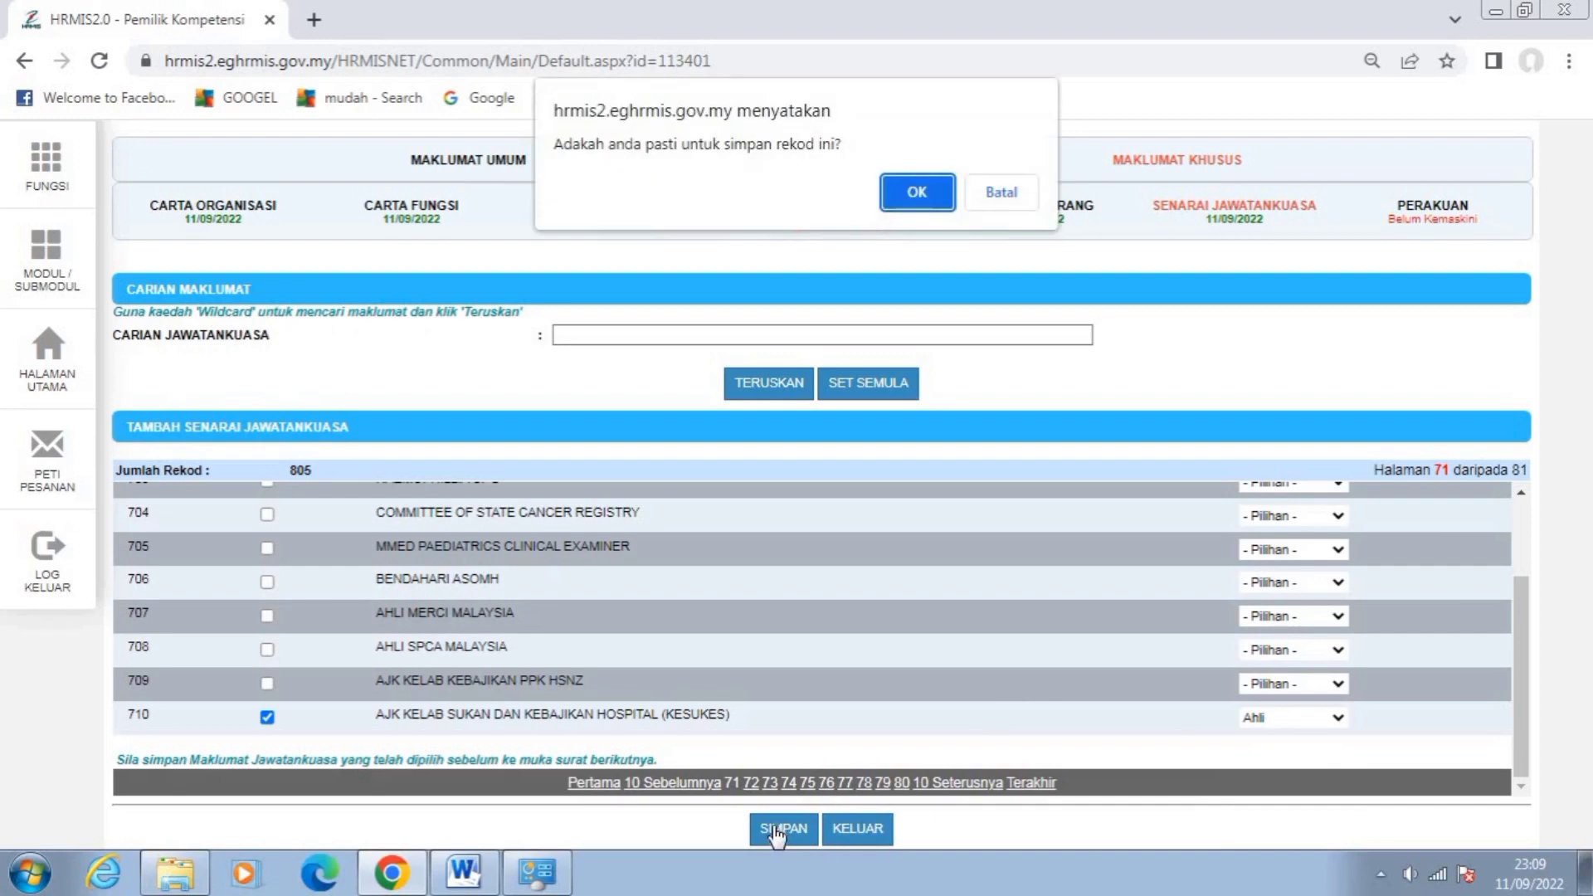
click(917, 193)
click(996, 191)
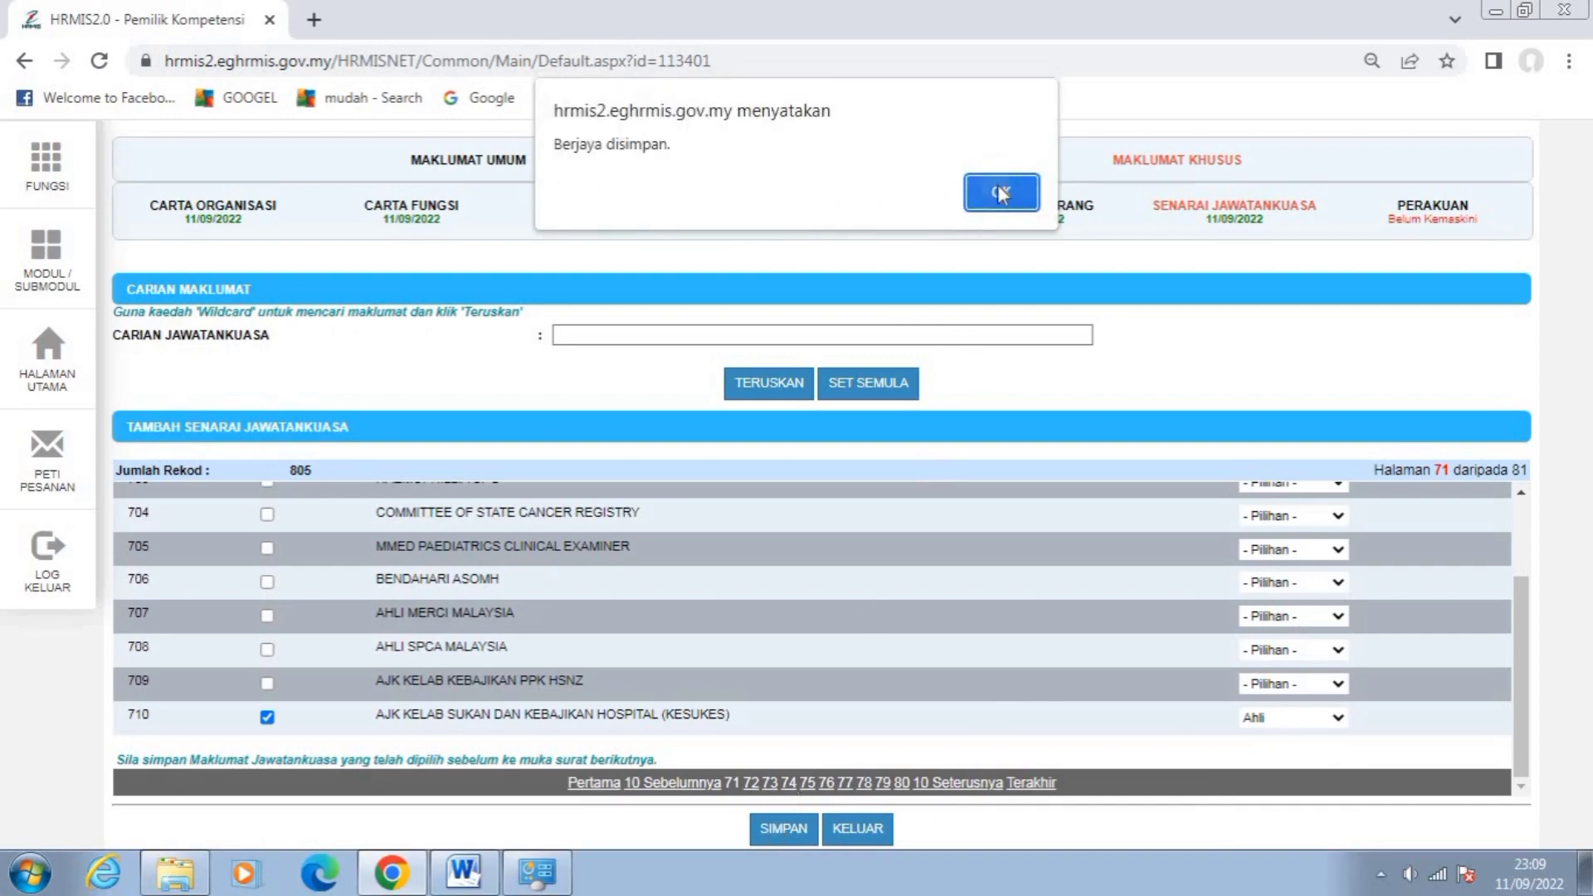
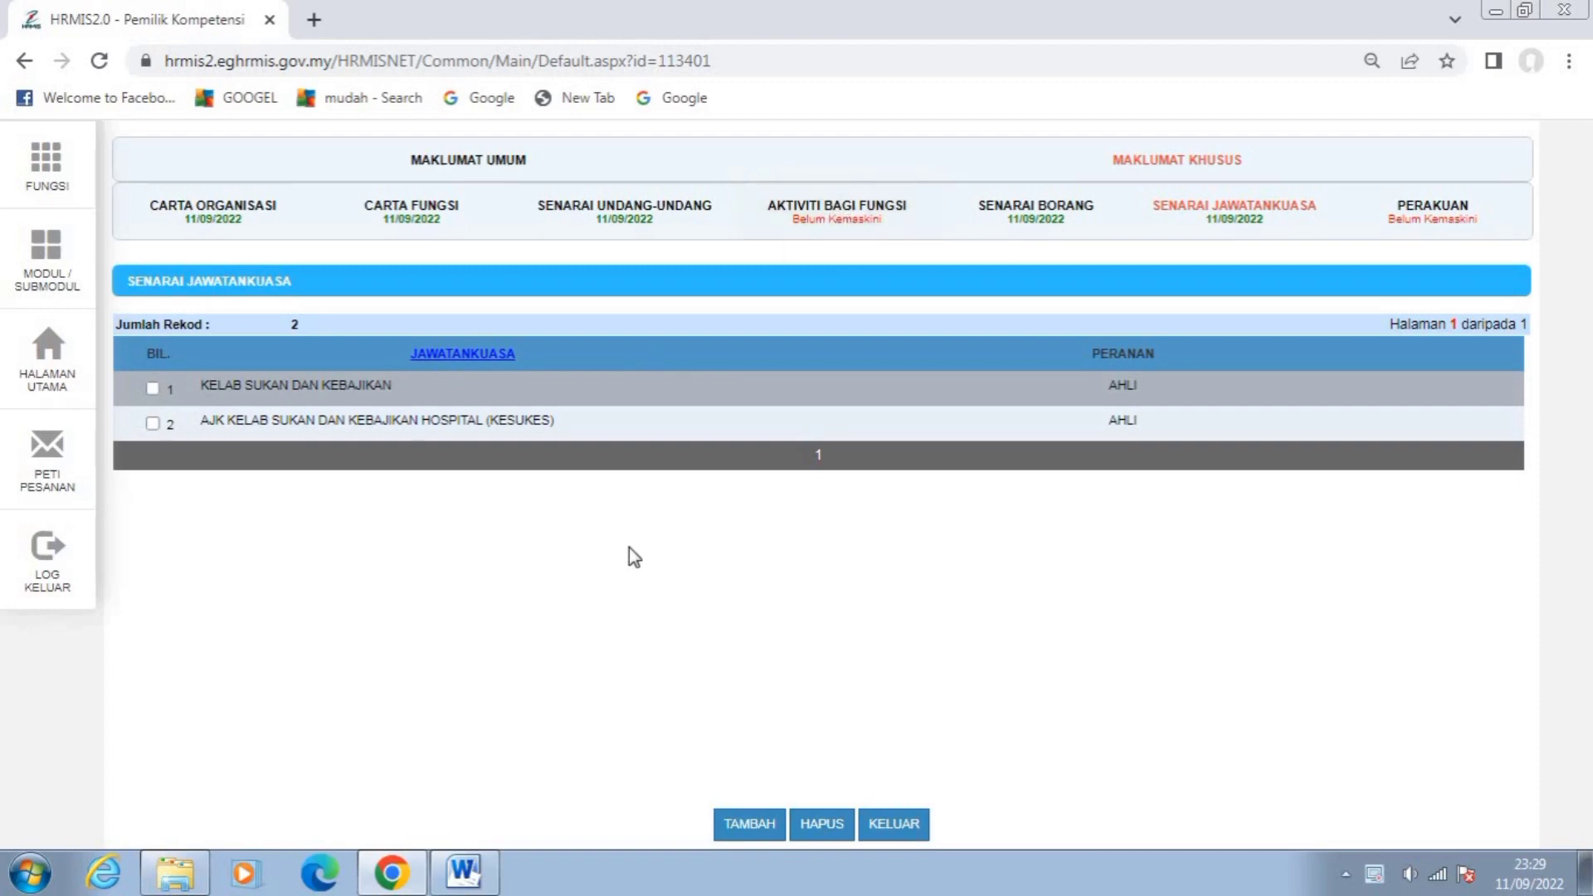
Switch to the AKTIVITI 1 document in Word, review its work-process flowchart from MULA to TAMAT, and minimise it.
click(463, 871)
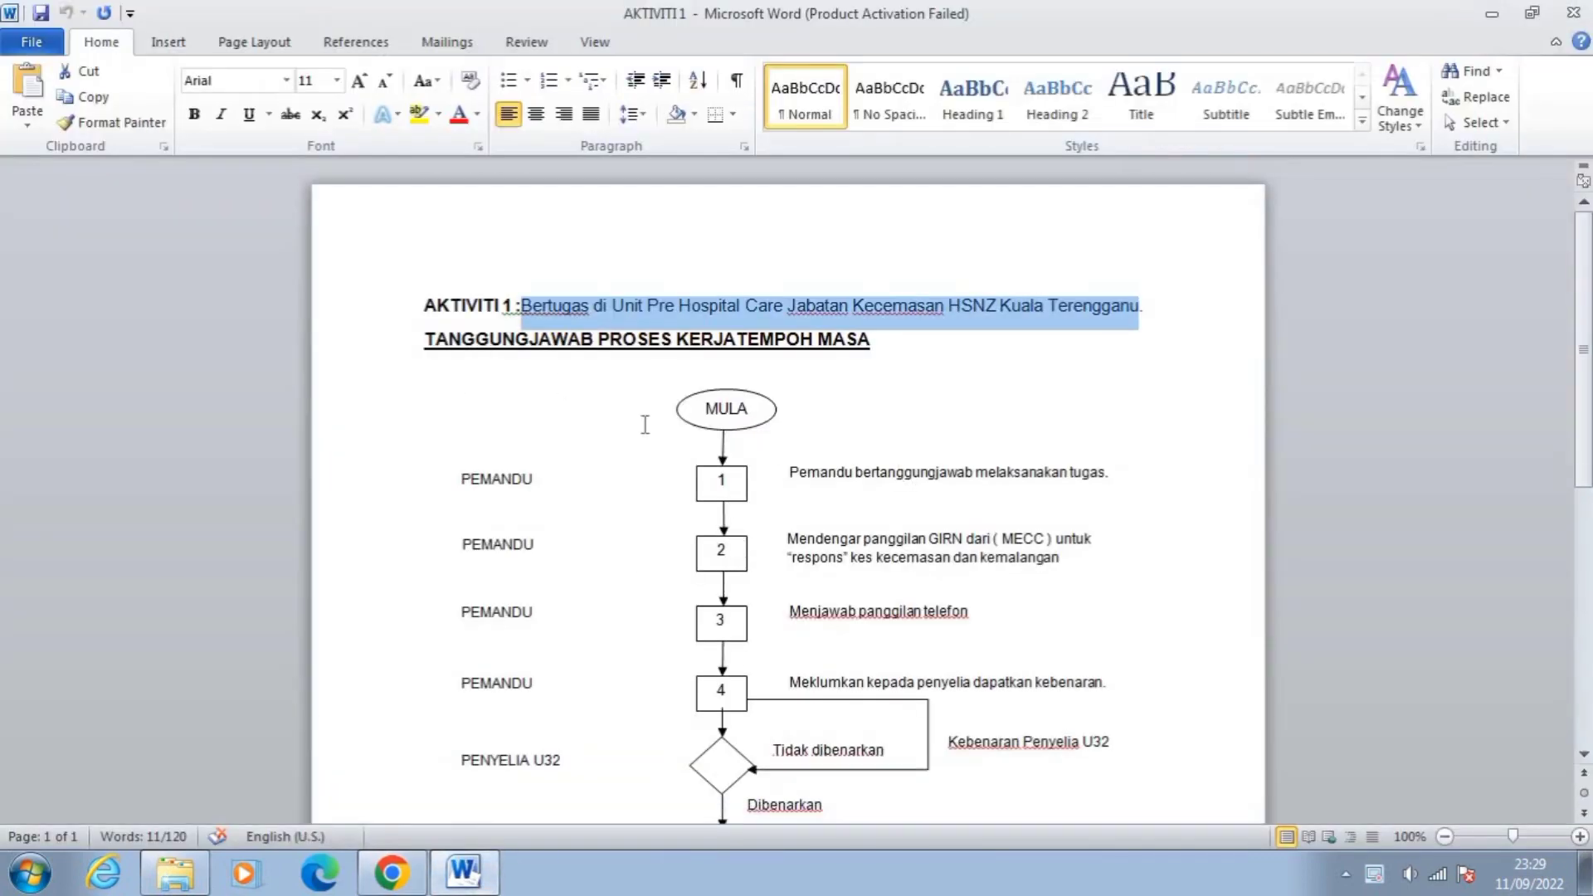
click(610, 426)
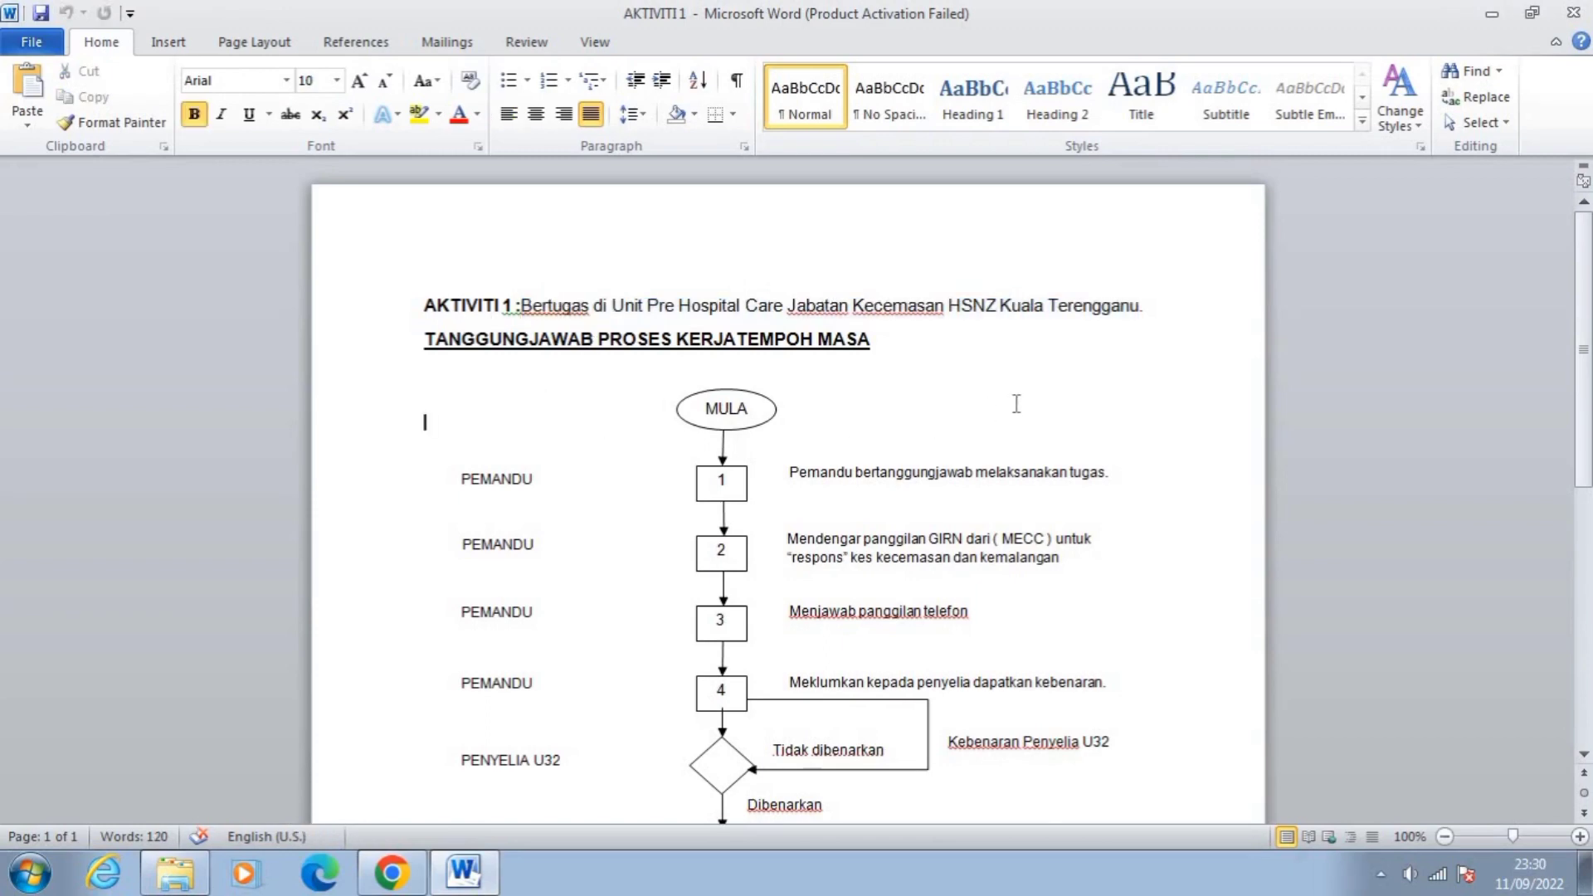
scroll(1017, 407, down, 3)
scroll(1042, 455, down, 4)
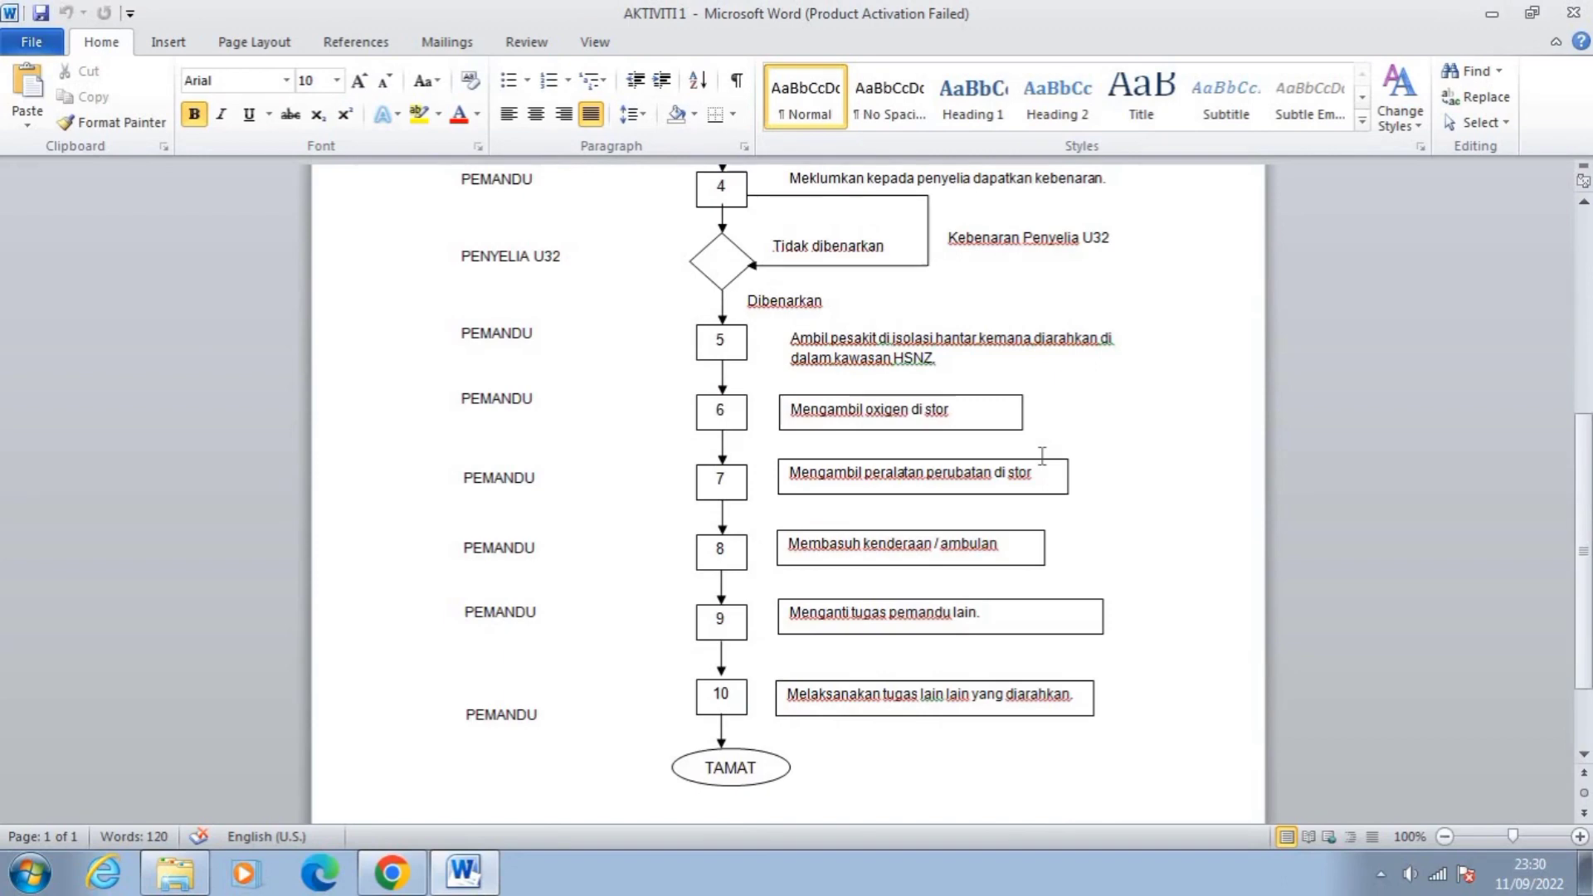
scroll(1042, 455, up, 7)
scroll(1043, 451, down, 6)
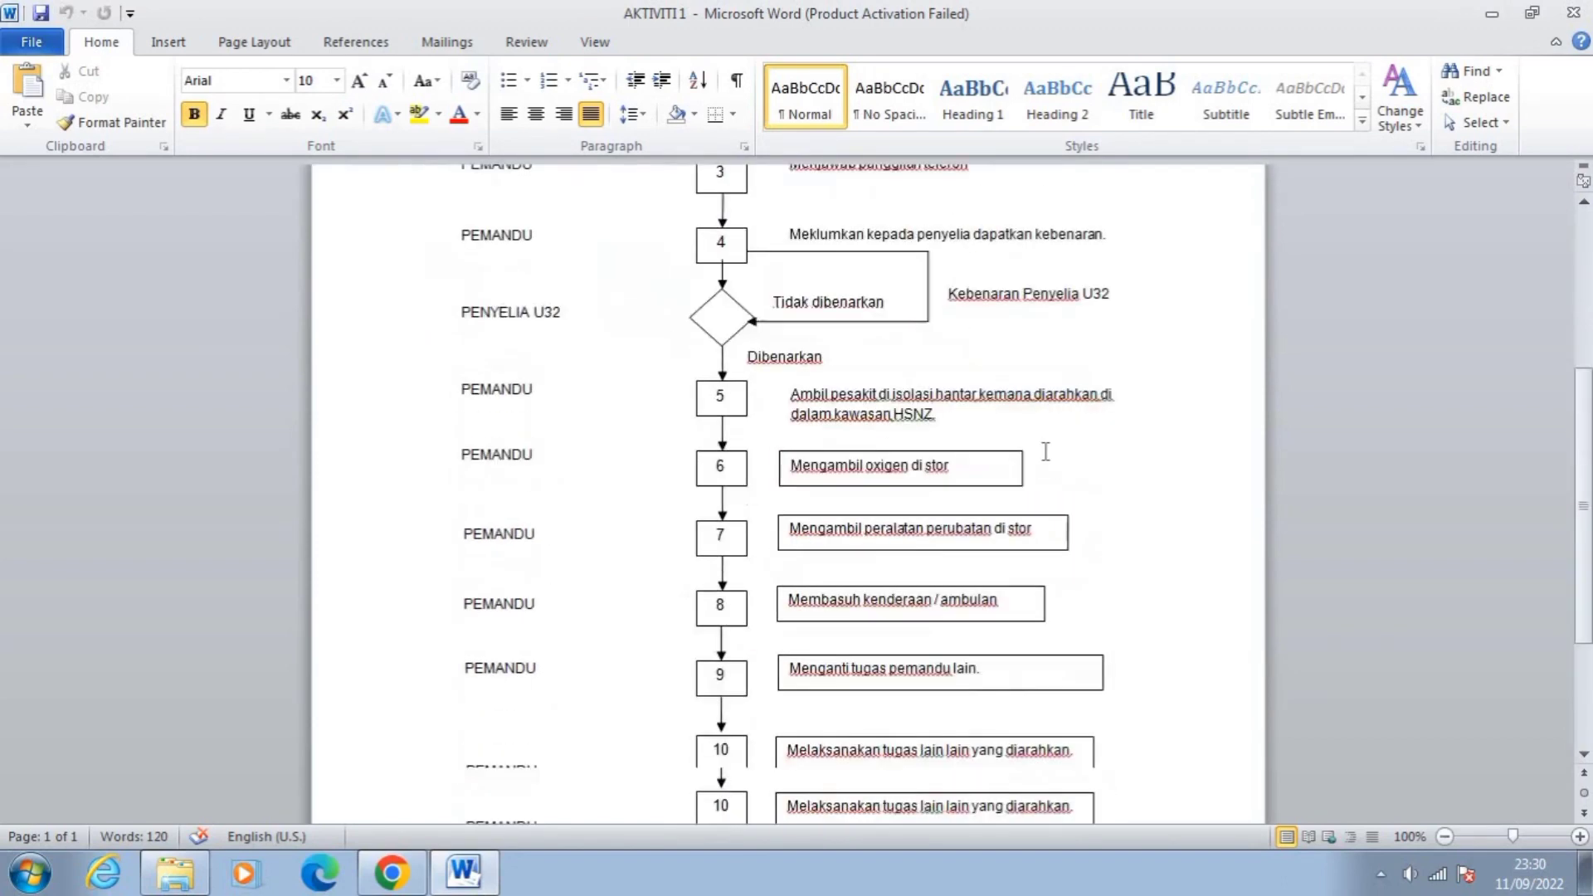
scroll(1042, 451, up, 6)
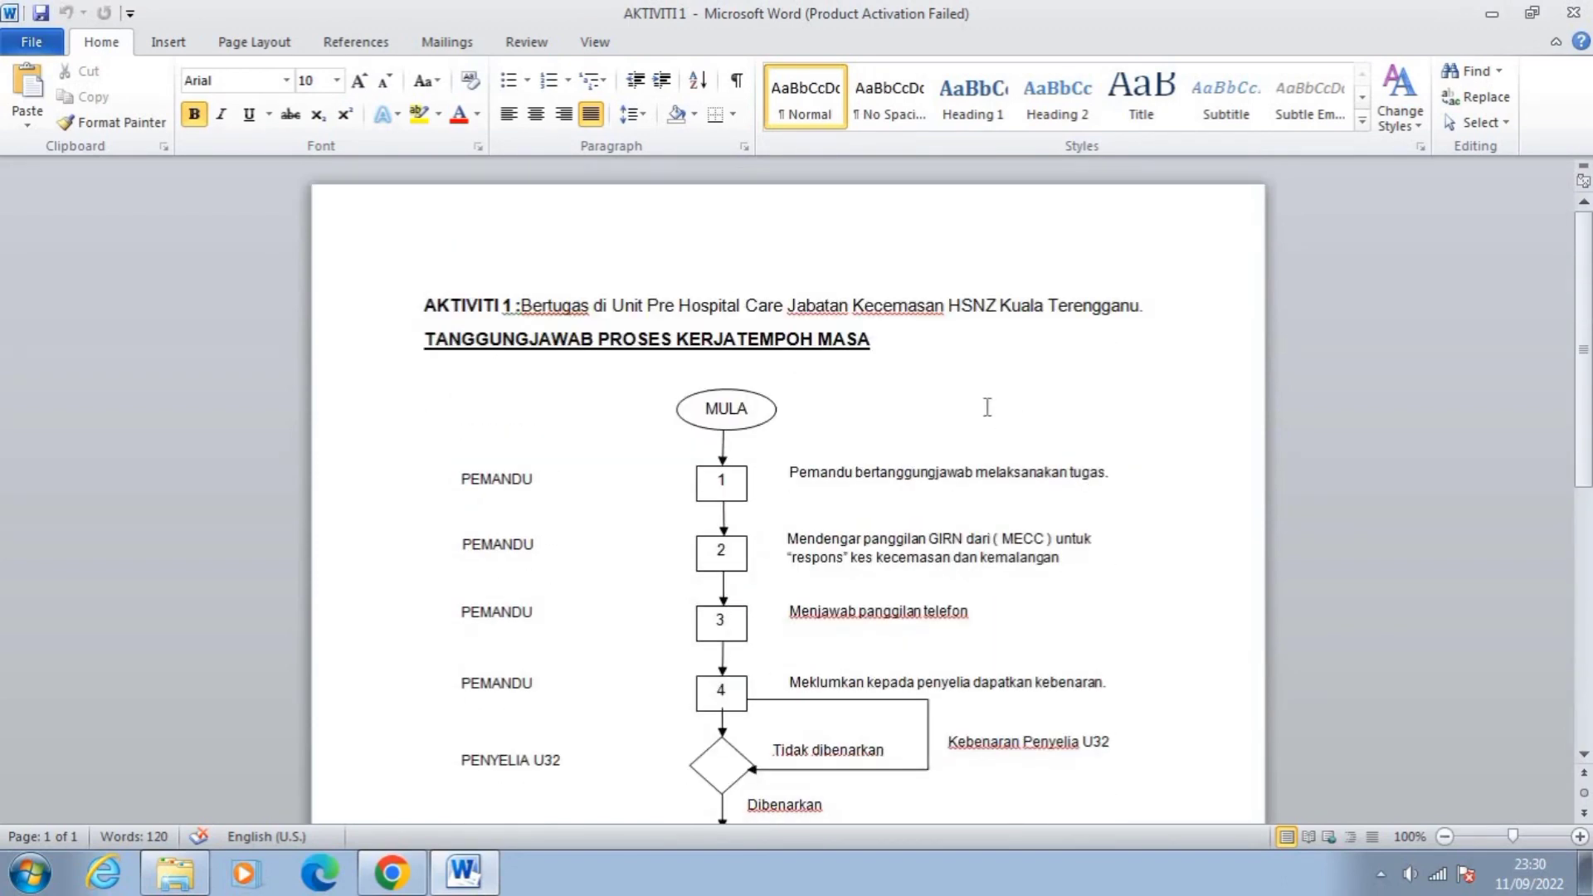
scroll(925, 397, down, 4)
scroll(932, 387, up, 4)
click(1491, 14)
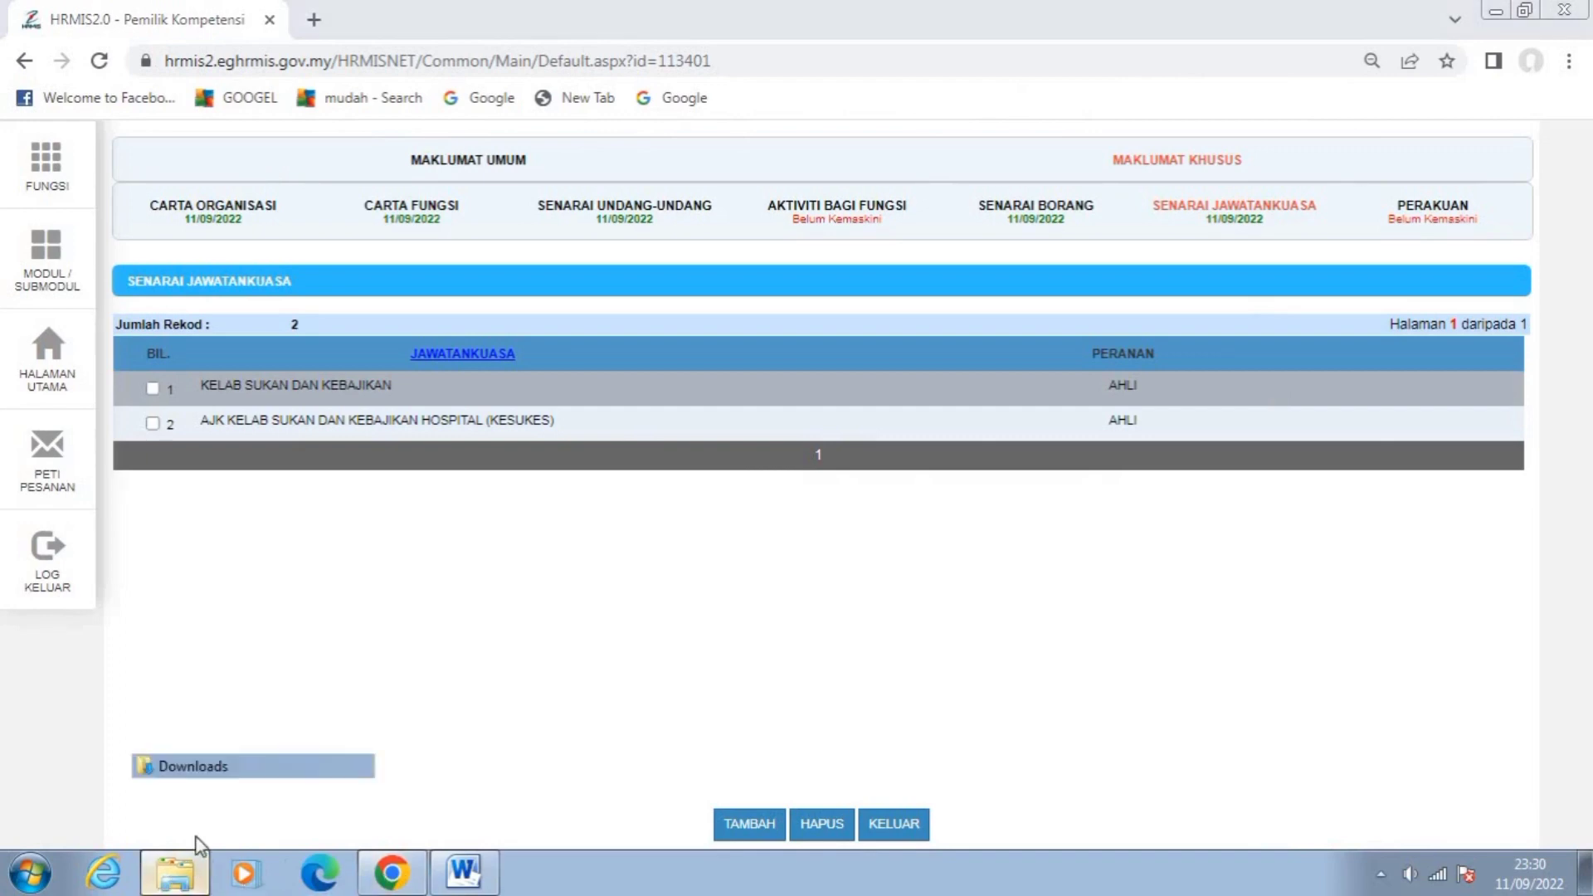
Open the AKTIVITI 1 JPEG image from the Downloads folder, inspect the flowchart up close, and minimise the viewer.
click(196, 759)
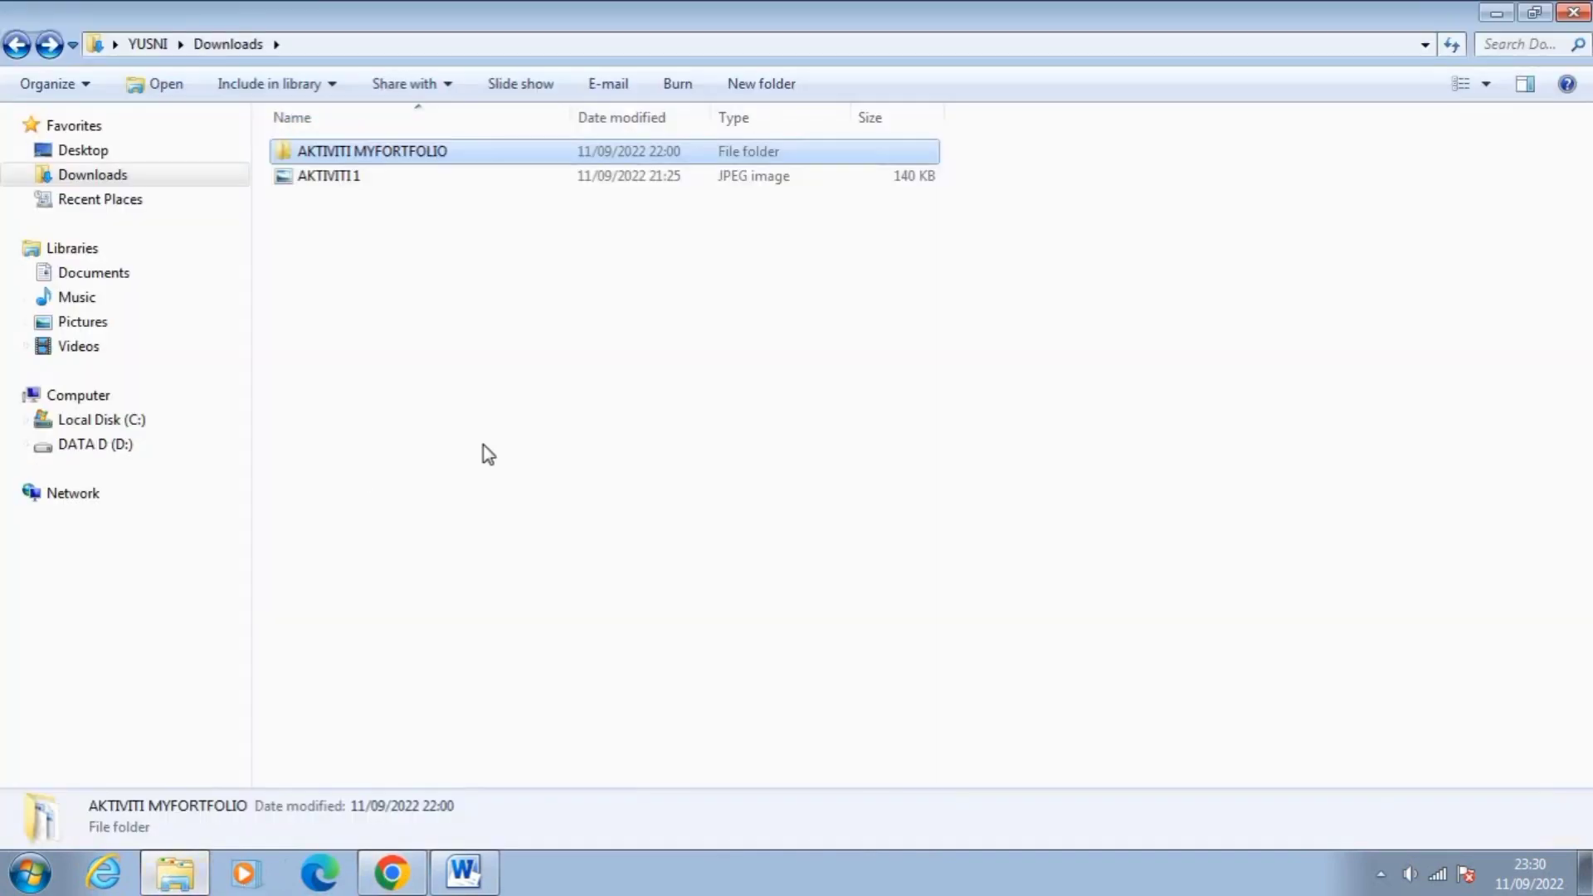
double_click(342, 184)
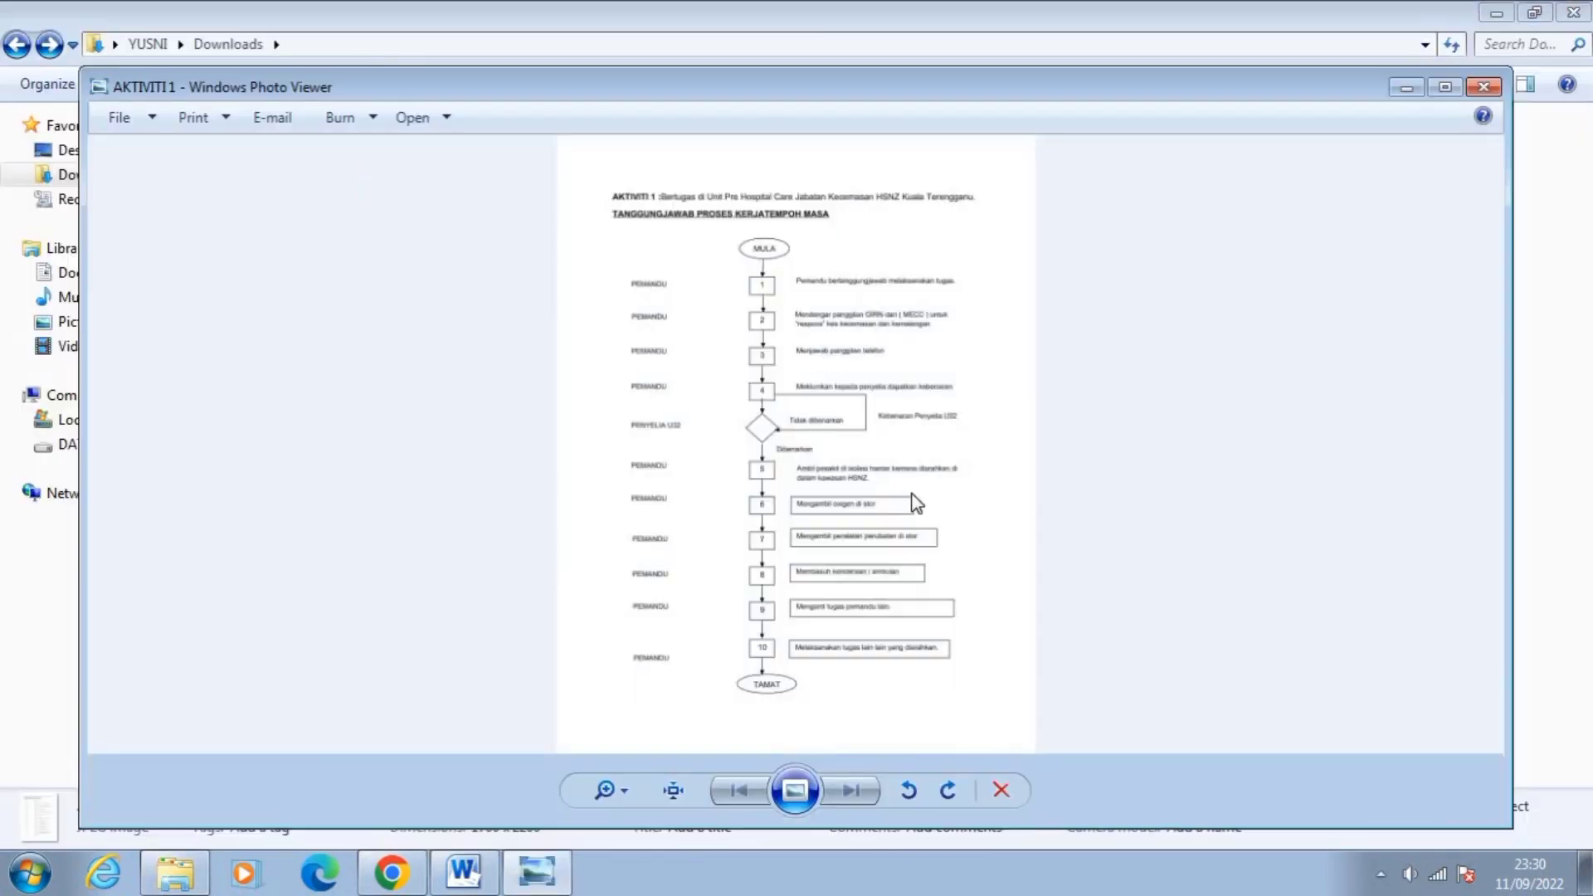
scroll(906, 482, up, 4)
scroll(906, 481, down, 4)
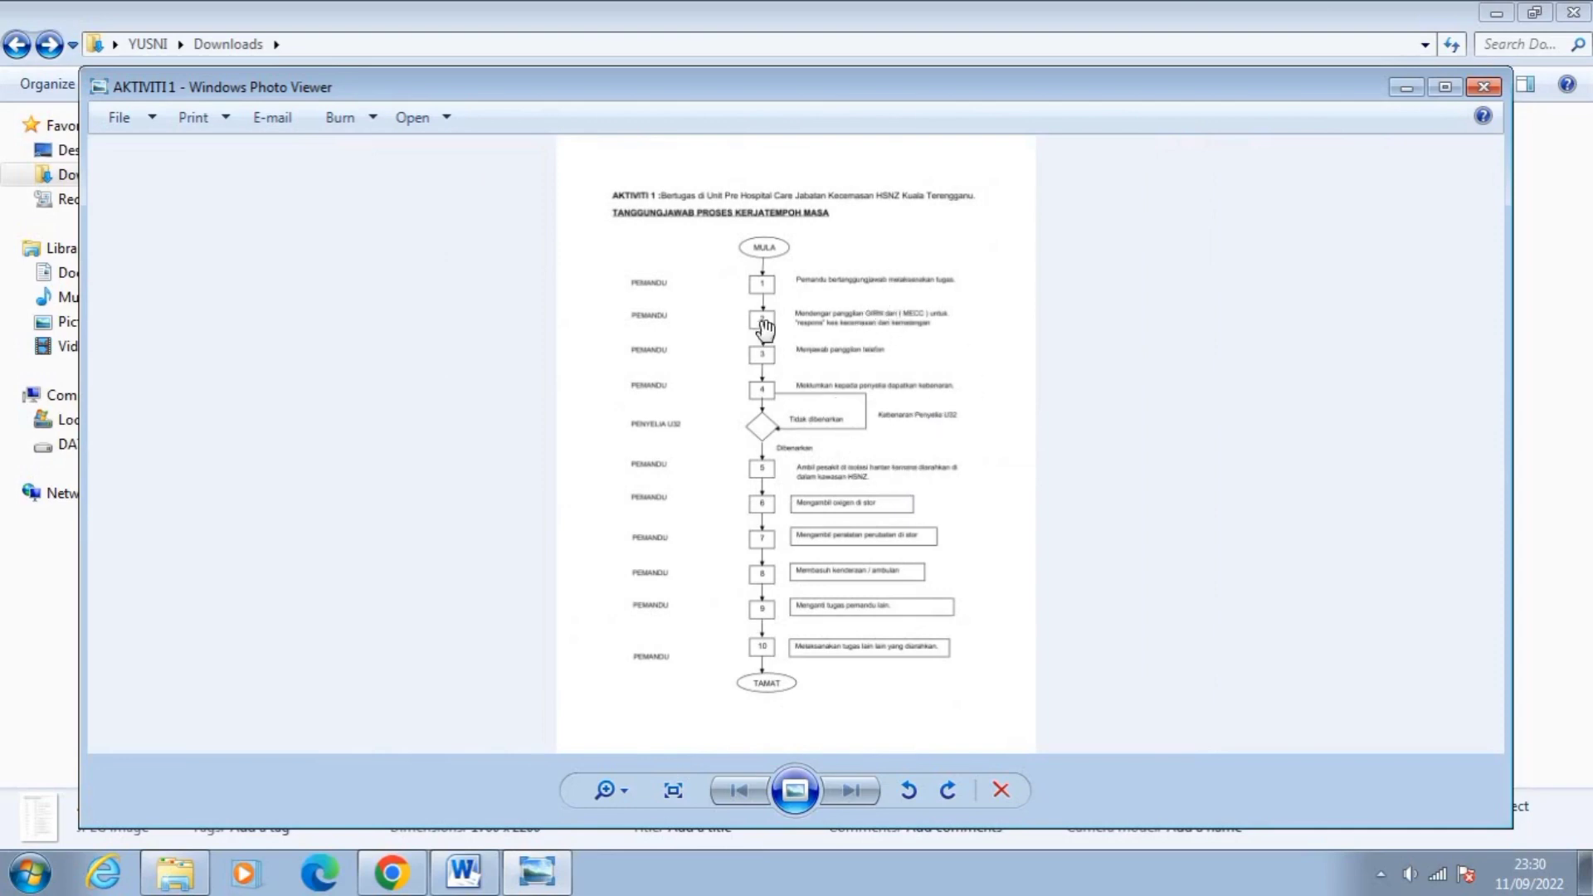
scroll(889, 445, up, 2)
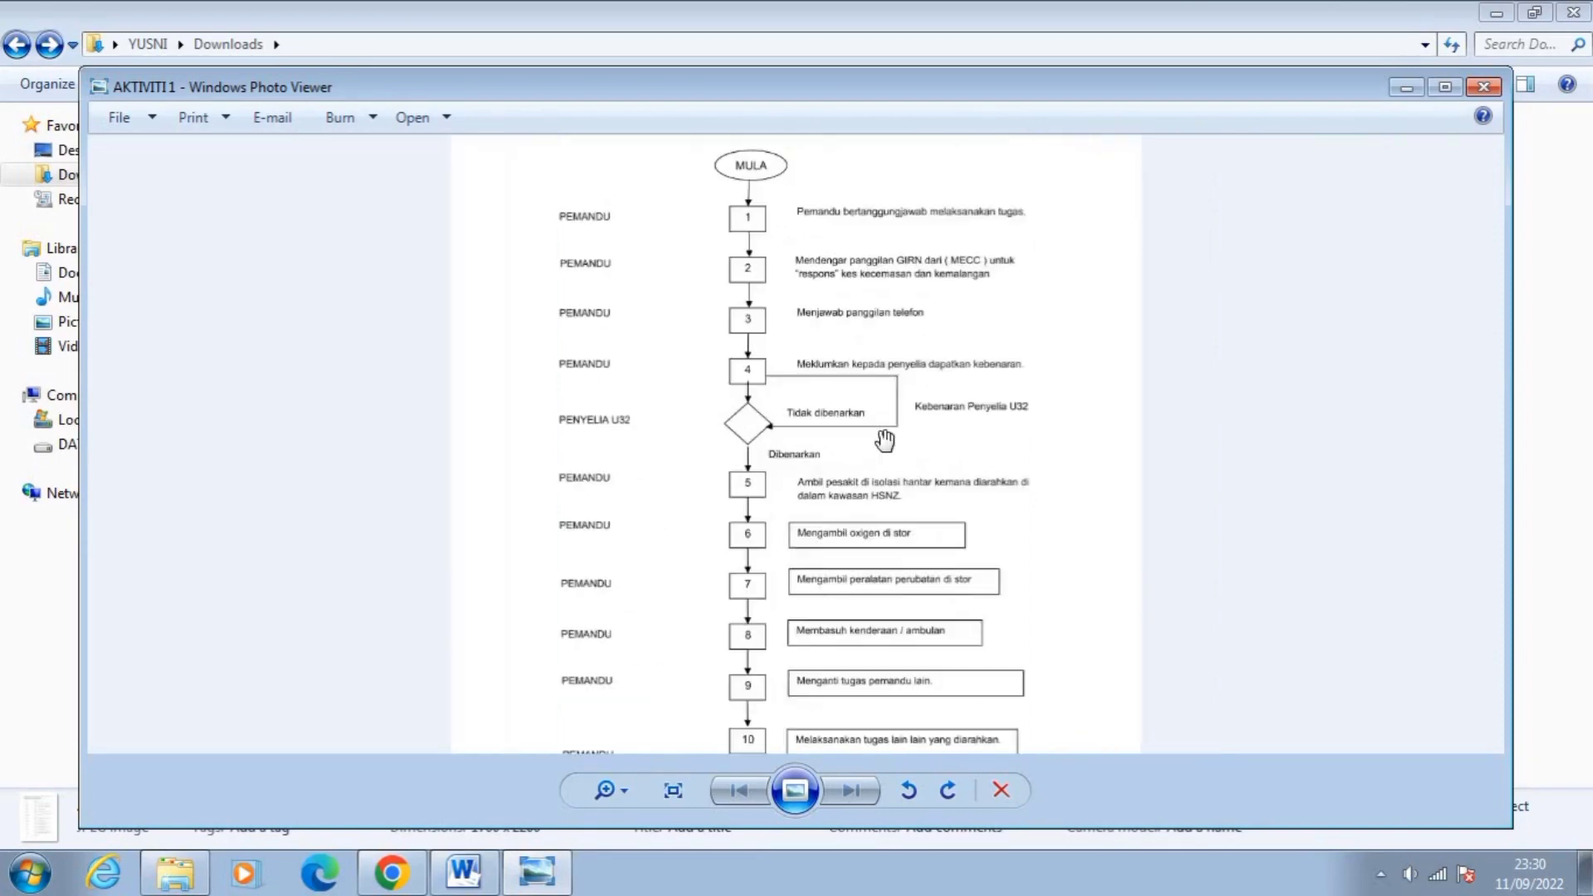
scroll(921, 419, down, 1)
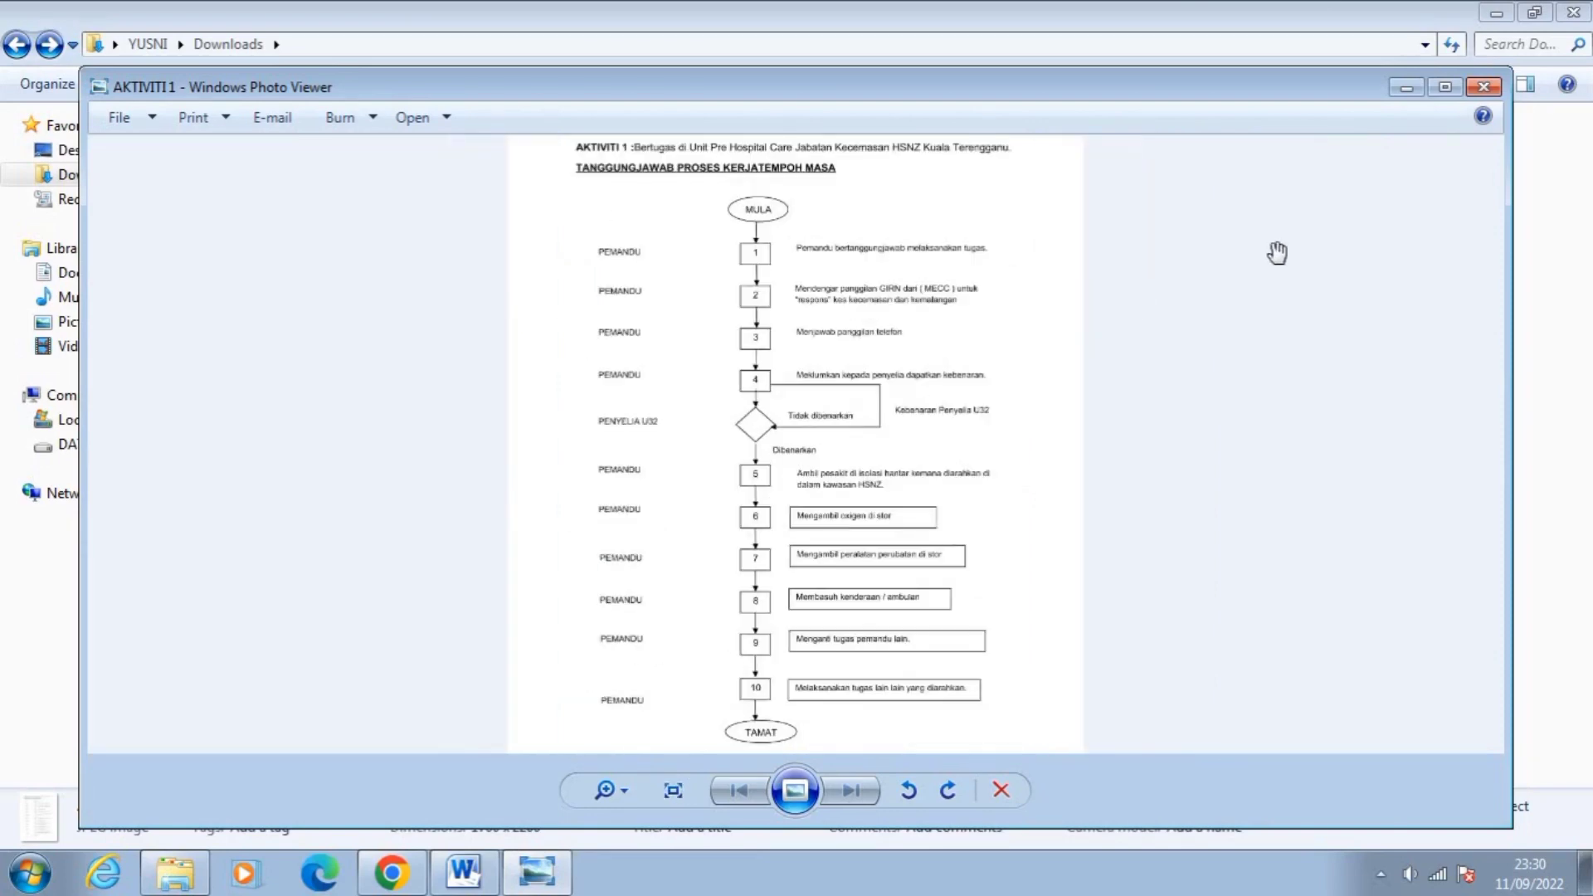
click(1406, 88)
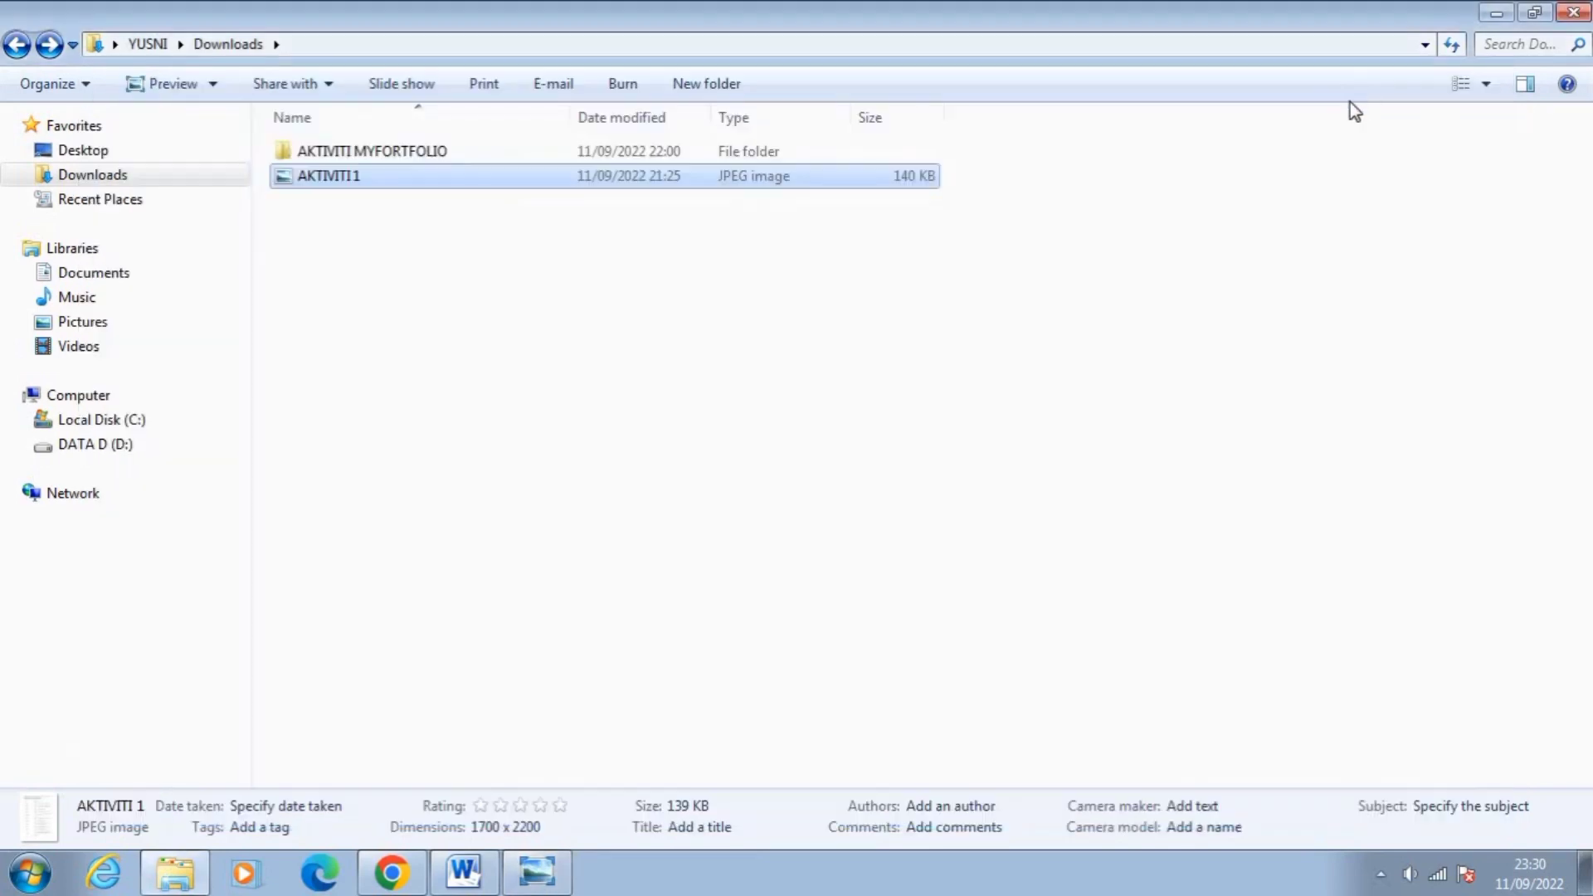
Switch back to HRMIS in Chrome and open the Aktiviti Bagi Fungsi section of Maklumat Khusus.
click(392, 872)
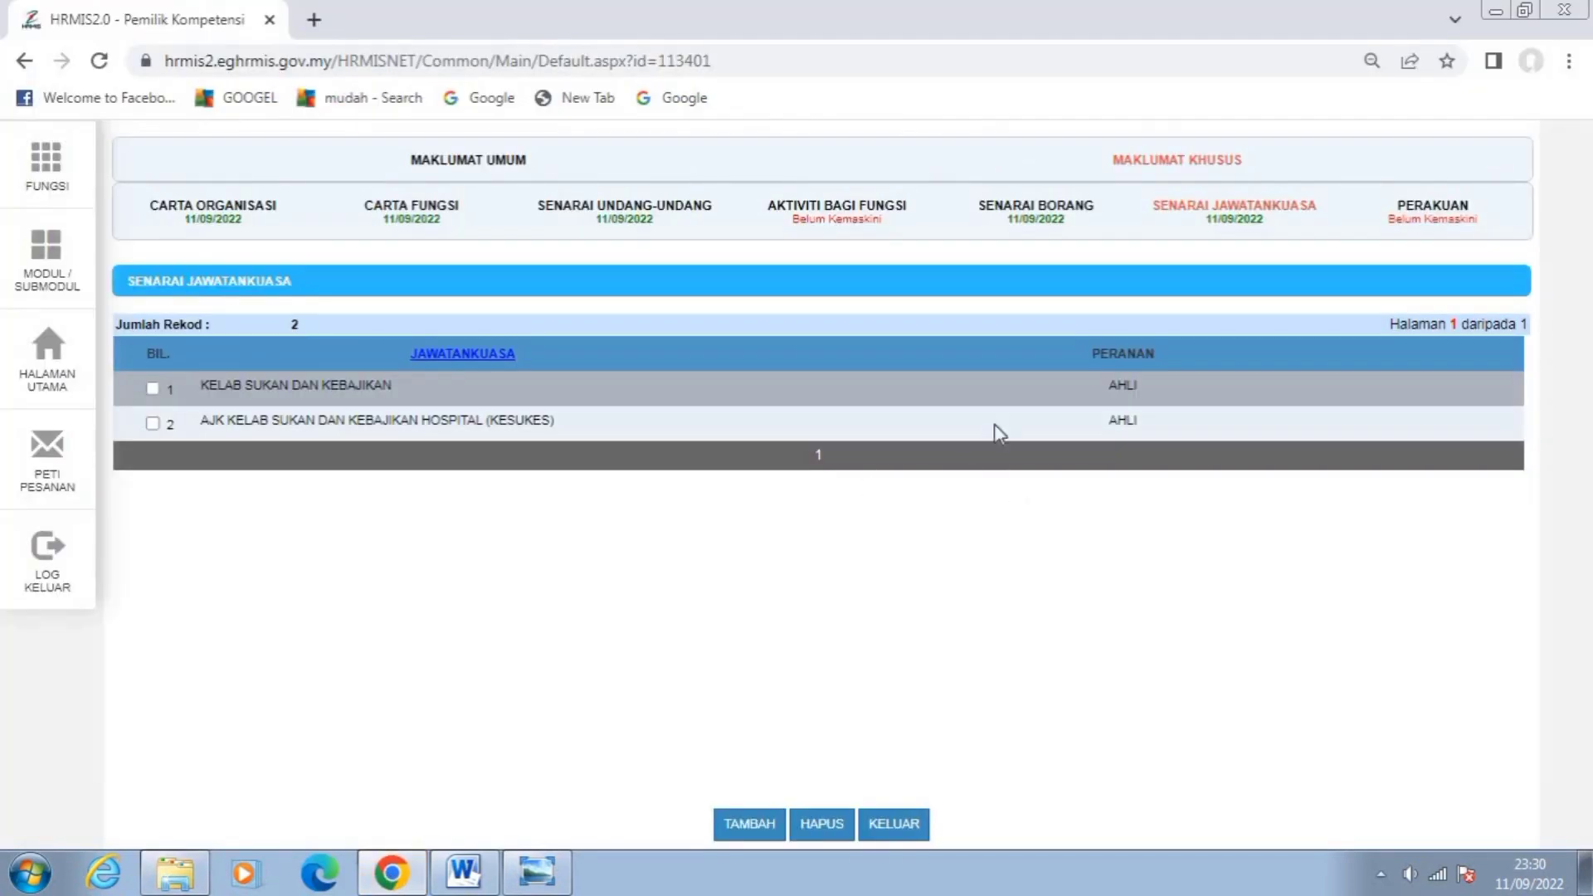
click(843, 217)
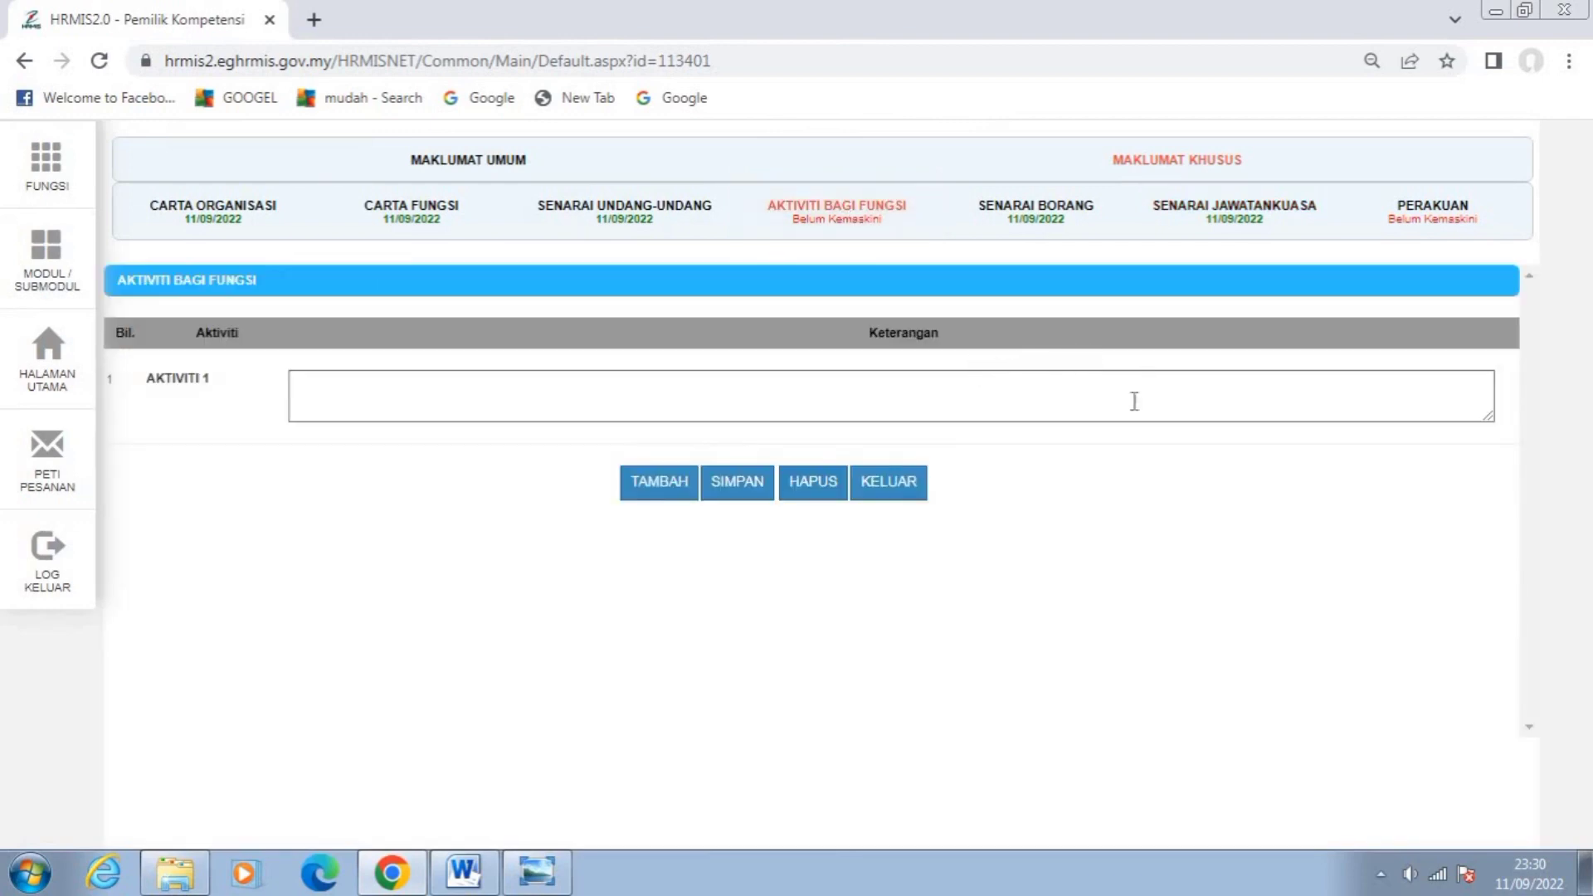
Copy the AKTIVITI 1 description, Bertugas di Unit Pre Hospital Care Jabatan Kecemasan HSNZ Kuala Terengganu, from Word into its HRMIS Keterangan and save it.
click(316, 391)
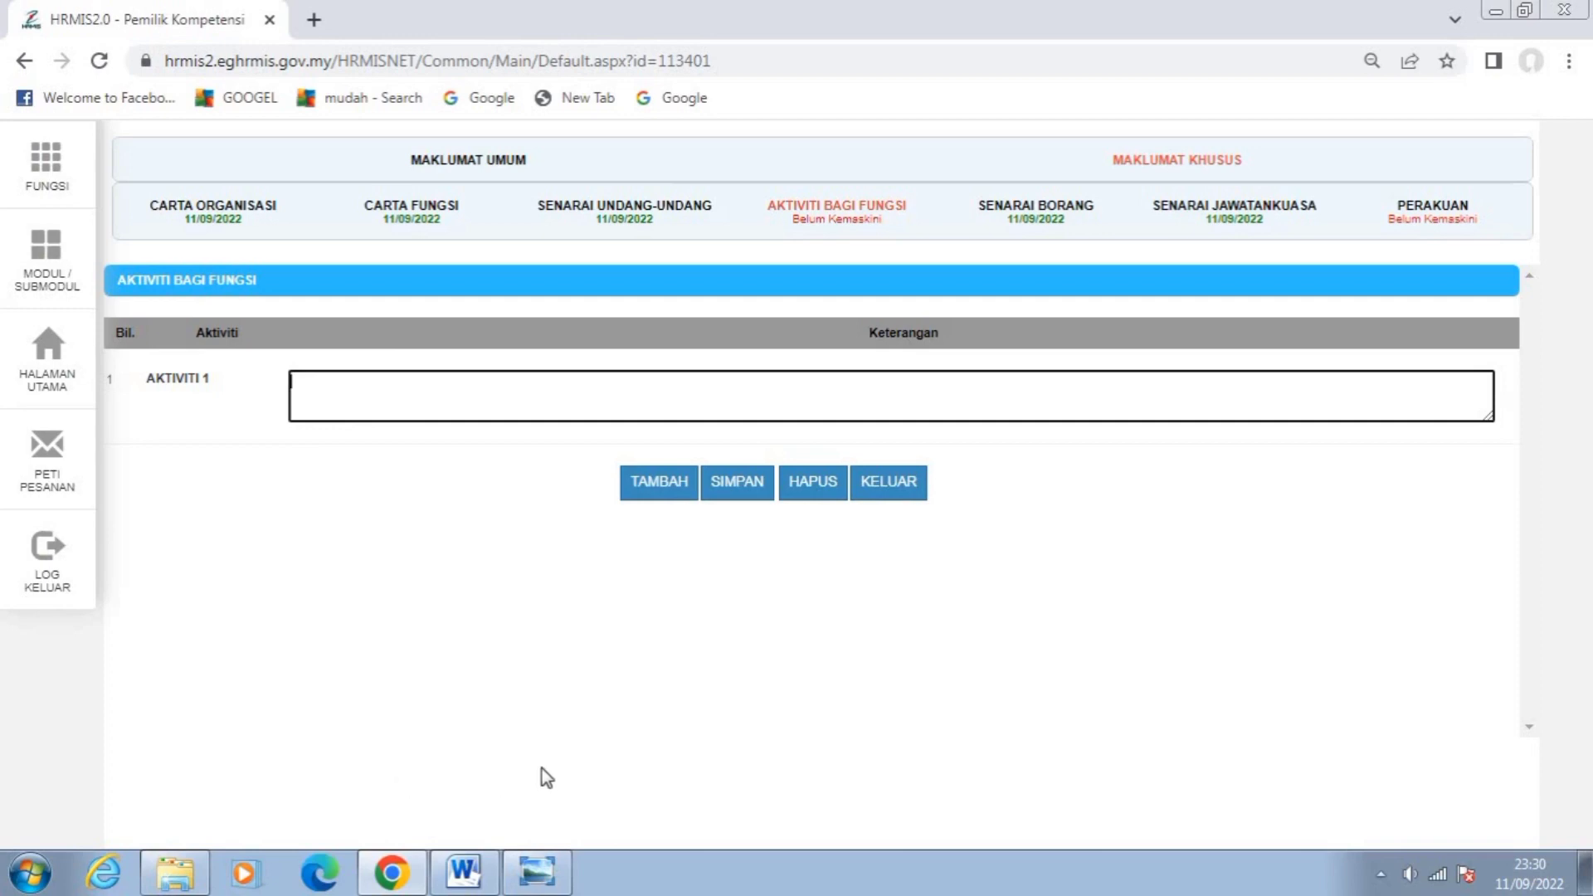
click(463, 871)
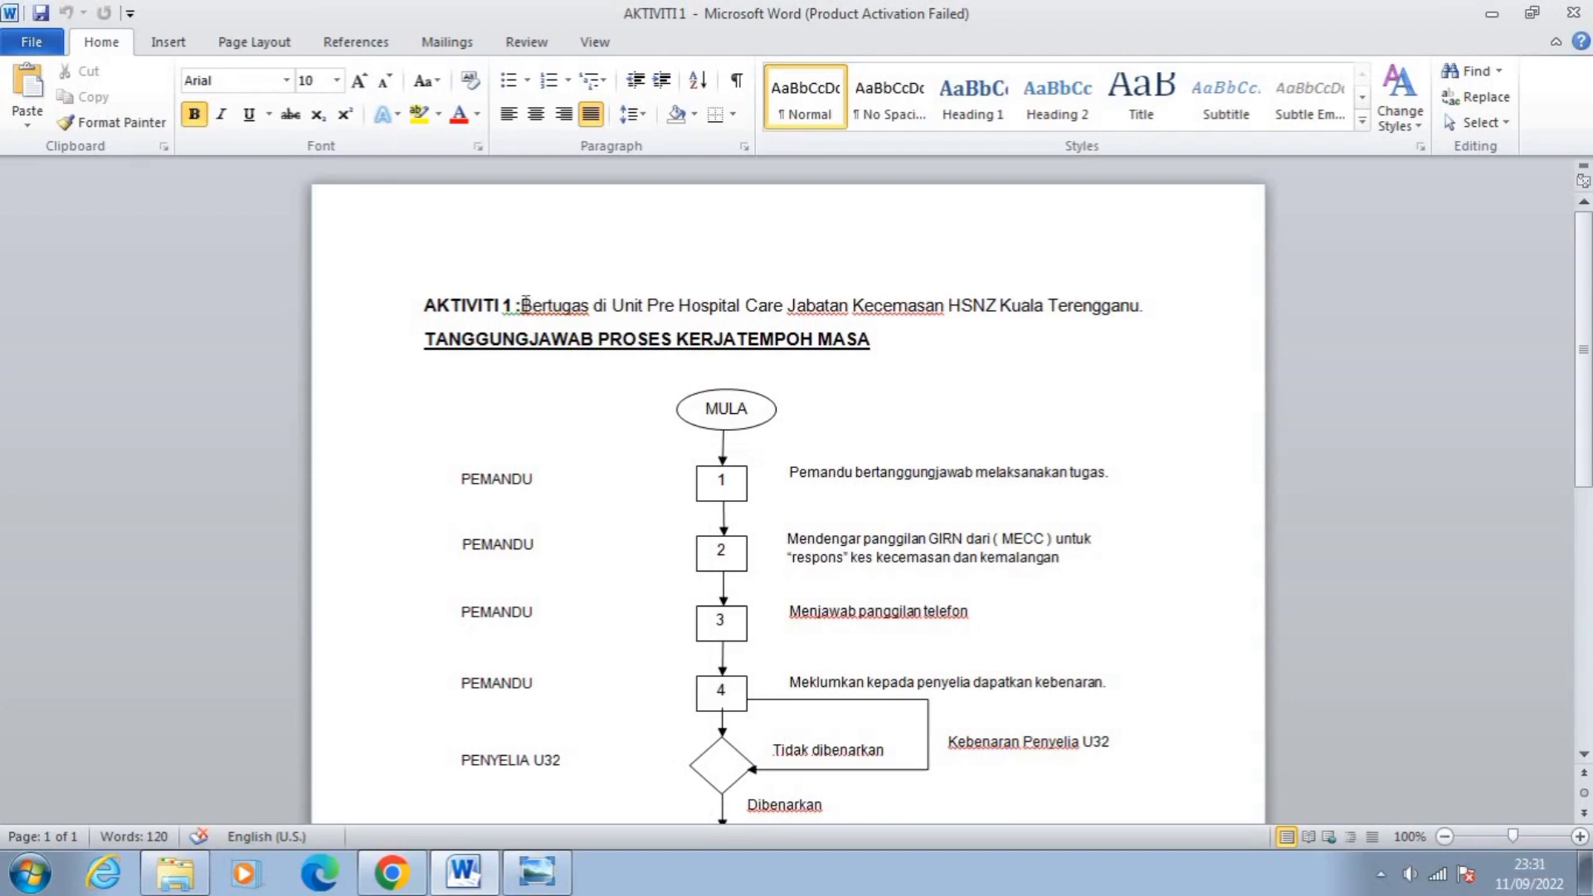
drag(525, 304, 1133, 314)
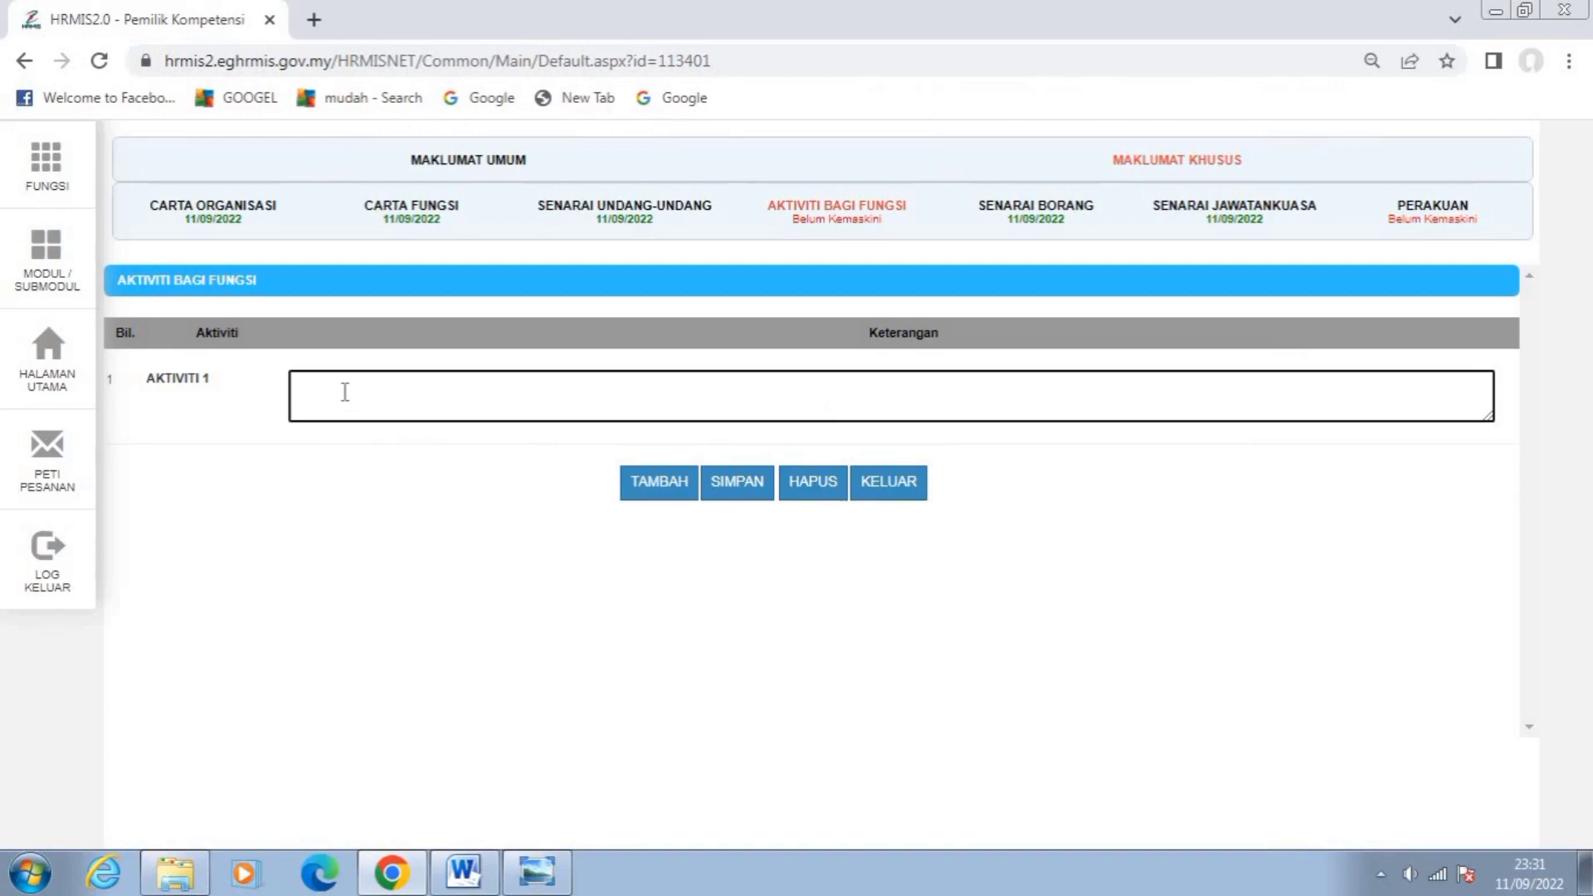
text(Bertugas di Unit Pre Hospital Care Jabatan Kecemasan HSNZ Kuala Terengganu)
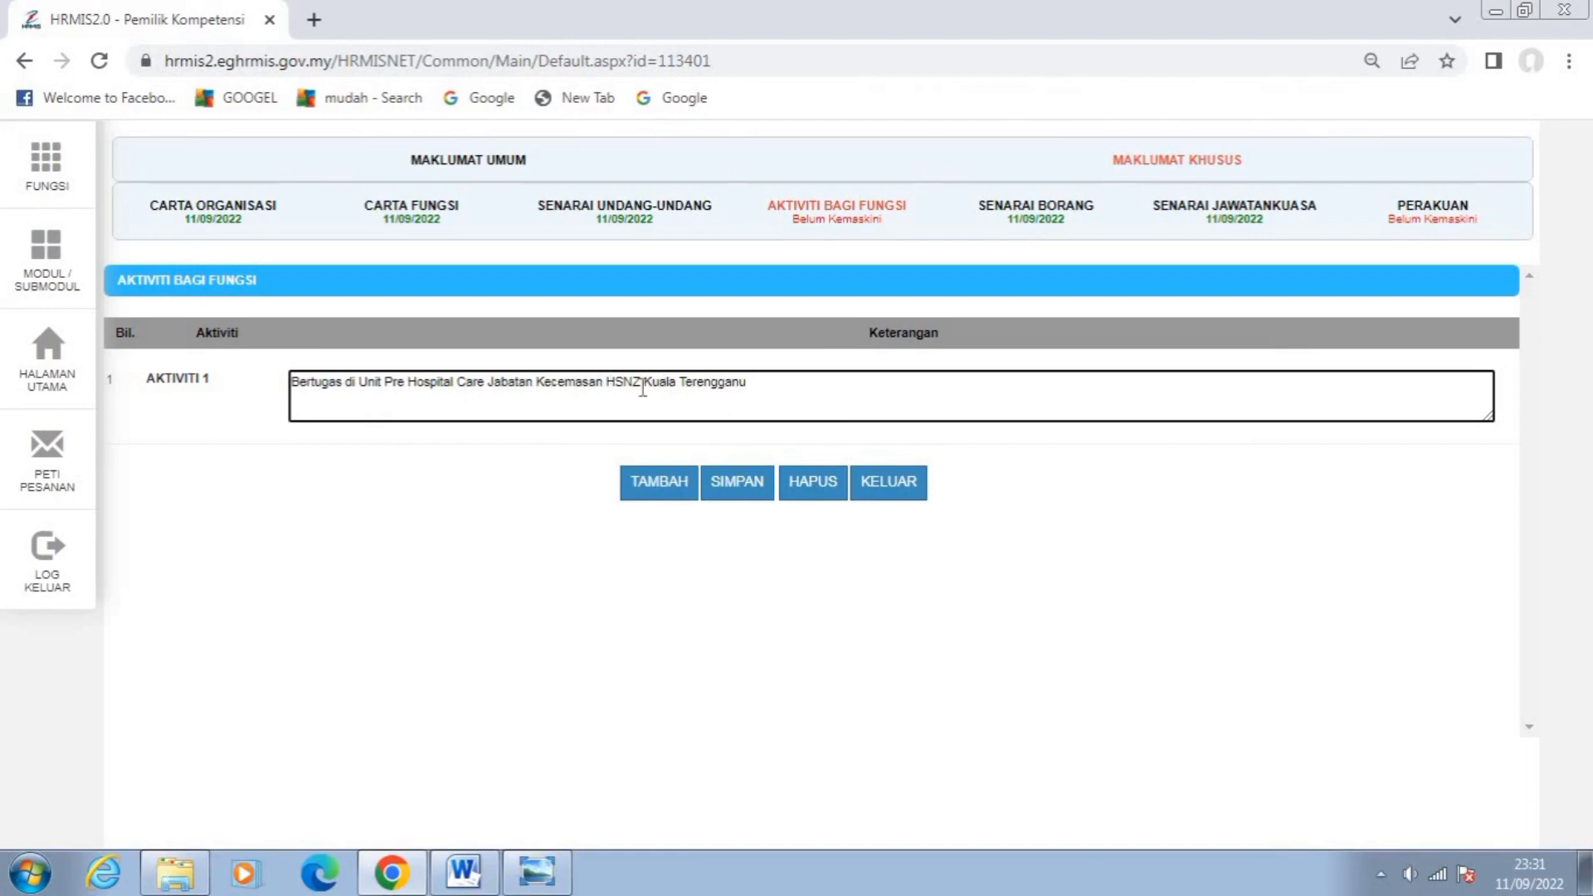
click(736, 488)
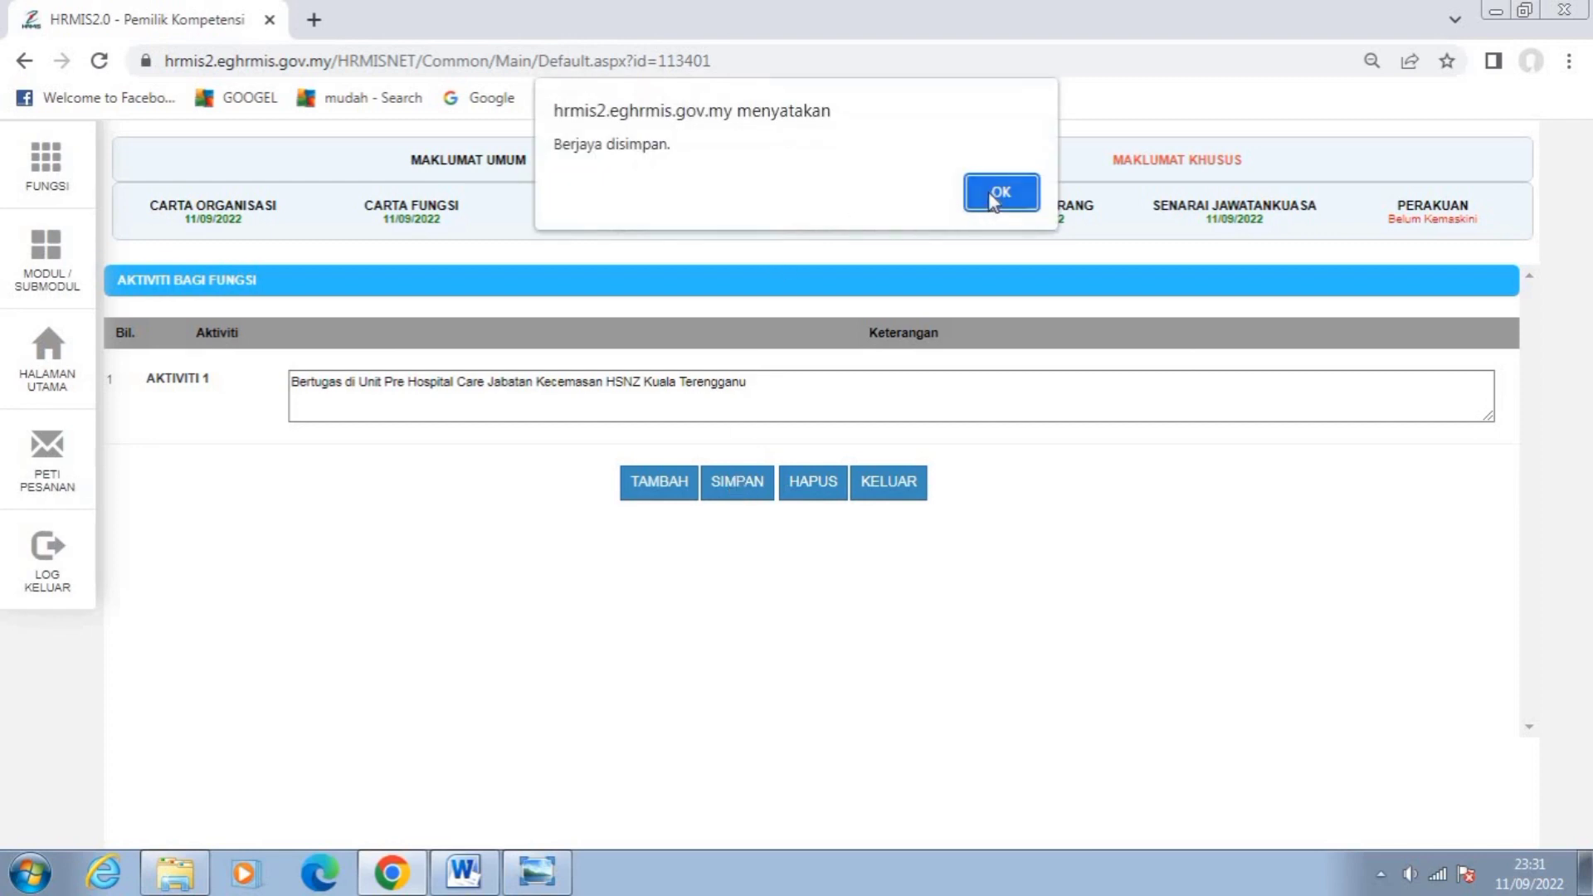
click(995, 197)
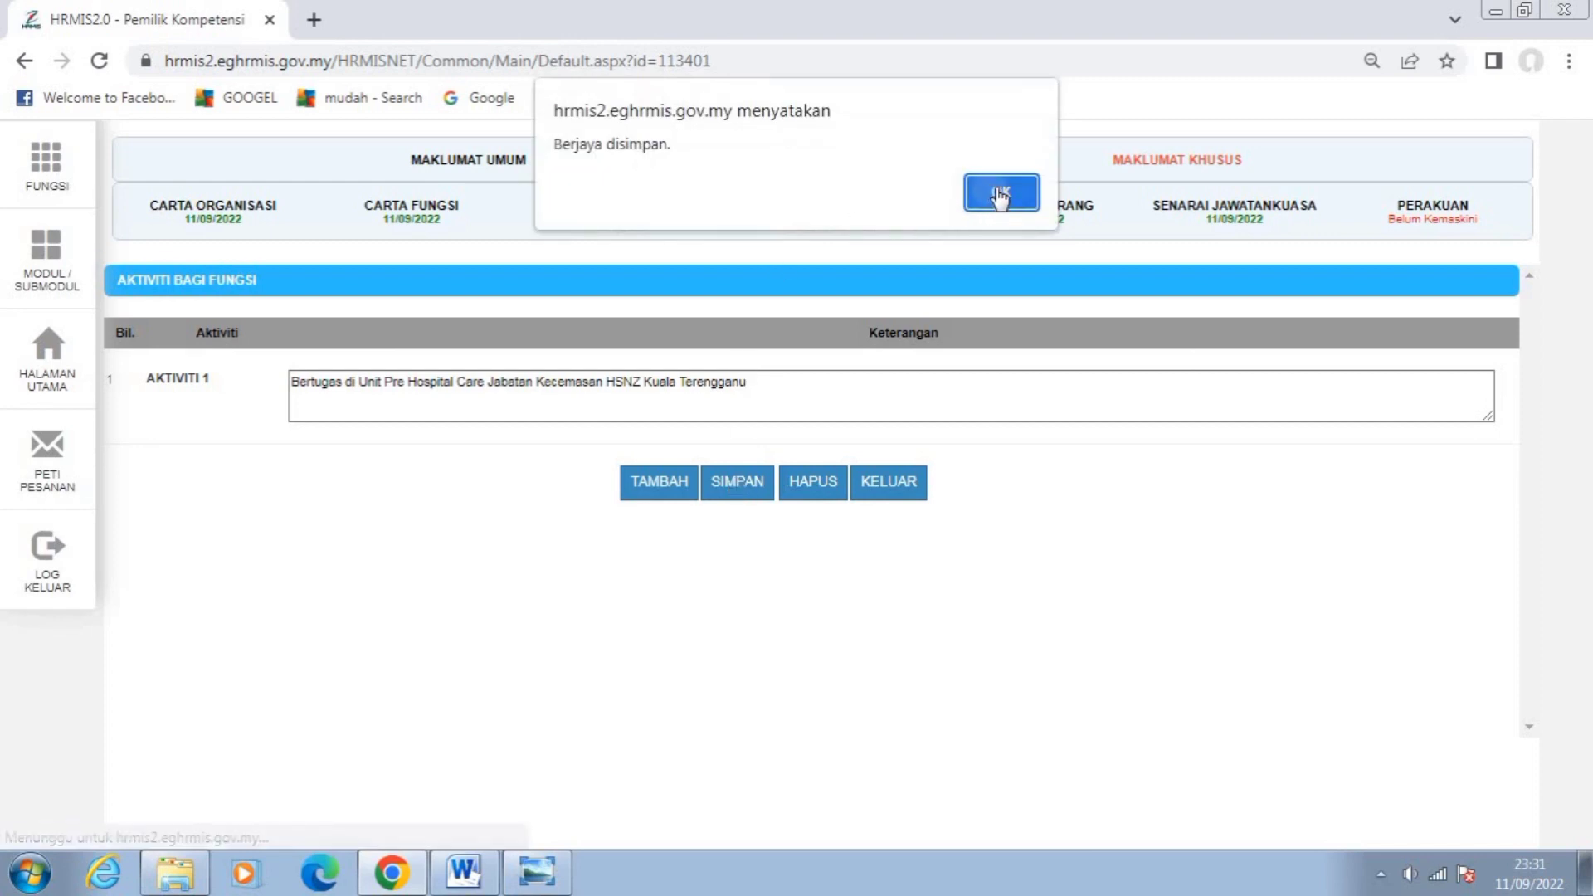
click(992, 199)
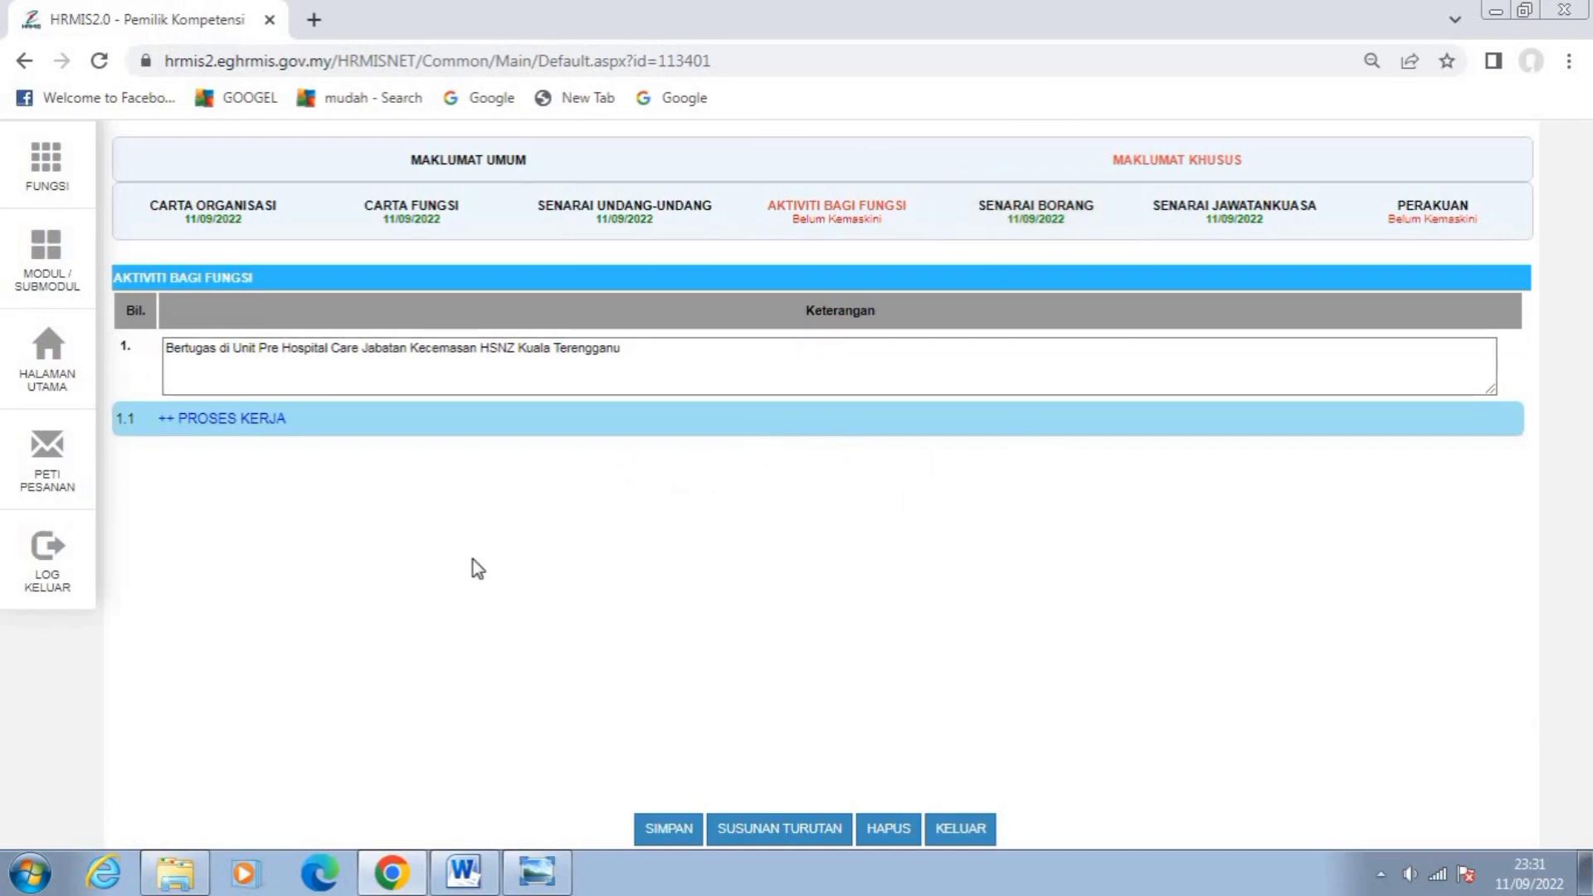
Expand Proses Kerja 1.1 and copy "Pemandu bertanggungjawab melaksanakan tugas" from the Word flowchart into row 1's process description in HRMIS.
click(236, 419)
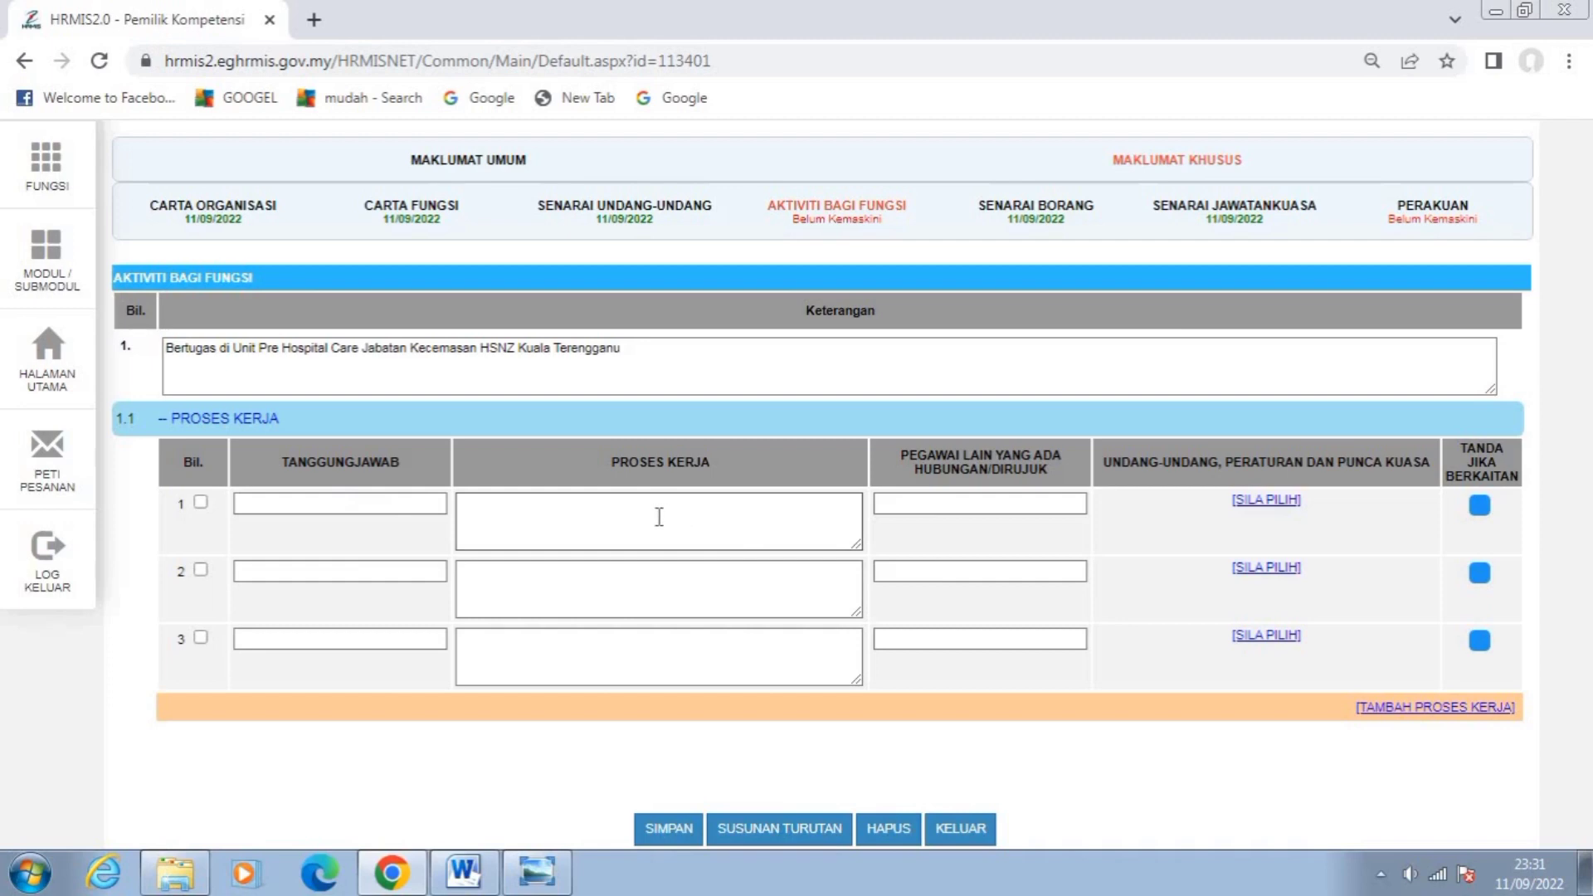
click(492, 508)
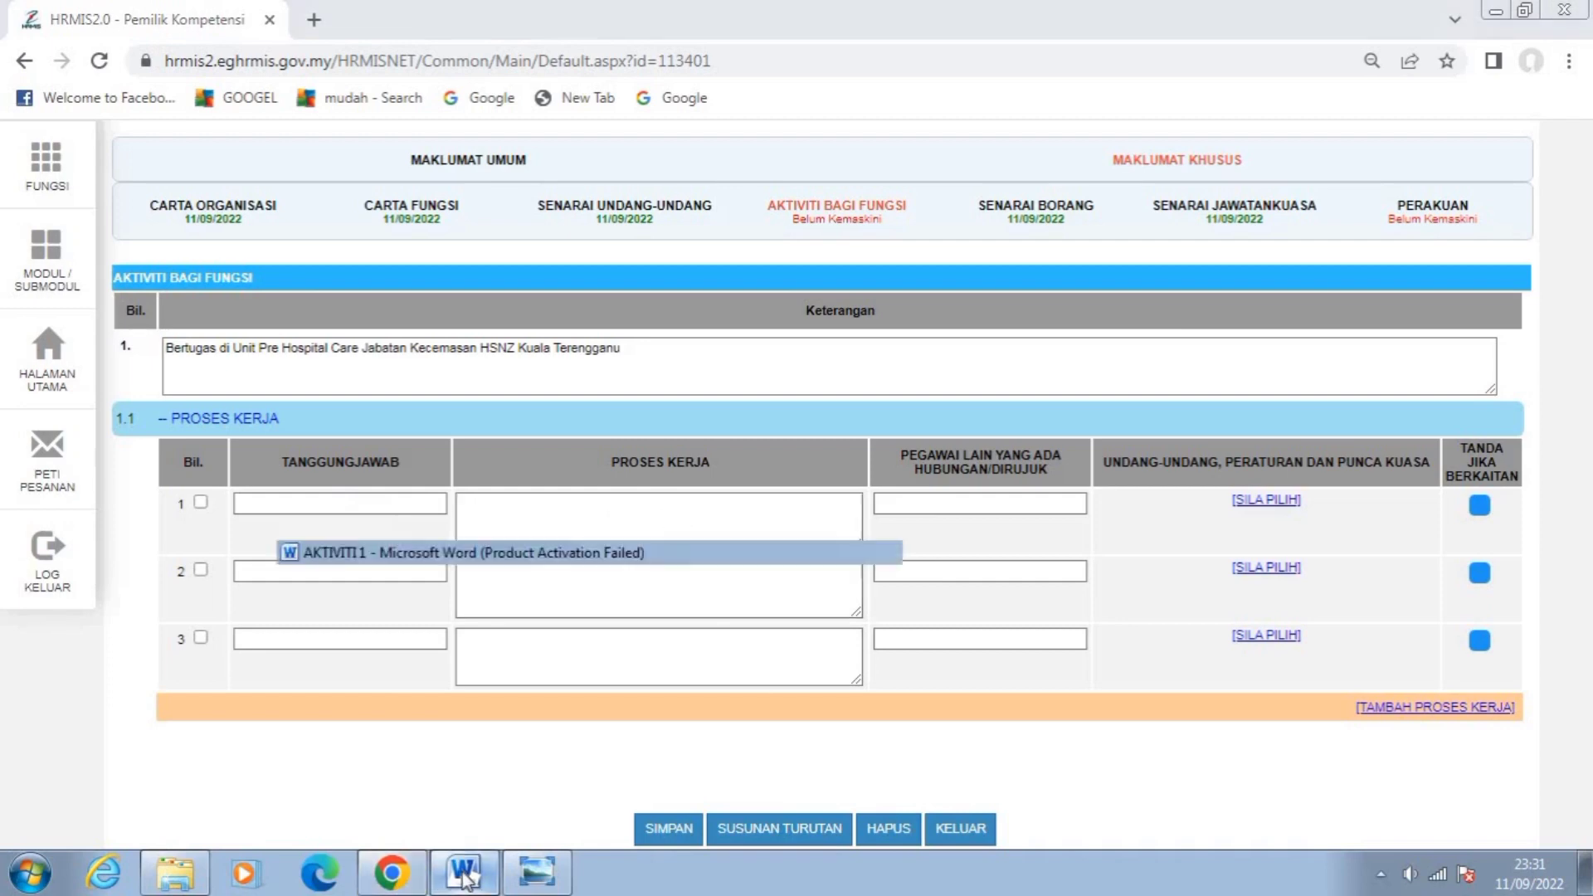
click(655, 554)
click(1011, 406)
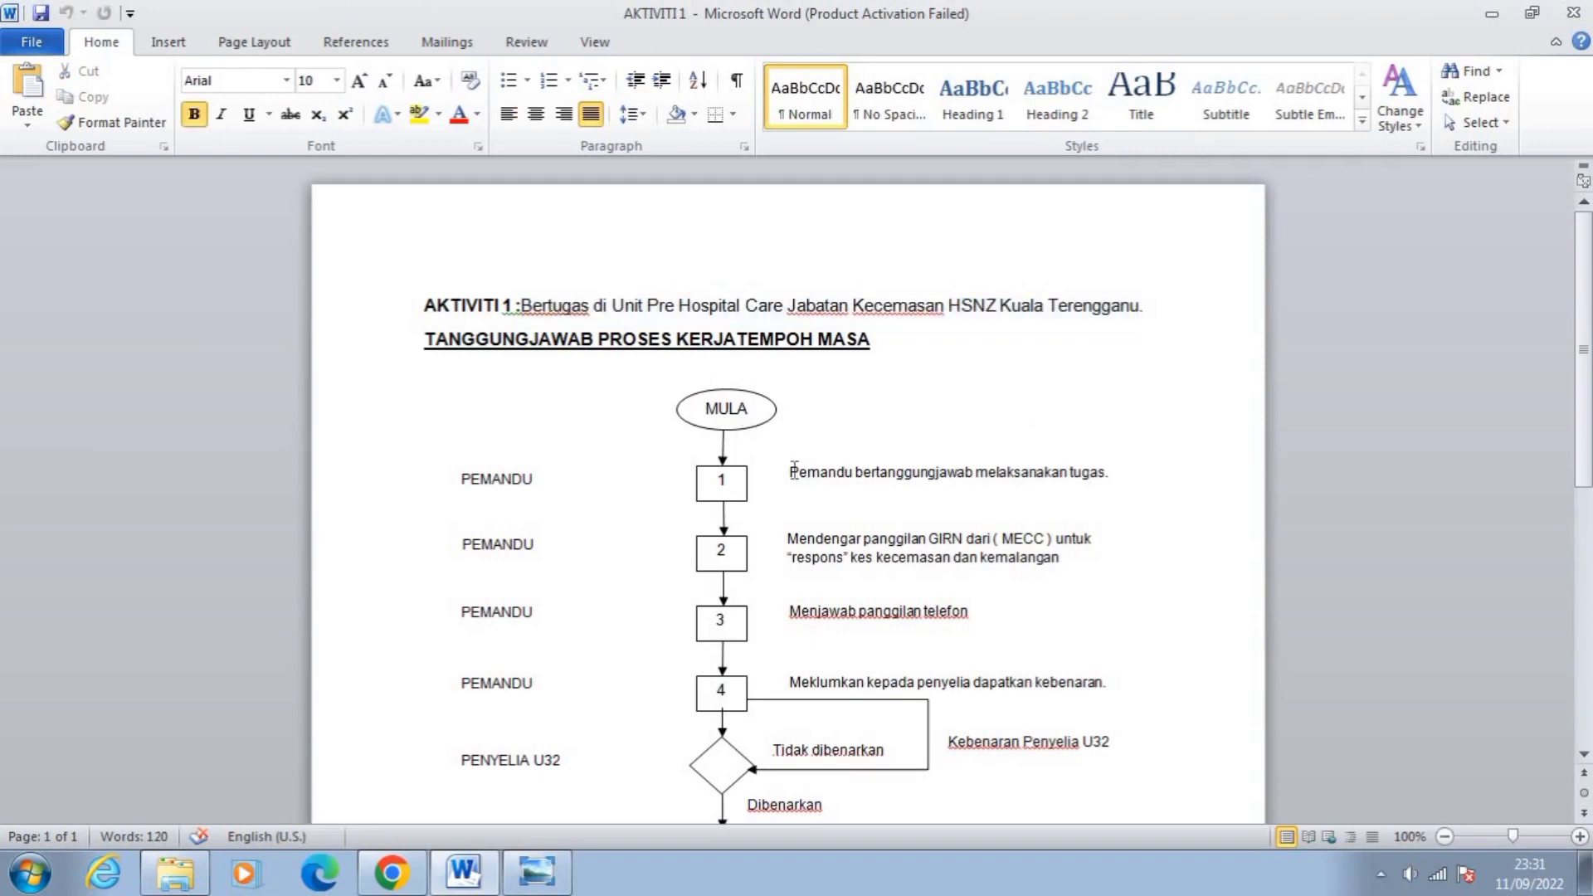
mouse_move(946, 473)
mouse_down()
mouse_move(793, 475)
mouse_move(1108, 475)
mouse_up()
key(ctrl+c)
click(1015, 384)
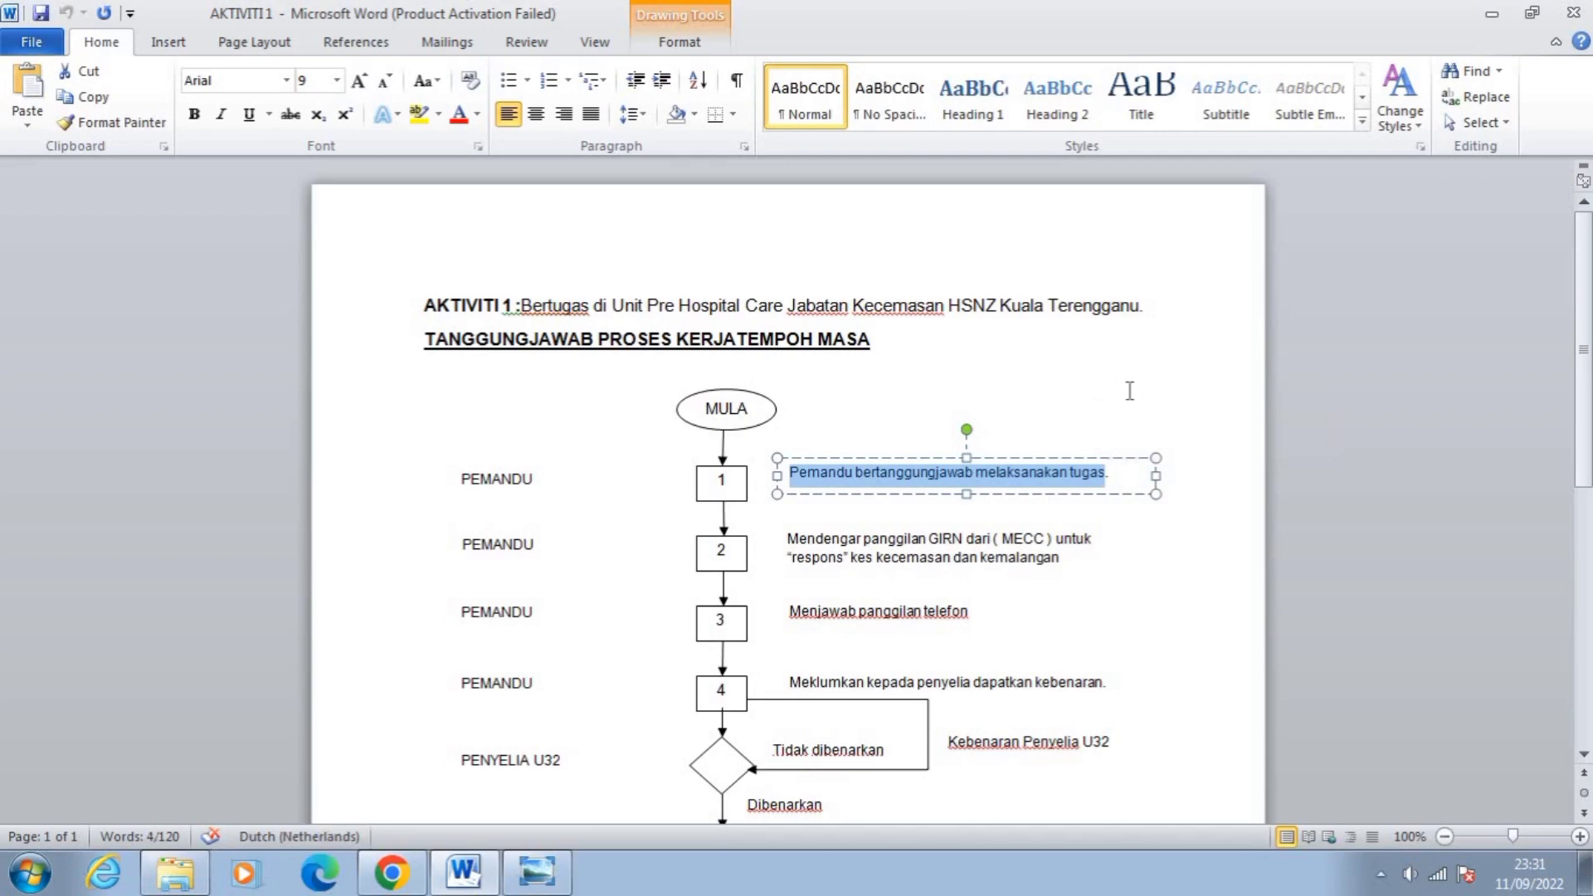
click(391, 875)
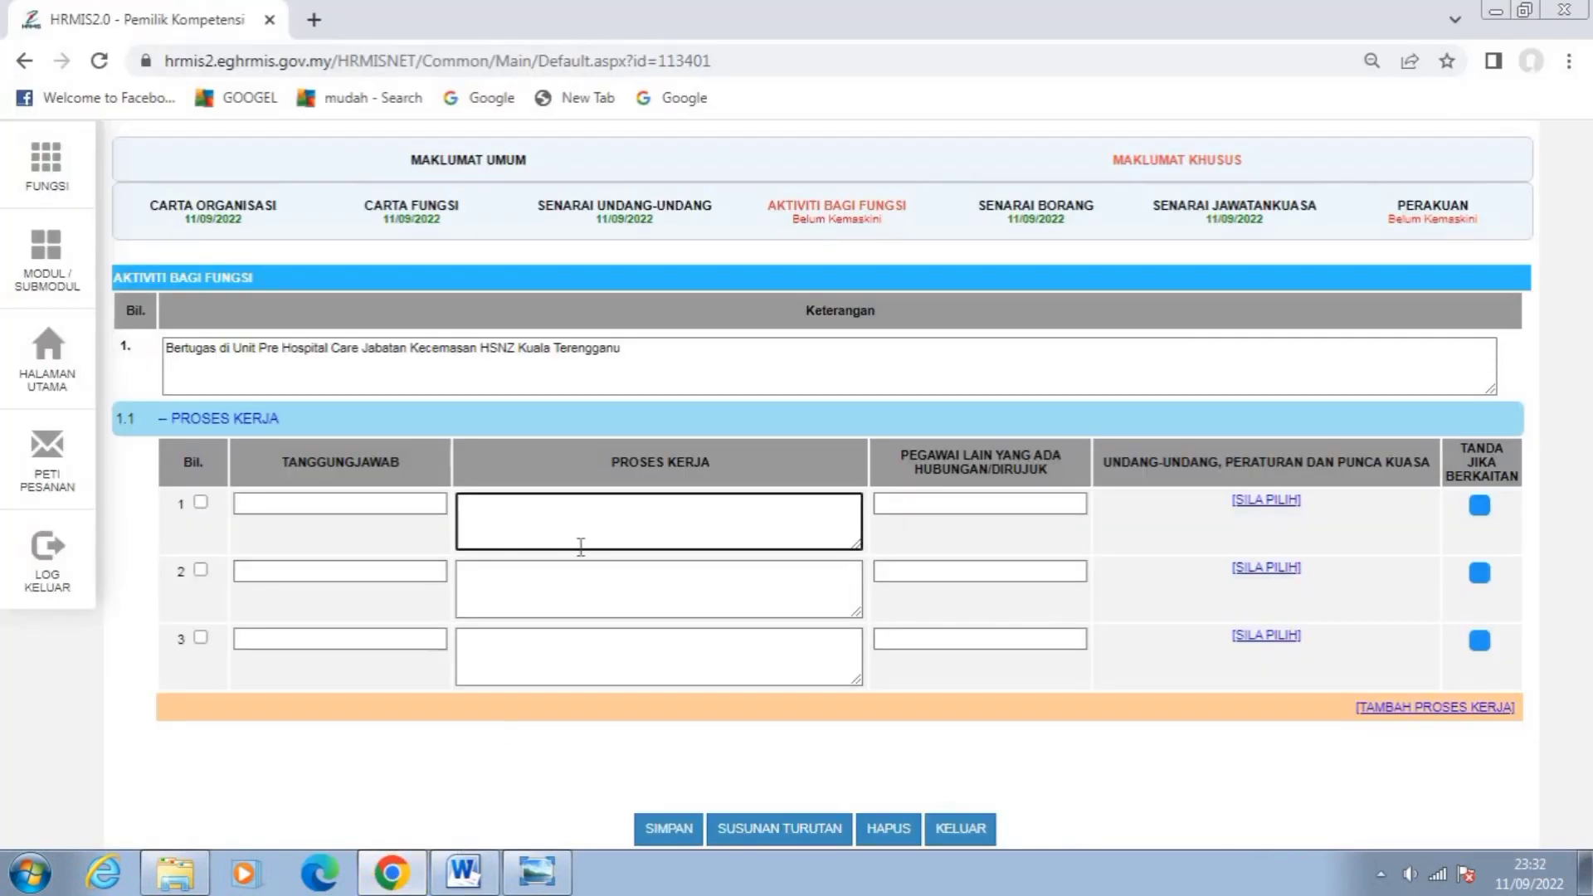
key(ctrl+v)
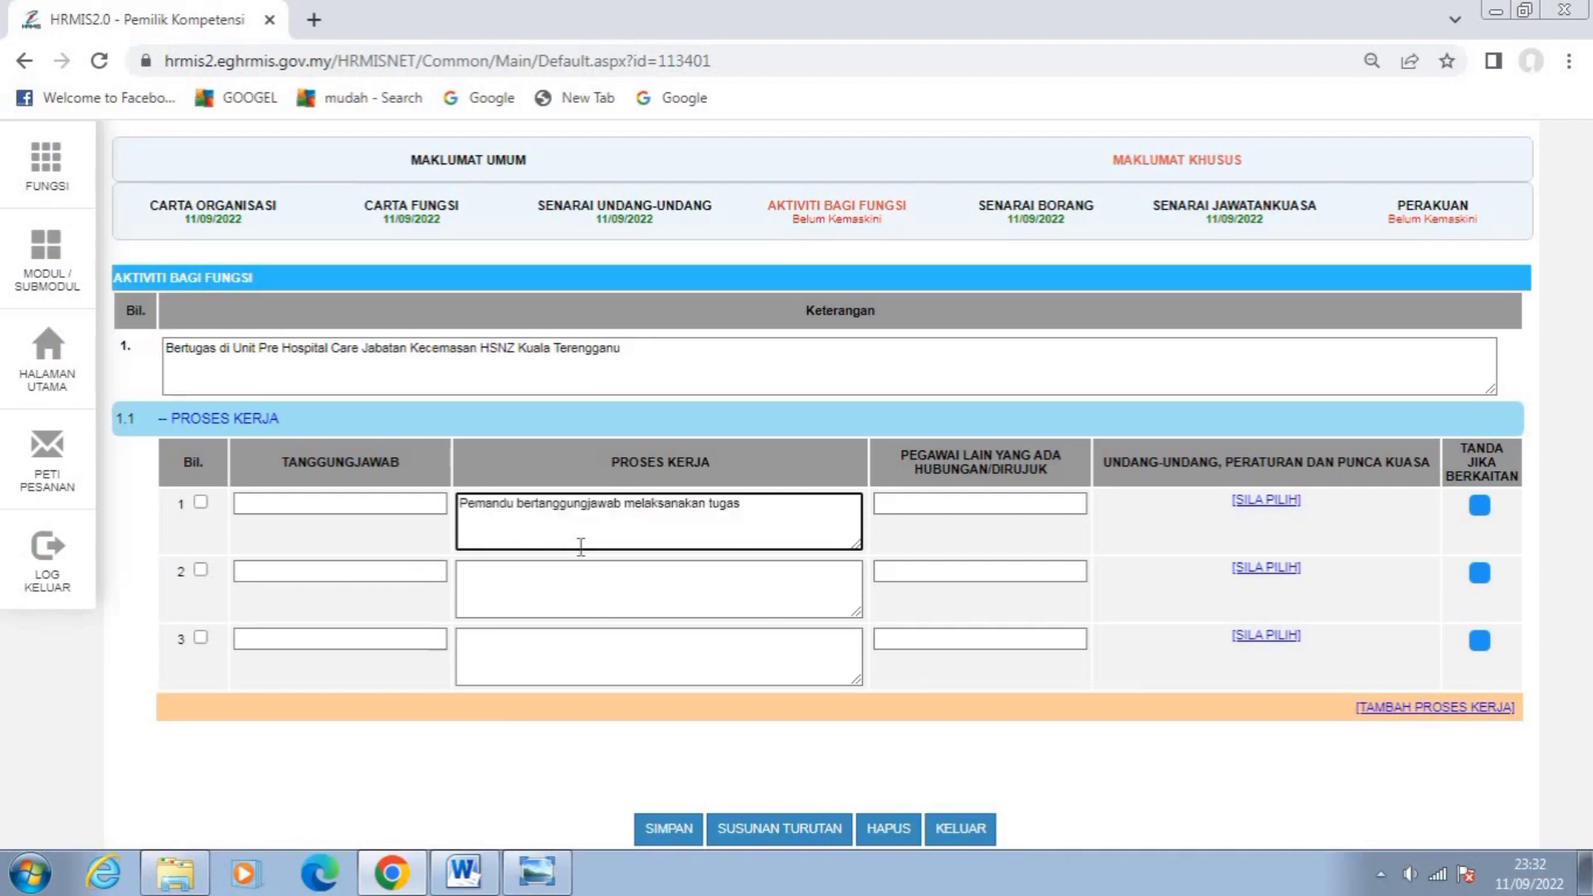
Fill row 1 with Tanggungjawab PEMANDU and PPP 32 PENYELIA as the other officer contacted or referred to.
click(290, 506)
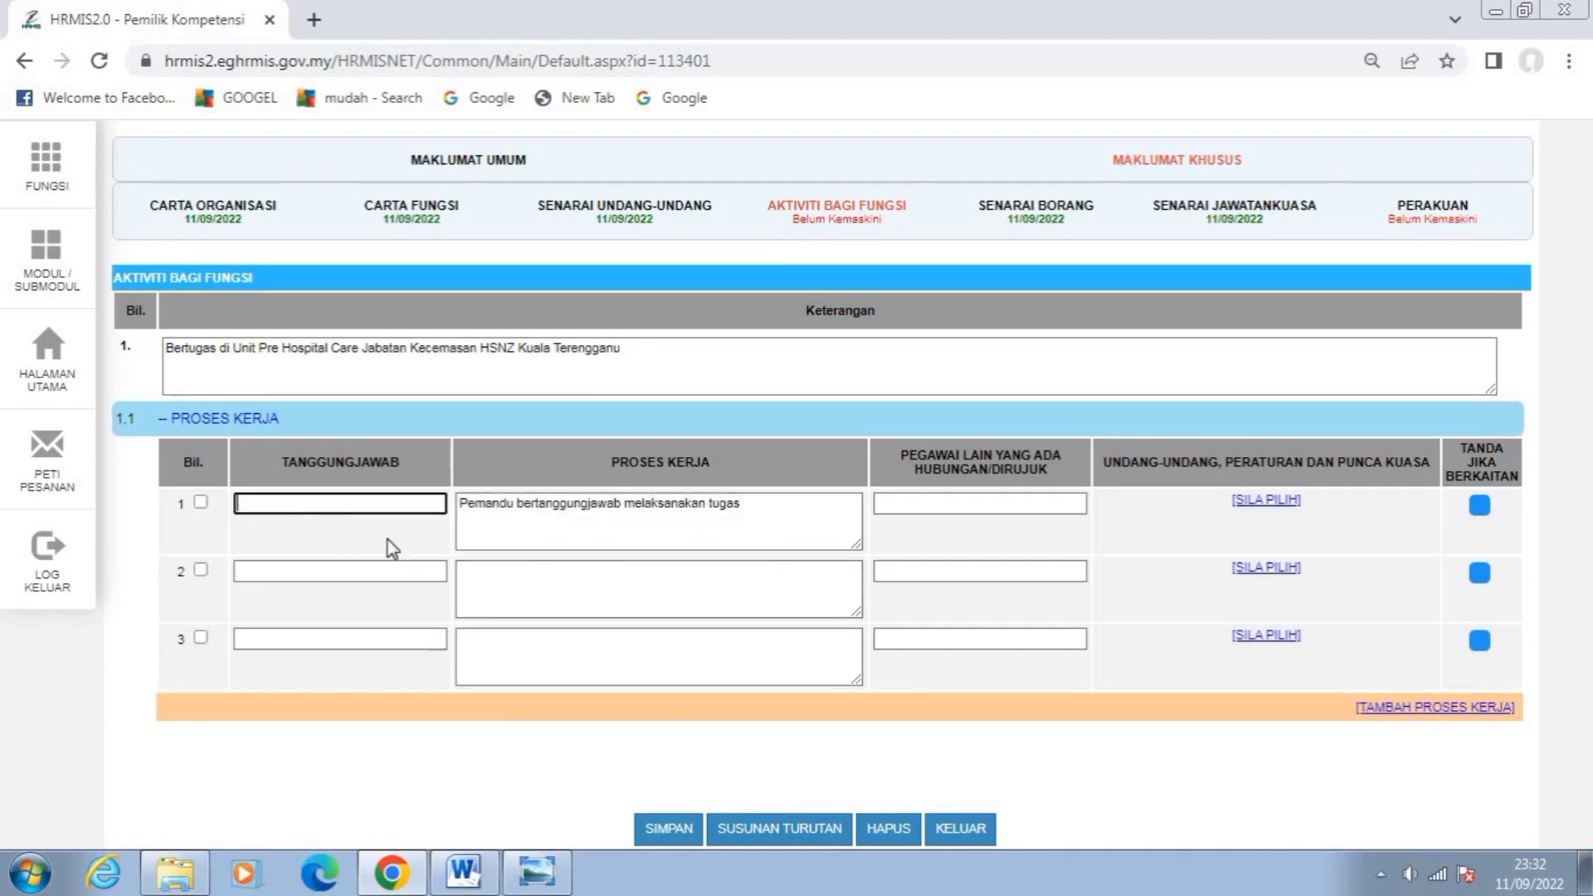
text(PEMANDU)
click(917, 502)
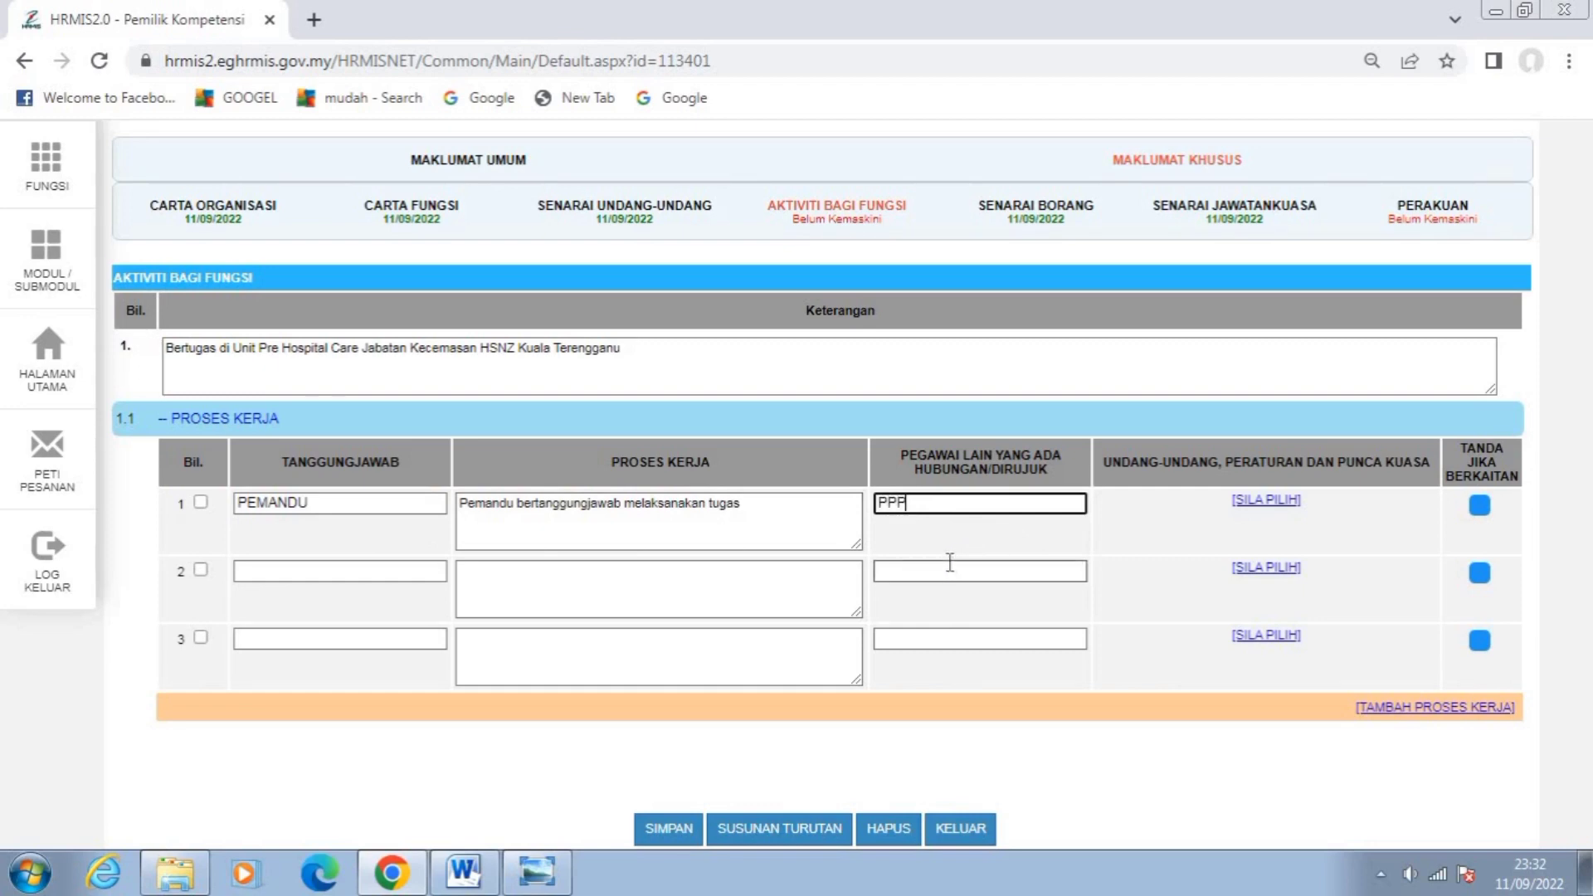
text(32 PENYELIA)
click(1079, 549)
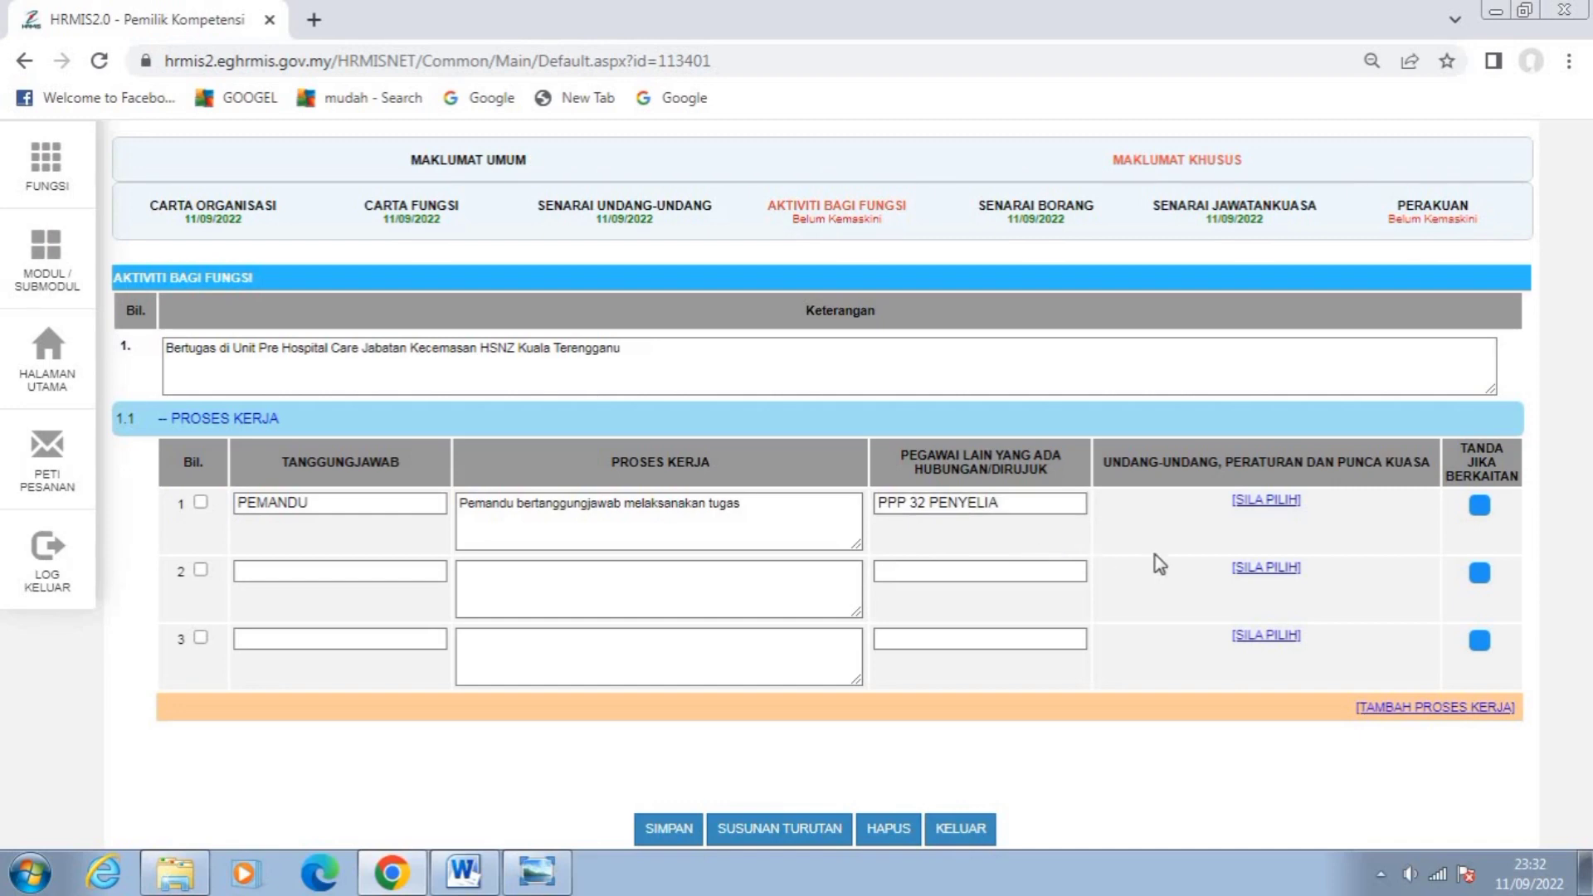
Review row 1's list of laws and regulations without choosing any, and mark the row as related under Tanda Jika Berkaitan.
click(1278, 503)
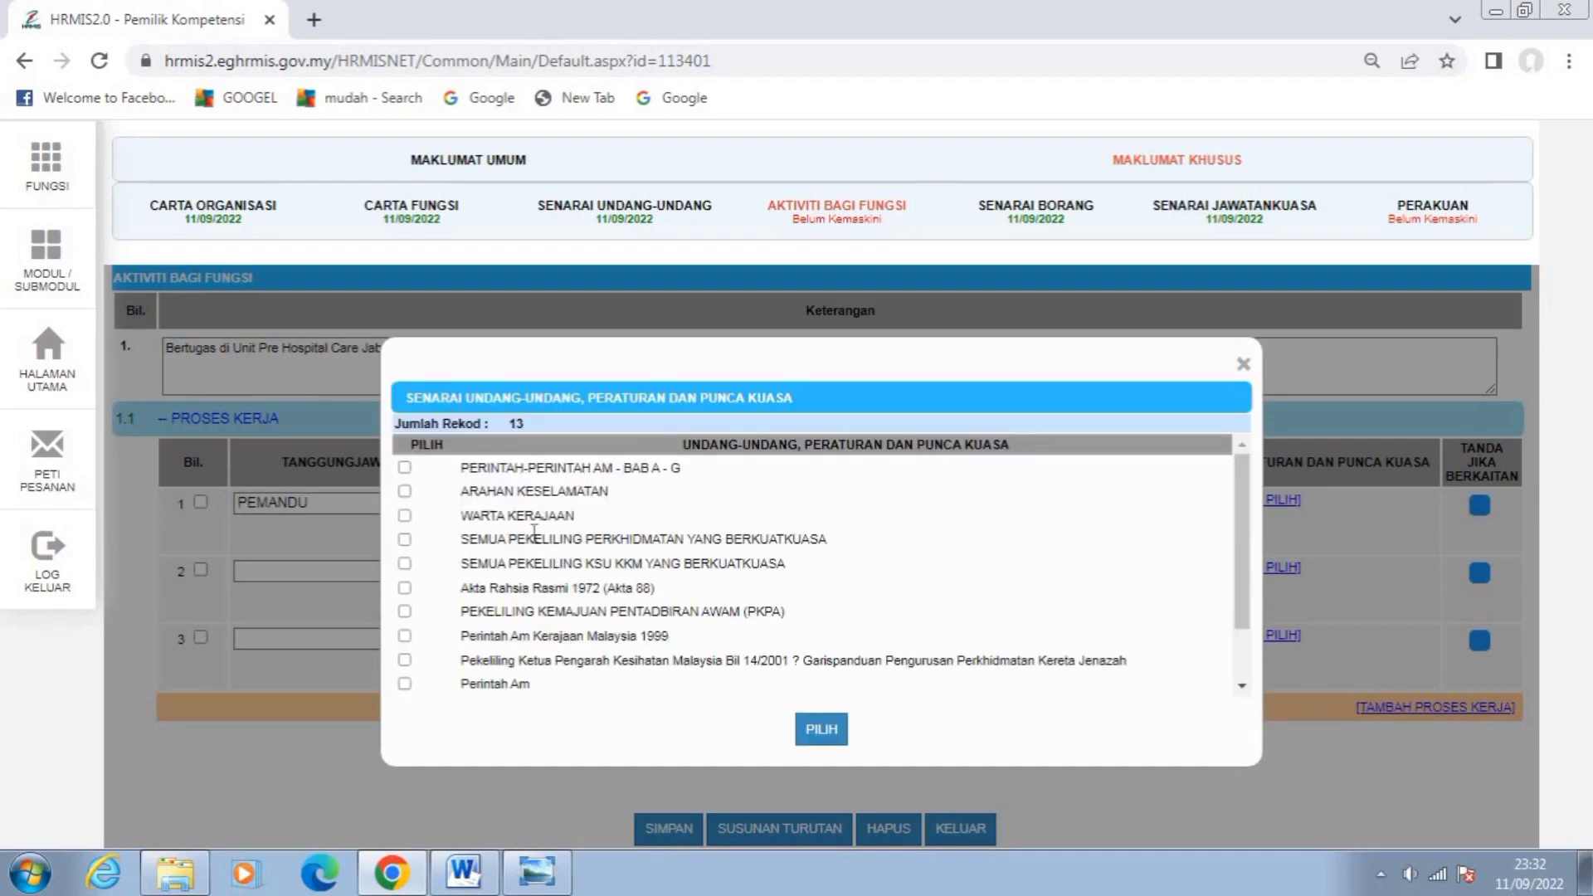
scroll(595, 531, down, 1)
scroll(589, 574, up, 1)
click(1243, 363)
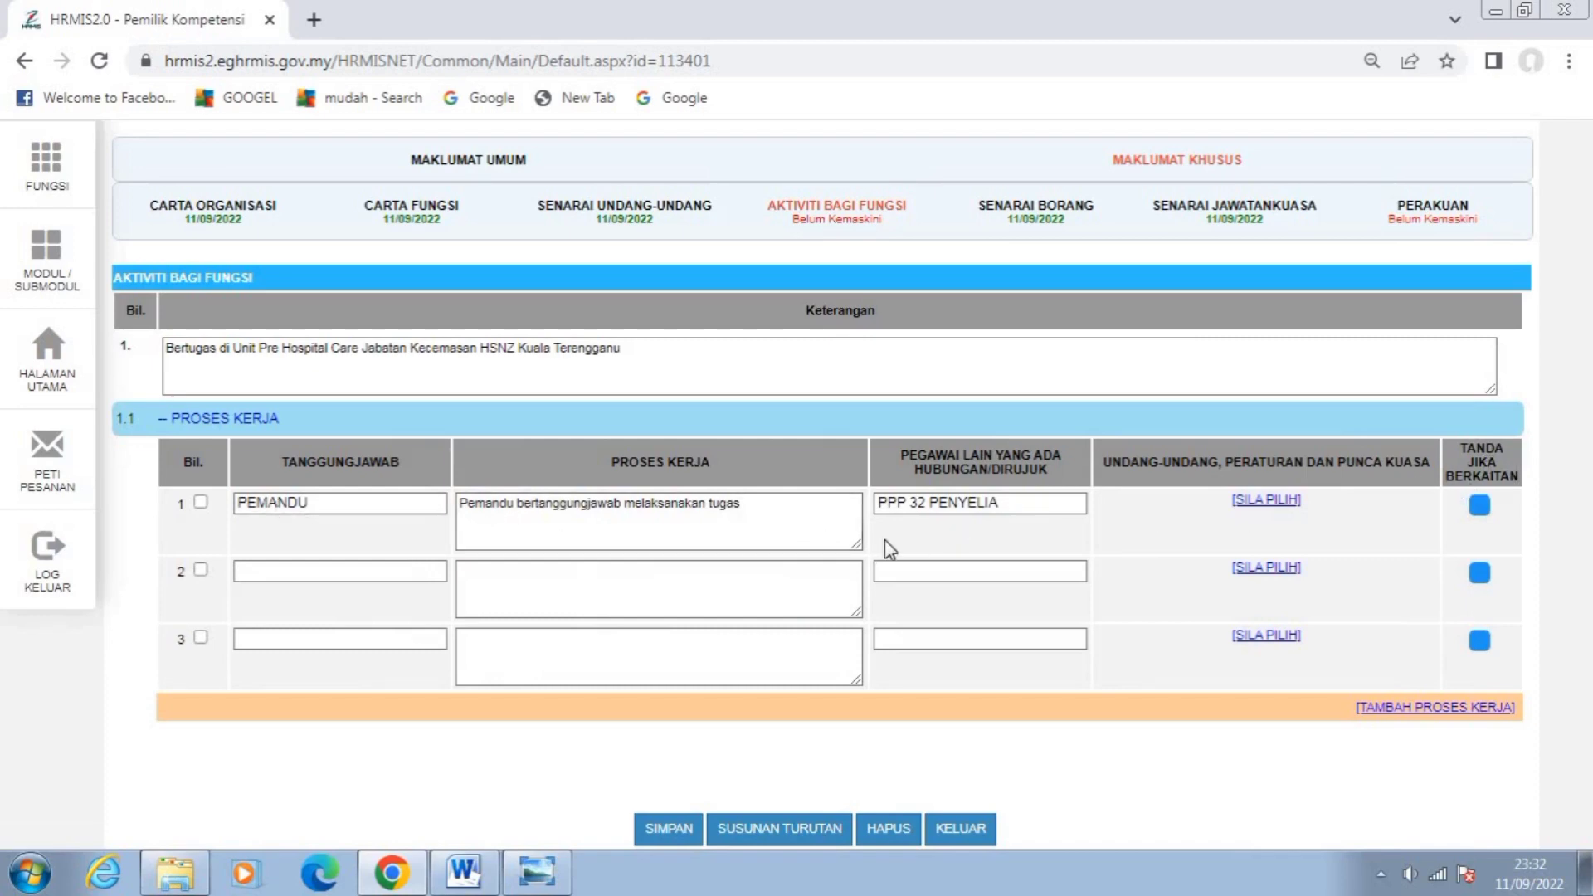
click(1480, 507)
click(1480, 508)
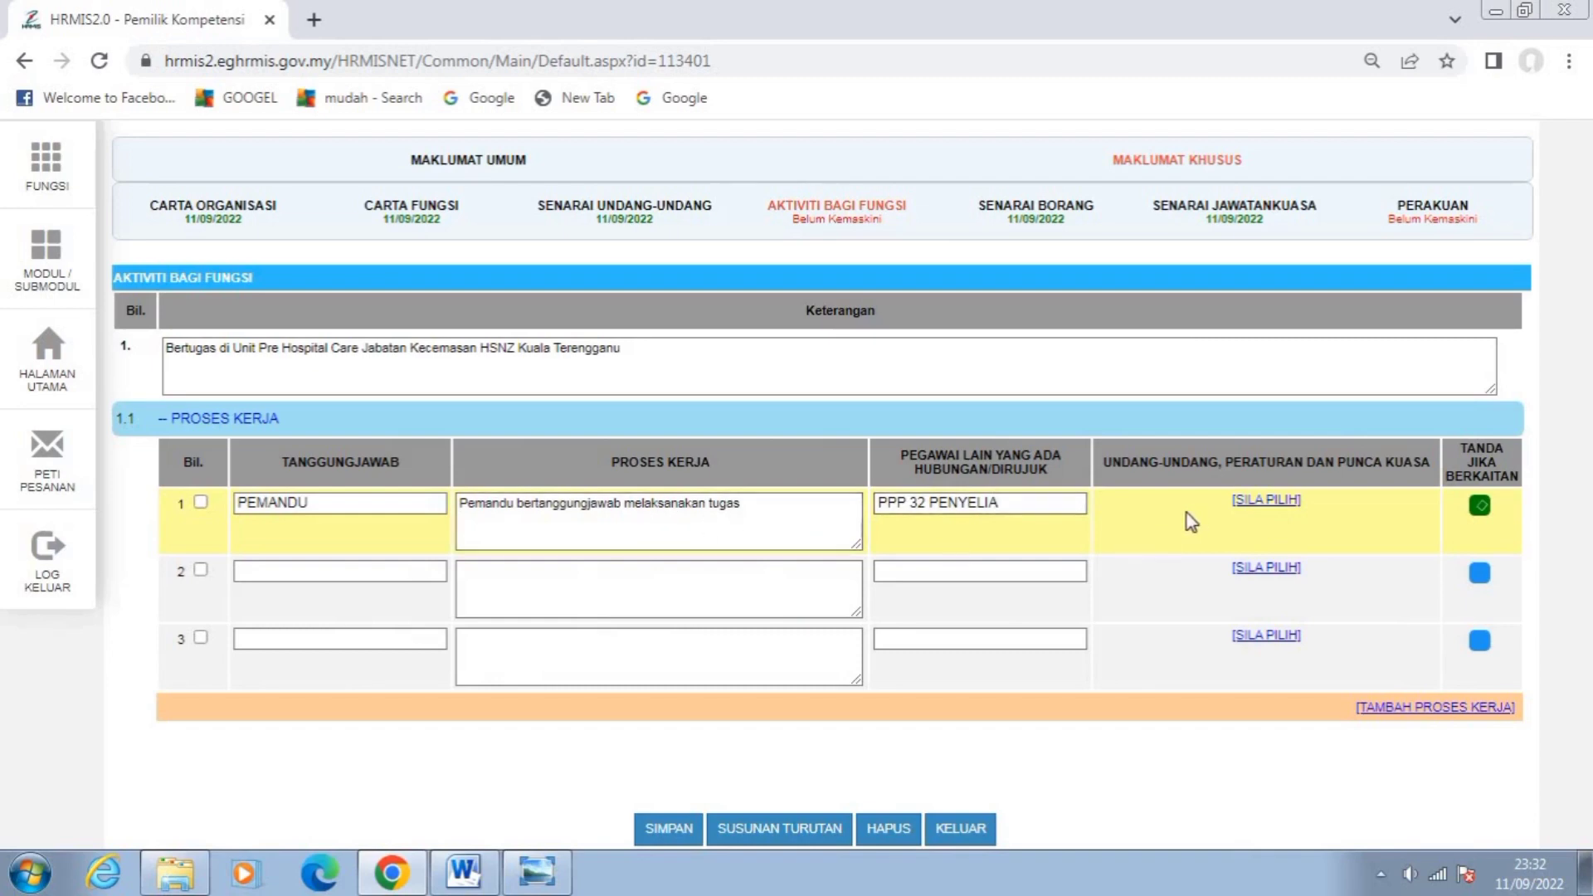
Copy flowchart process 2, "Mendengar panggilan GIRN dari ( MECC ) untuk “respons” kes kecemasan dan kemalangan", from Word into row 2's Proses Kerja in HRMIS.
click(492, 580)
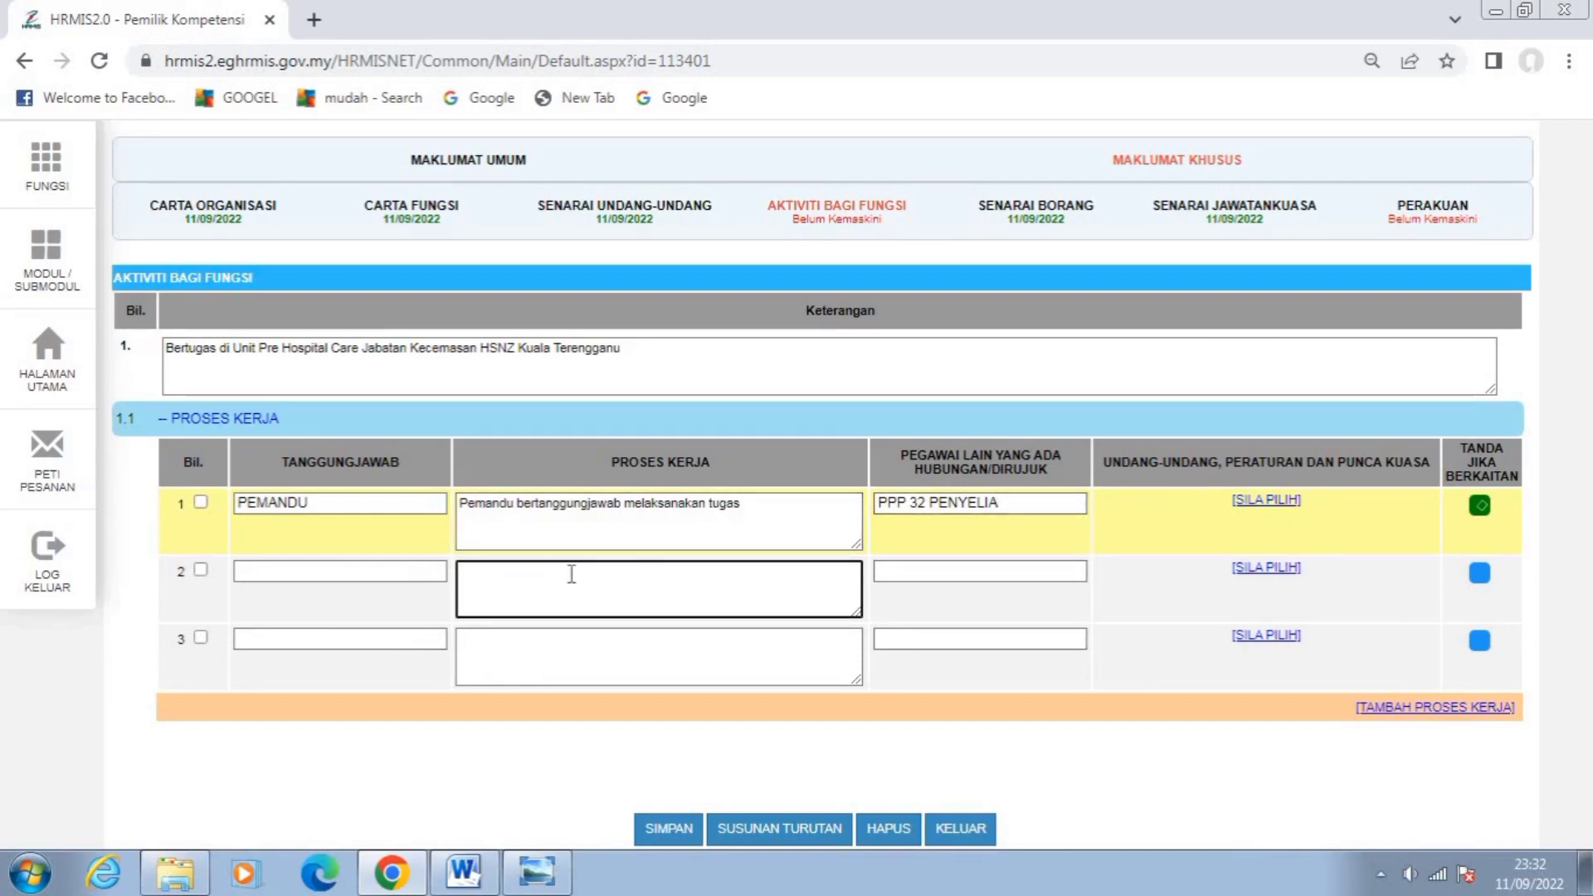
click(464, 871)
scroll(833, 537, down, 10)
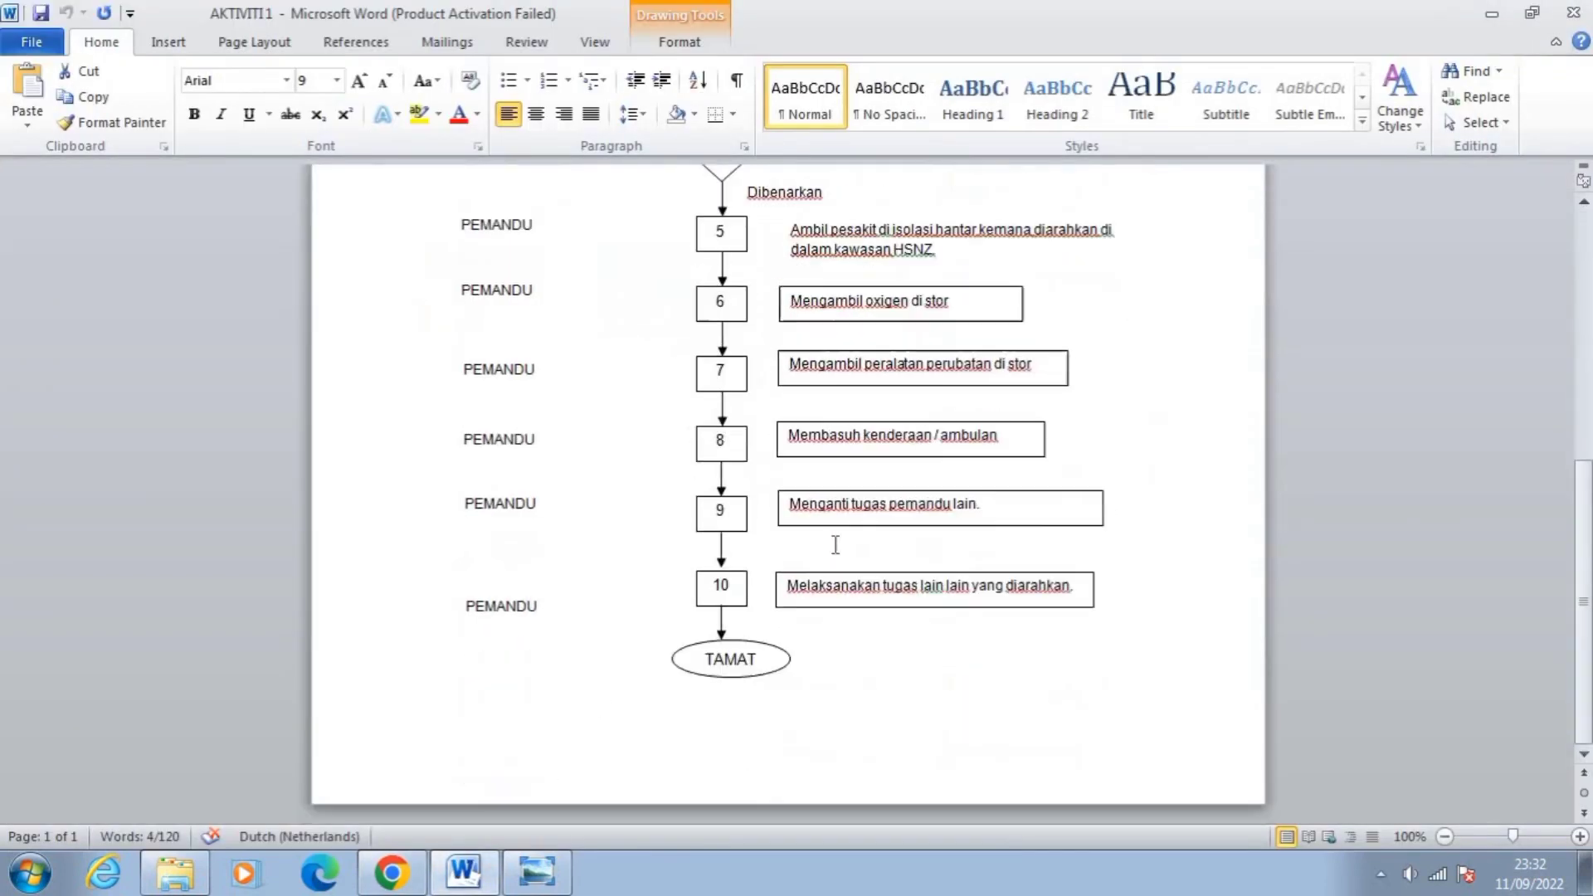
scroll(833, 543, up, 6)
scroll(832, 543, up, 3)
scroll(833, 540, down, 3)
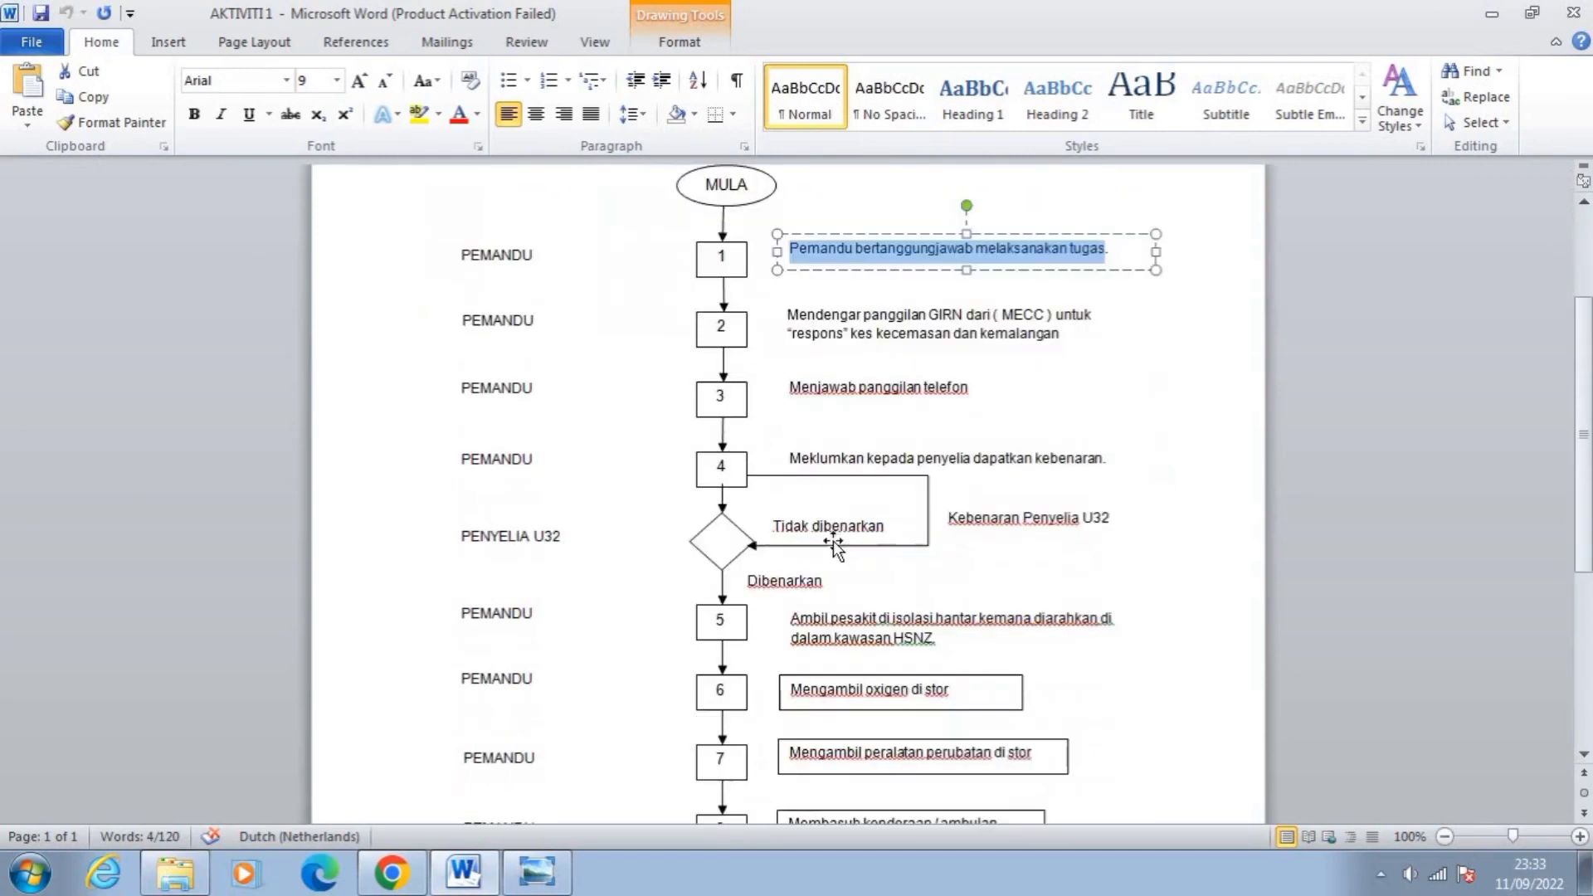
scroll(832, 540, up, 2)
click(814, 431)
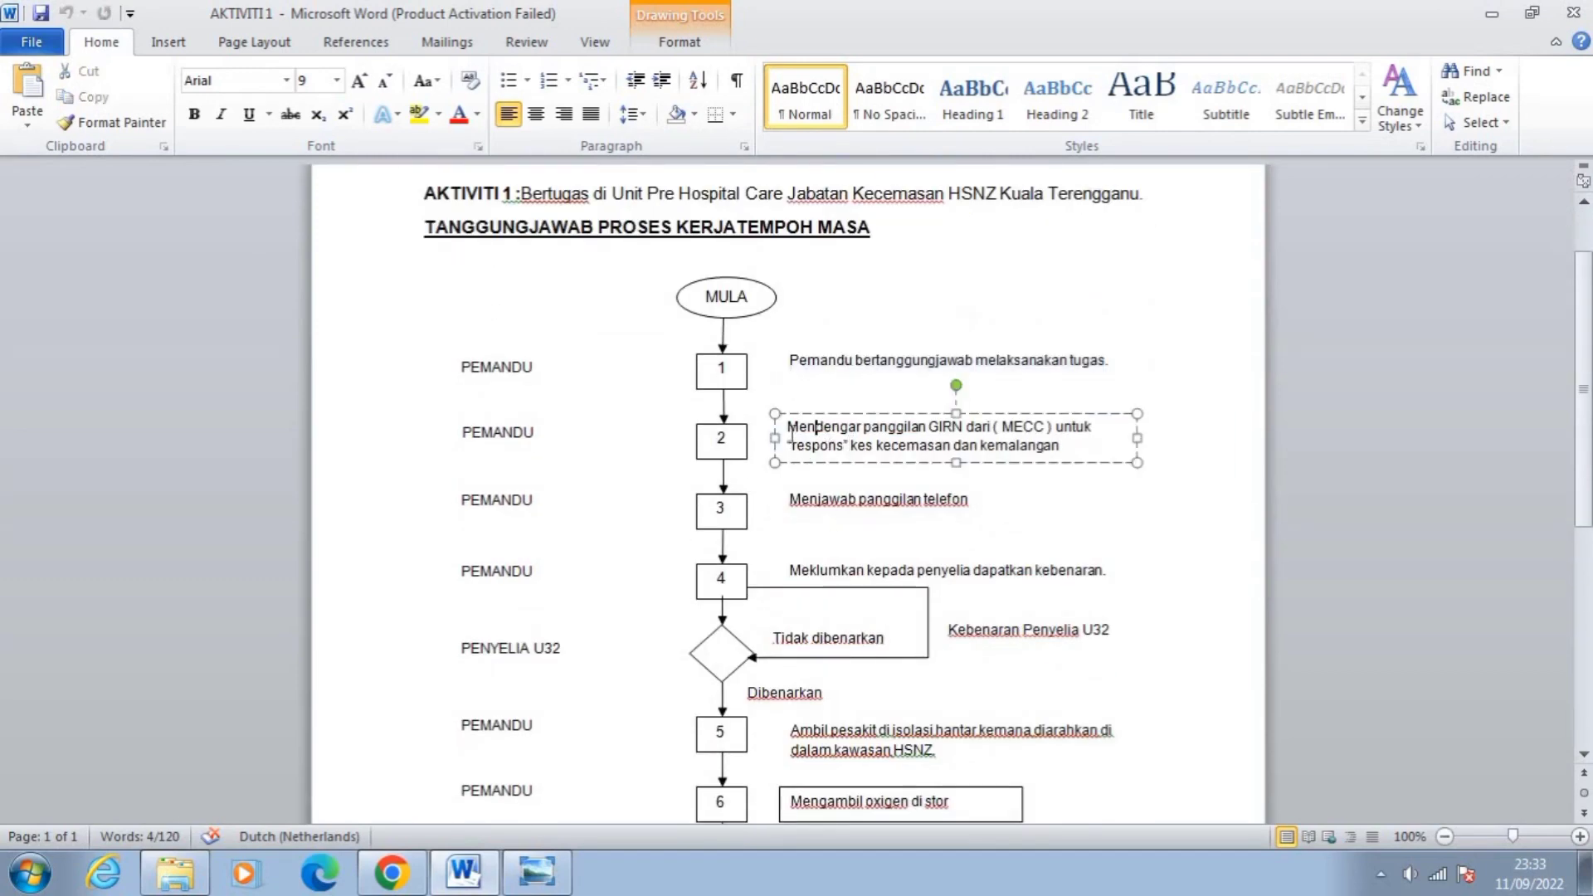
drag(789, 429, 1077, 454)
key(ctrl+c)
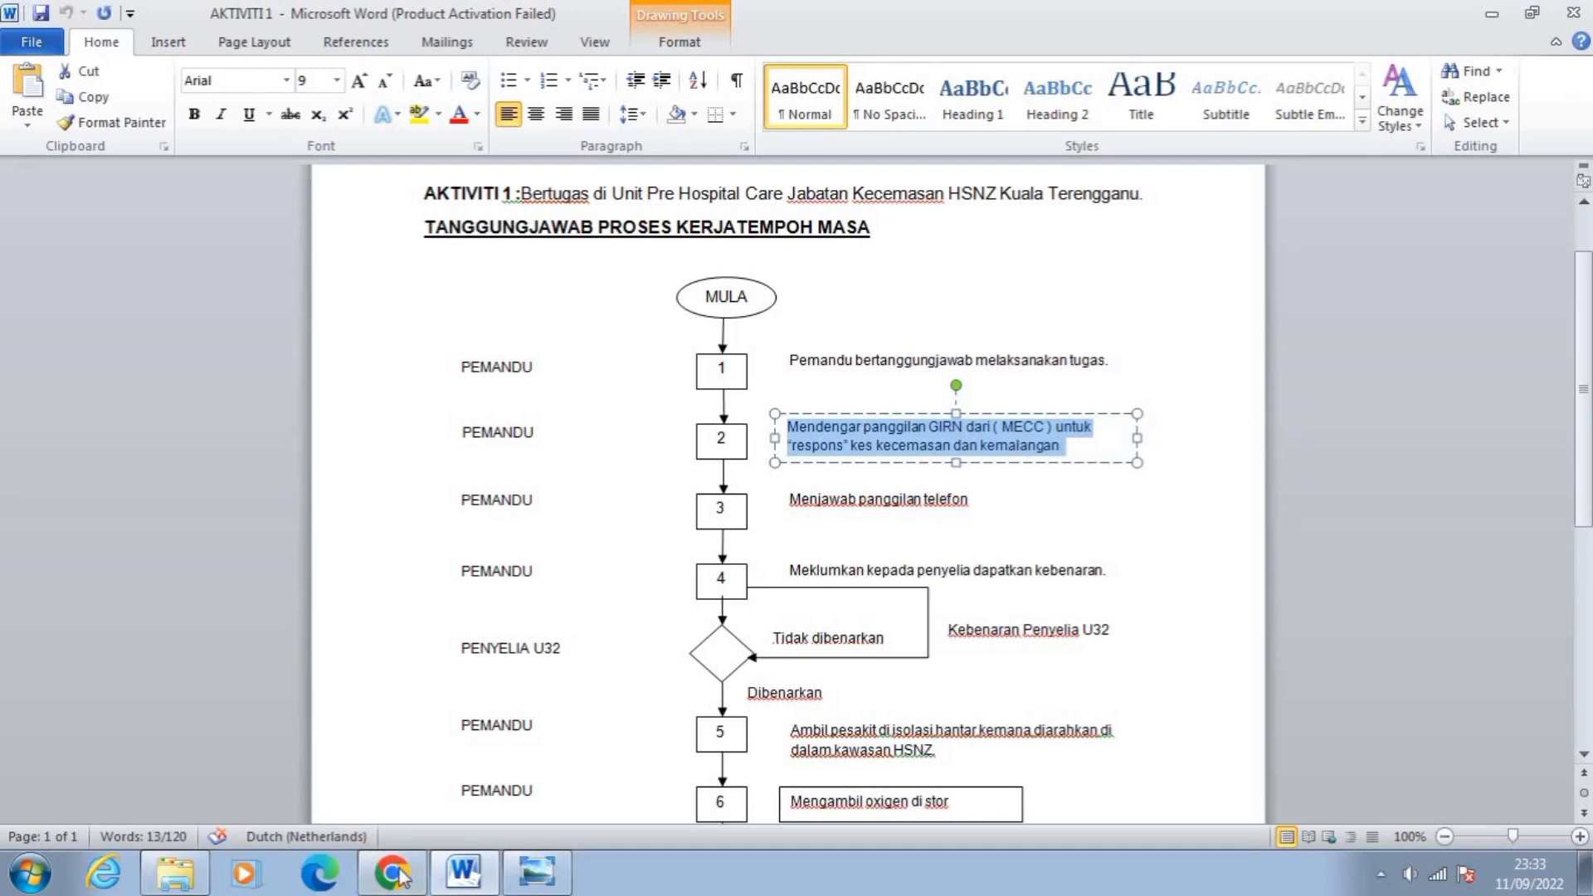
click(393, 871)
click(515, 585)
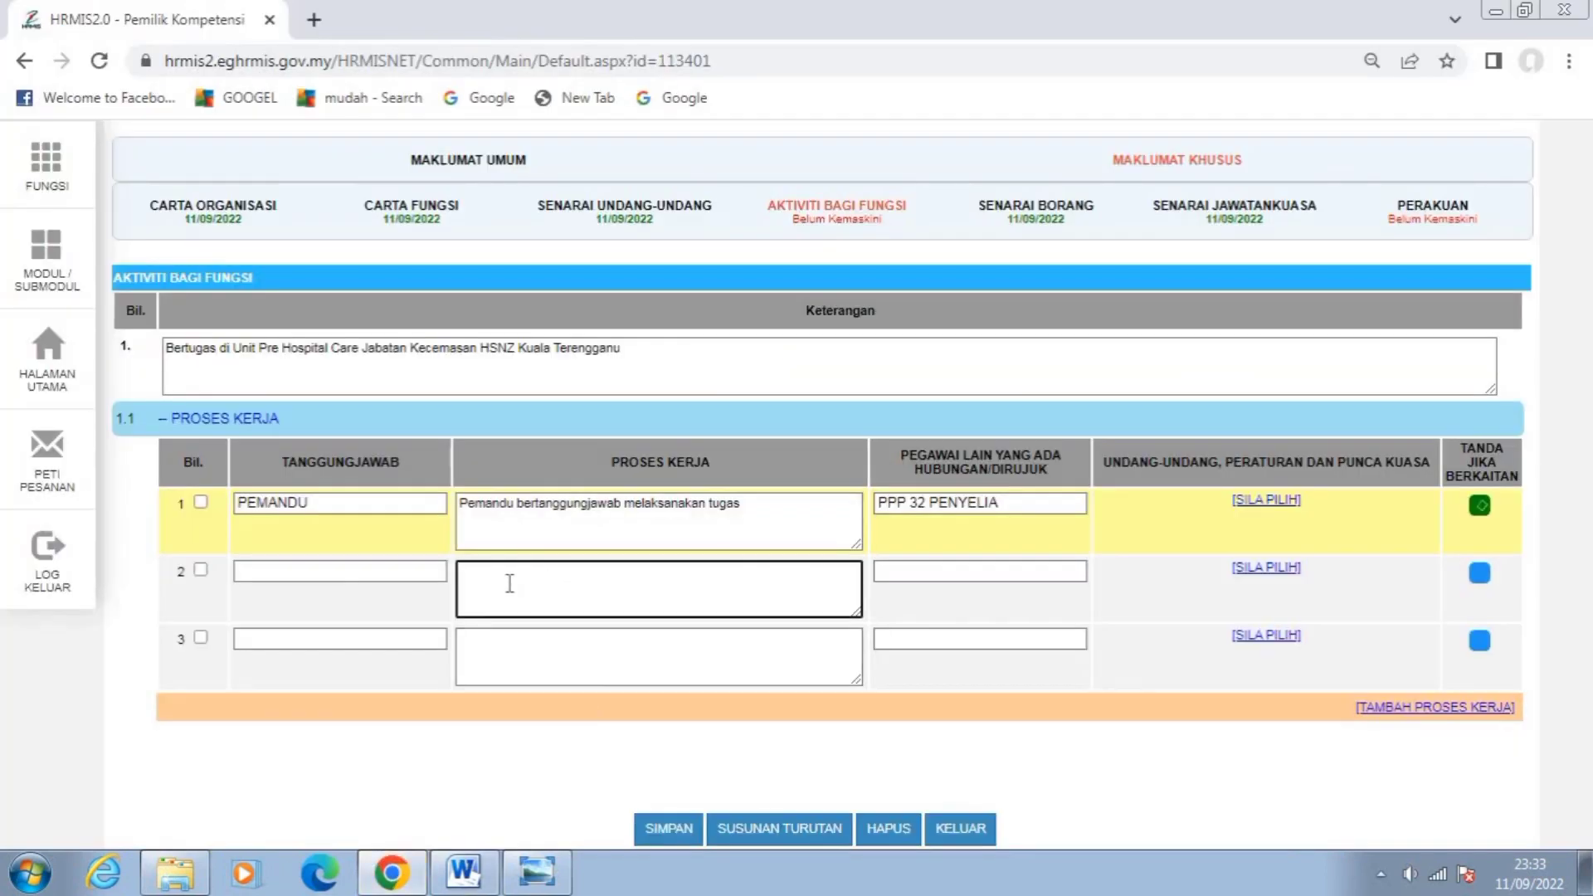
key(ctrl+v)
Fill row 2 with Tanggungjawab PEMANDU and other officer PPP / SN, and mark the row as related.
click(262, 571)
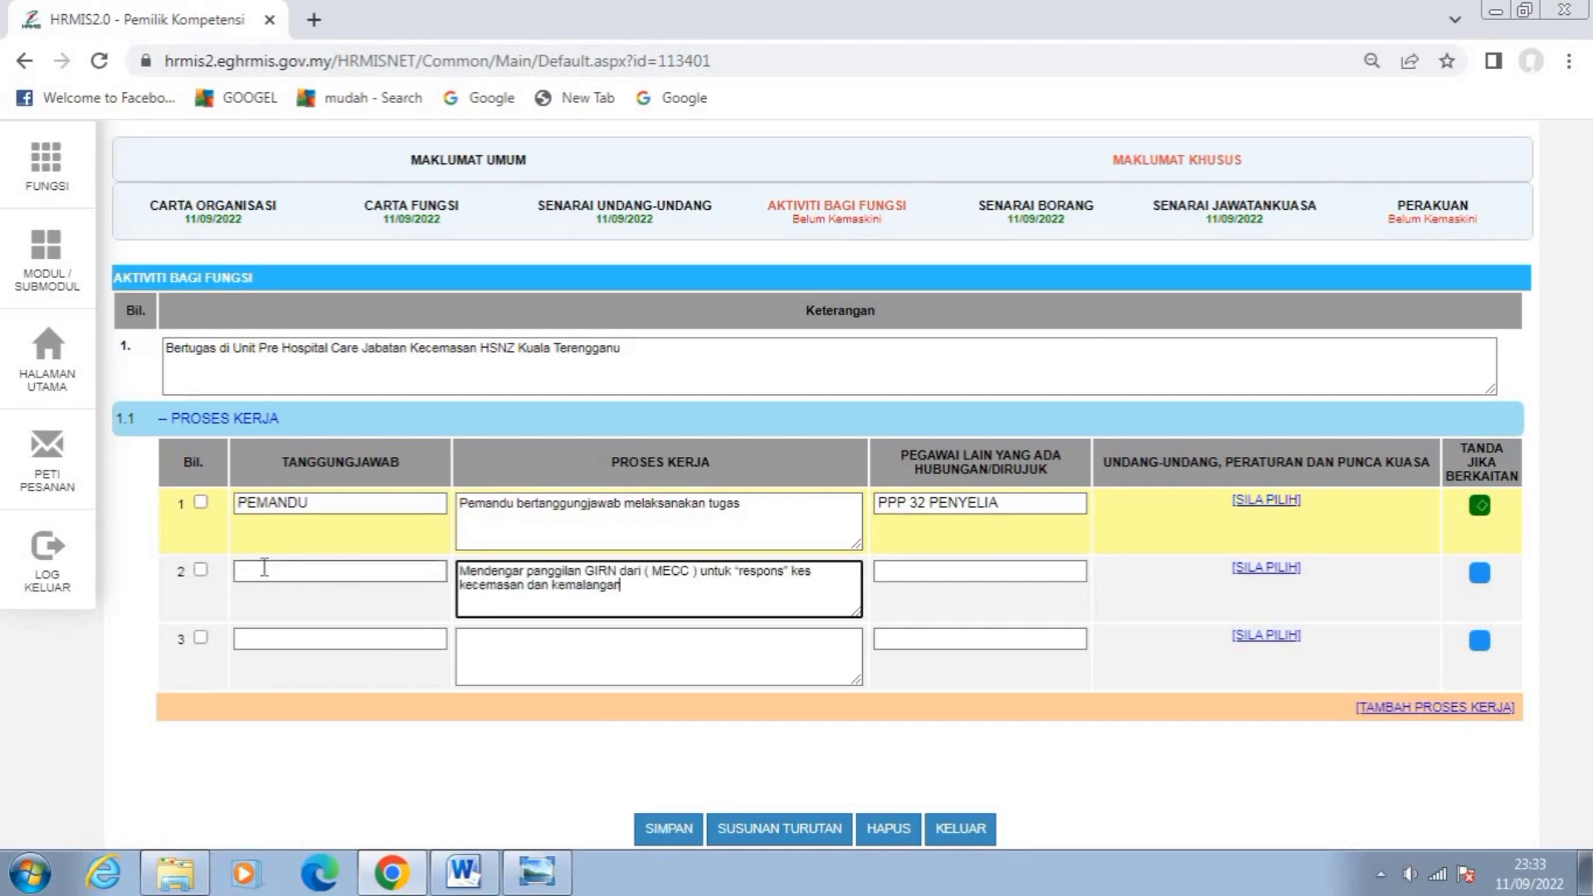
text(PEMANDU)
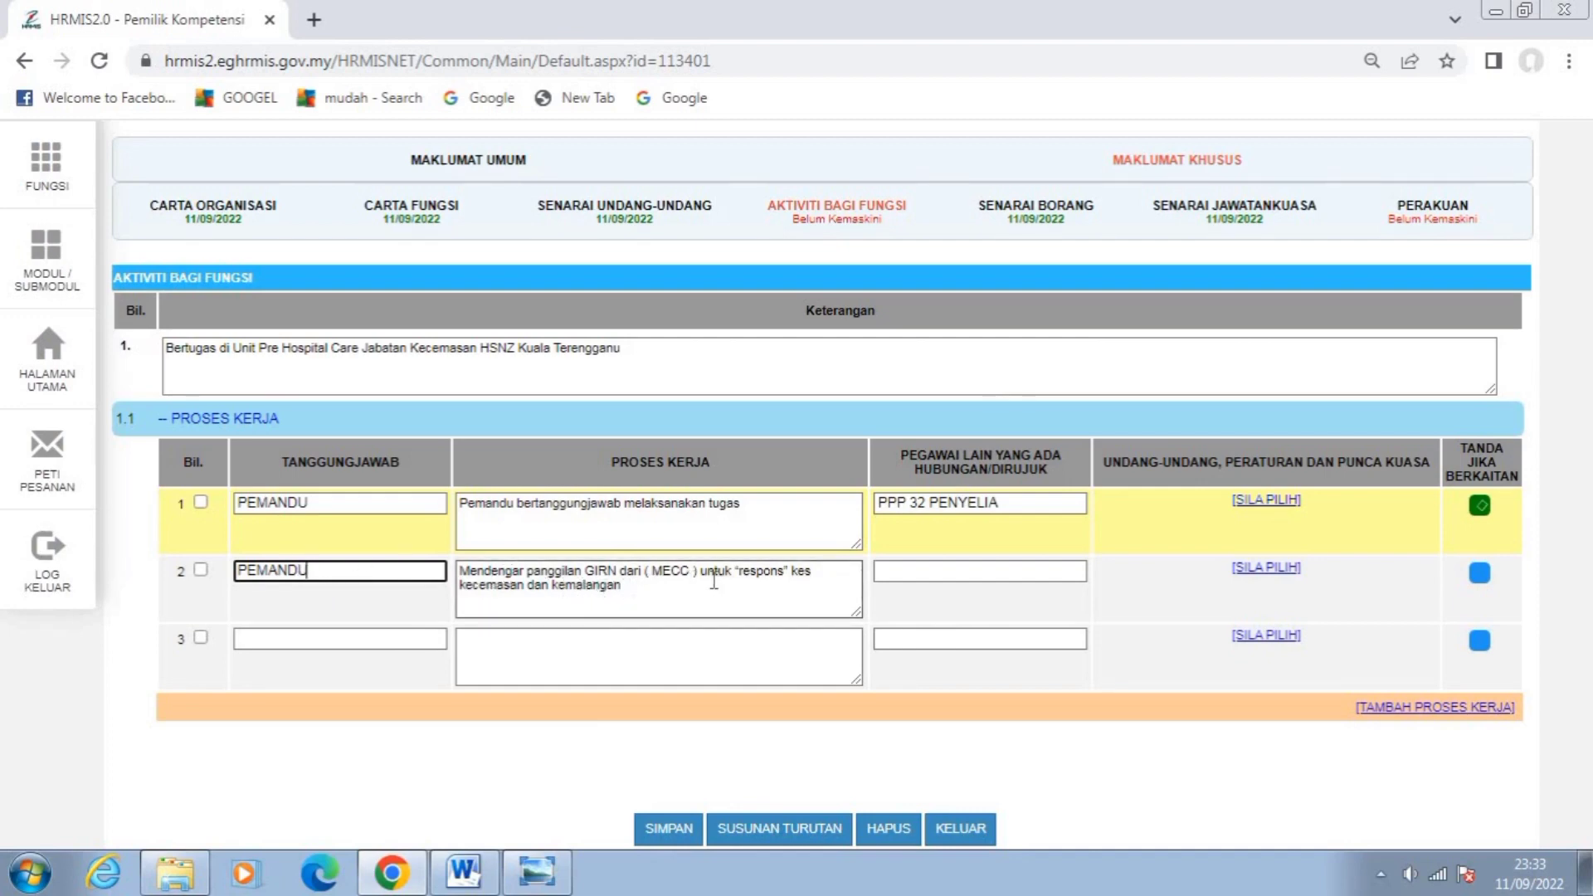
click(906, 571)
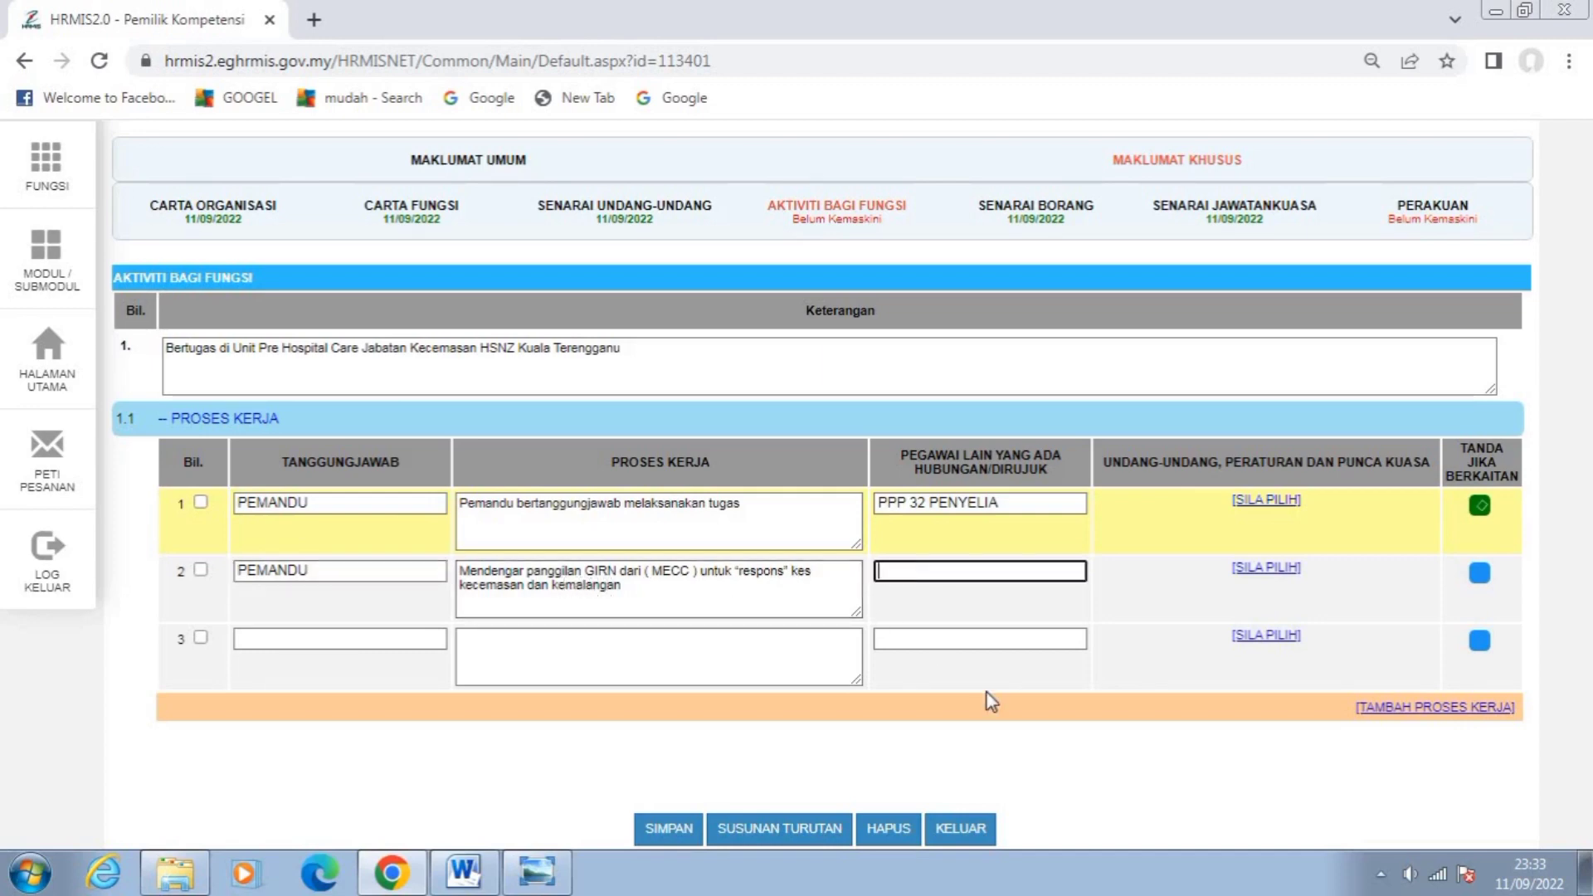
text(PP)
text(P / SN)
click(1479, 581)
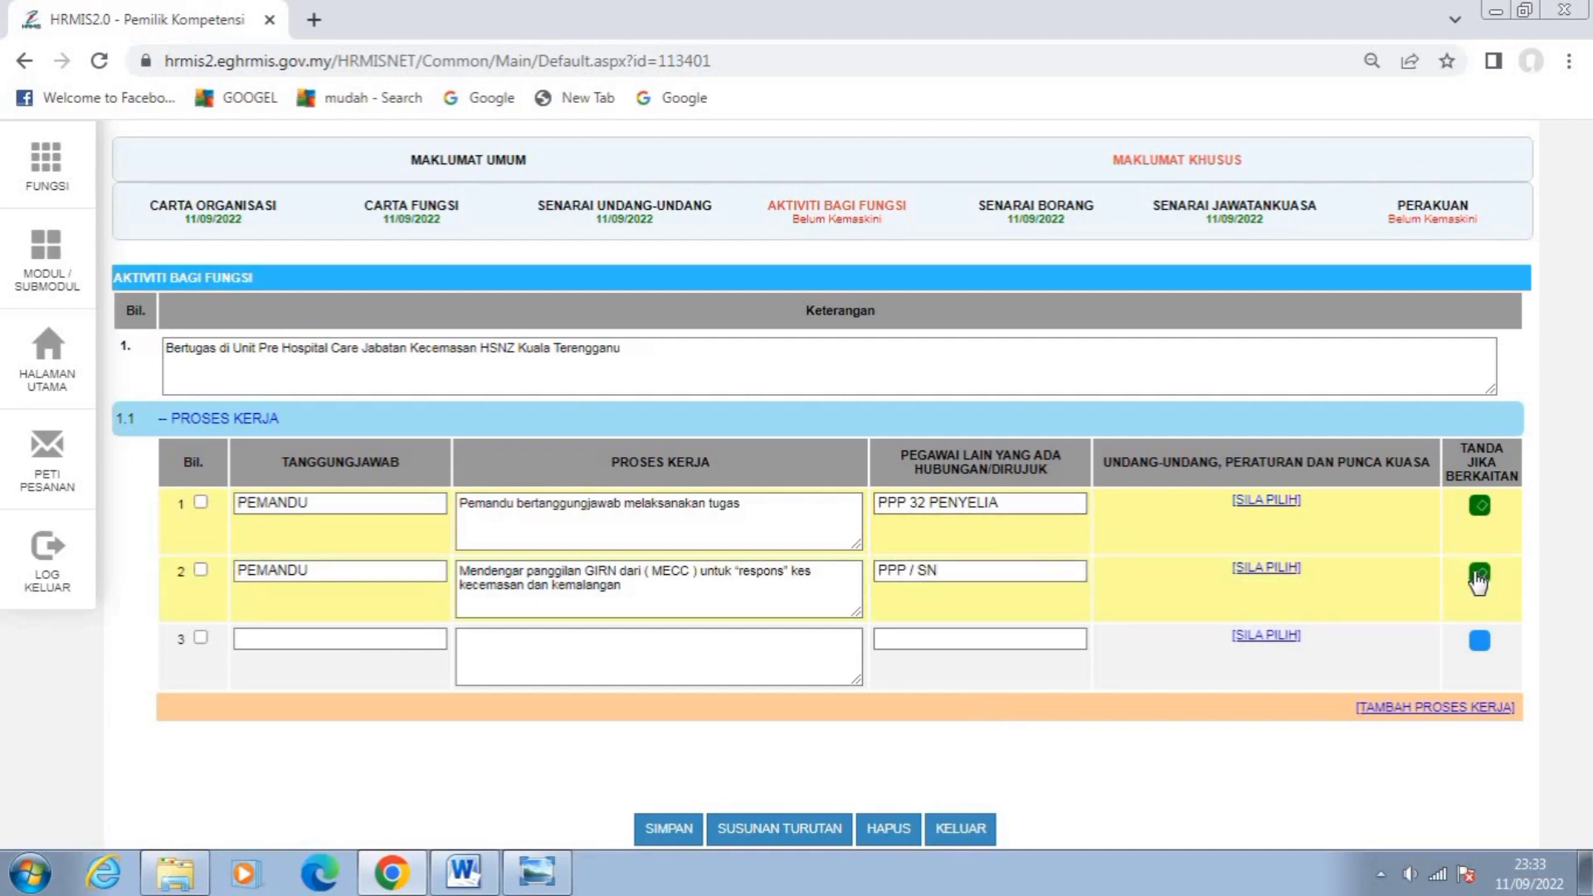
Copy flowchart process 3, "Menjawab panggilan telefon", from the Word document into row 3's Proses Kerja in HRMIS.
click(493, 646)
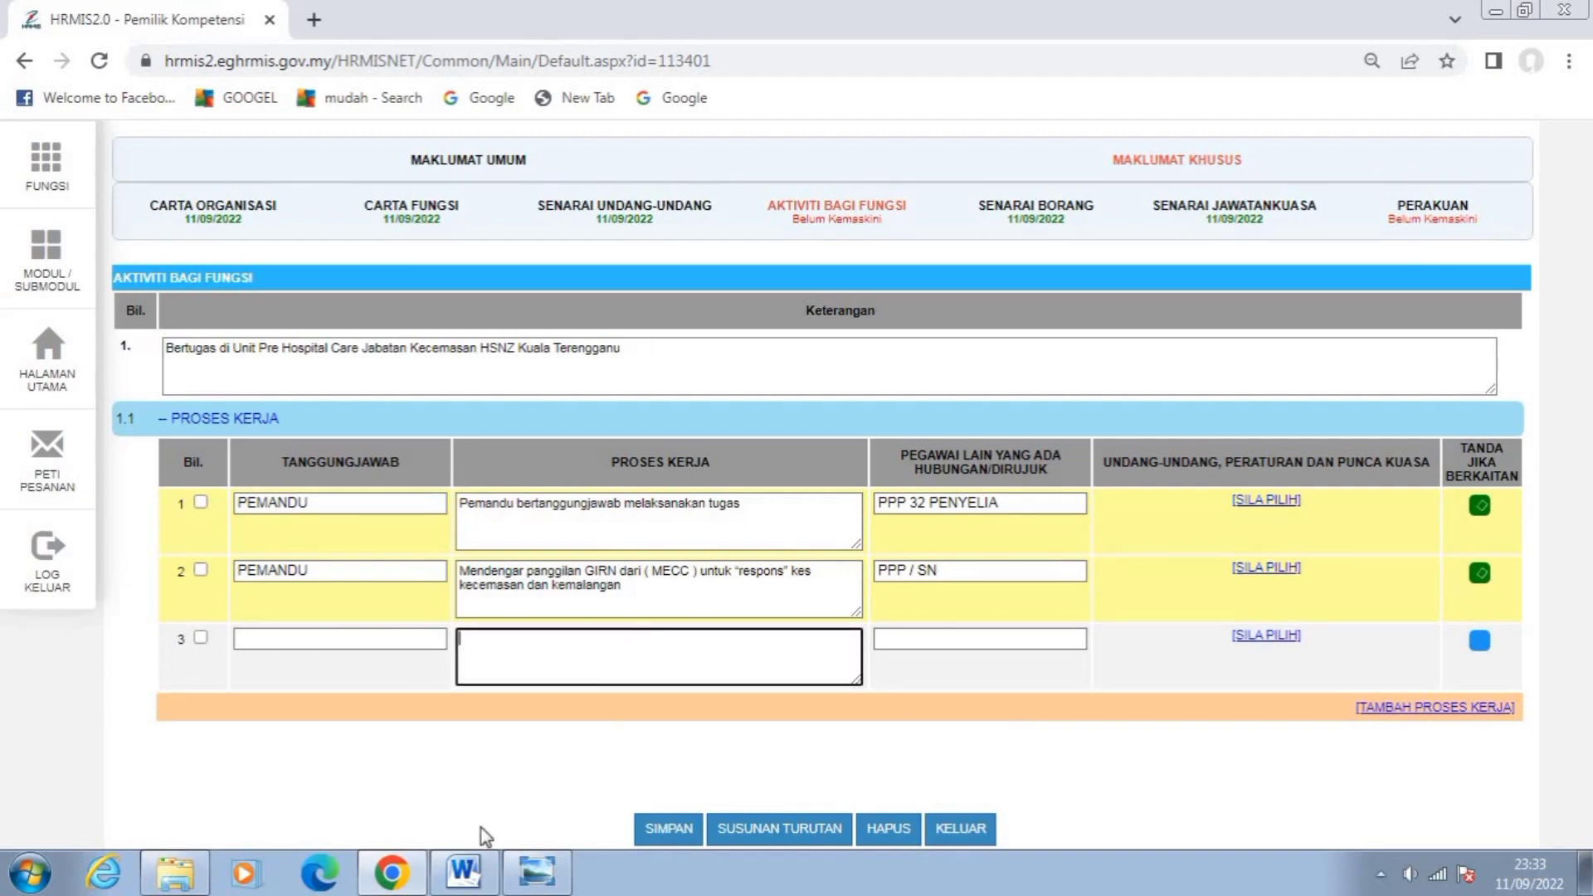
click(490, 857)
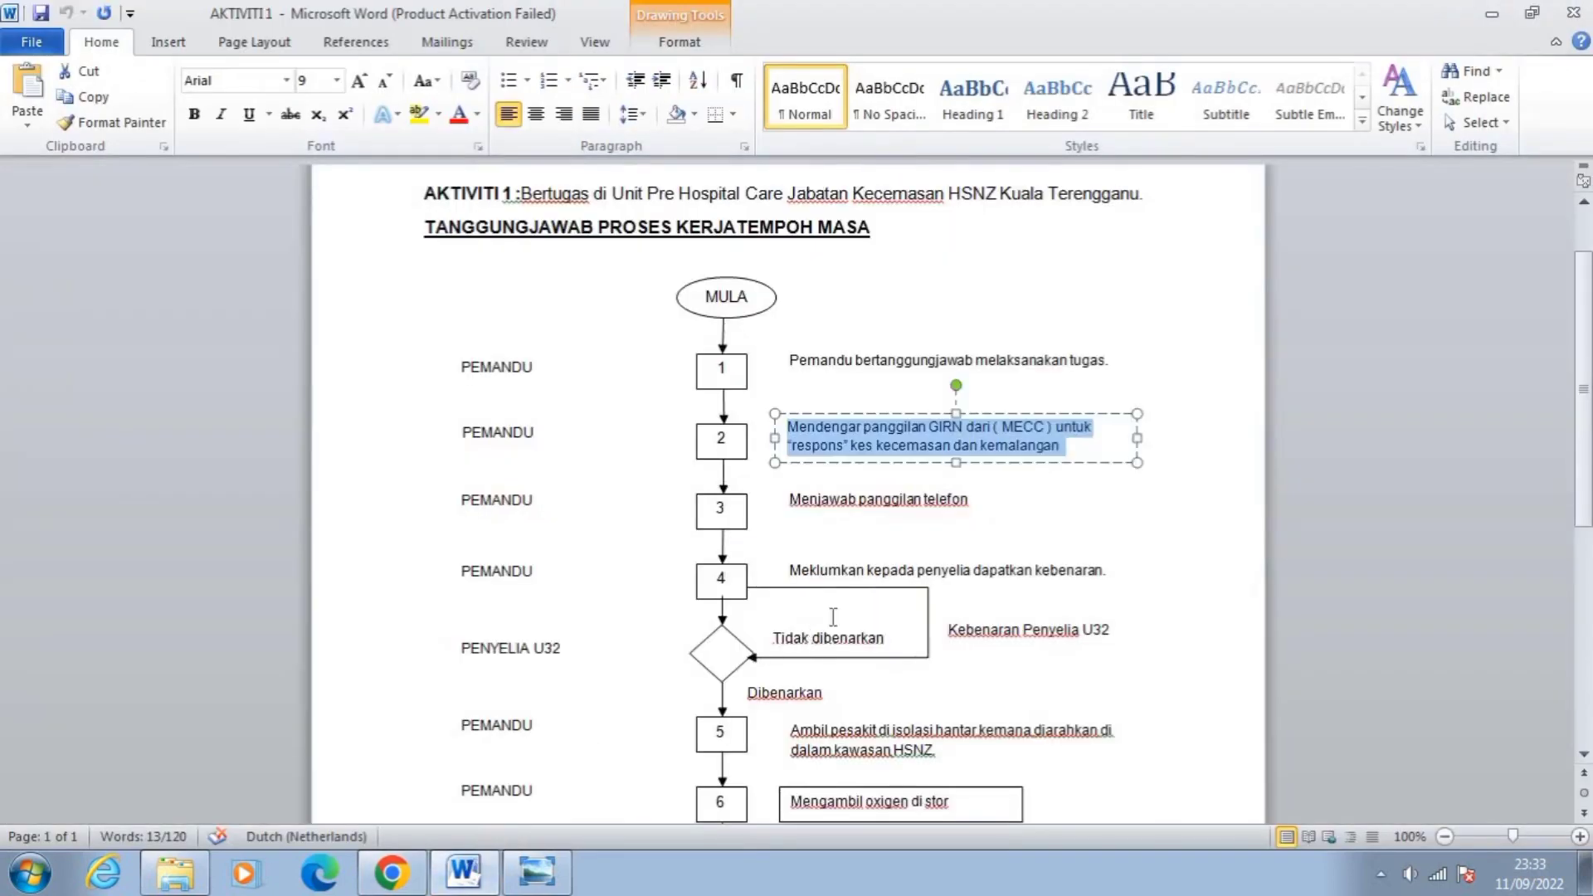
click(919, 531)
click(802, 511)
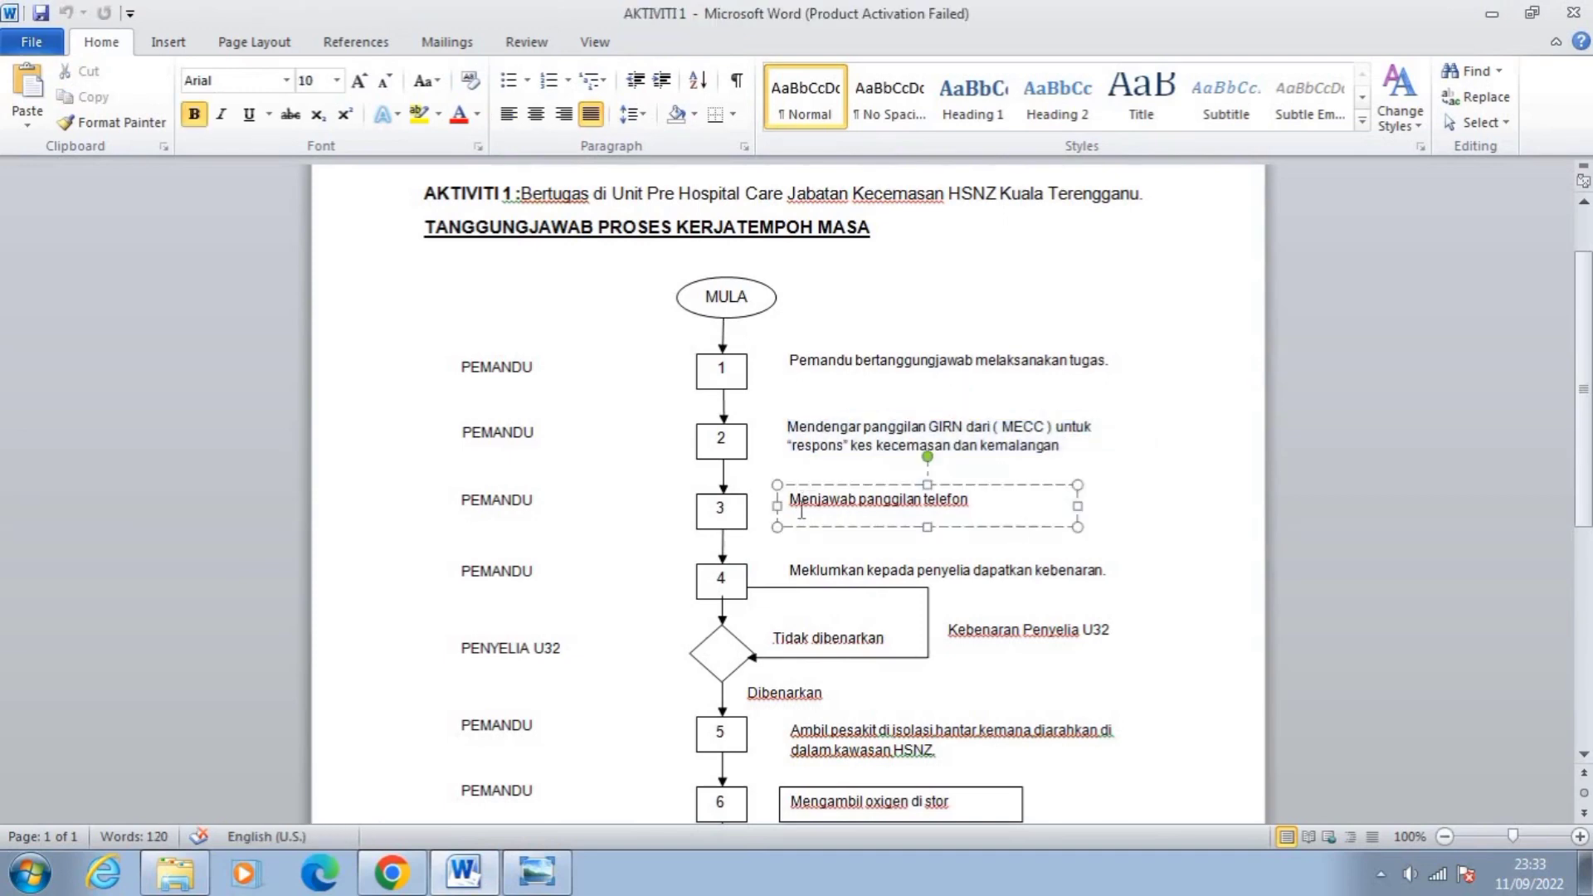
mouse_move(792, 501)
mouse_down()
mouse_move(954, 501)
mouse_move(1013, 533)
mouse_up()
key(ctrl+c)
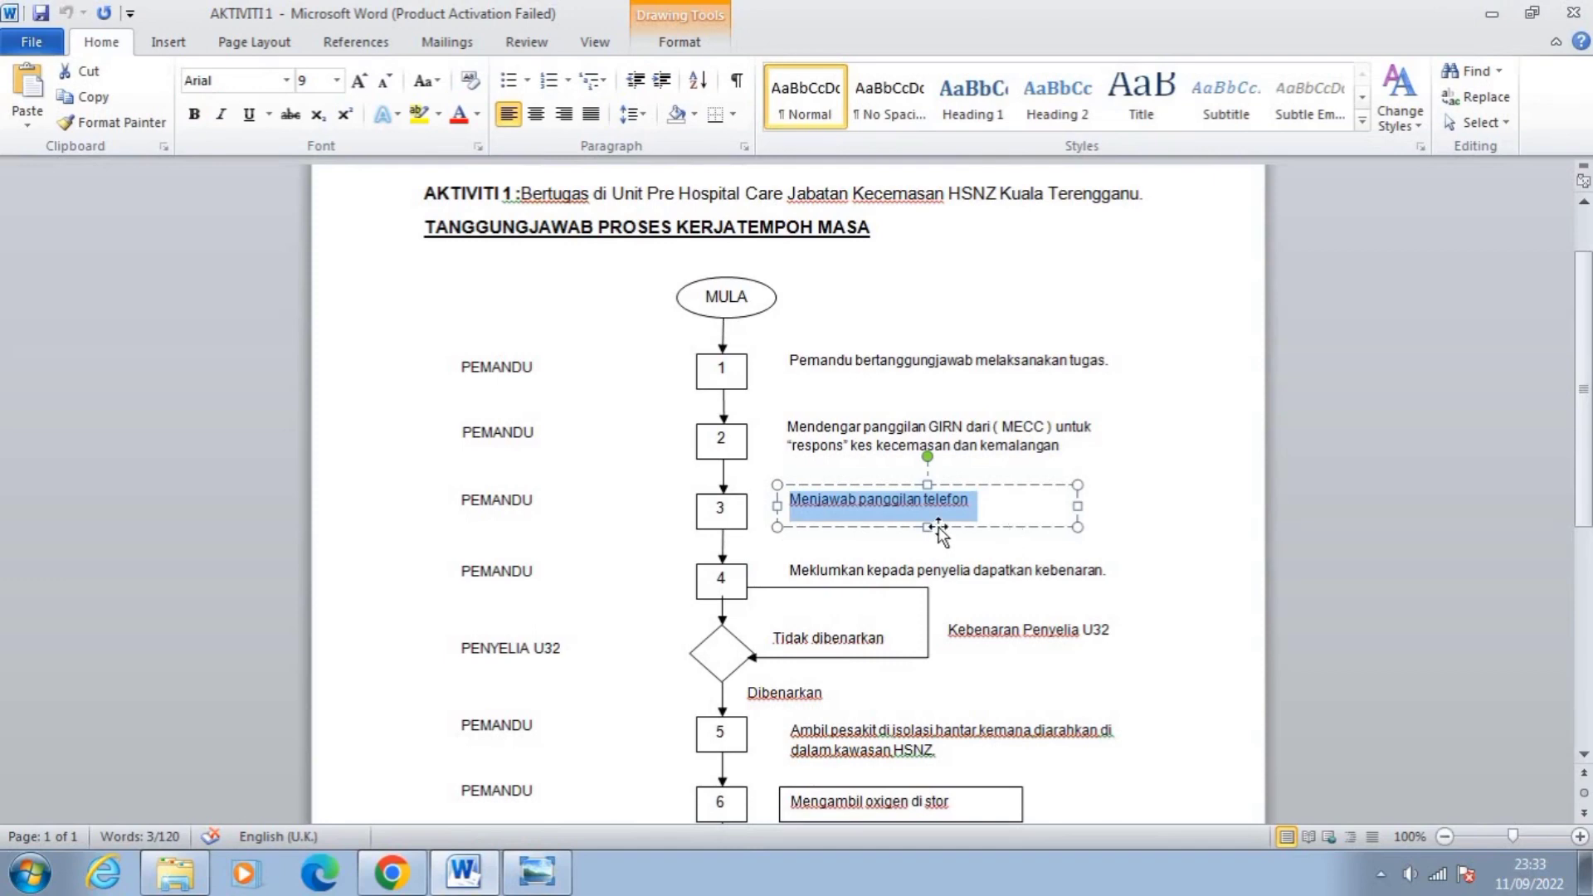
click(419, 873)
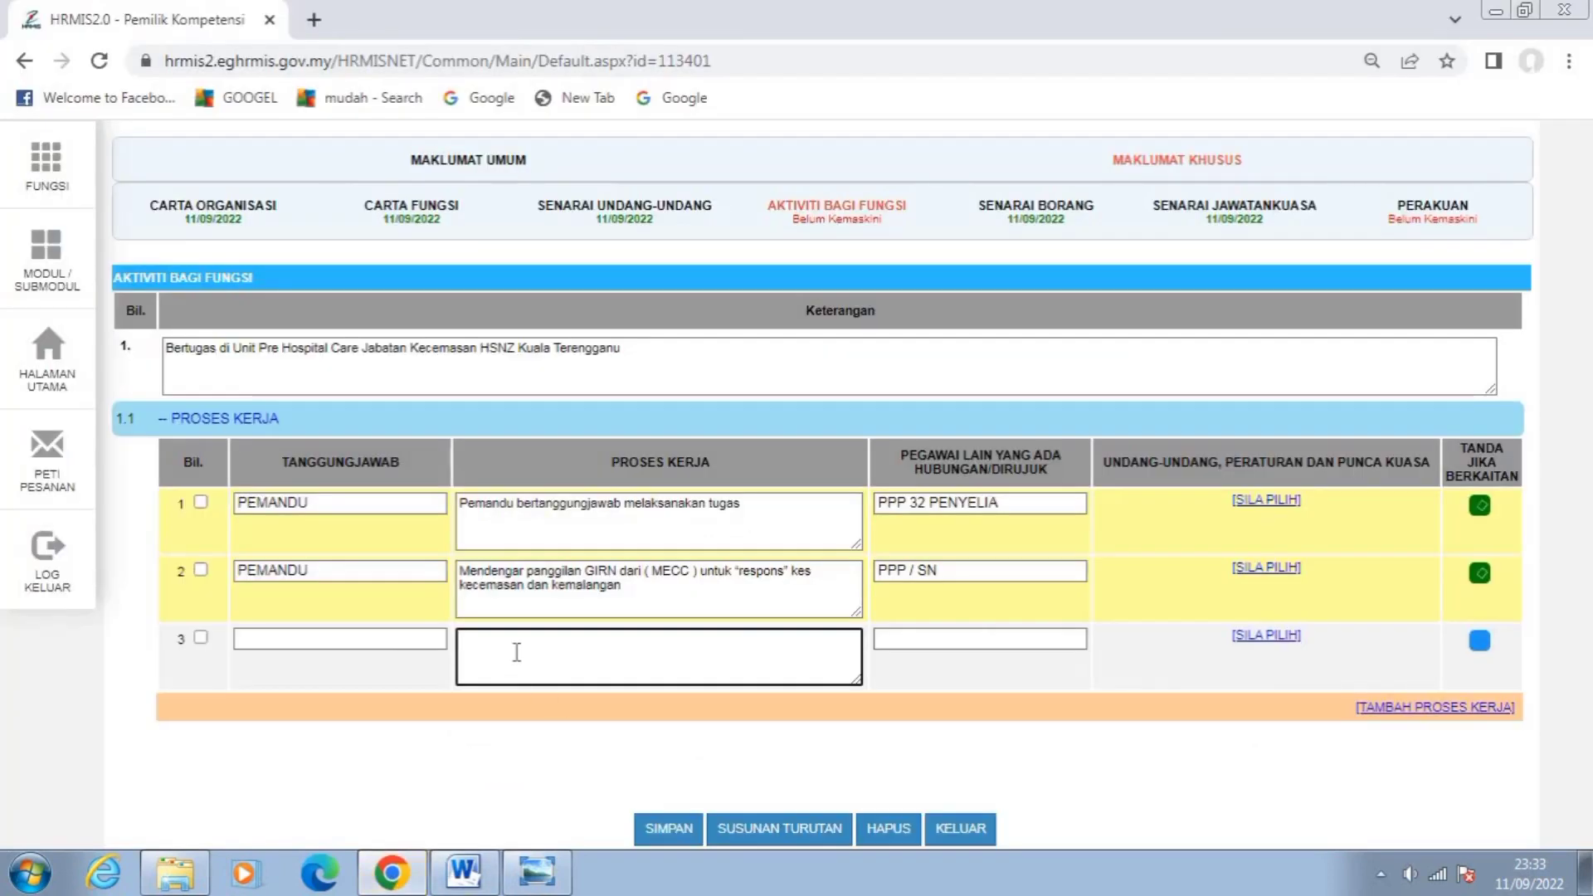
key(ctrl+v)
Fill row 3 with Tanggungjawab PEMANDU and other officer SEMUA STAF HSNZ, and mark the row as related.
click(273, 643)
text(P)
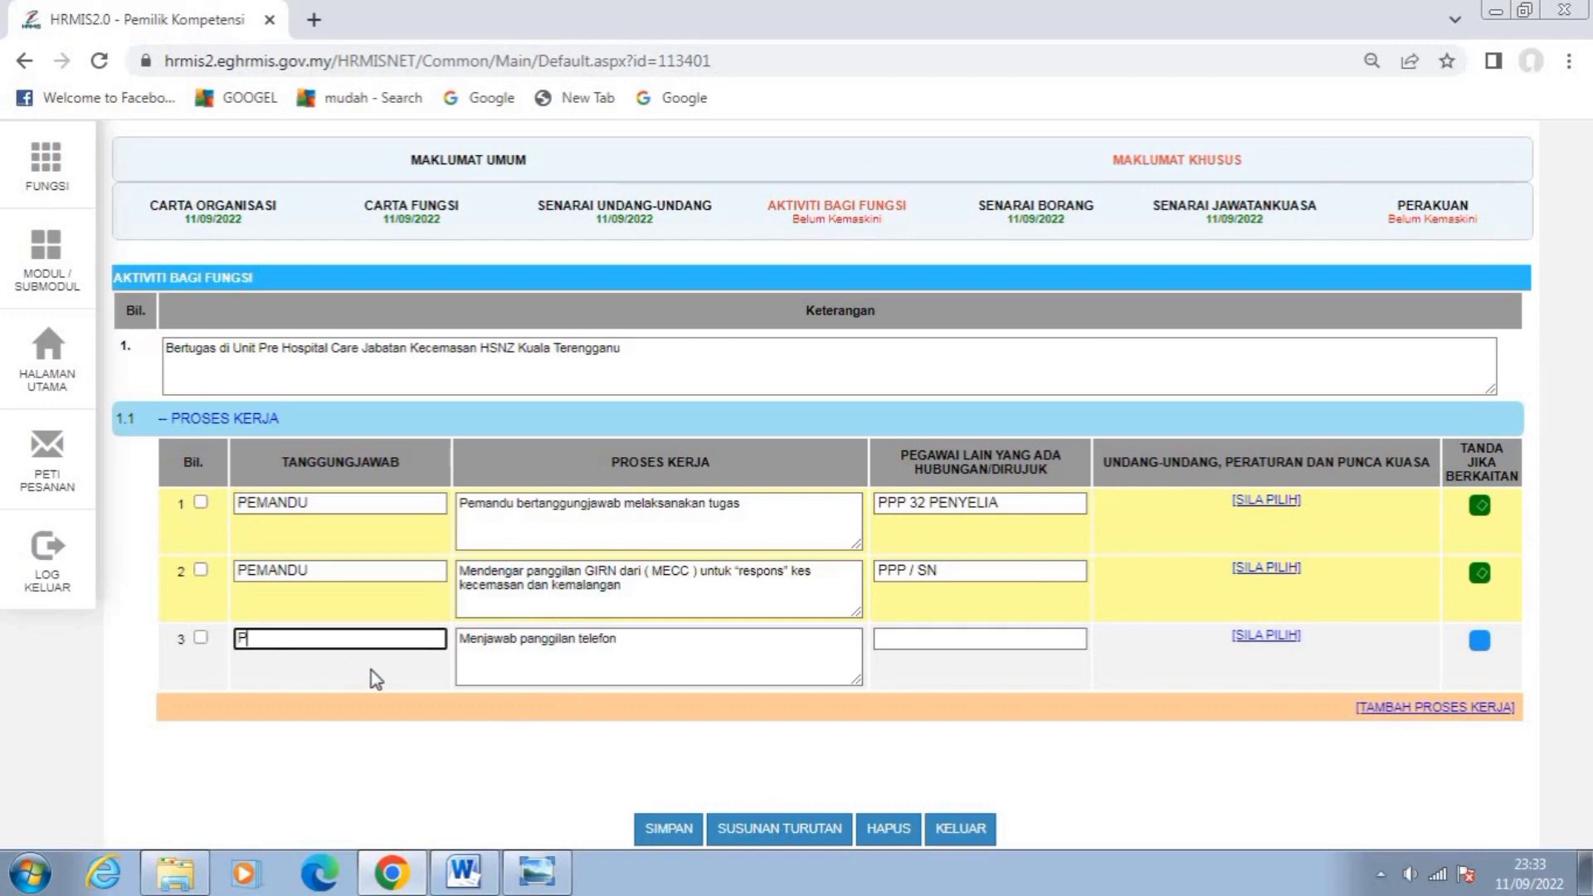
text(EMANDU)
click(910, 635)
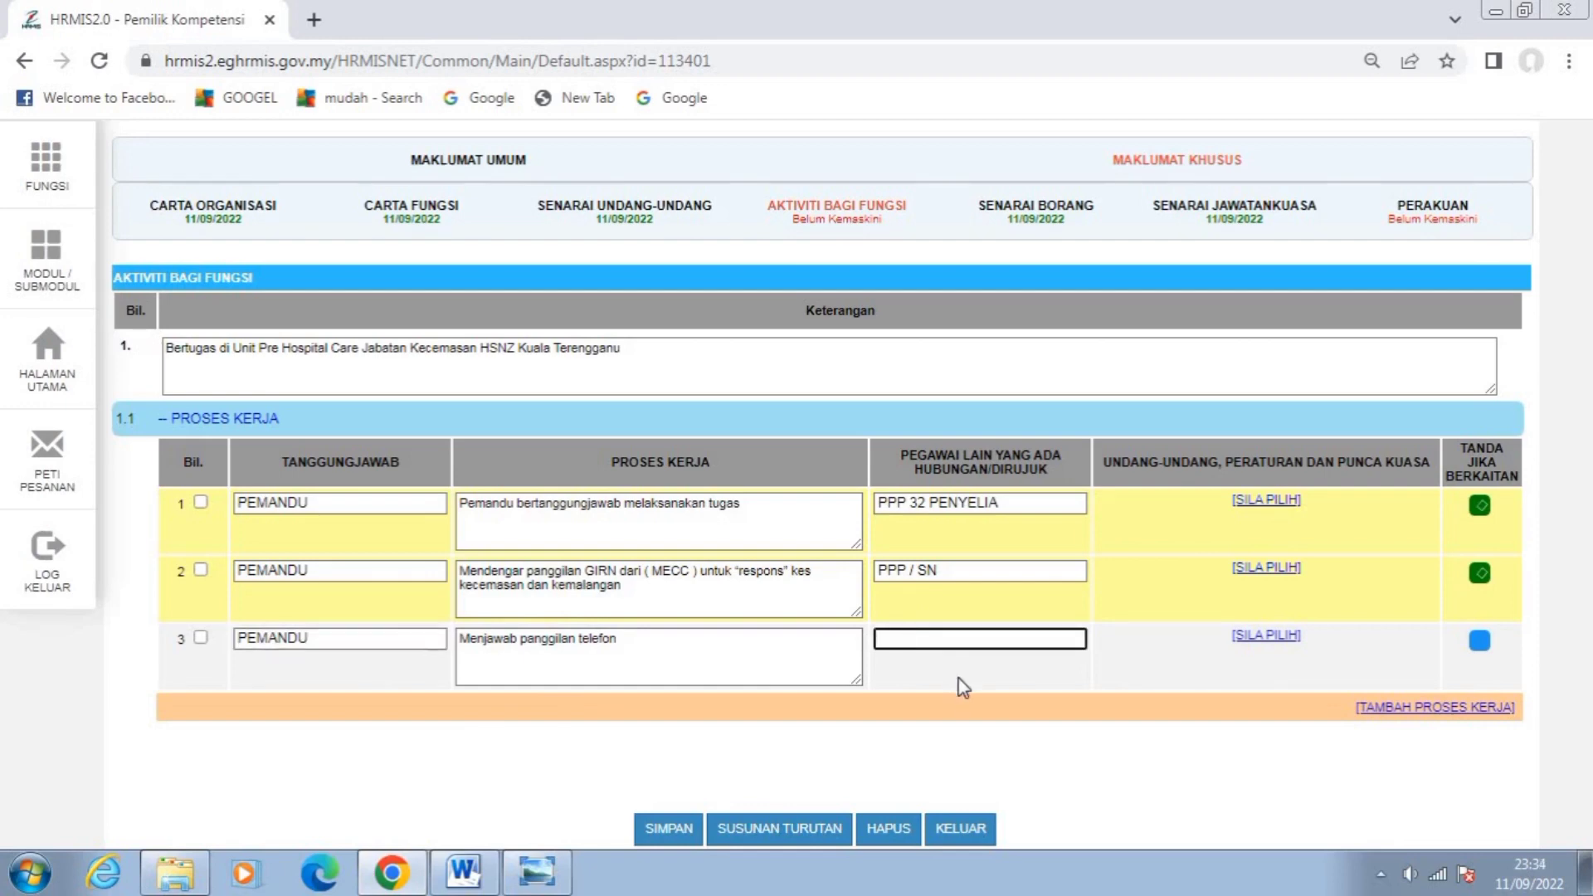
text(SEMUA STAF HSNZ)
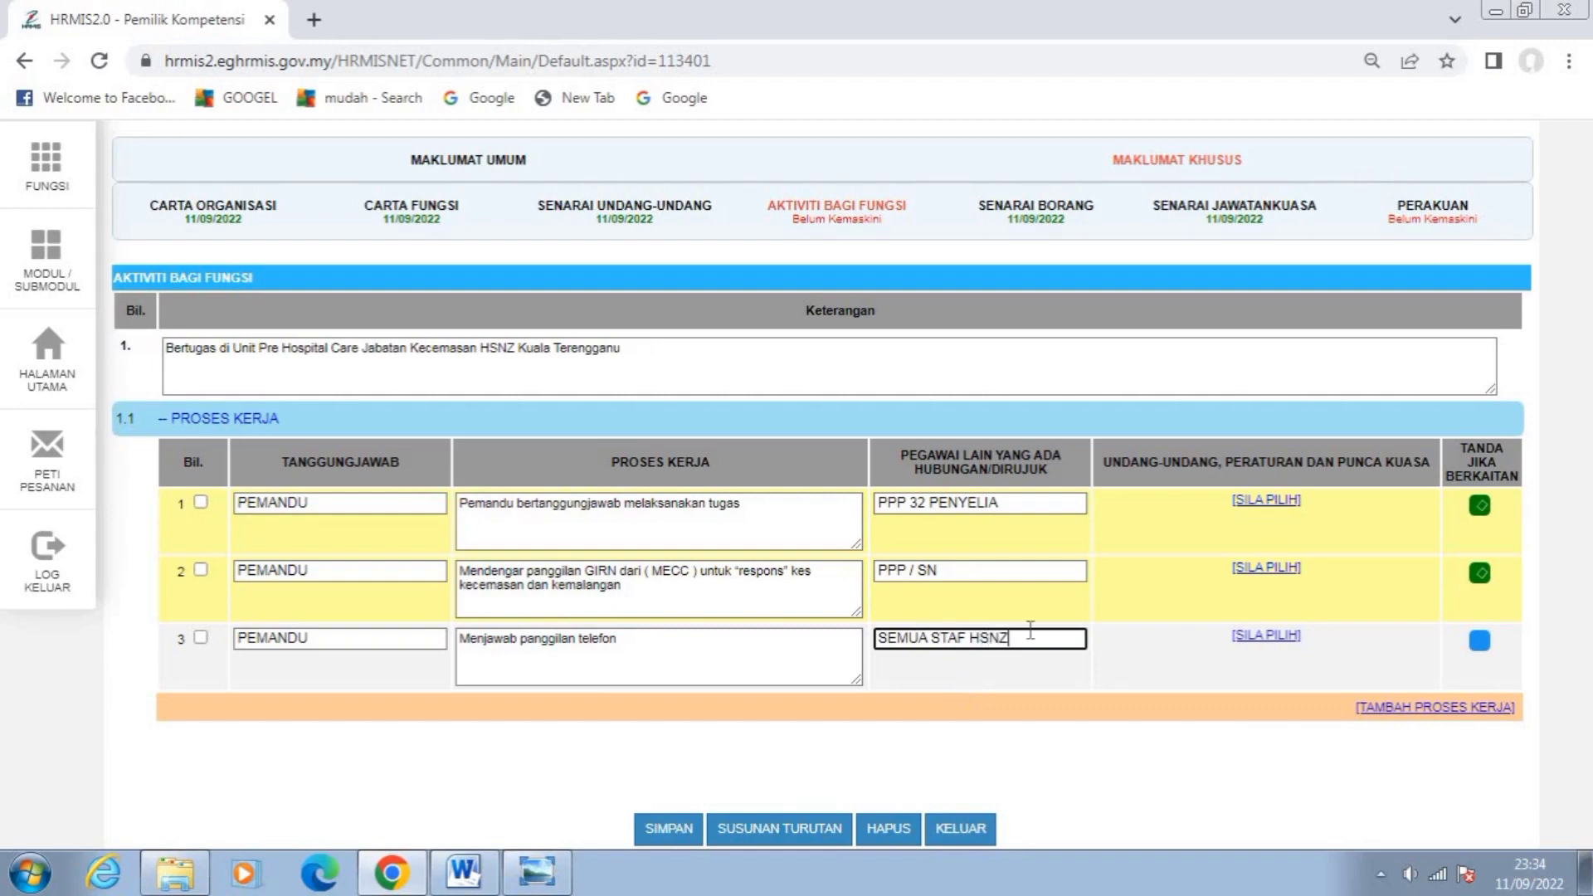
click(1480, 641)
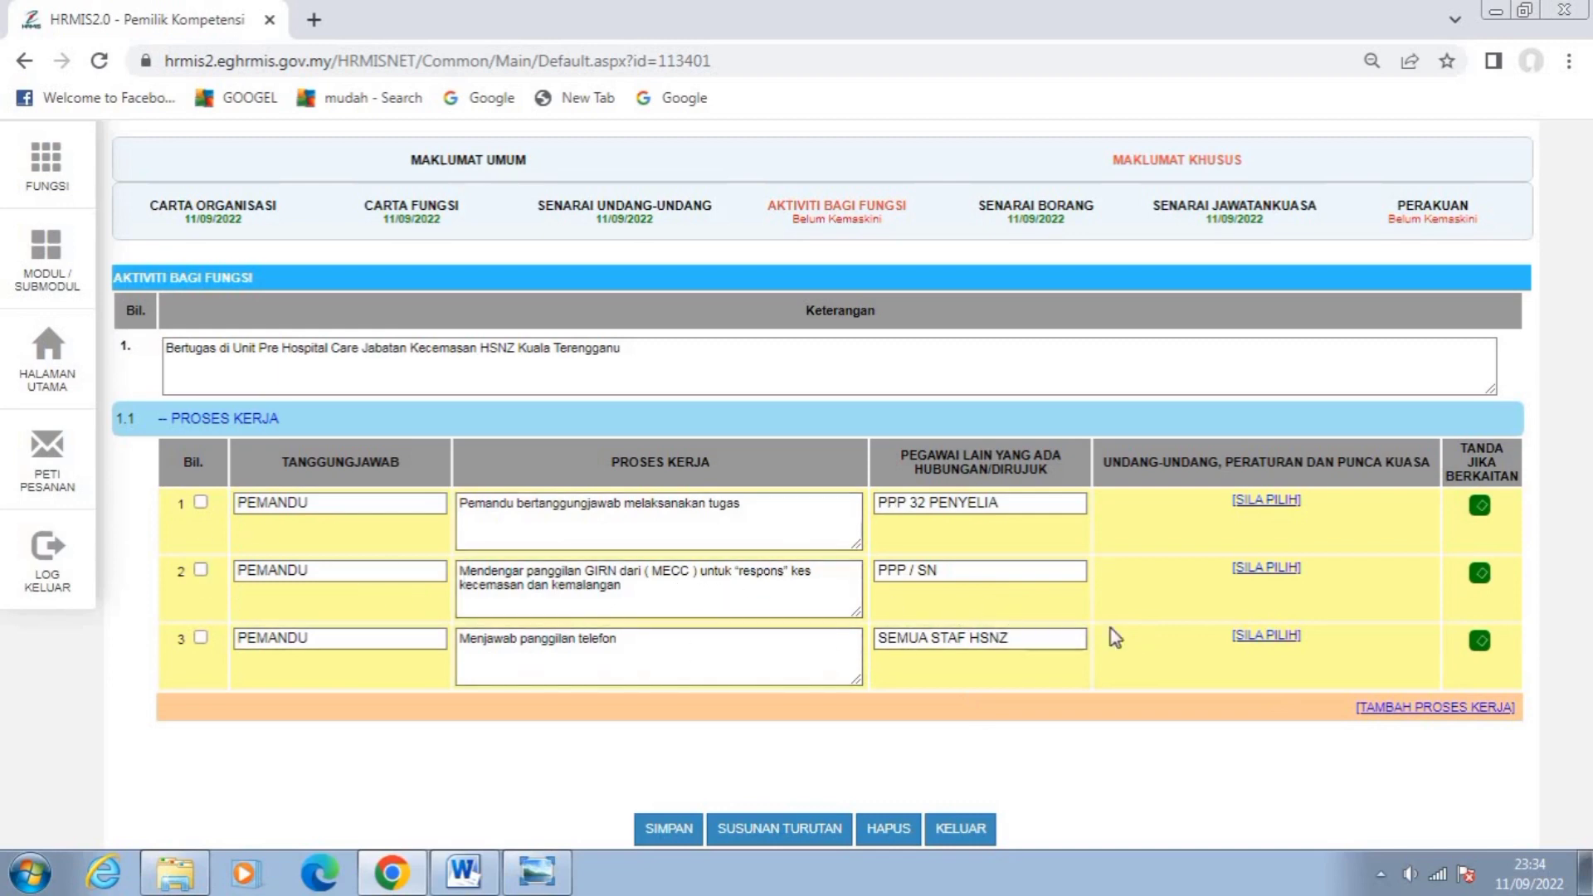
Save the three Proses Kerja rows of Aktiviti Bagi Fungsi and acknowledge the save message.
click(666, 829)
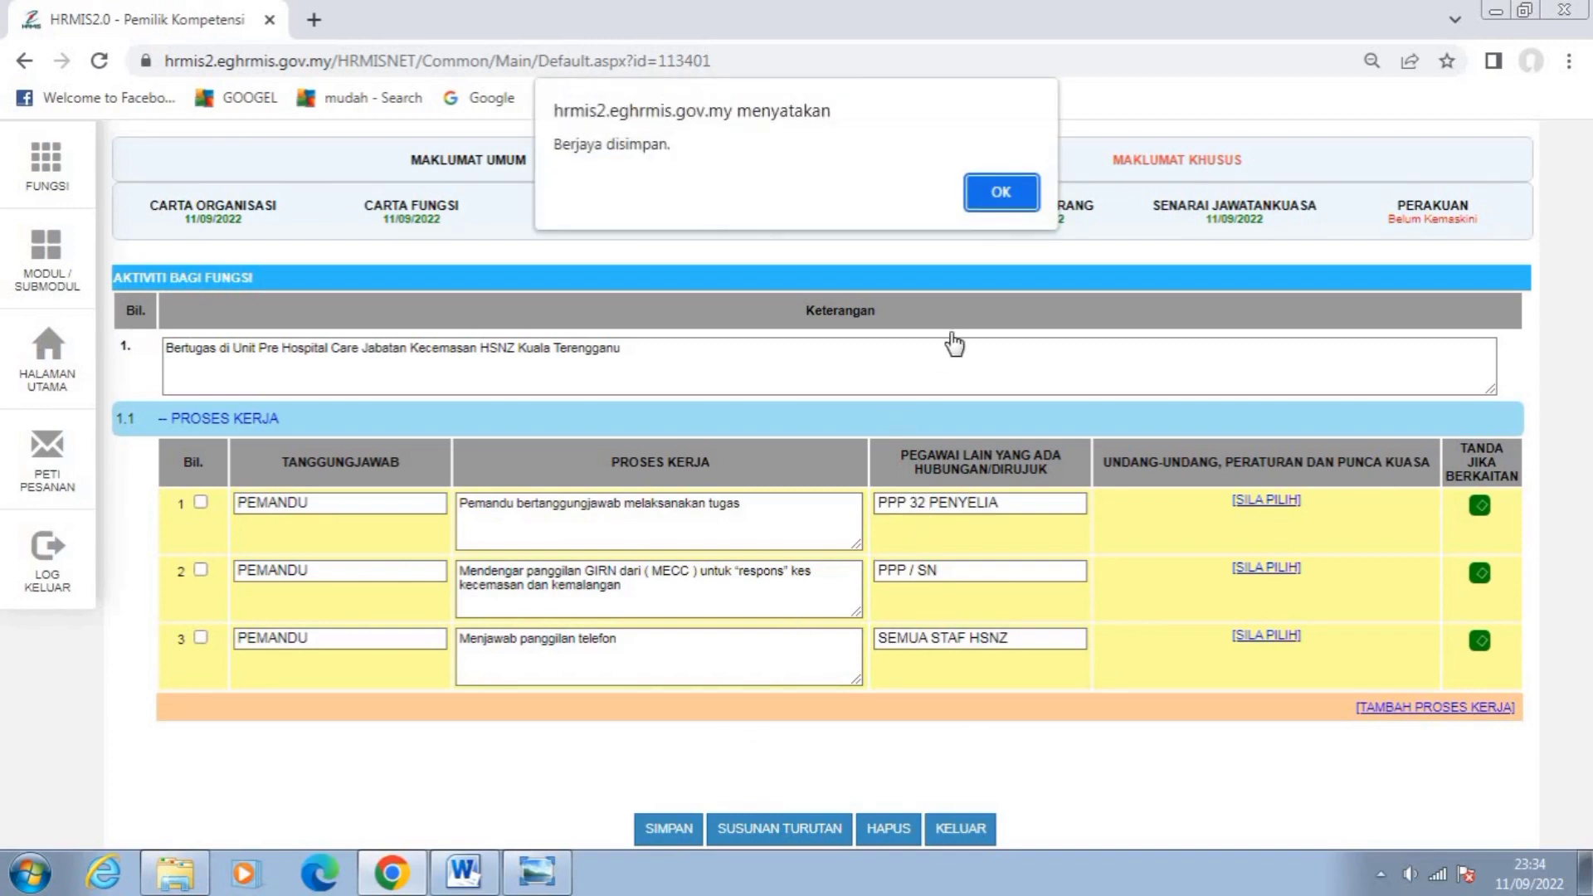
click(1007, 193)
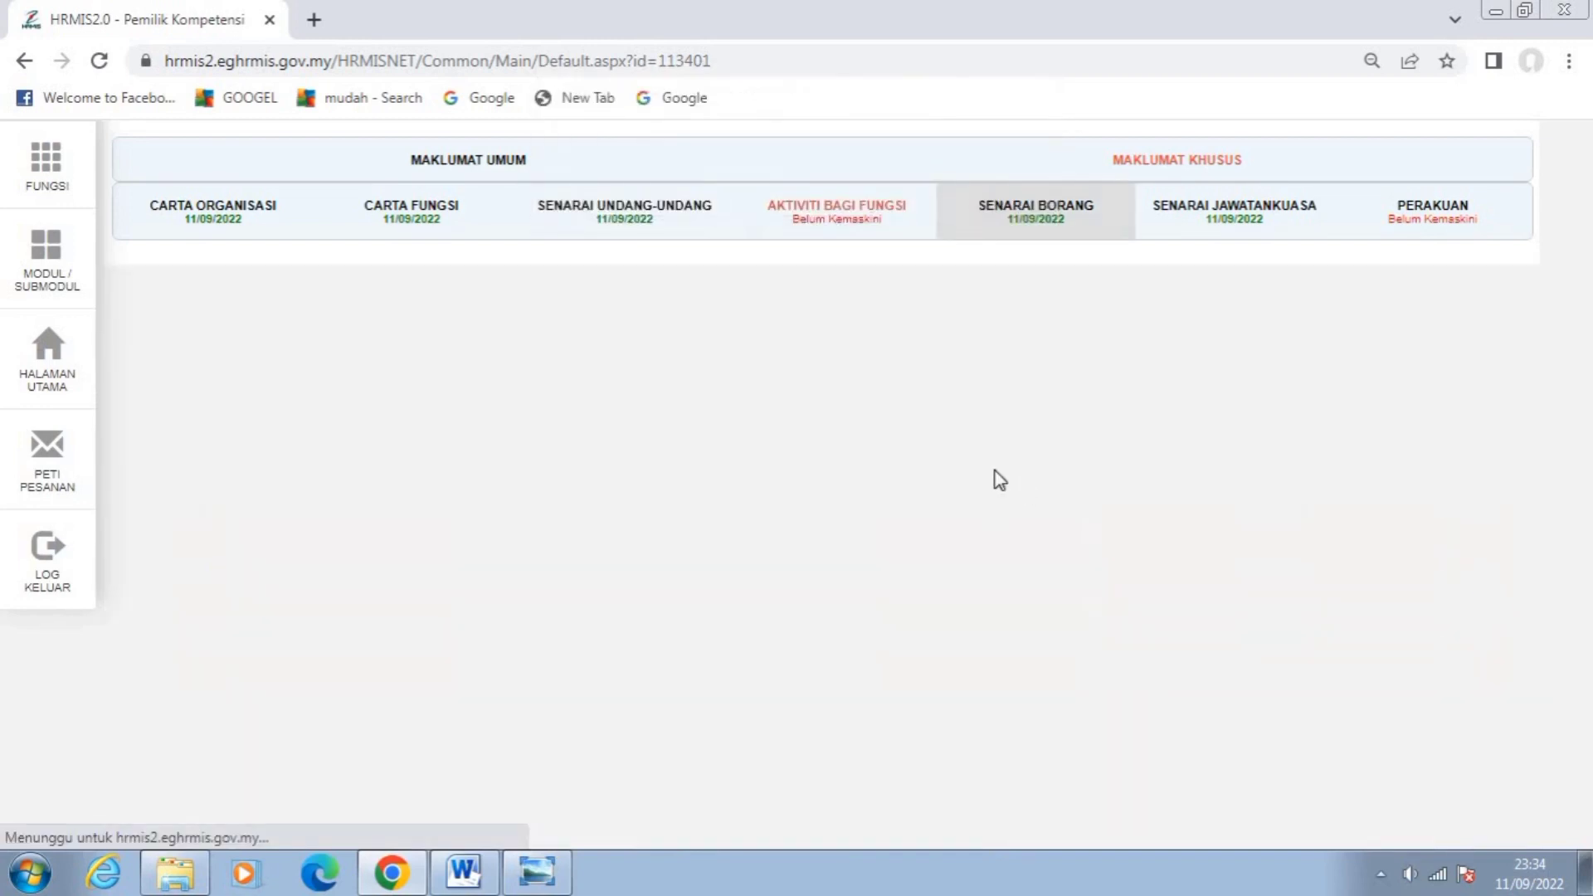
scroll(910, 572, down, 3)
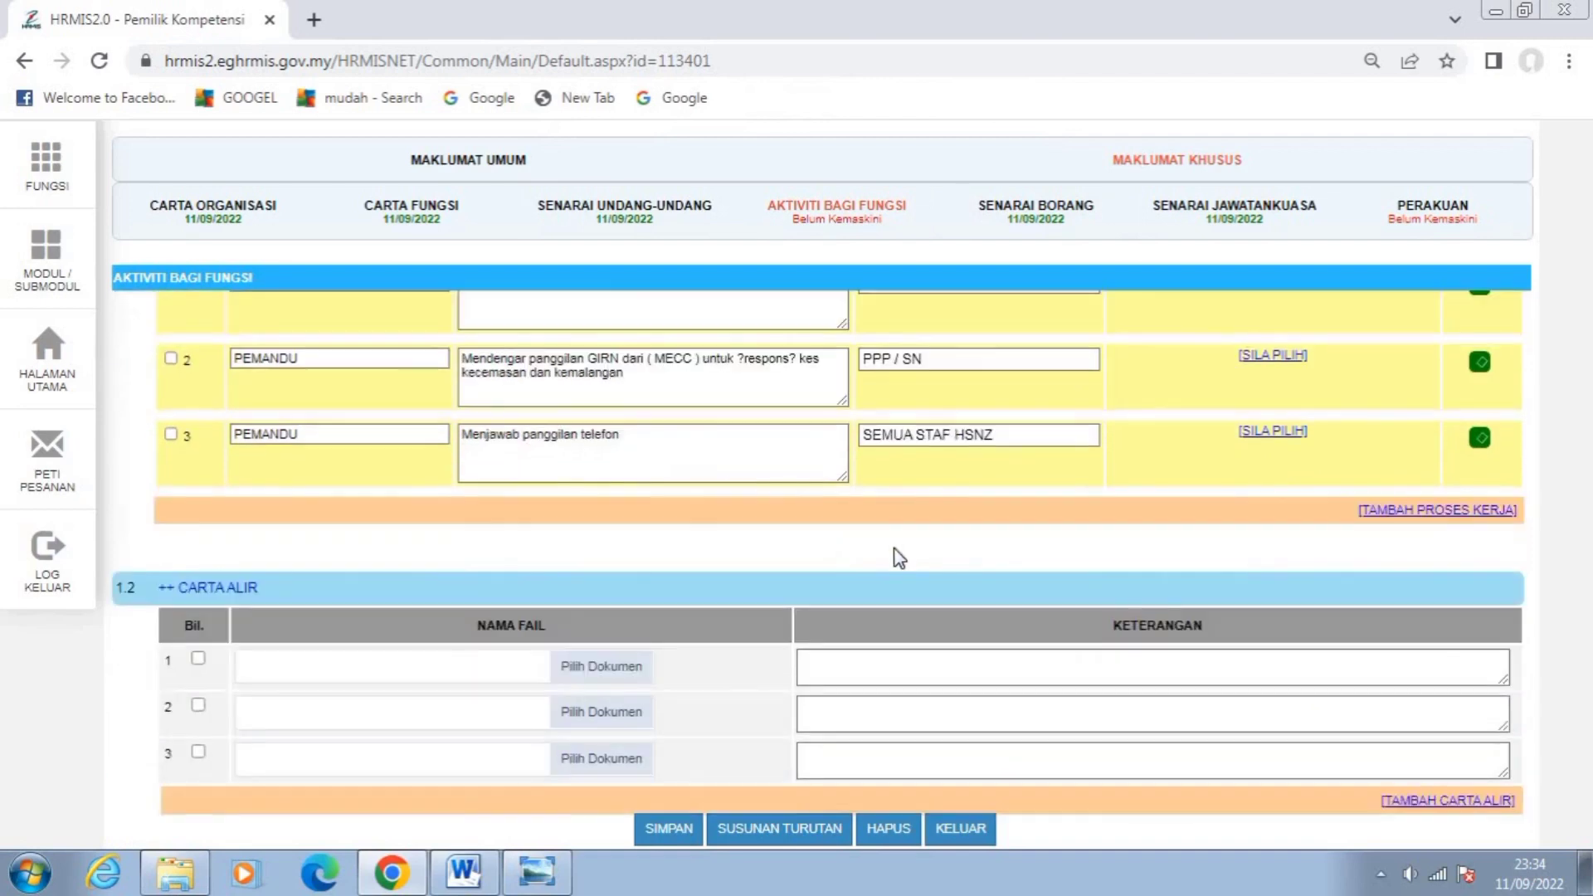
Add three more blank rows to the PROSES KERJA table.
scroll(936, 616, up, 1)
scroll(954, 616, up, 2)
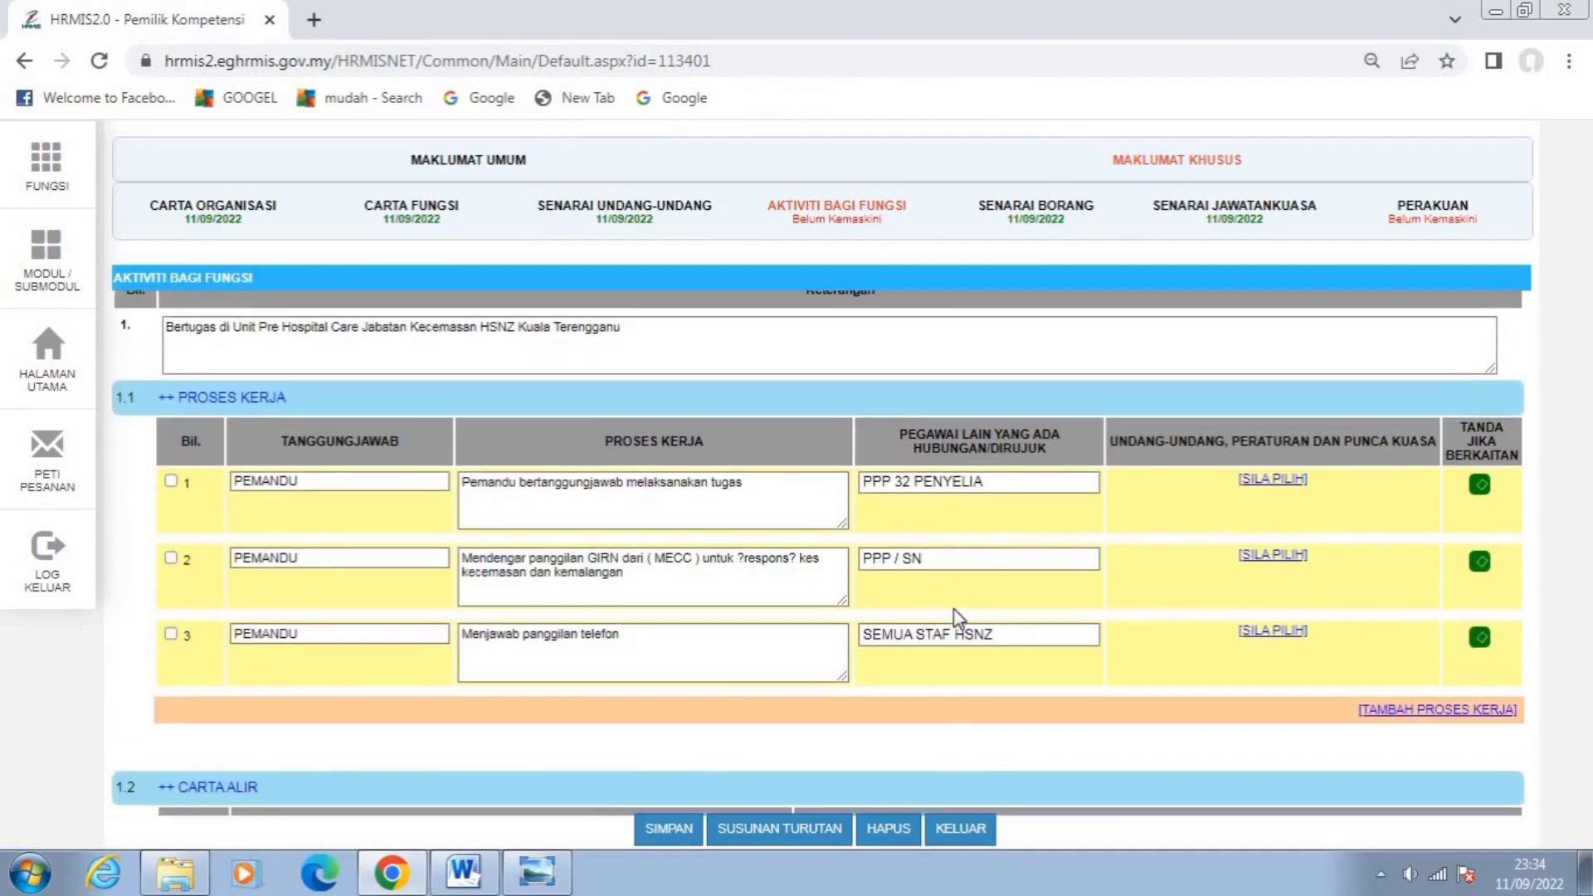
scroll(1078, 610, down, 1)
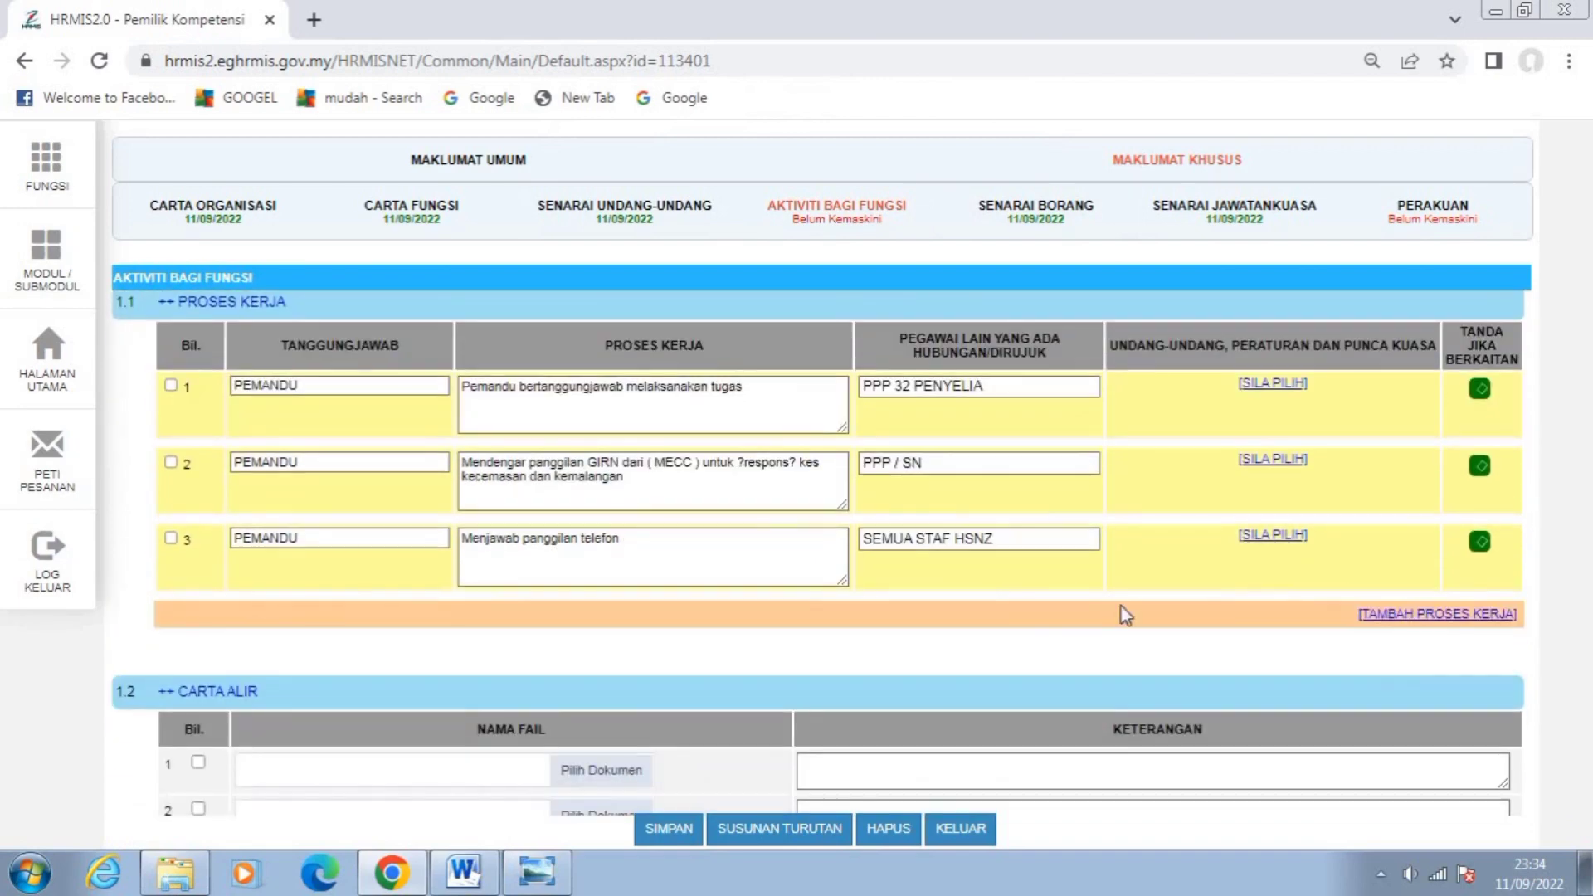
click(1445, 615)
scroll(1112, 640, down, 2)
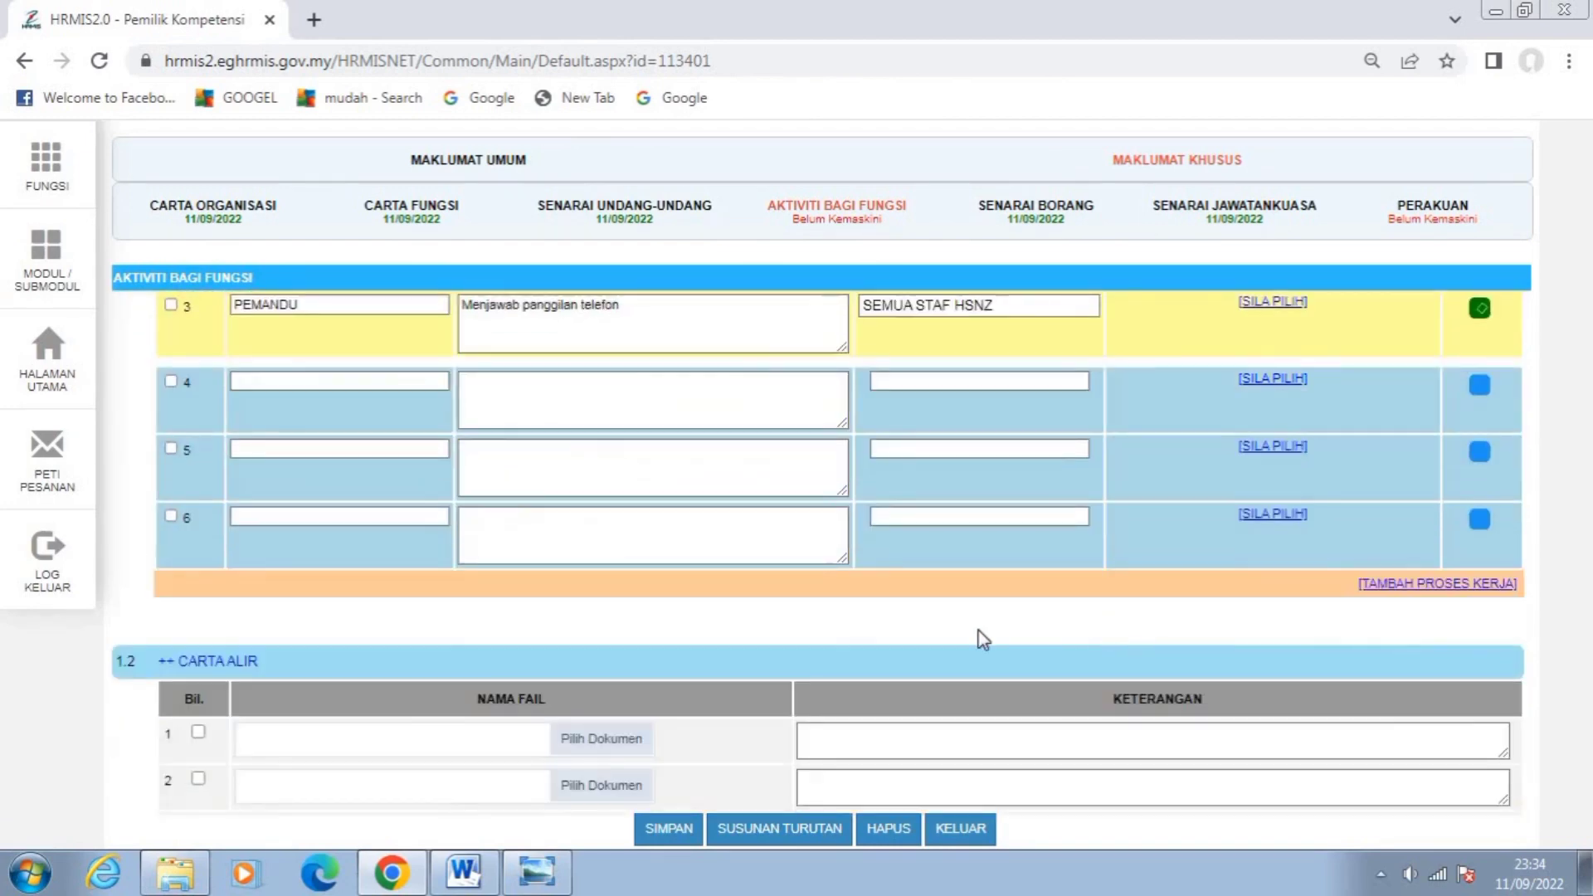
scroll(982, 640, up, 1)
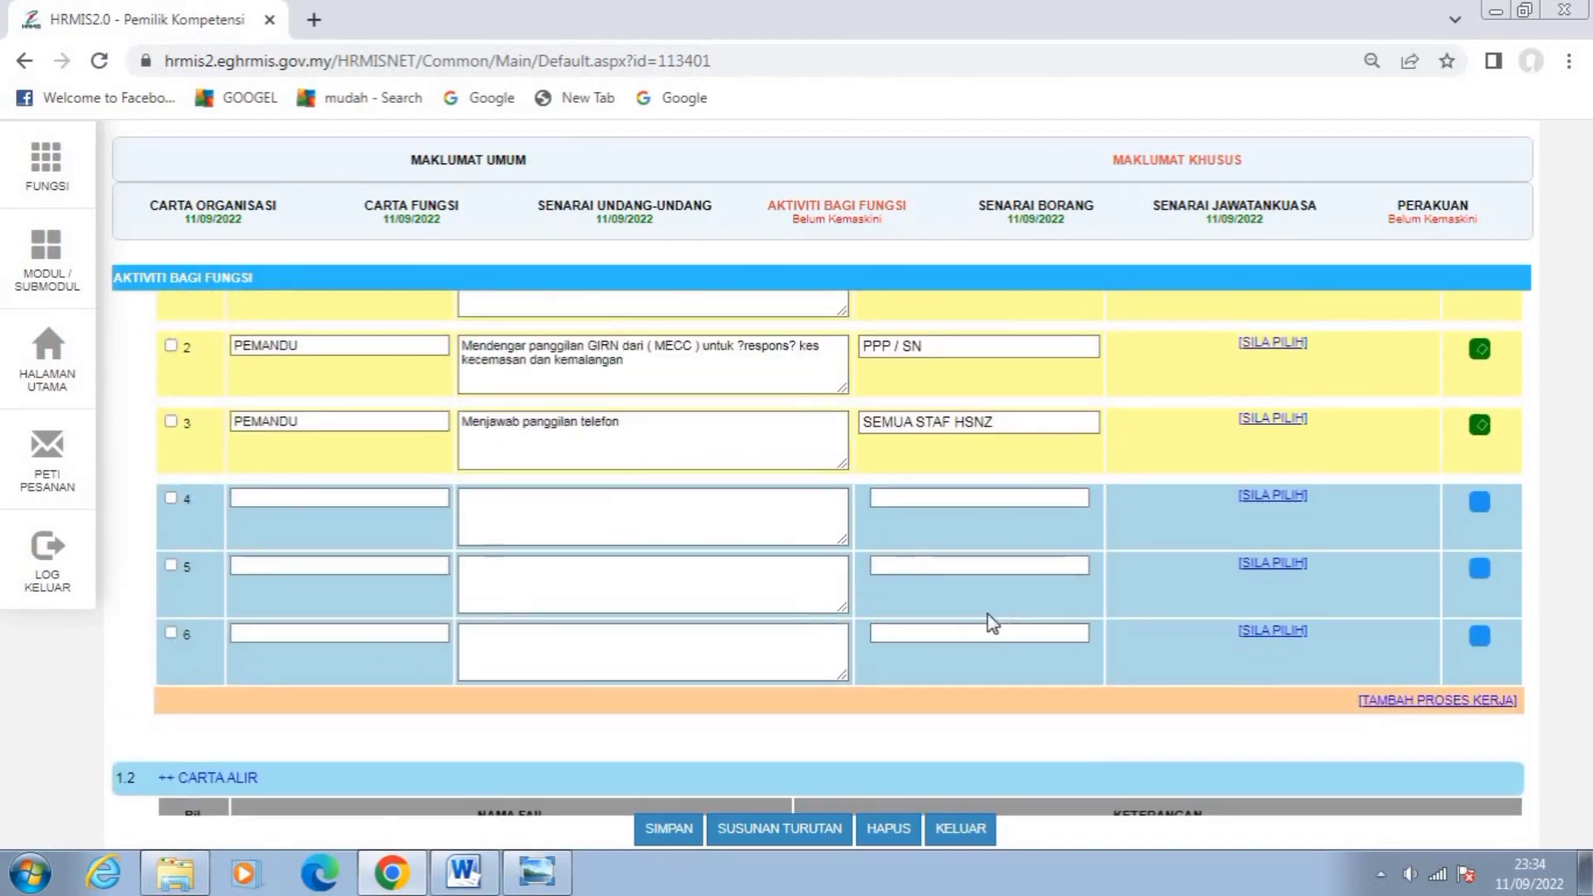
Copy flowchart step 4's text "Meklumkan kepada penyelia dapatkan kebenaran" from the Word document AKTIVITI 1 into row 4's PROSES KERJA field in Chrome.
click(494, 506)
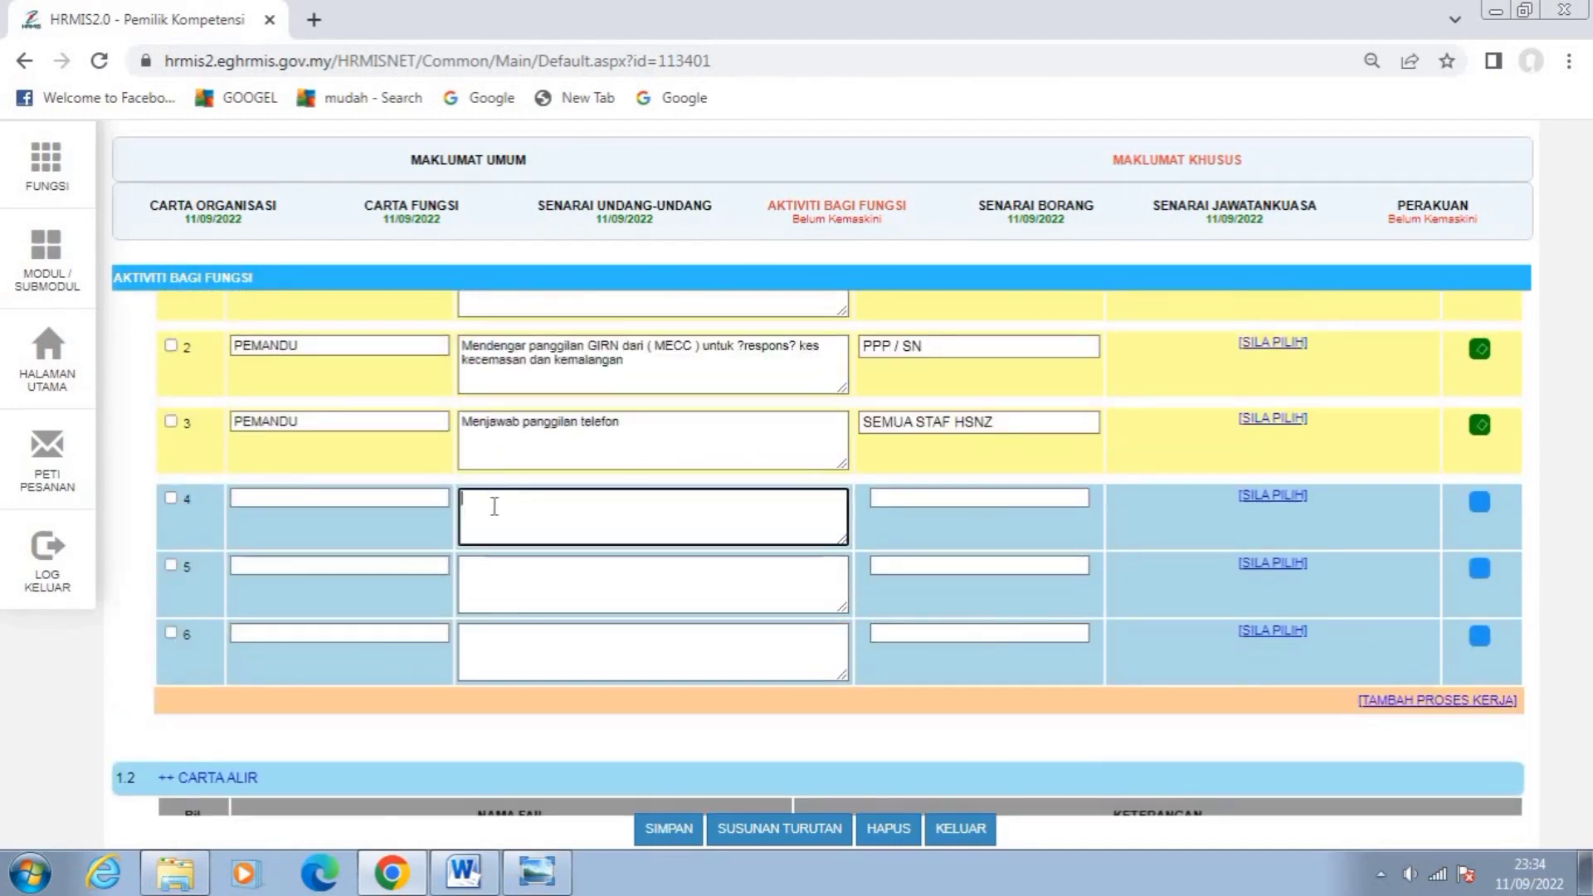
click(463, 871)
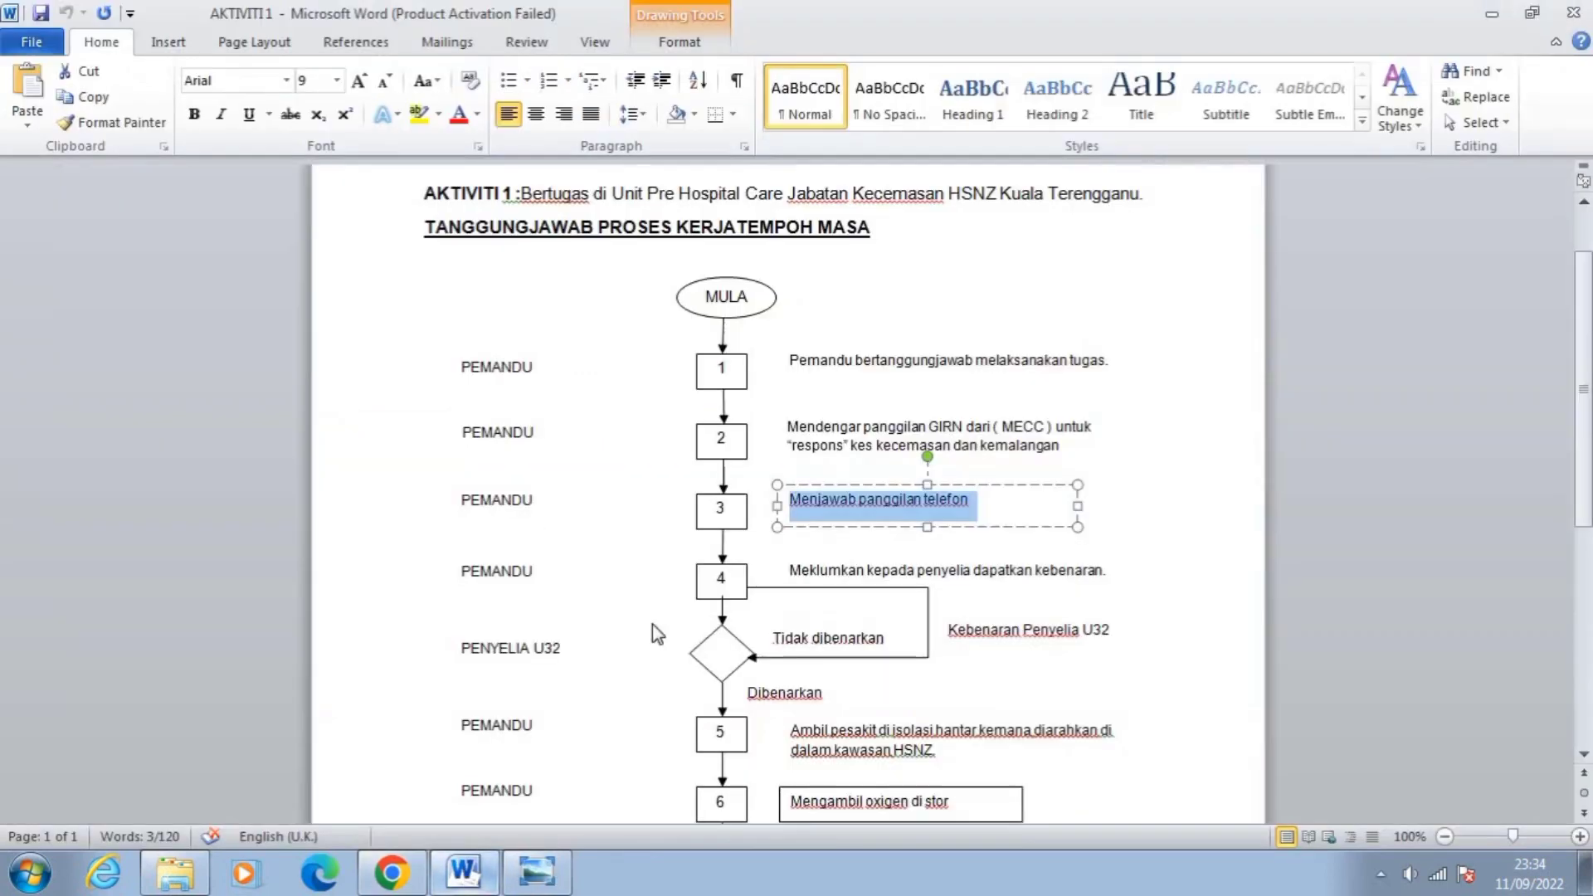
click(967, 570)
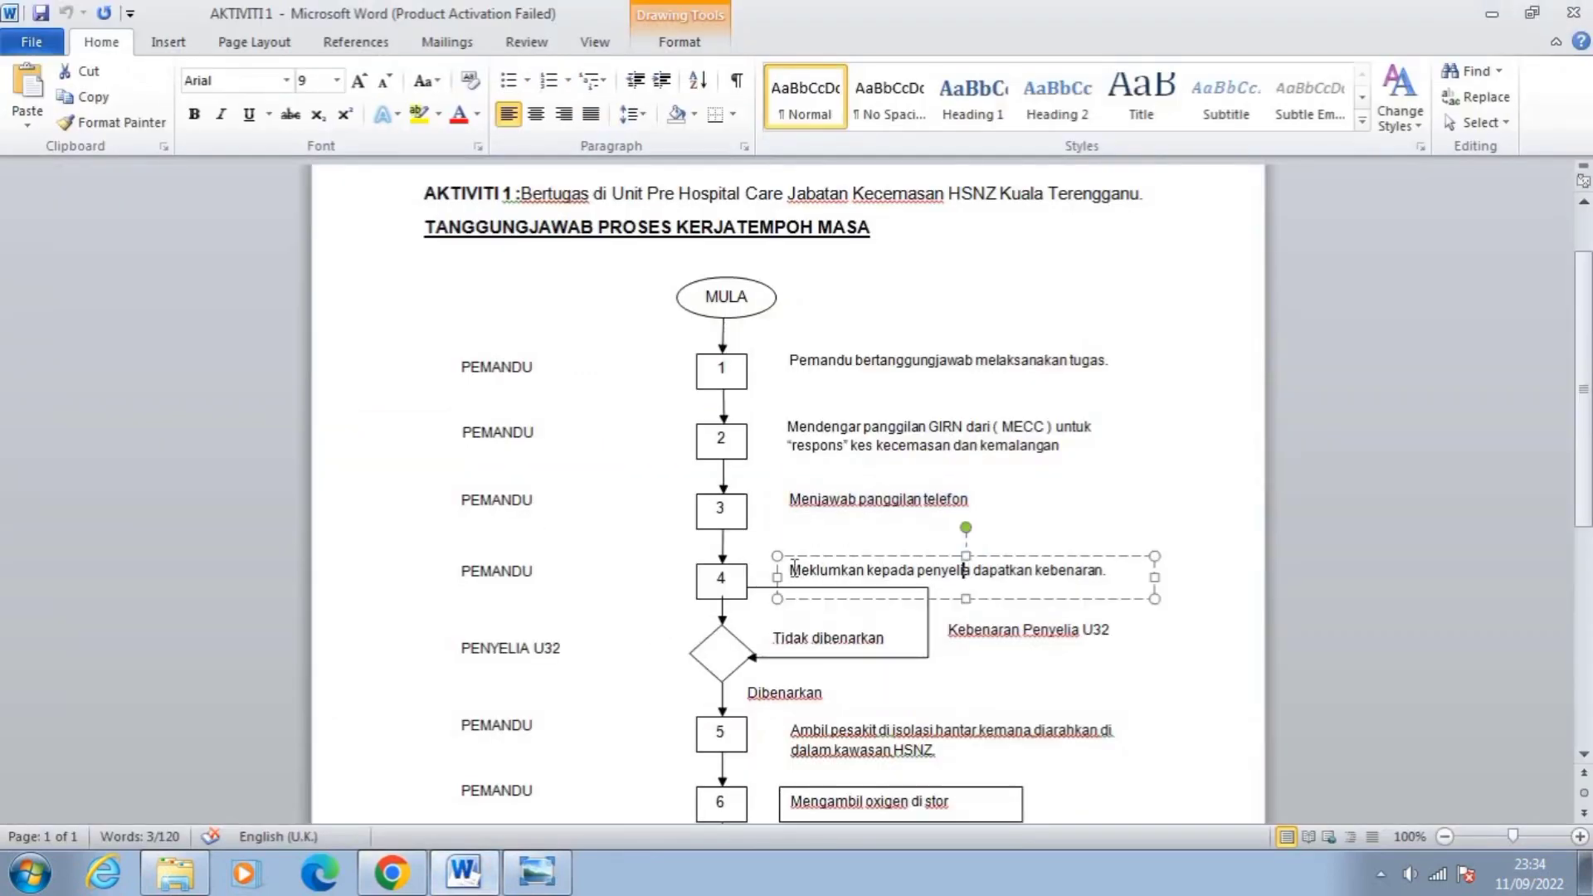
drag(794, 569, 1107, 573)
key(ctrl+c)
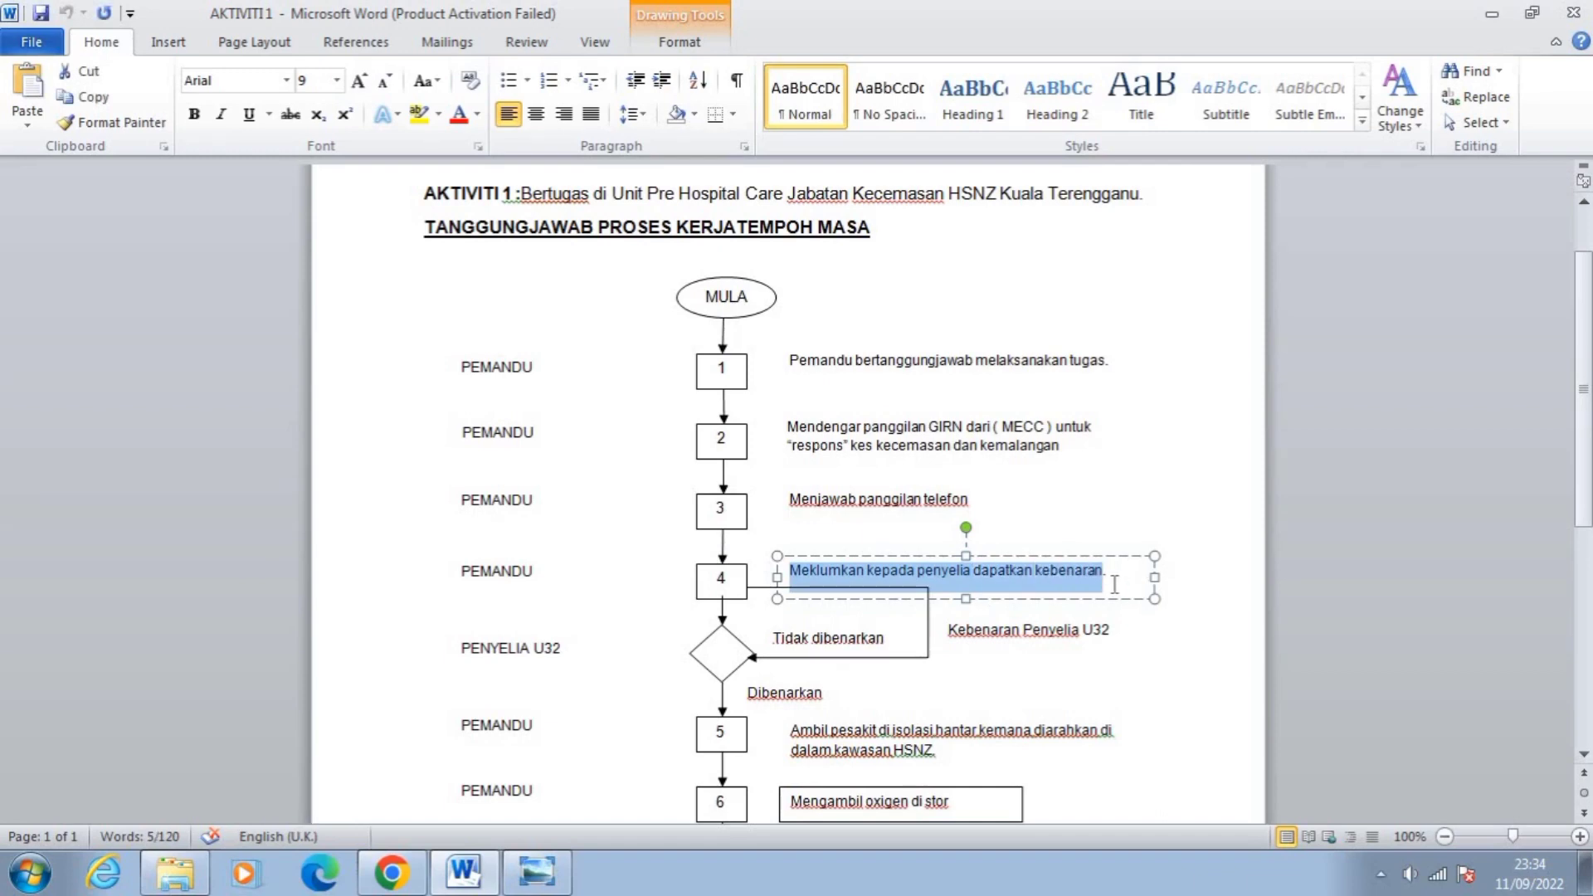
click(390, 873)
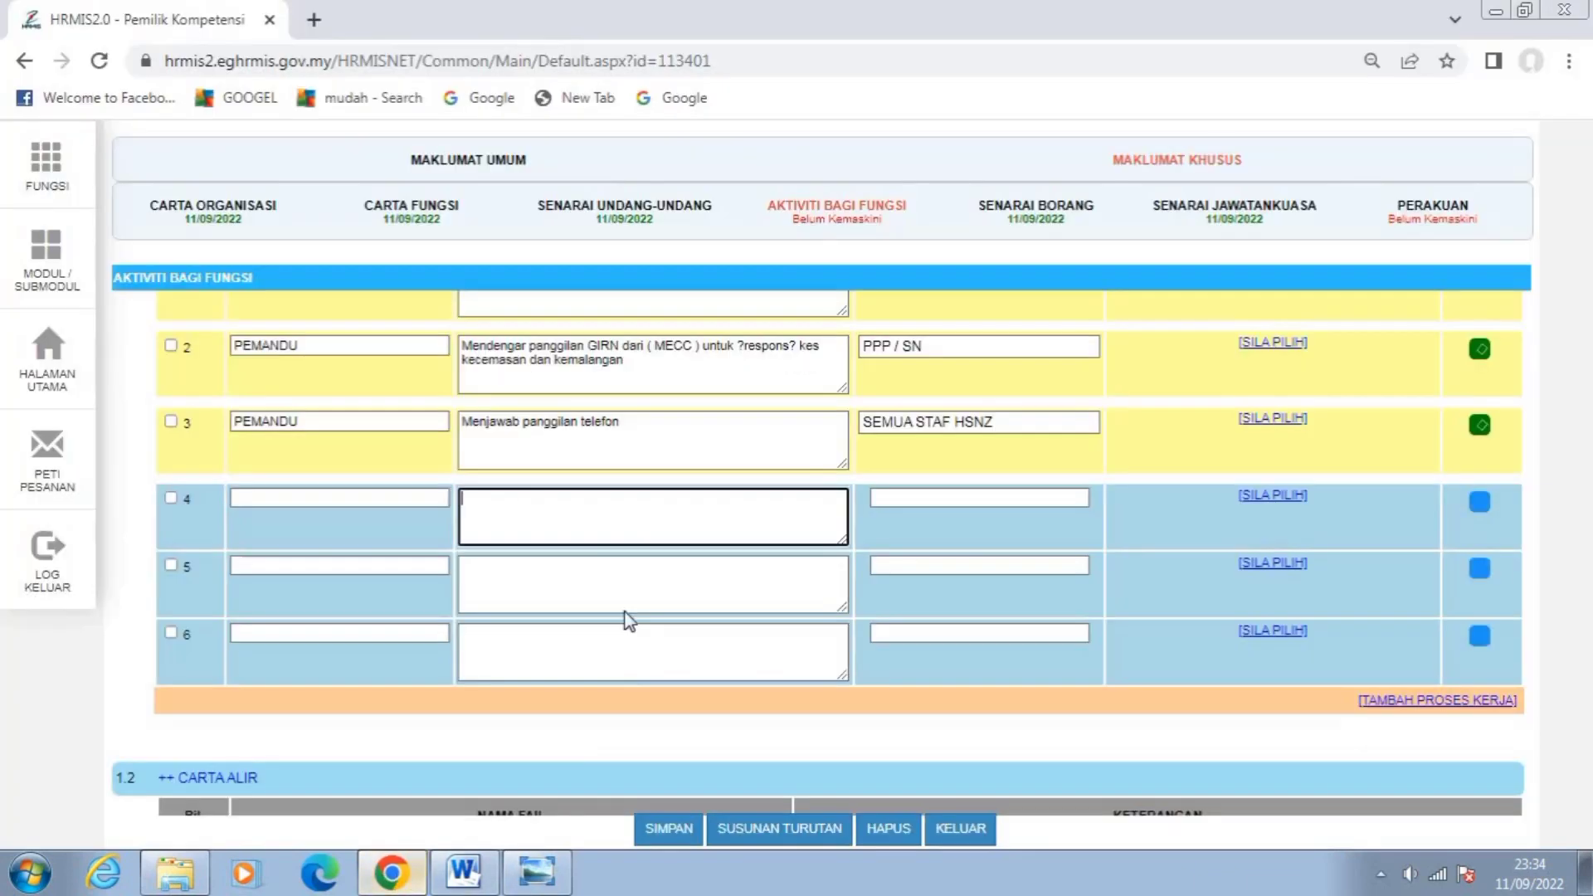
key(ctrl+v)
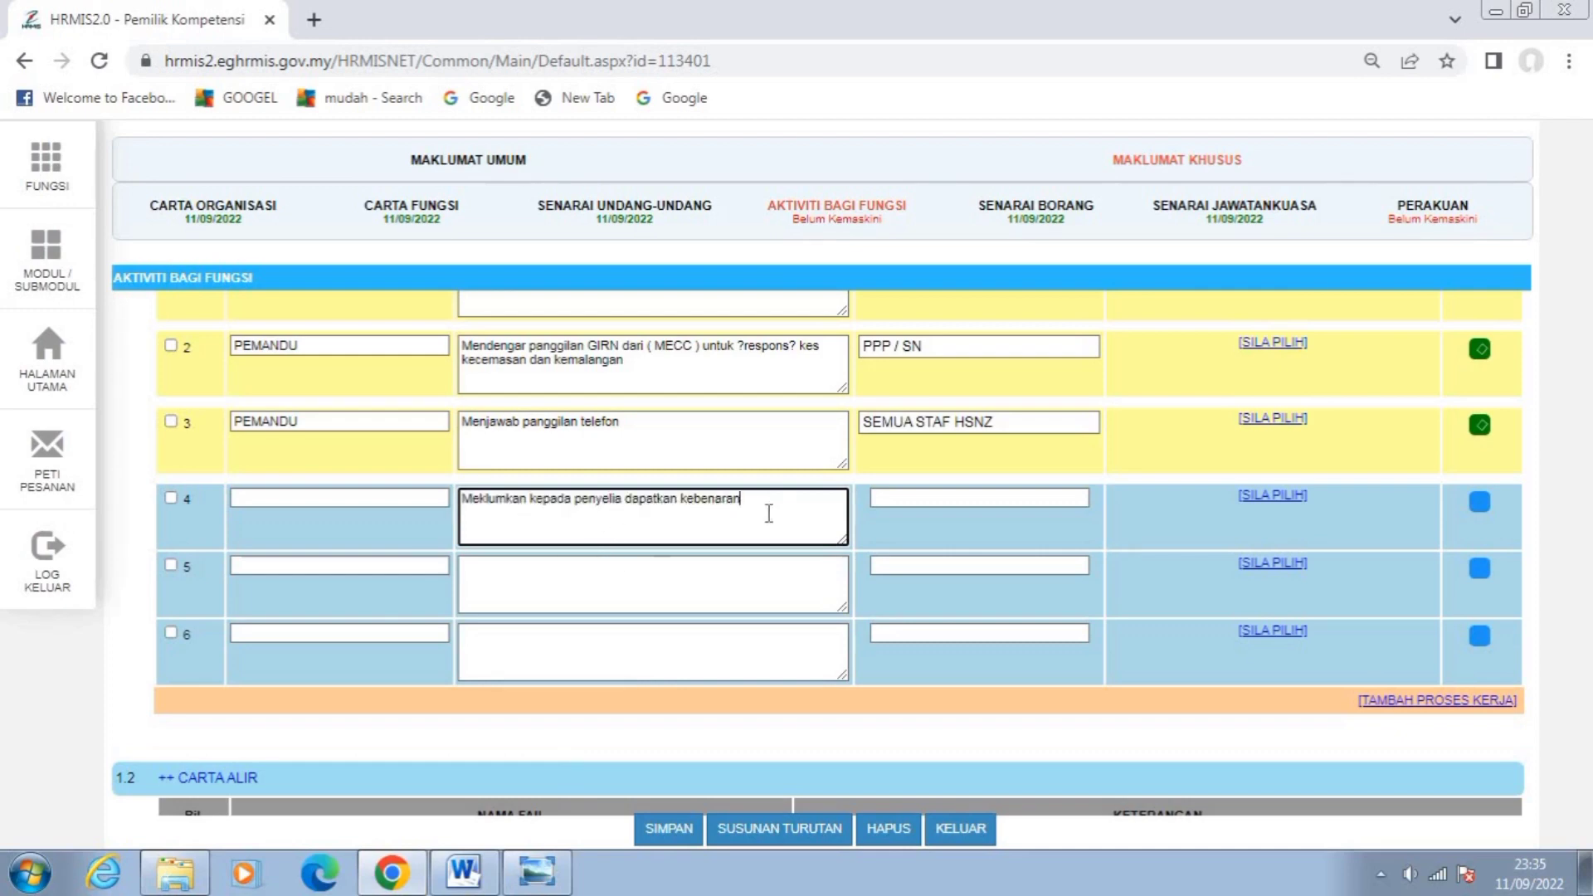
Enter PEMANDU as row 4's TANGGUNGJAWAB and copy PPP 32 PENYELIA from row 1 as its related officer.
click(300, 497)
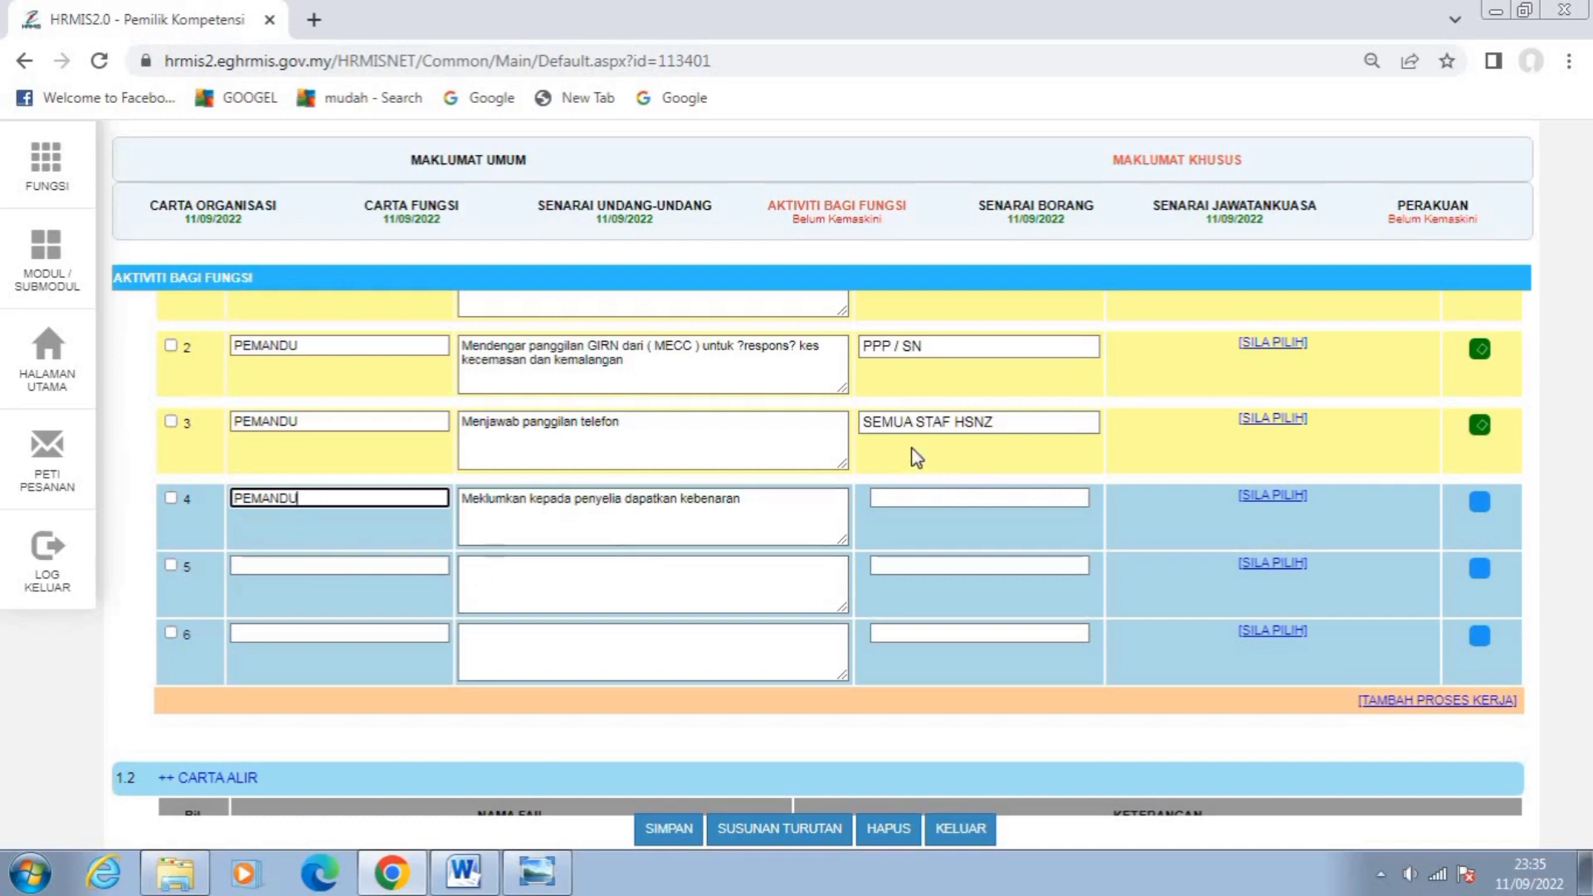
scroll(675, 543, up, 1)
scroll(675, 543, up, 3)
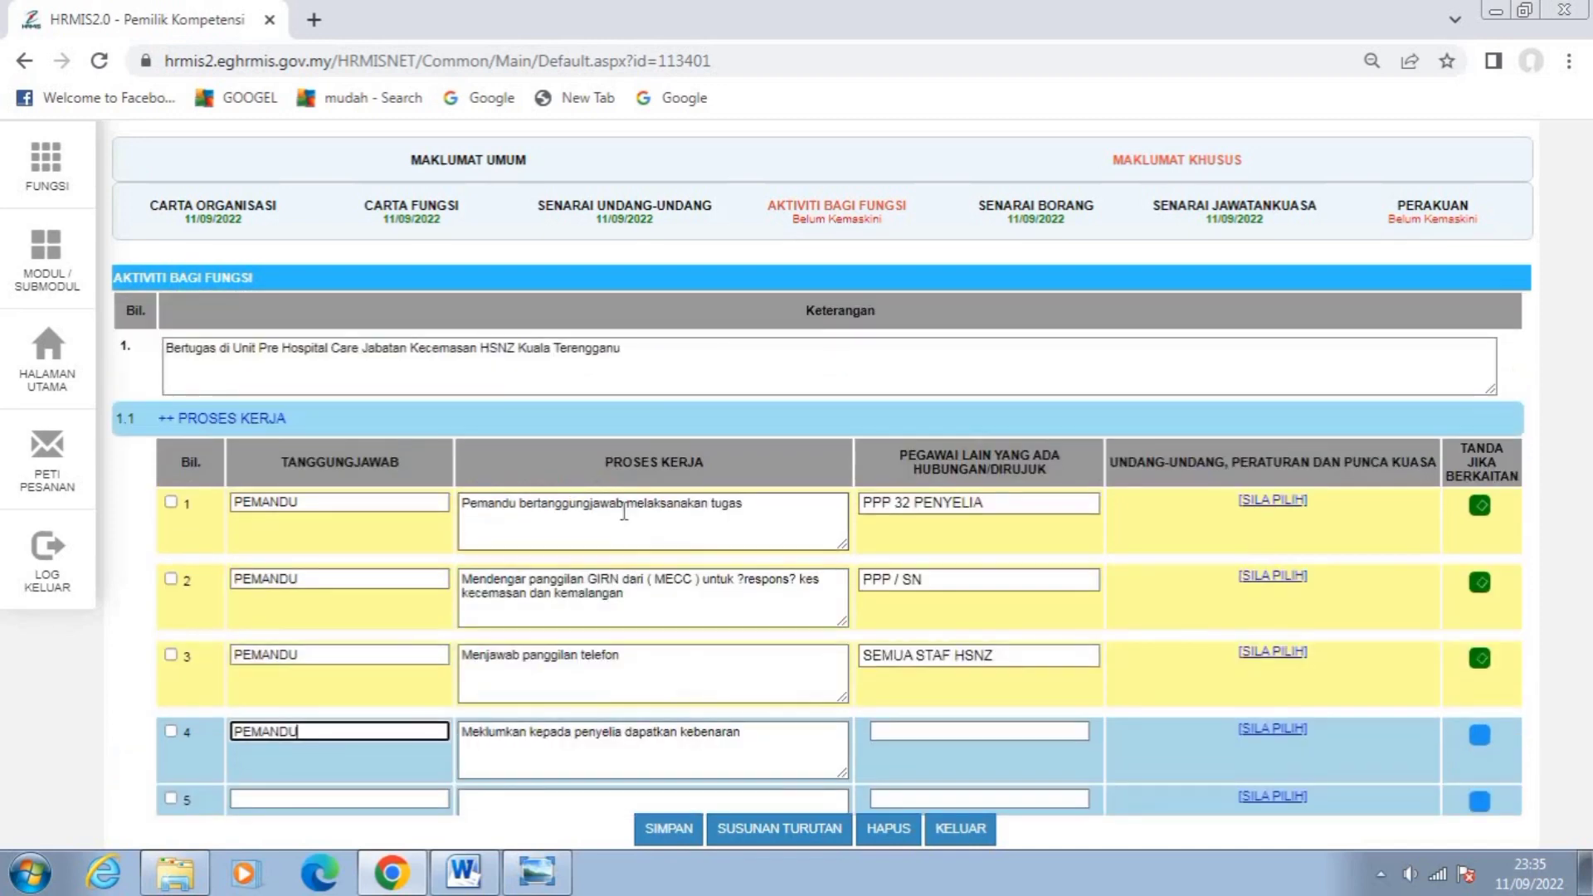
click(987, 504)
triple_click(921, 508)
key(ctrl+c)
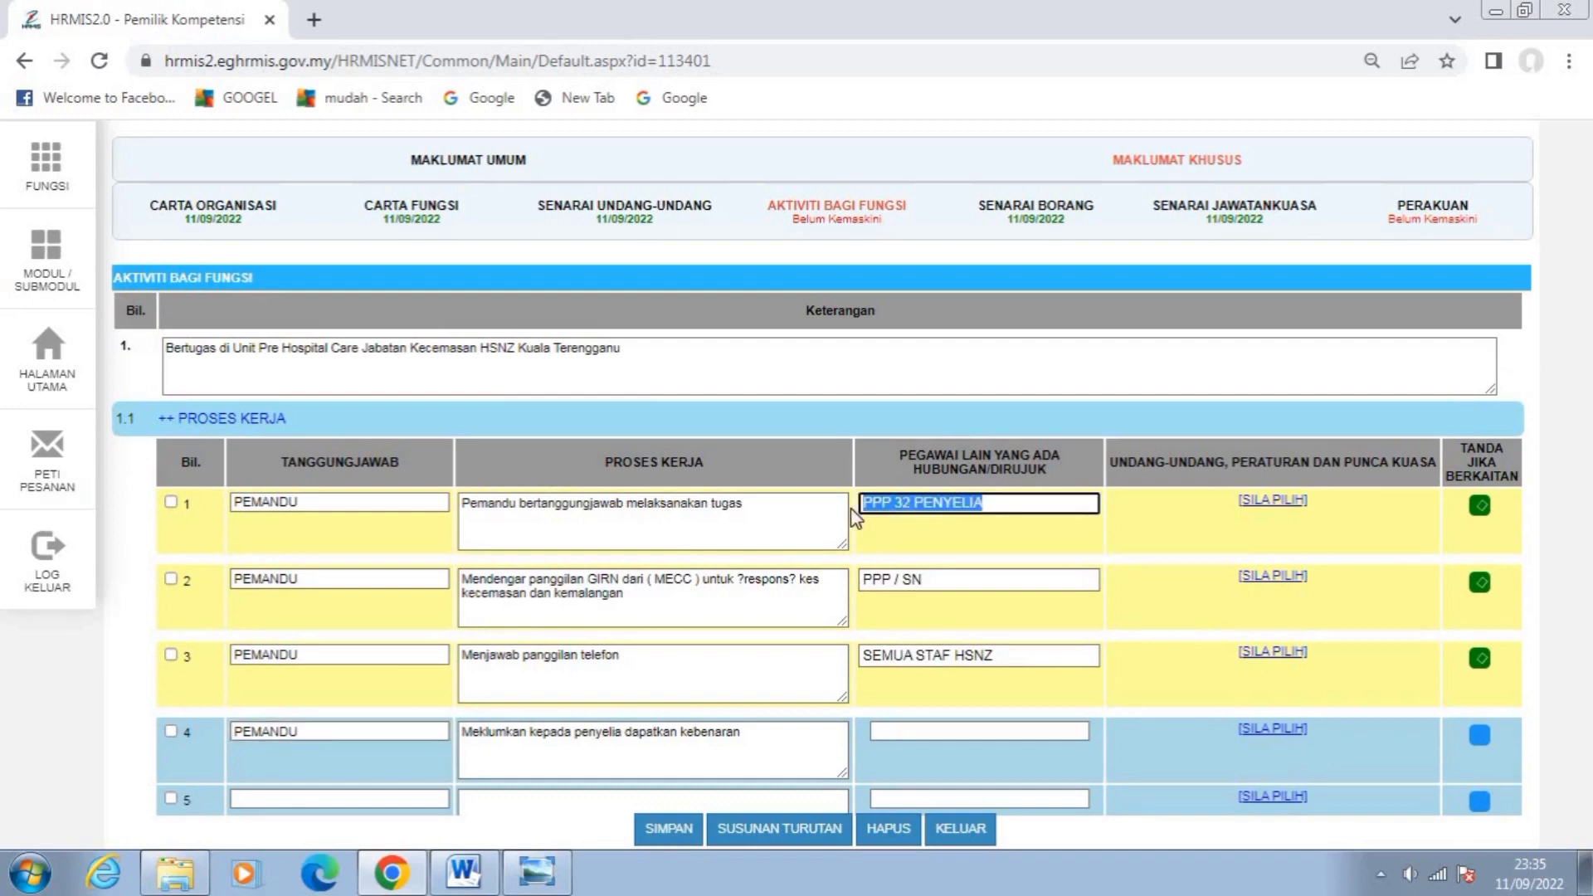
click(922, 731)
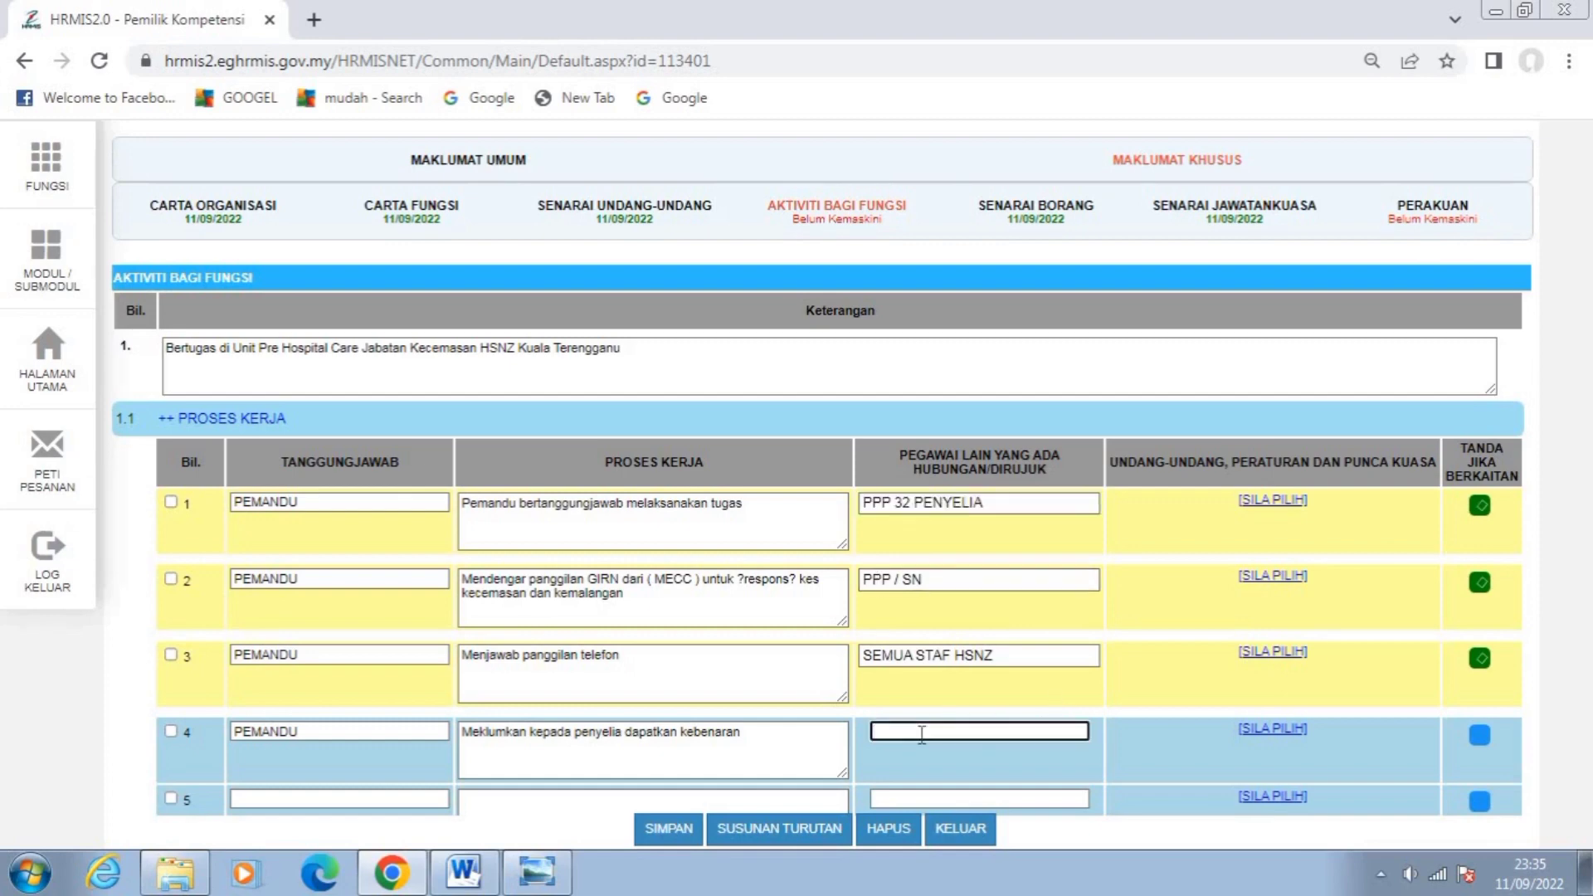
key(ctrl+v)
Mark row 4 of the PROSES KERJA table under TANDA JIKA BERKAITAN.
scroll(1008, 632, down, 4)
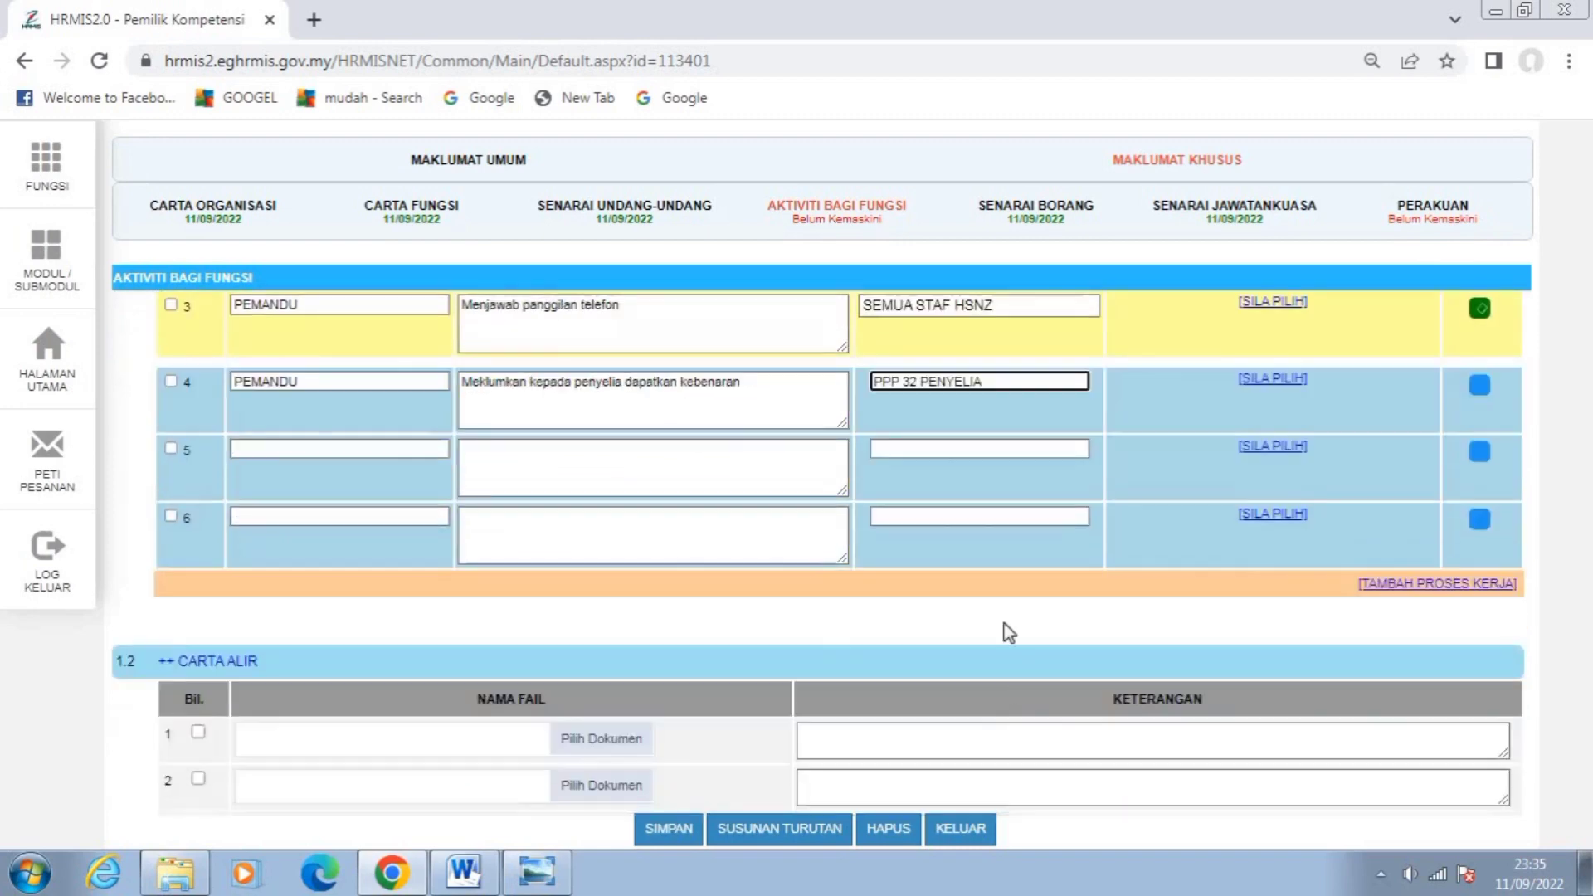
scroll(1020, 607, up, 1)
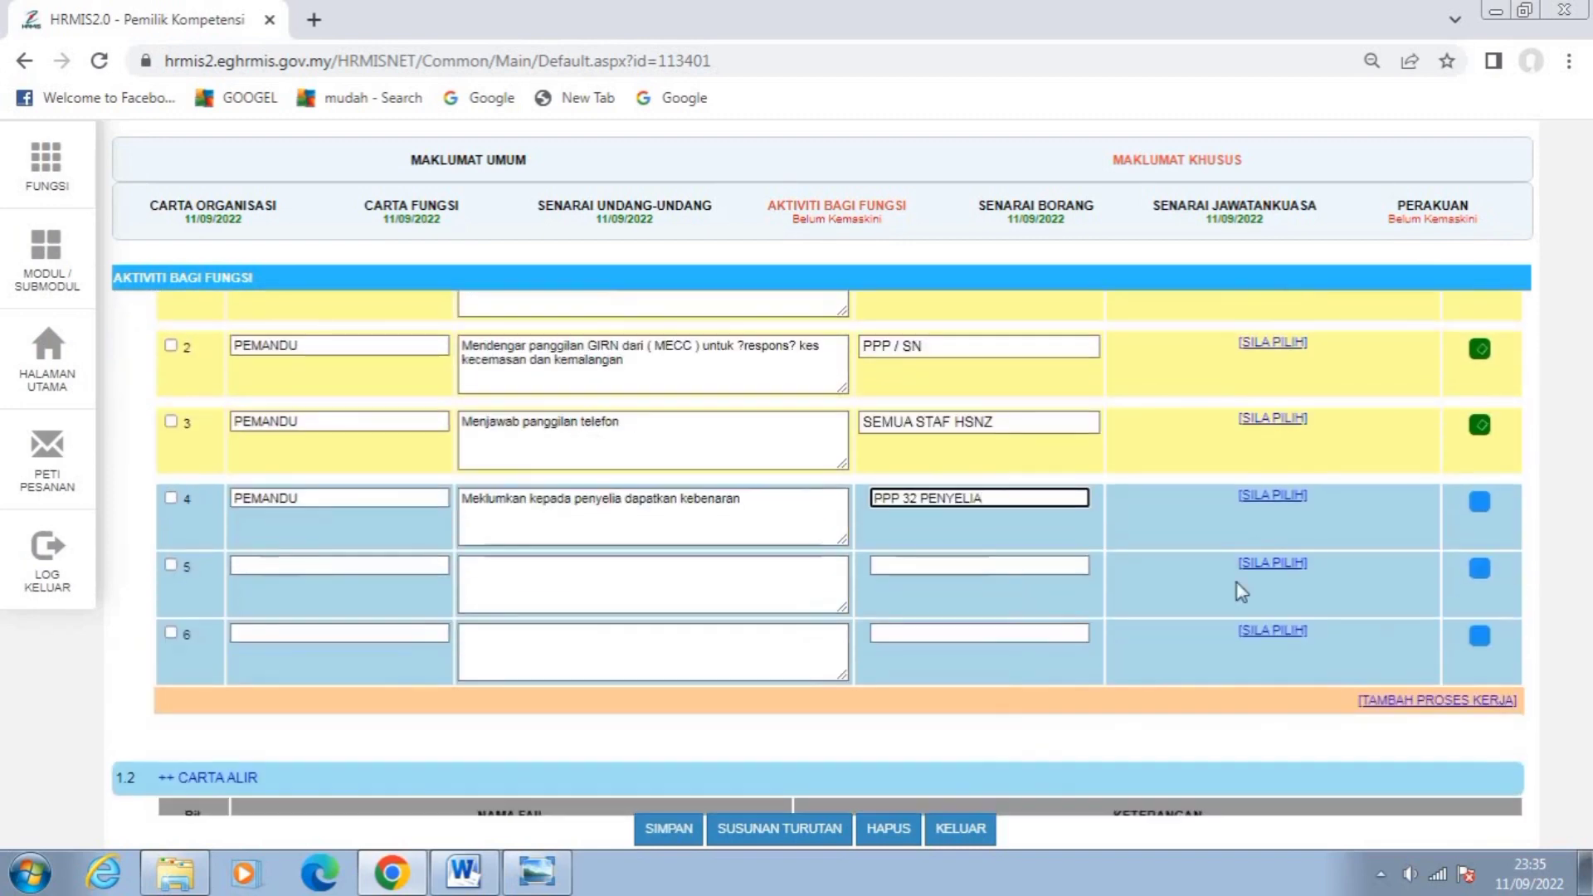
click(1479, 506)
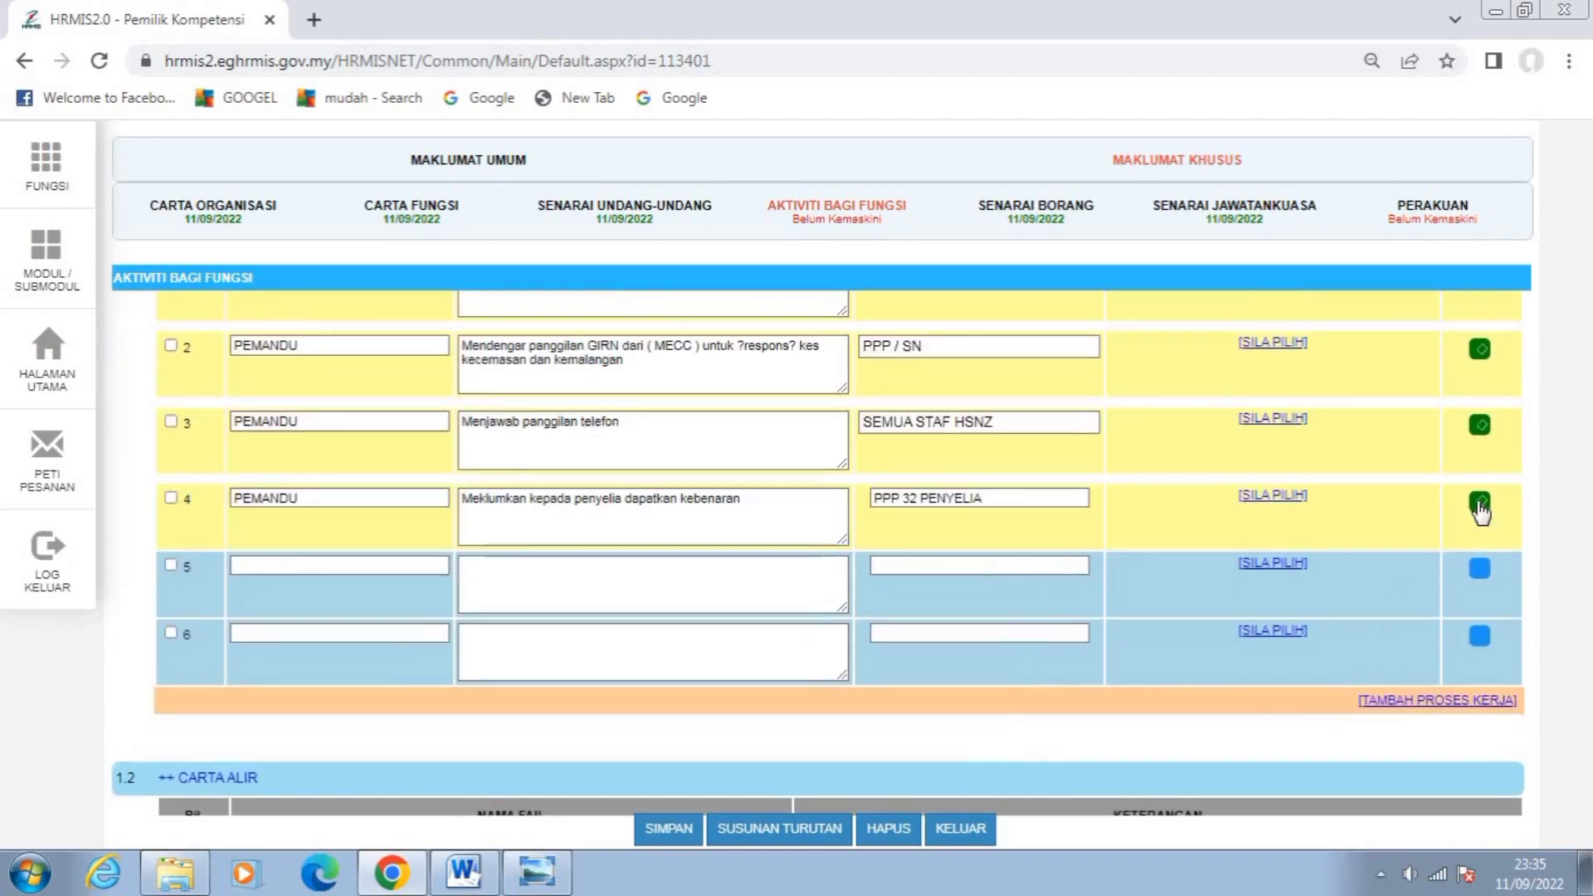
Copy flowchart step 5's text "Ambil pesakit di isolasi hantar kemana diarahkan di dalam kawasan HSNZ." from Word into row 5's PROSES KERJA field in Chrome.
click(500, 576)
click(463, 871)
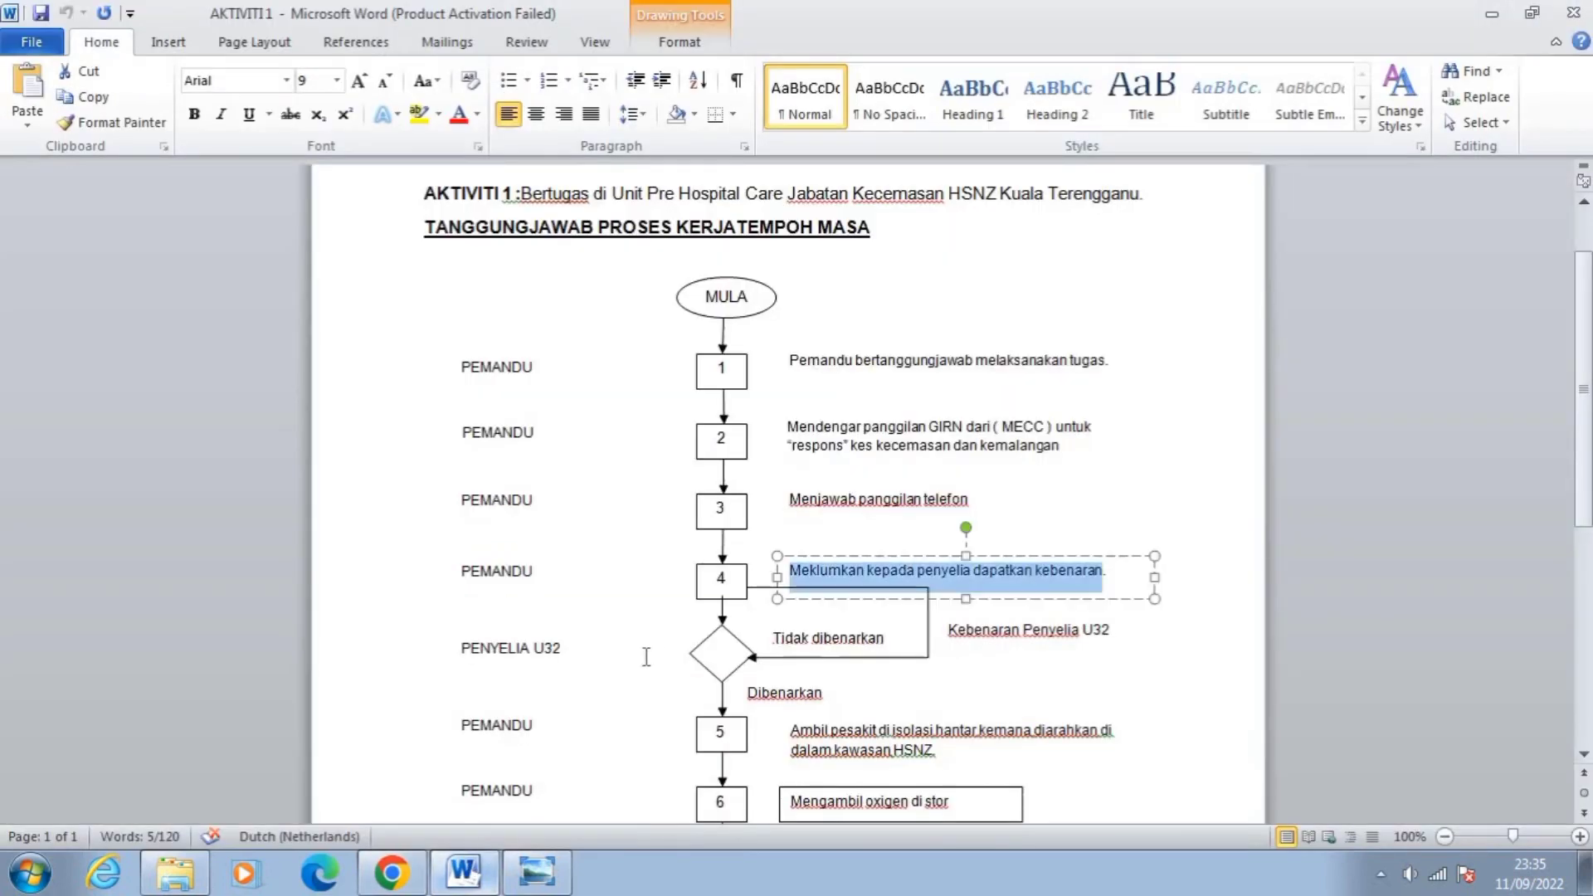
scroll(817, 661, down, 3)
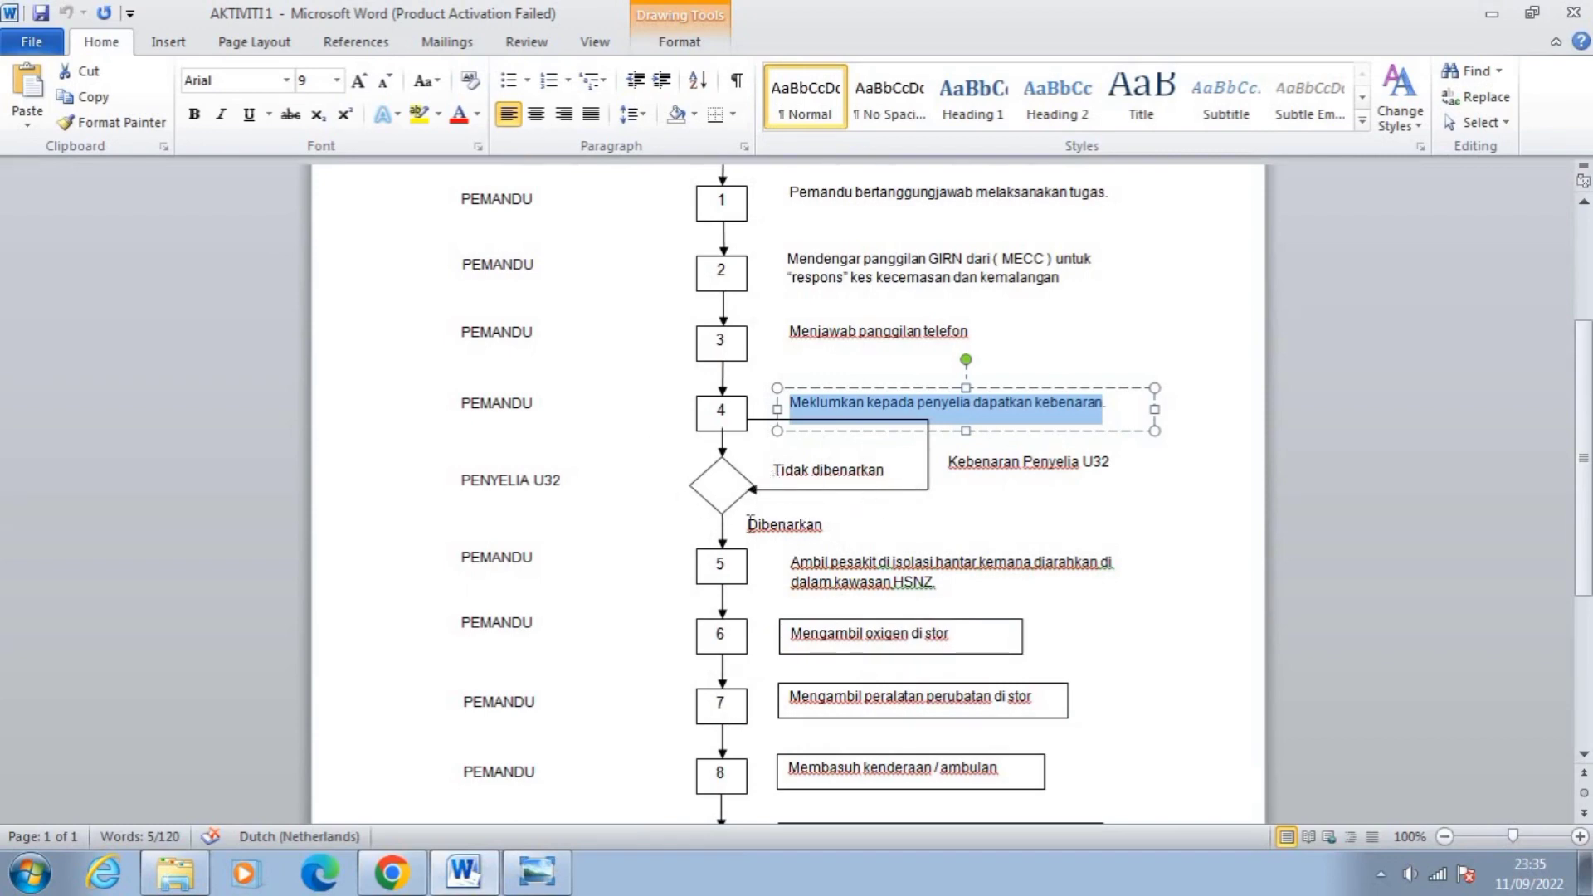
click(795, 569)
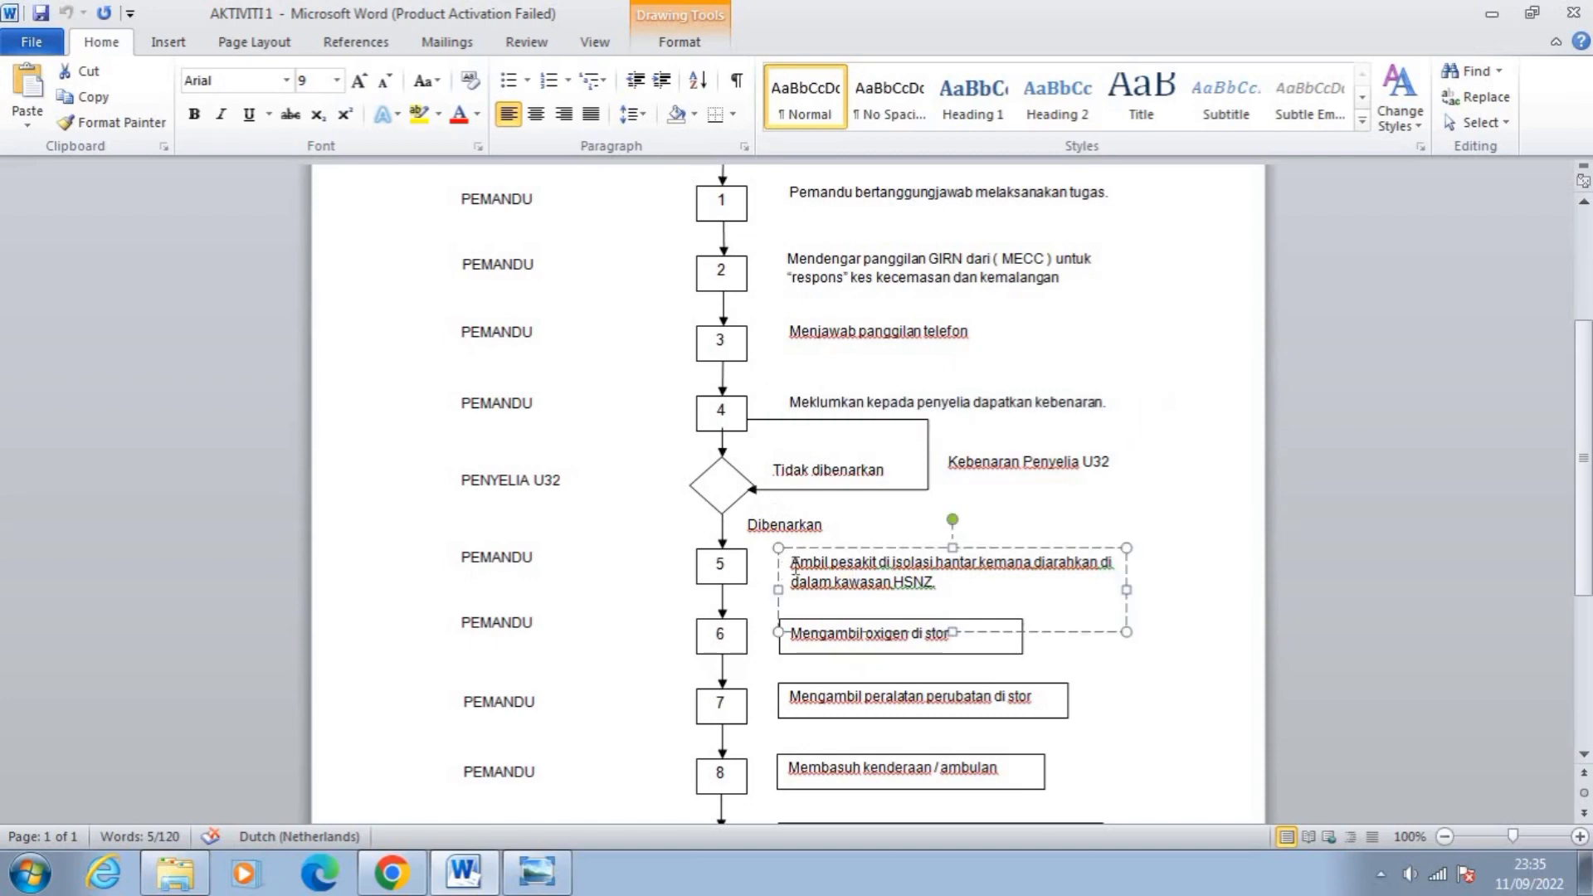
click(794, 569)
drag(795, 569, 1070, 603)
key(ctrl+c)
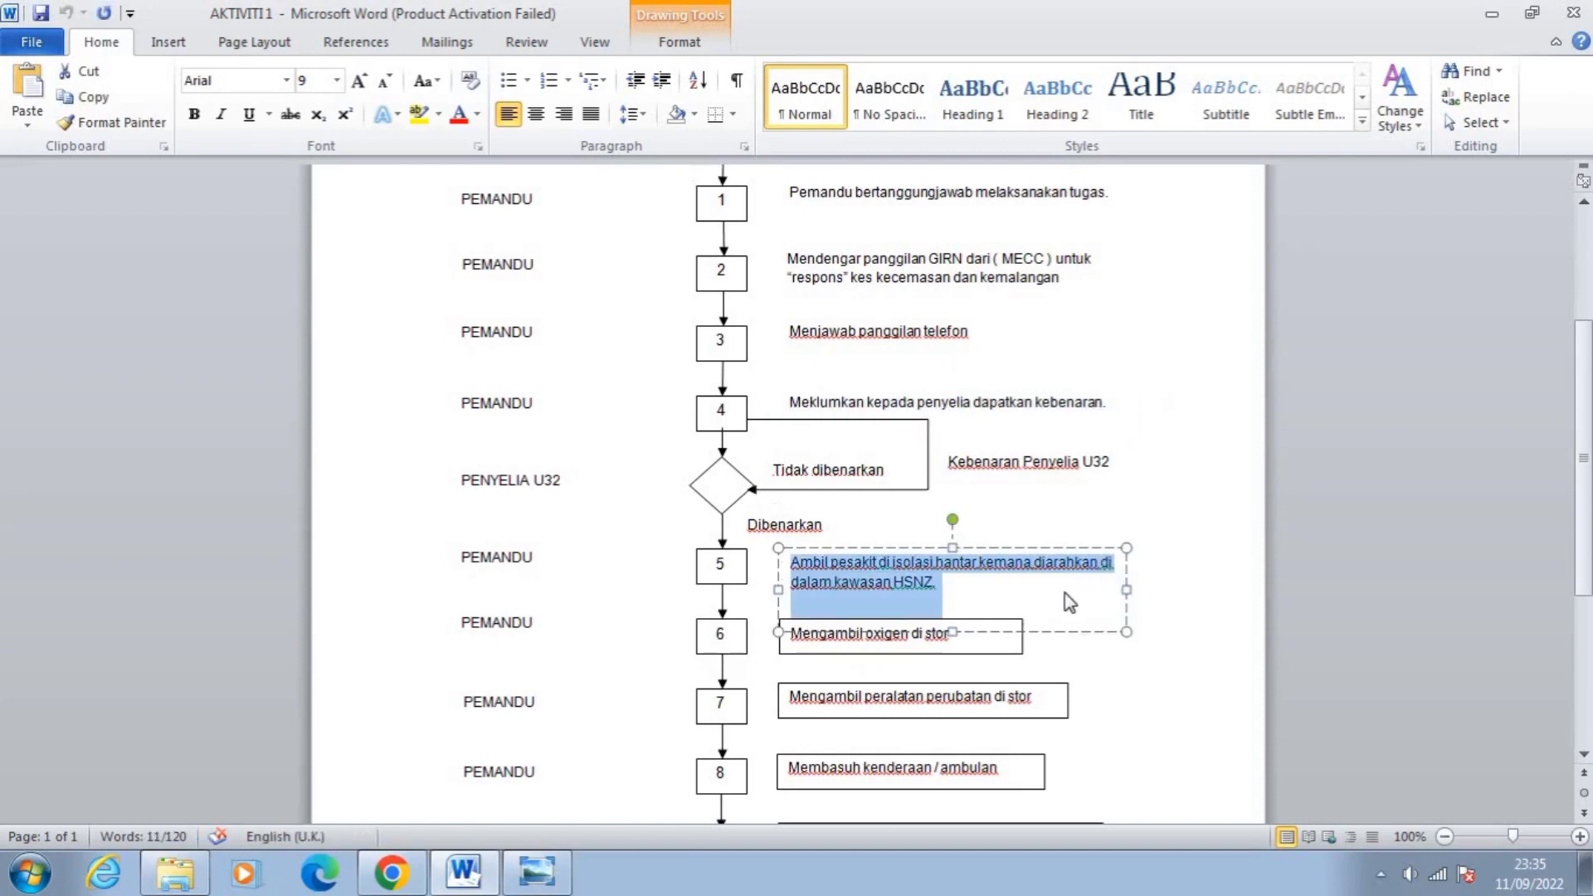
click(390, 873)
click(531, 558)
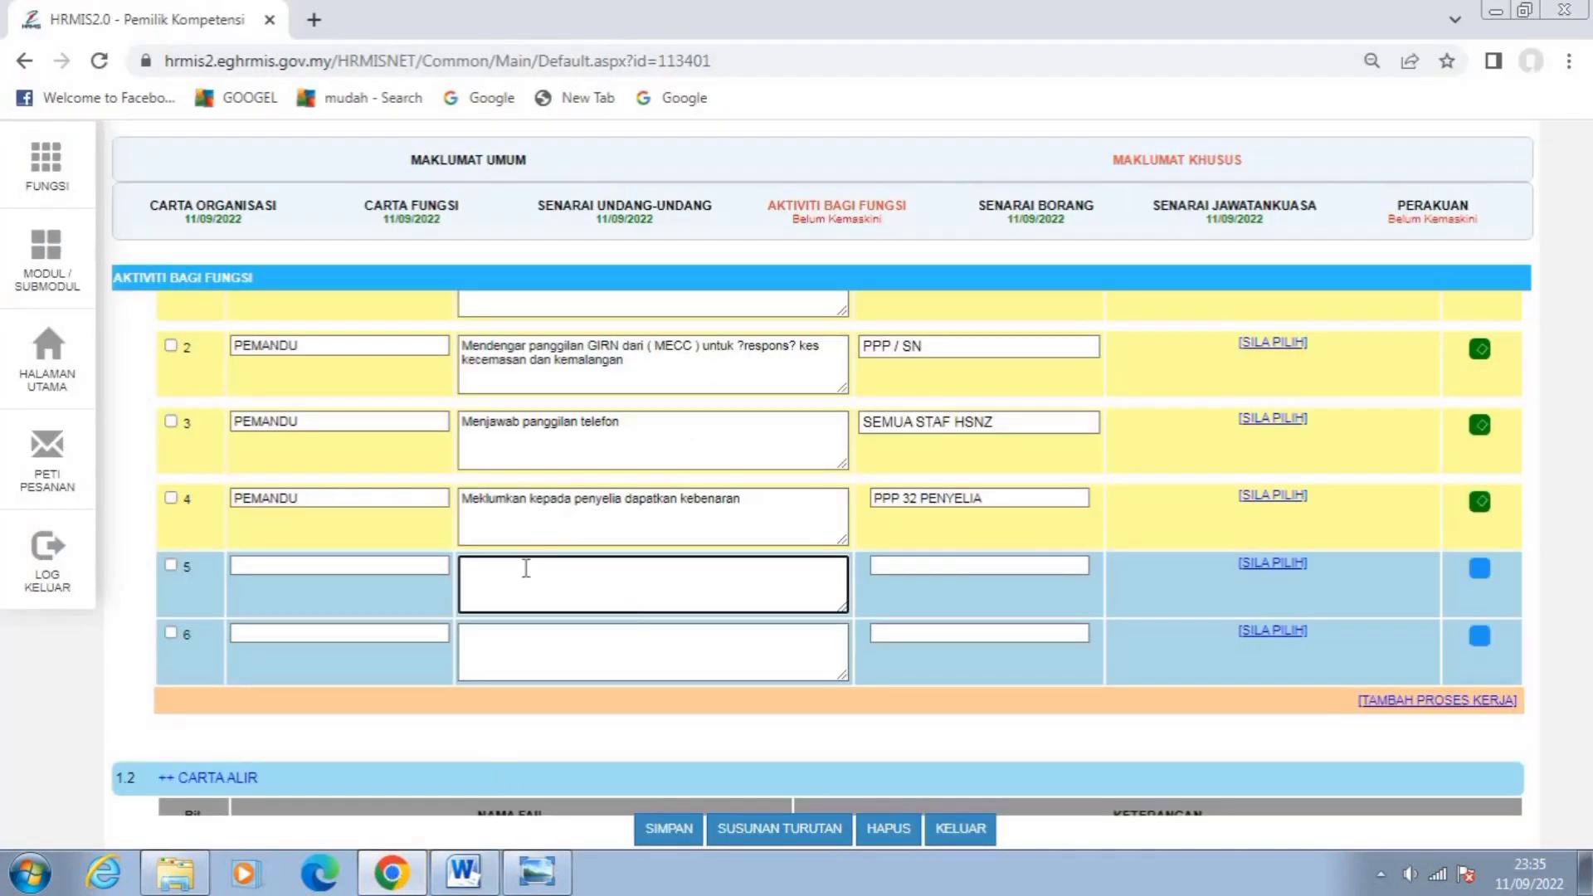
key(ctrl+v)
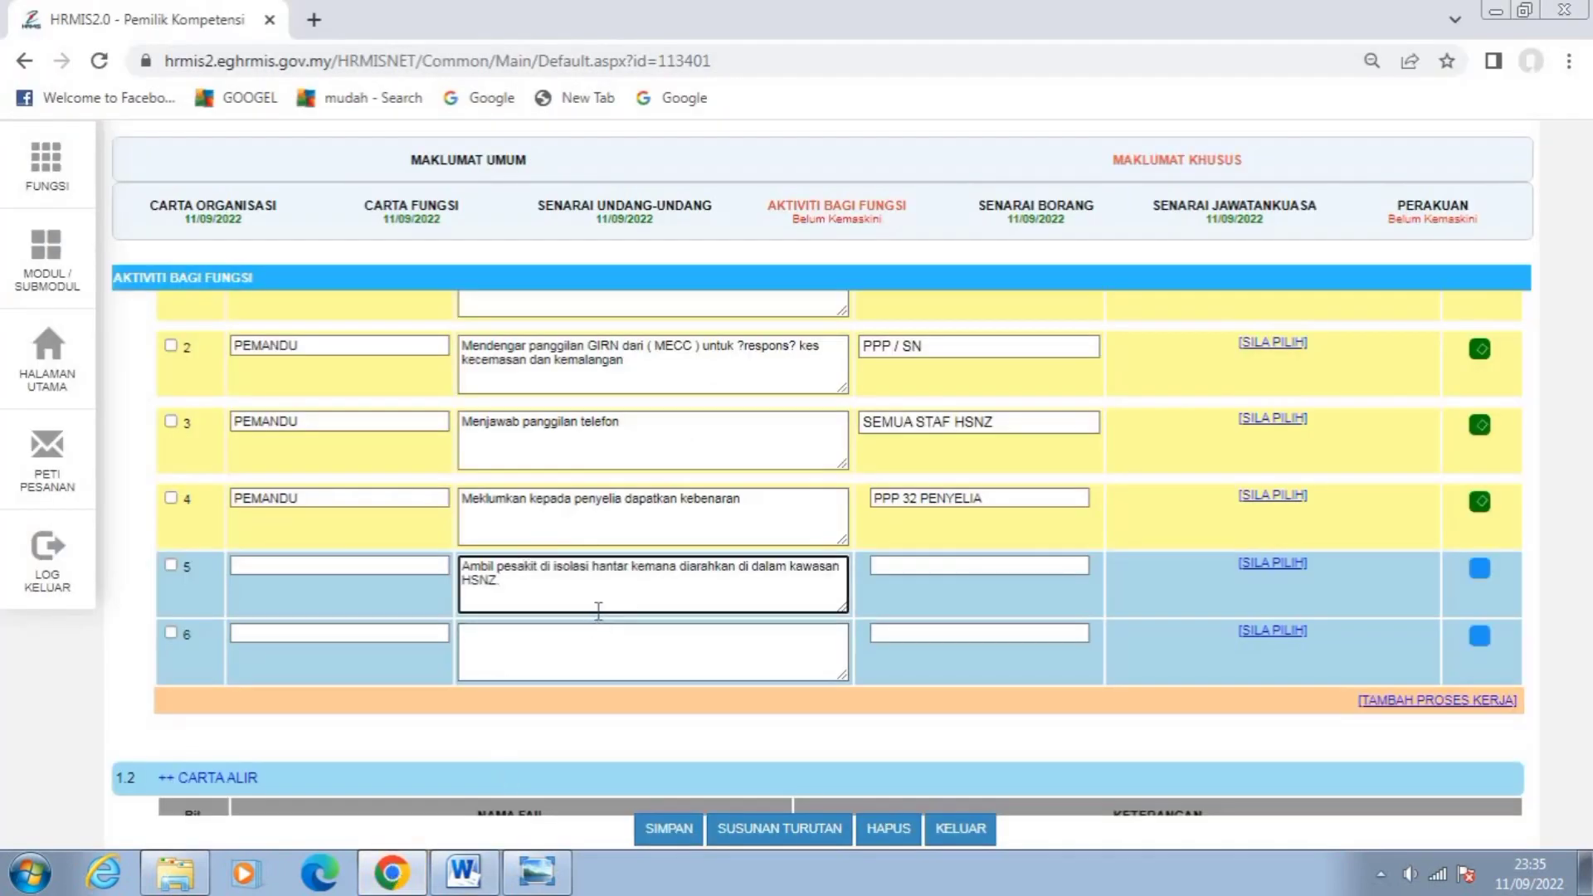
text(.)
Complete row 5 with TANGGUNGJAWAB PEMANDU and row 4's officer PPP 32 PENYELIA, and mark it under TANDA JIKA BERKAITAN.
click(305, 565)
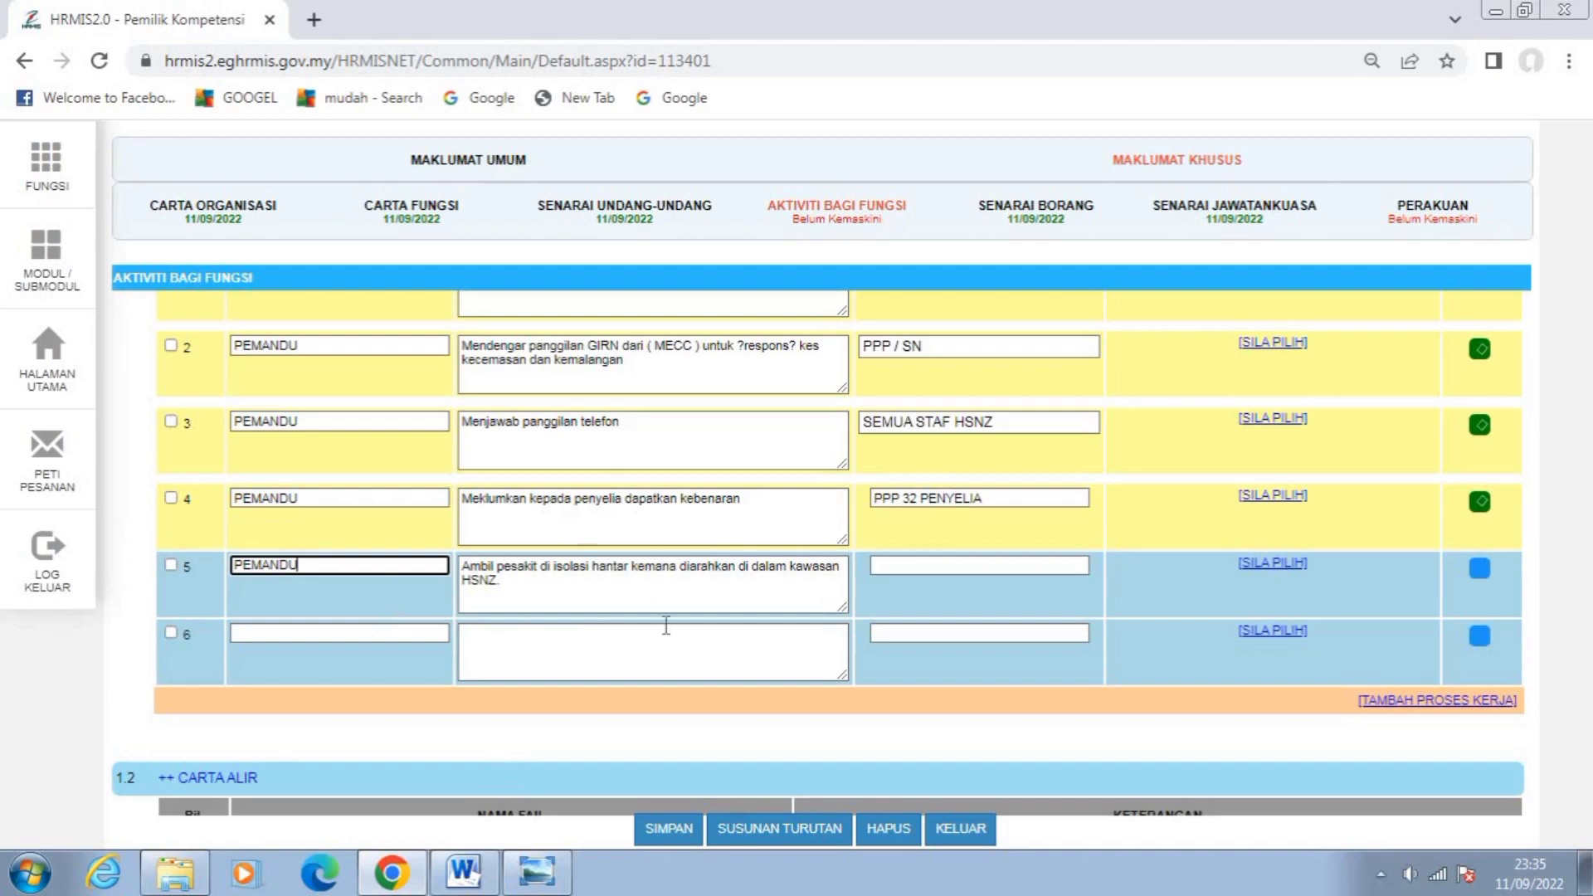
click(916, 564)
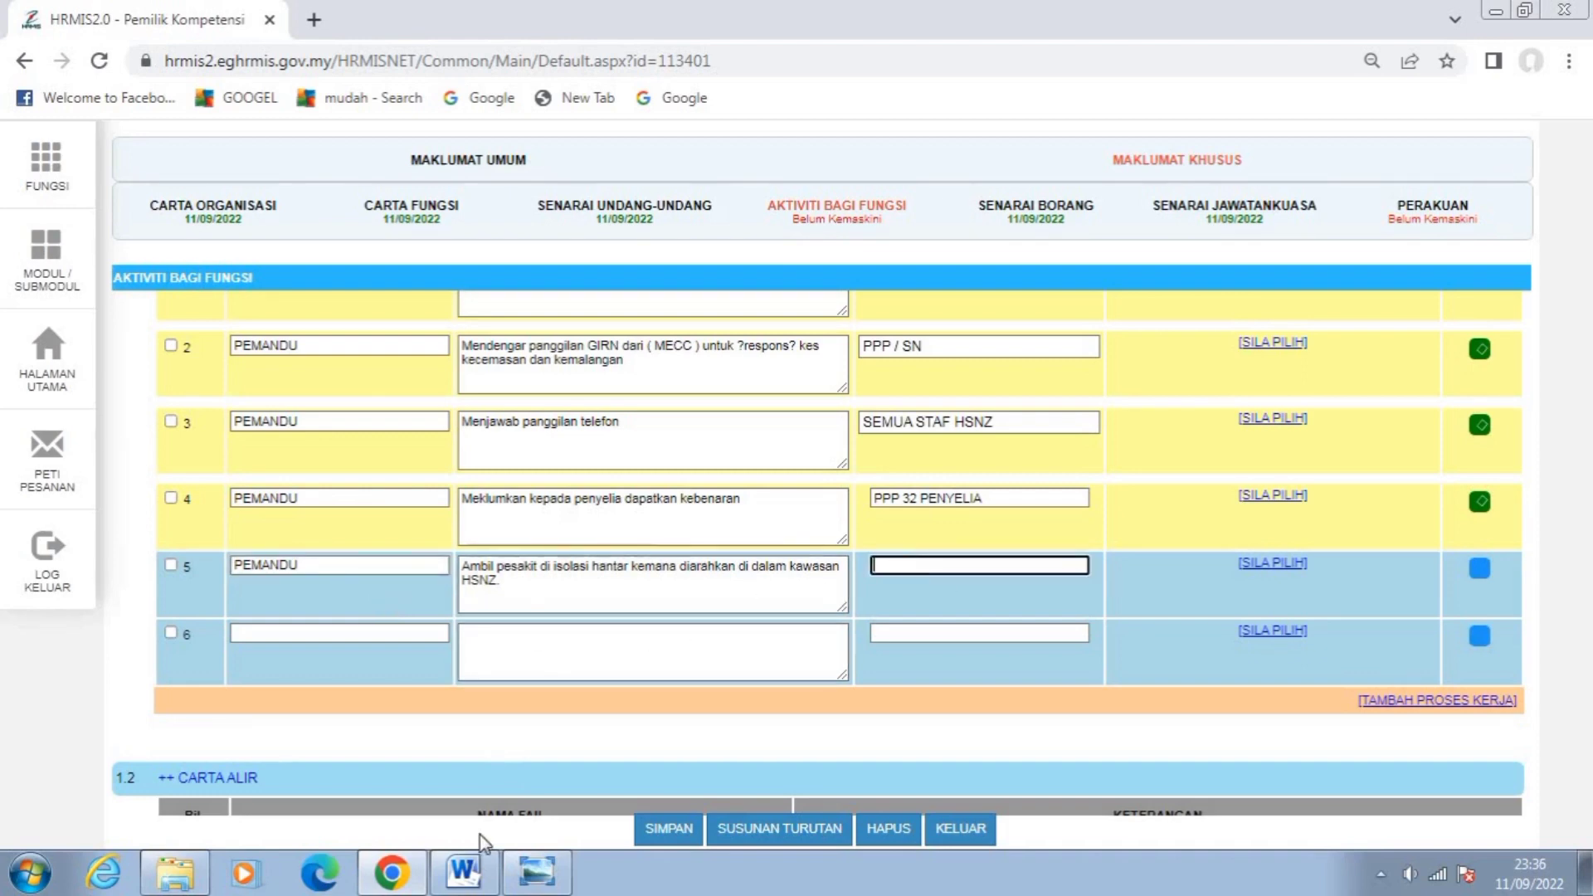
click(464, 873)
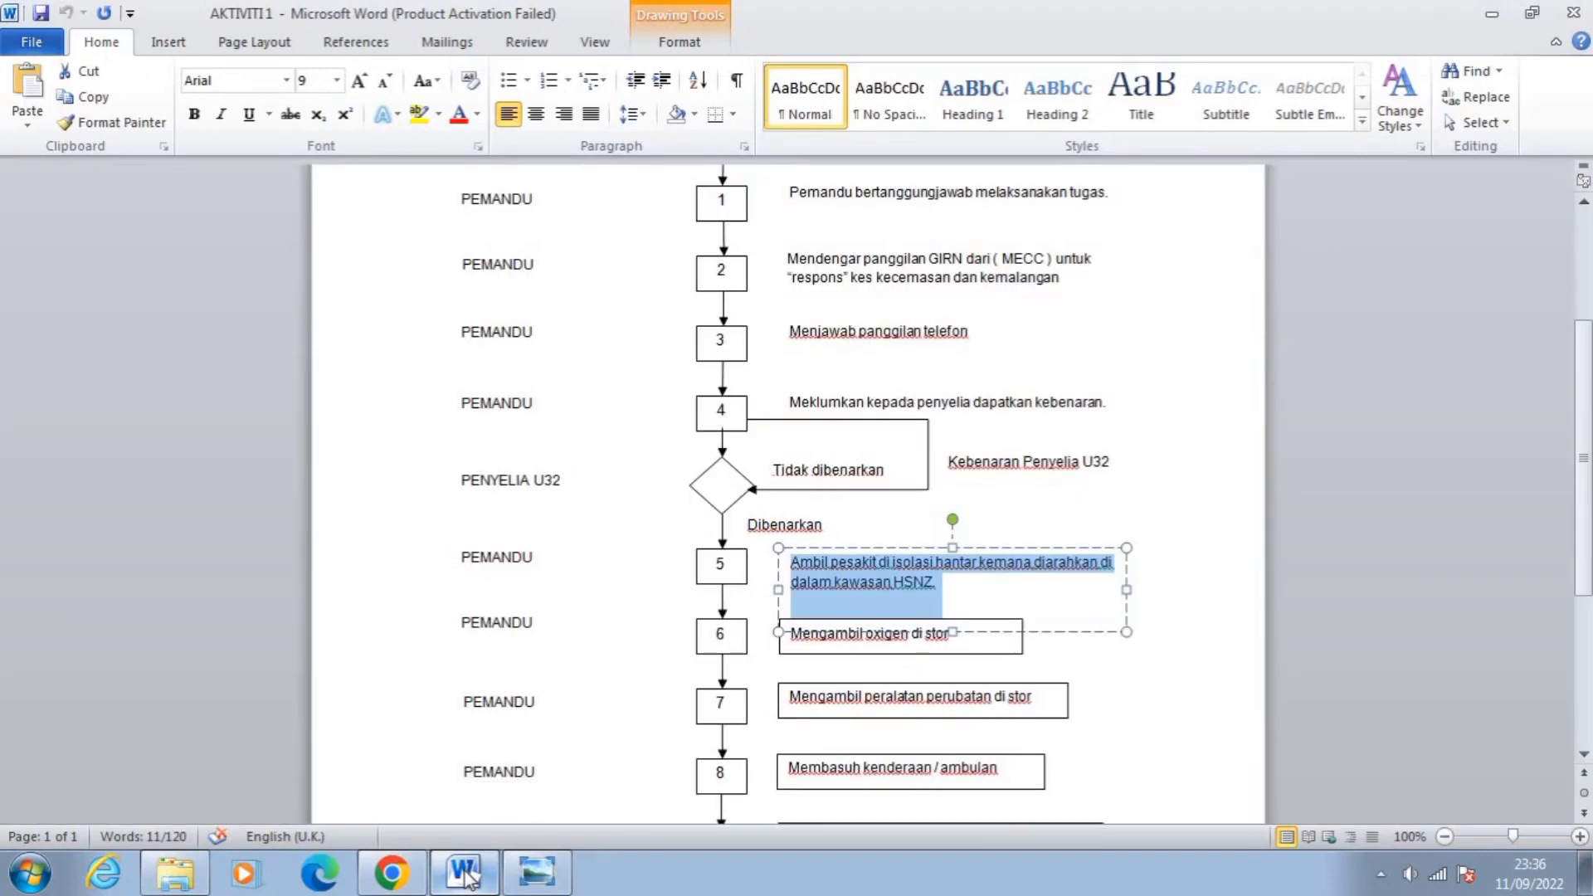
click(464, 872)
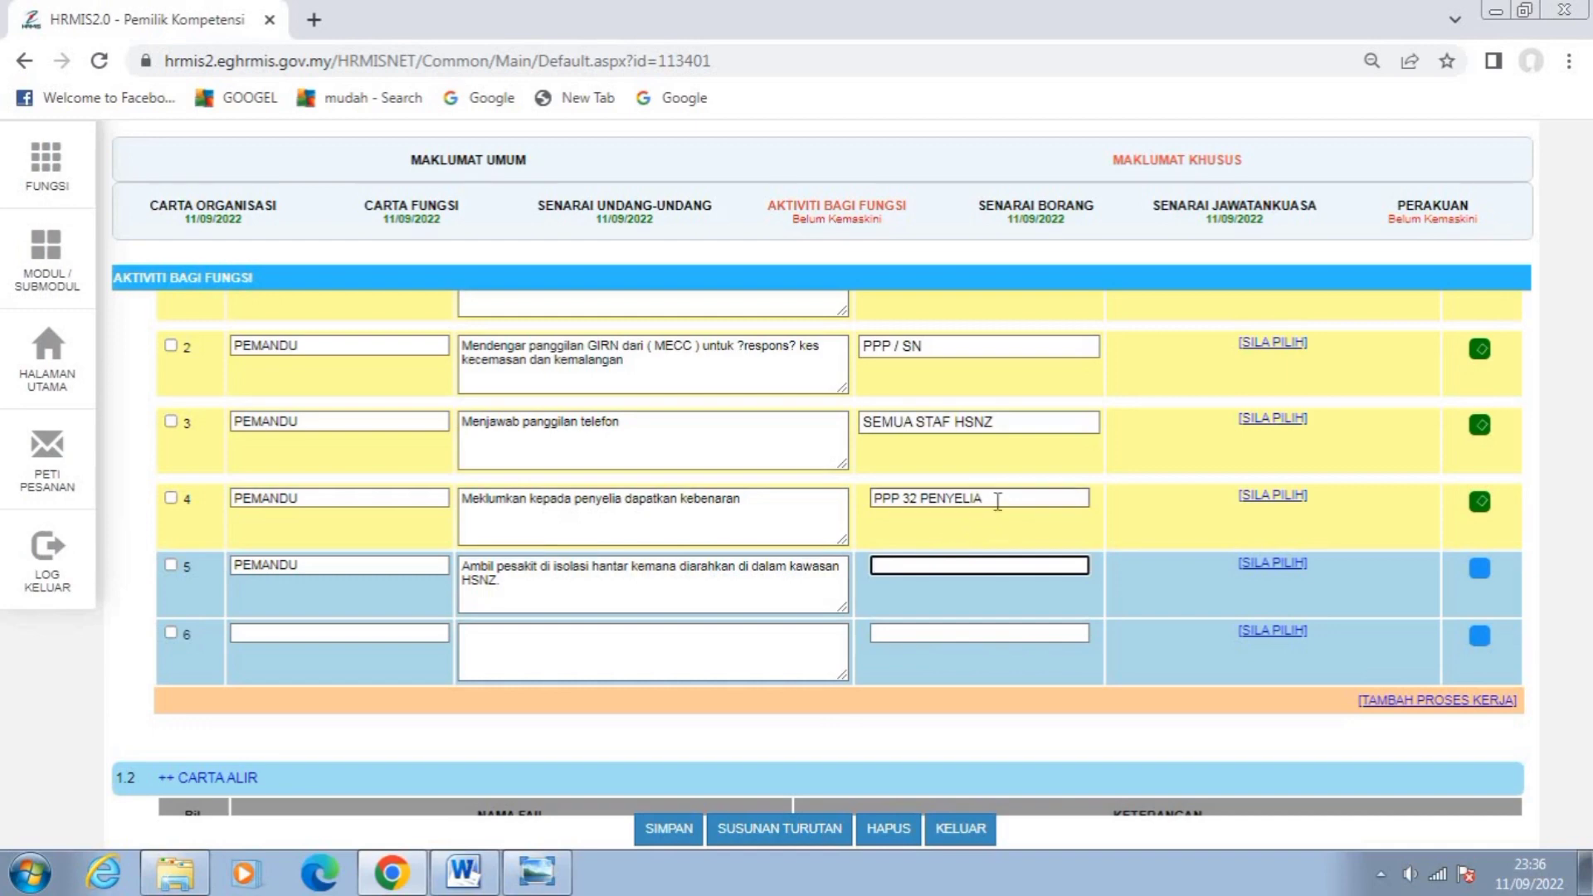
drag(983, 498, 855, 509)
key(ctrl+c)
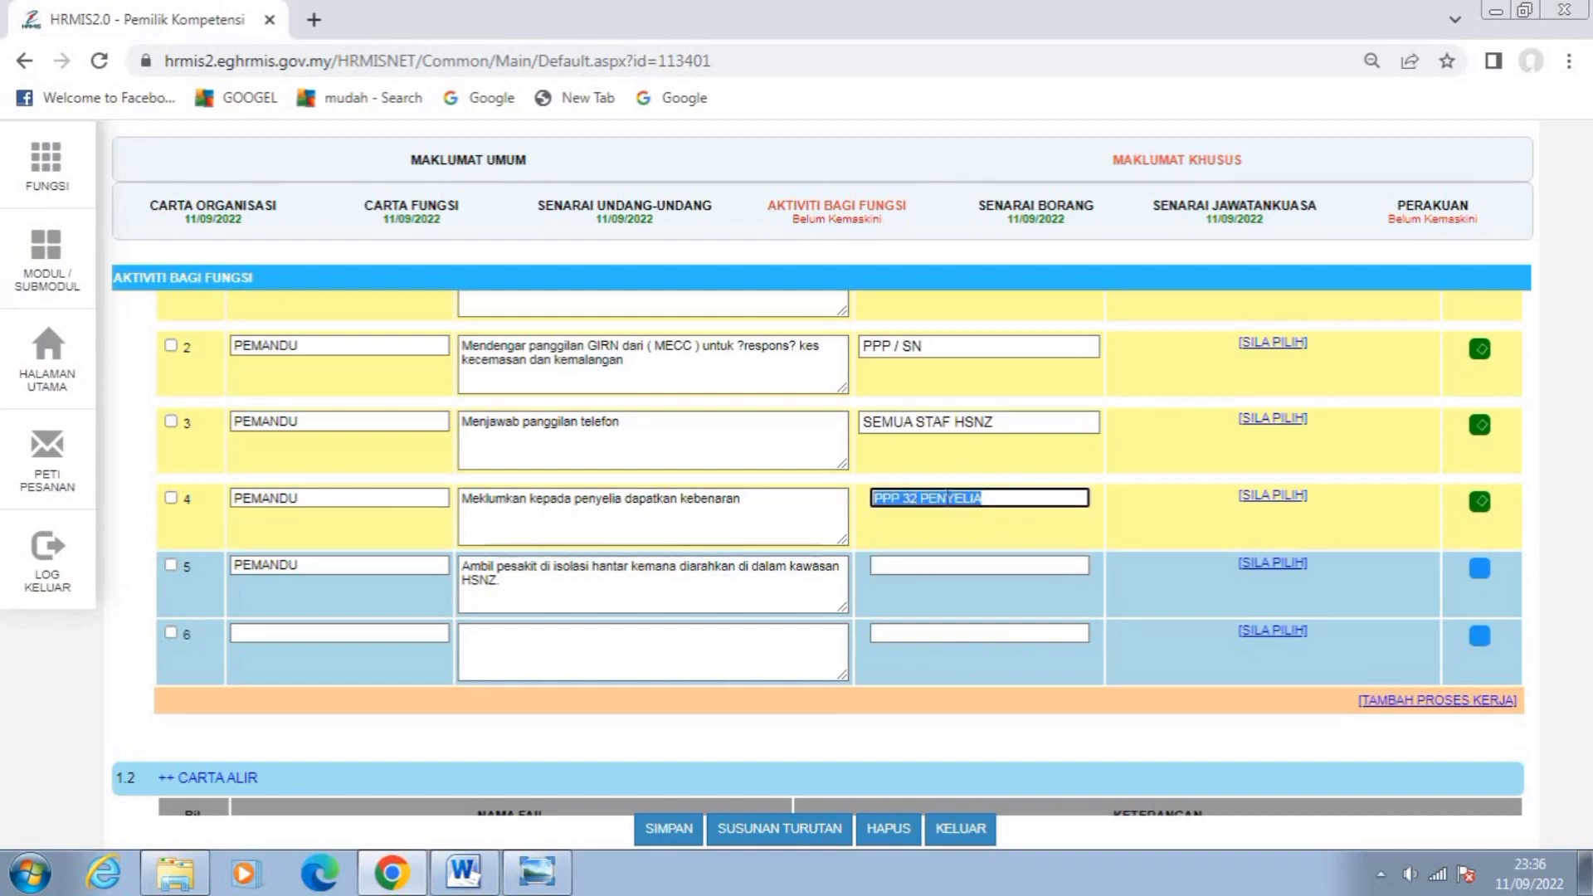
click(911, 564)
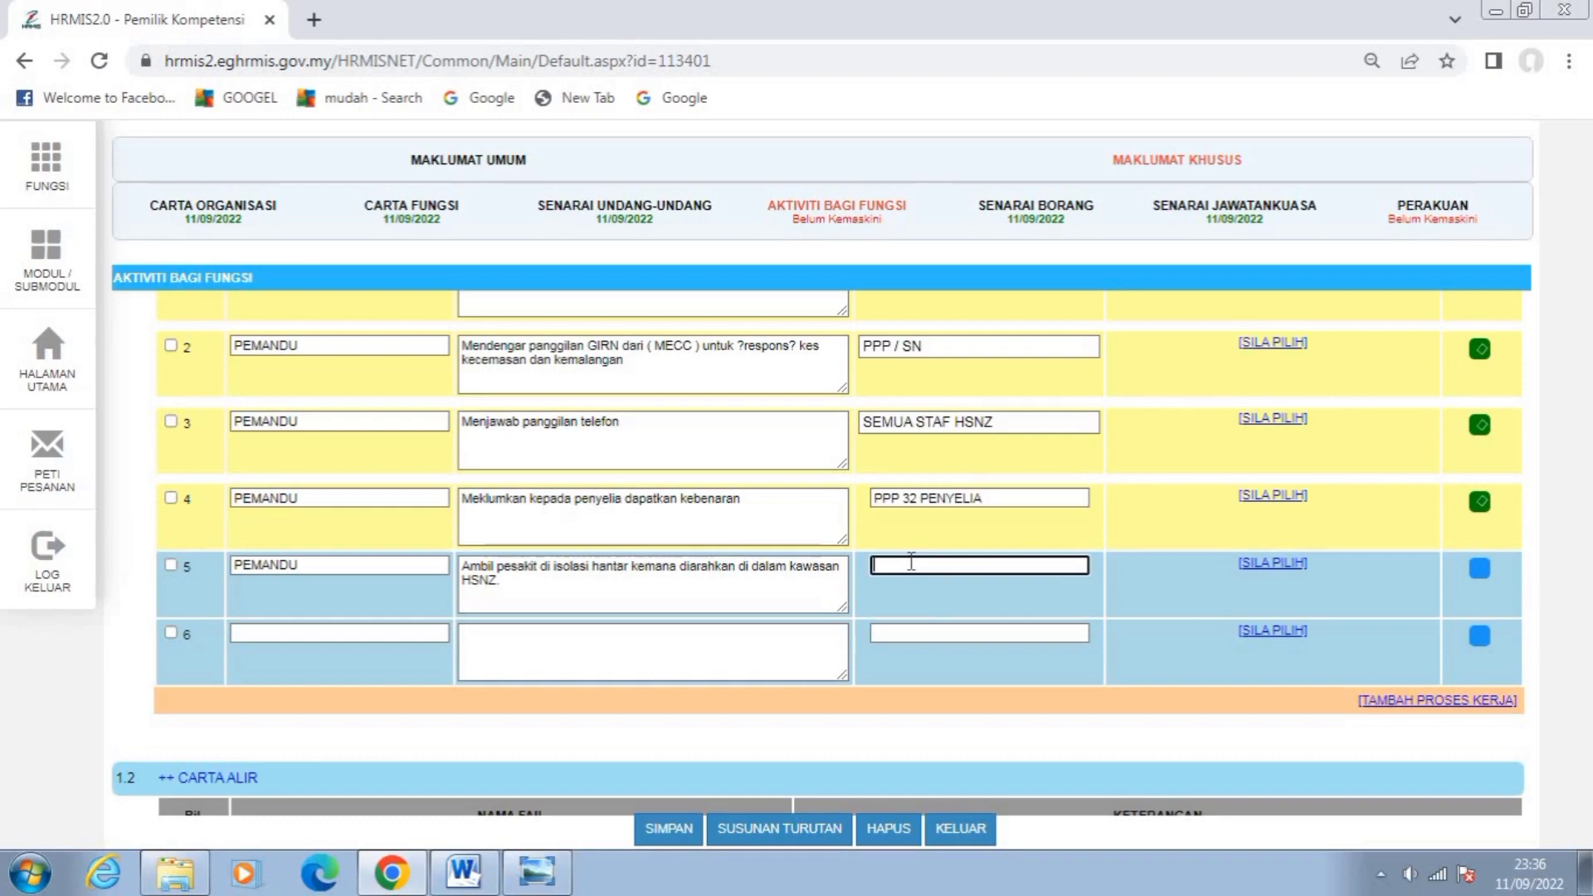
key(ctrl+v)
click(1479, 572)
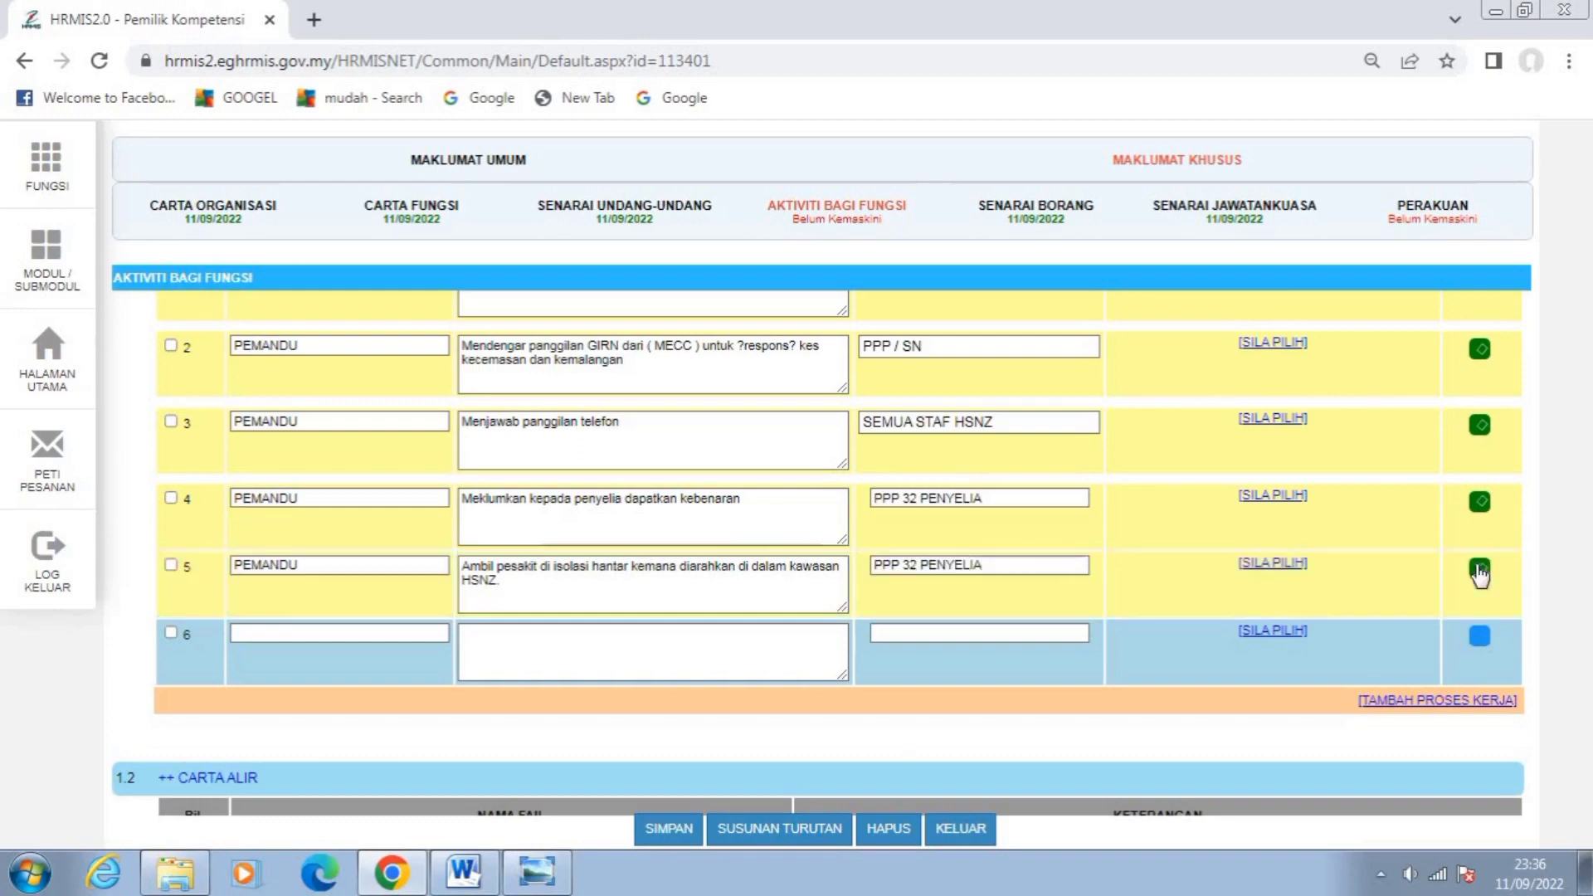
Copy flowchart step 6's text "Mengambil oxigen di stor" from Word into row 6's PROSES KERJA field in Chrome.
click(502, 639)
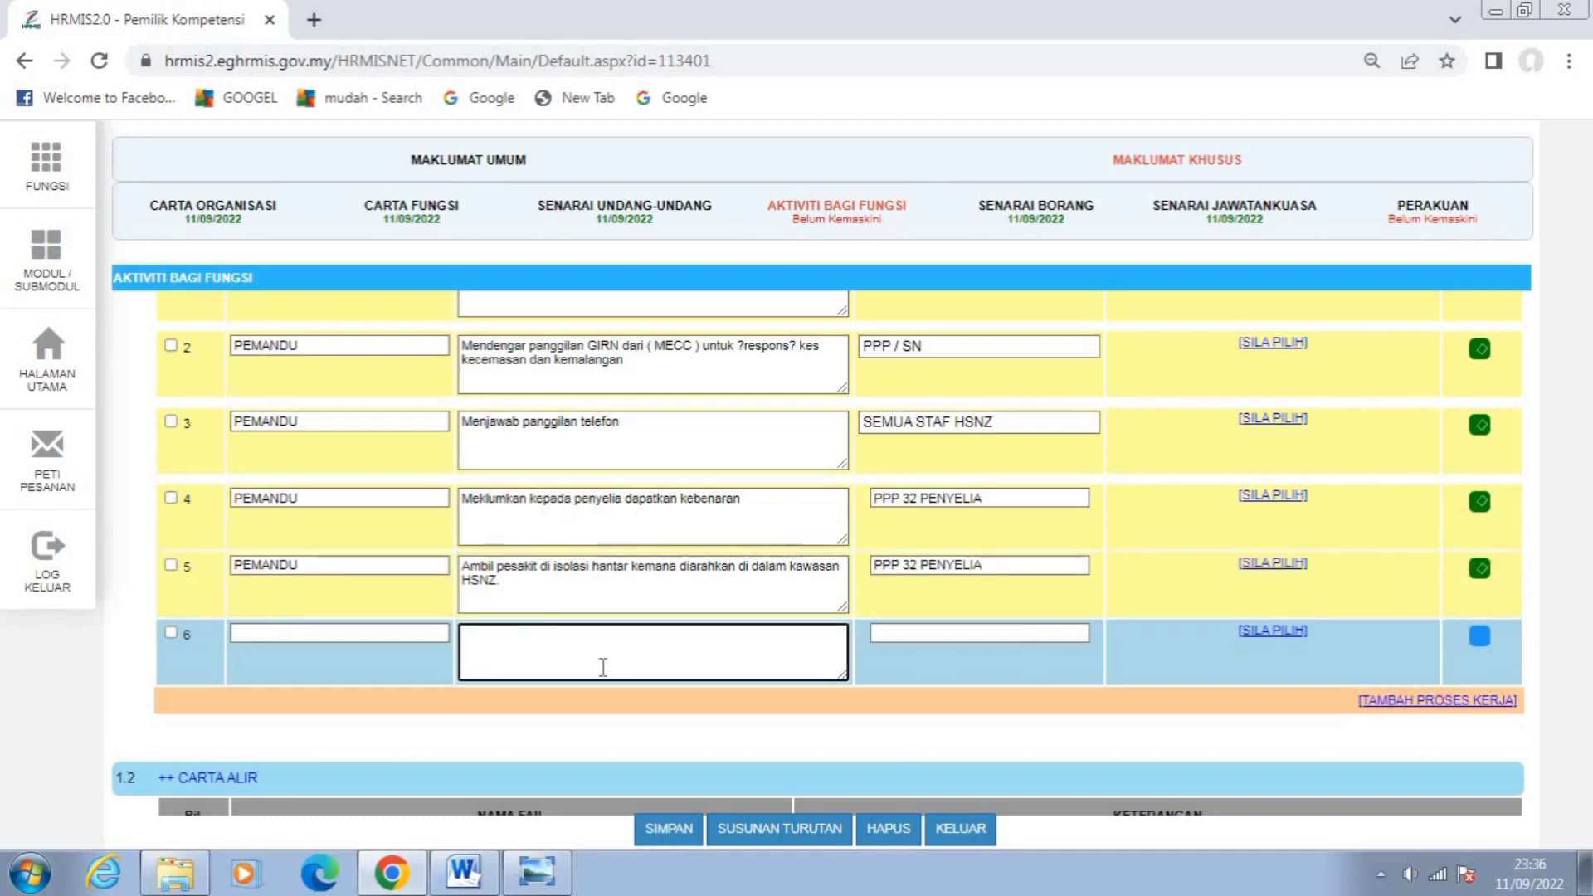
click(464, 871)
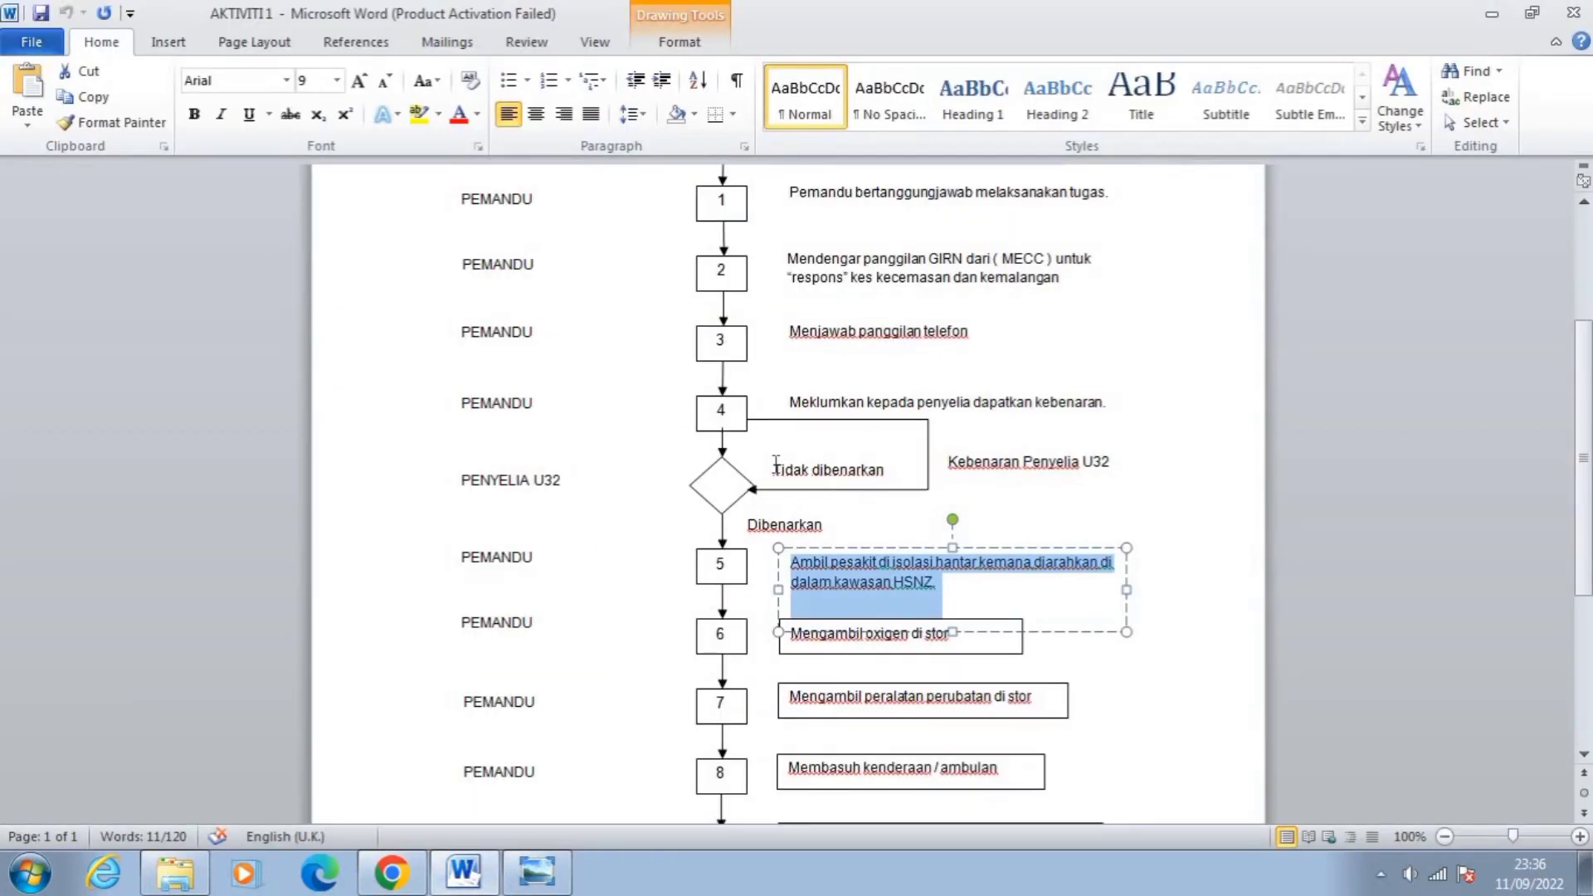
scroll(727, 563, down, 3)
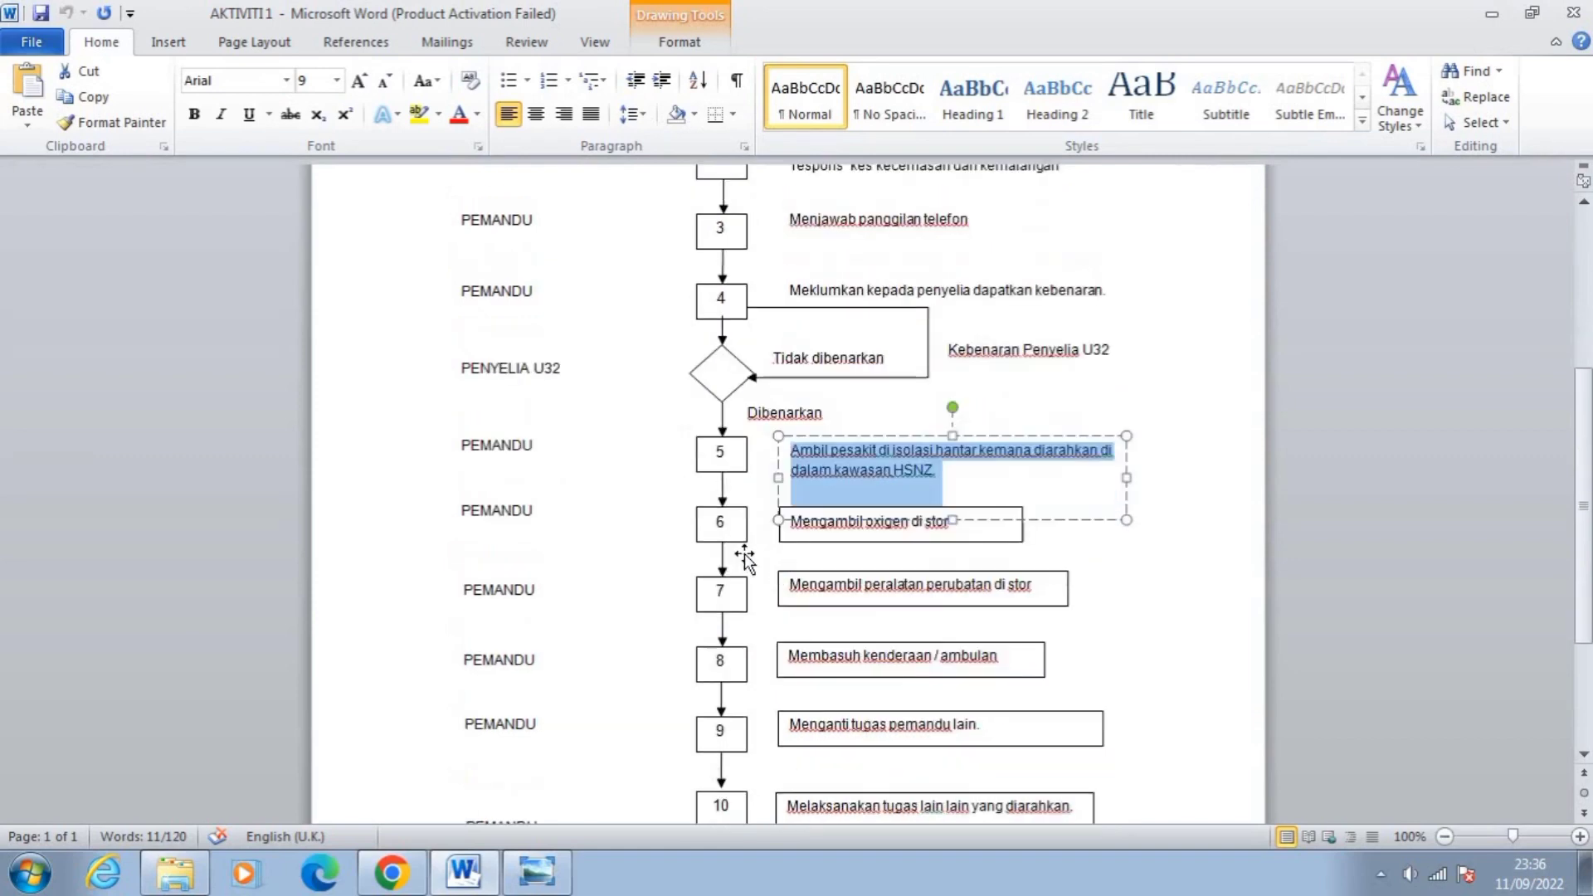
click(848, 522)
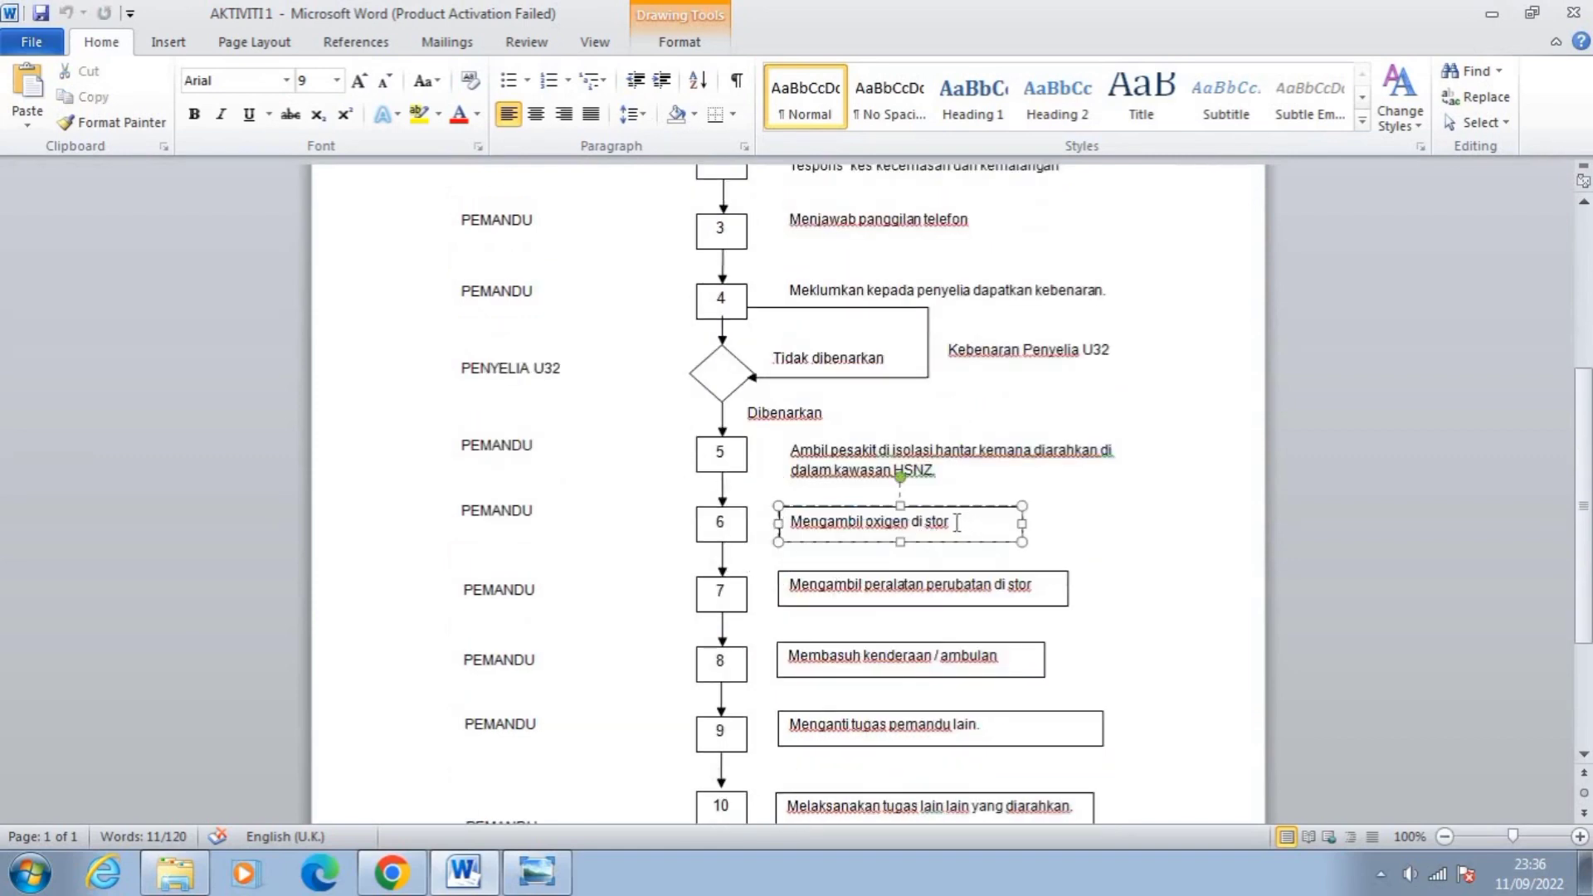
drag(956, 523, 817, 523)
key(ctrl+c)
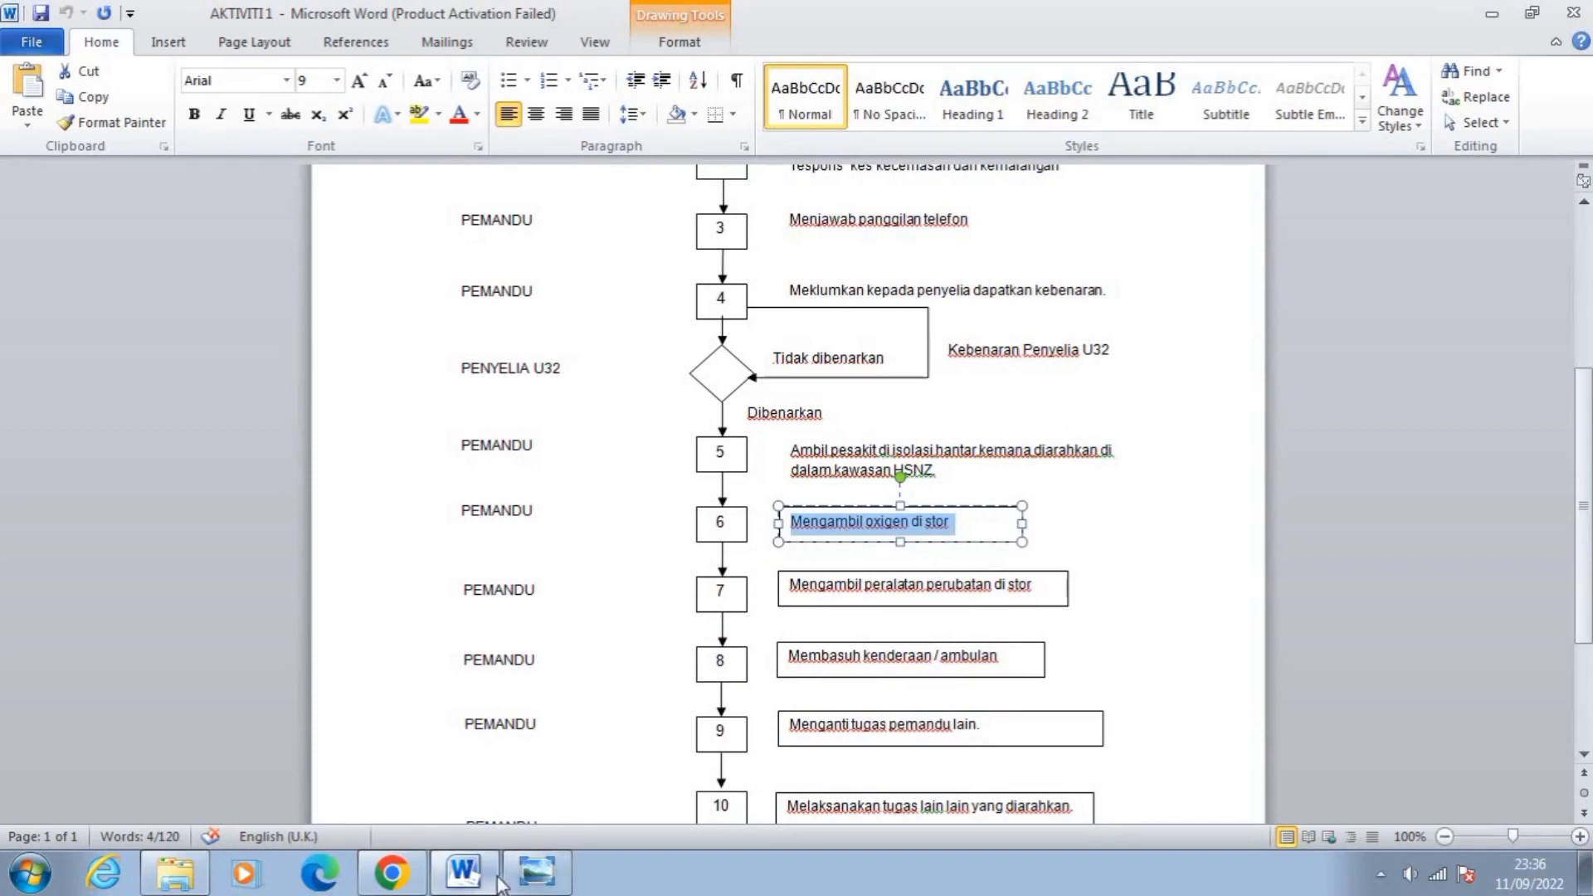
click(392, 871)
click(599, 661)
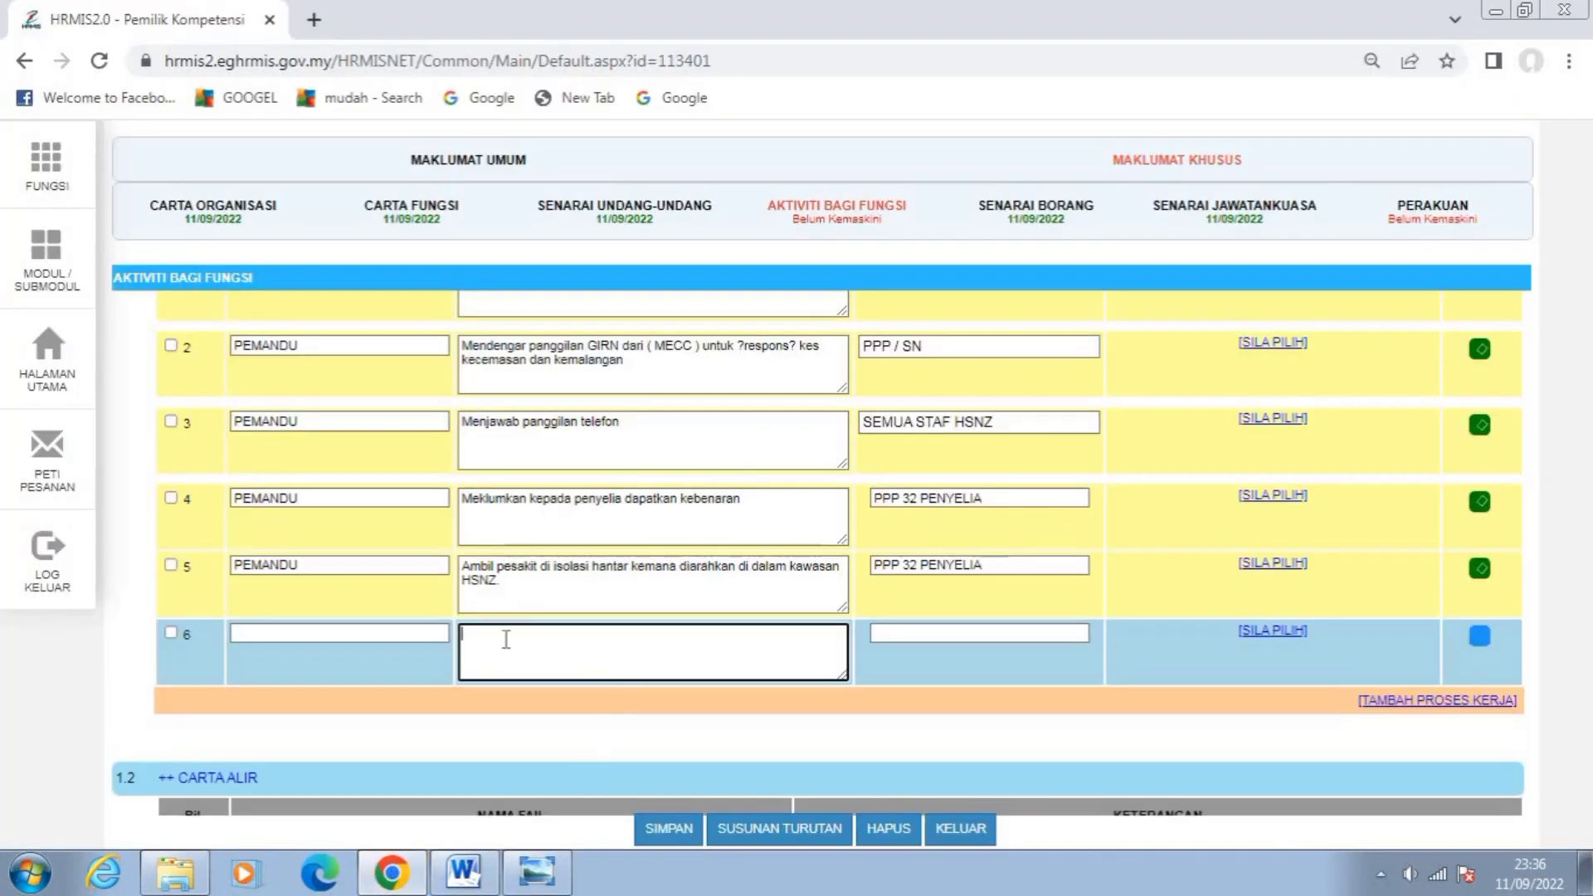
key(ctrl+v)
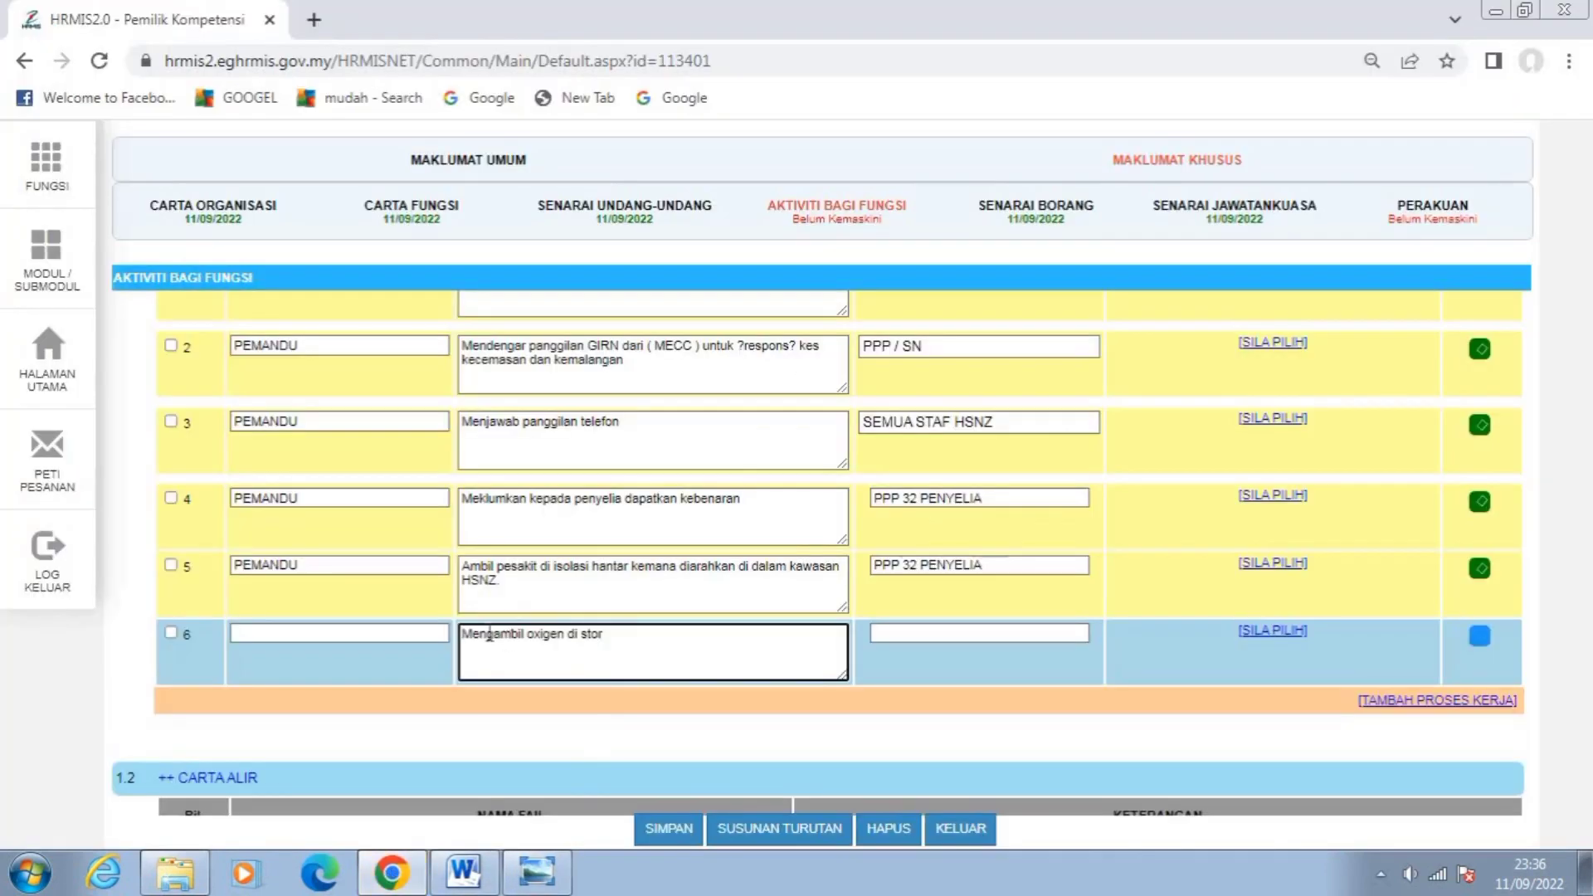
Complete row 6 with TANGGUNGJAWAB PEMANDU and row 5's officer PPP 32 PENYELIA, and mark it under TANDA JIKA BERKAITAN.
click(272, 631)
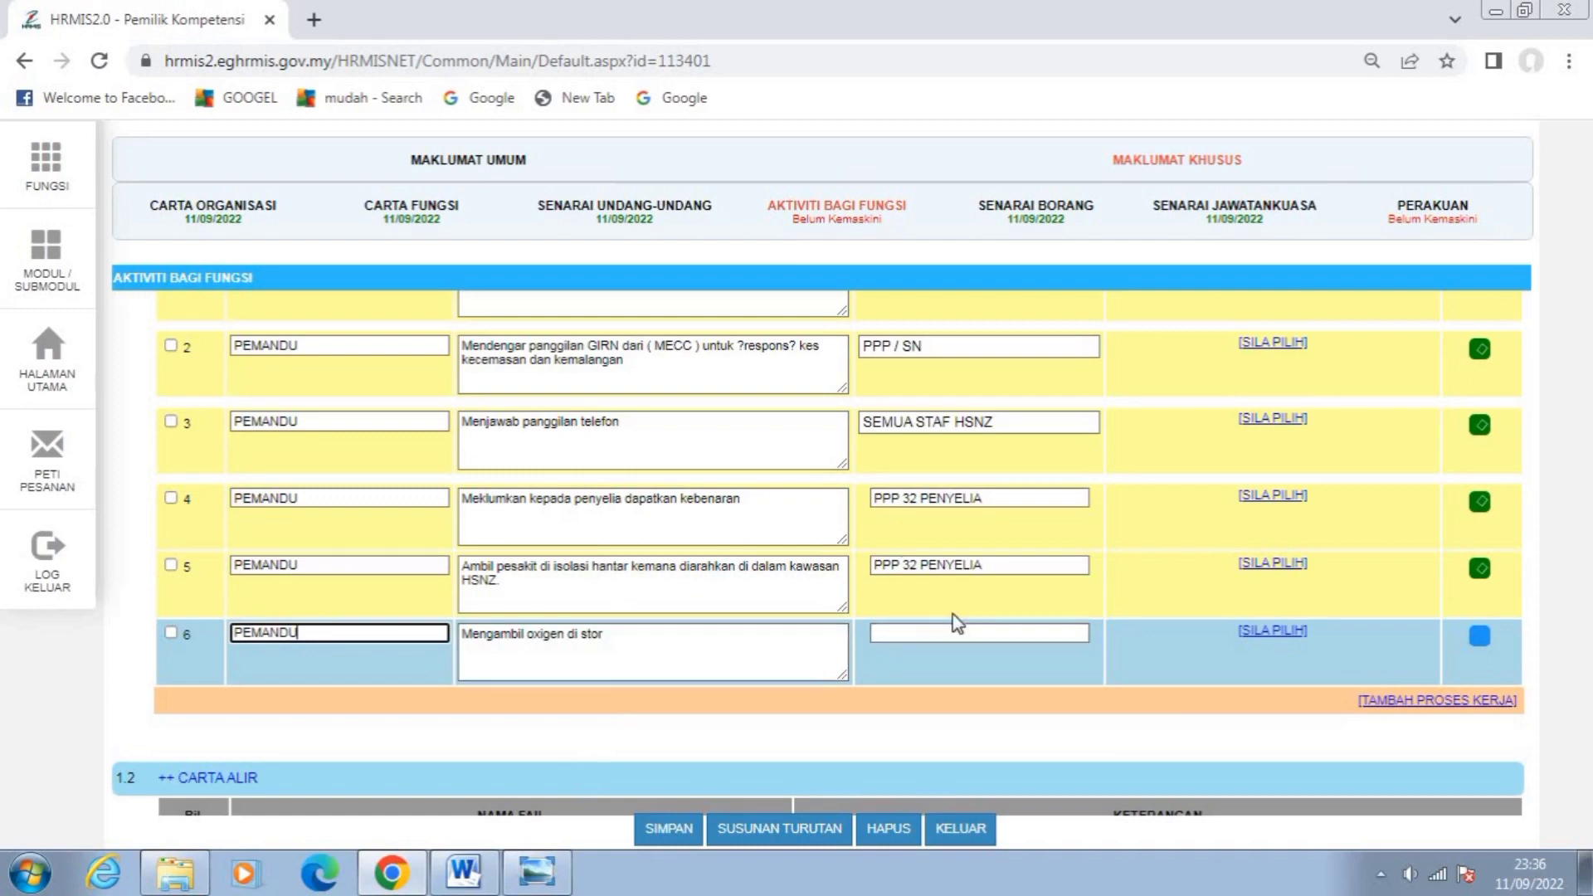
drag(996, 565, 846, 566)
key(ctrl+c)
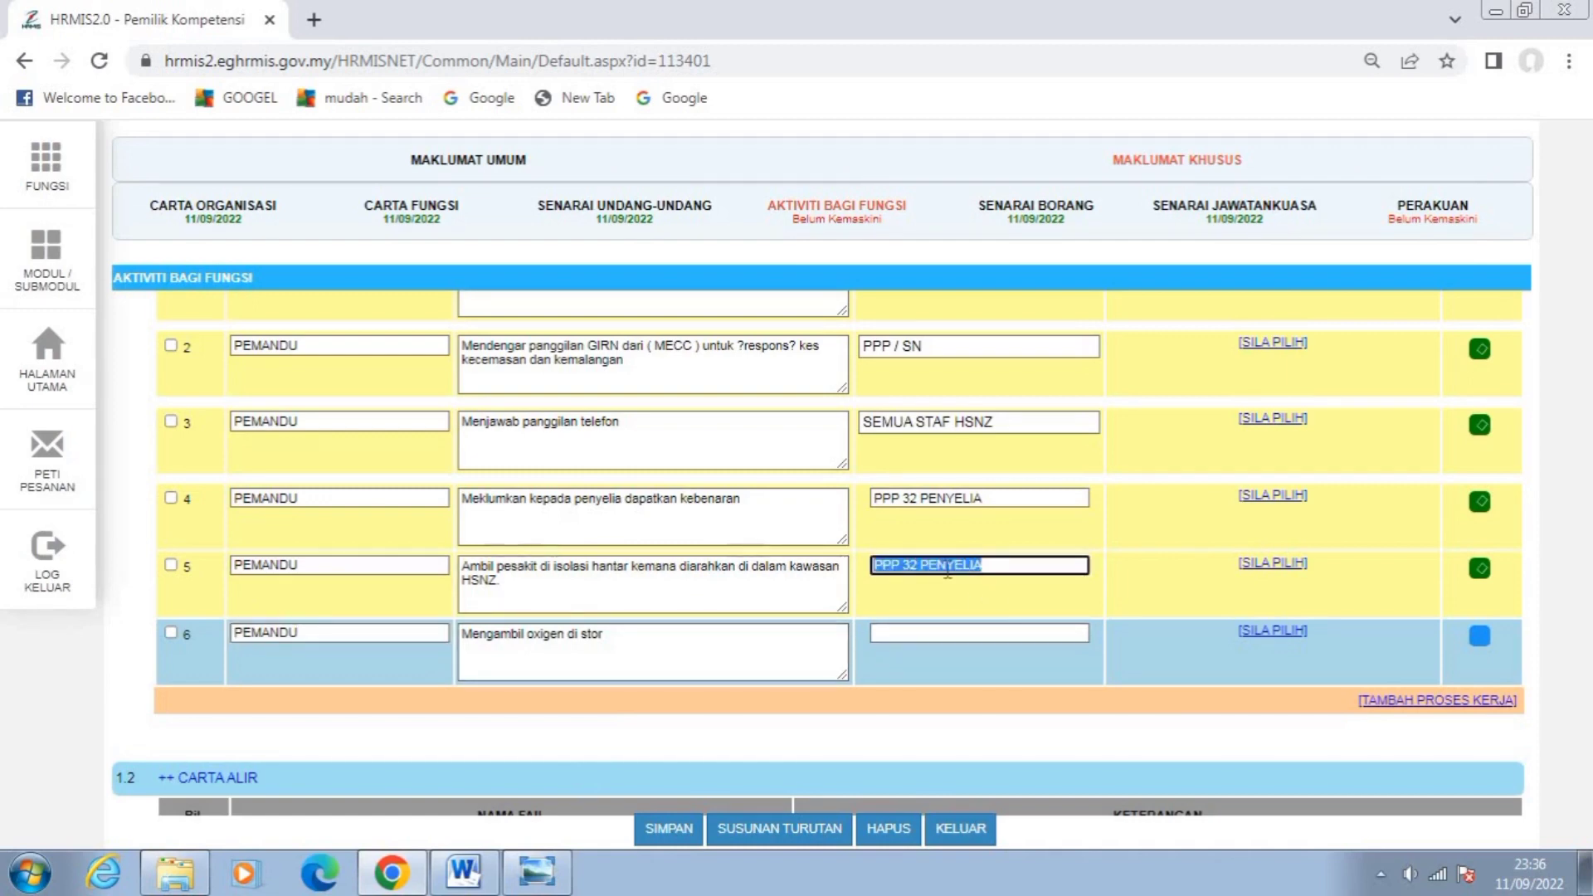
click(913, 623)
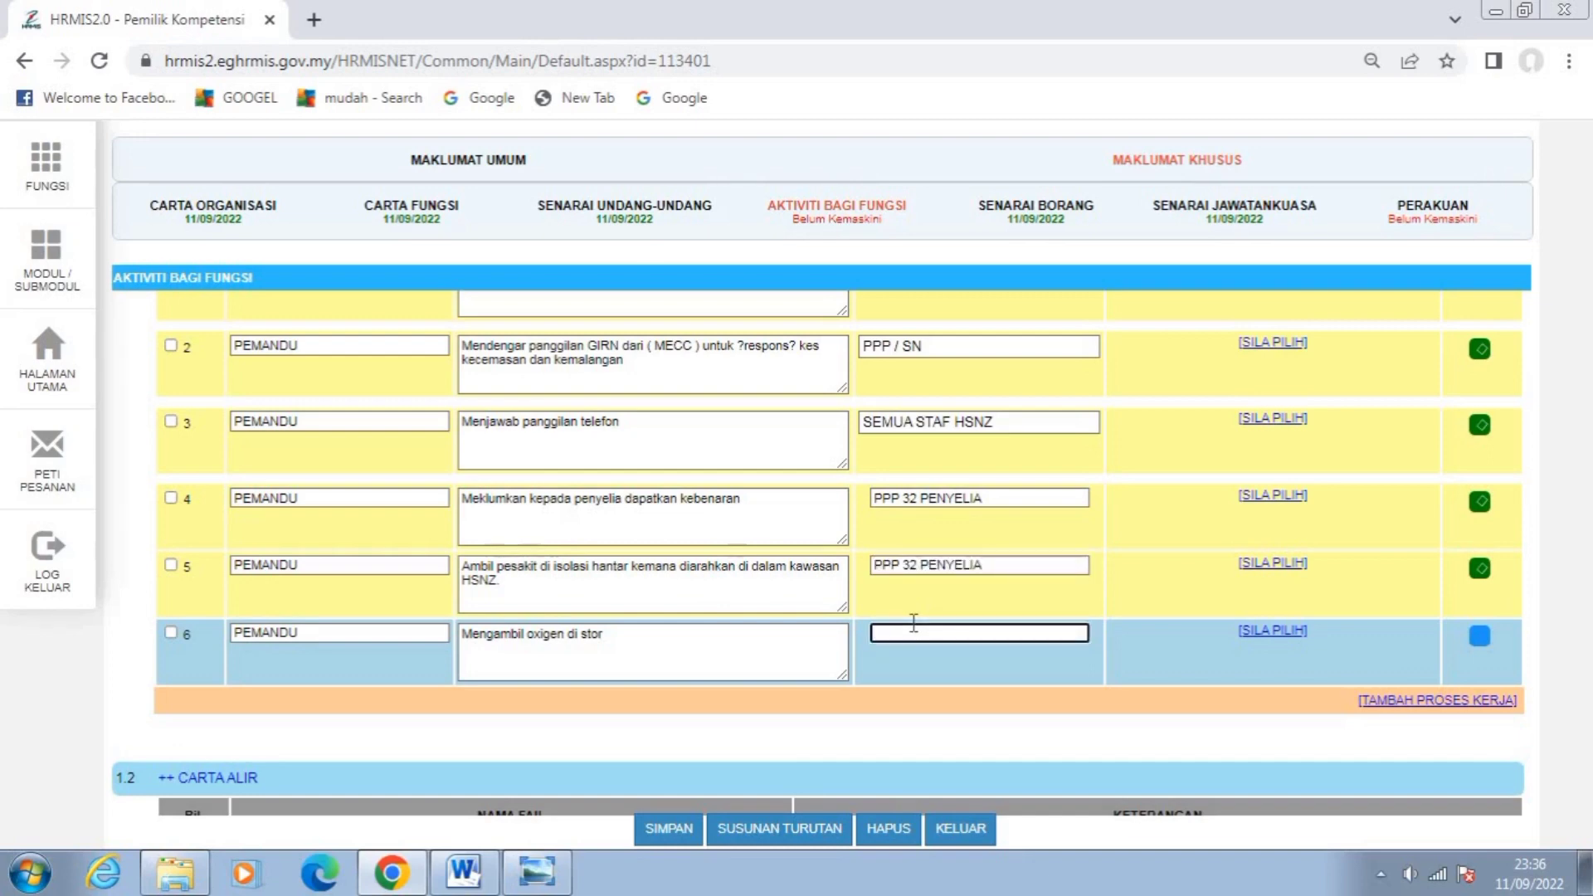
key(ctrl+v)
click(1479, 638)
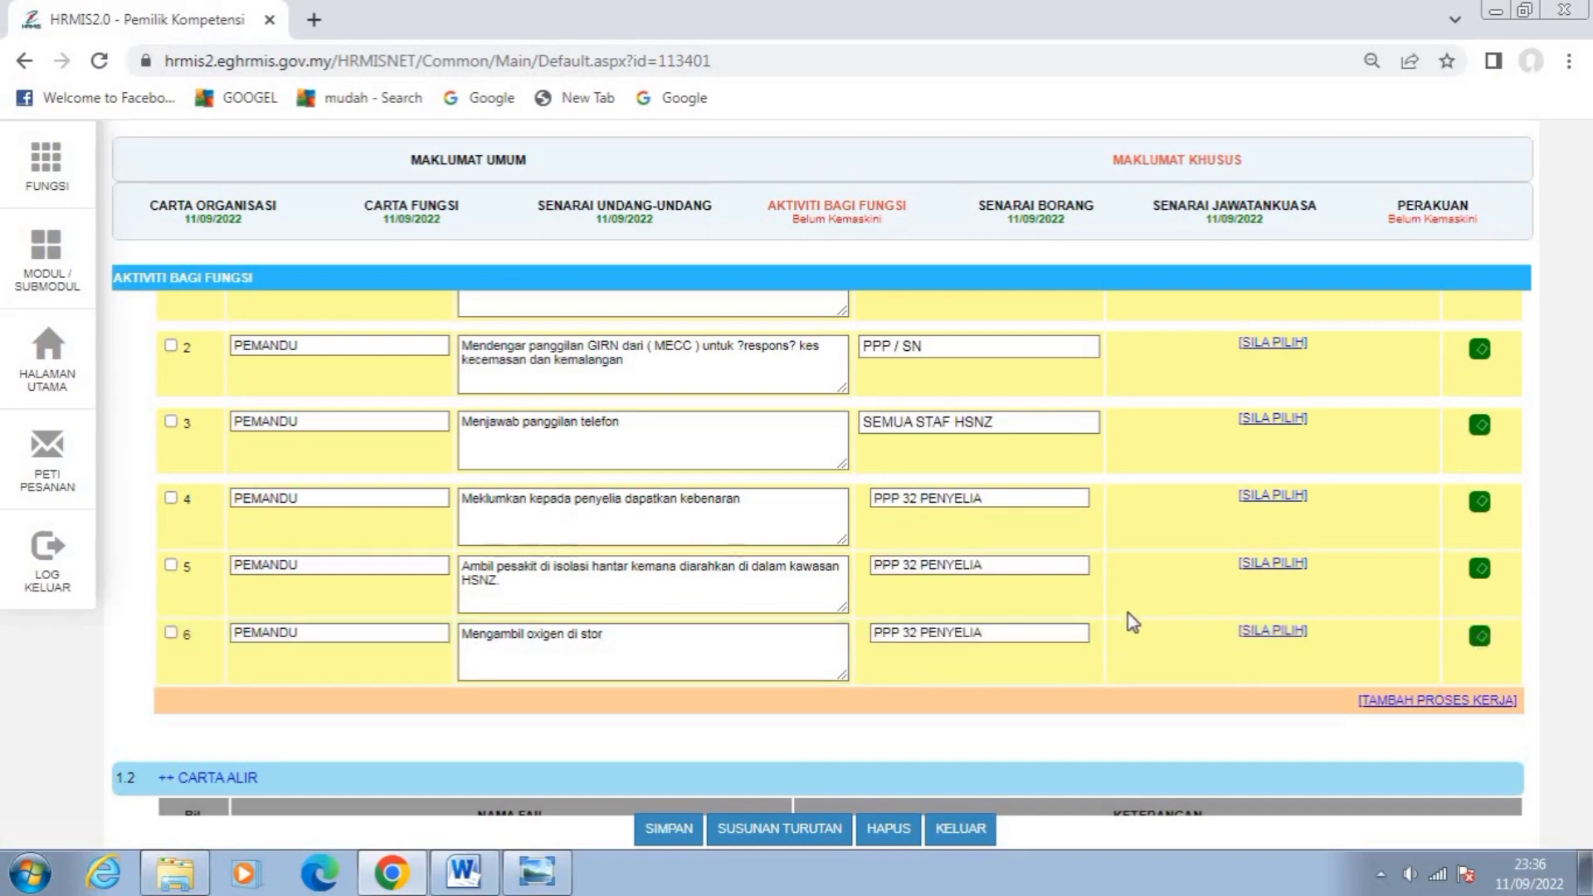
Review the six completed PROSES KERJA rows and save the activity.
scroll(1128, 622, down, 2)
scroll(1120, 604, up, 5)
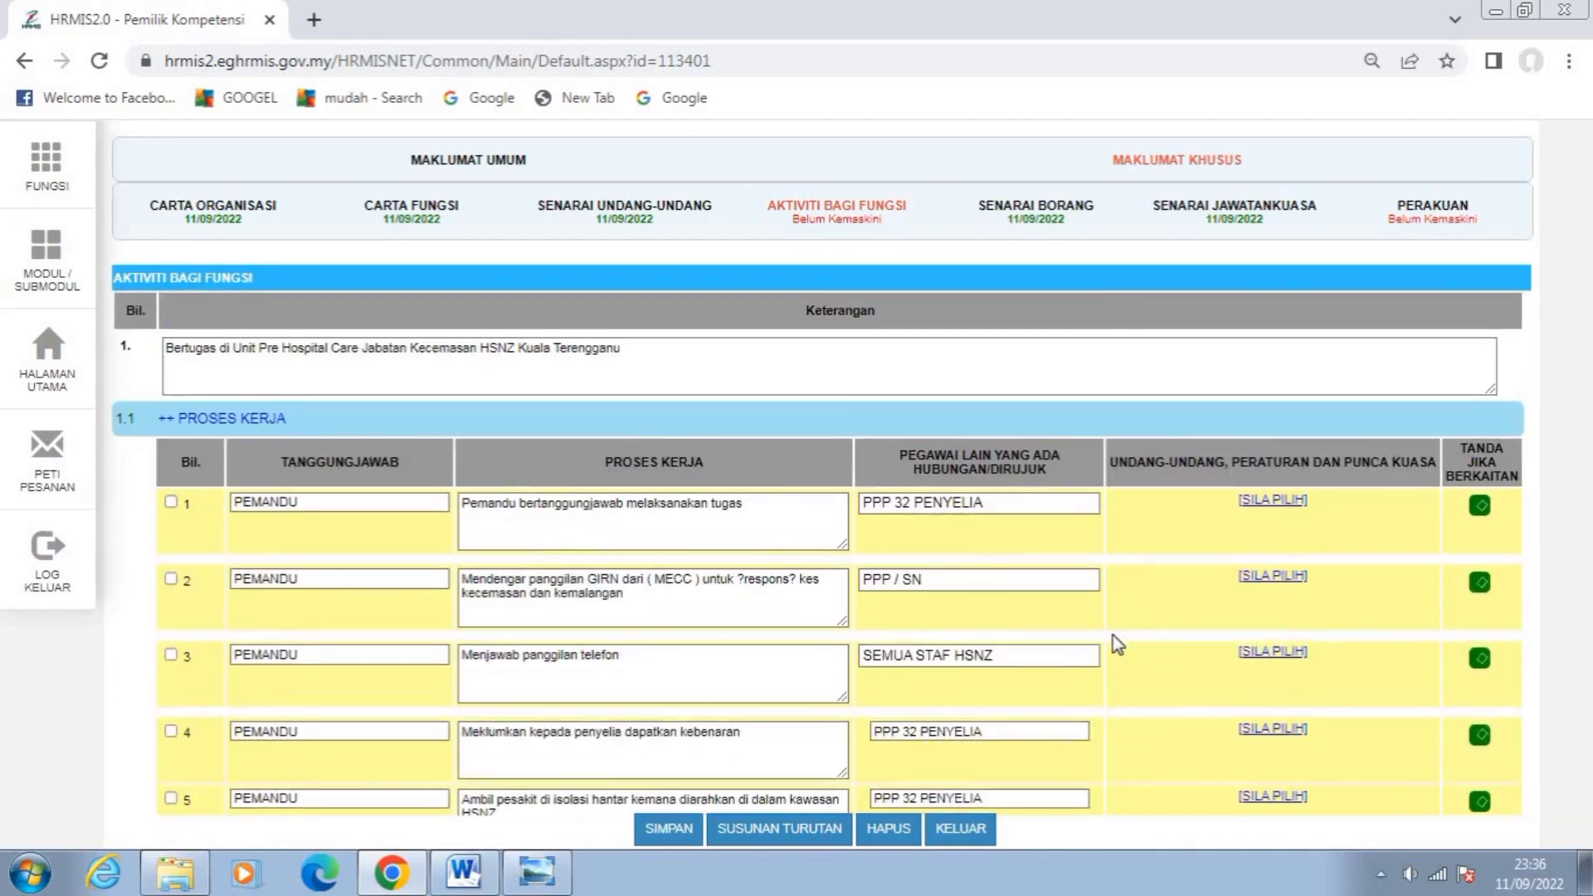
scroll(1112, 634, down, 4)
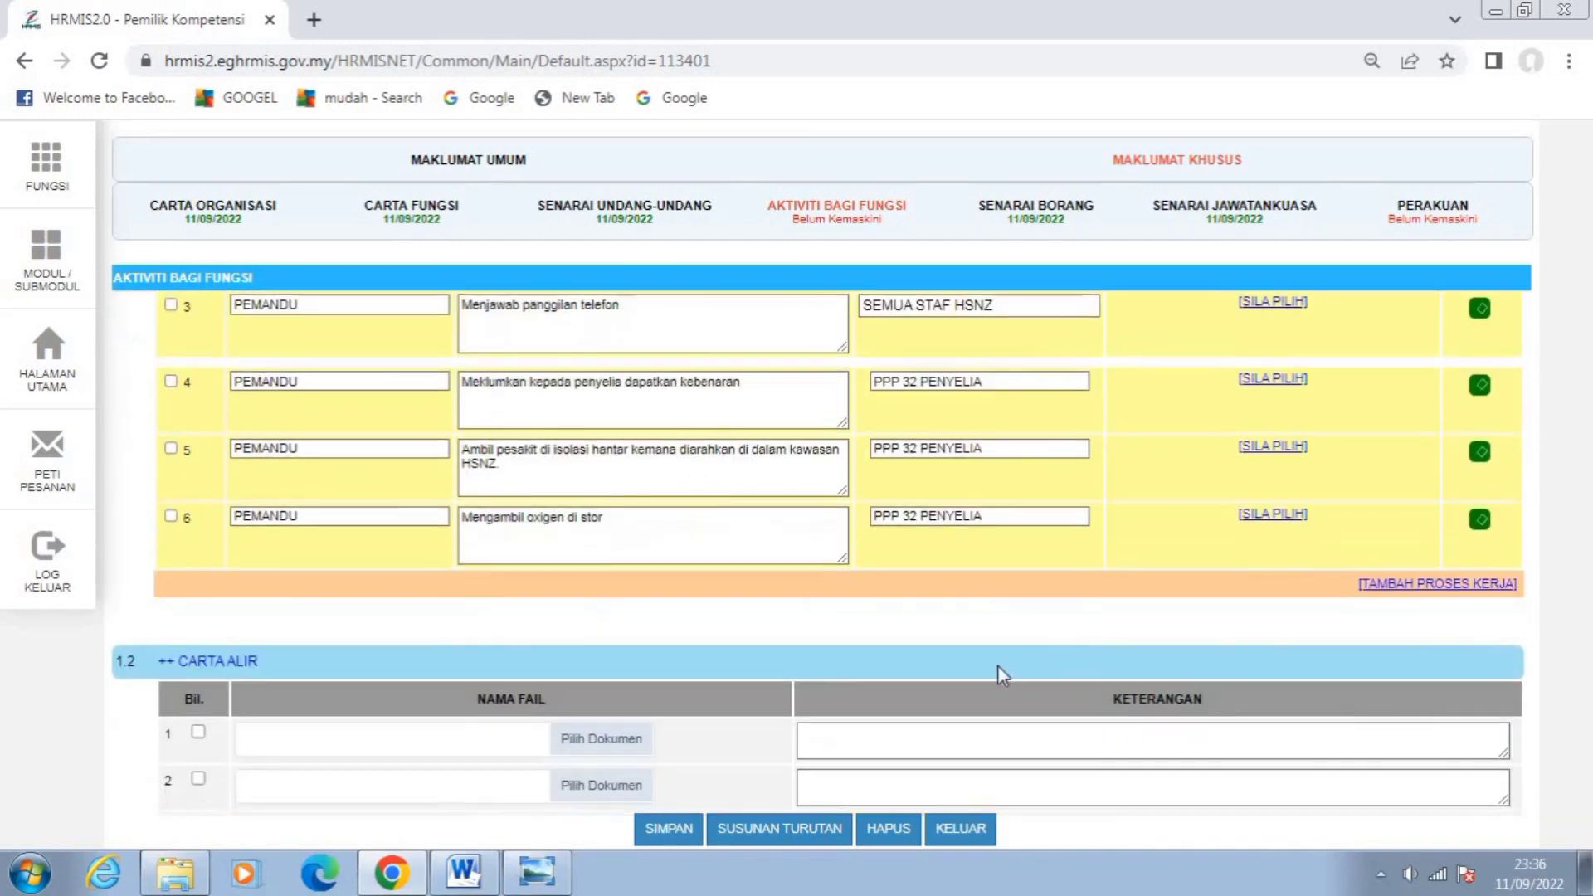
click(670, 829)
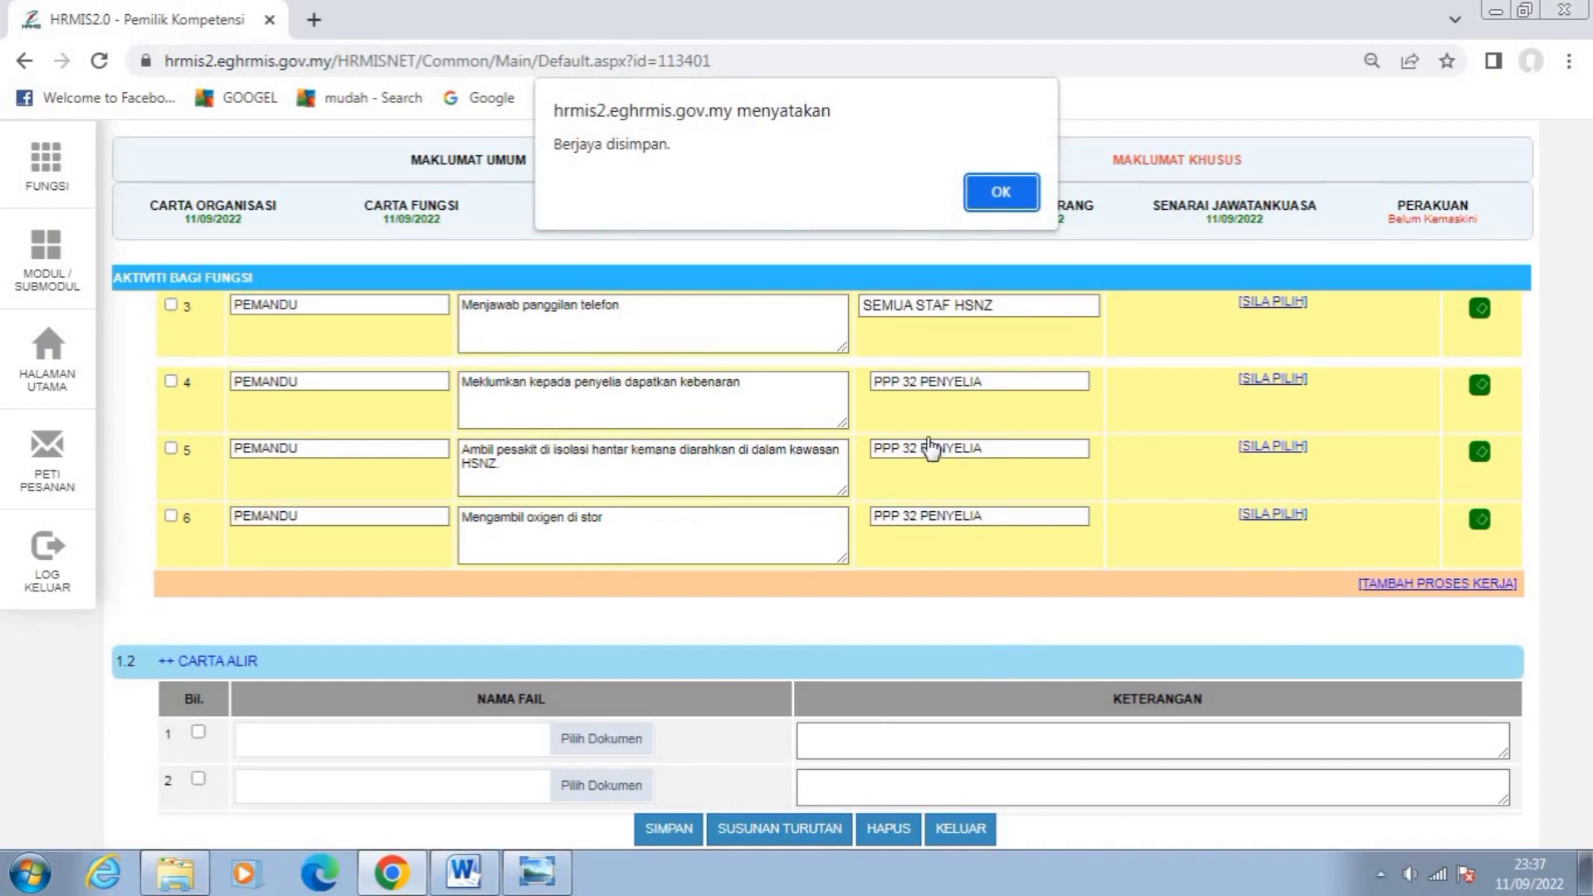
click(1002, 191)
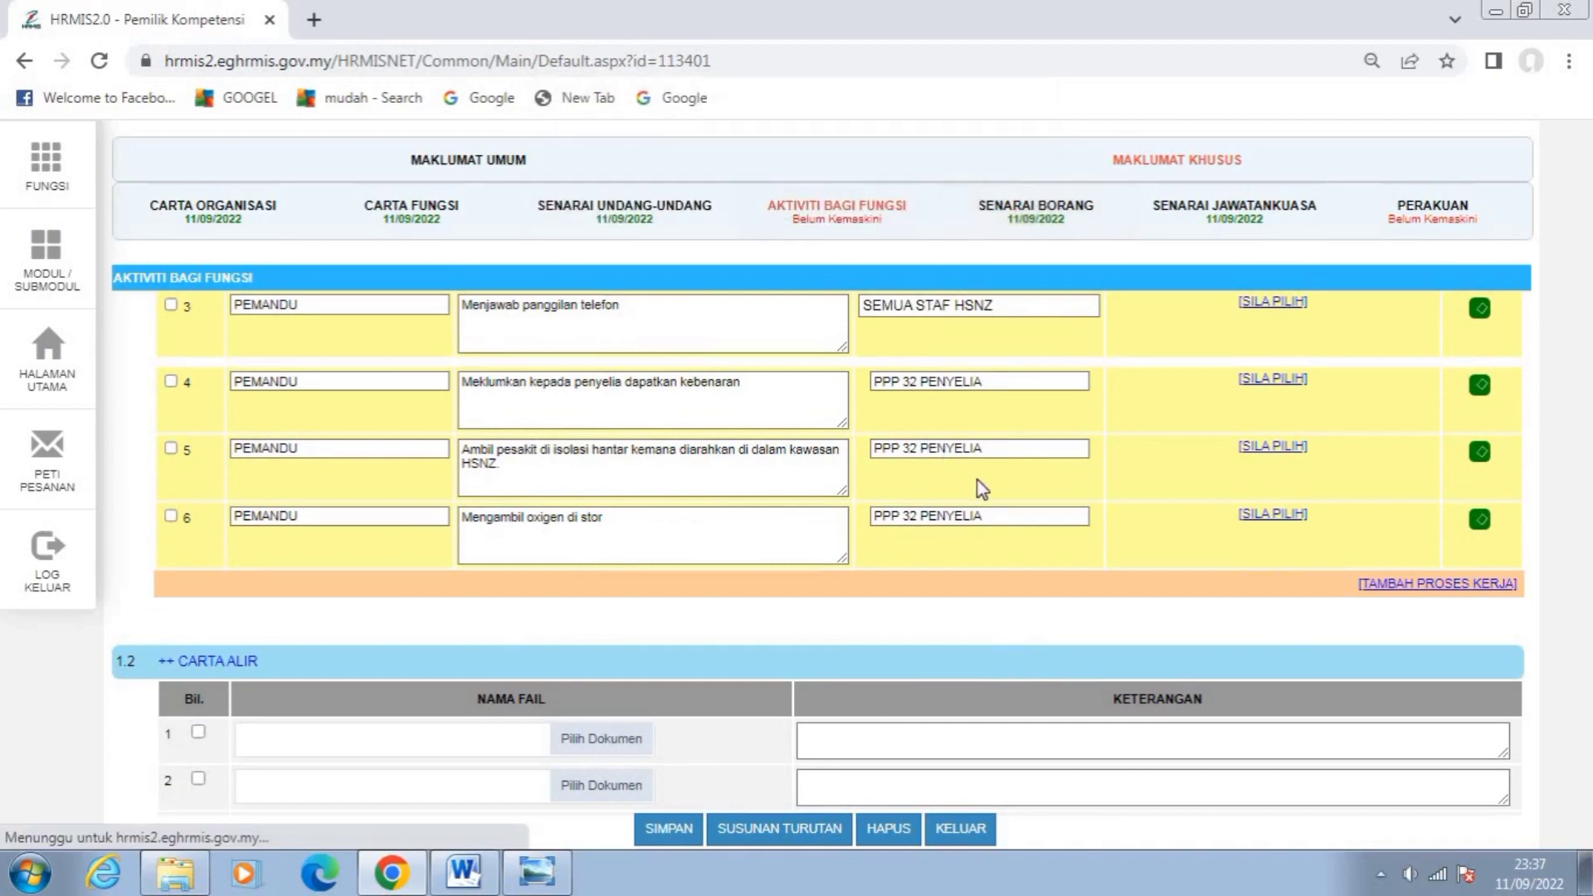
Add blank rows 7 to 9 to the PROSES KERJA table.
scroll(1040, 508, down, 4)
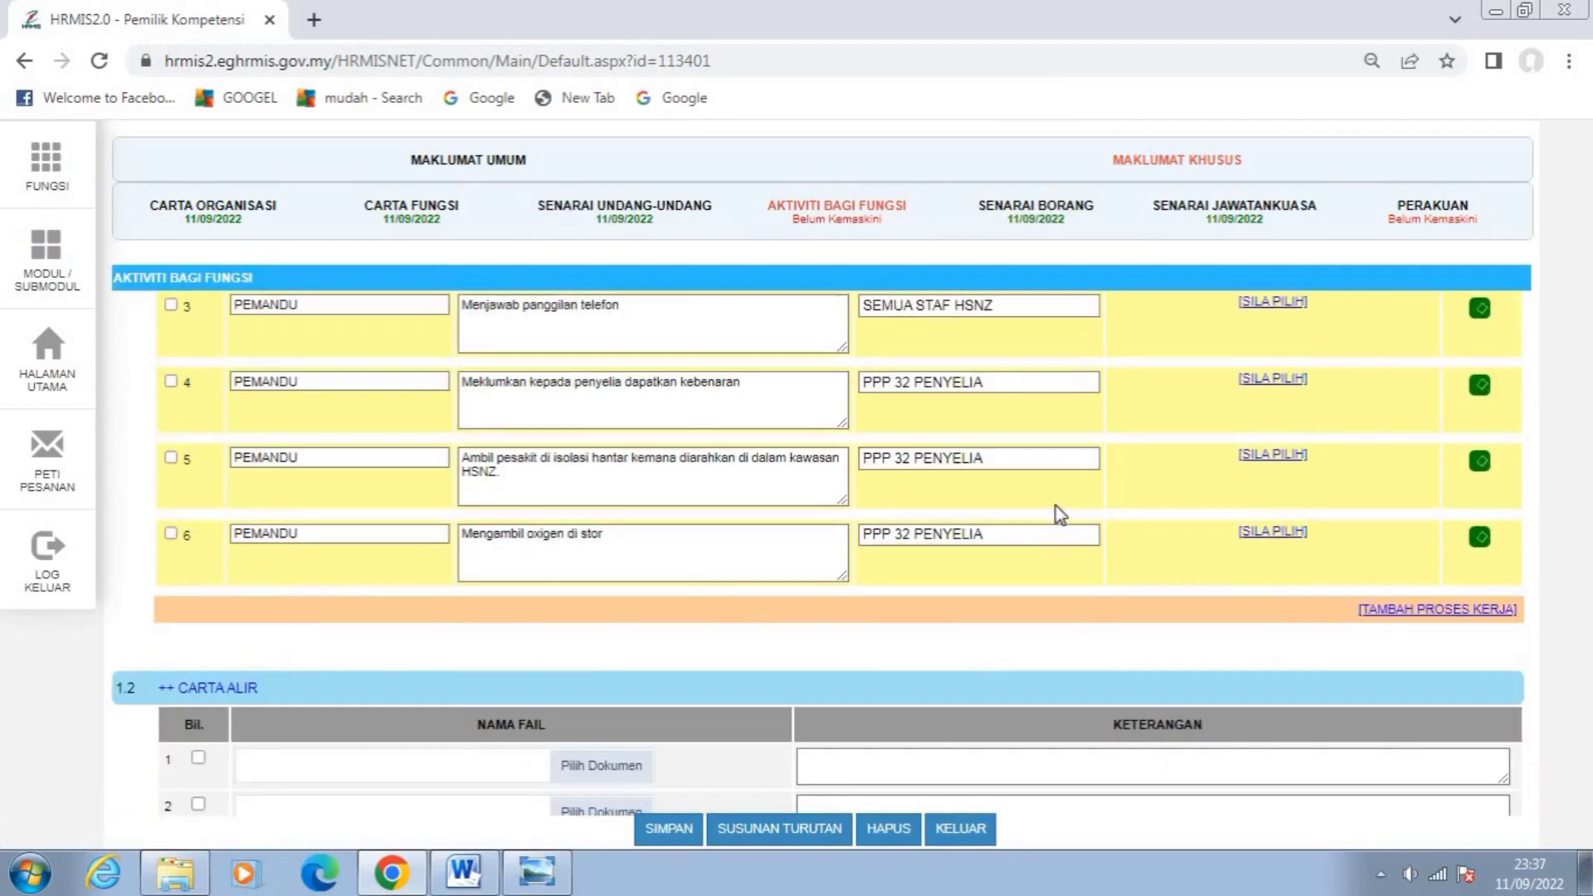
click(1420, 613)
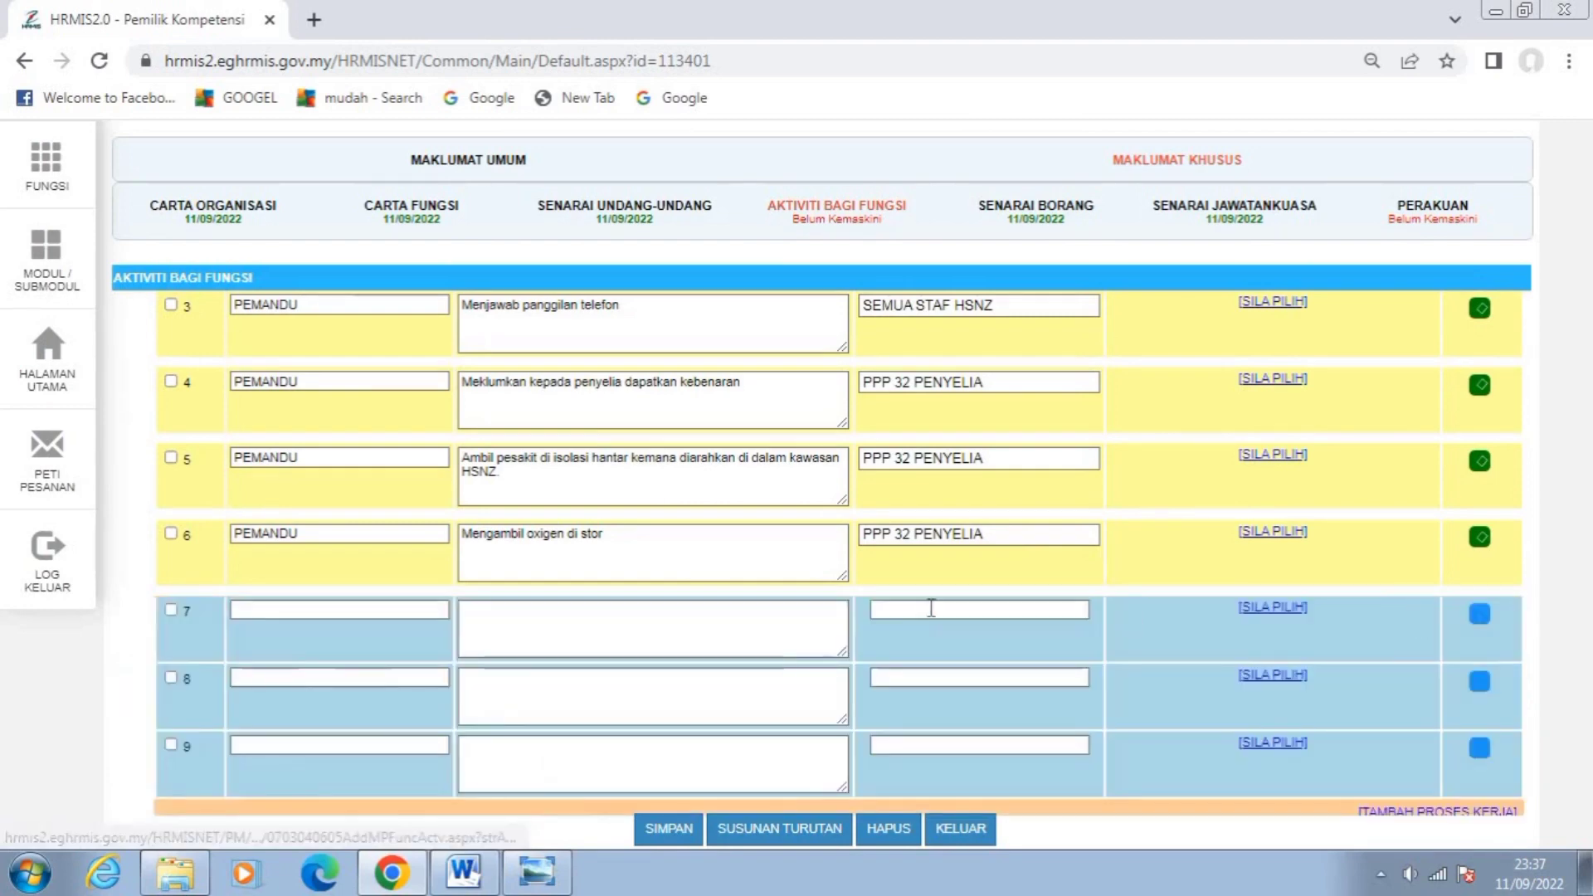
scroll(777, 544, down, 3)
scroll(757, 544, up, 1)
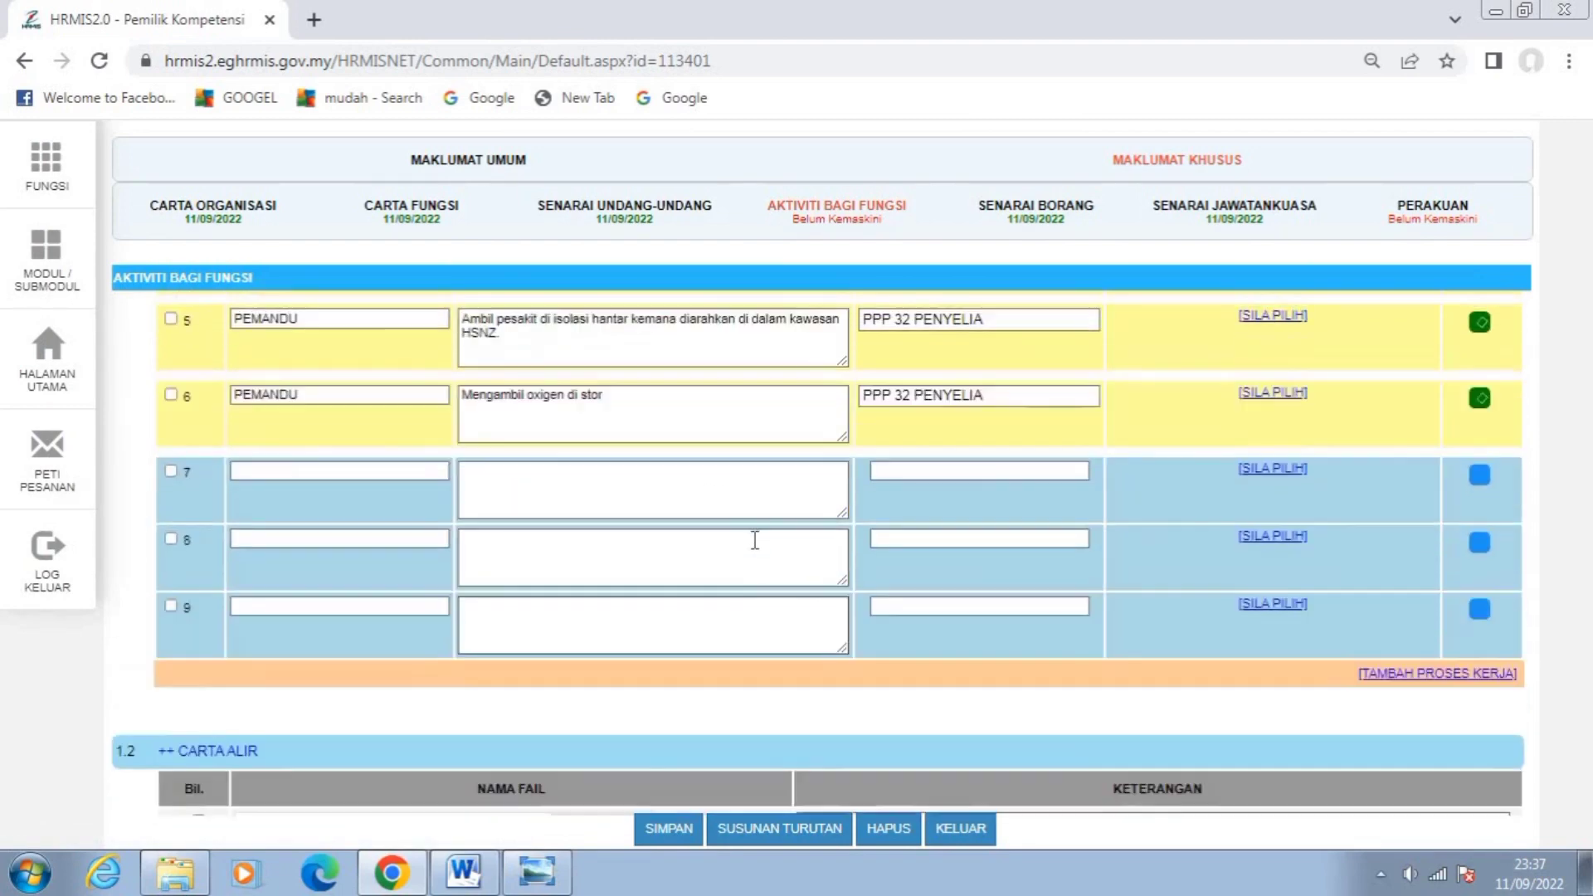
Copy flowchart step 7's text "Mengambil peralatan perubatan di stor" from Word into row 7's PROSES KERJA field in Chrome.
click(478, 505)
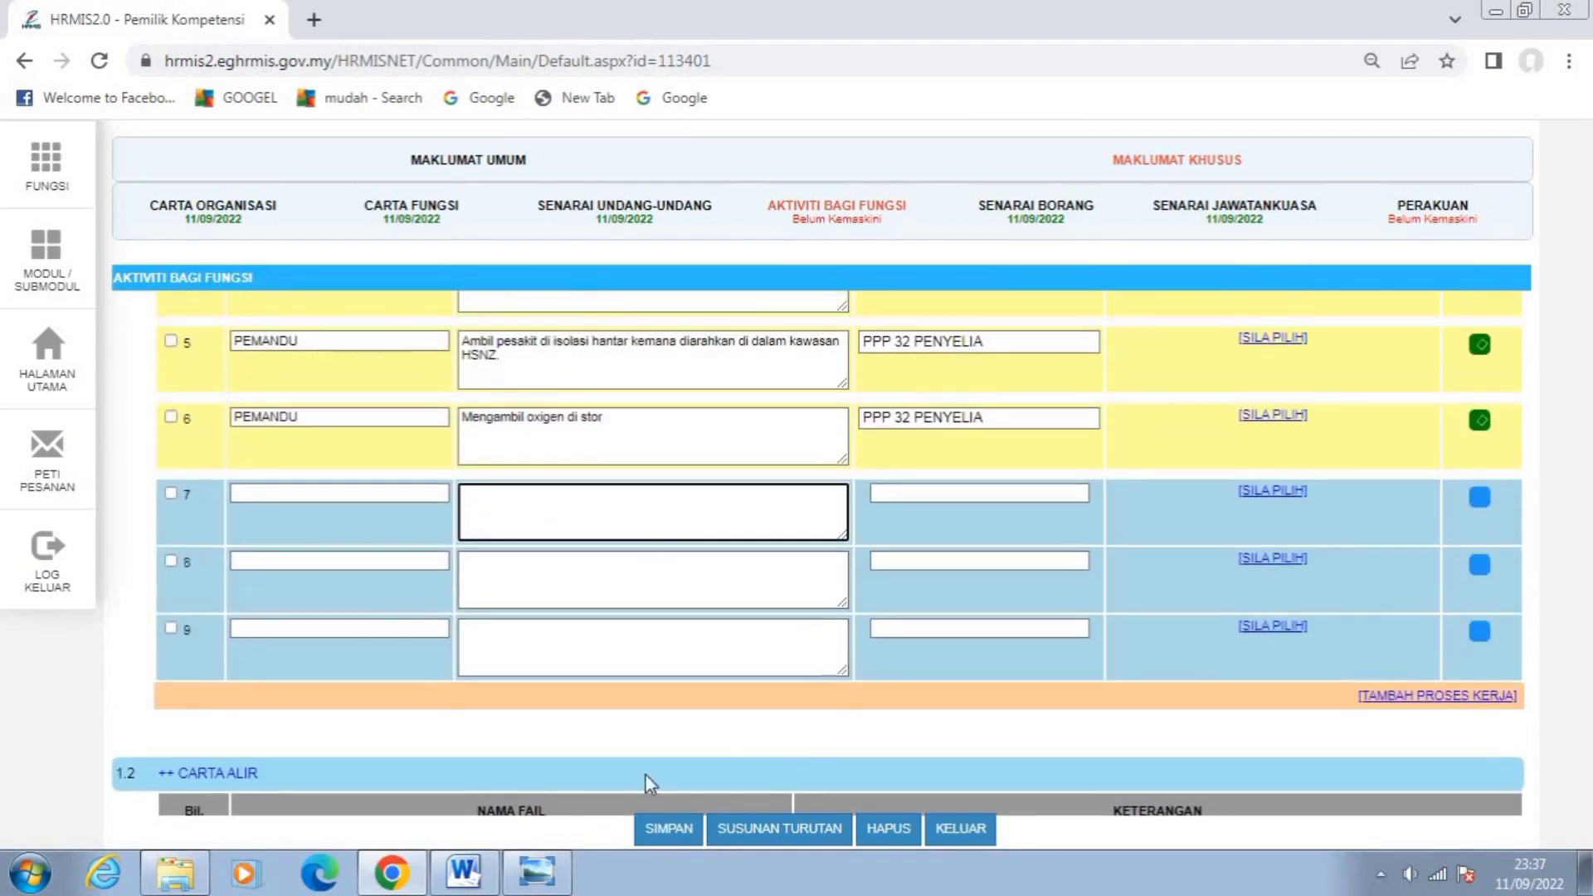
key(alt+Tab)
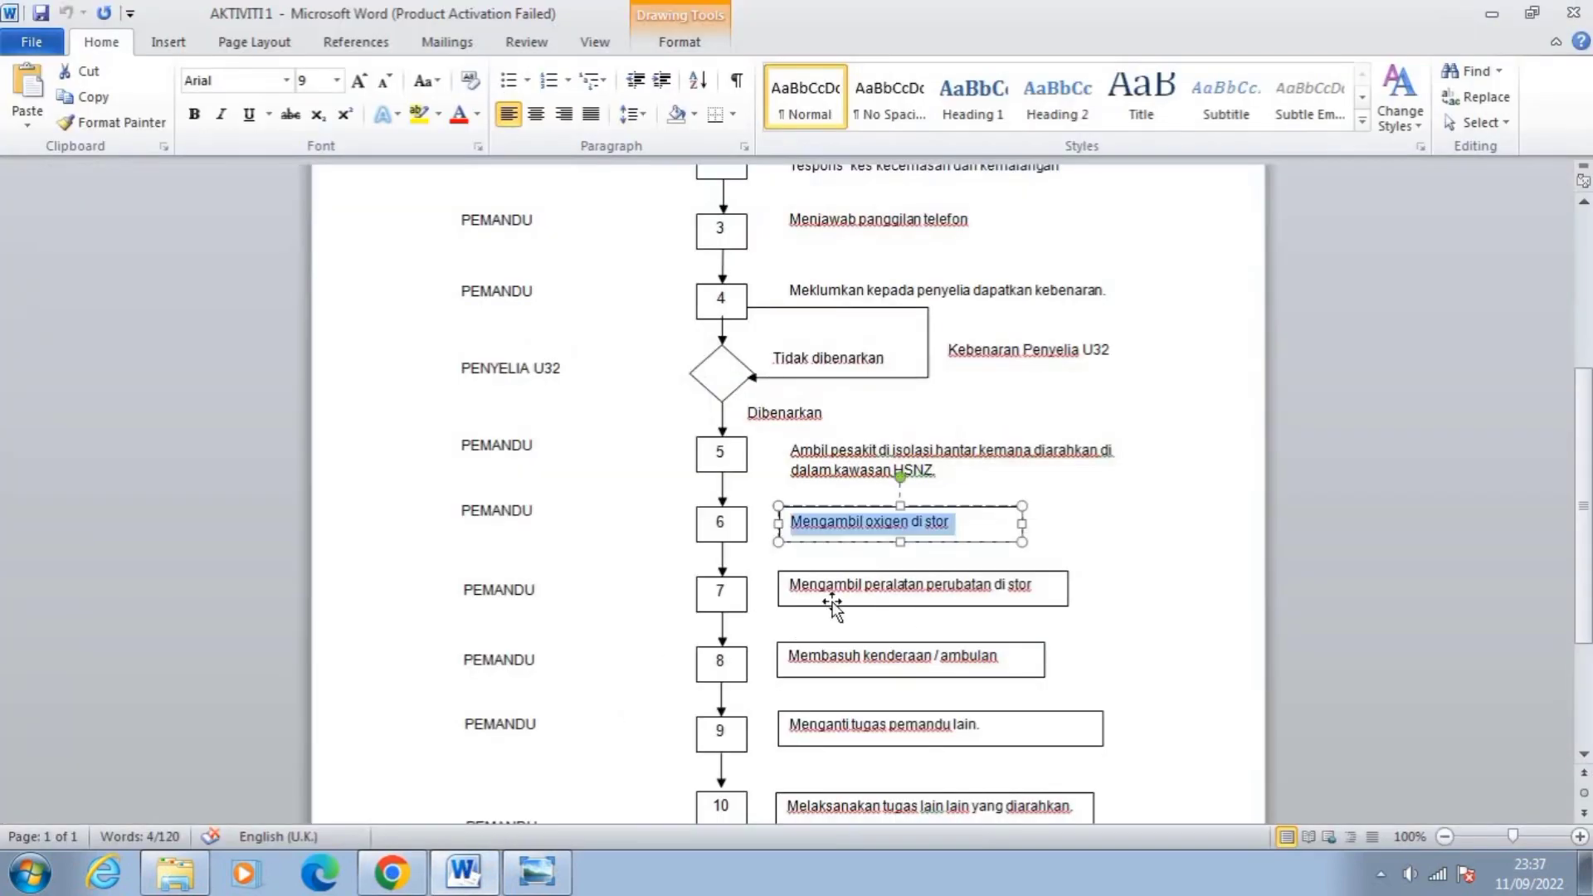
drag(788, 583, 1041, 589)
key(ctrl+c)
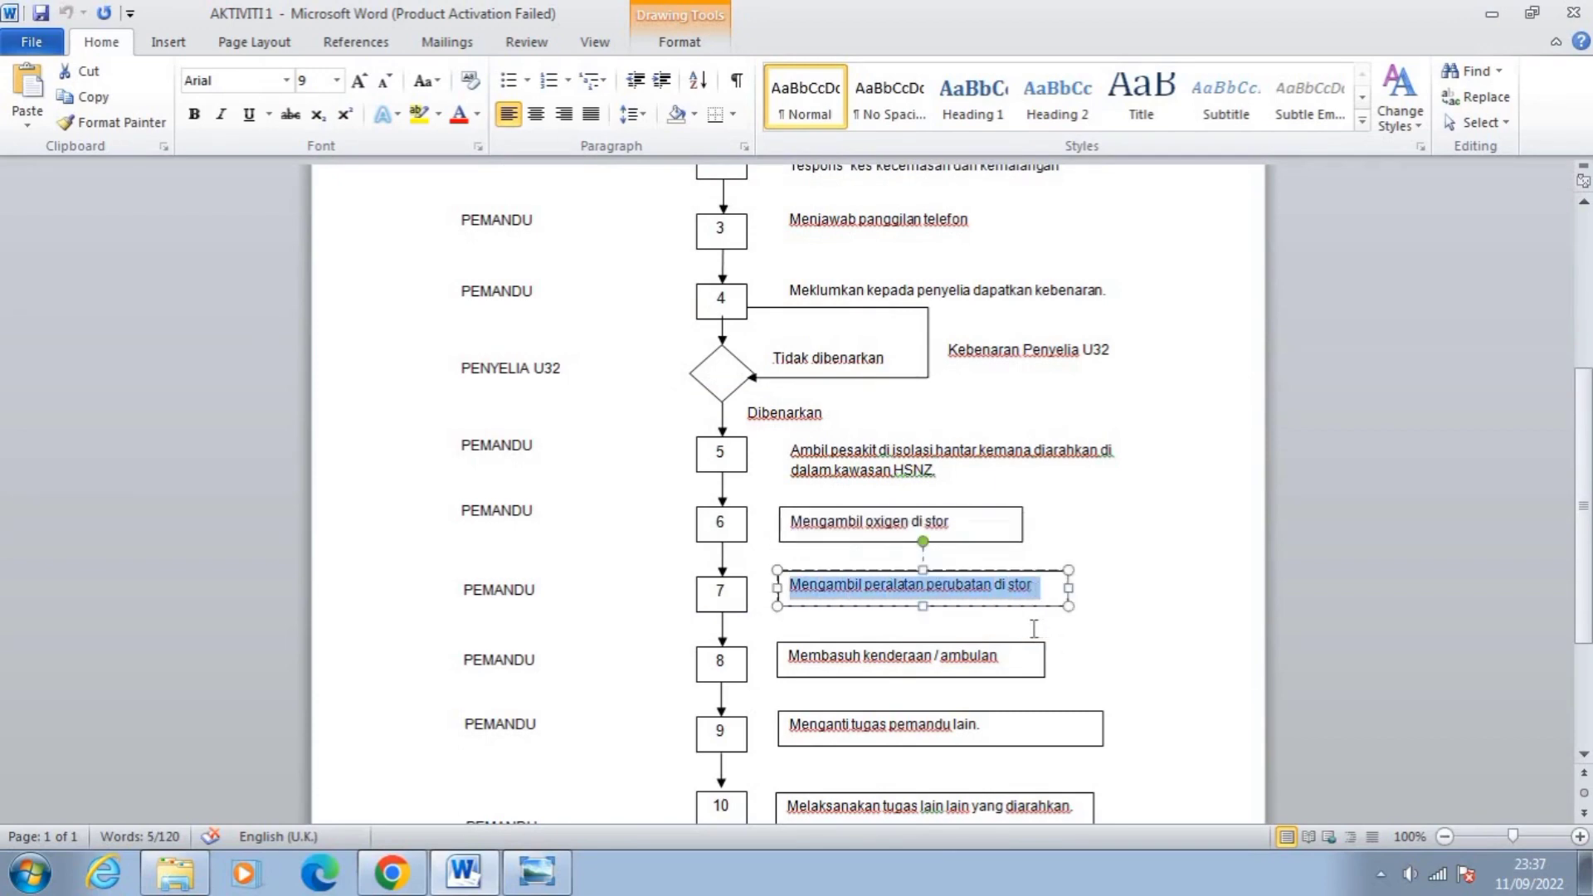
click(392, 871)
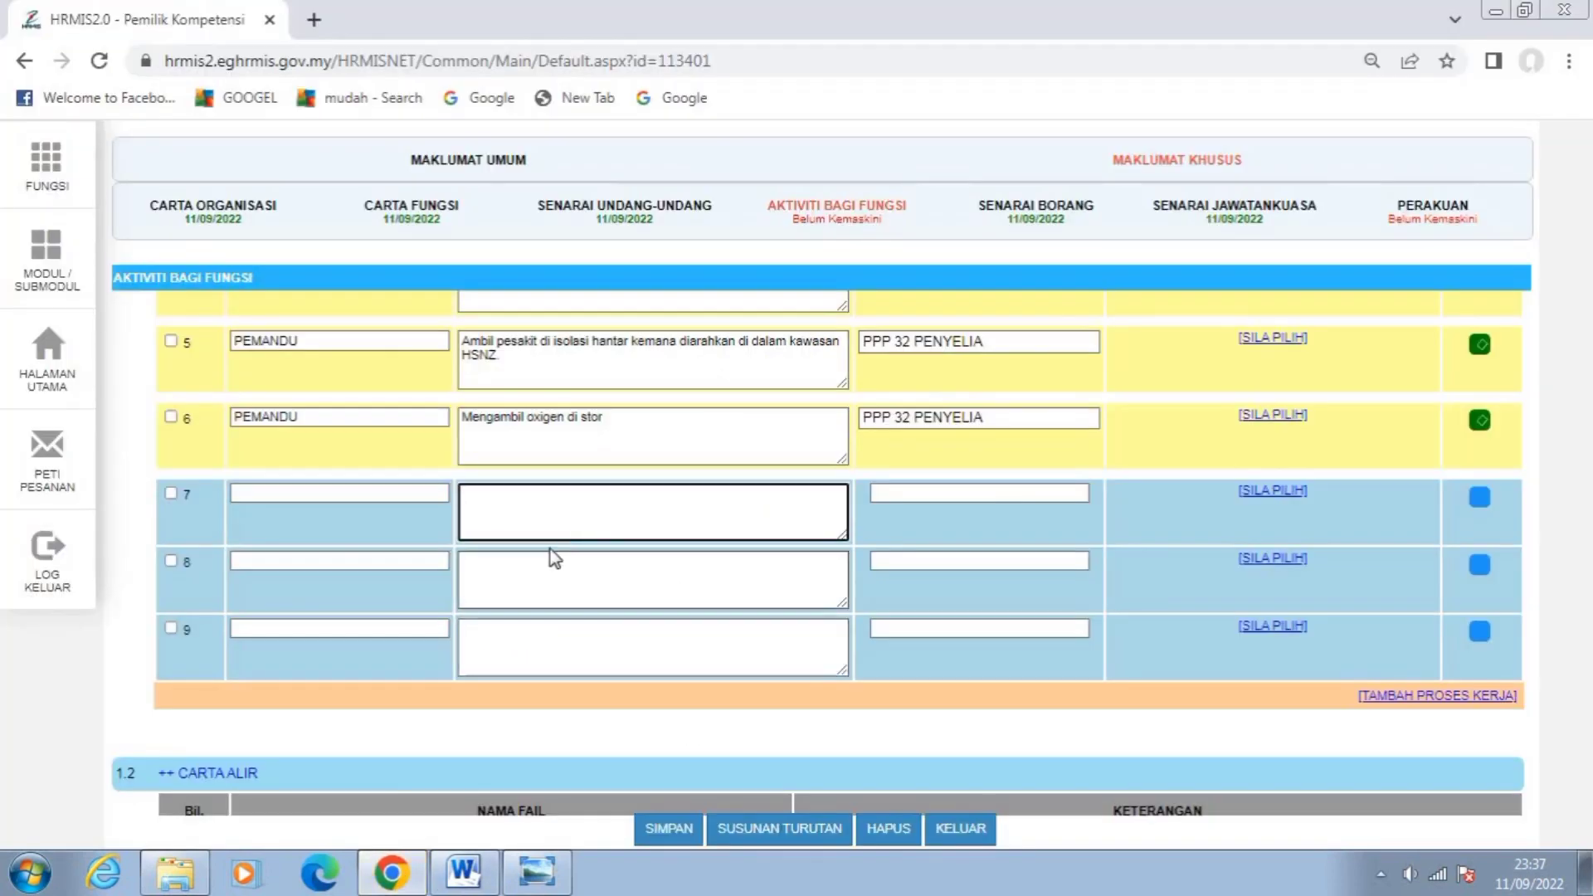
click(505, 503)
key(ctrl+v)
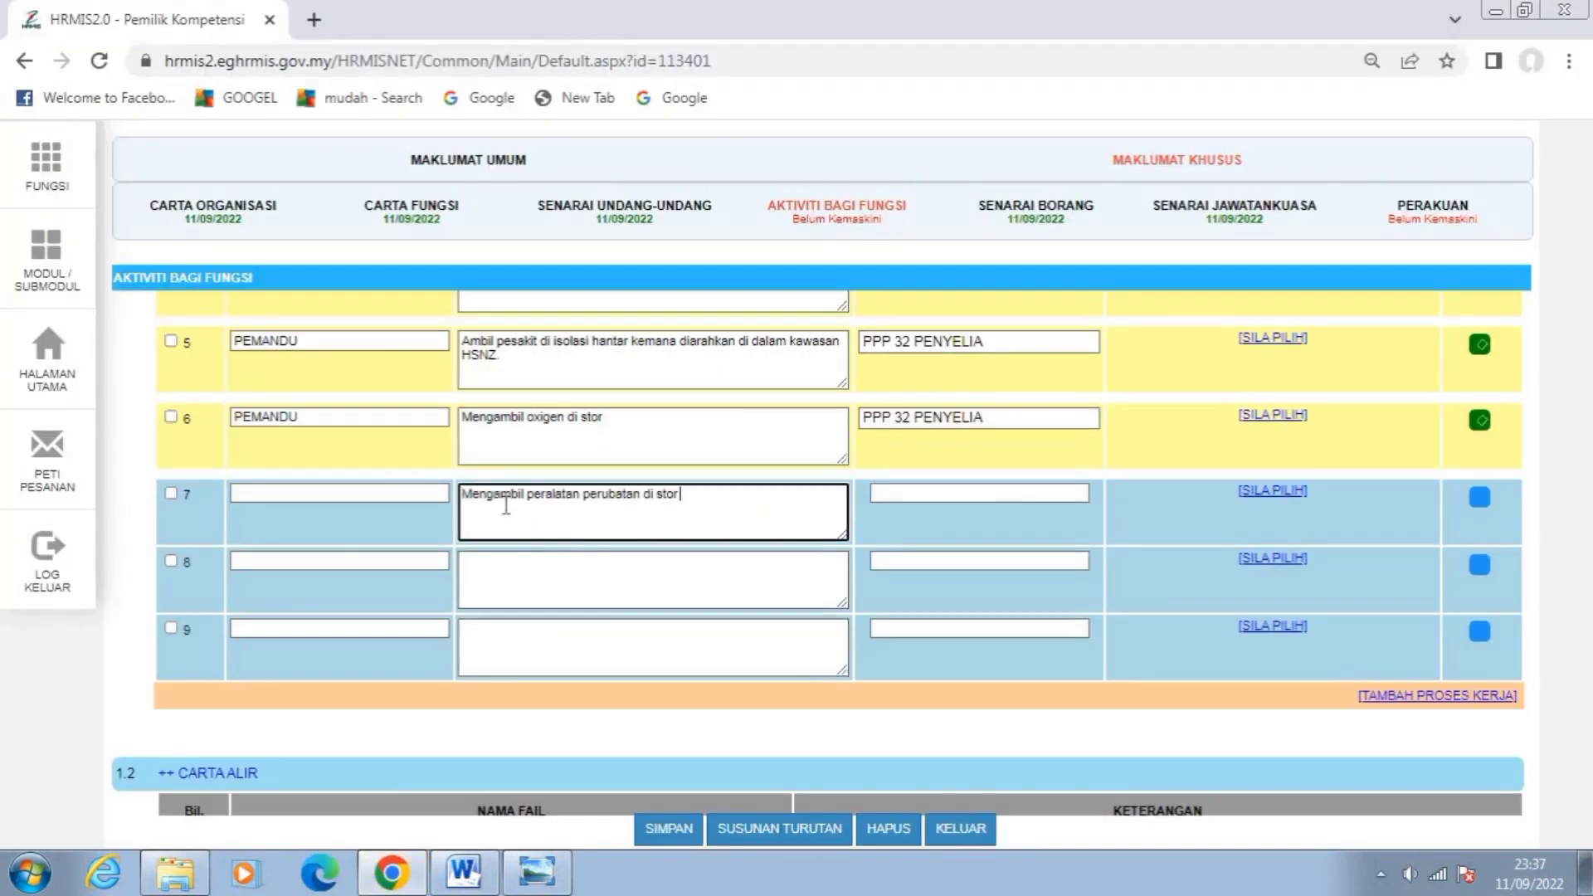
Complete row 7 with TANGGUNGJAWAB PEMANDU and row 6's officer PPP 32 PENYELIA, and mark it under TANDA JIKA BERKAITAN.
click(295, 496)
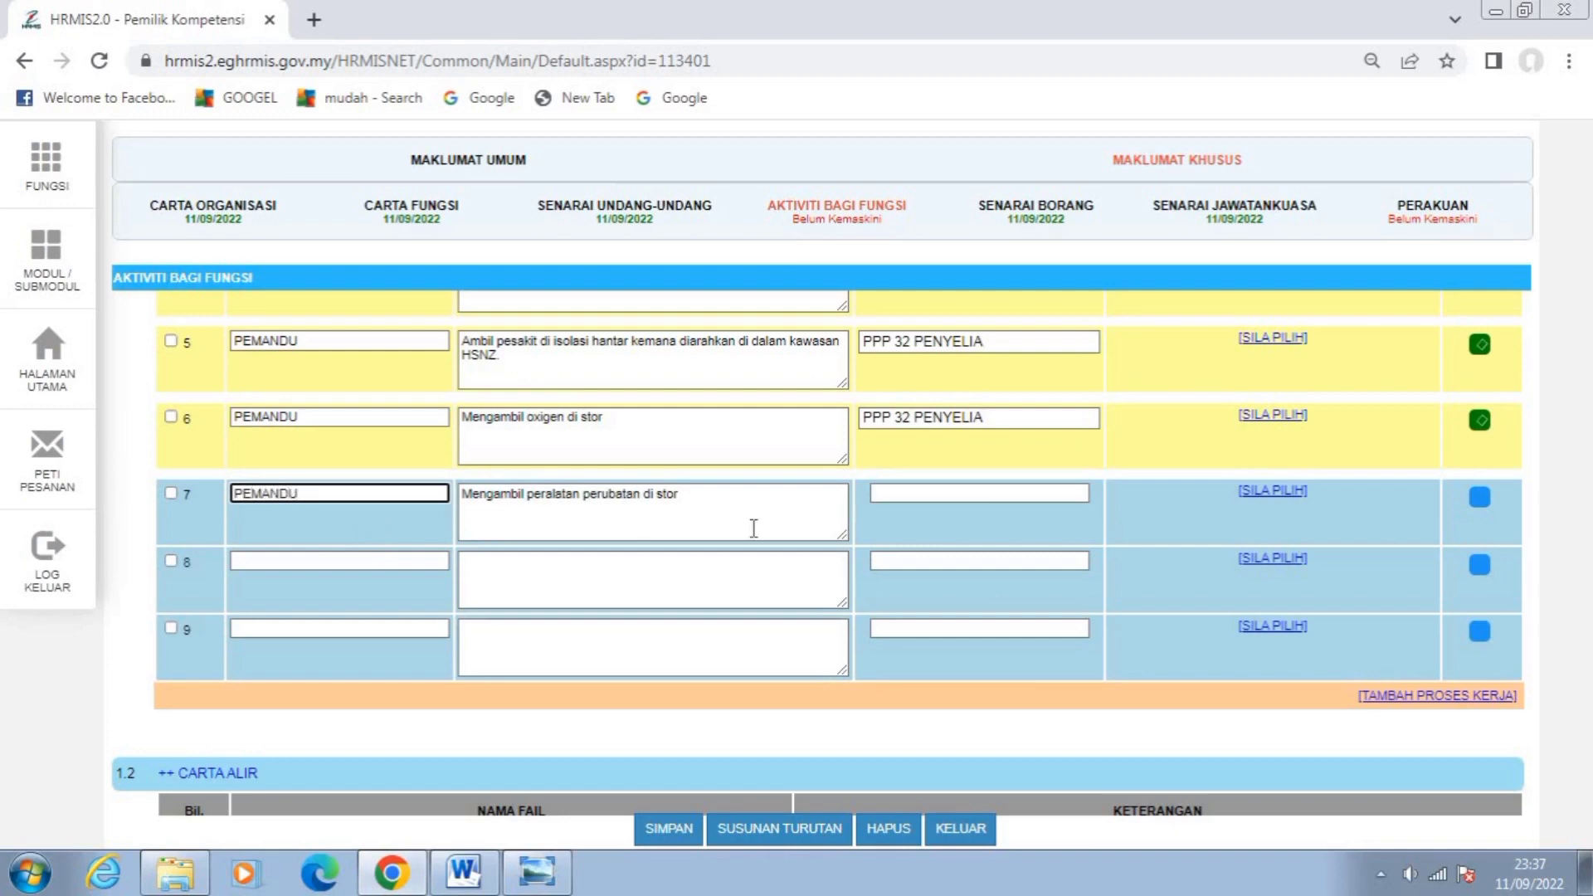
click(978, 418)
drag(977, 418, 936, 407)
key(ctrl+c)
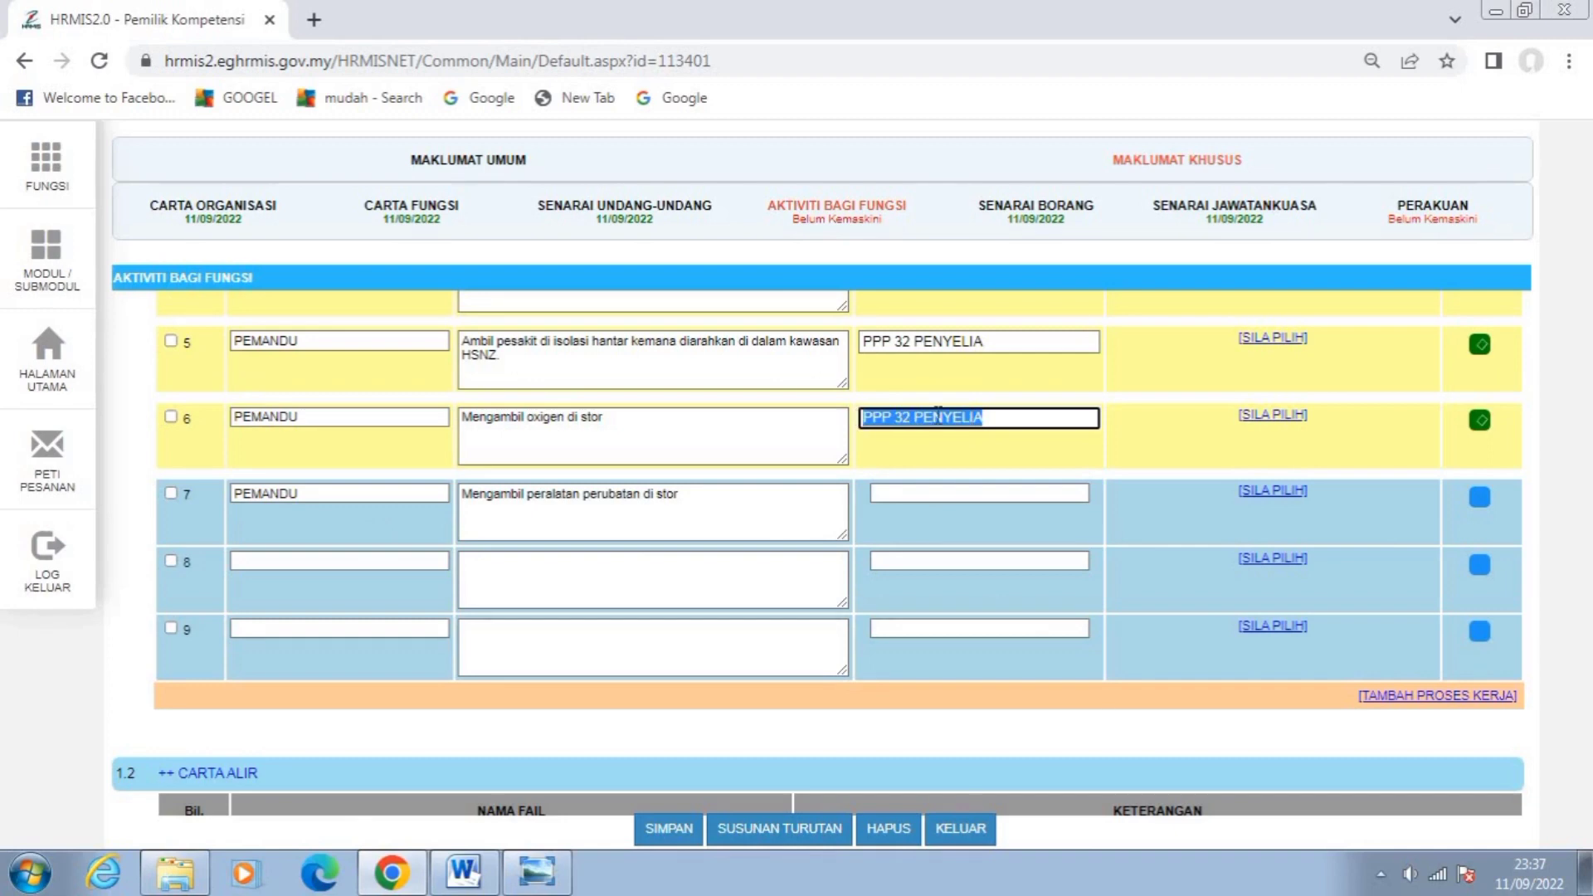
click(888, 491)
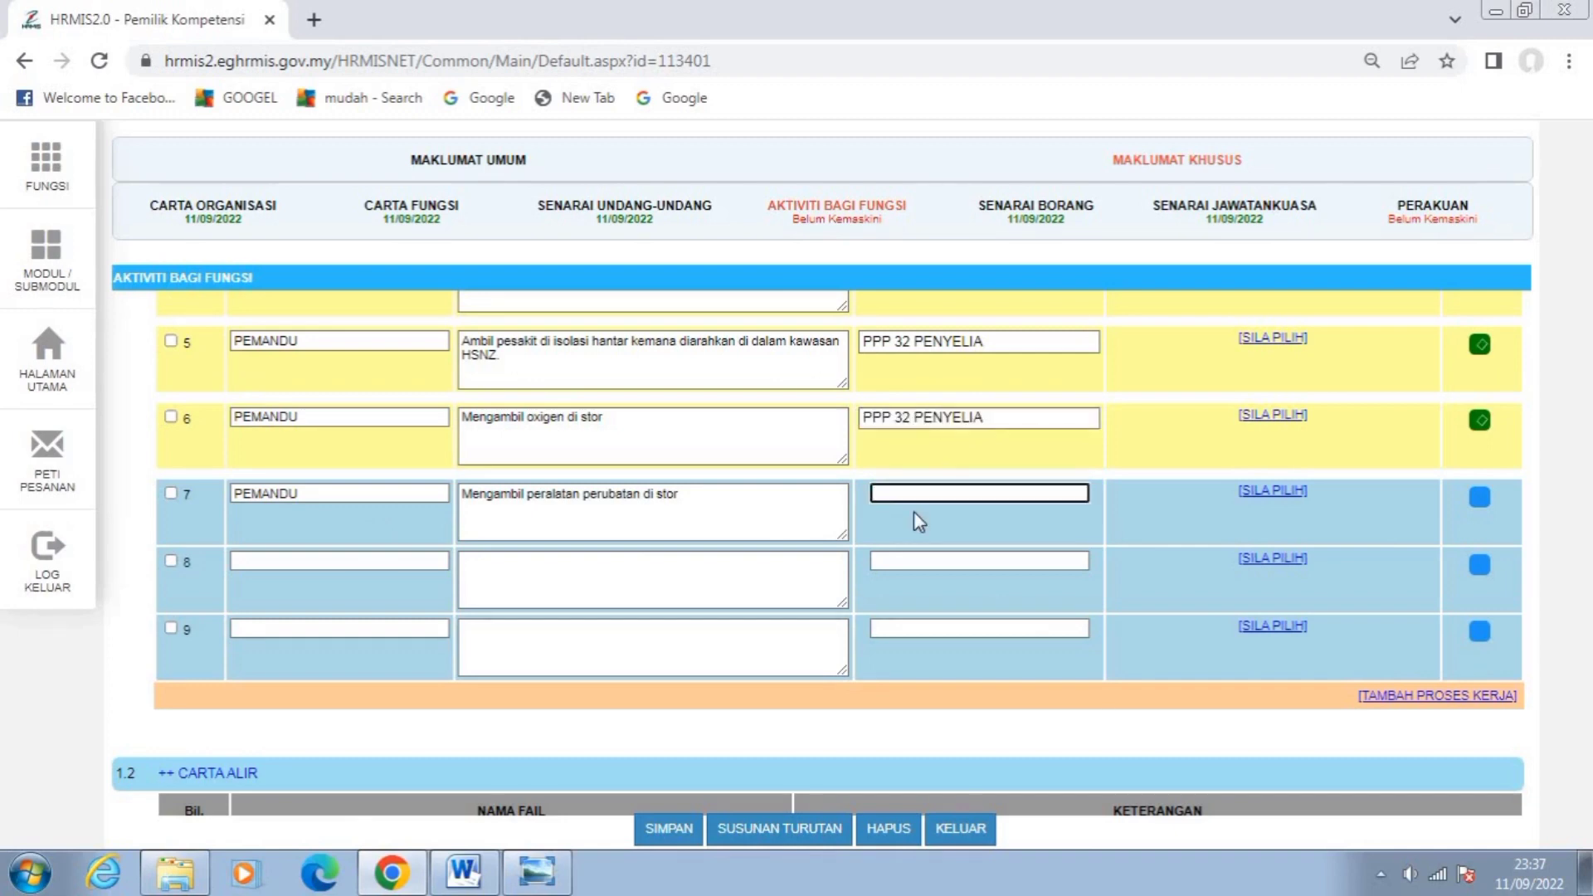
key(ctrl+v)
click(1480, 499)
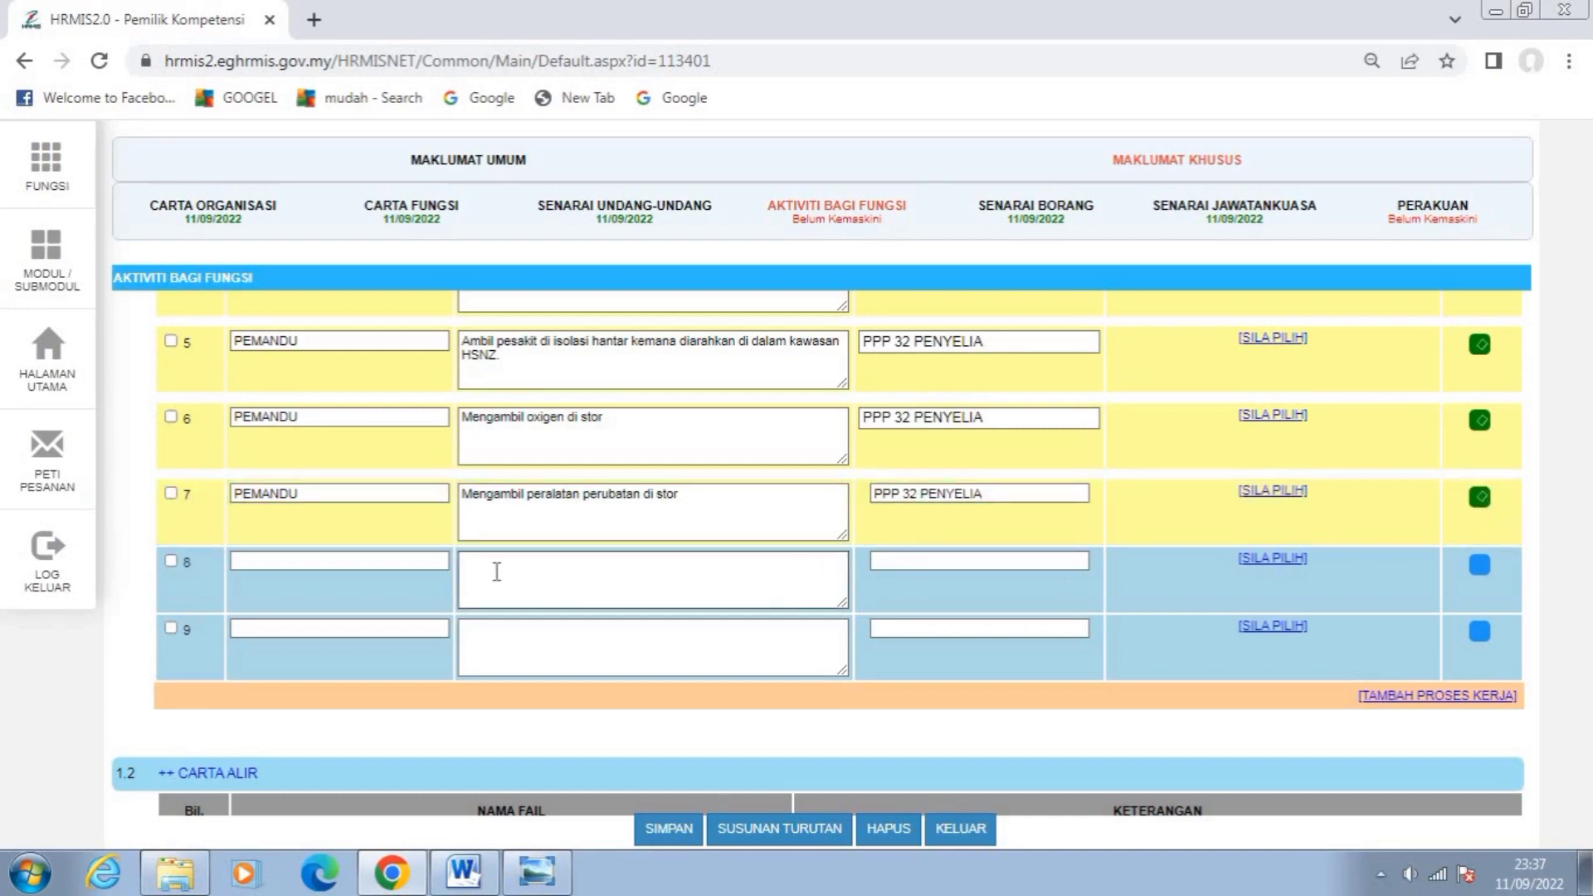
Copy flowchart step 8's text "Membasuh kenderaan / ambulan" from Word into row 8's PROSES KERJA field in Chrome.
click(496, 572)
click(463, 871)
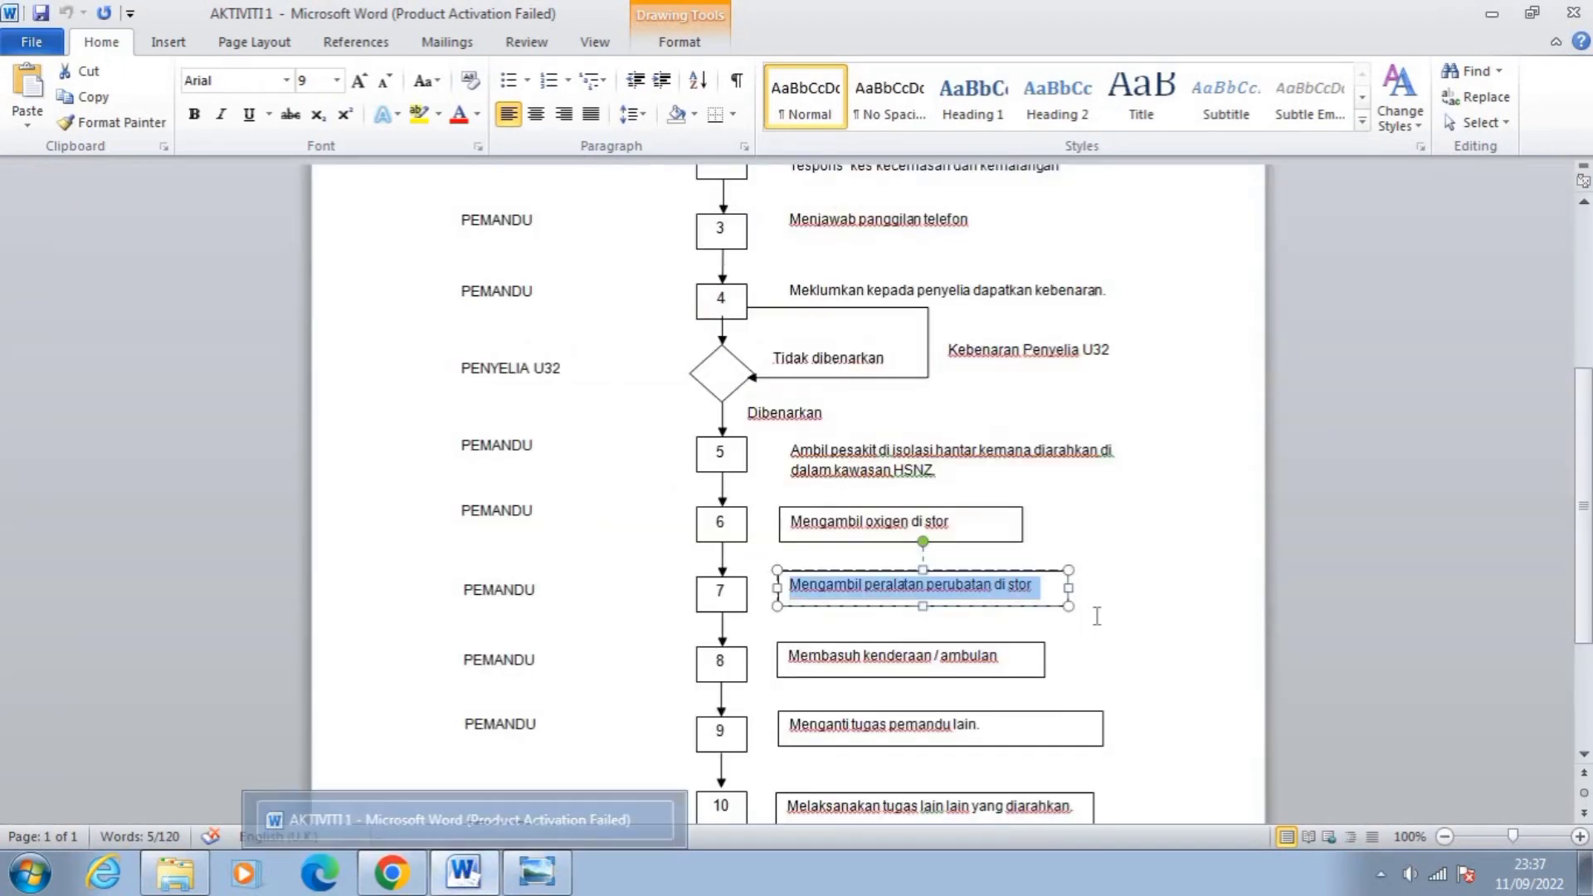
click(1123, 620)
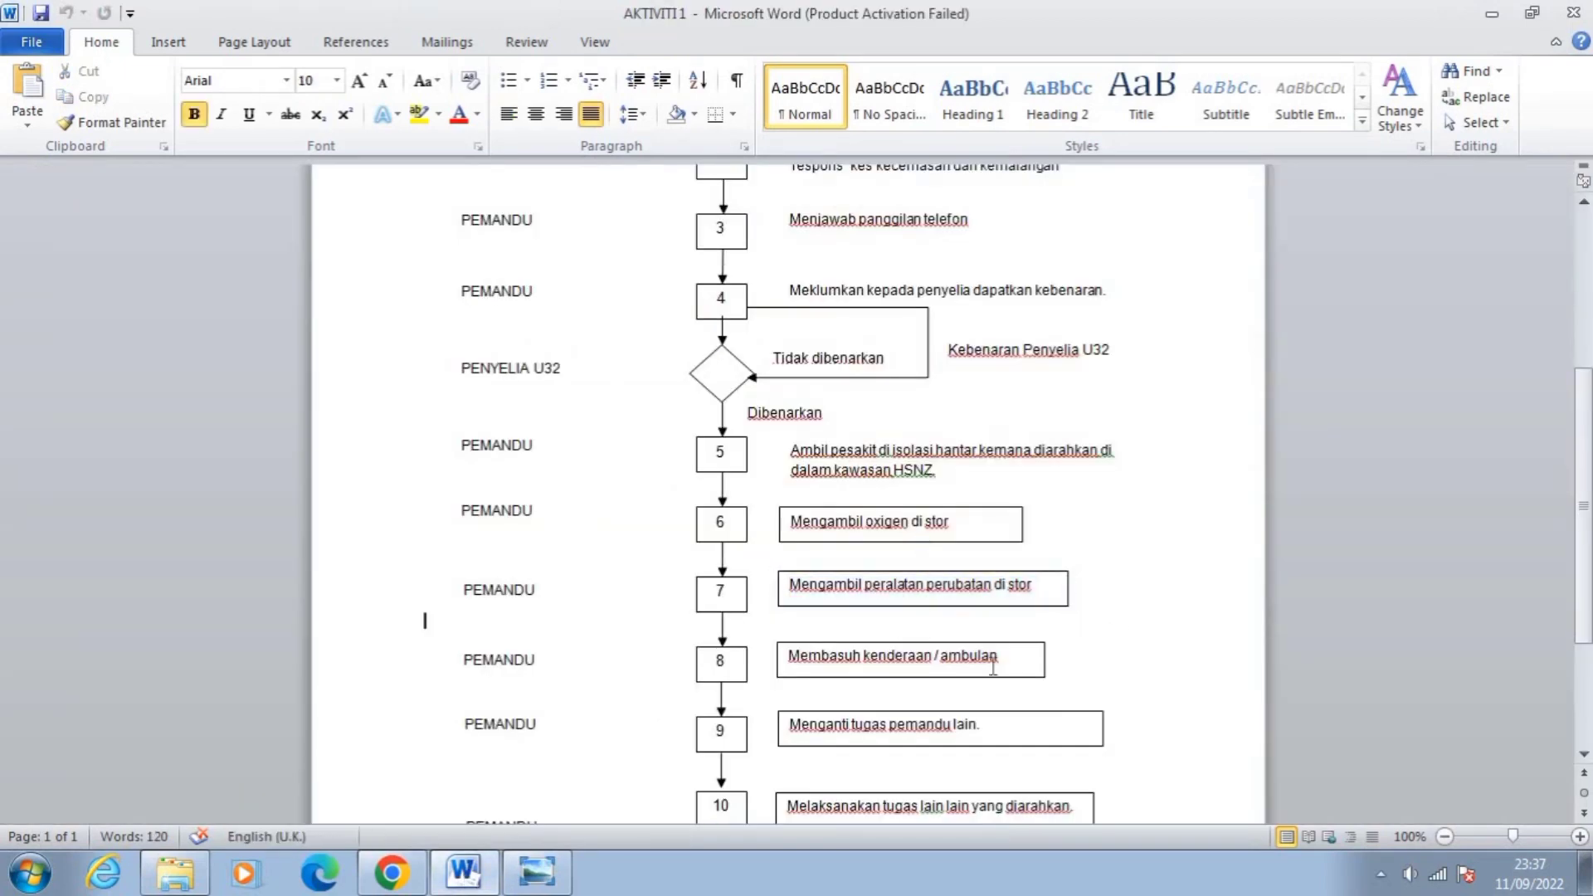
drag(1005, 655, 839, 661)
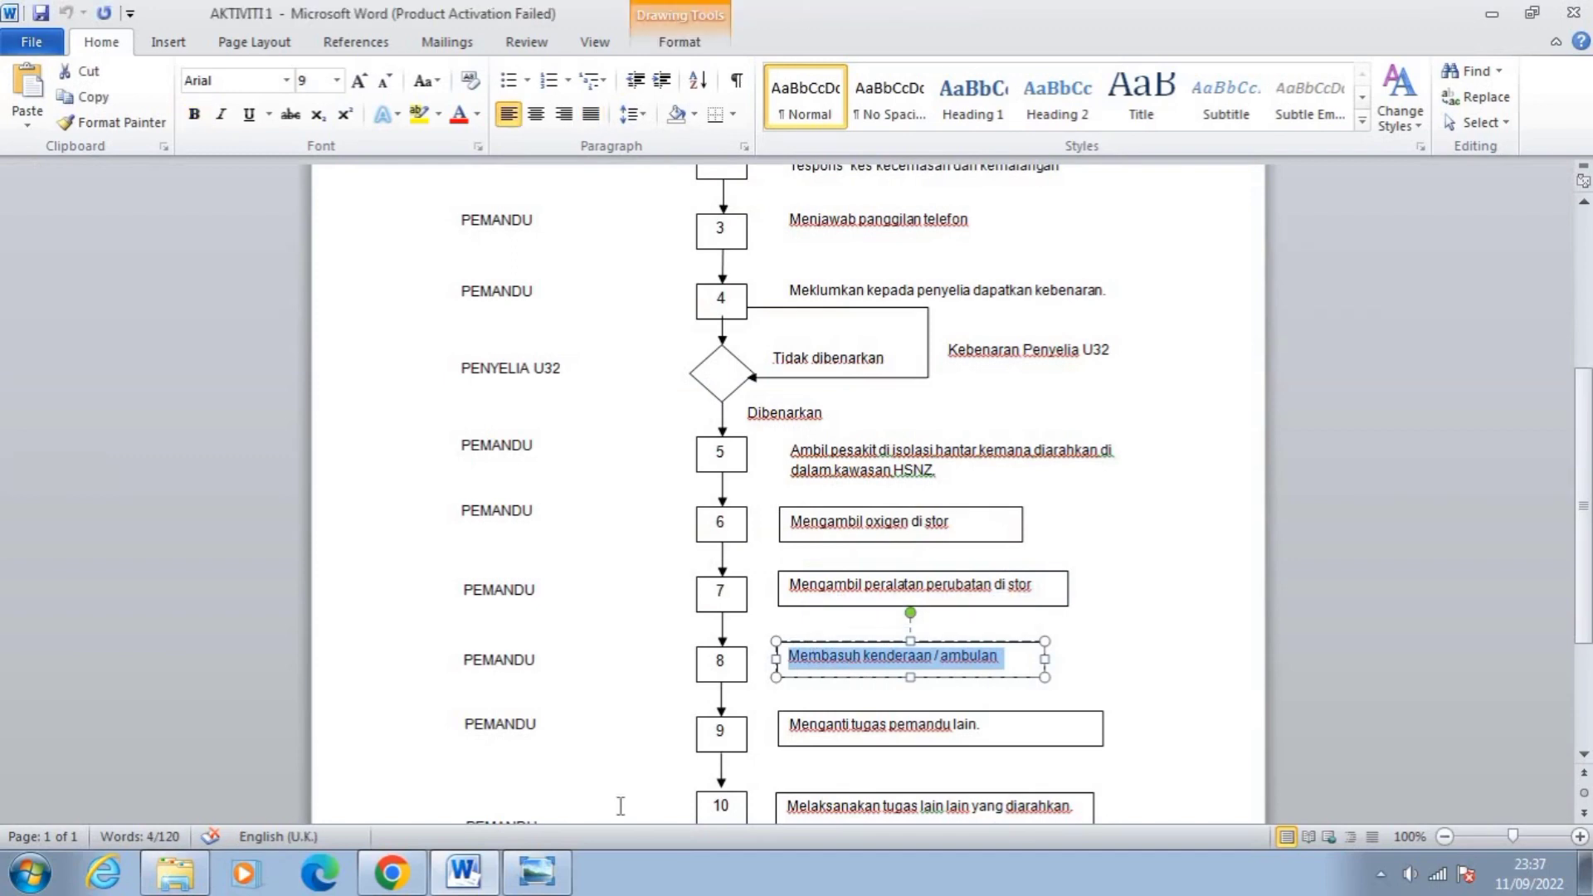
mouse_move(391, 886)
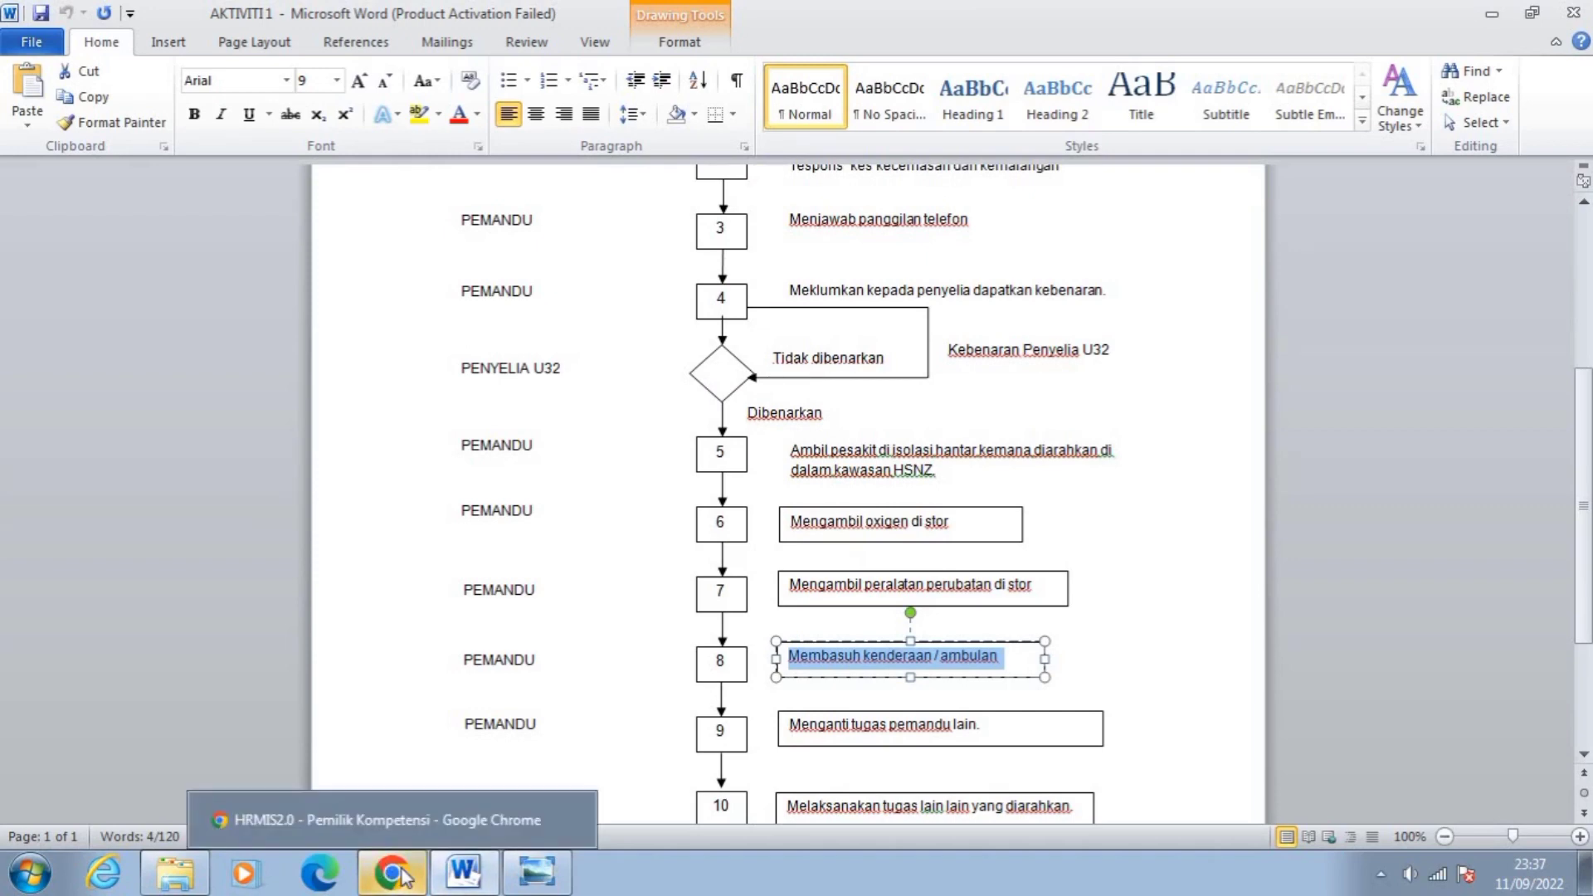
click(401, 873)
click(531, 581)
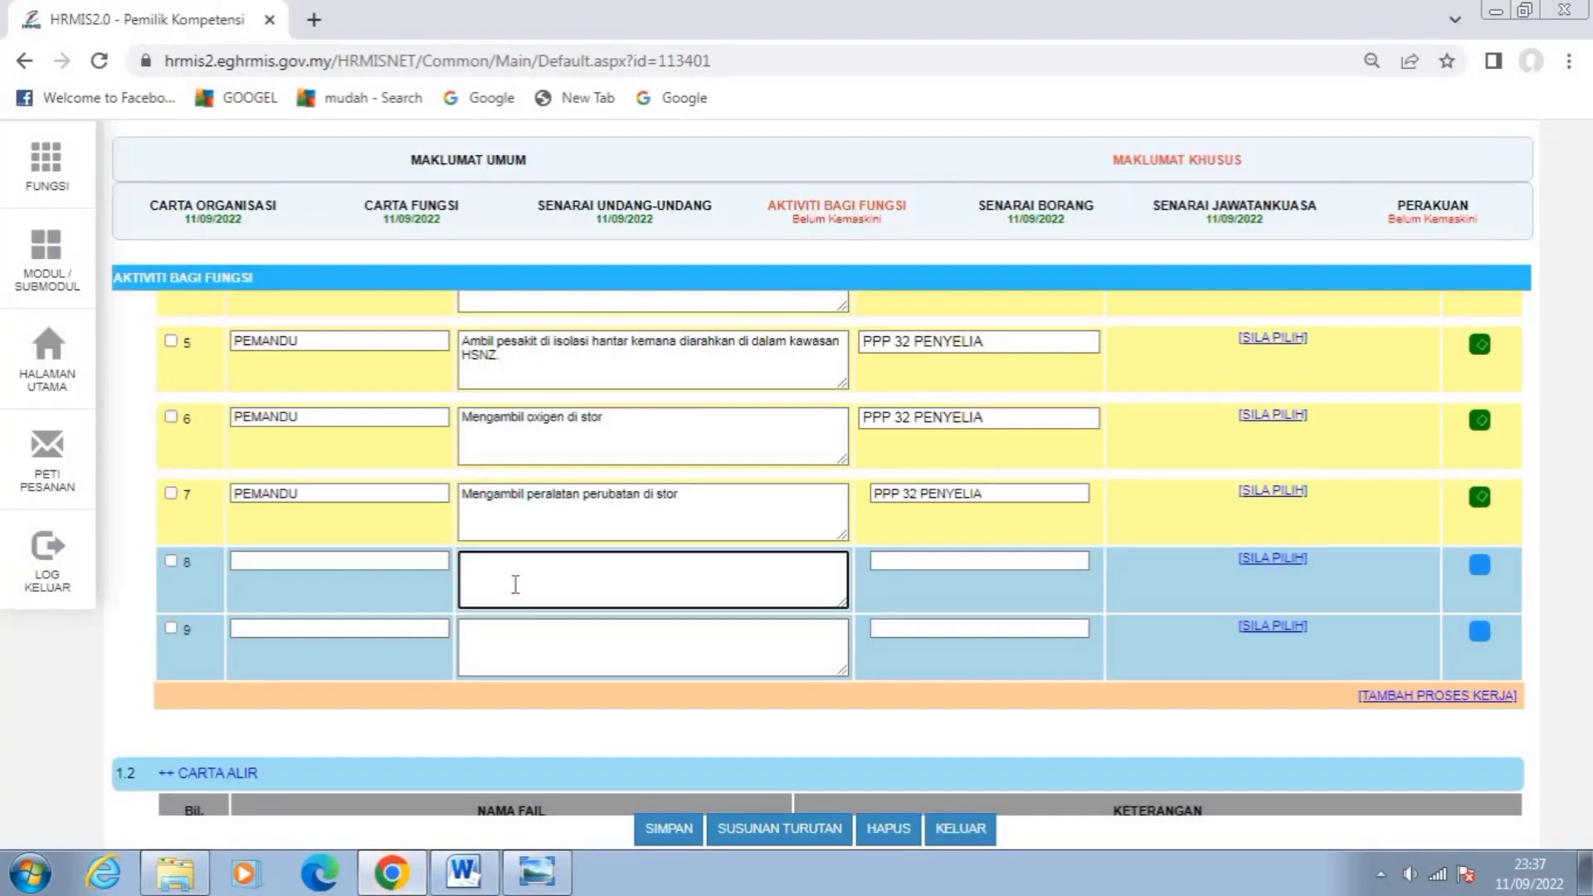
text(Membasuh kenderaan / ambulan)
Complete row 8 with TANGGUNGJAWAB PEMANDU and row 7's officer PPP 32 PENYELIA, and mark it under TANDA JIKA BERKAITAN.
click(401, 560)
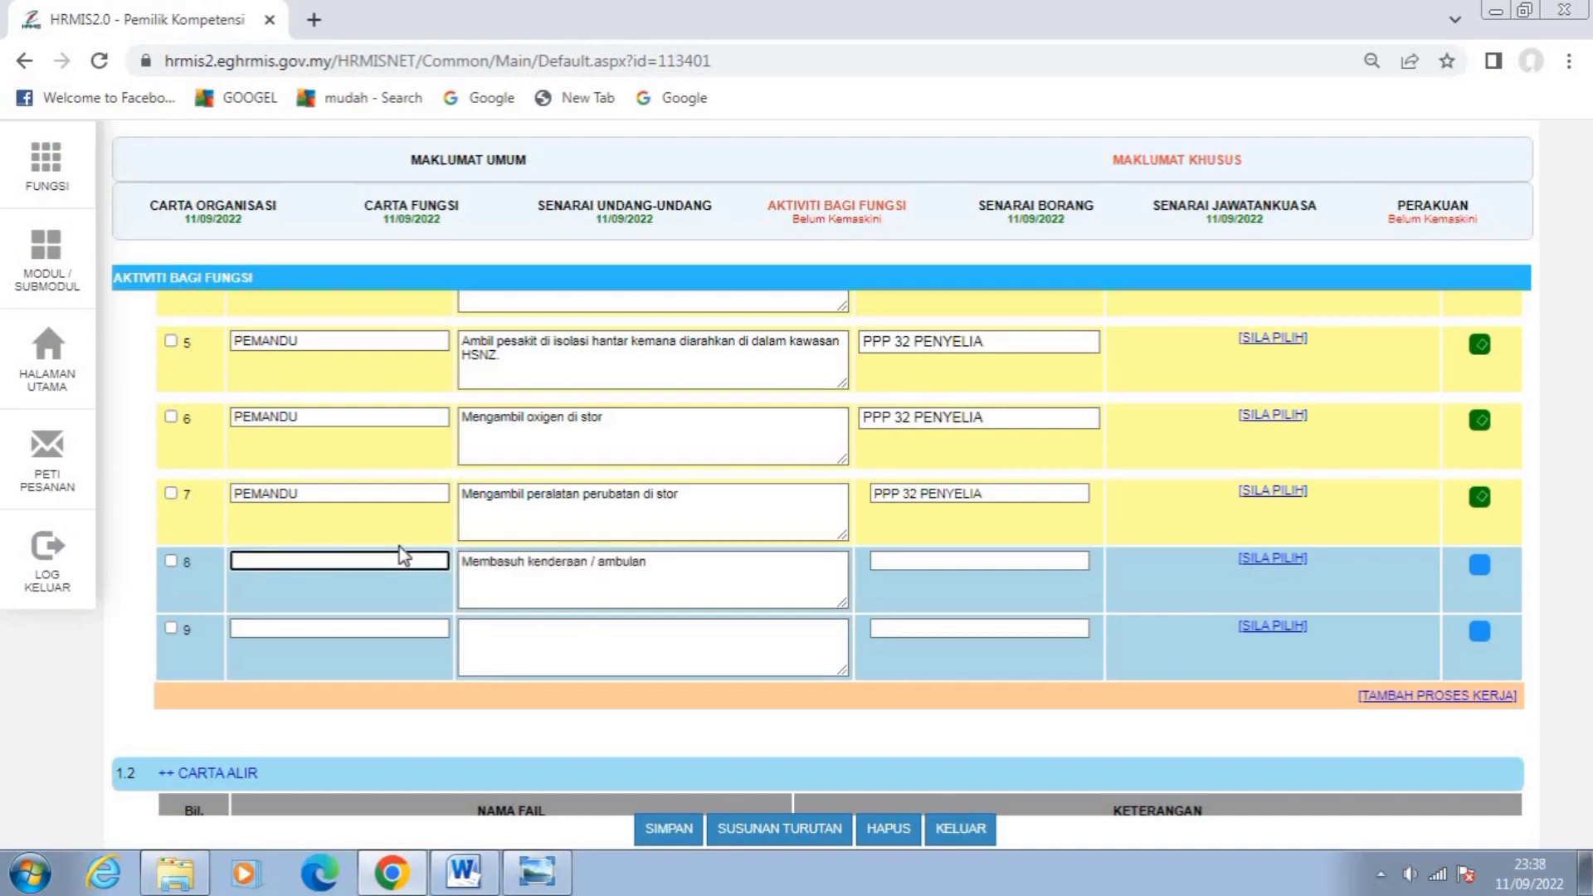
text(PEMANDU)
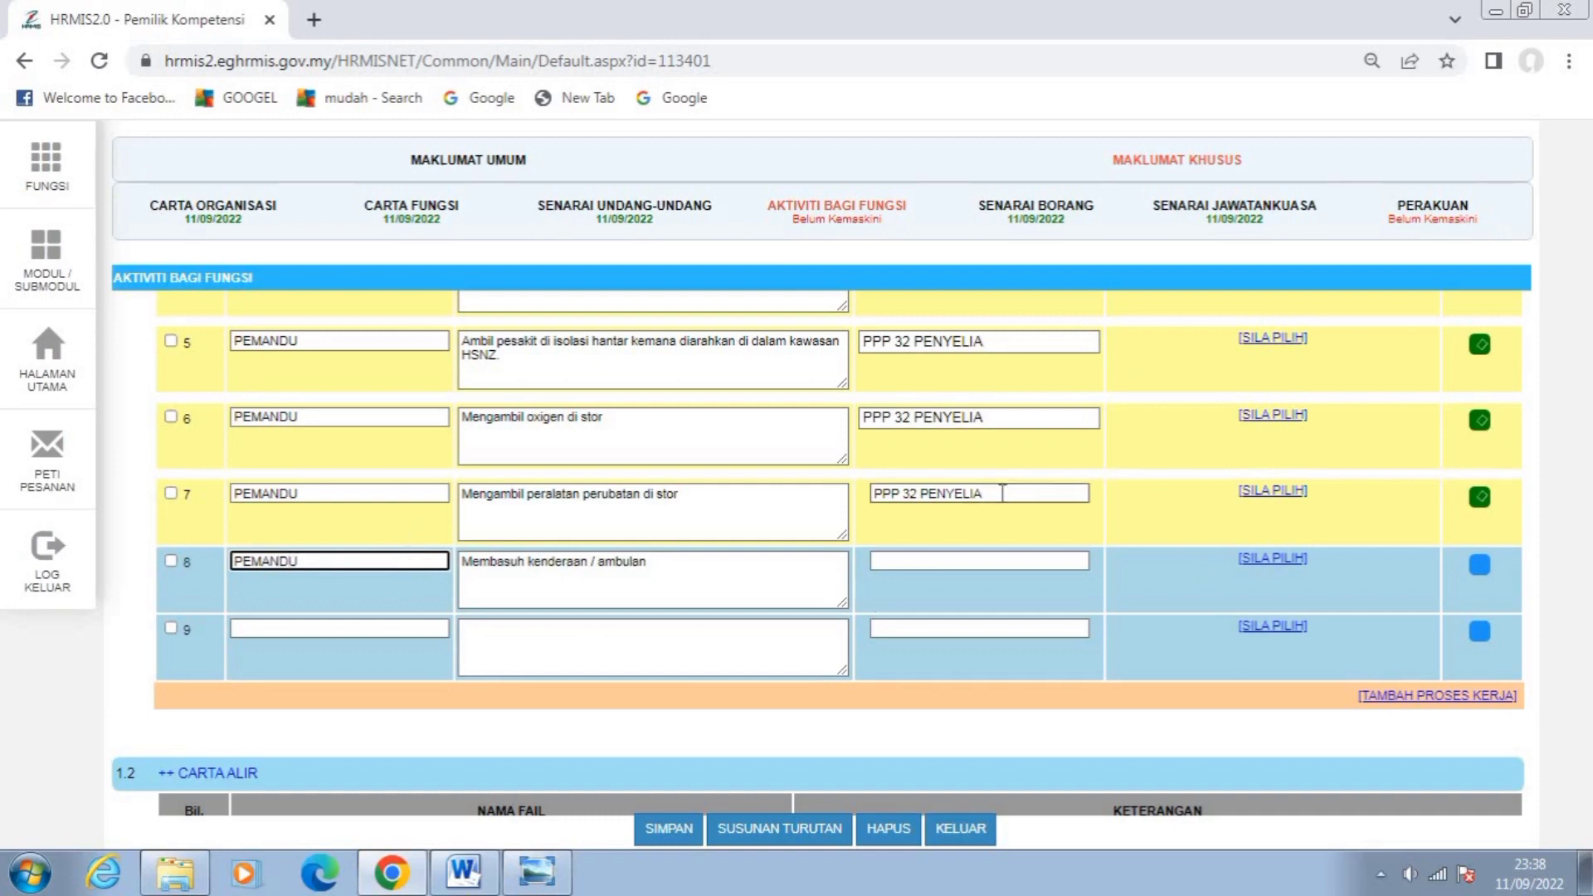
drag(1007, 494, 867, 498)
key(ctrl+c)
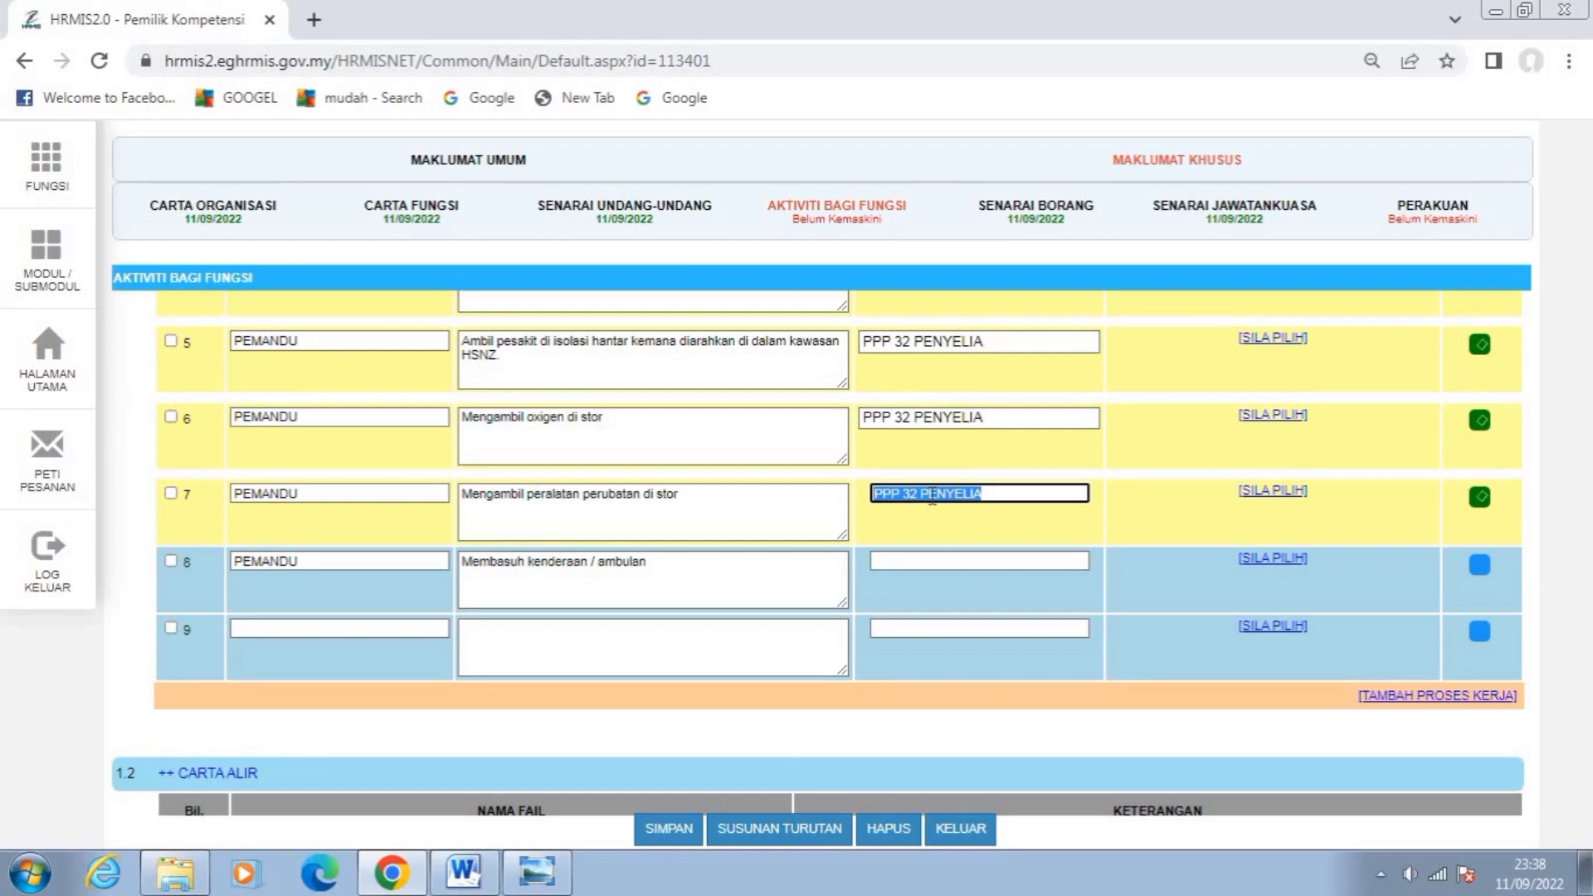
click(927, 561)
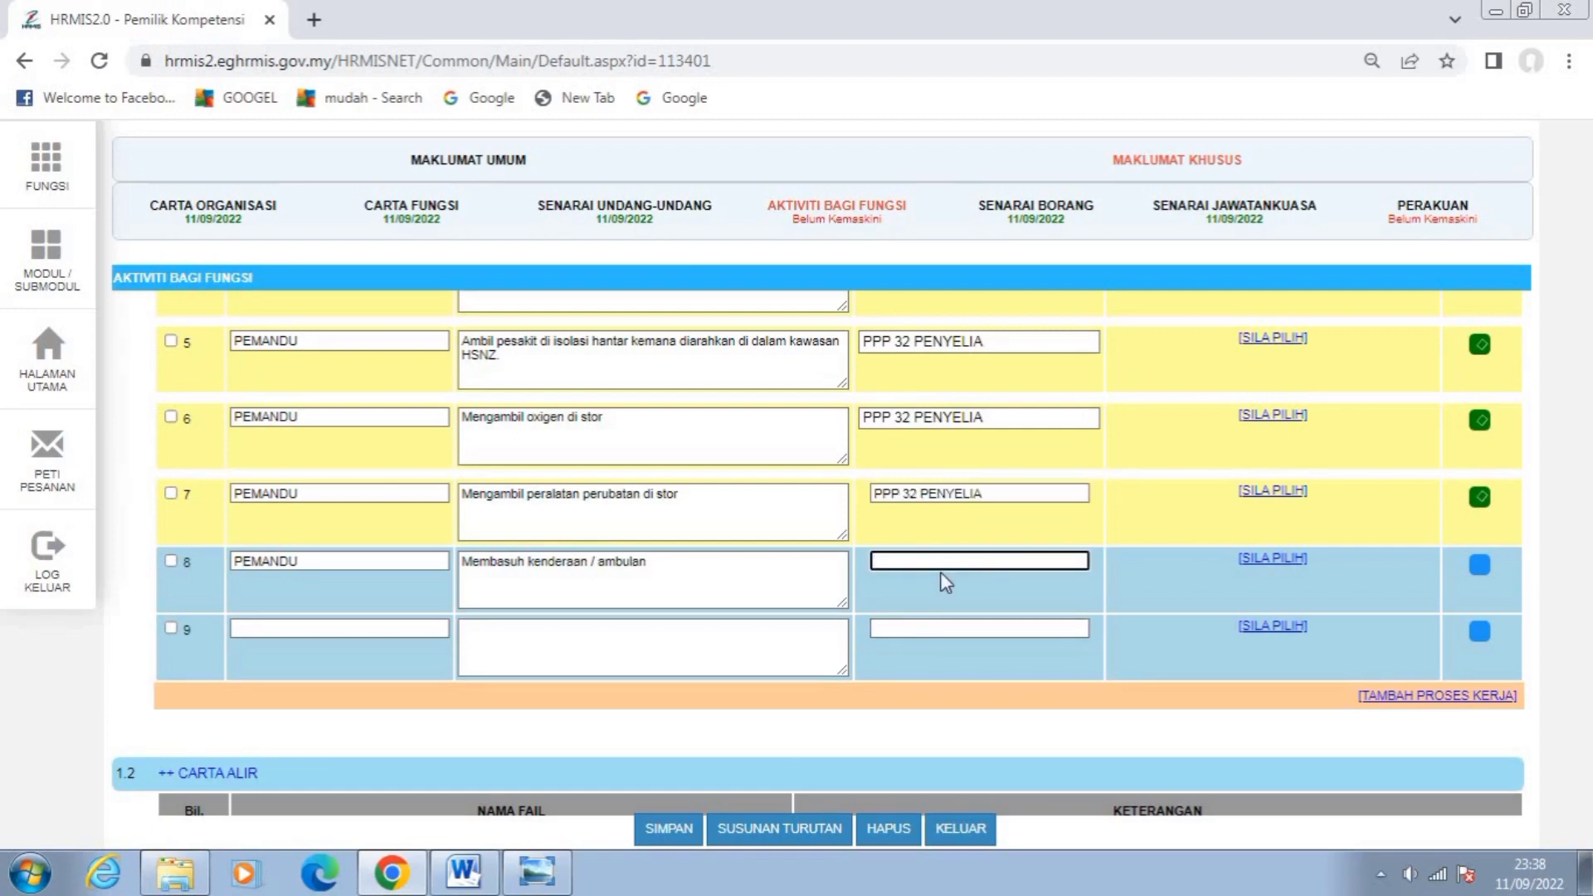
key(ctrl+v)
click(1479, 564)
Copy flowchart step 9's text "Menganti tugas pemandu lain." from Word into row 9's PROSES KERJA field in Chrome.
click(608, 654)
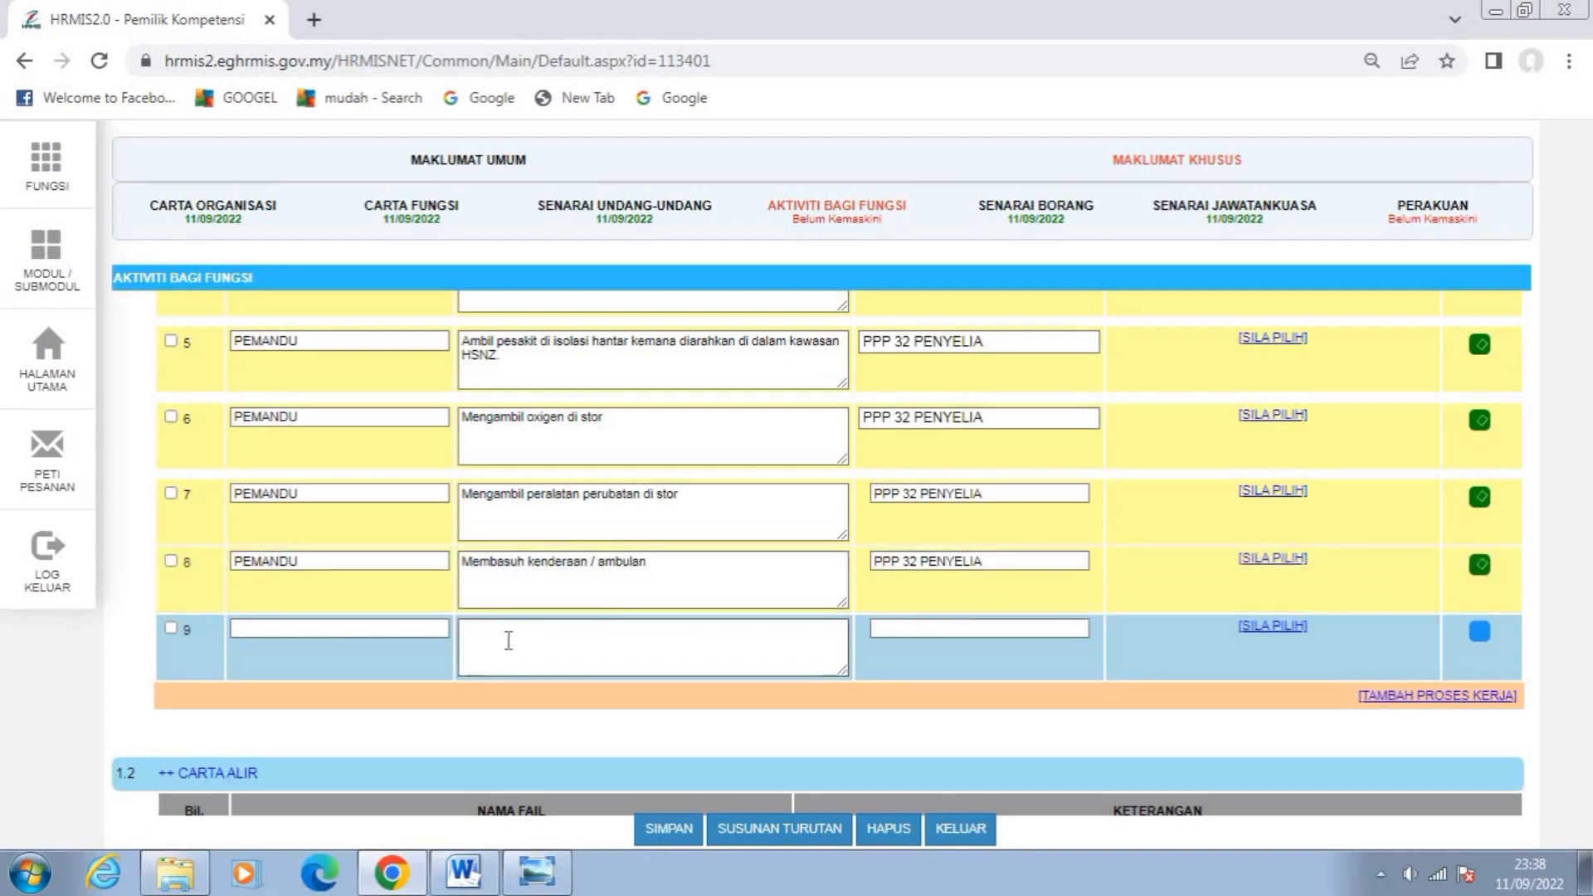
click(504, 638)
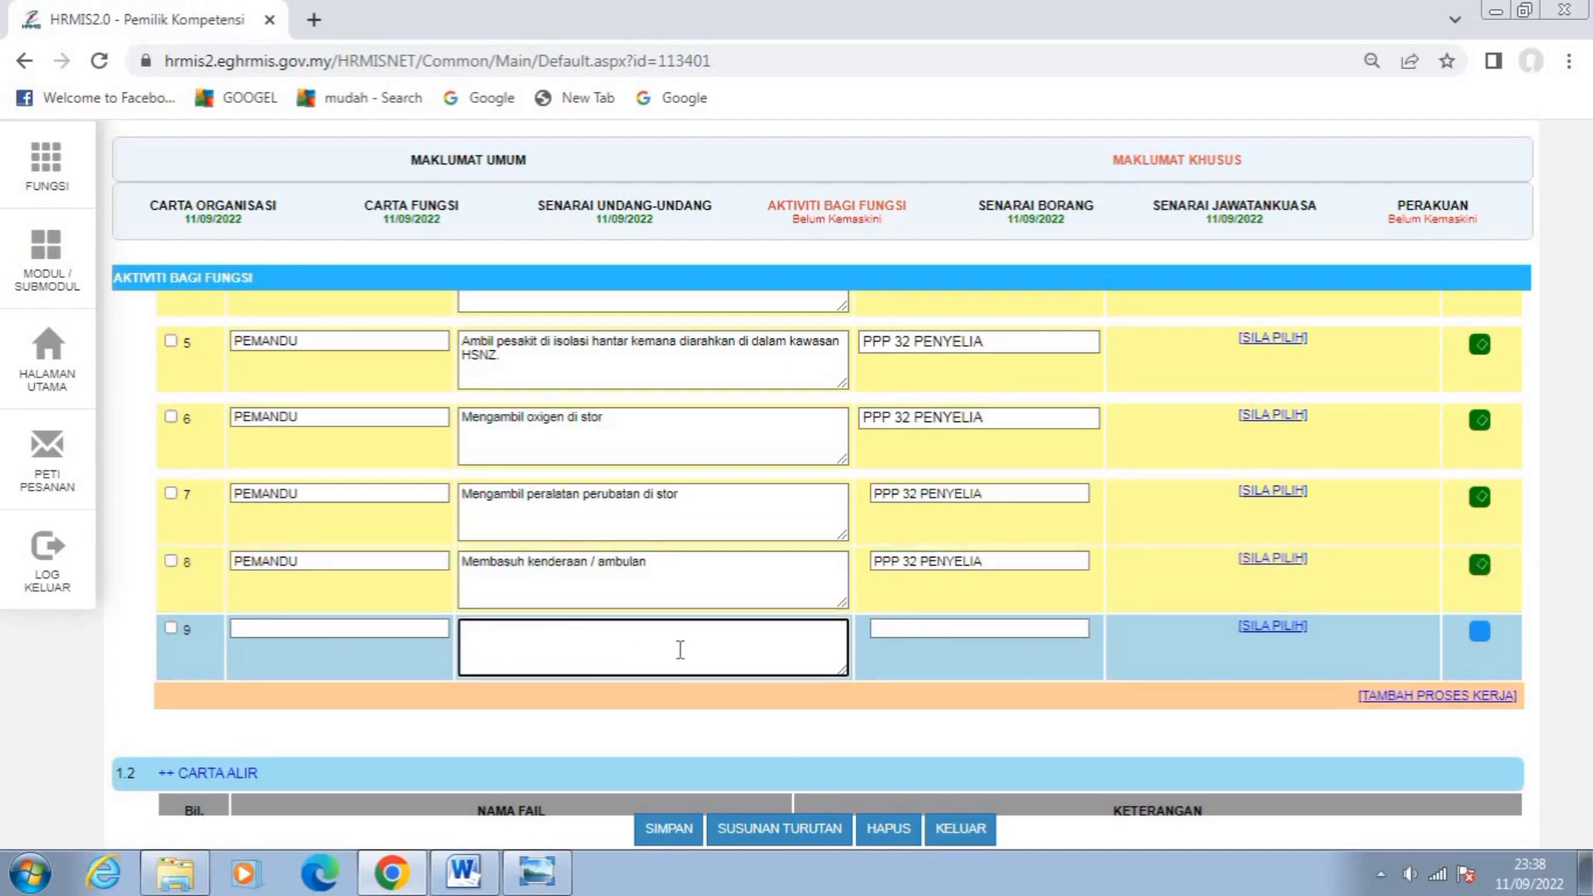
click(464, 872)
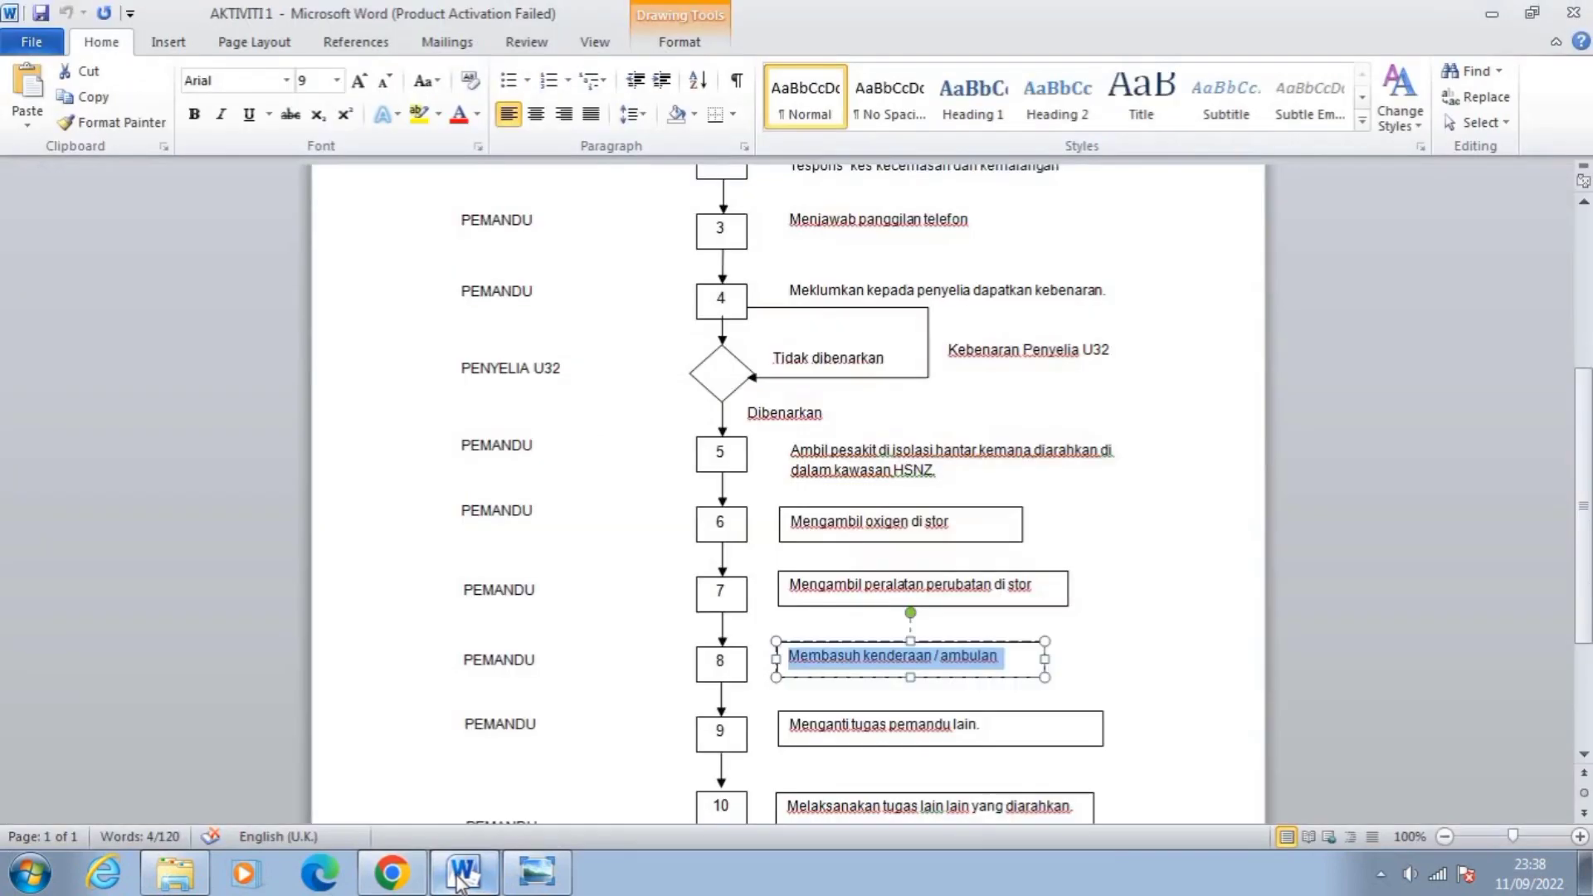
scroll(1043, 637, down, 3)
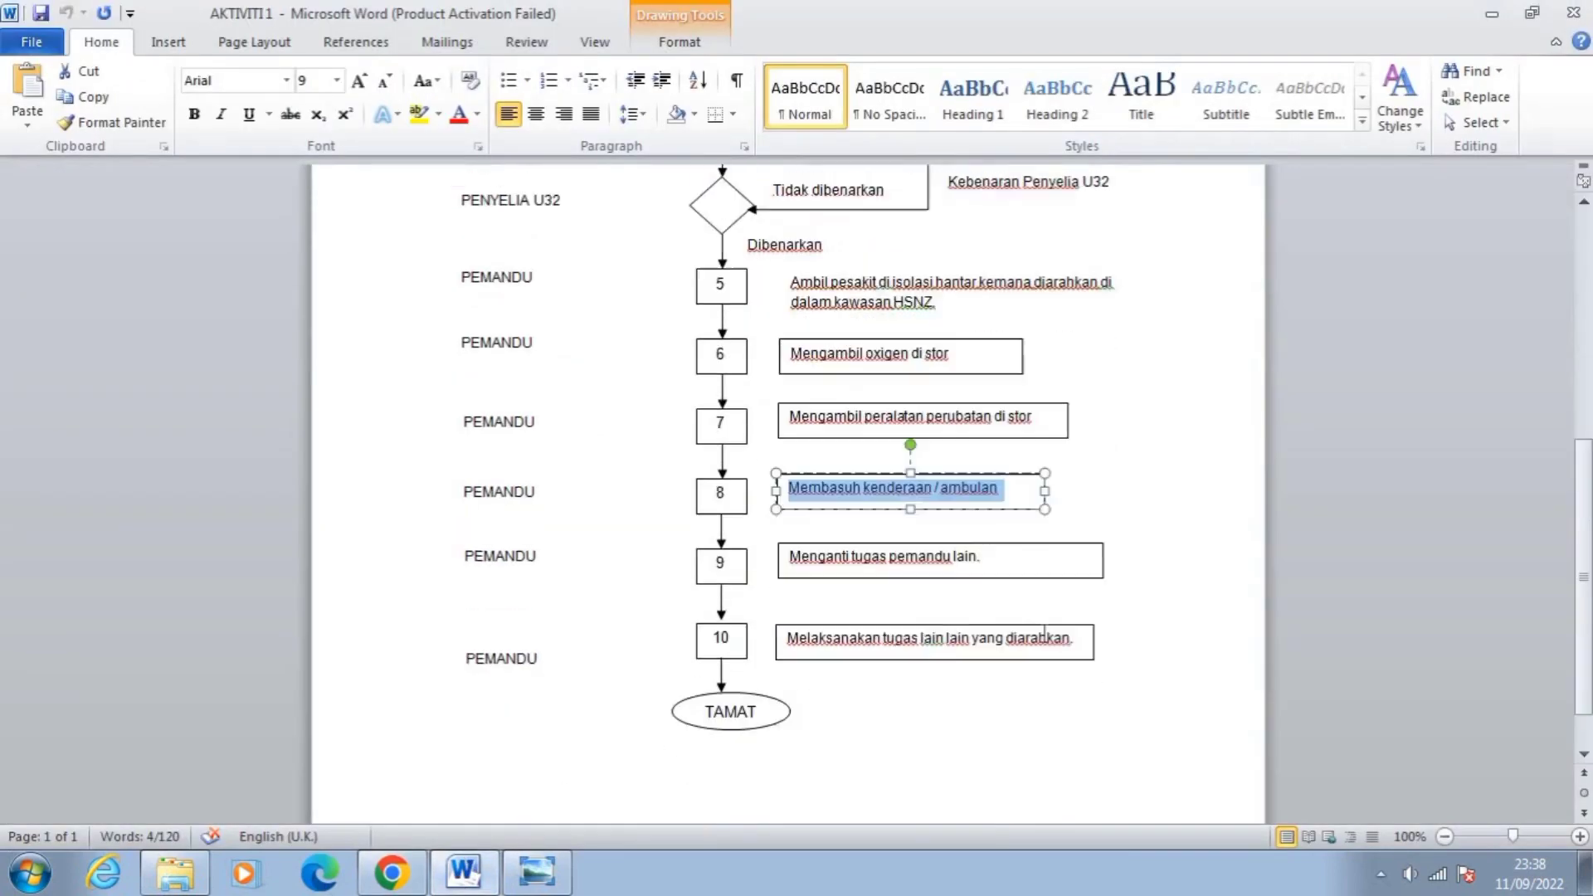
click(983, 556)
drag(983, 556, 792, 557)
key(ctrl+c)
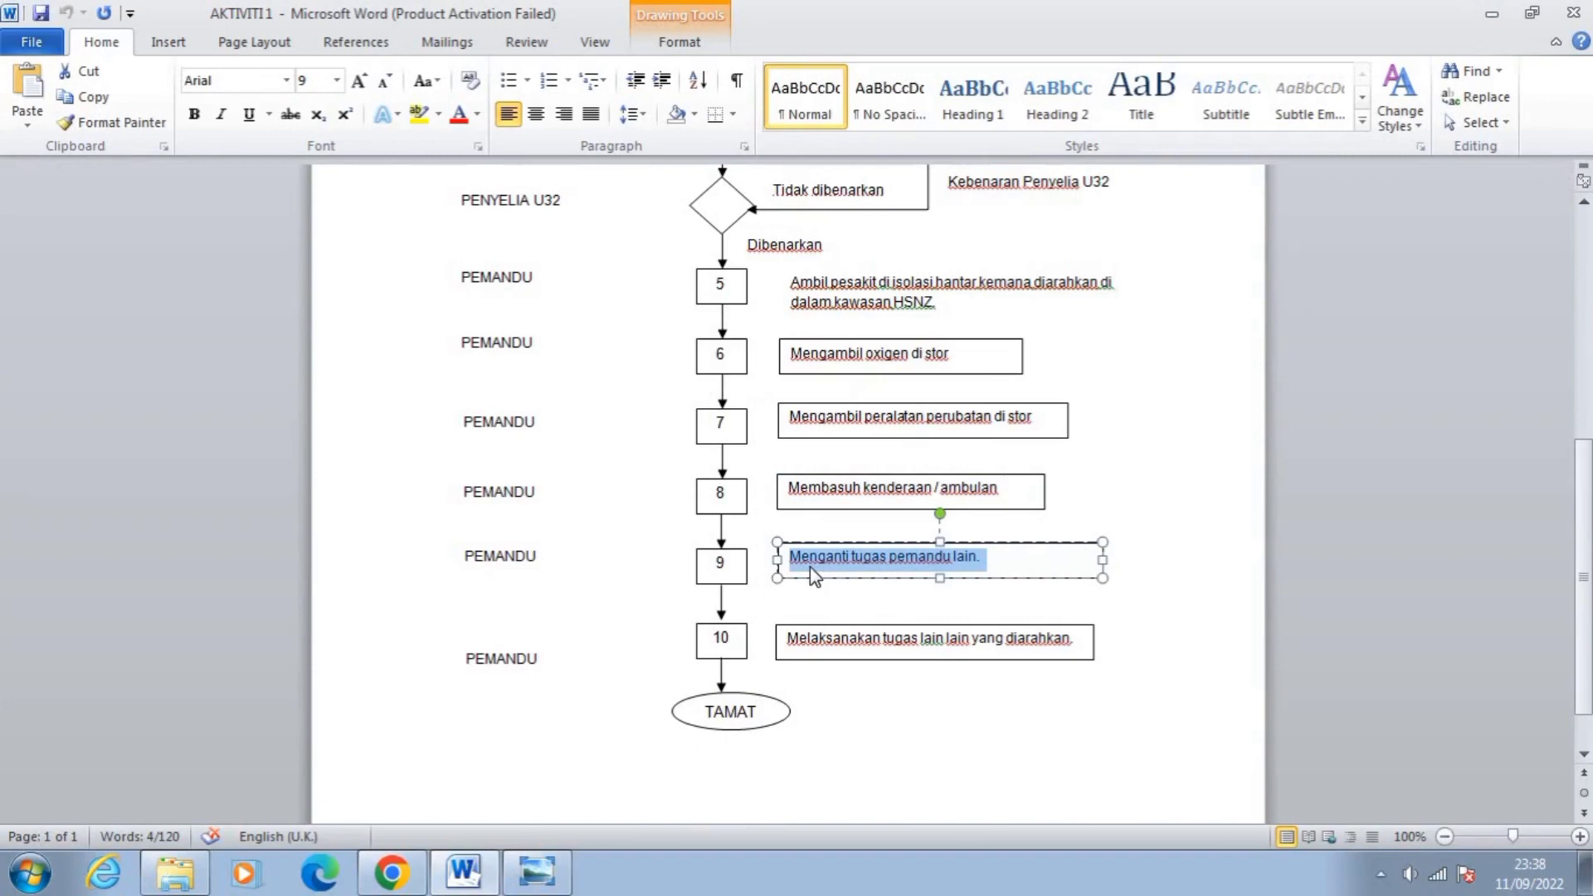
click(391, 872)
click(532, 631)
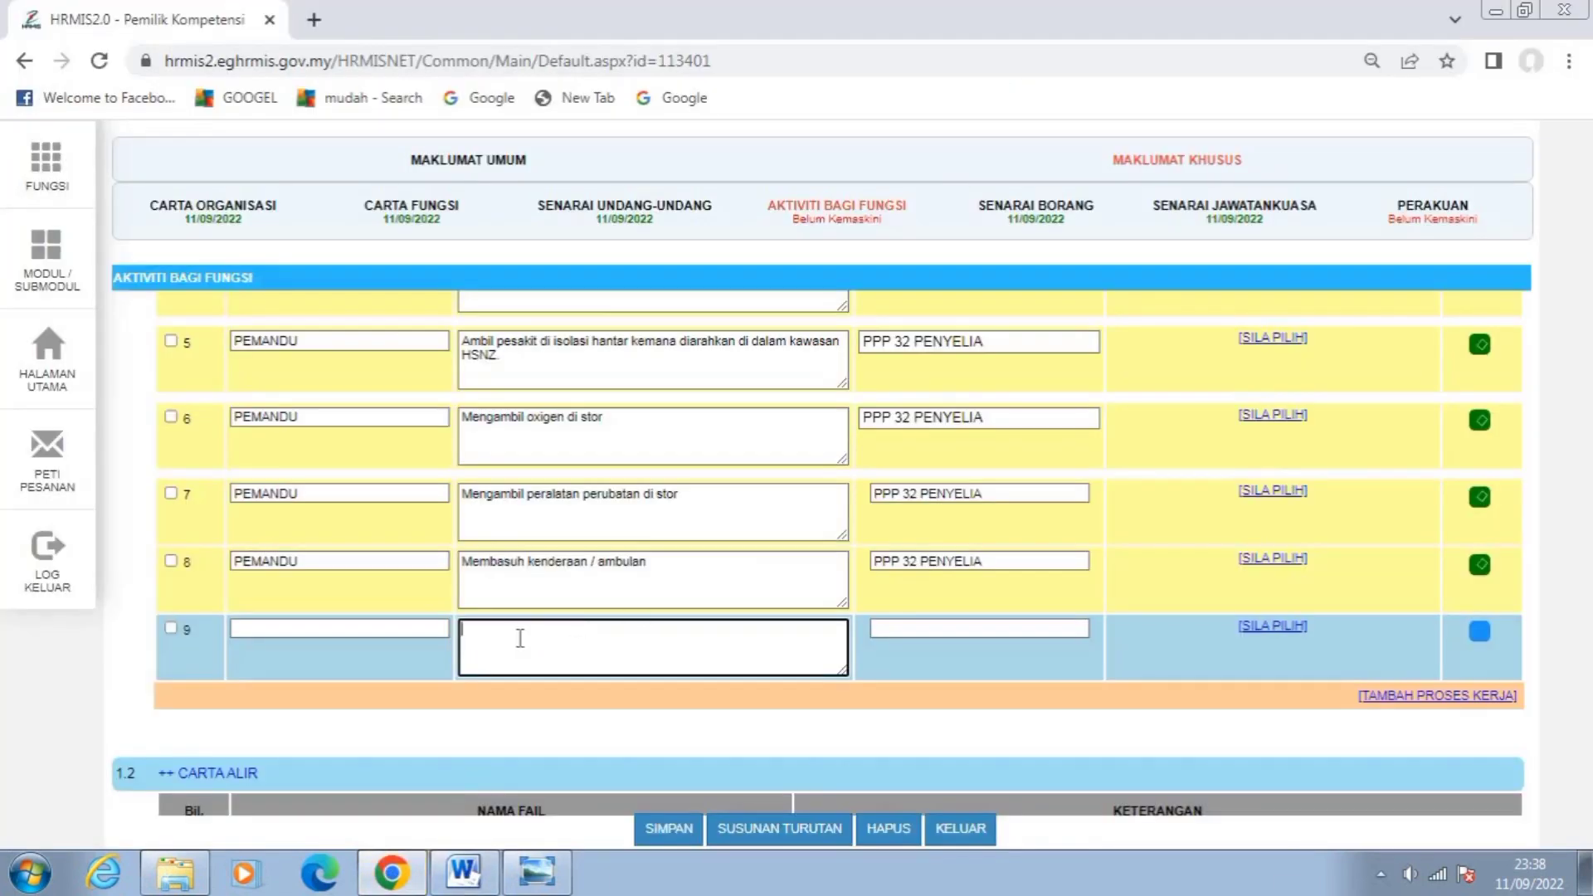
key(ctrl+v)
Complete row 9 with TANGGUNGJAWAB PEMANDU and row 8's officer PPP 32 PENYELIA, and mark it under TANDA JIKA BERKAITAN.
click(301, 628)
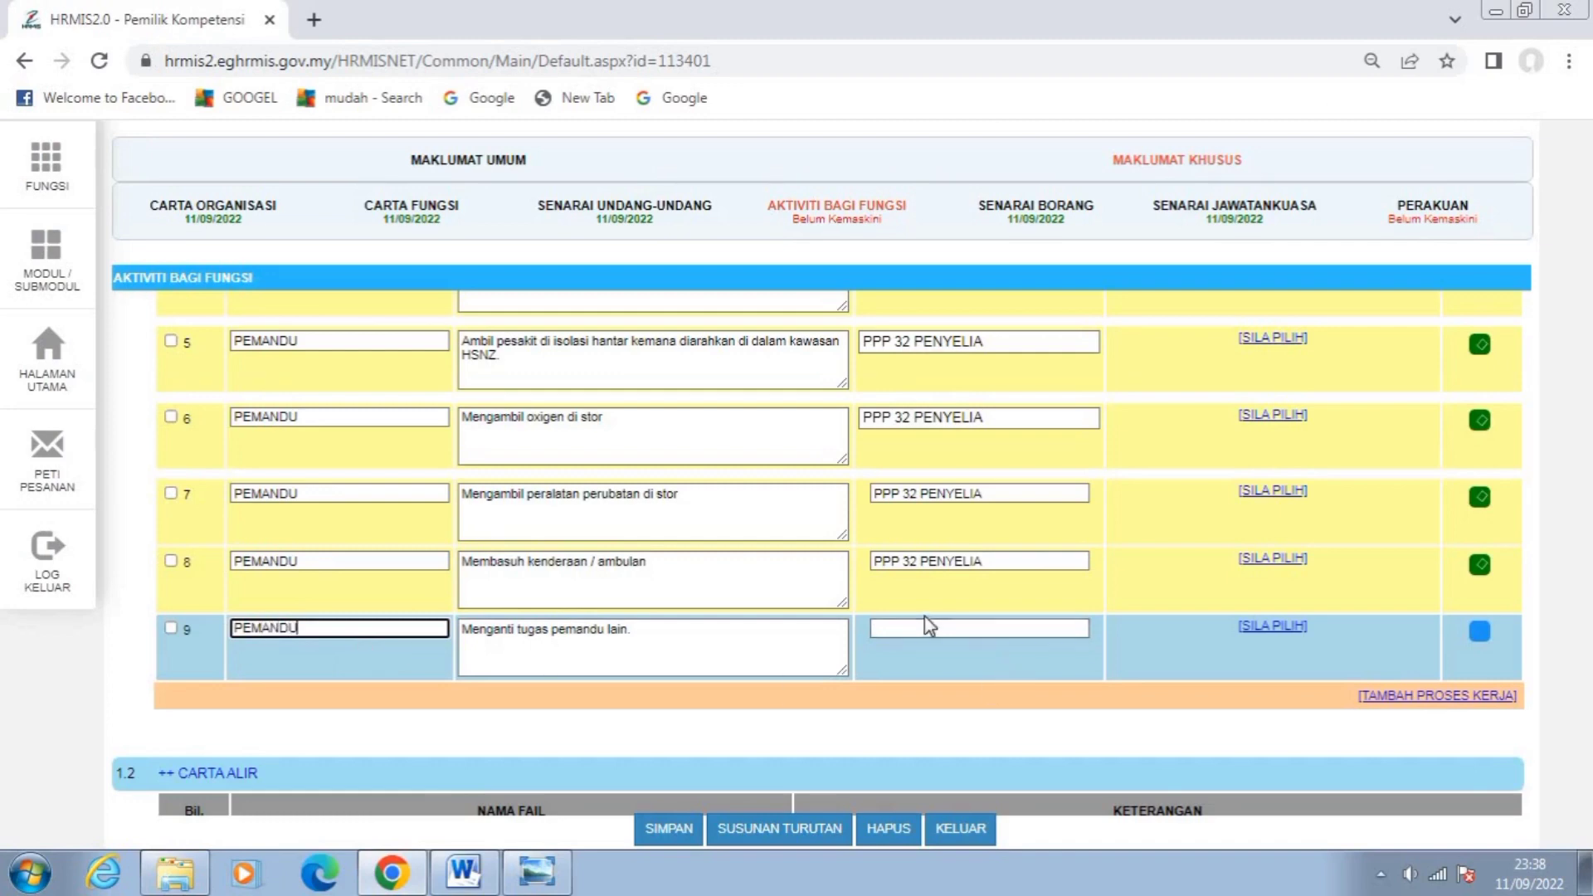
drag(995, 559, 877, 569)
key(ctrl+c)
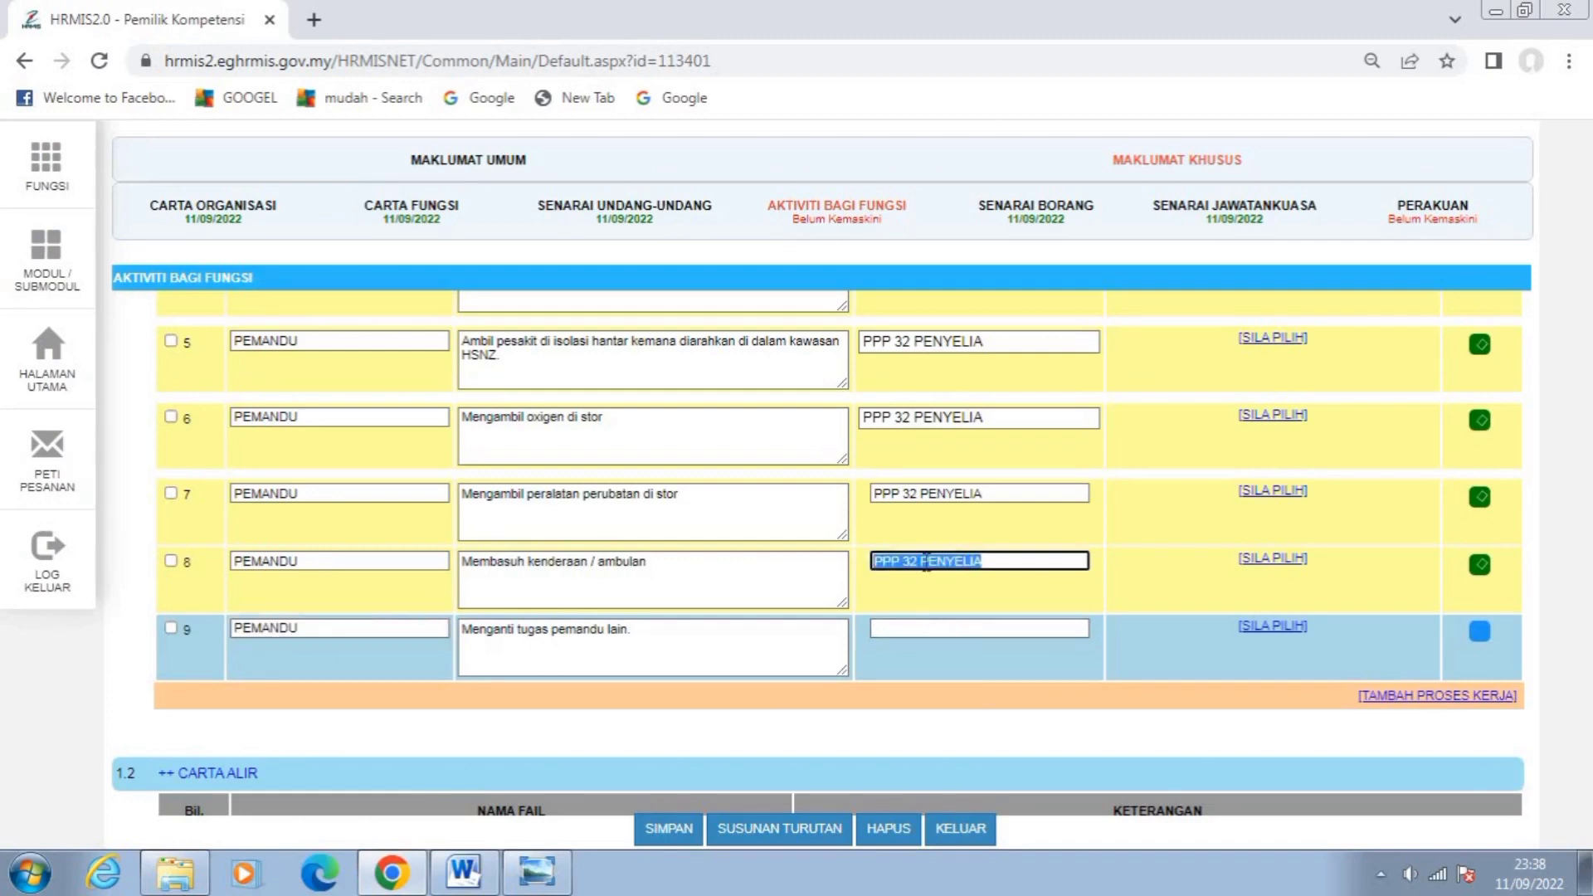
click(927, 628)
key(ctrl+v)
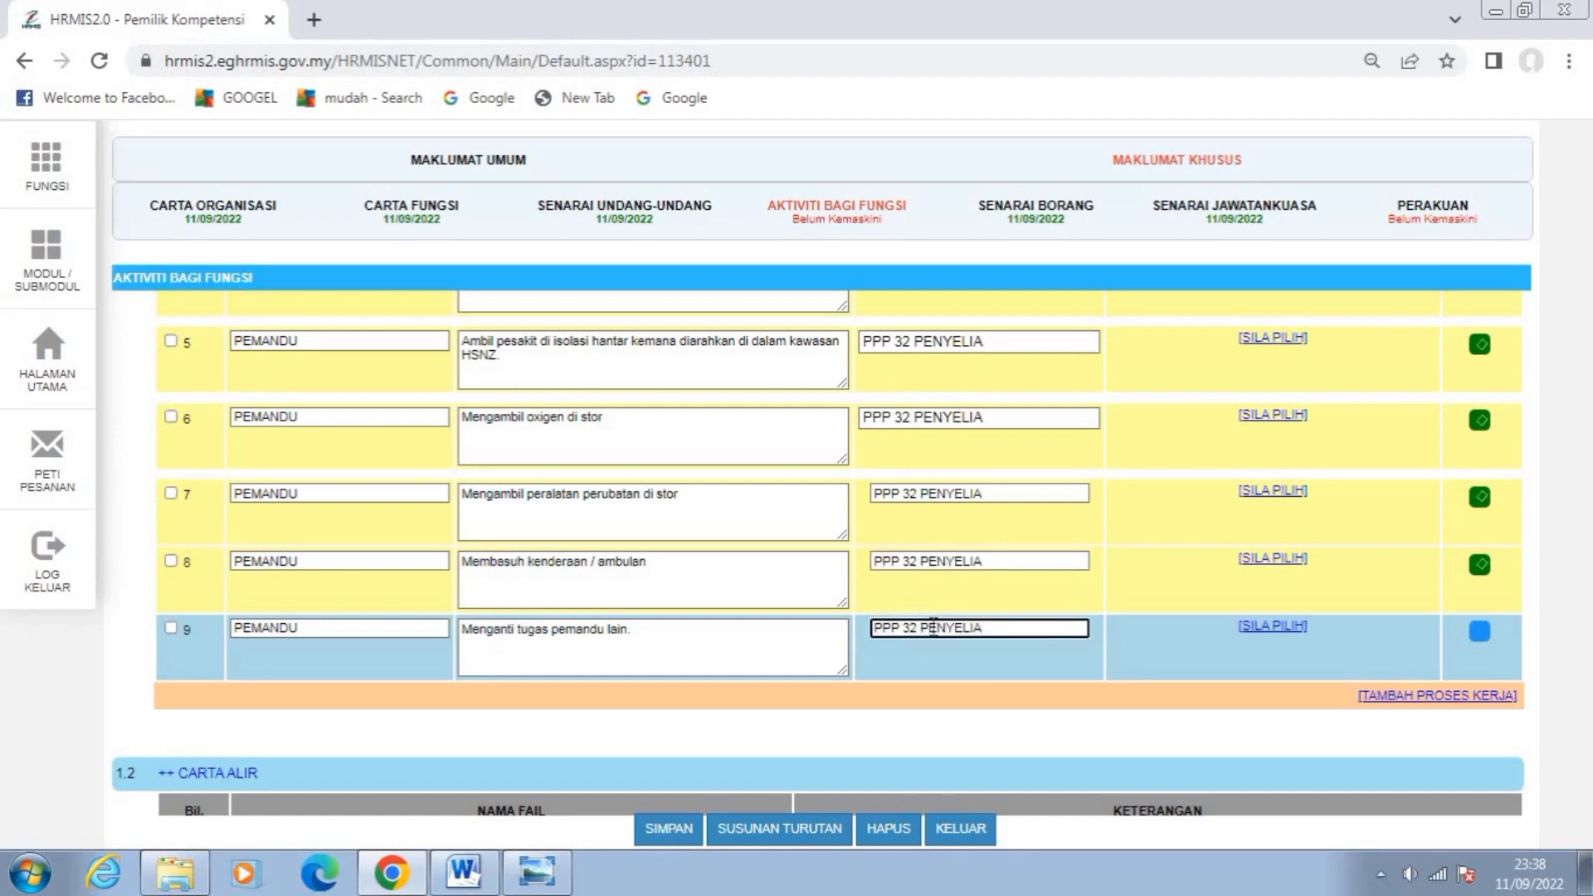
click(1480, 632)
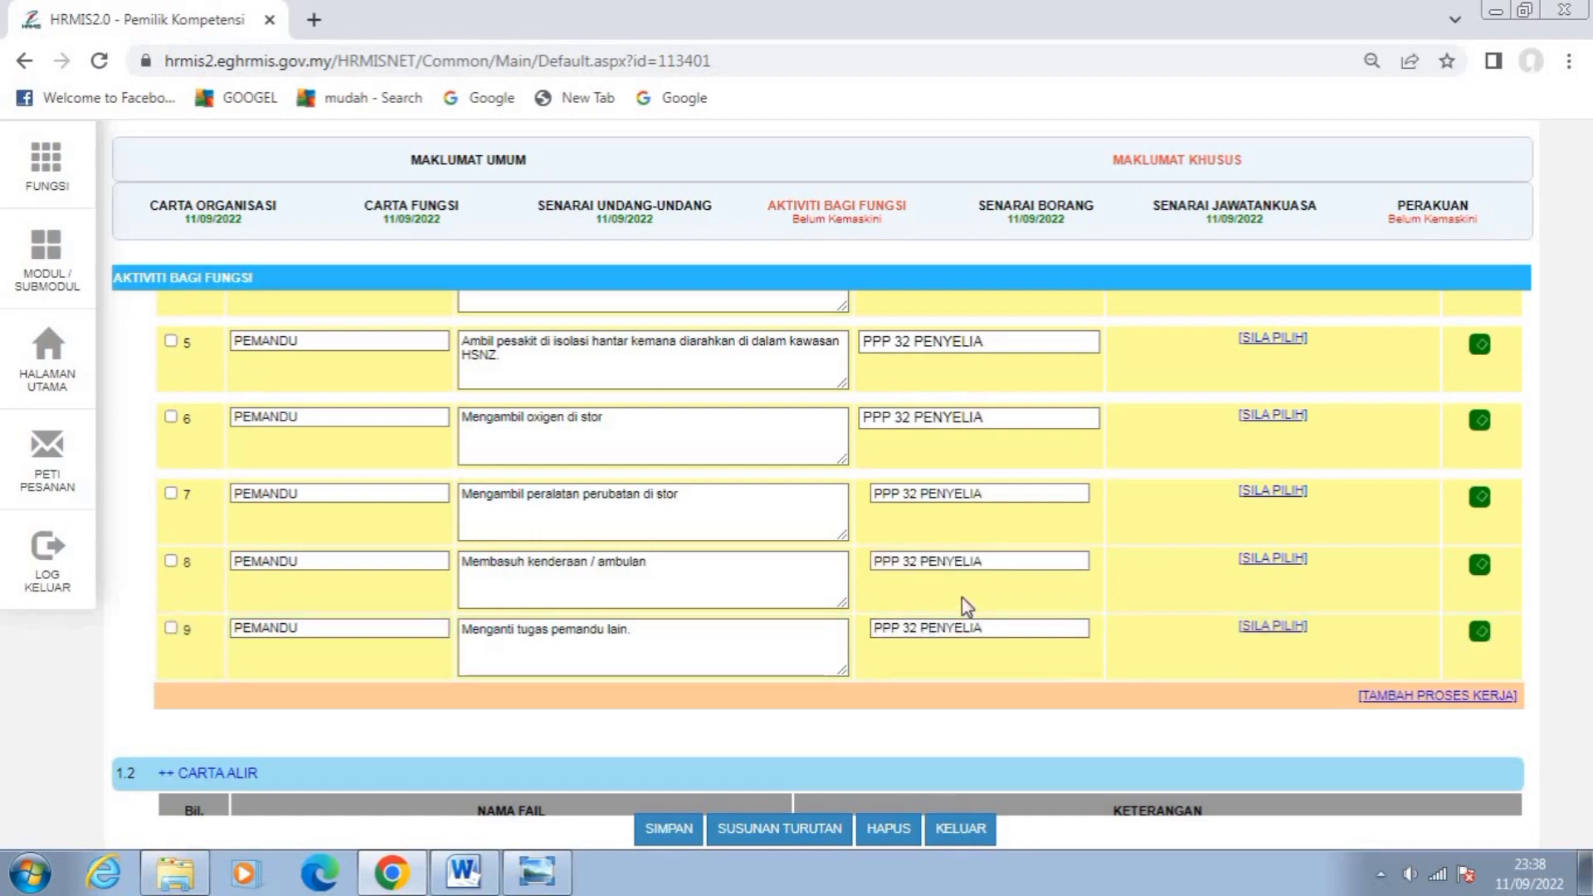
Save the PROSES KERJA table and add blank rows 10 to 12 to it.
scroll(971, 602, down, 1)
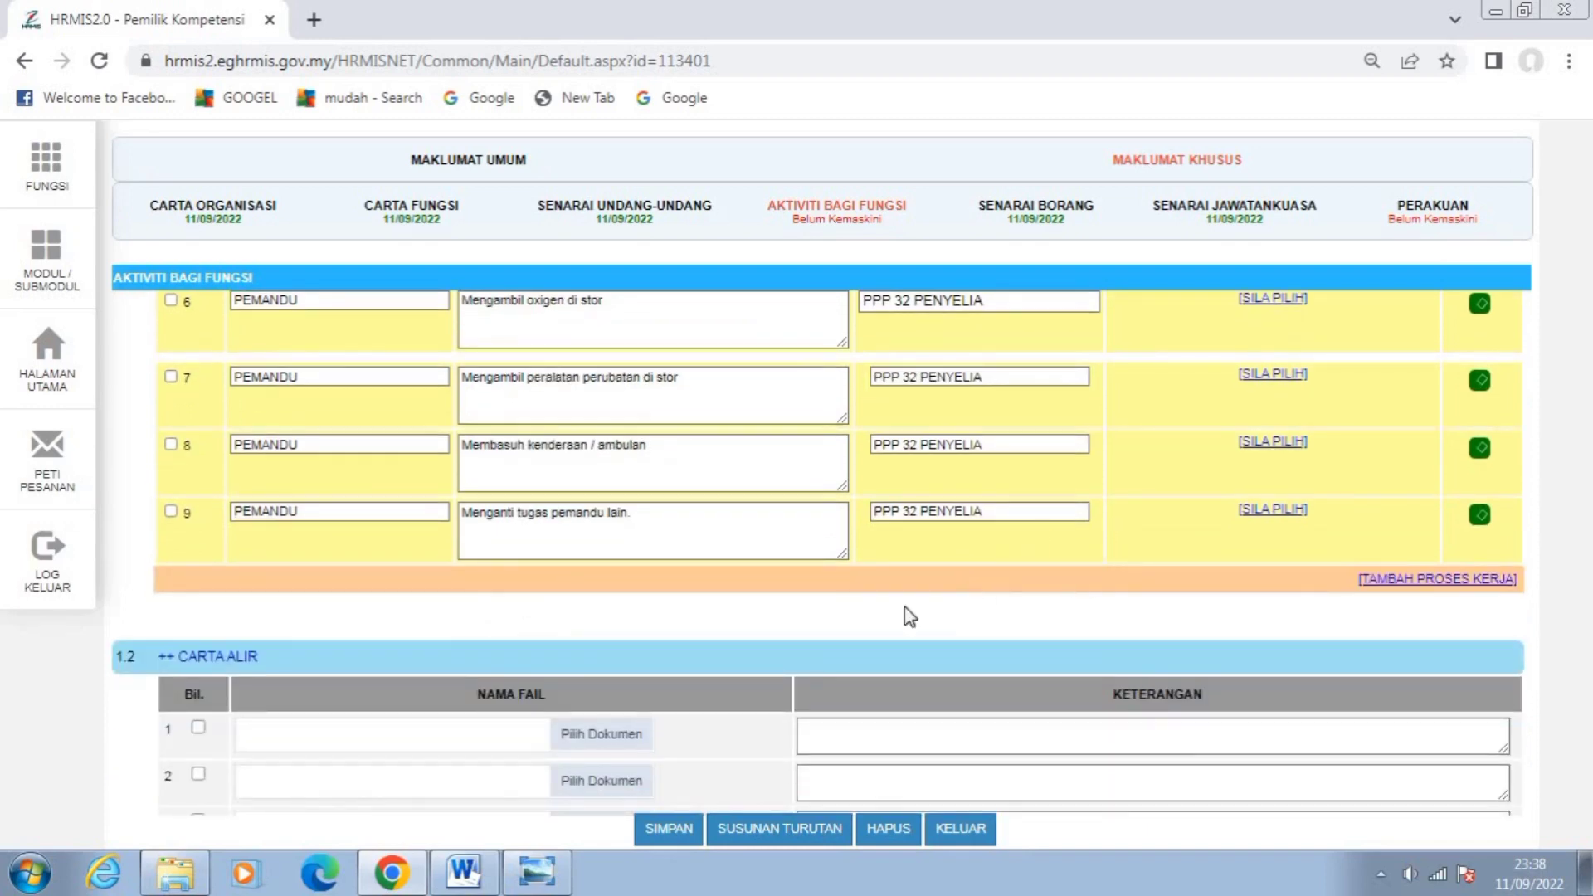
click(670, 830)
click(1002, 193)
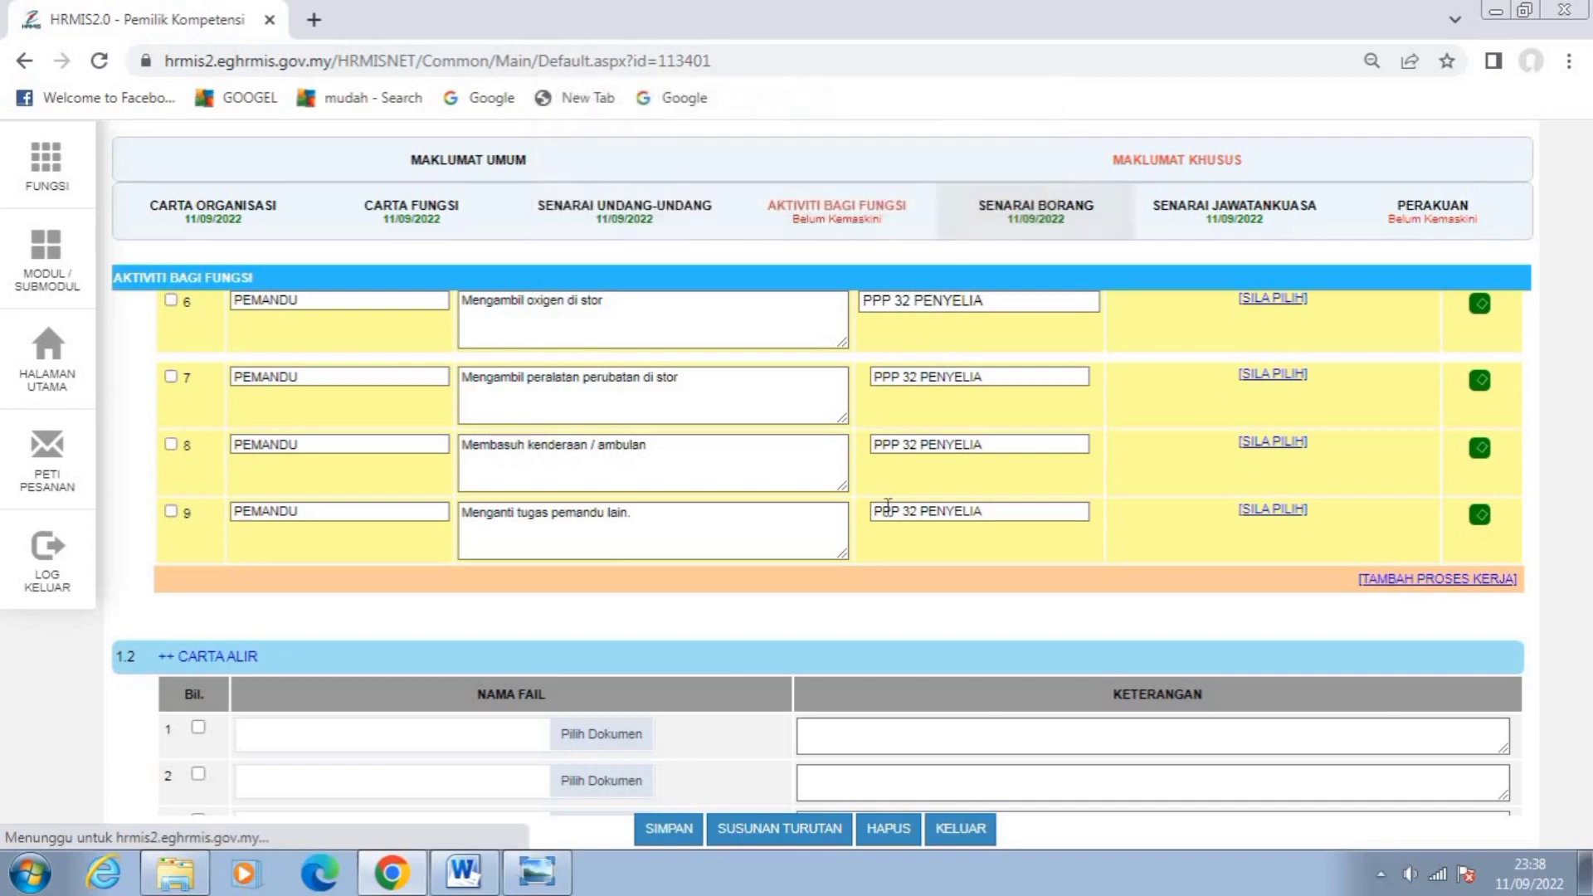
scroll(906, 541, down, 7)
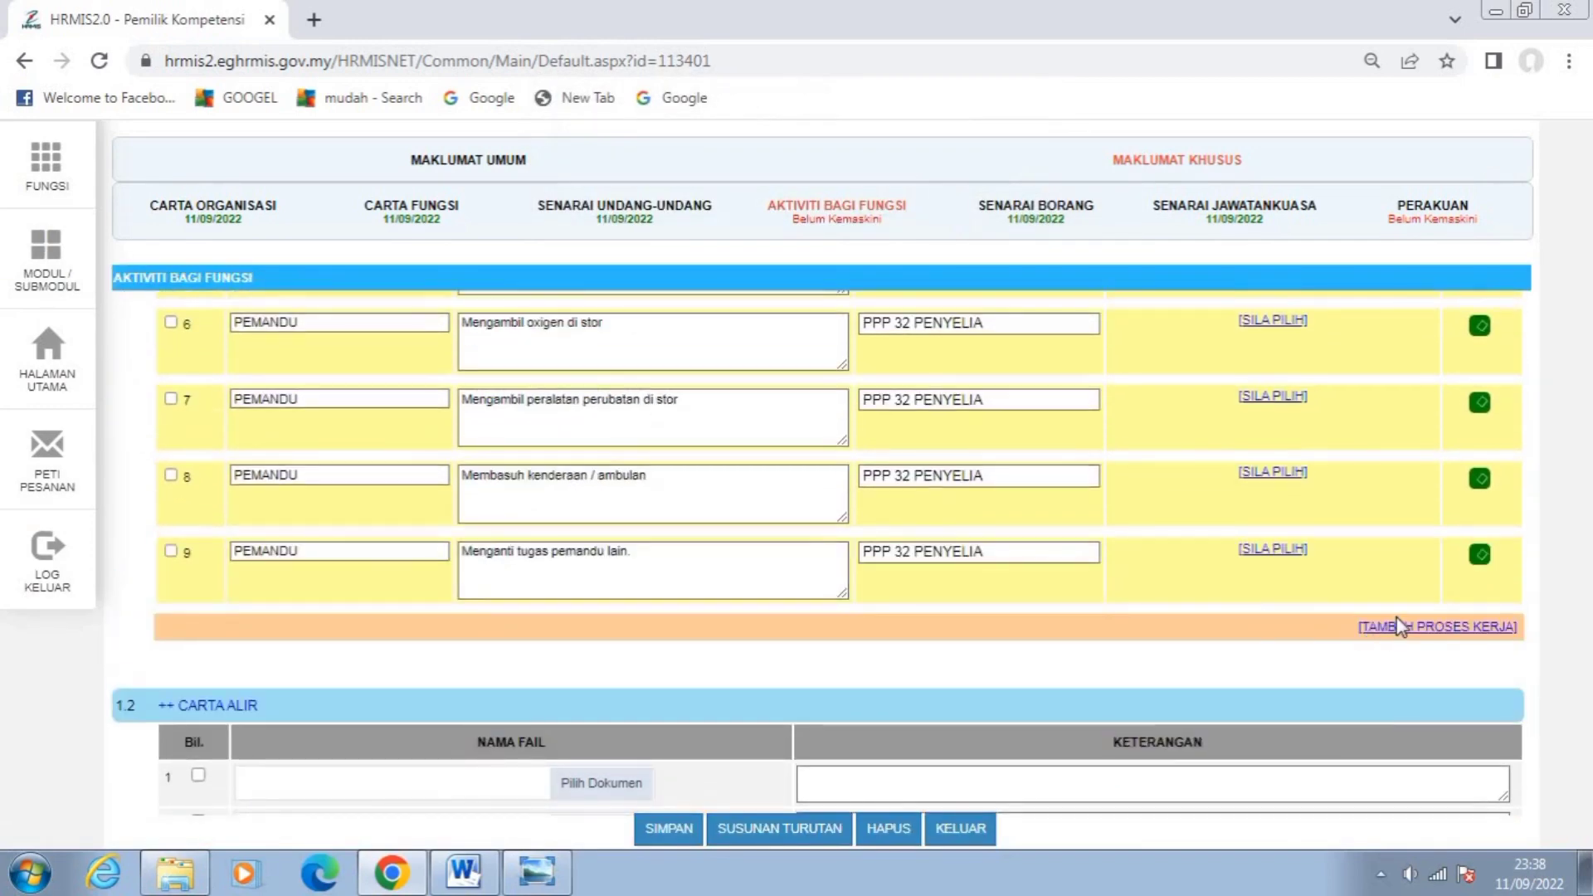
click(1399, 628)
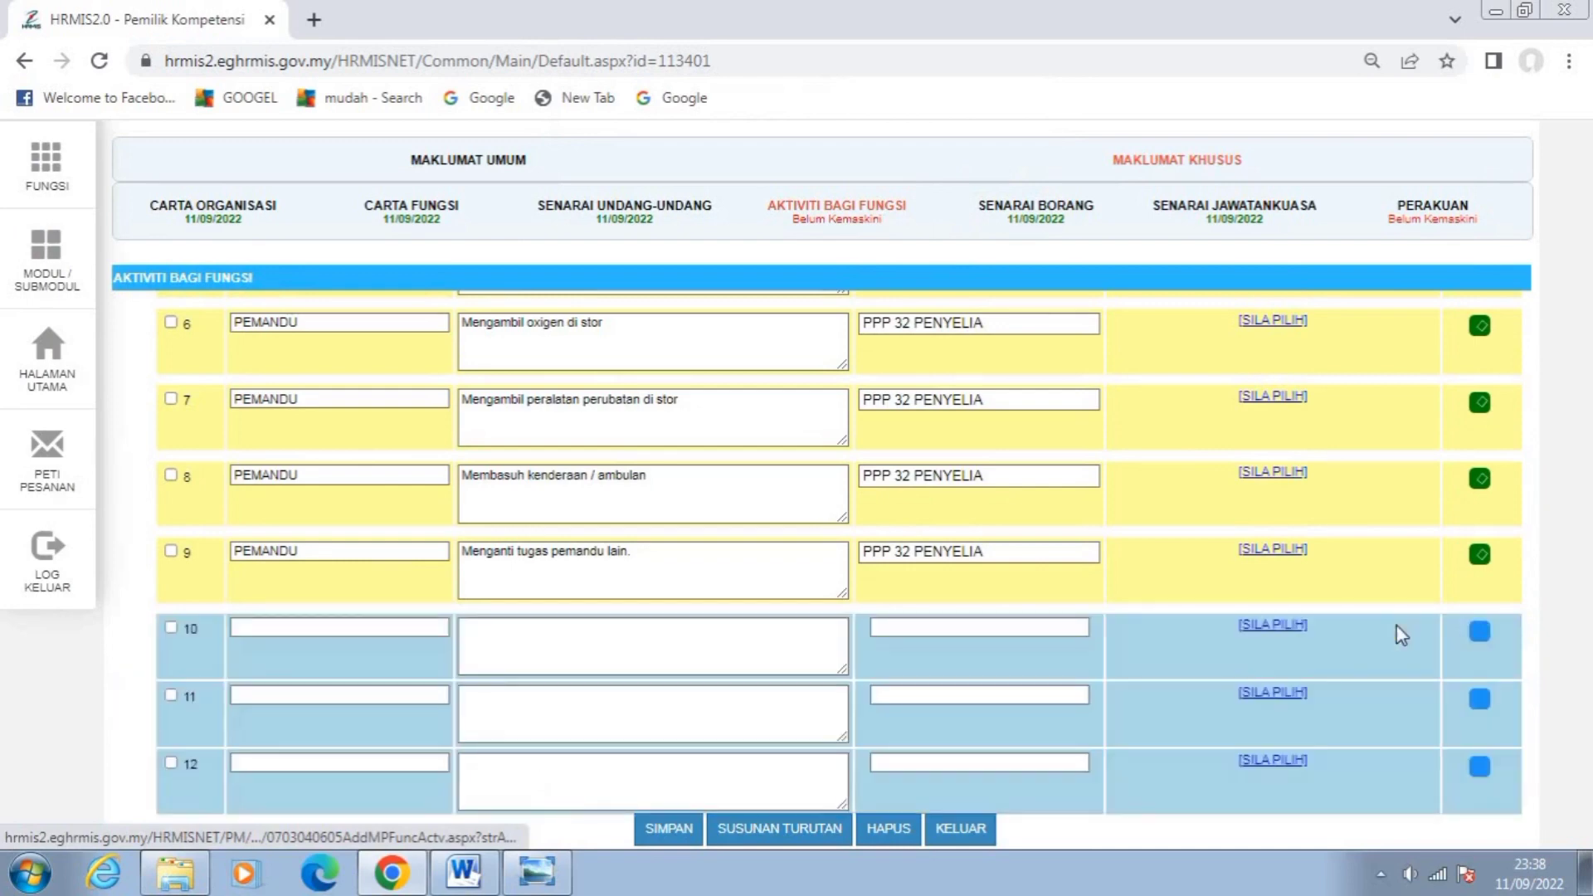
Copy flowchart step 10's text "Melaksanakan tugas lain lain yang diarahkan" from Word into row 10's PROSES KERJA field in Chrome.
scroll(748, 580, down, 3)
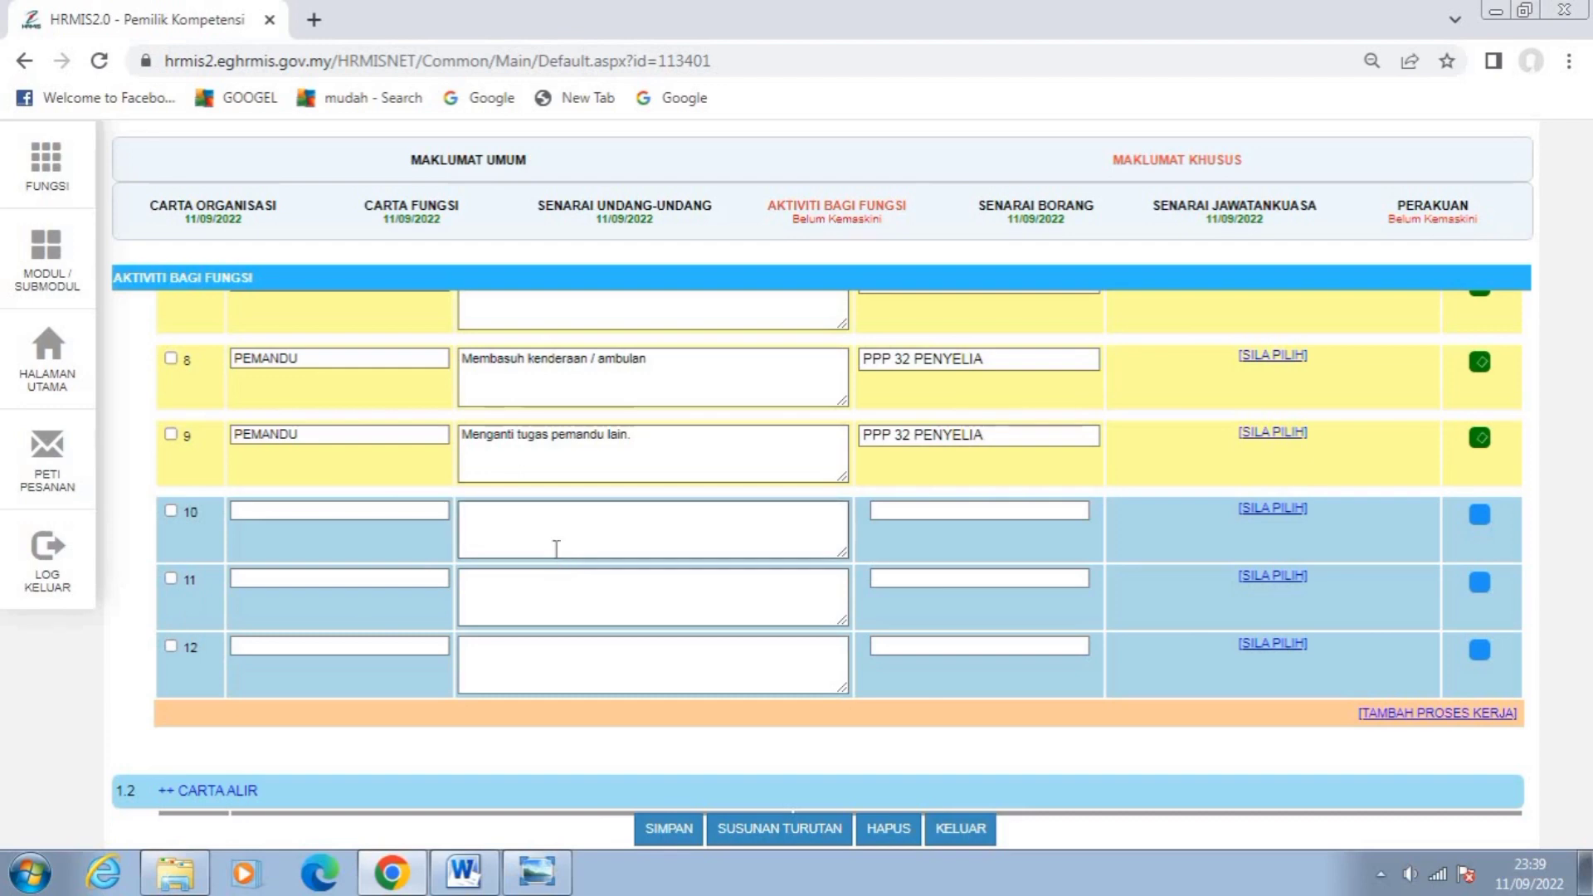
click(486, 514)
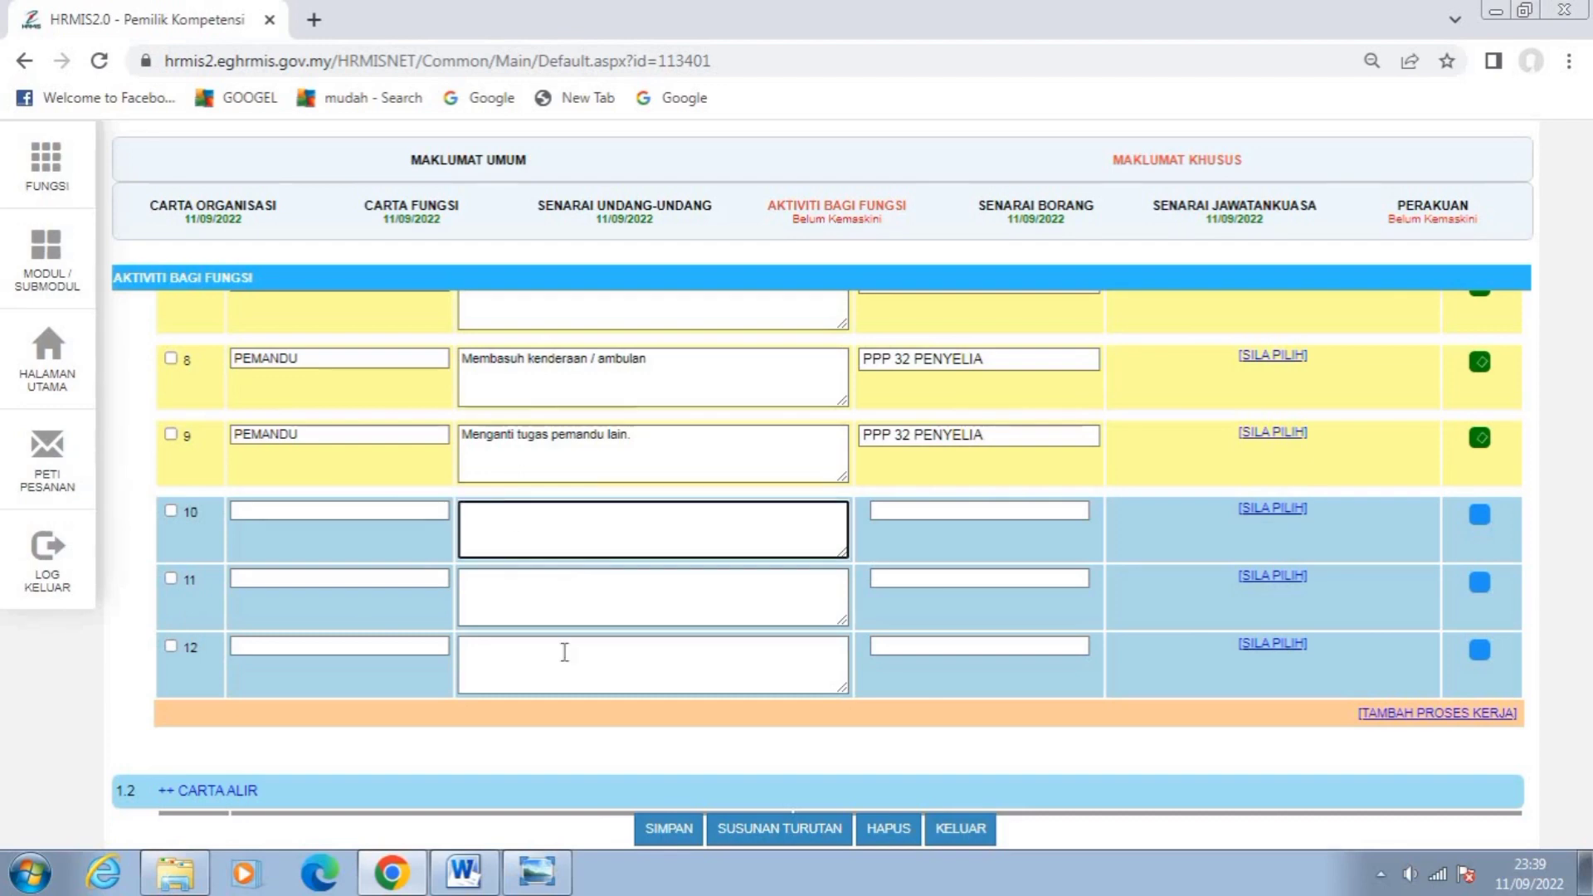
click(463, 871)
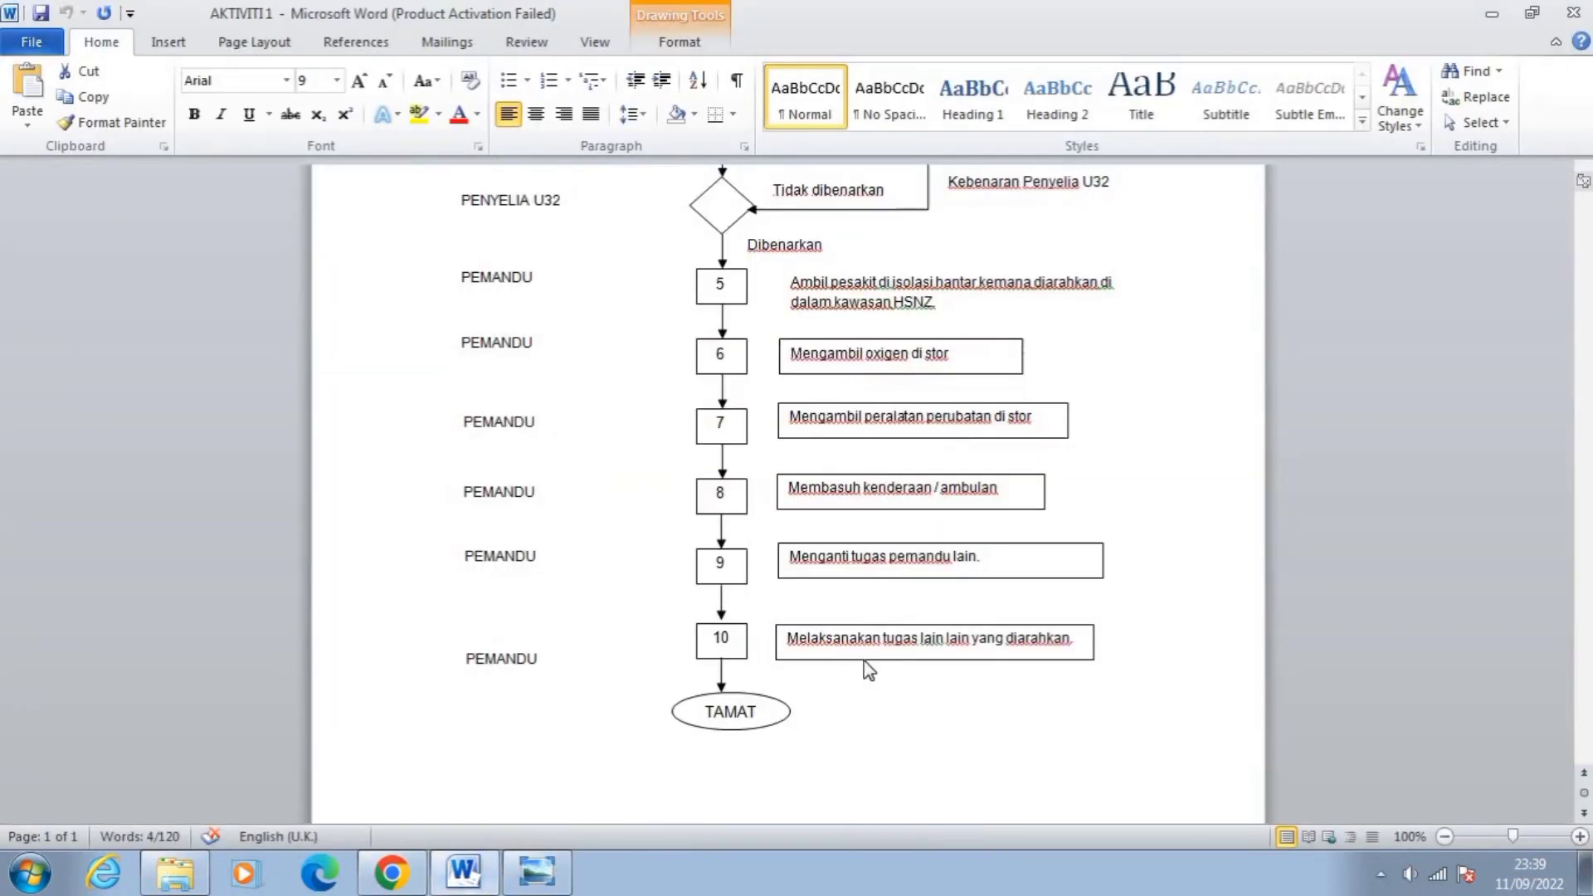
click(839, 653)
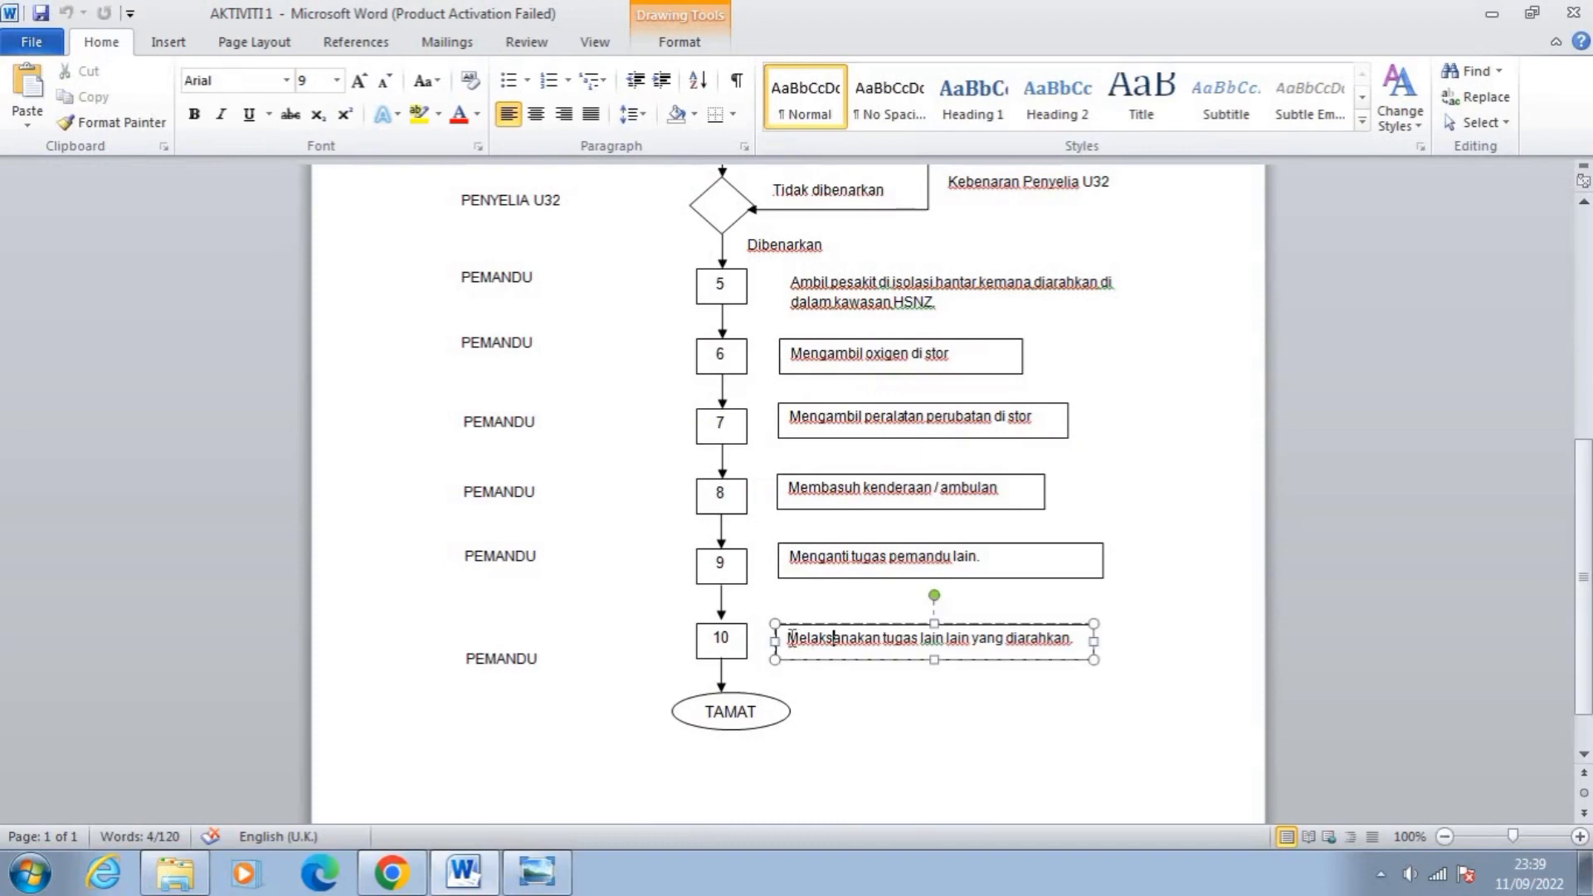
drag(834, 638, 1065, 634)
key(ctrl+c)
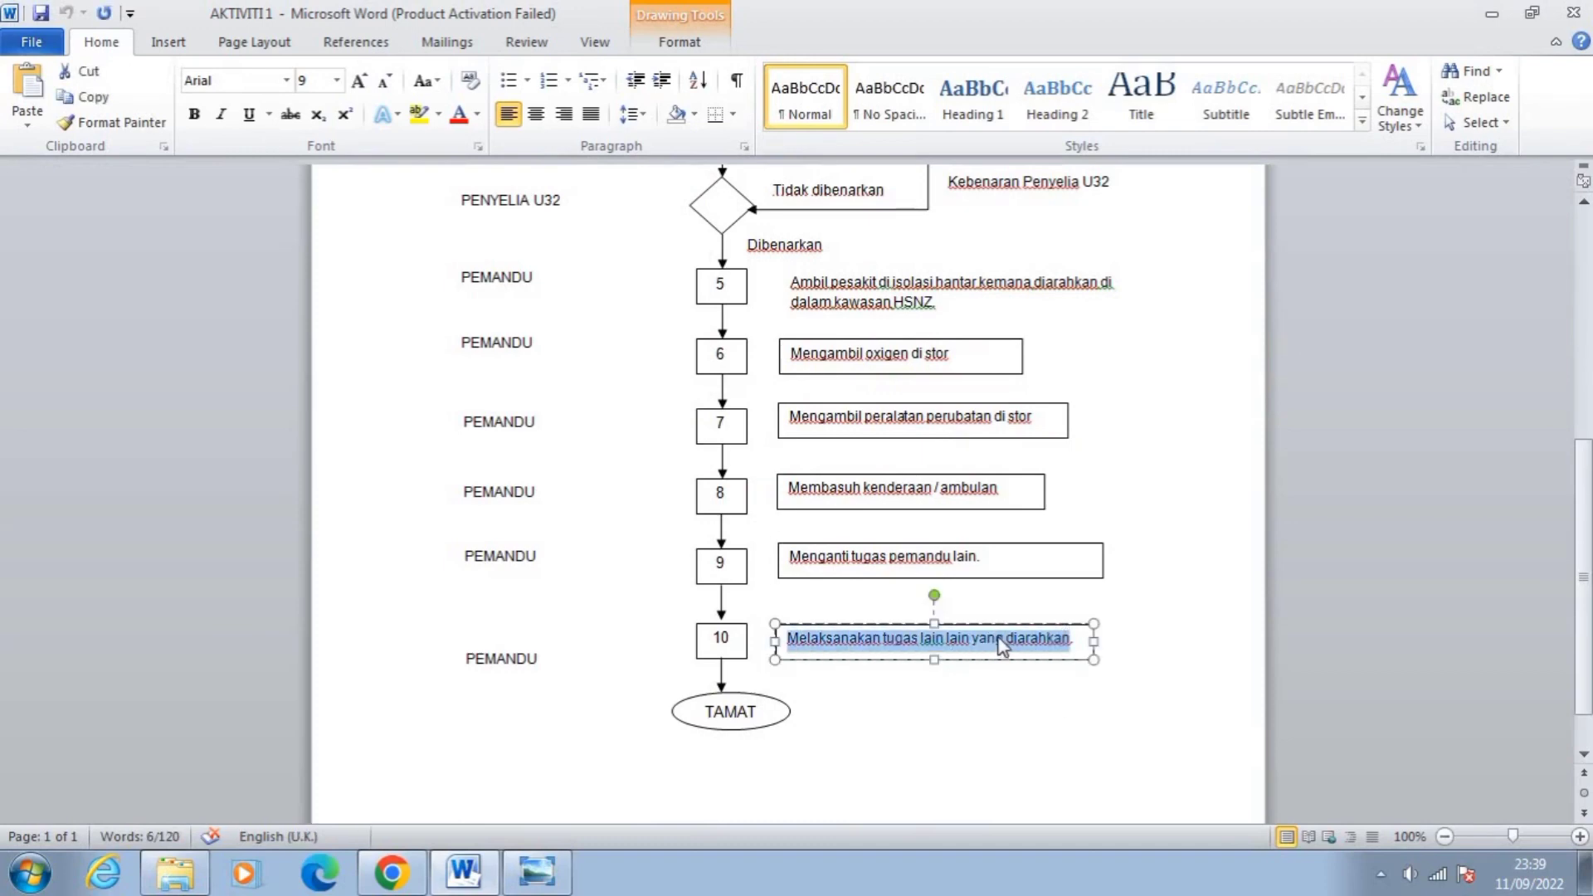
click(407, 884)
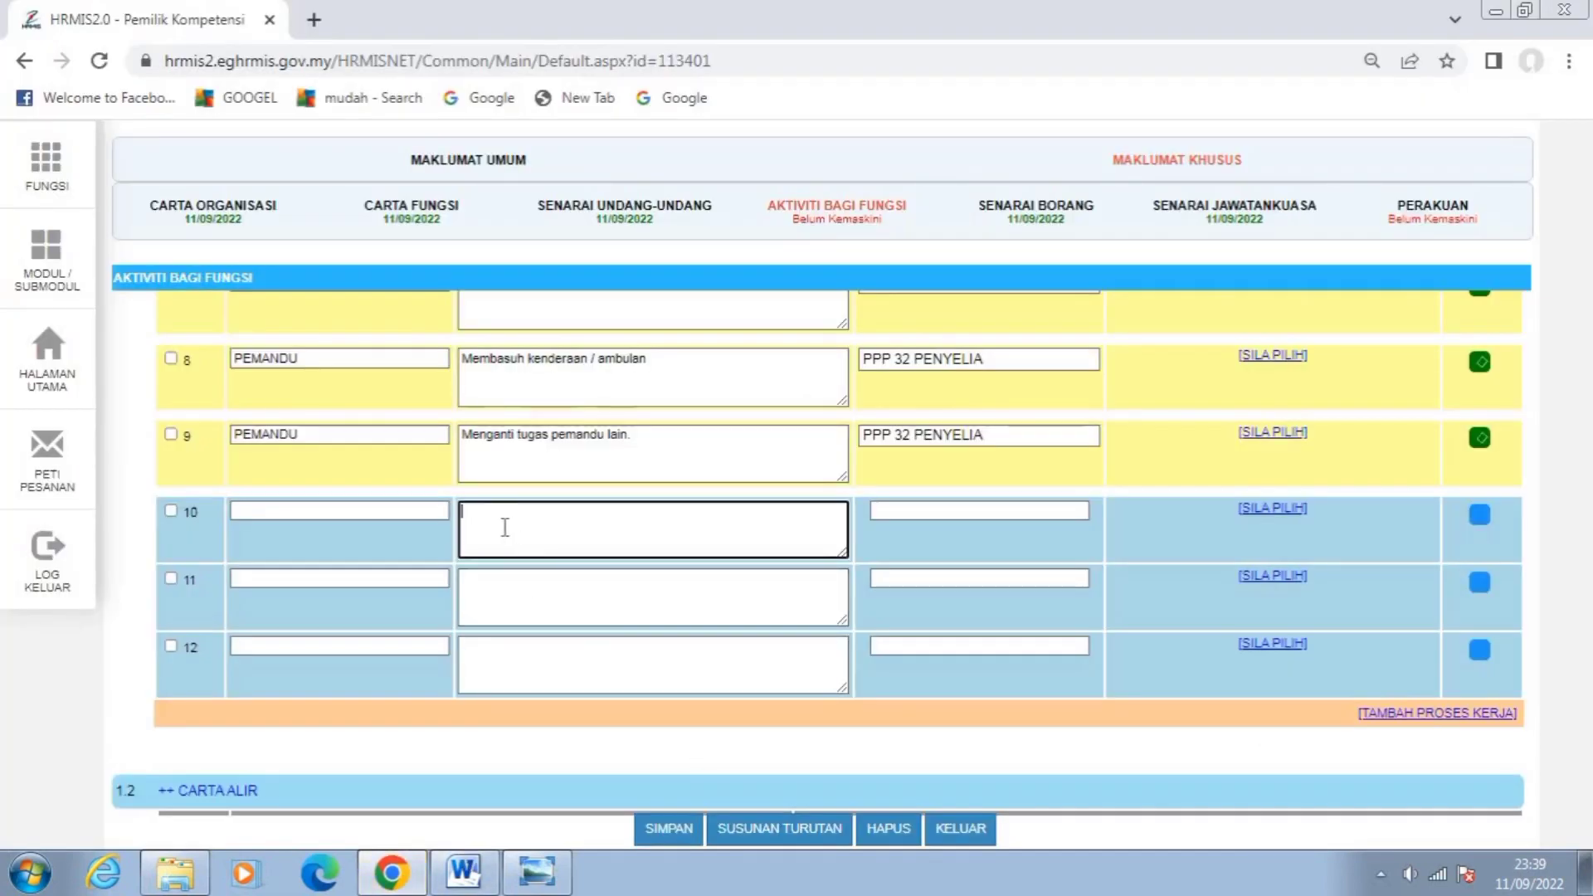
key(ctrl+v)
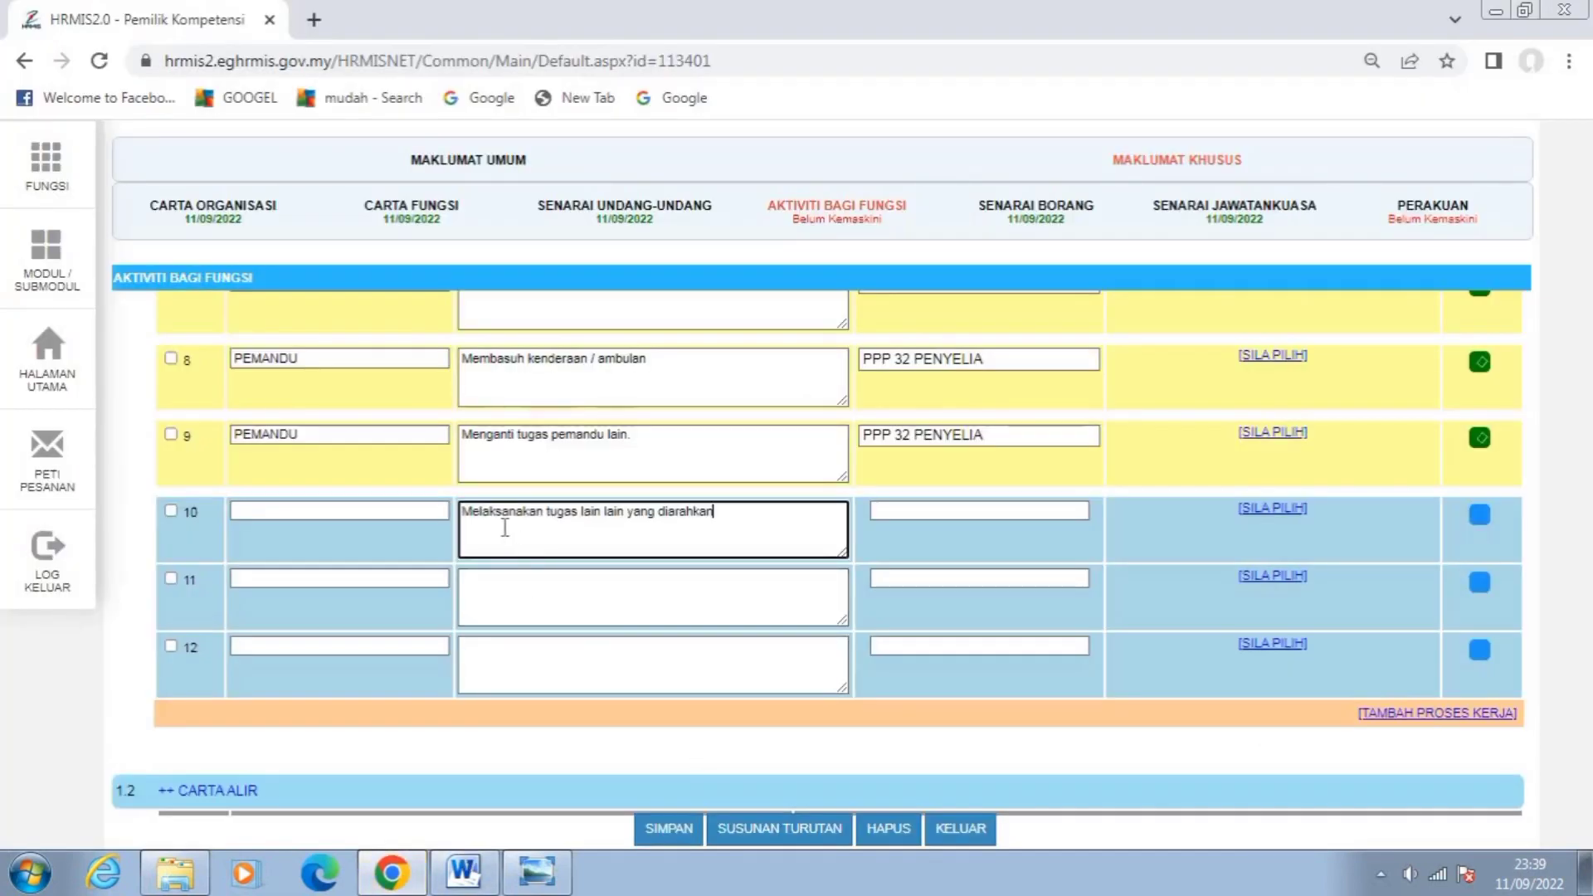
Complete row 10 with TANGGUNGJAWAB PEMANDU and row 9's officer PPP 32 PENYELIA, and mark it under TANDA JIKA BERKAITAN.
click(287, 508)
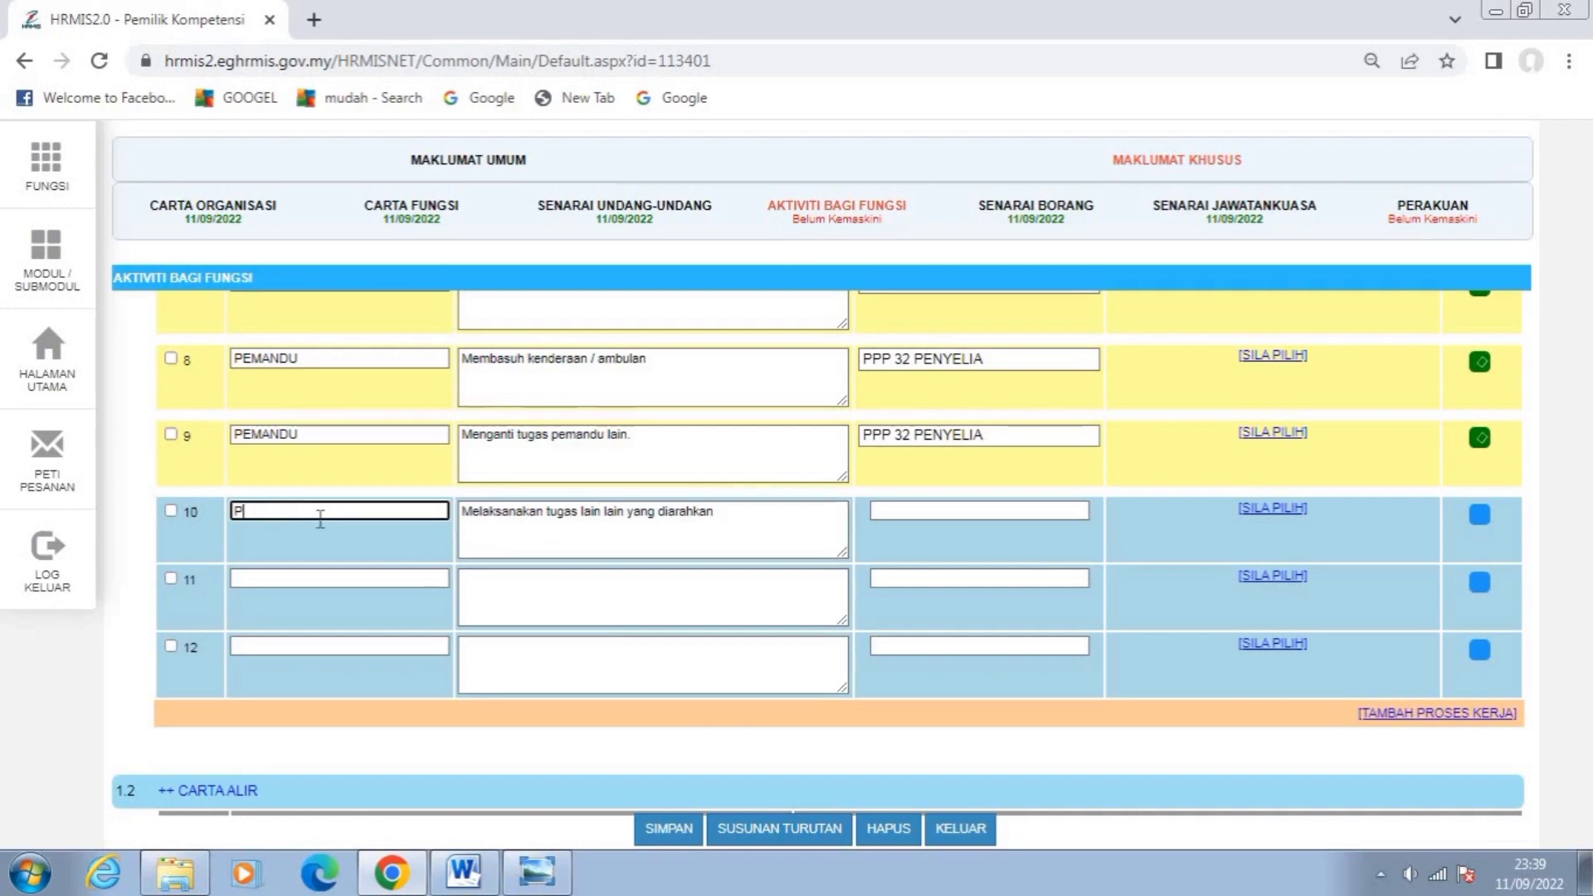
text(PEMANDU)
drag(1003, 434, 889, 473)
key(ctrl+c)
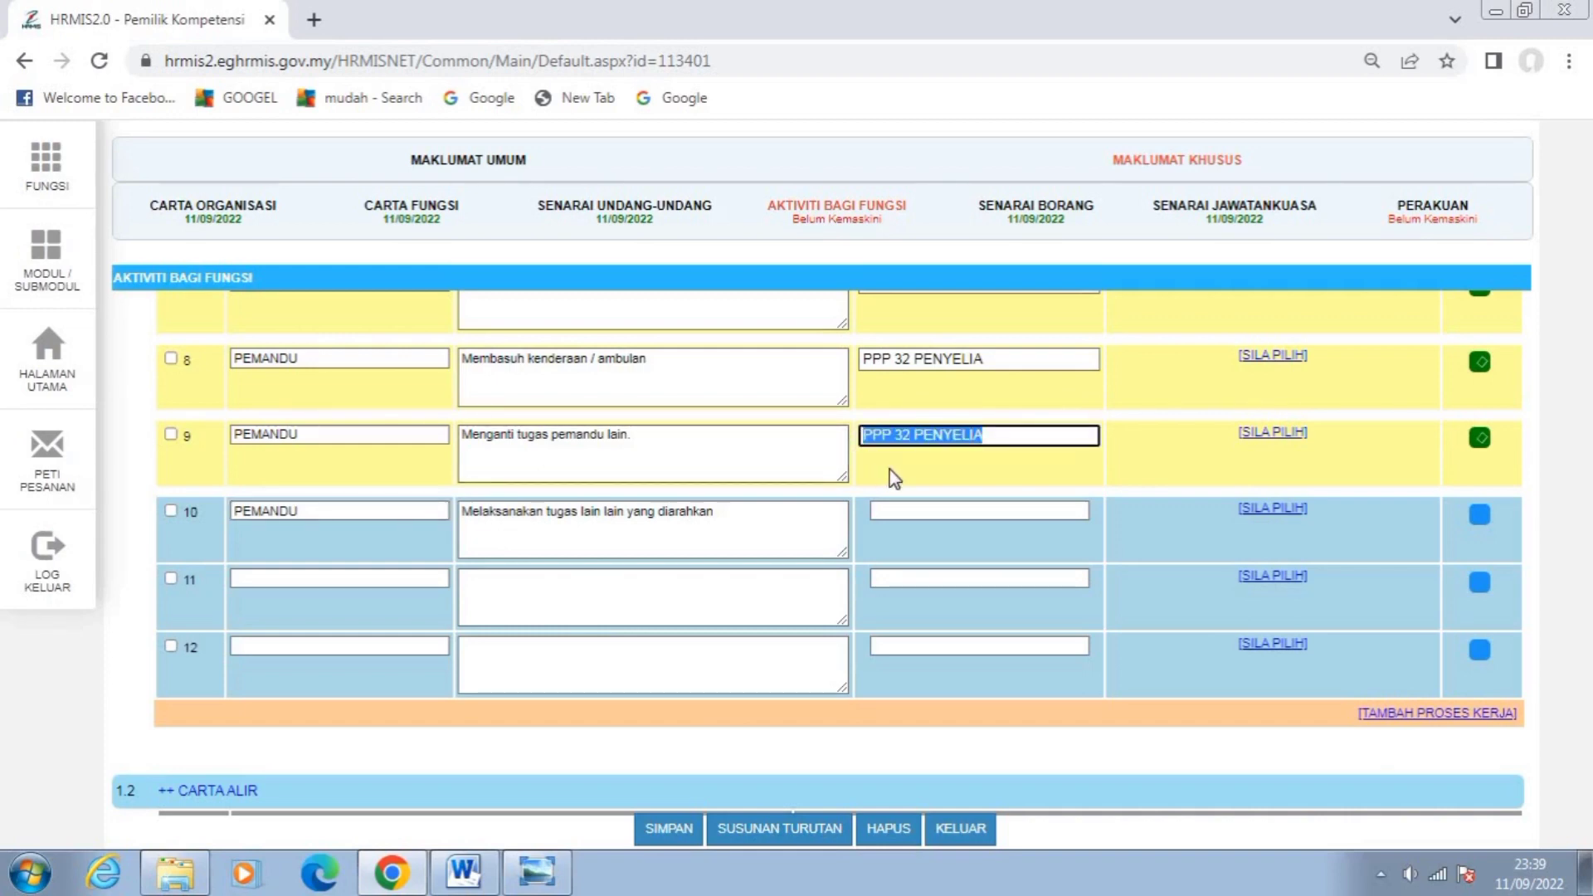
click(933, 506)
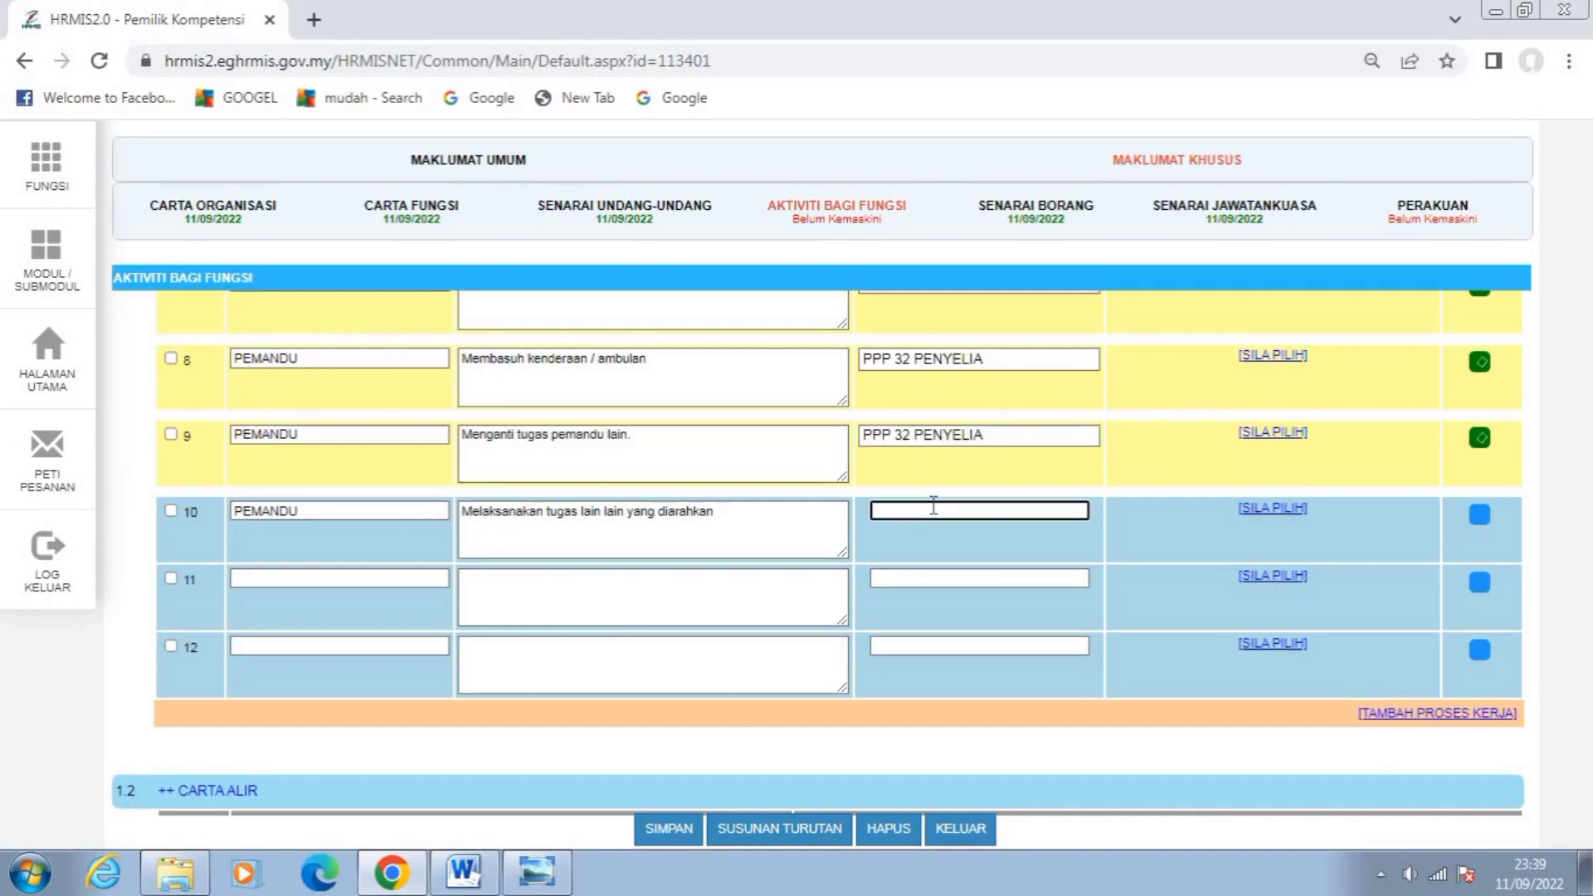
key(ctrl+v)
click(1474, 519)
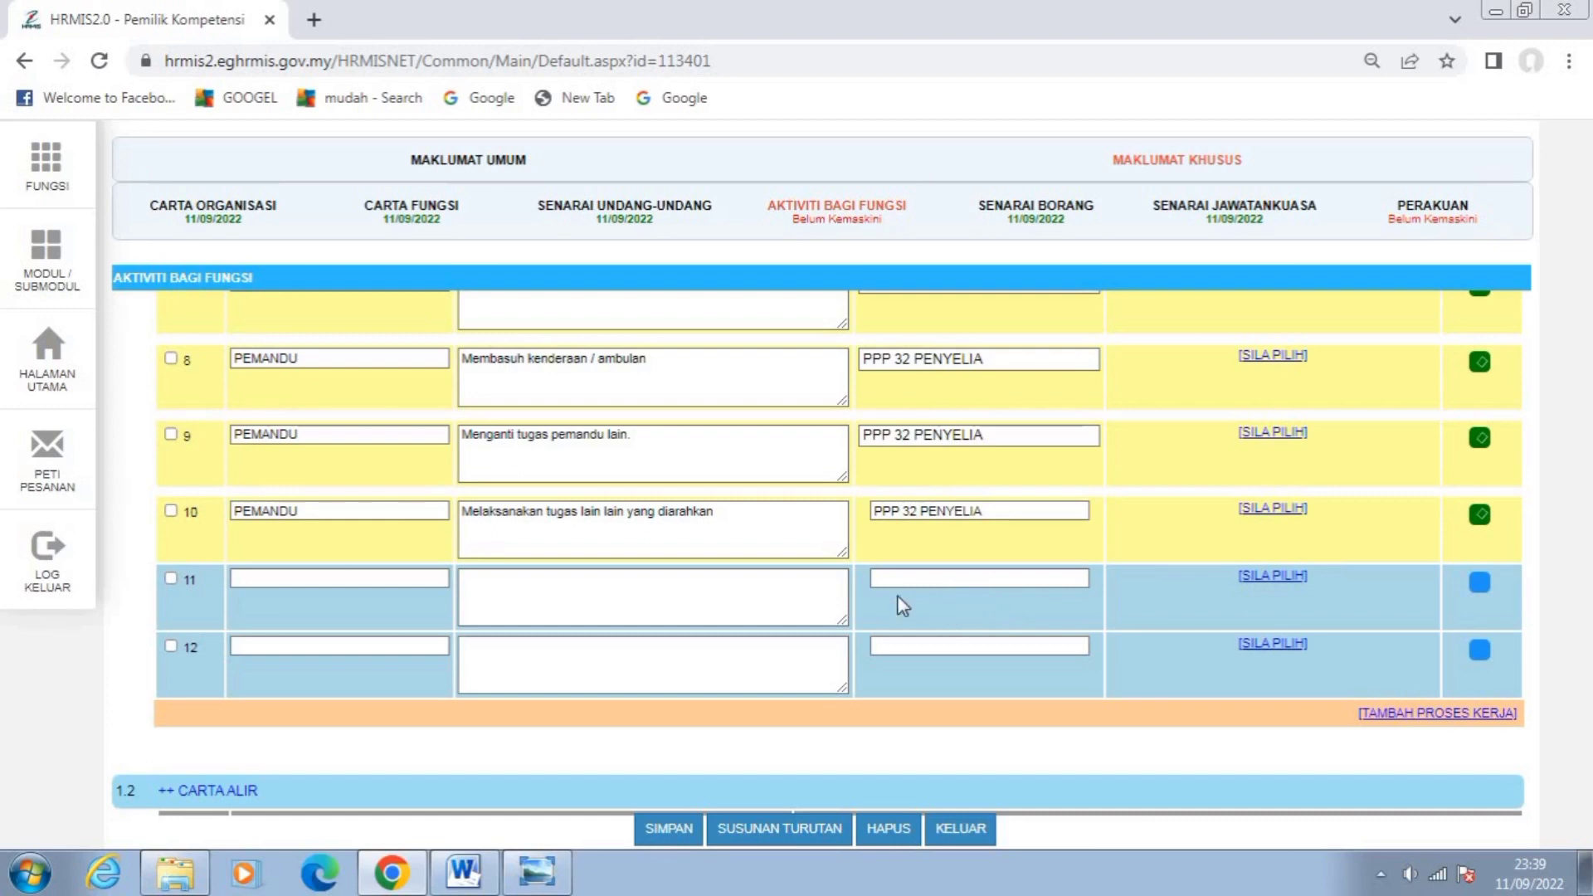
Save the PROSES KERJA table with its row 10 entry.
click(668, 830)
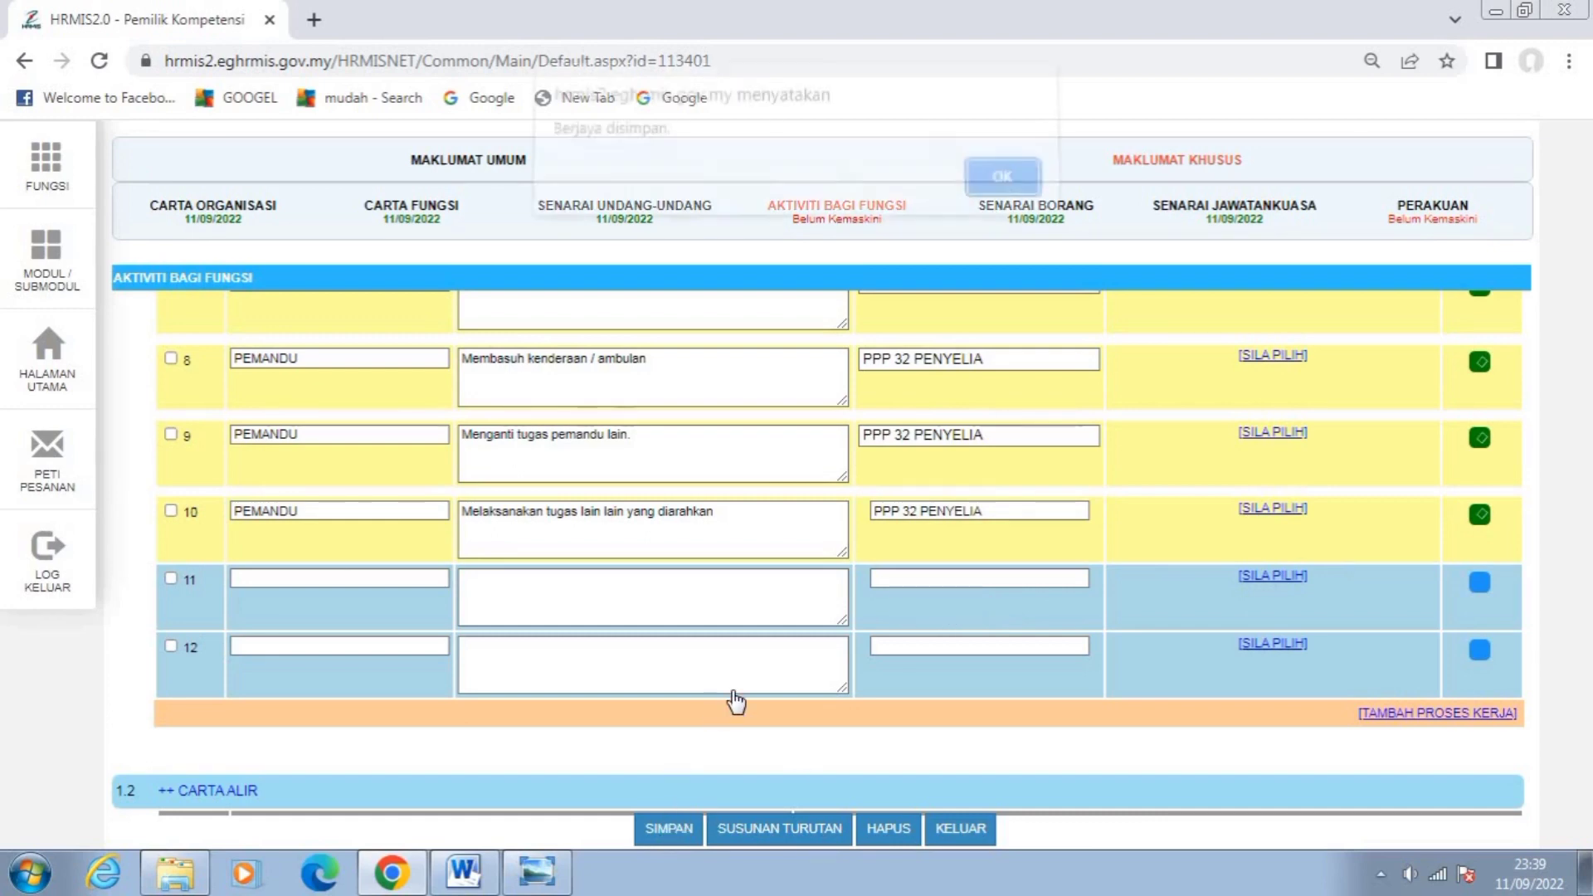
click(1002, 193)
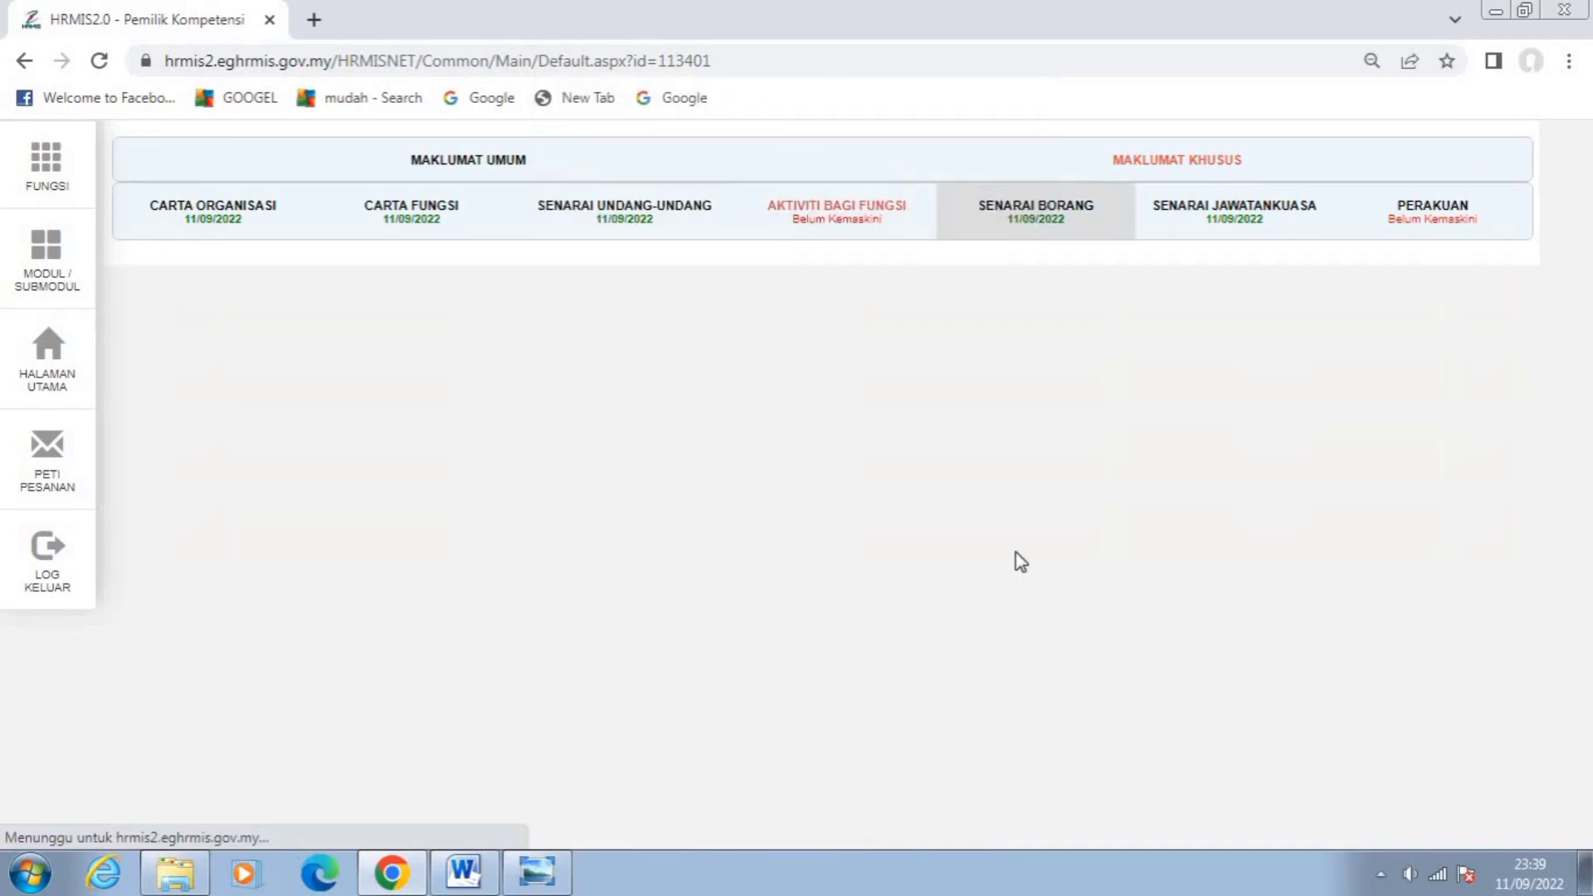
scroll(867, 544, down, 8)
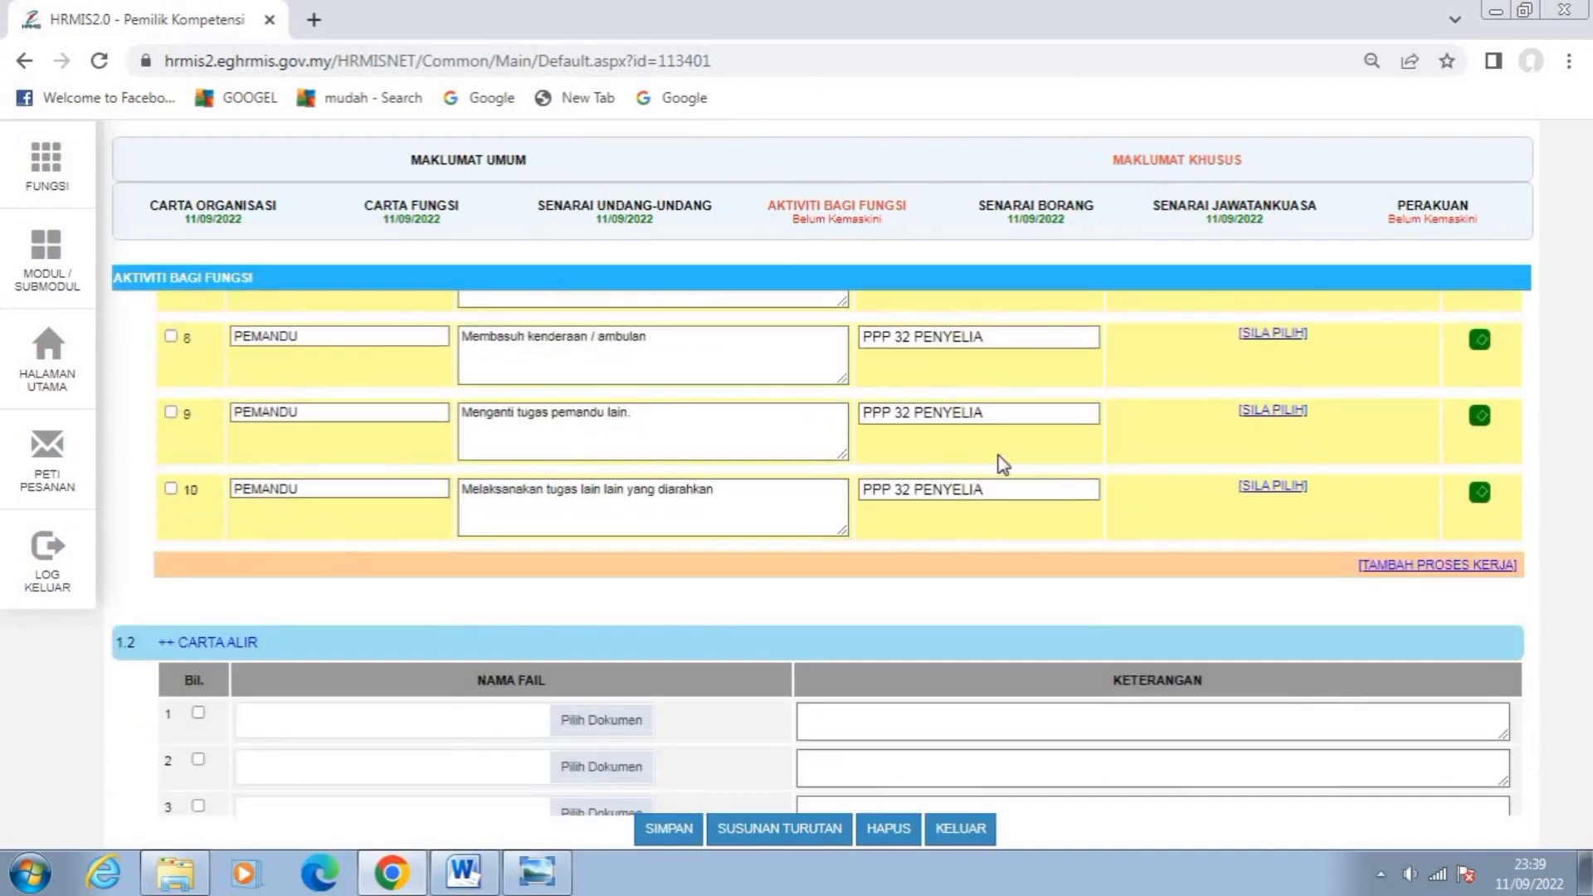
Attach the AKTIVITI 1 image from the Downloads folder to row 1 of the CARTA ALIR table.
scroll(995, 462, down, 1)
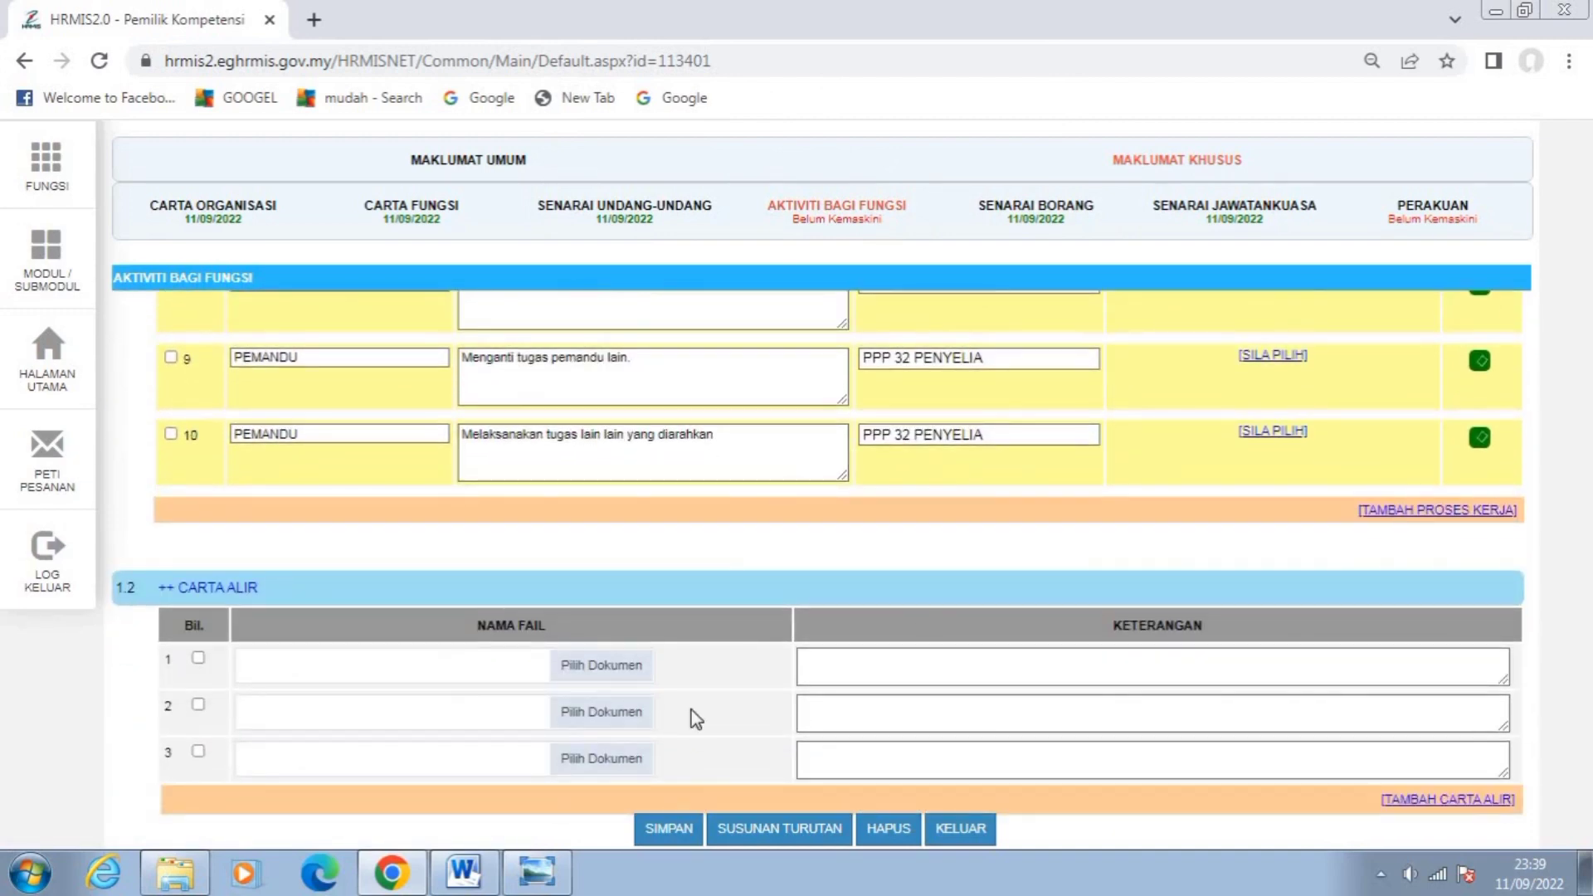
click(612, 674)
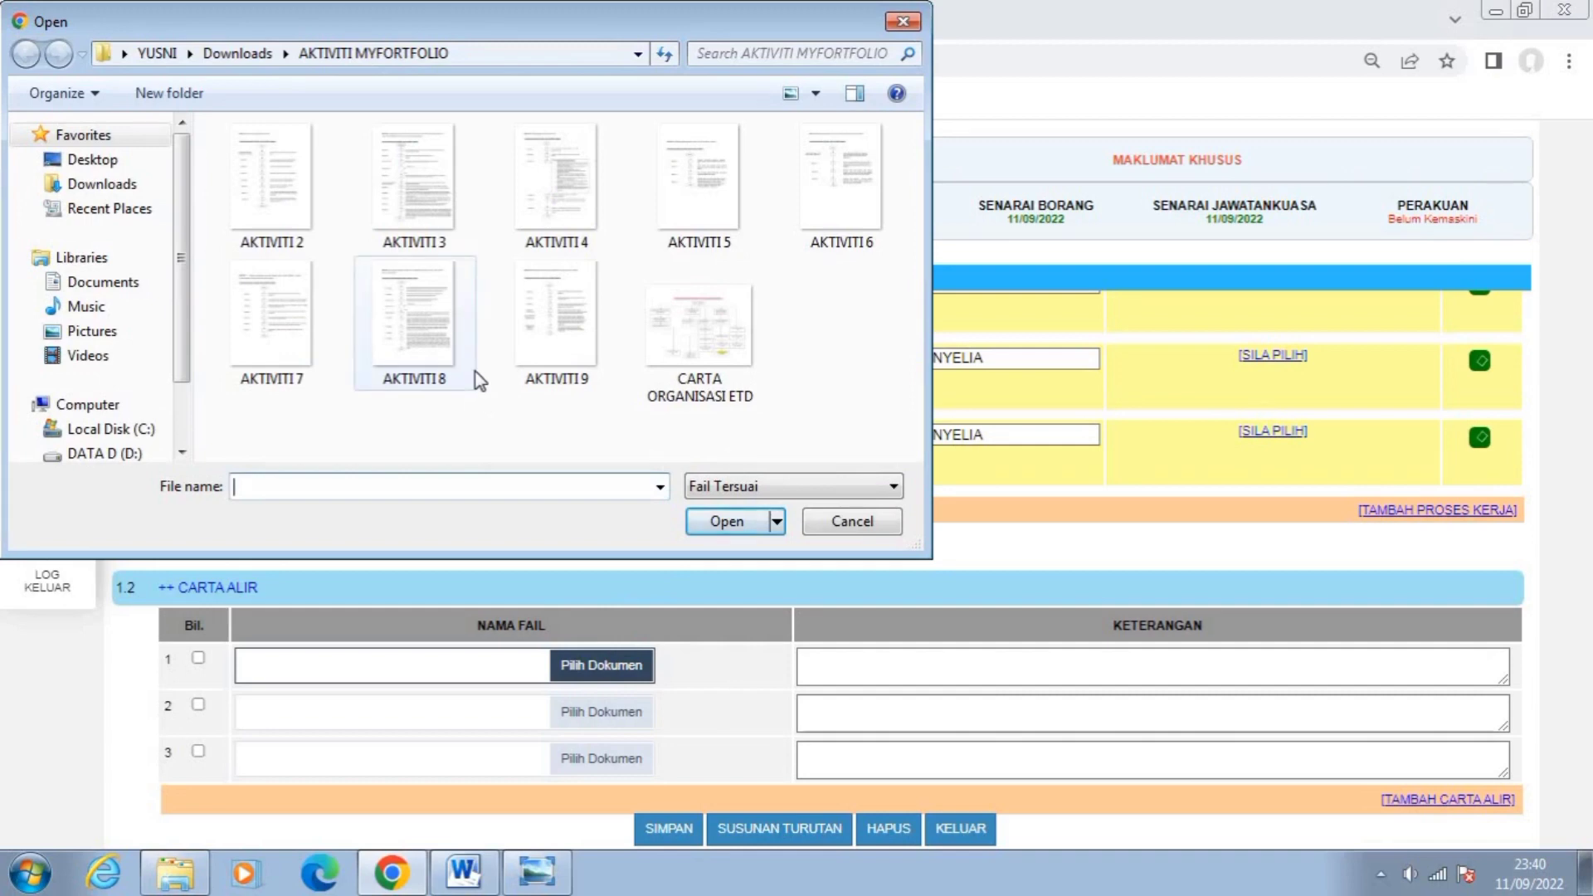
click(102, 186)
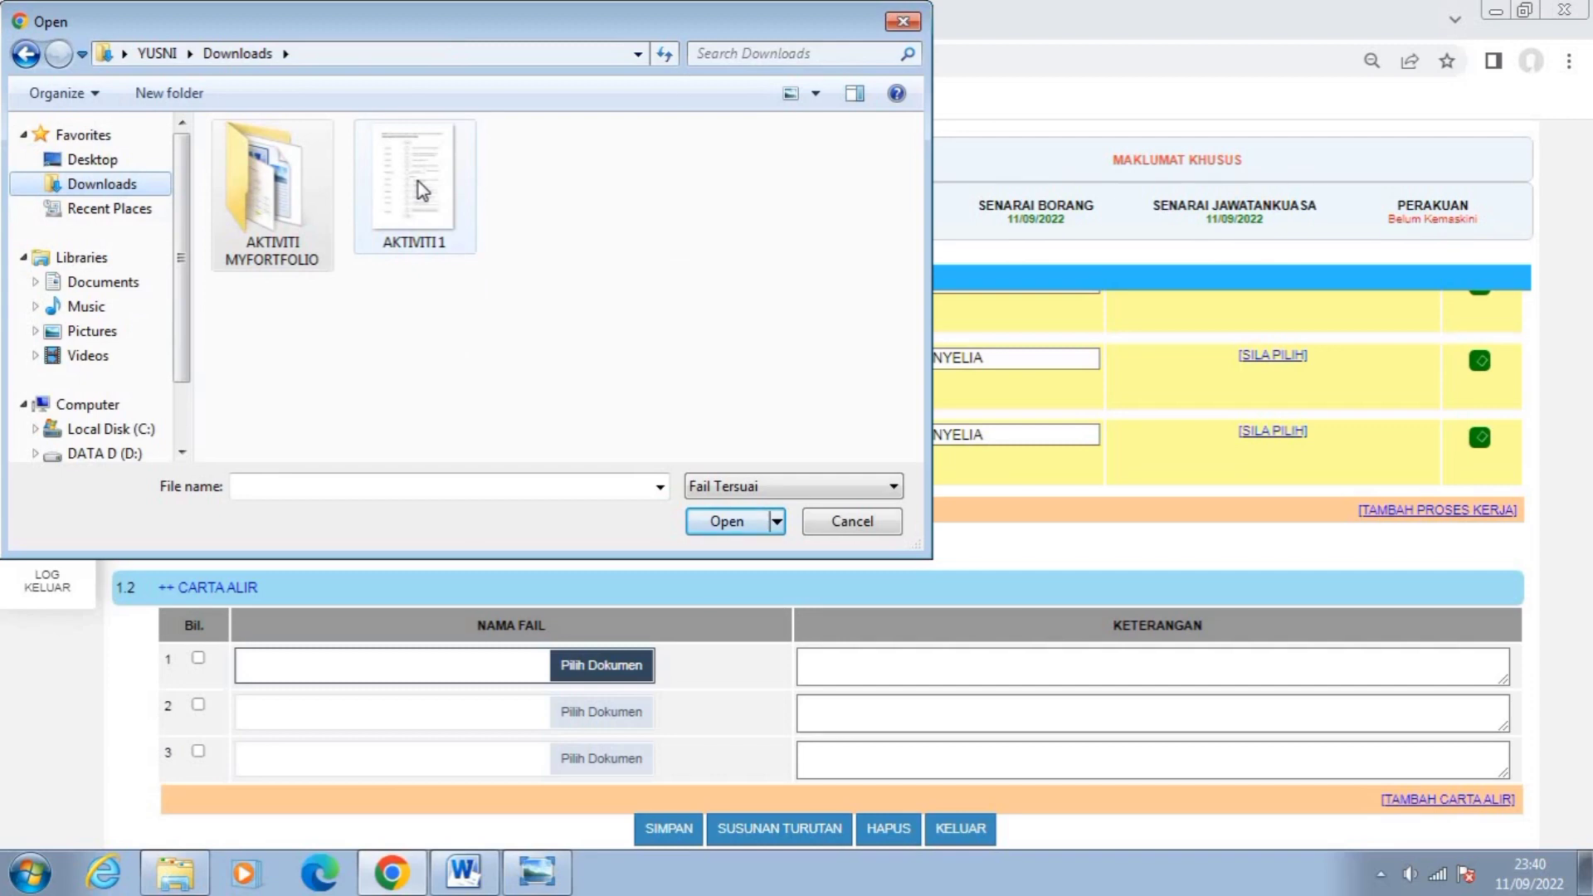
double_click(418, 182)
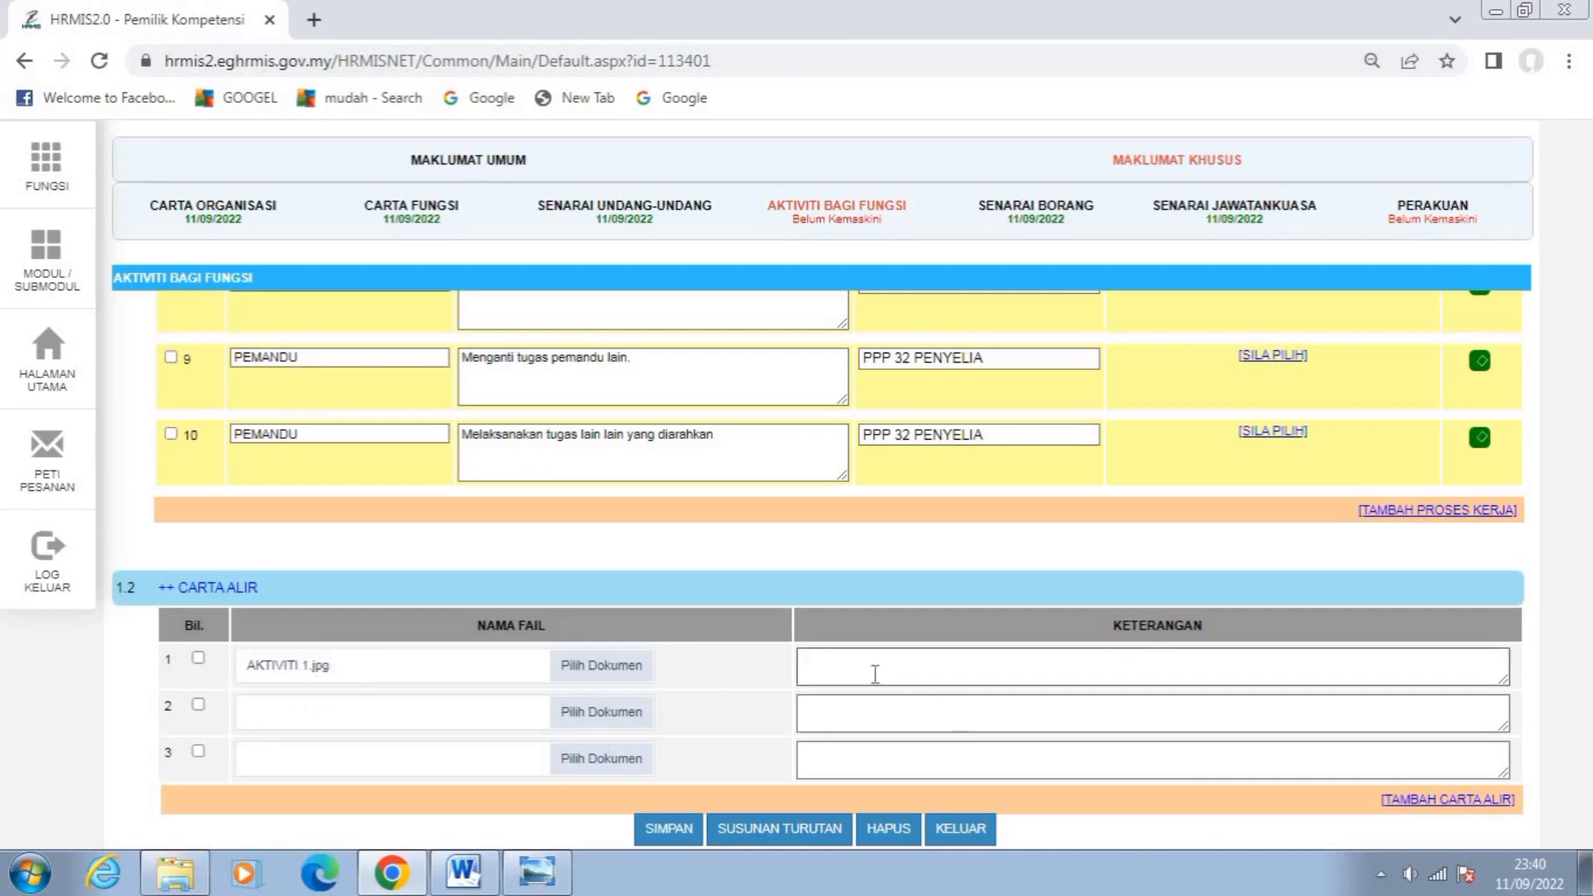
Enter "CARTA ALIR AKTIVITI 1" as the KETERANGAN of CARTA ALIR row 1 and save the activity.
click(824, 664)
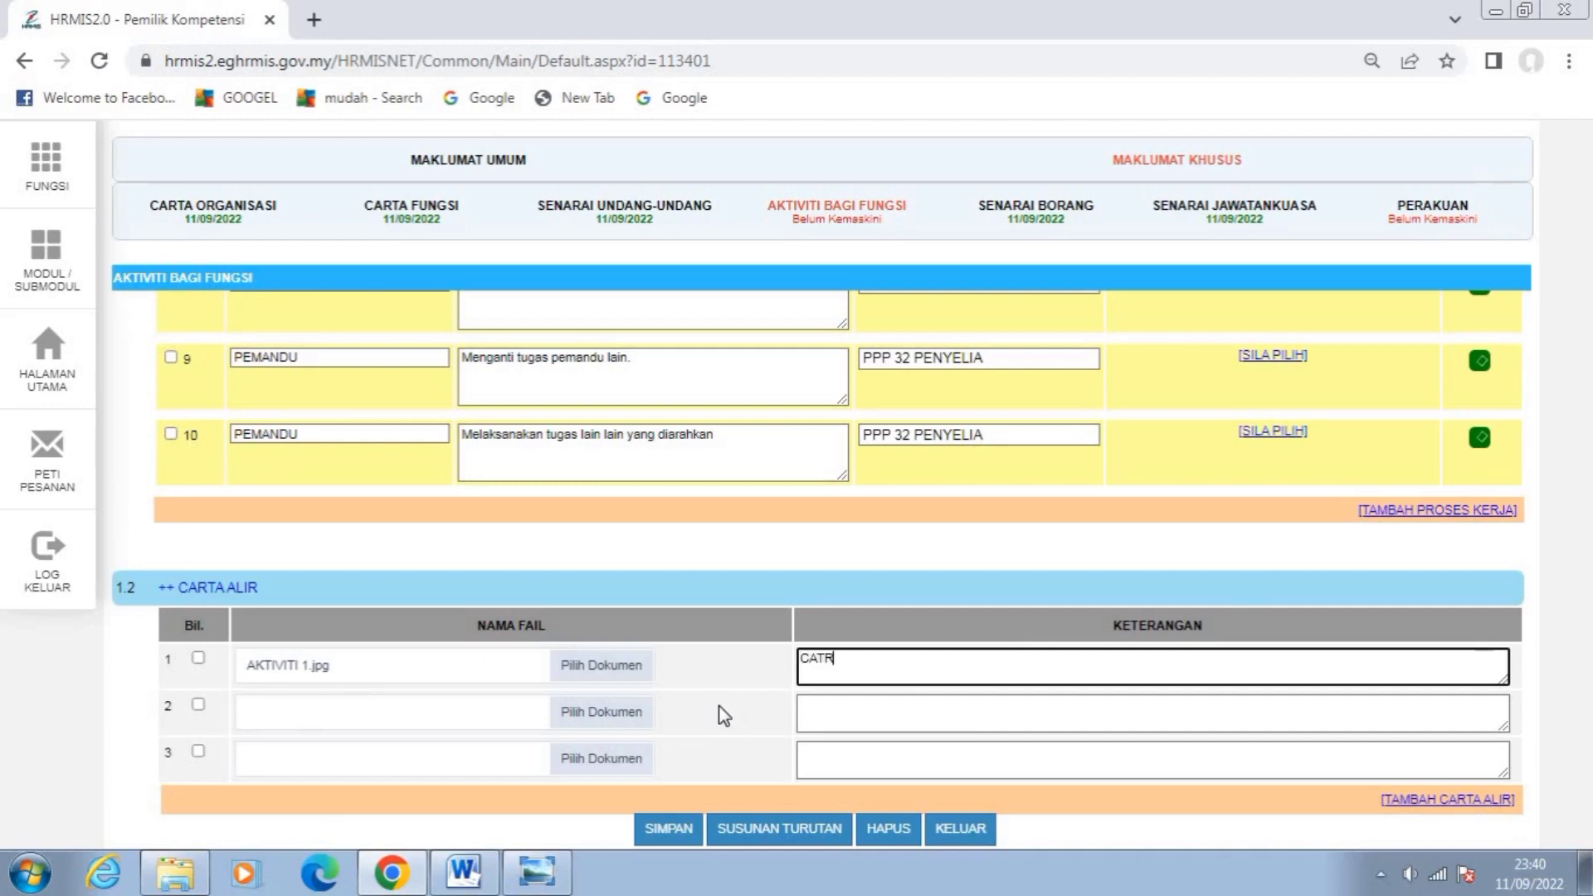
key(BackSpace)
key(BackSpace)
key(BackSpace)
text(RTA ALIR AKTIVITI 1)
click(669, 831)
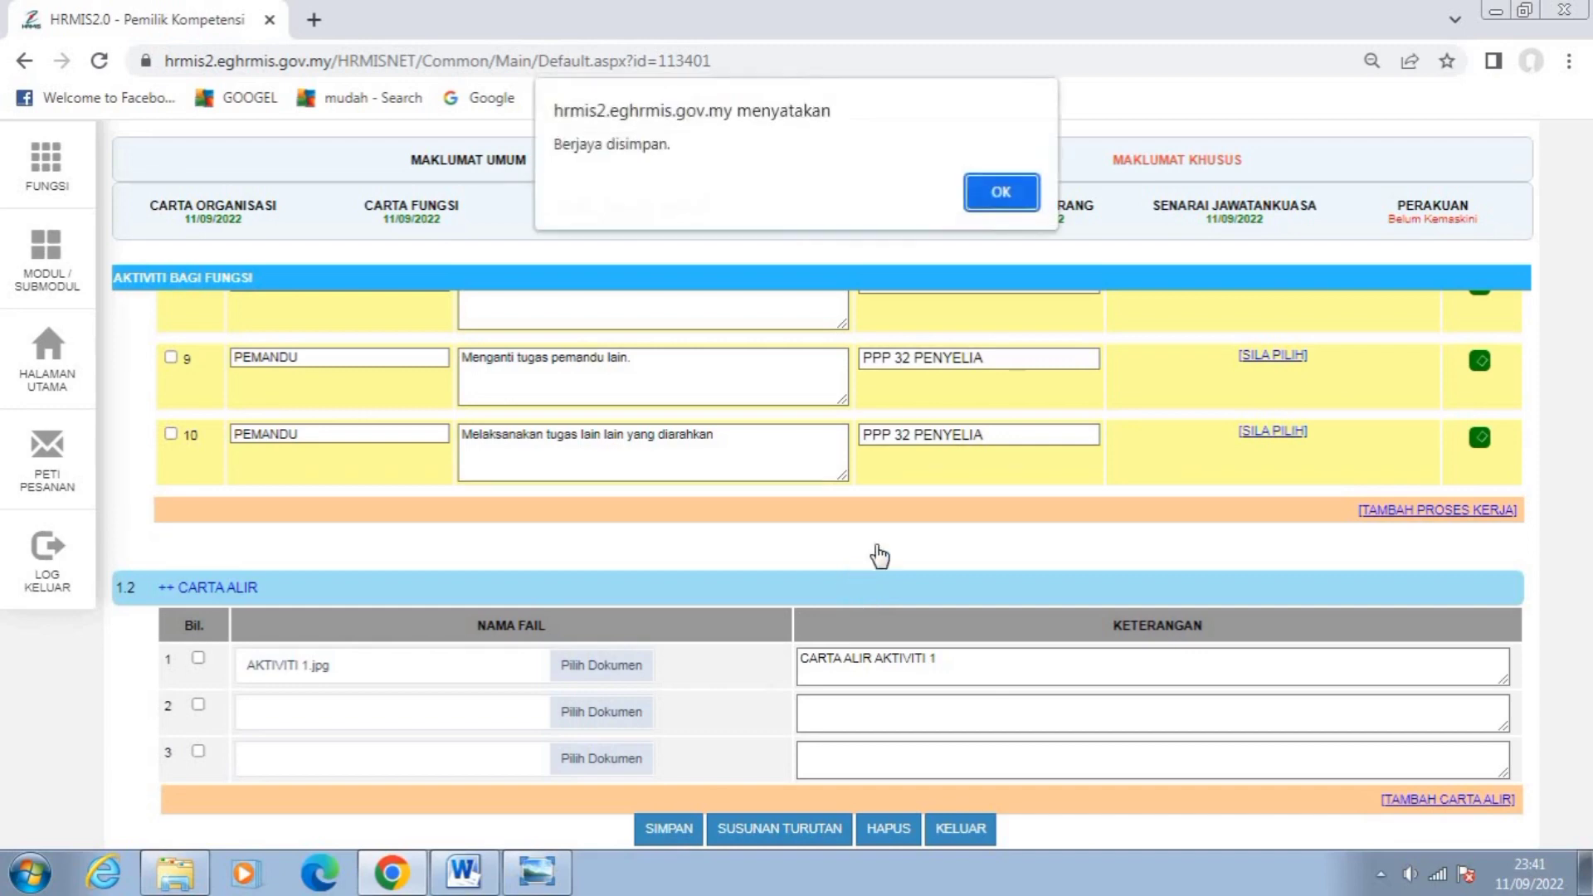
click(1004, 192)
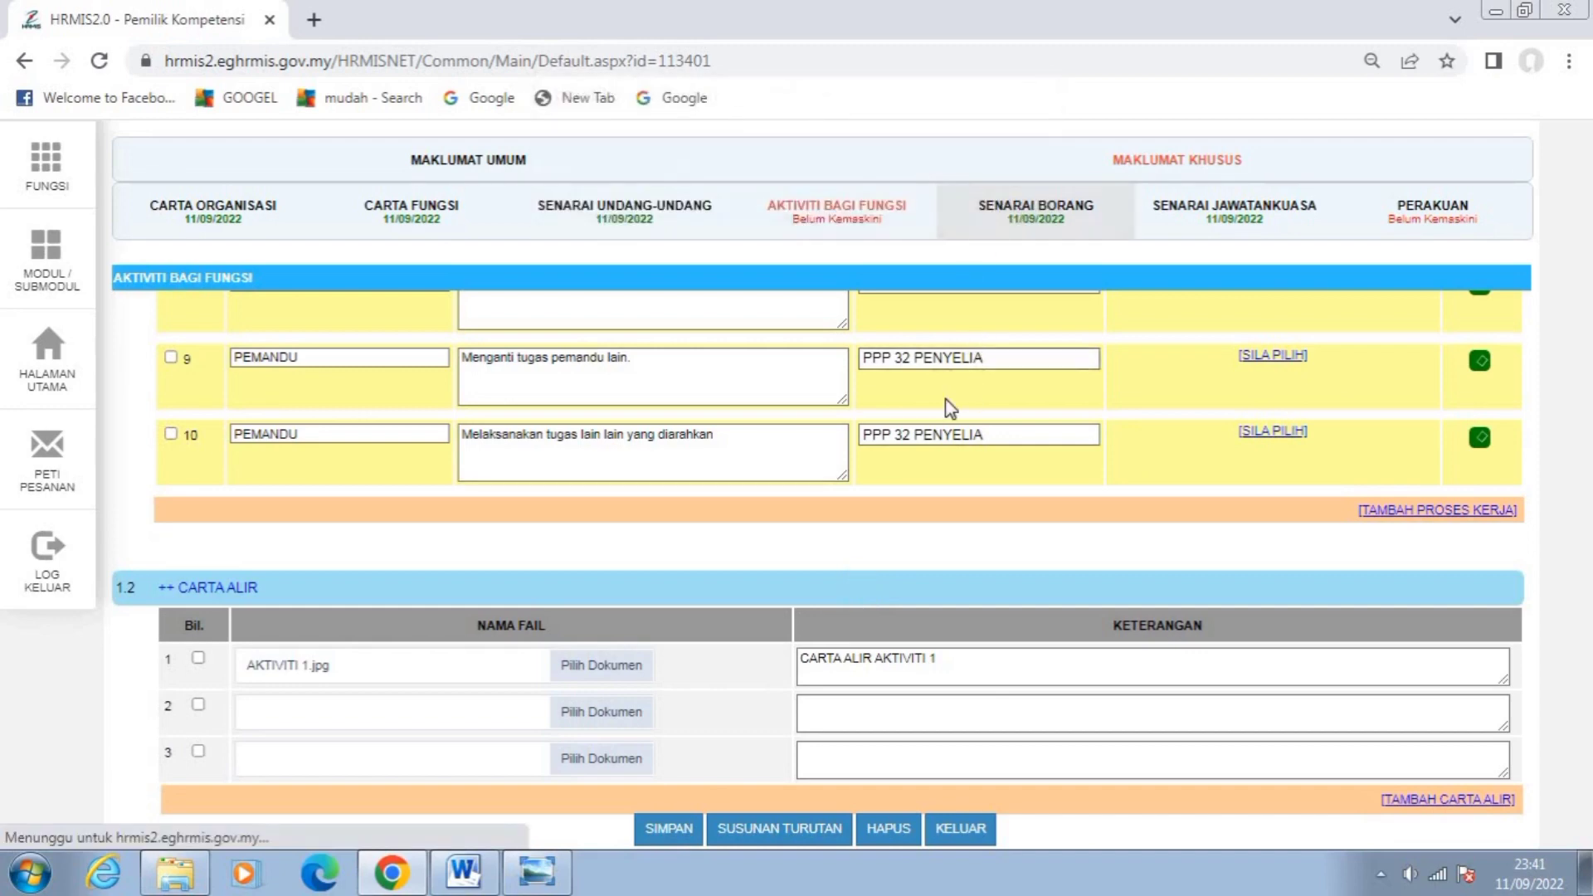
Review the activity's PROSES KERJA, CARTA ALIR and SENARAI SEMAK tables and save their existing row order.
scroll(869, 573, down, 5)
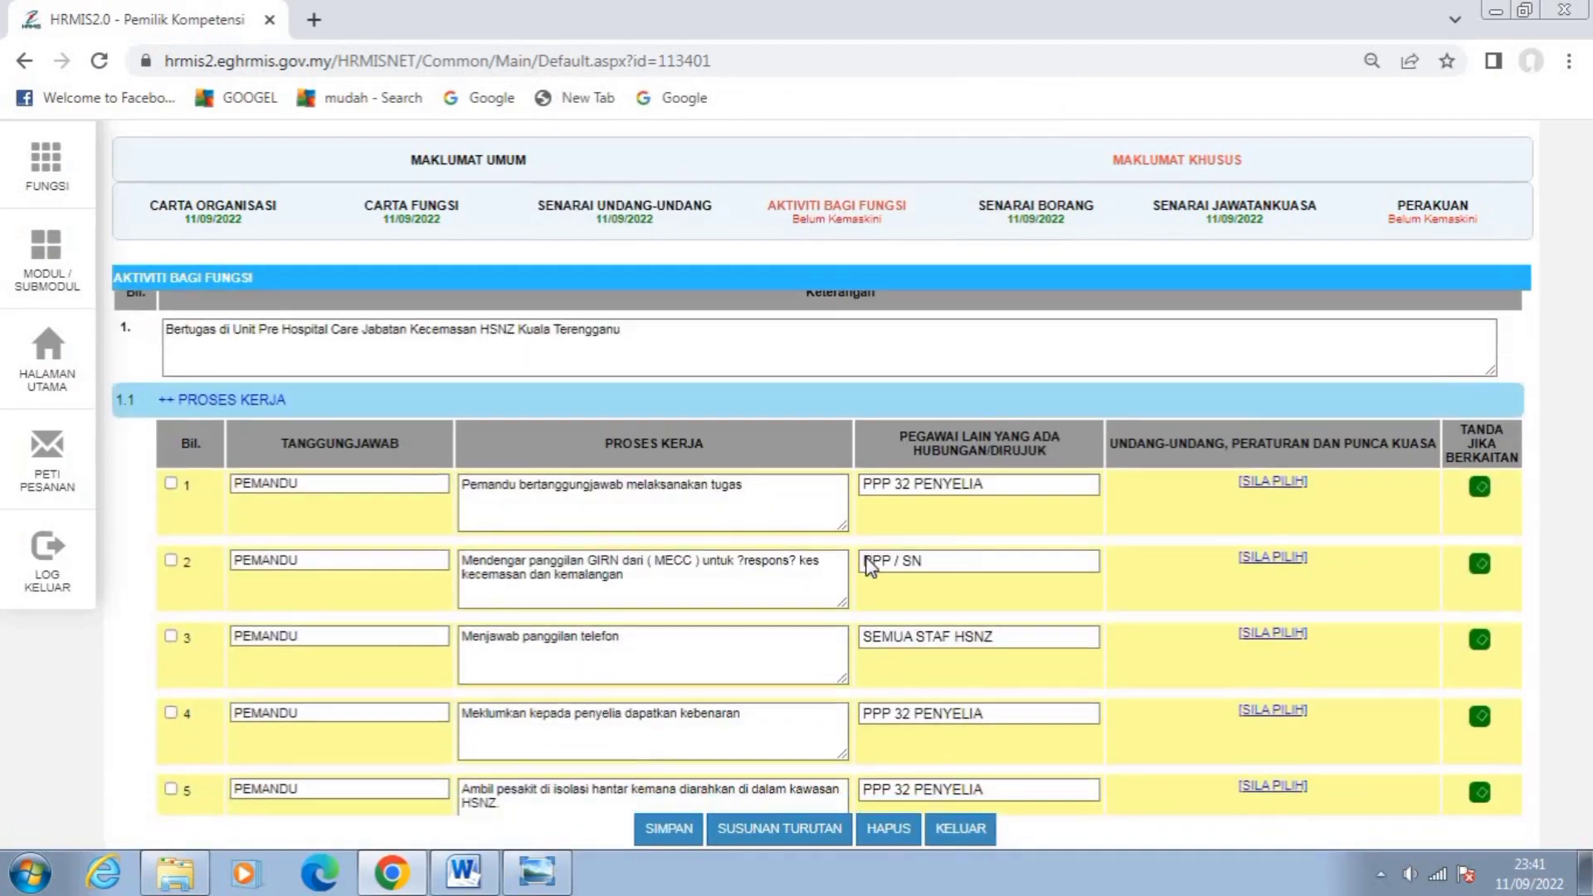
scroll(892, 635, down, 5)
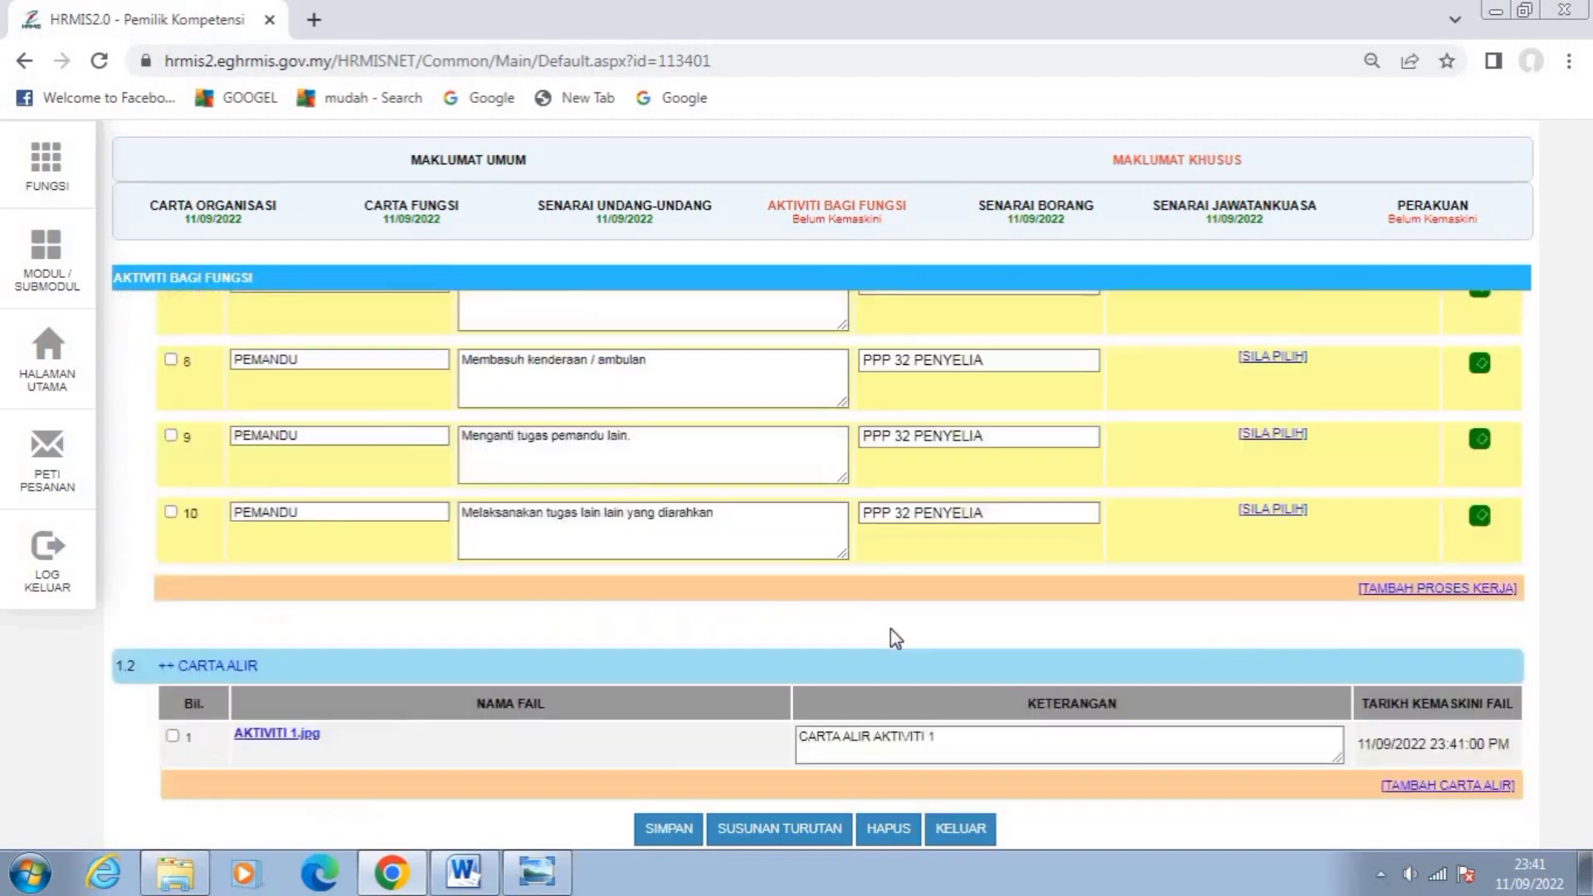
scroll(896, 639, down, 4)
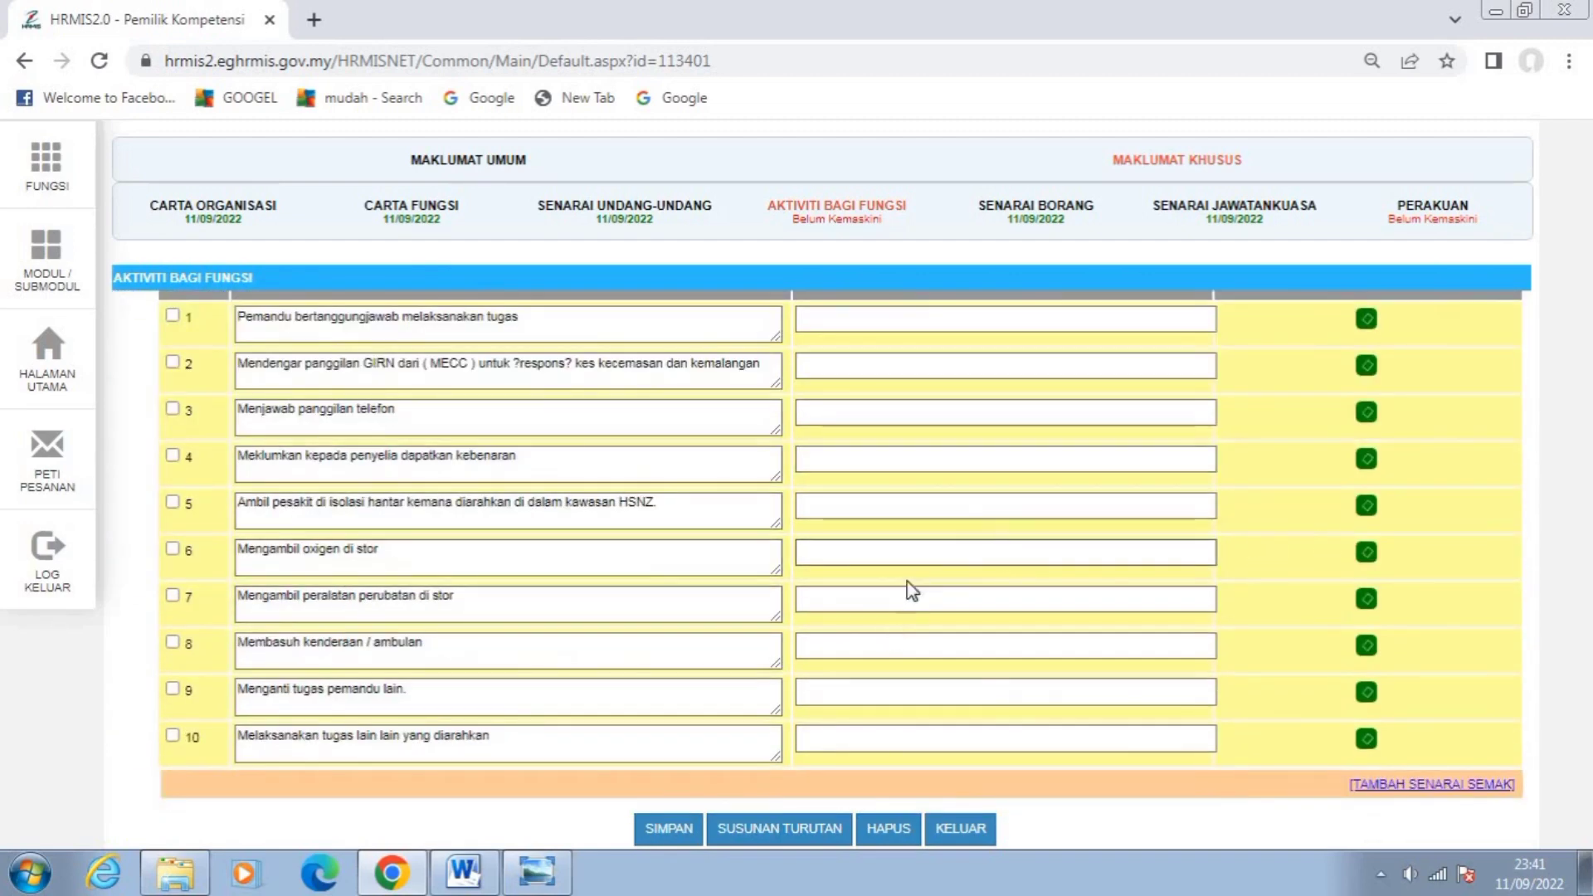
scroll(946, 580, up, 8)
scroll(948, 580, down, 4)
scroll(946, 578, down, 3)
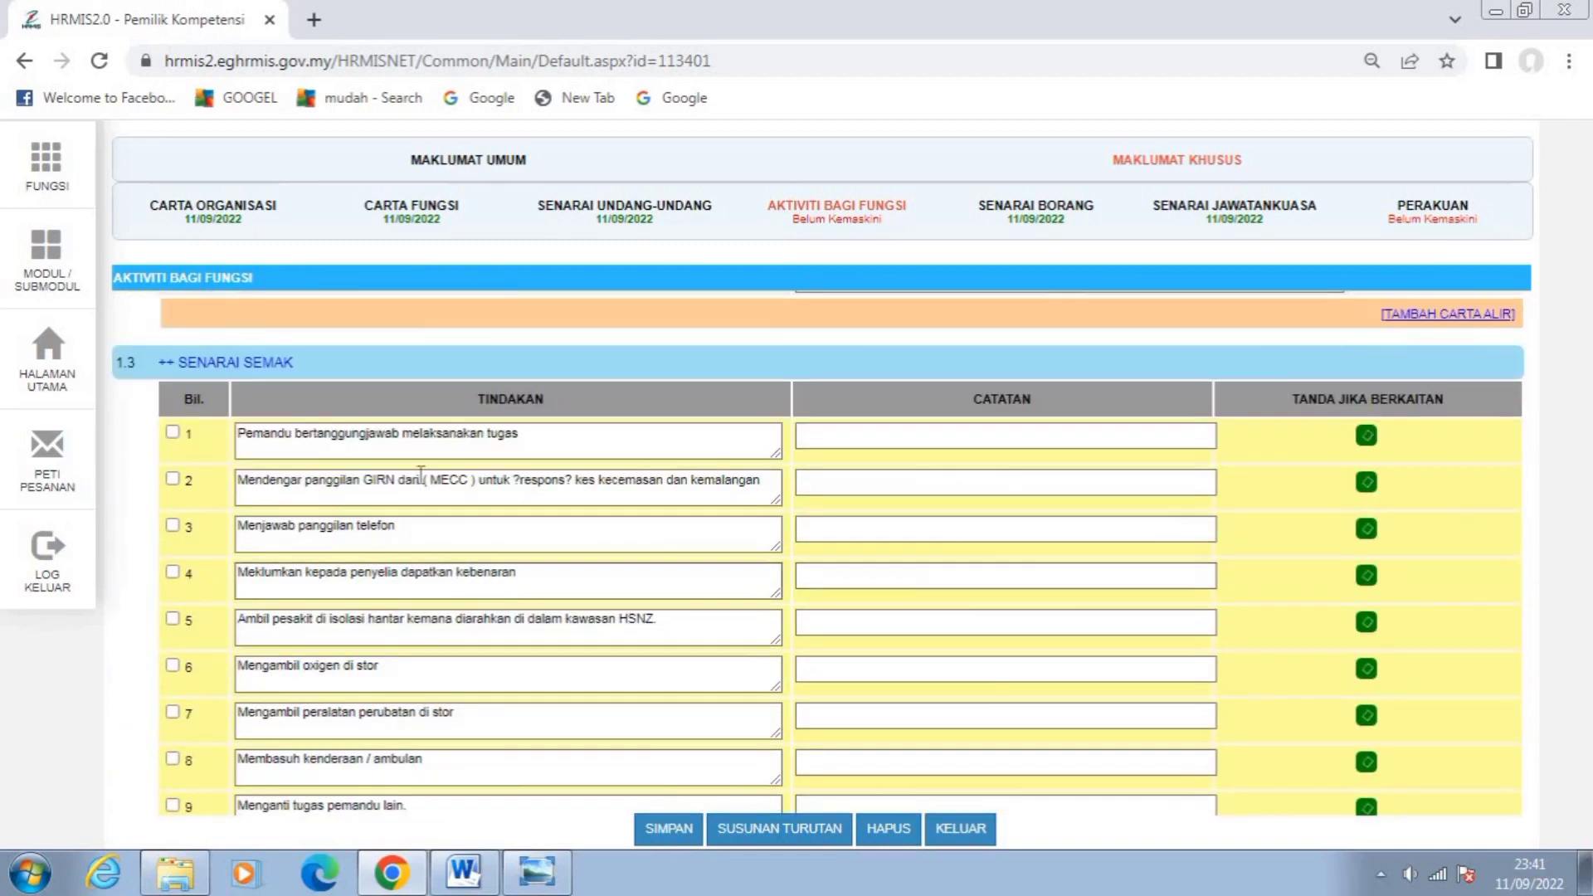
click(788, 829)
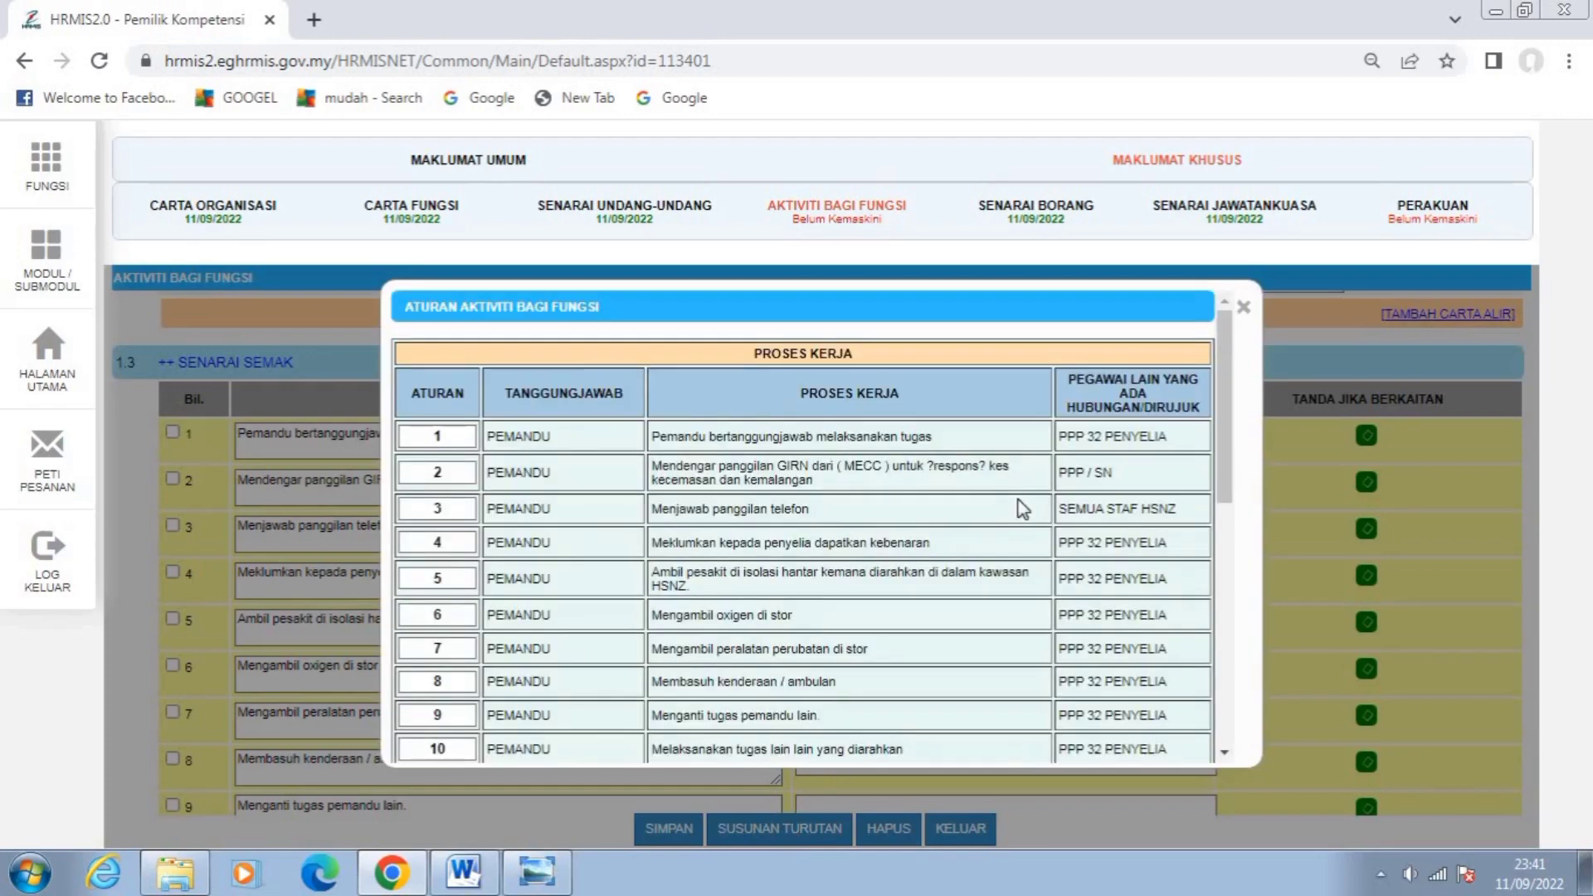
scroll(1029, 506, down, 5)
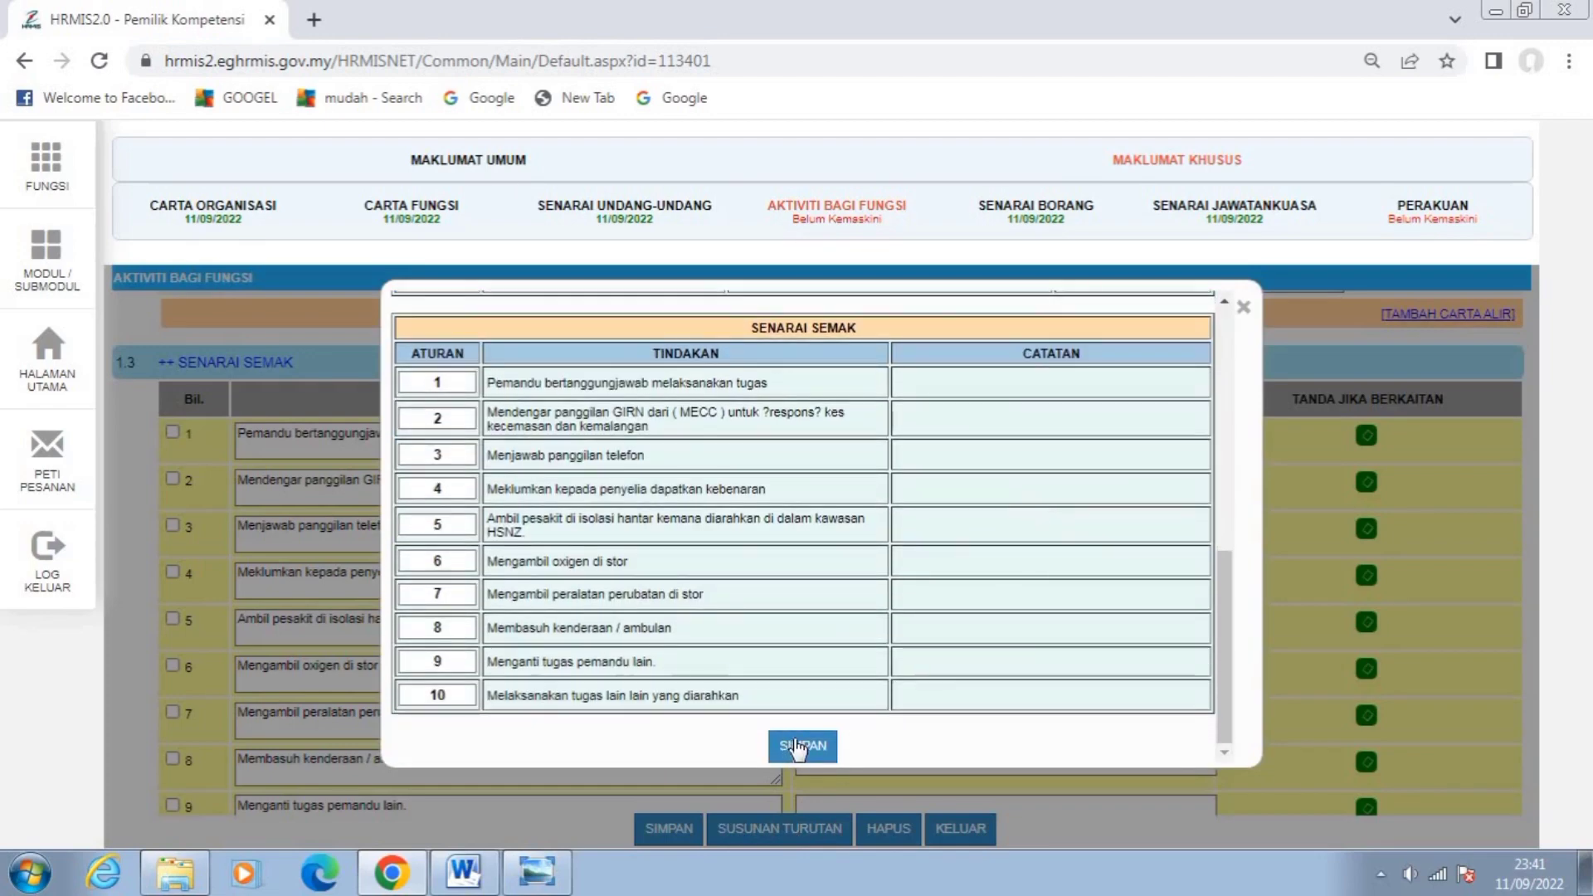
click(799, 746)
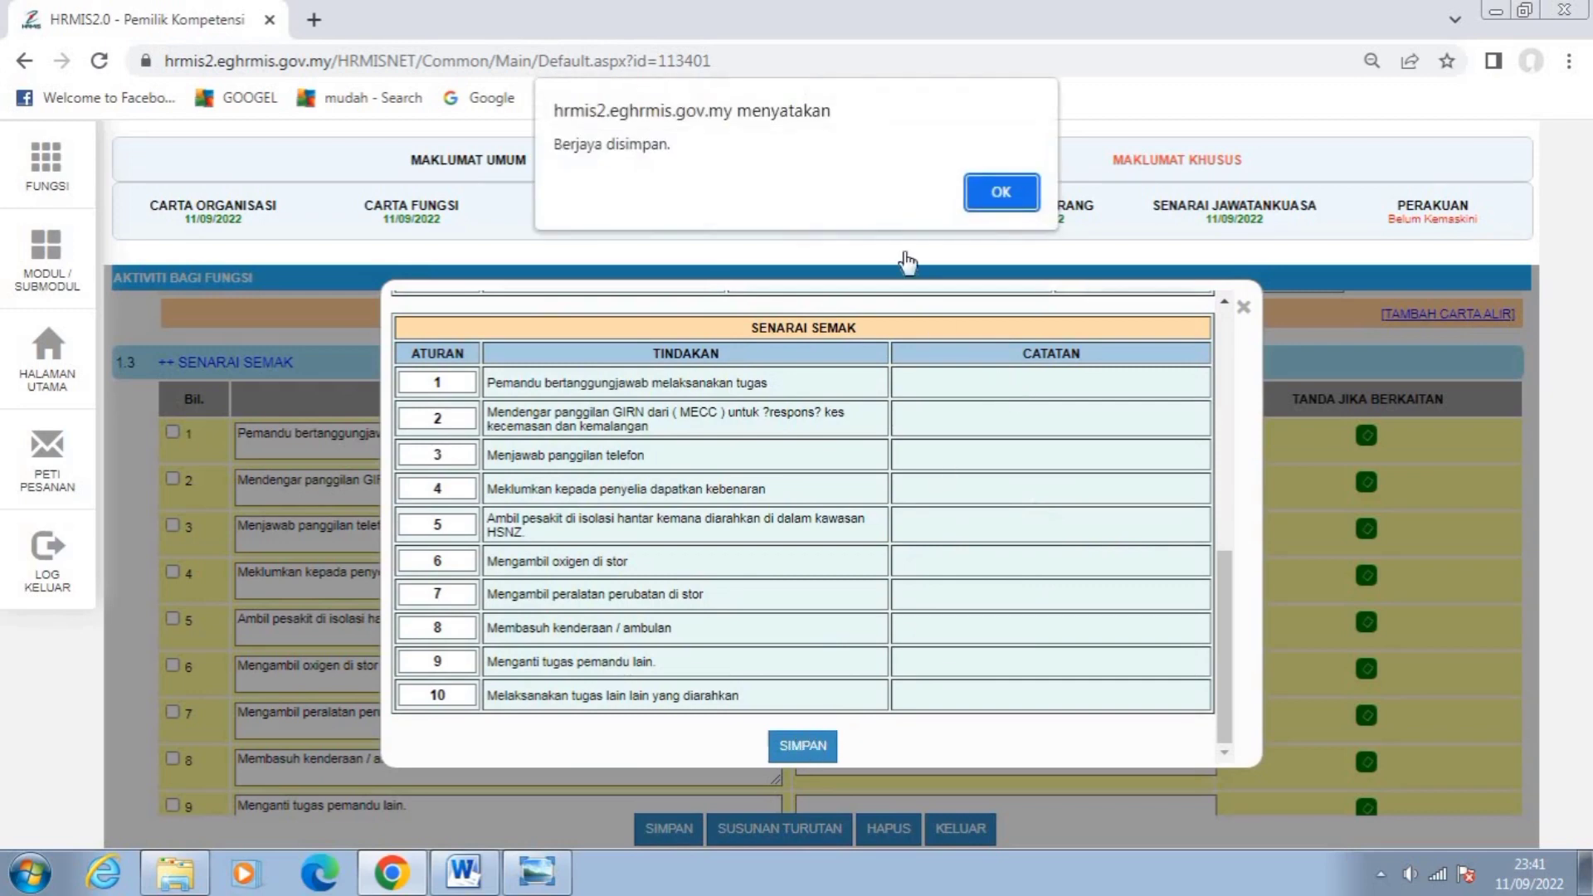
click(1001, 192)
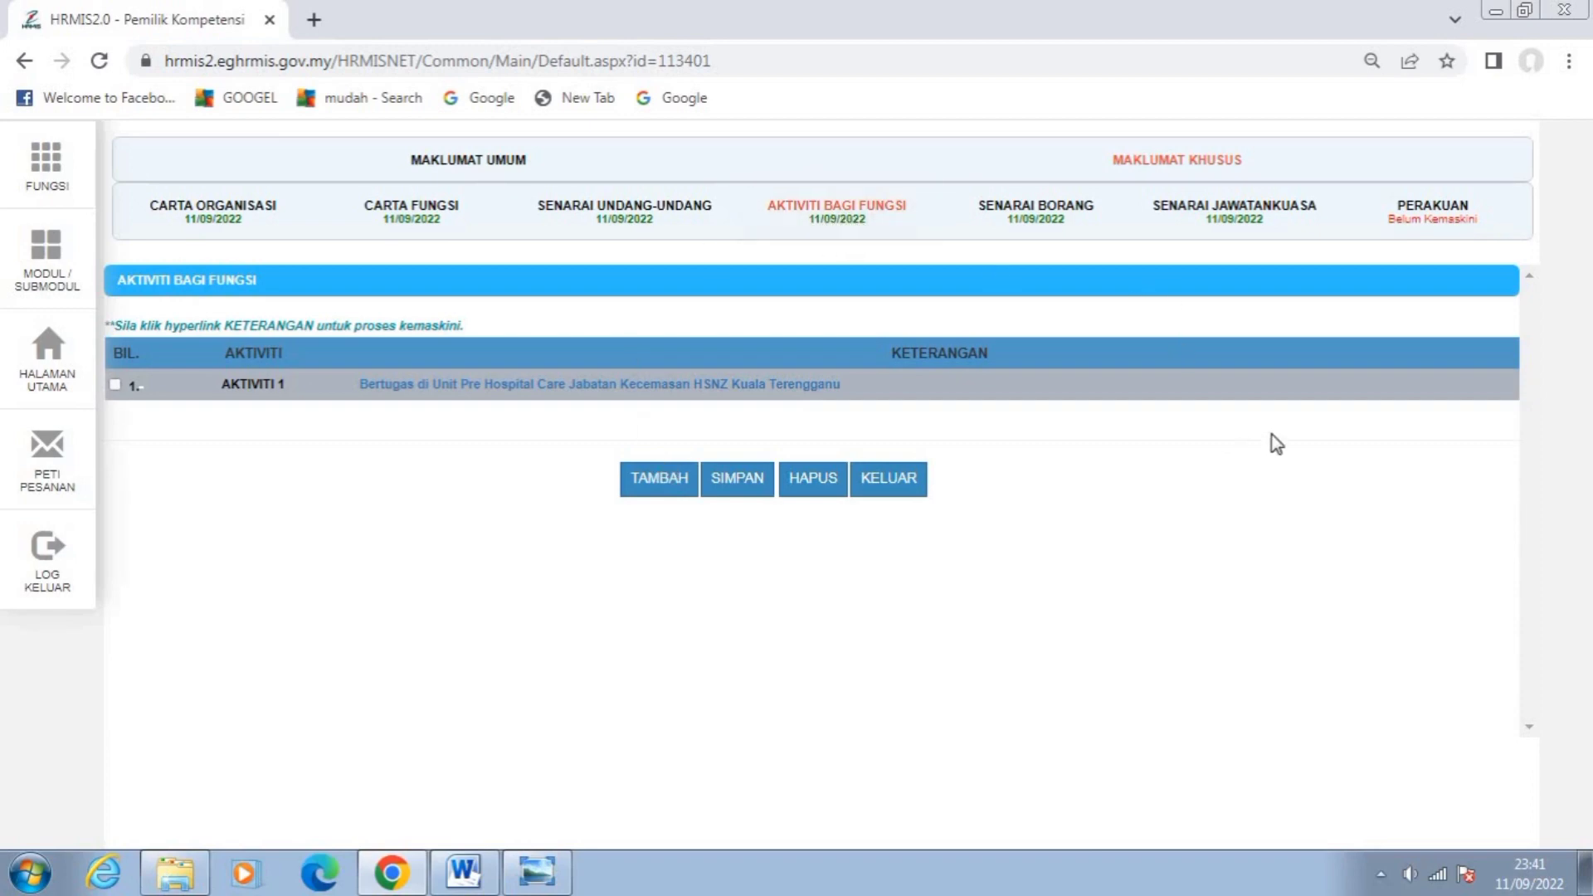
Examine the PERAKUAN final checklist for the status or update date of each section.
click(1435, 213)
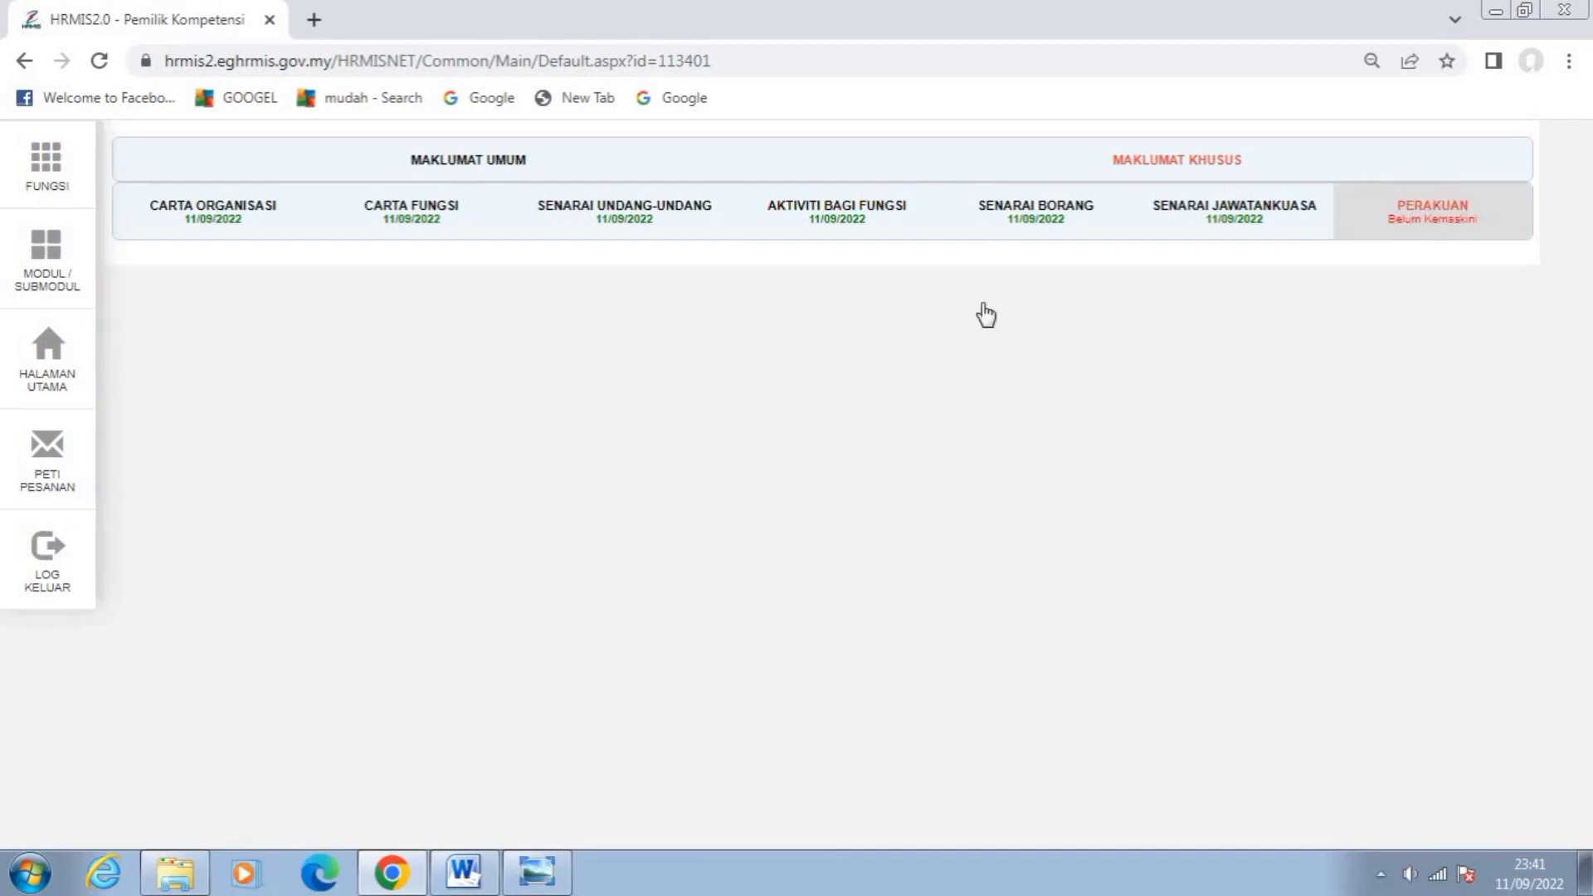
scroll(466, 469, down, 1)
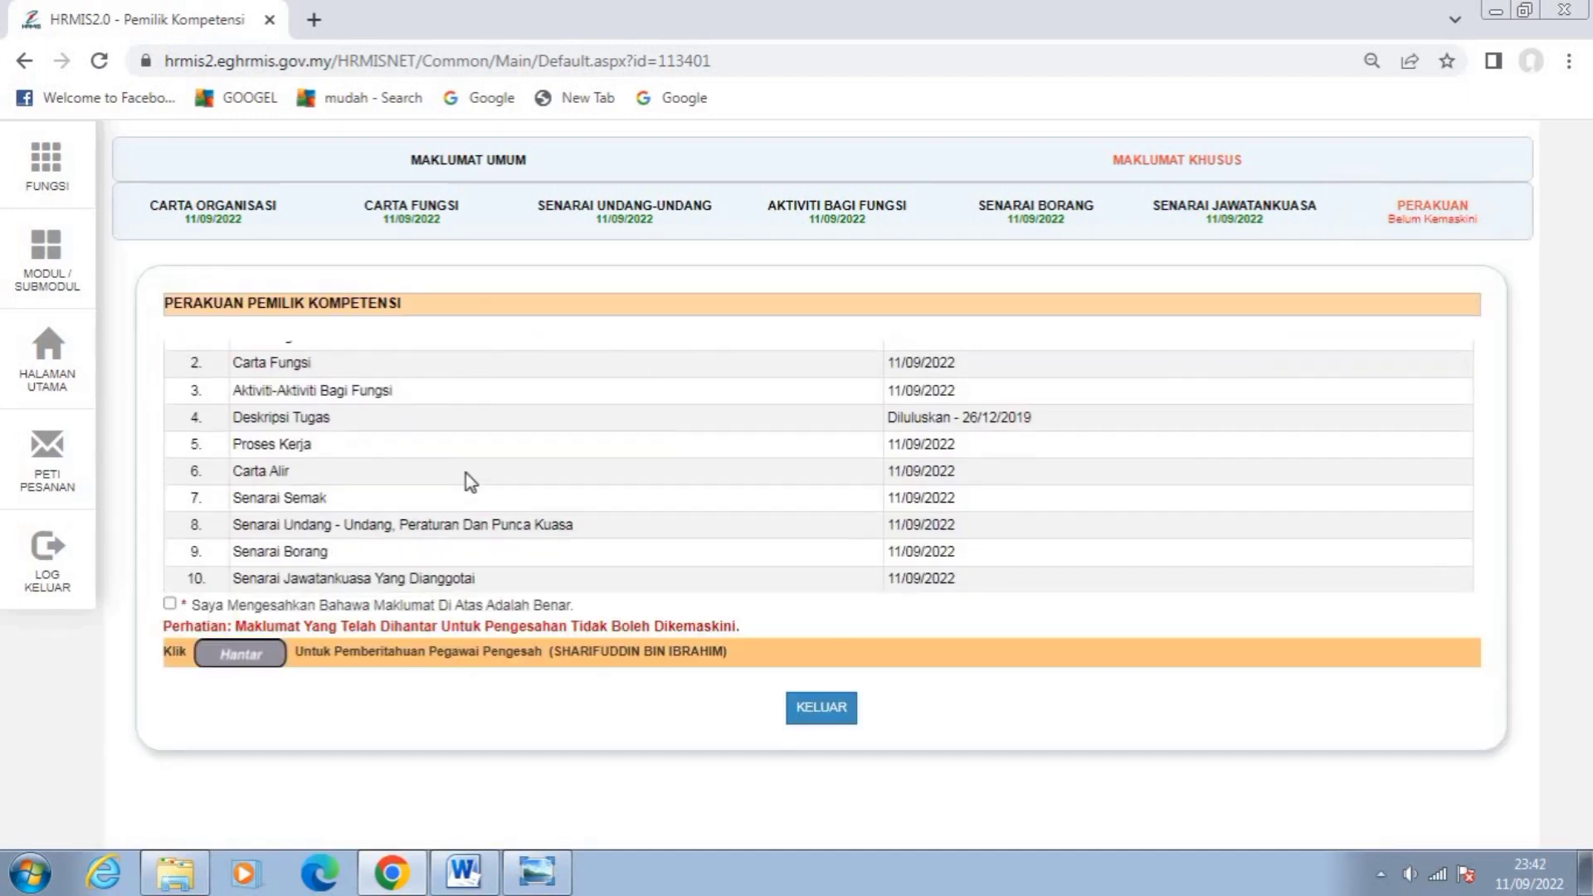
scroll(463, 491, up, 1)
scroll(462, 491, down, 2)
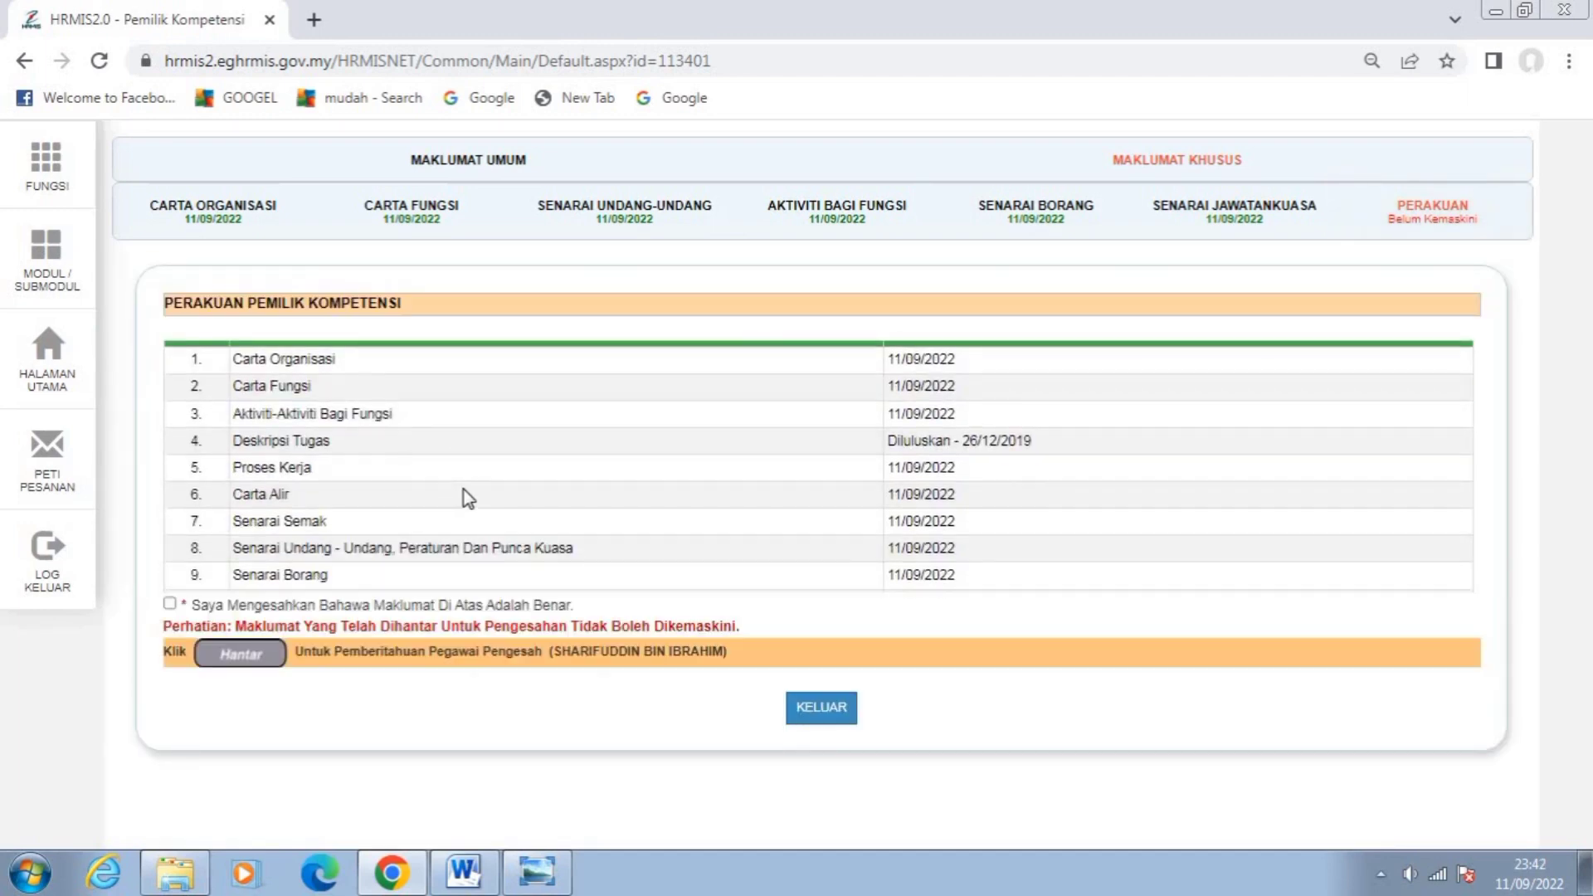
scroll(465, 491, up, 2)
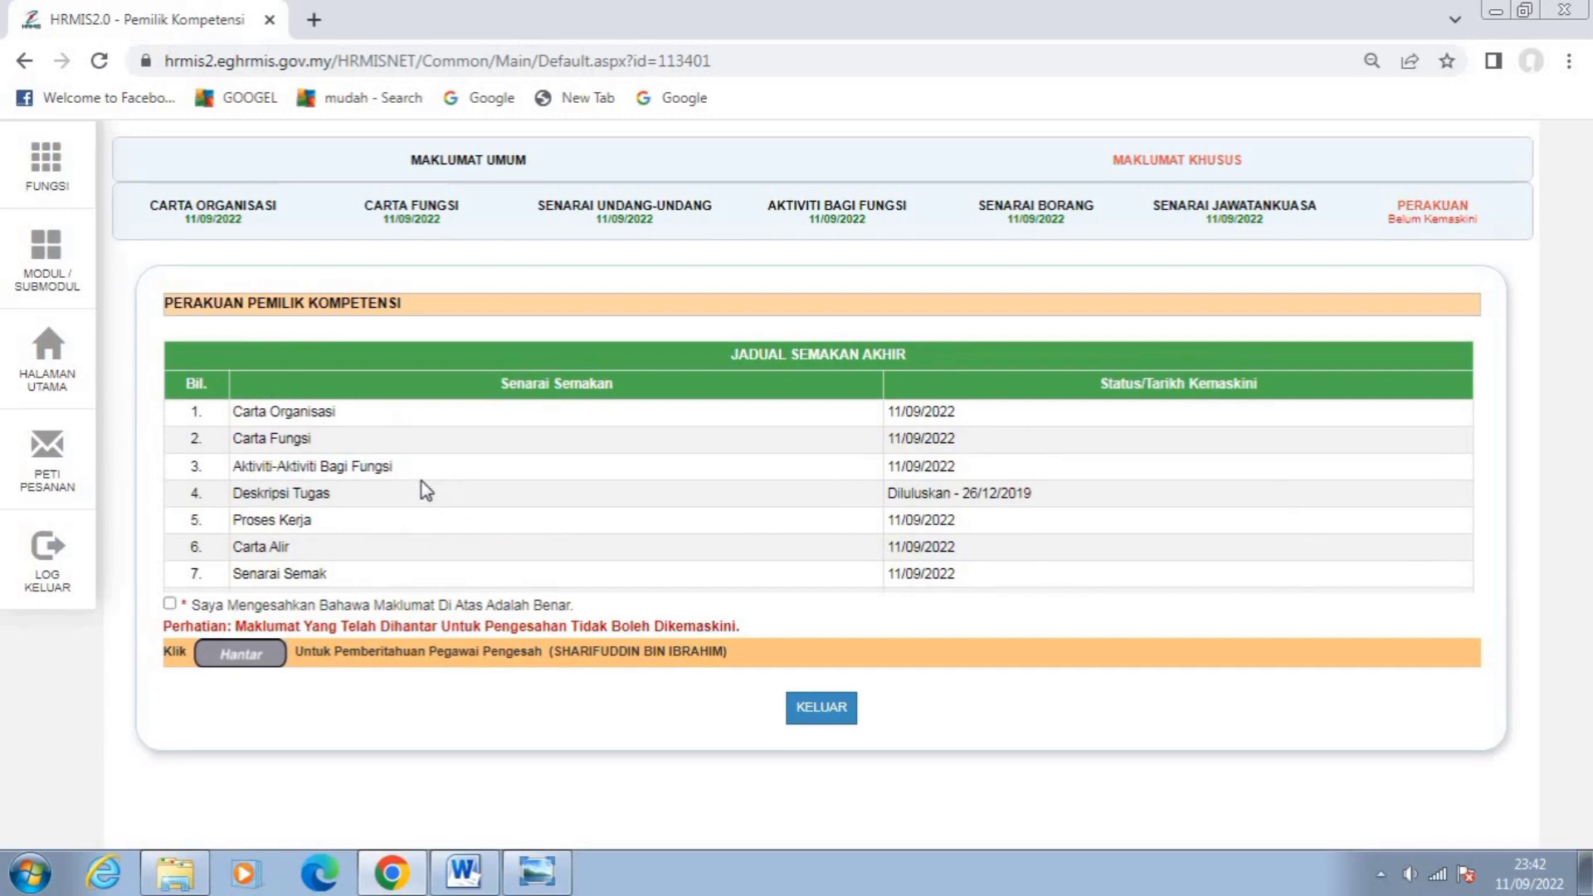
scroll(425, 450, down, 2)
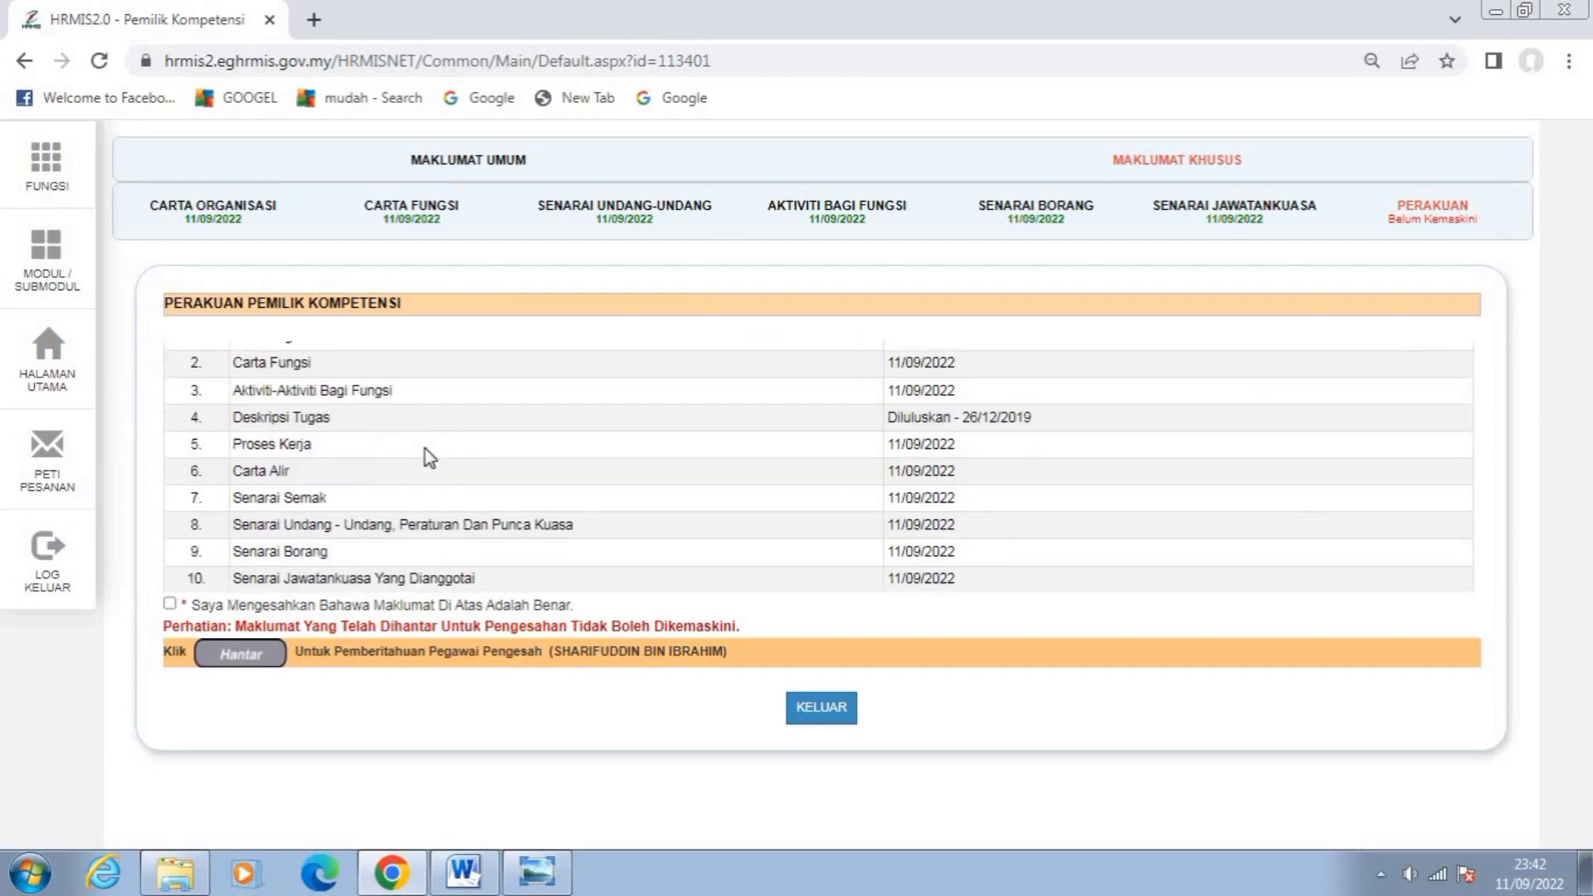
scroll(424, 449, up, 1)
scroll(425, 450, up, 1)
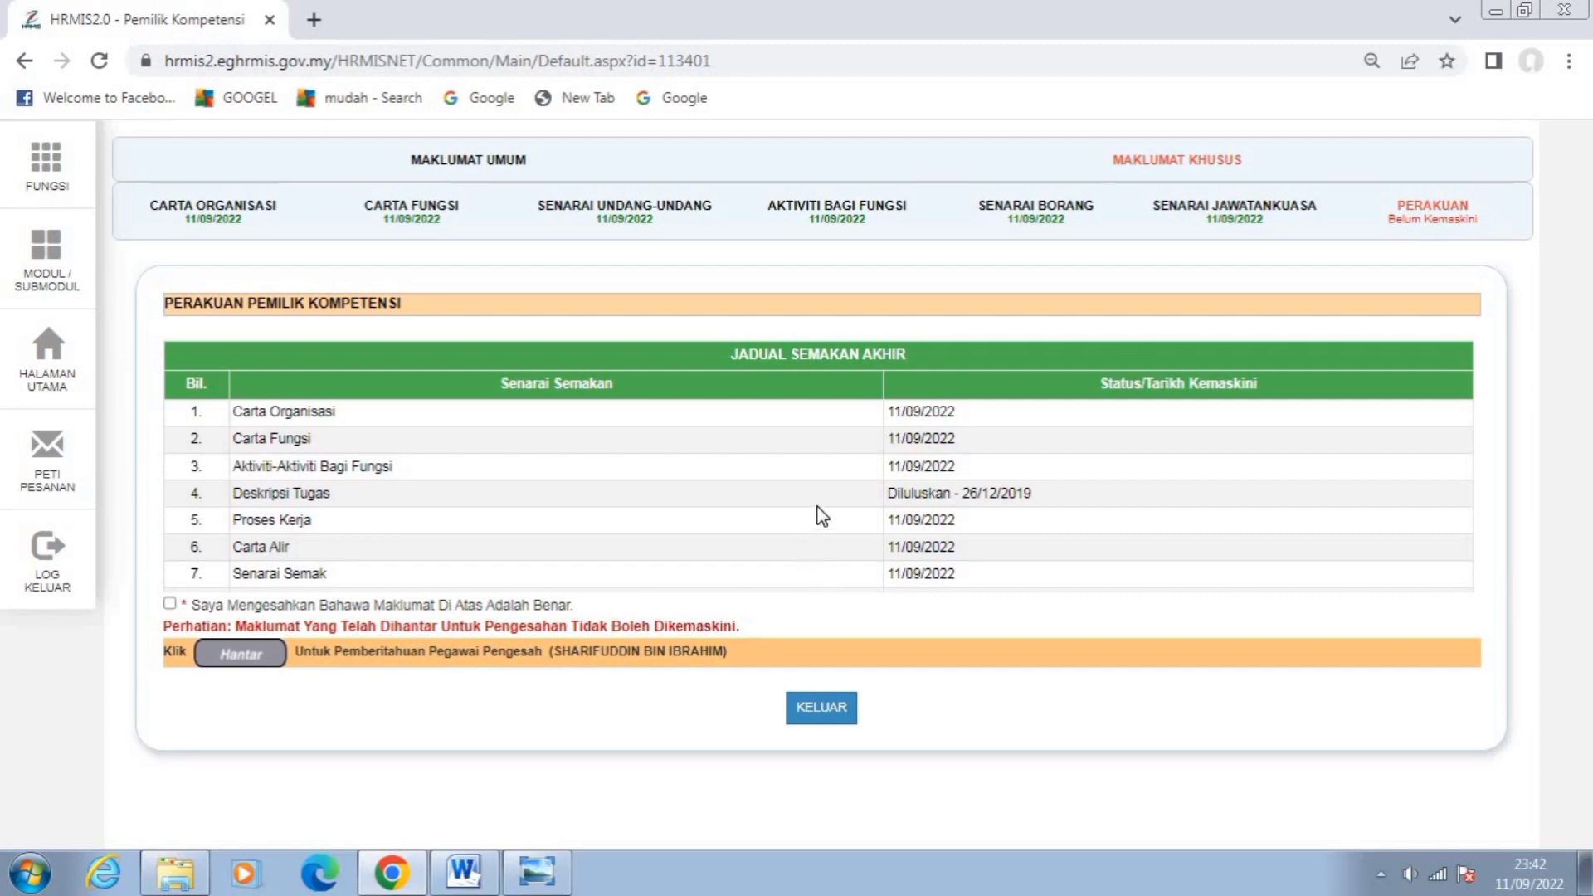
scroll(820, 515, down, 3)
scroll(820, 515, up, 3)
Look through the departments and units listed under CARTA FUNGSI for Hospital Sultanah Nur Zahirah.
click(419, 213)
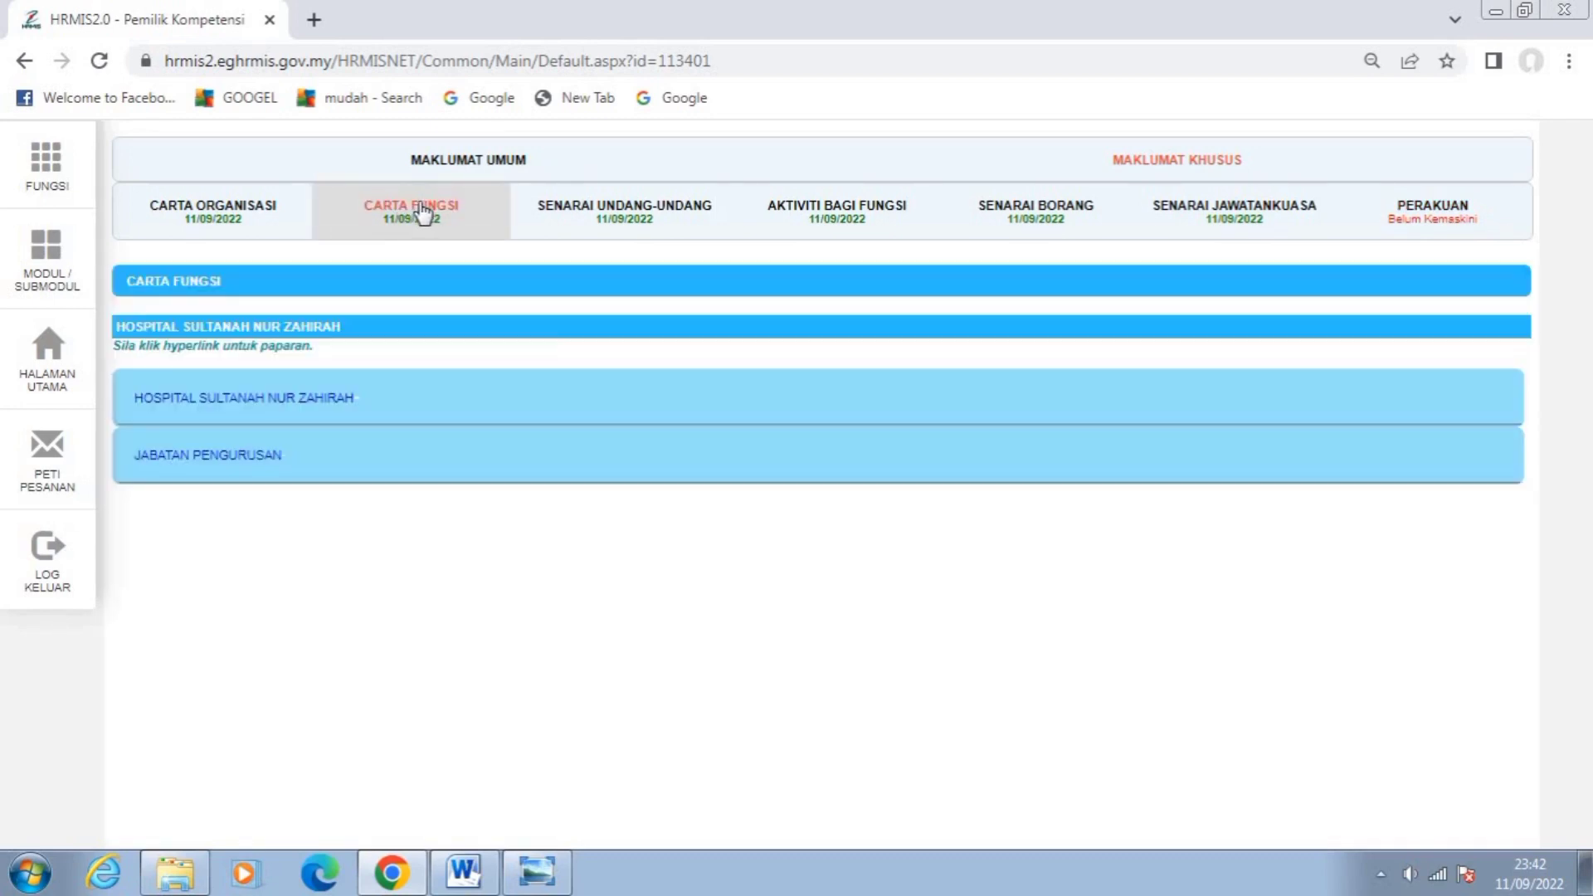
click(485, 412)
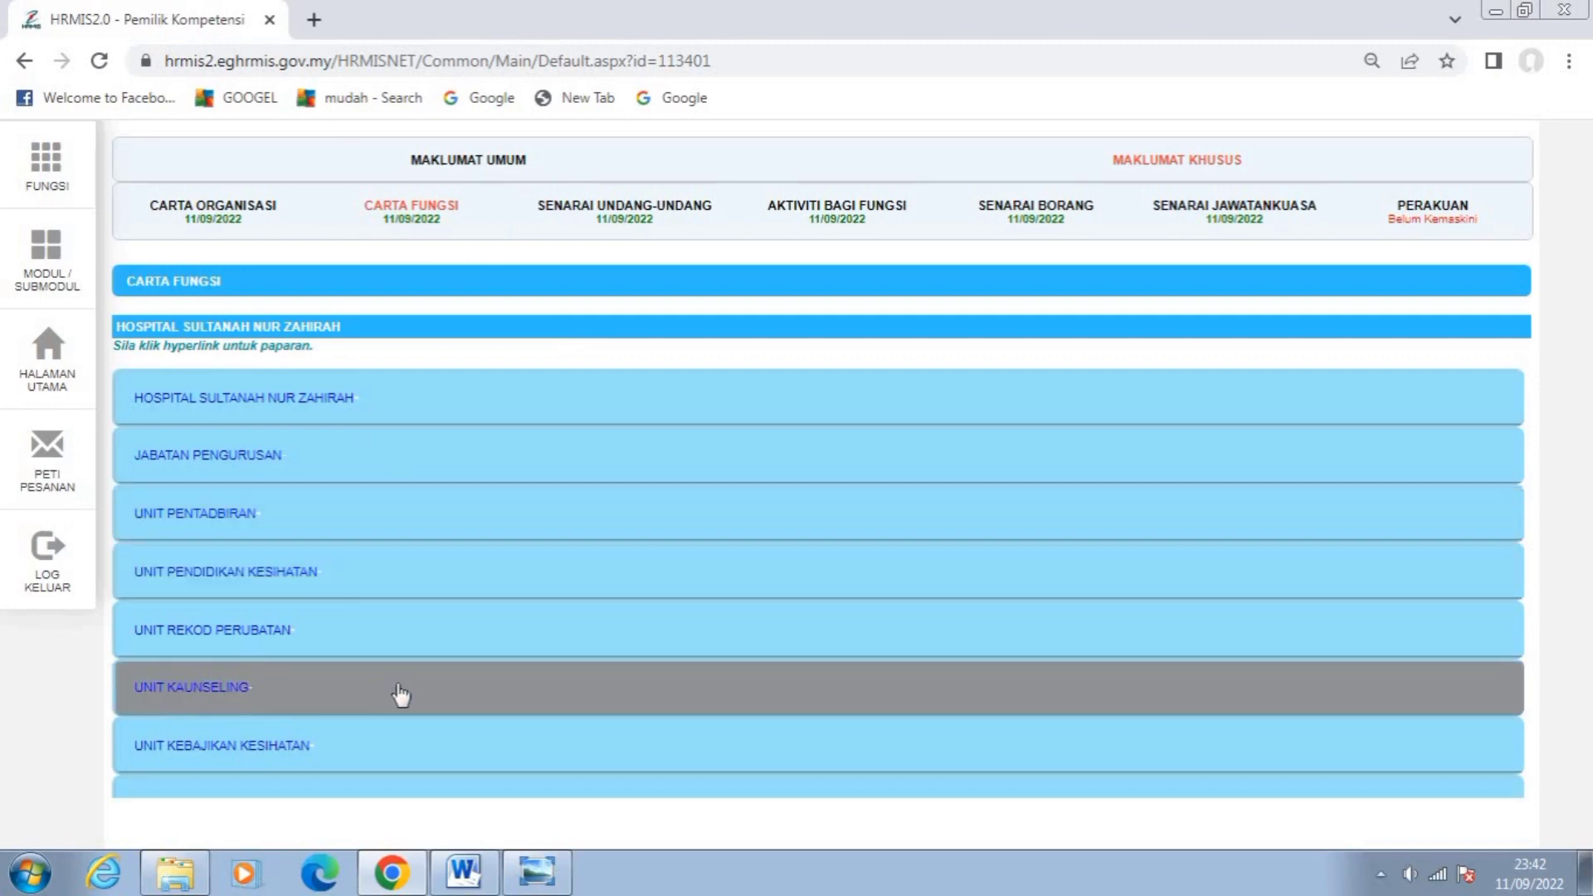
scroll(401, 695, down, 10)
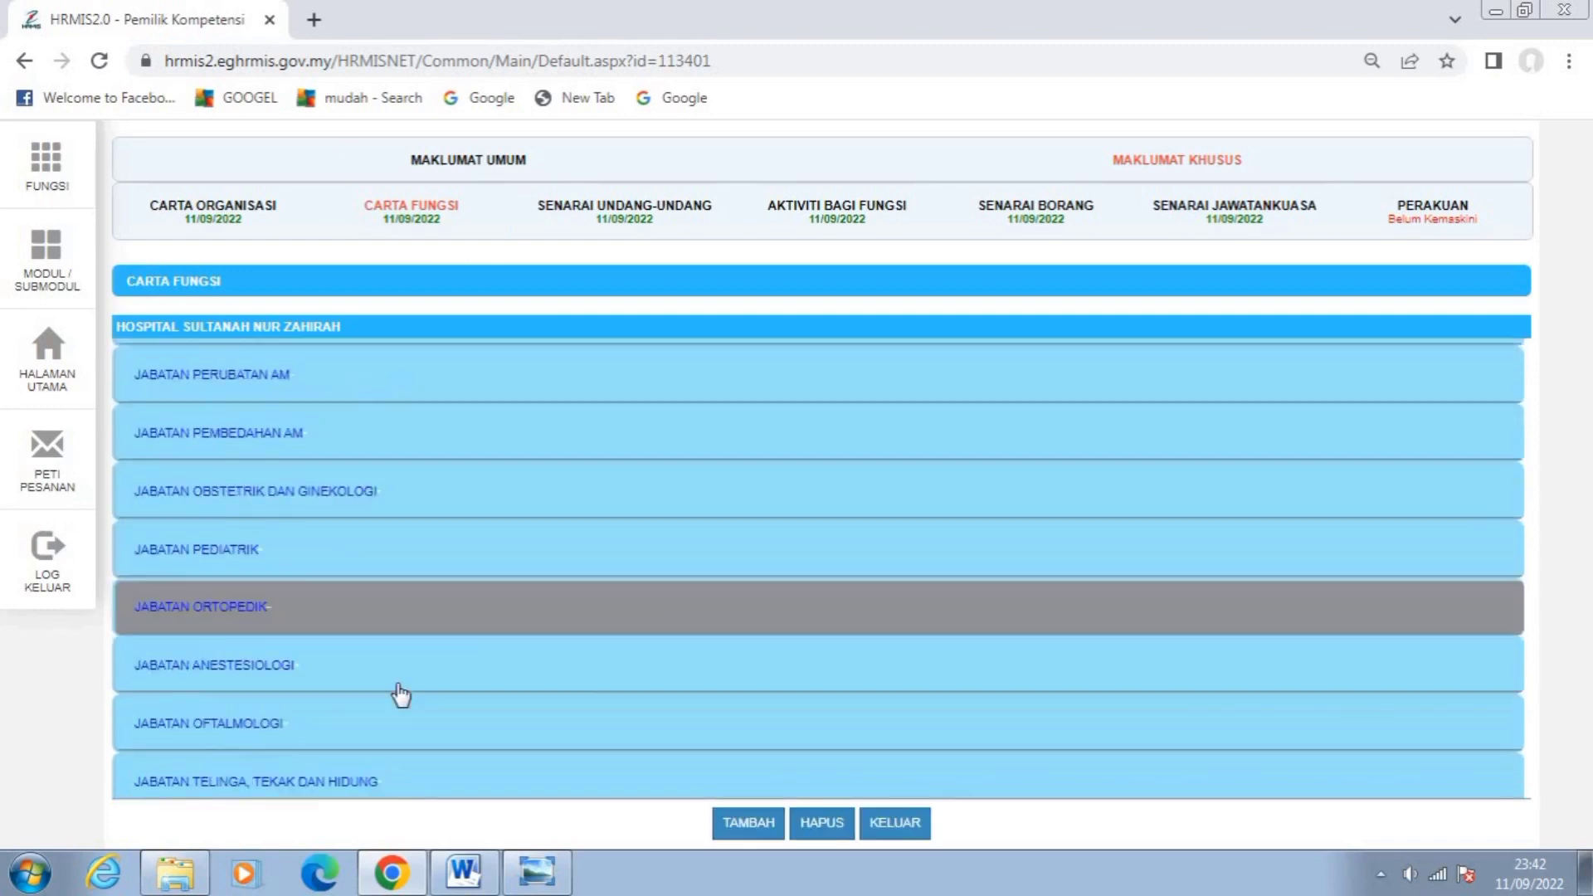
scroll(400, 695, down, 5)
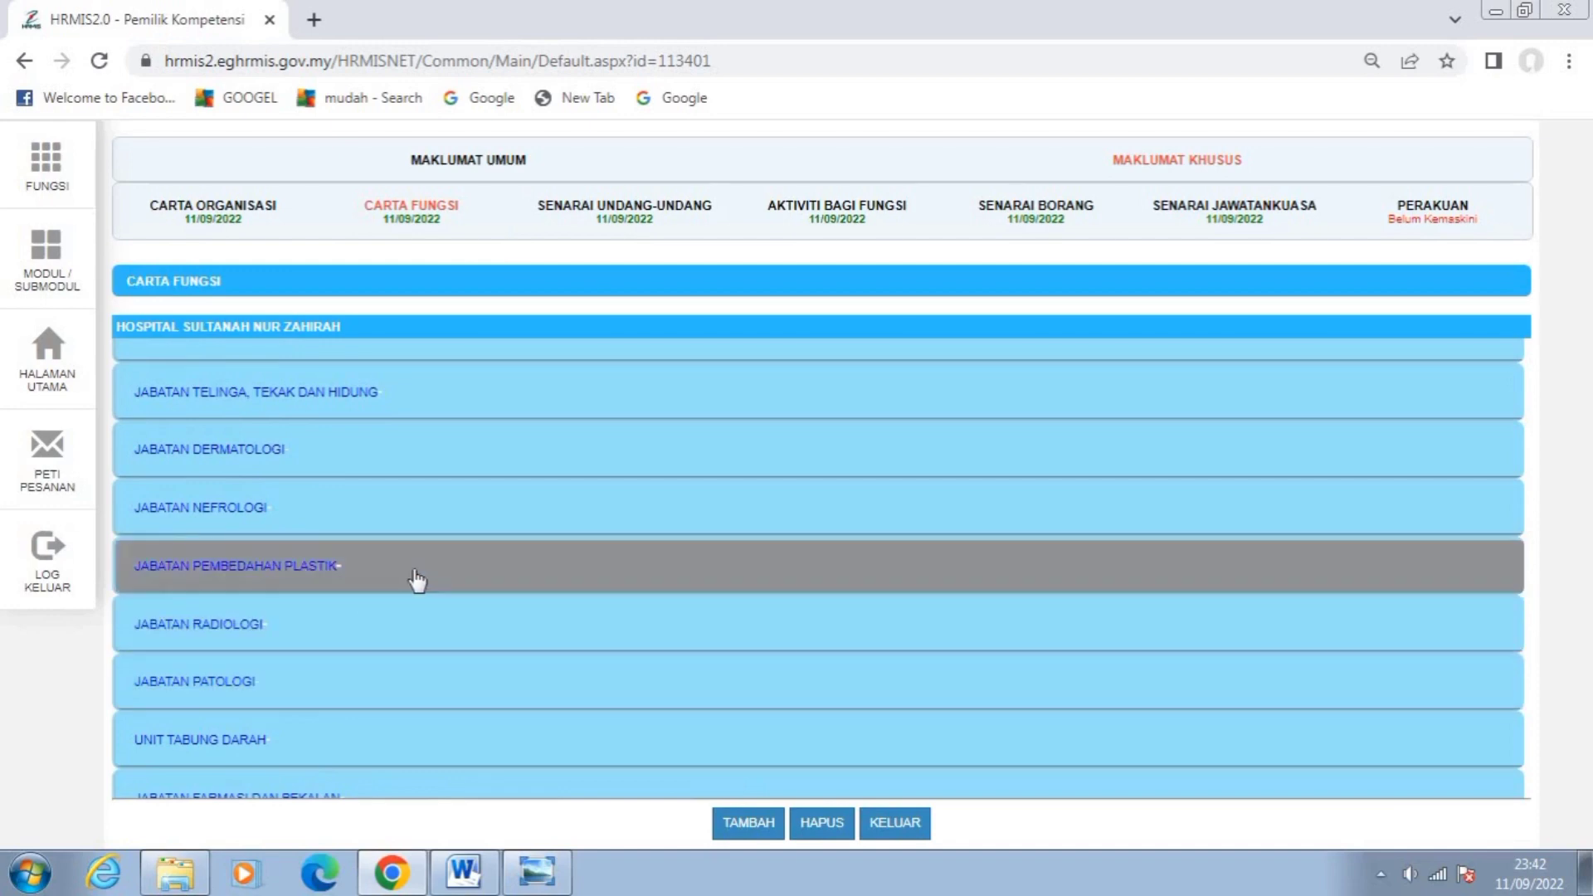
scroll(398, 598, down, 5)
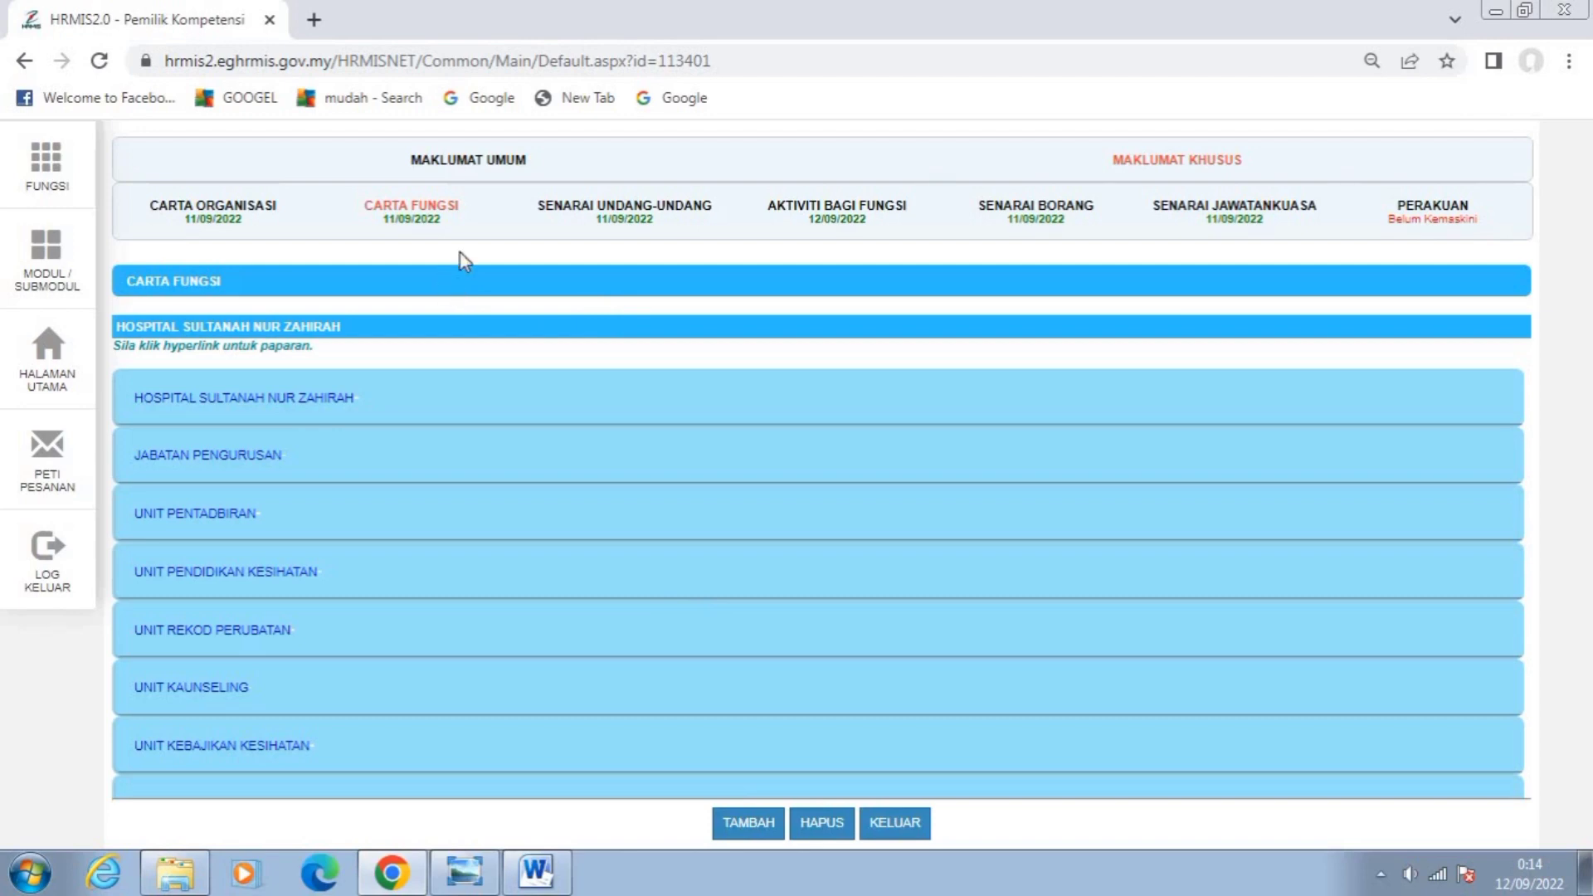
Add a blank AKTIVITI 2 entry to the AKTIVITI BAGI FUNGSI list.
click(837, 213)
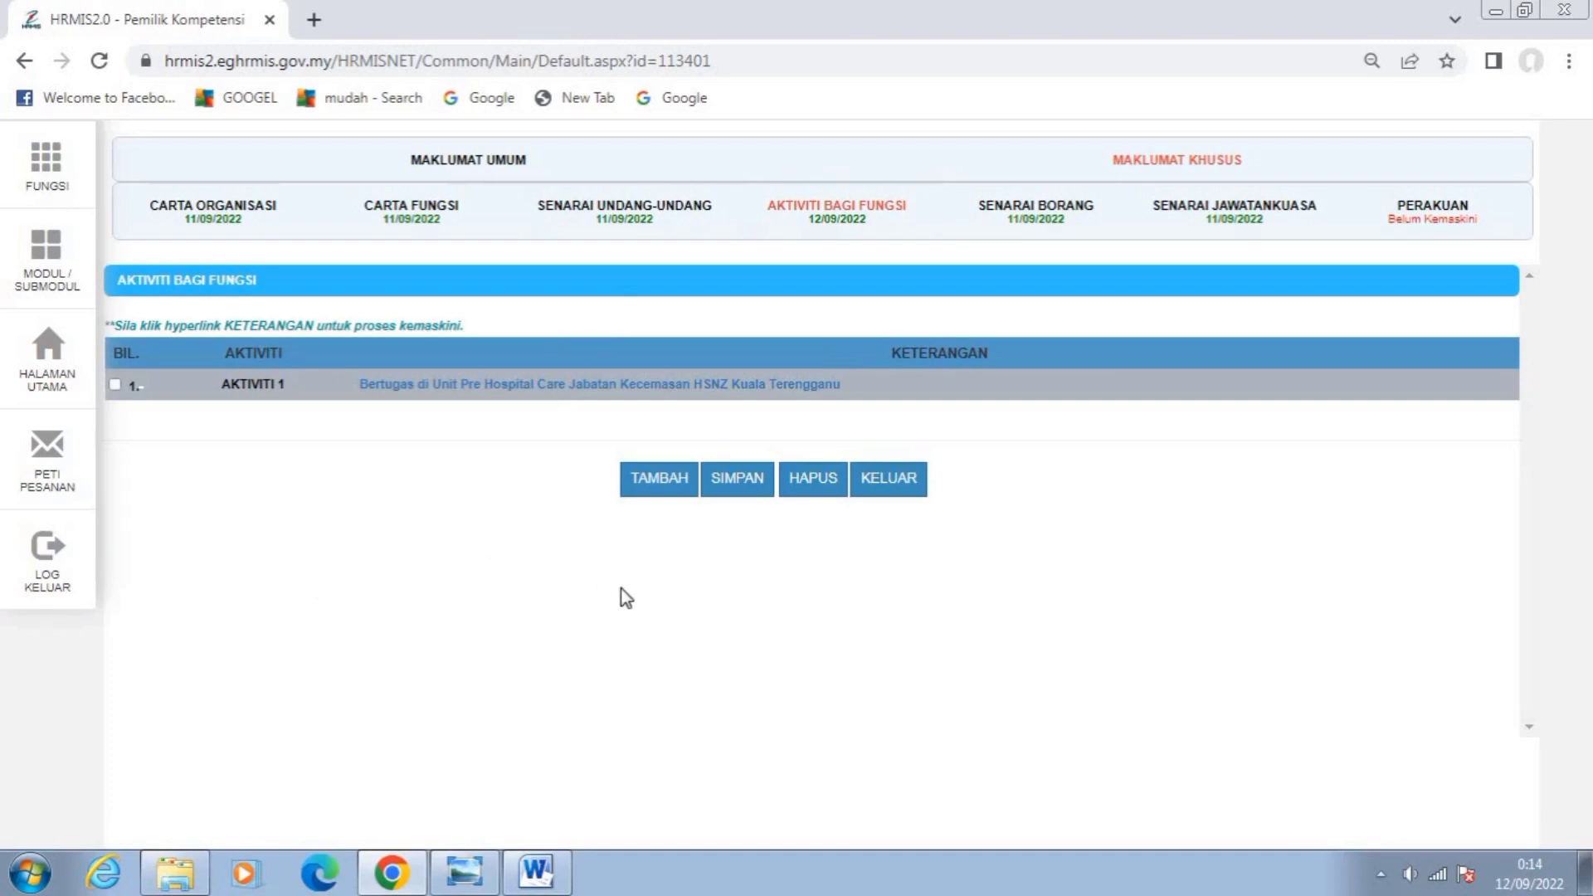
click(661, 485)
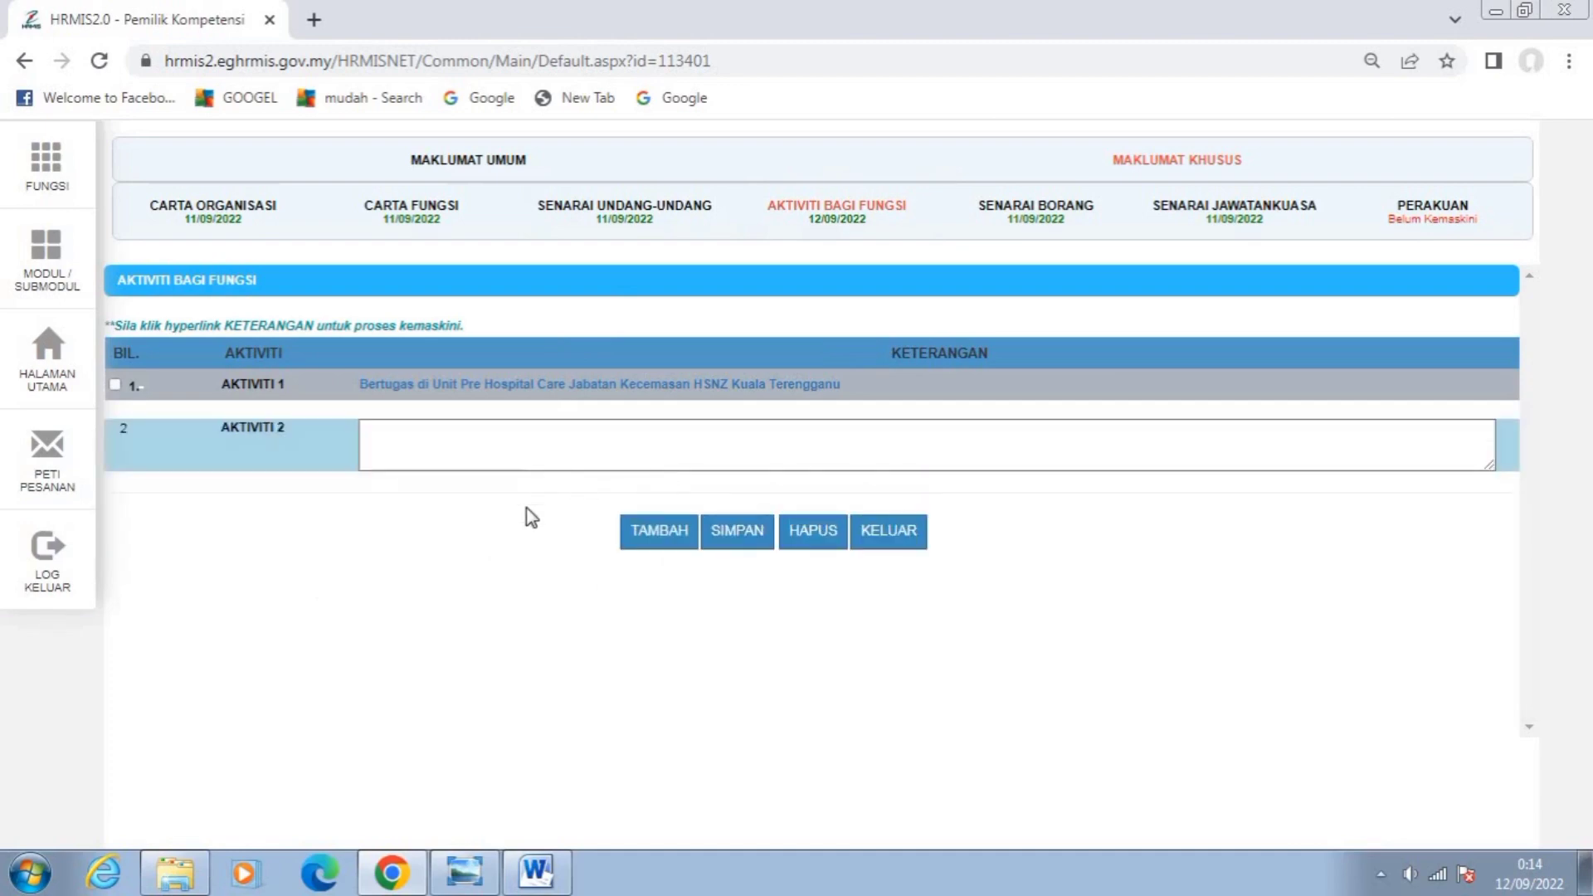
click(388, 434)
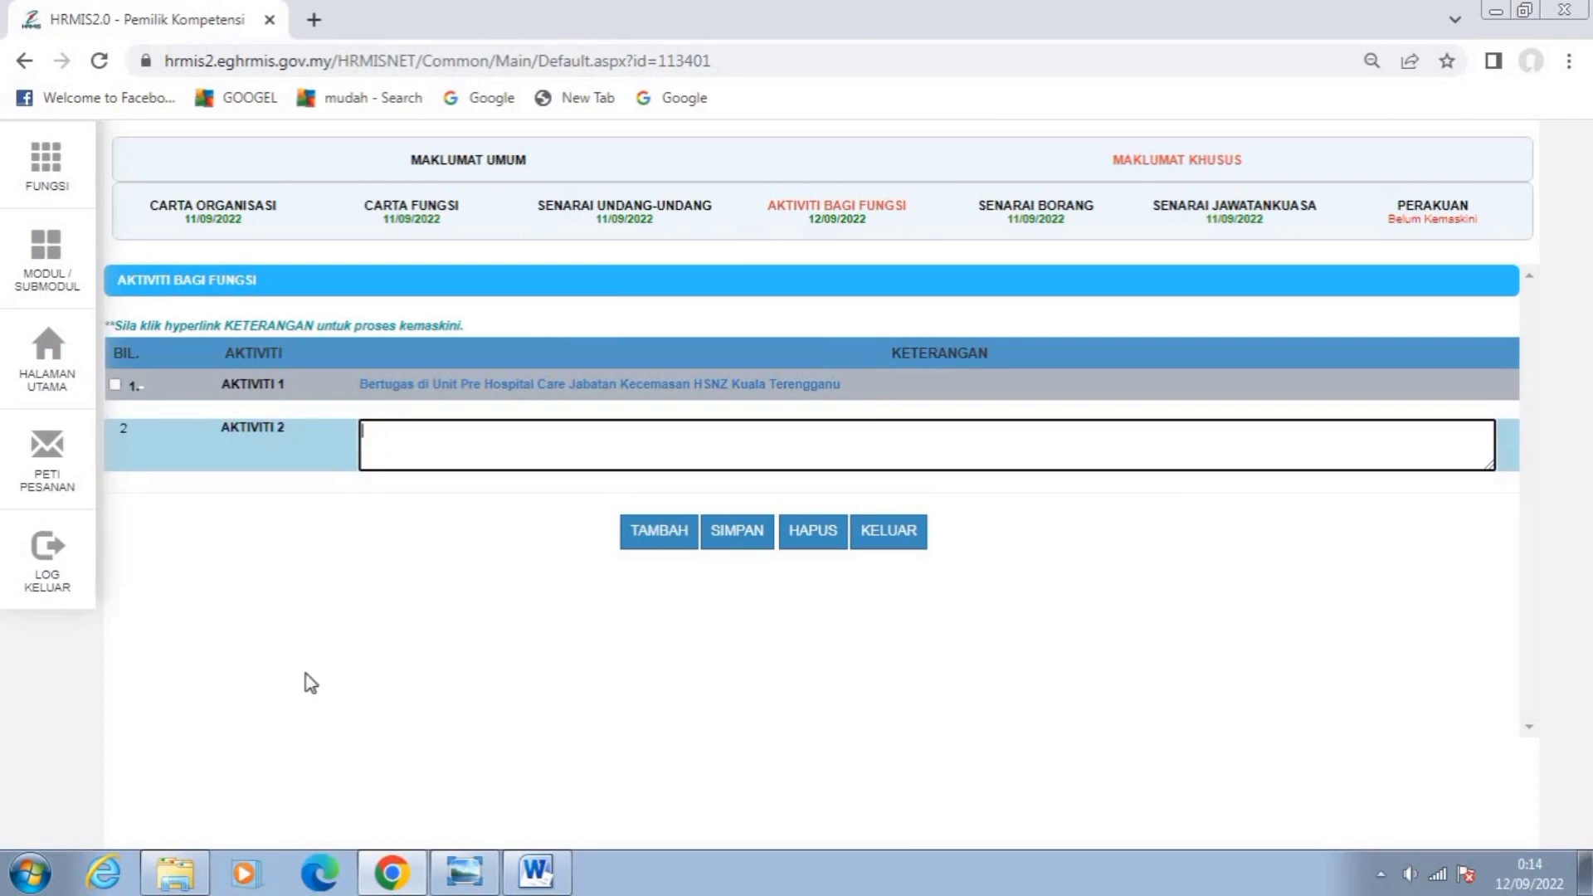
Copy the AKTIVITI 2 title "Ambulan call/ panggilan kecemasan" from Word into the AKTIVITI 2 KETERANGAN field in Chrome.
click(537, 873)
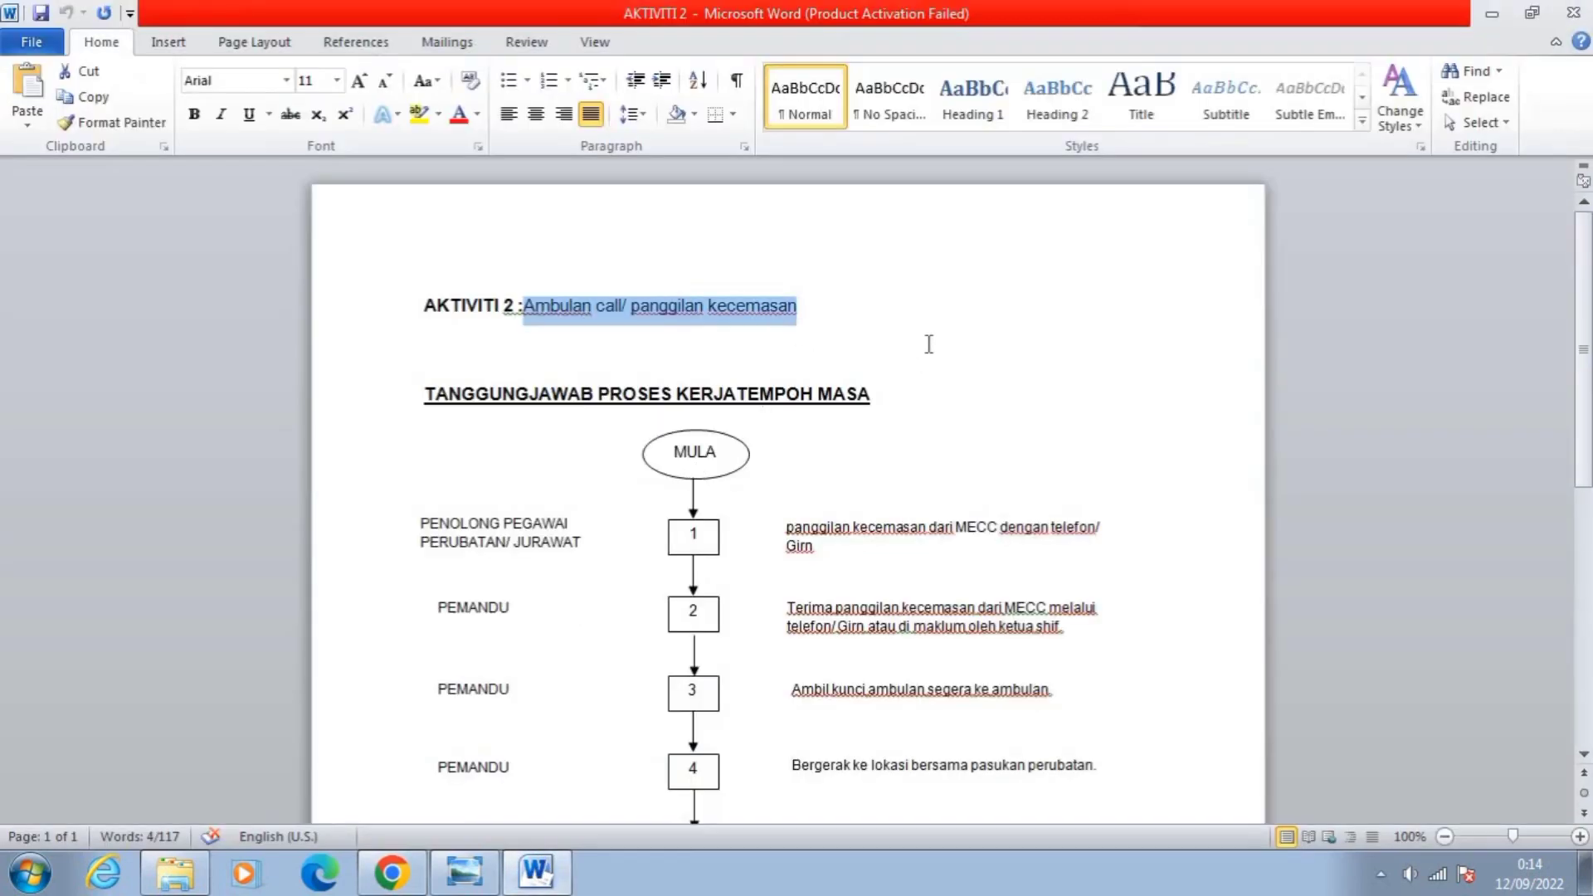
click(928, 344)
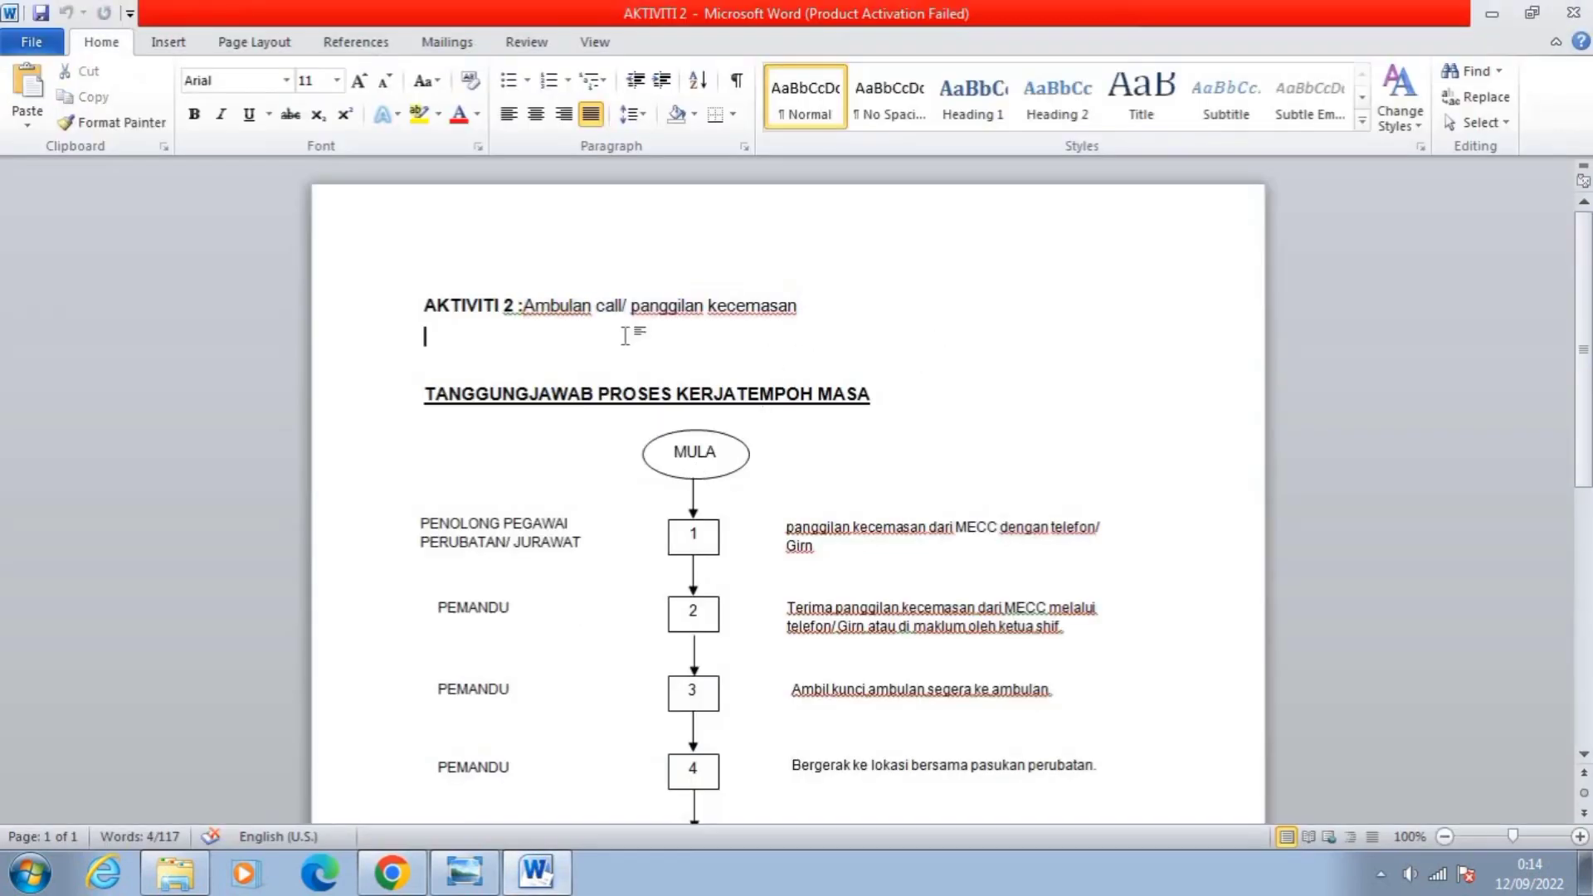
drag(524, 305, 797, 307)
key(ctrl+c)
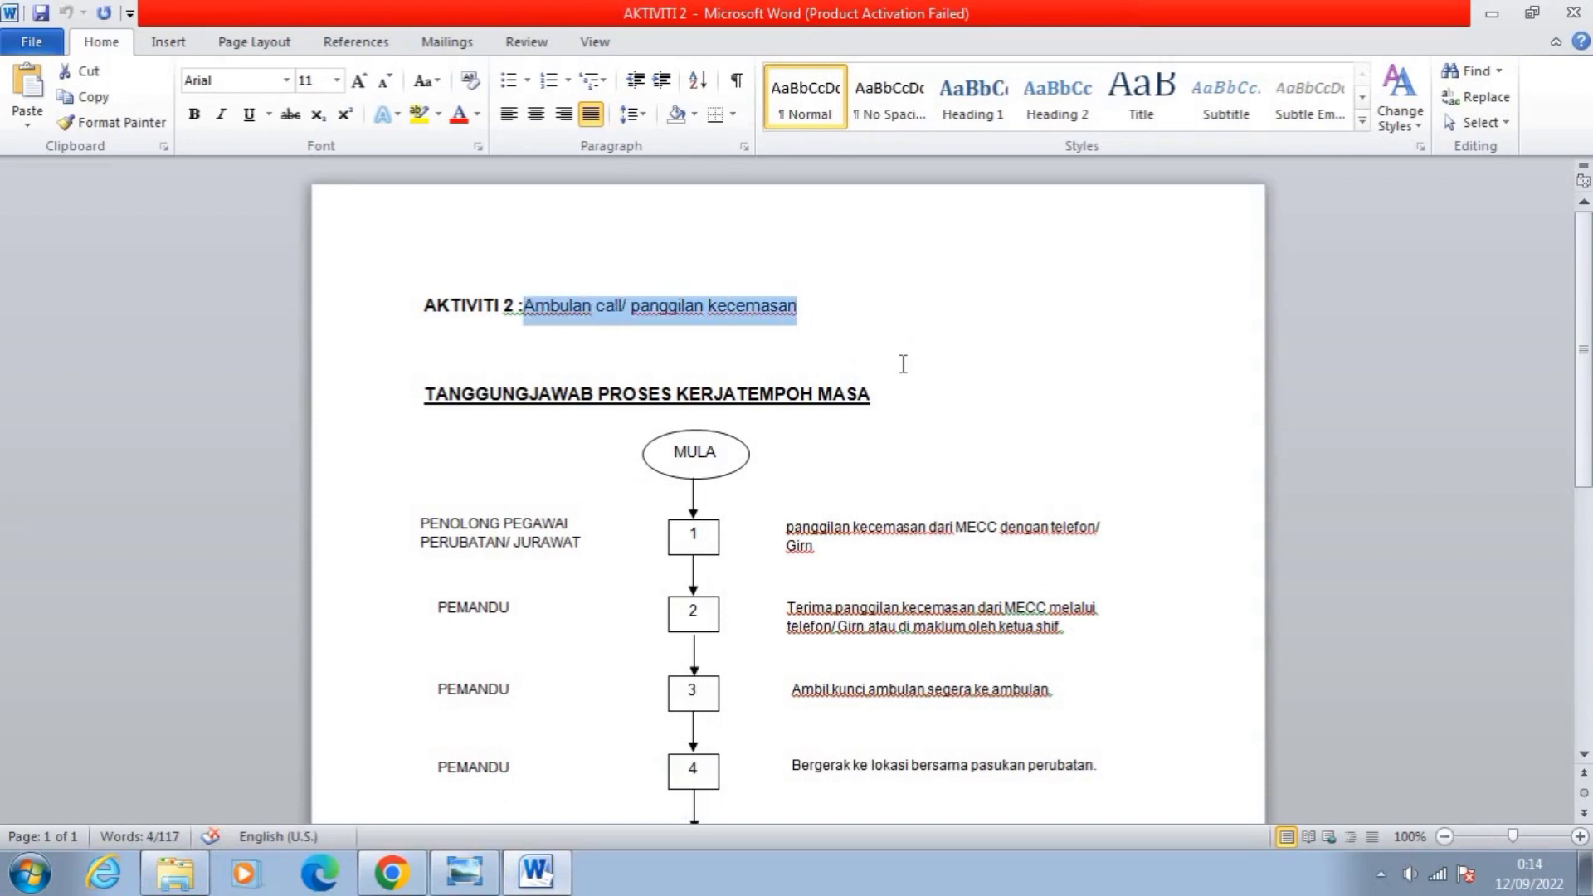
click(392, 872)
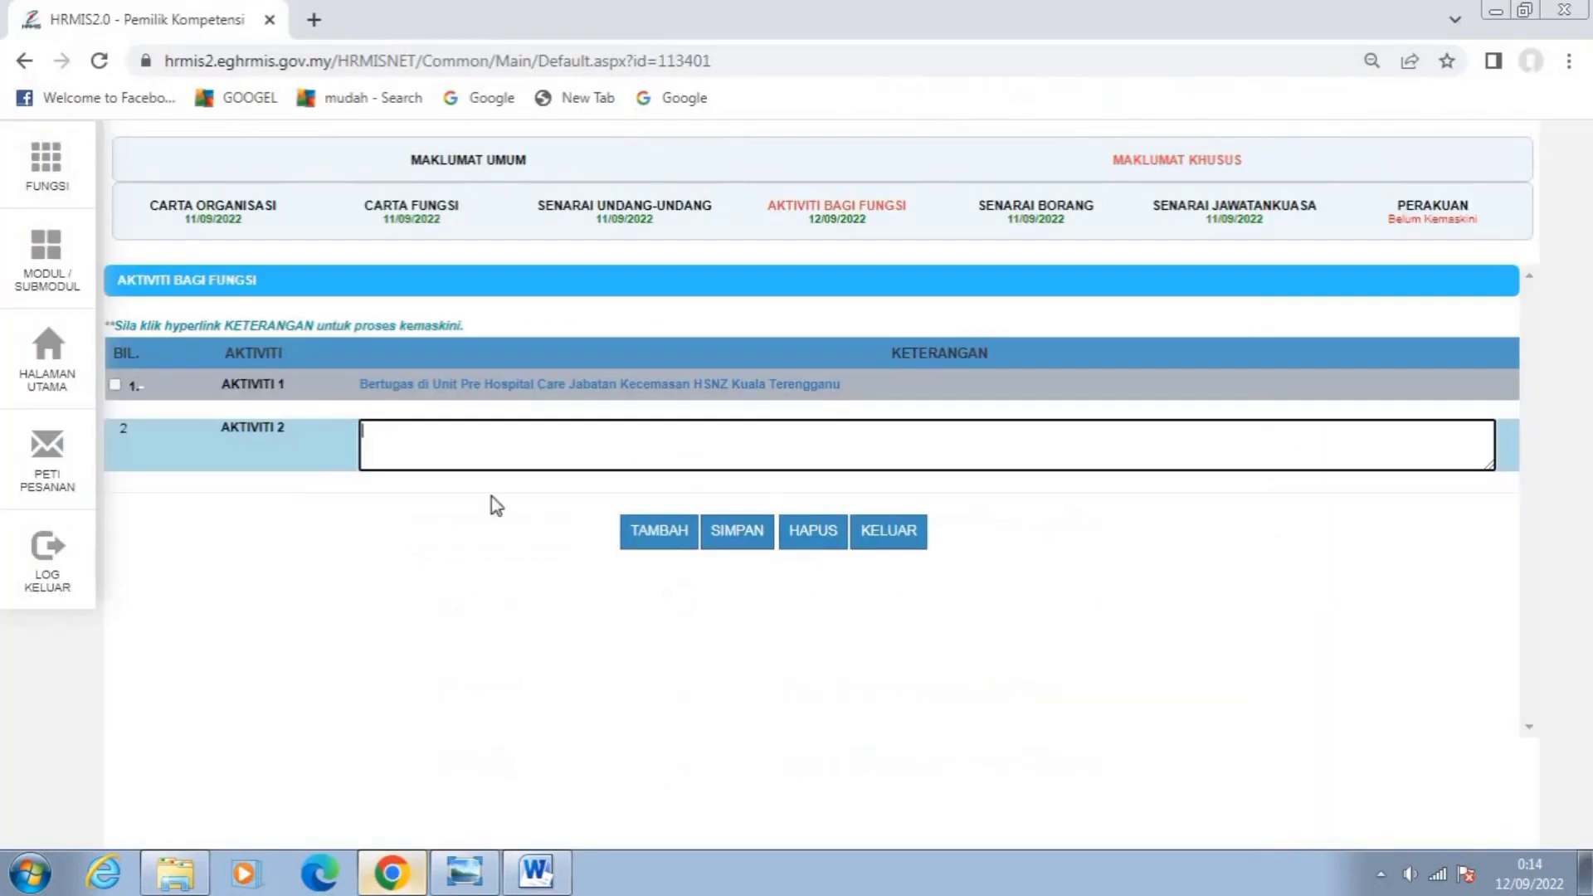
click(399, 443)
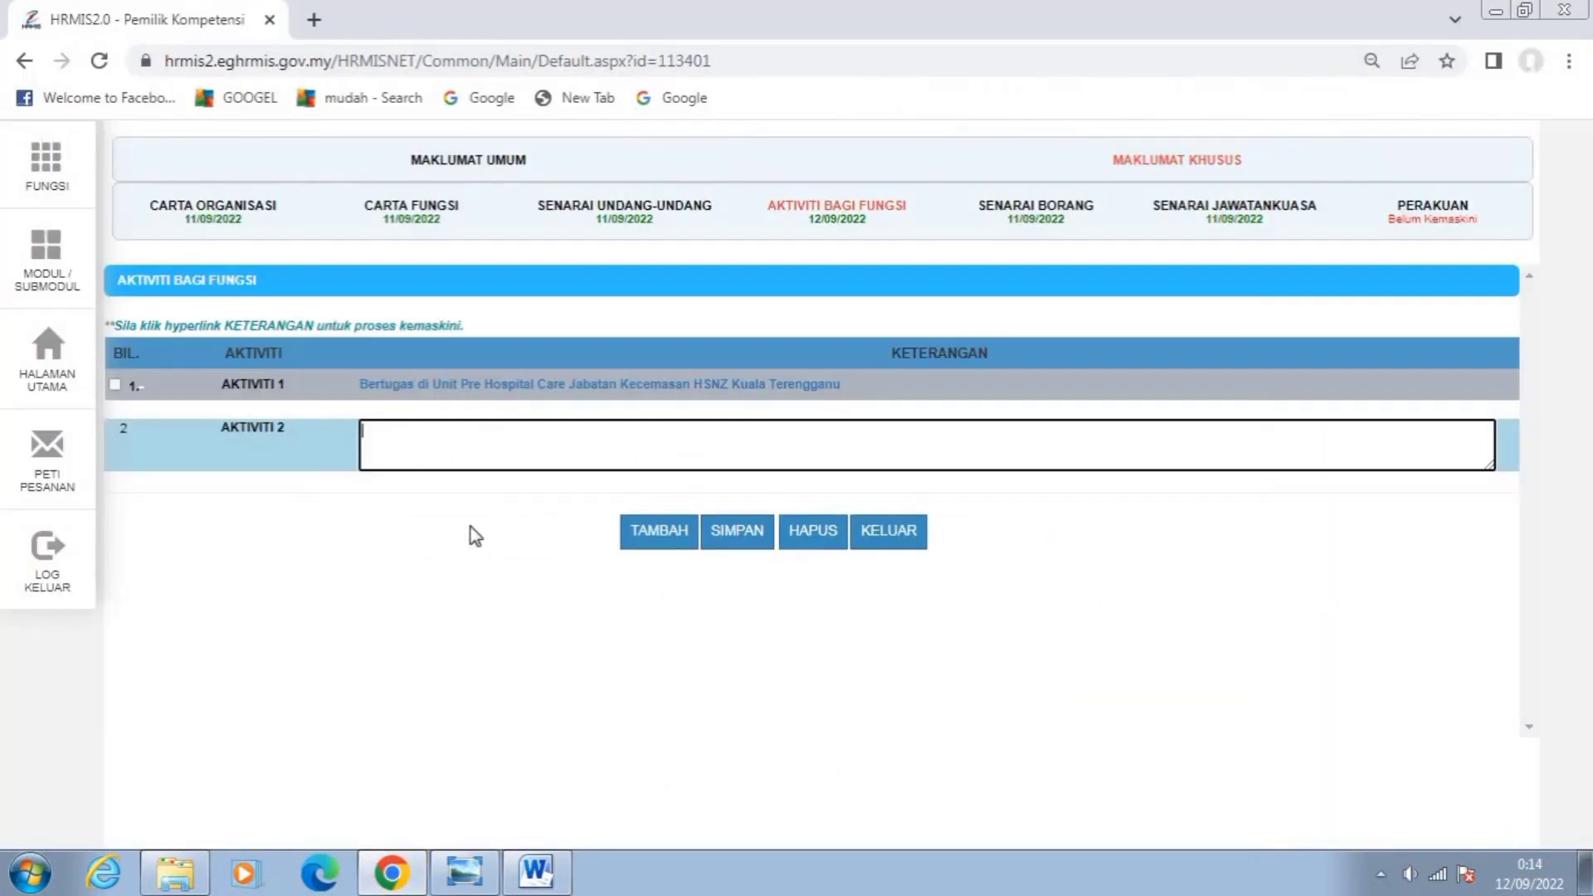
key(ctrl+v)
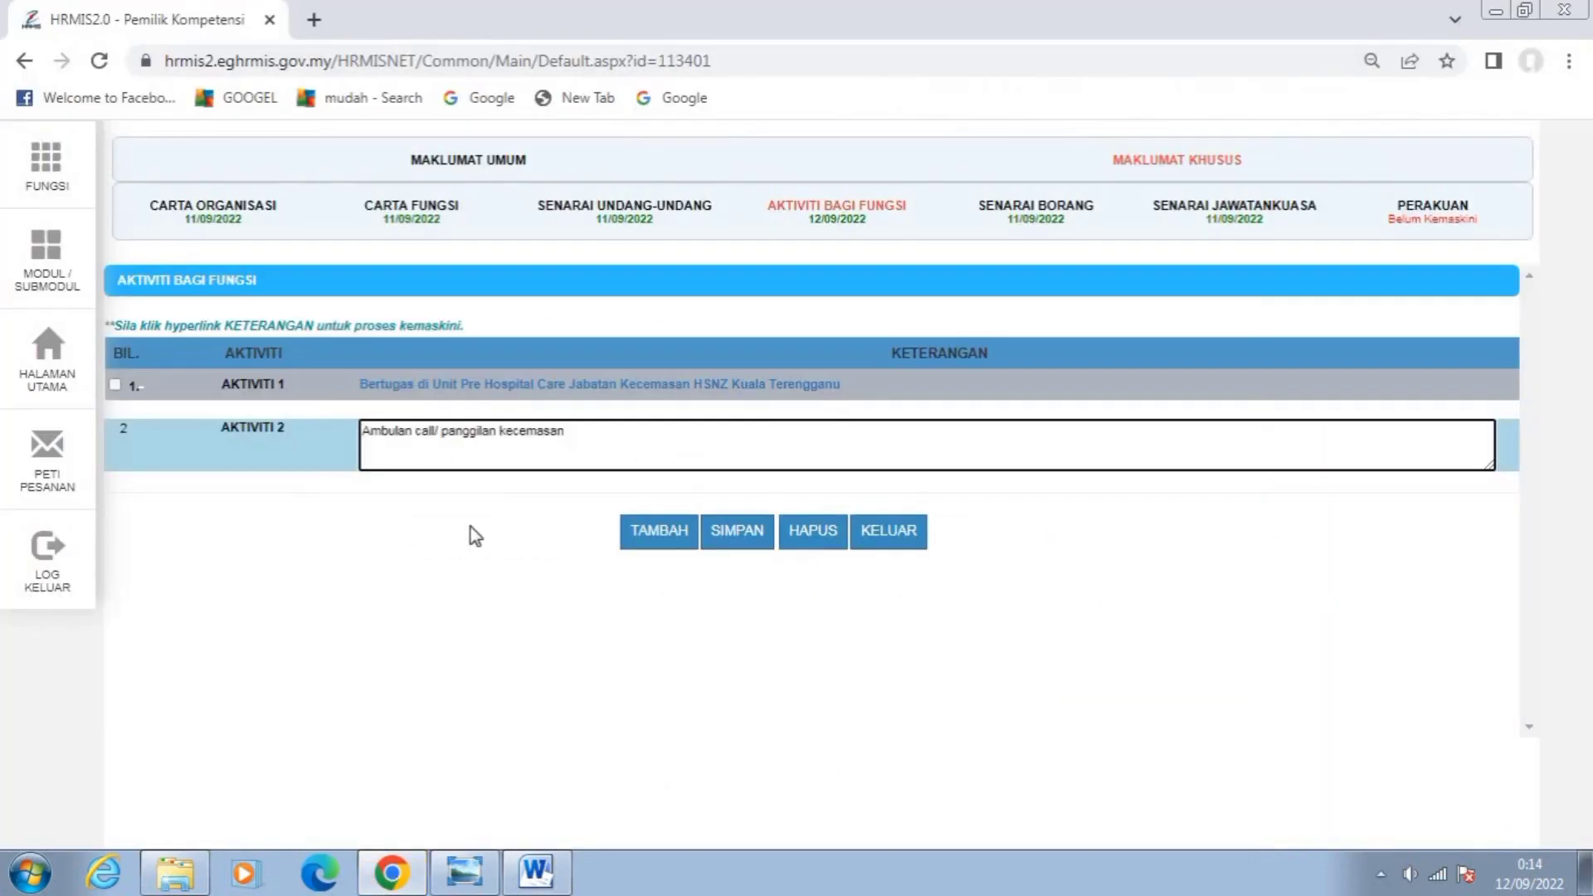
Save the new AKTIVITI 2 entry and expand its PROSES KERJA table.
click(734, 538)
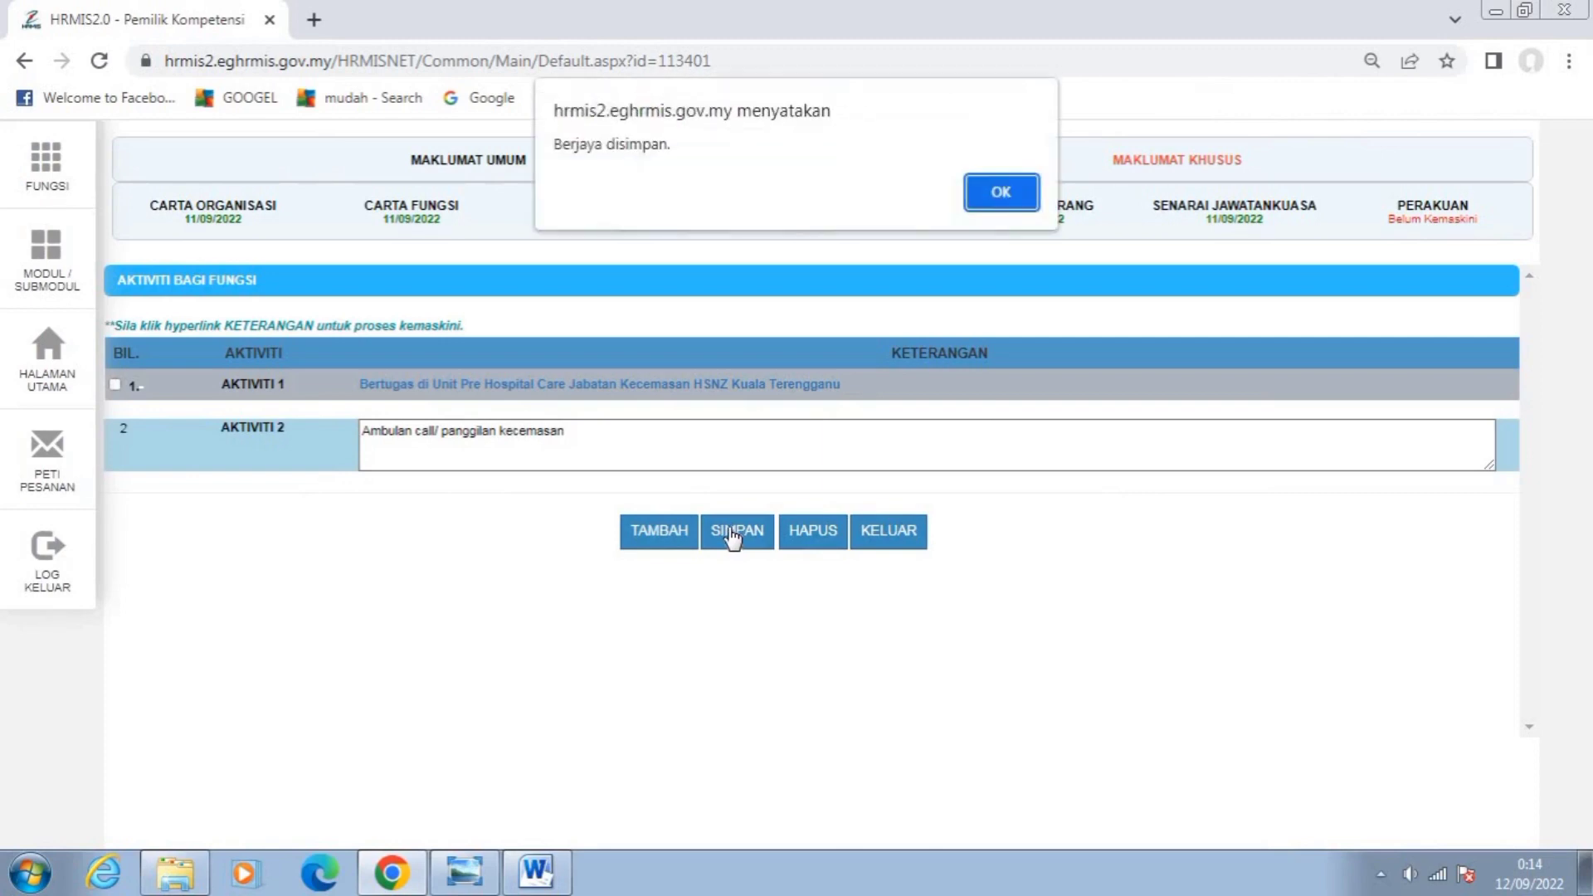
click(1001, 193)
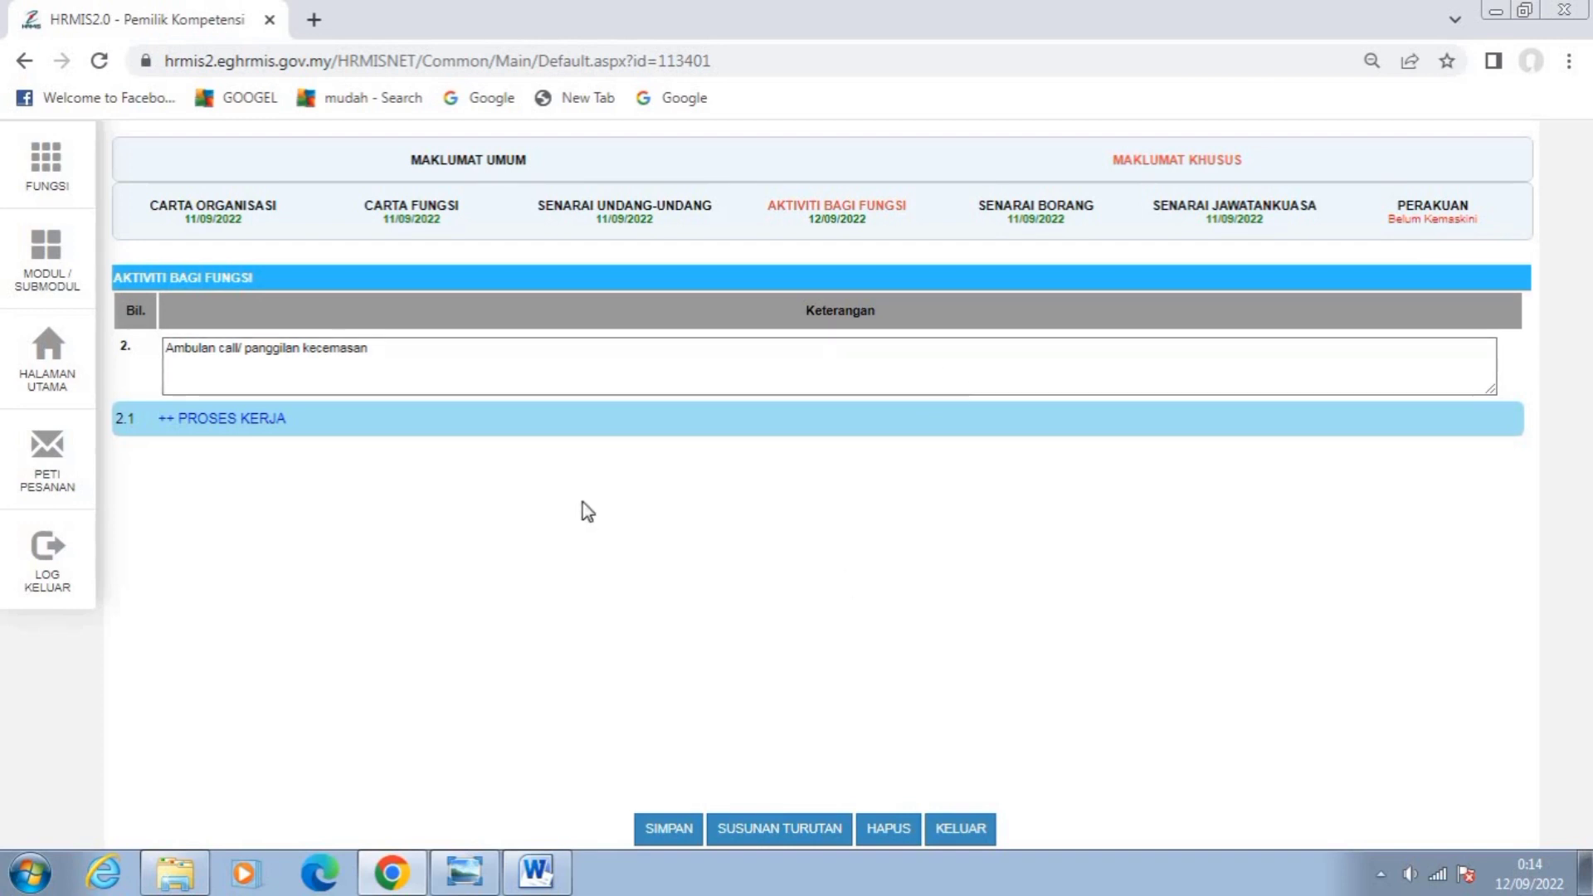
click(243, 423)
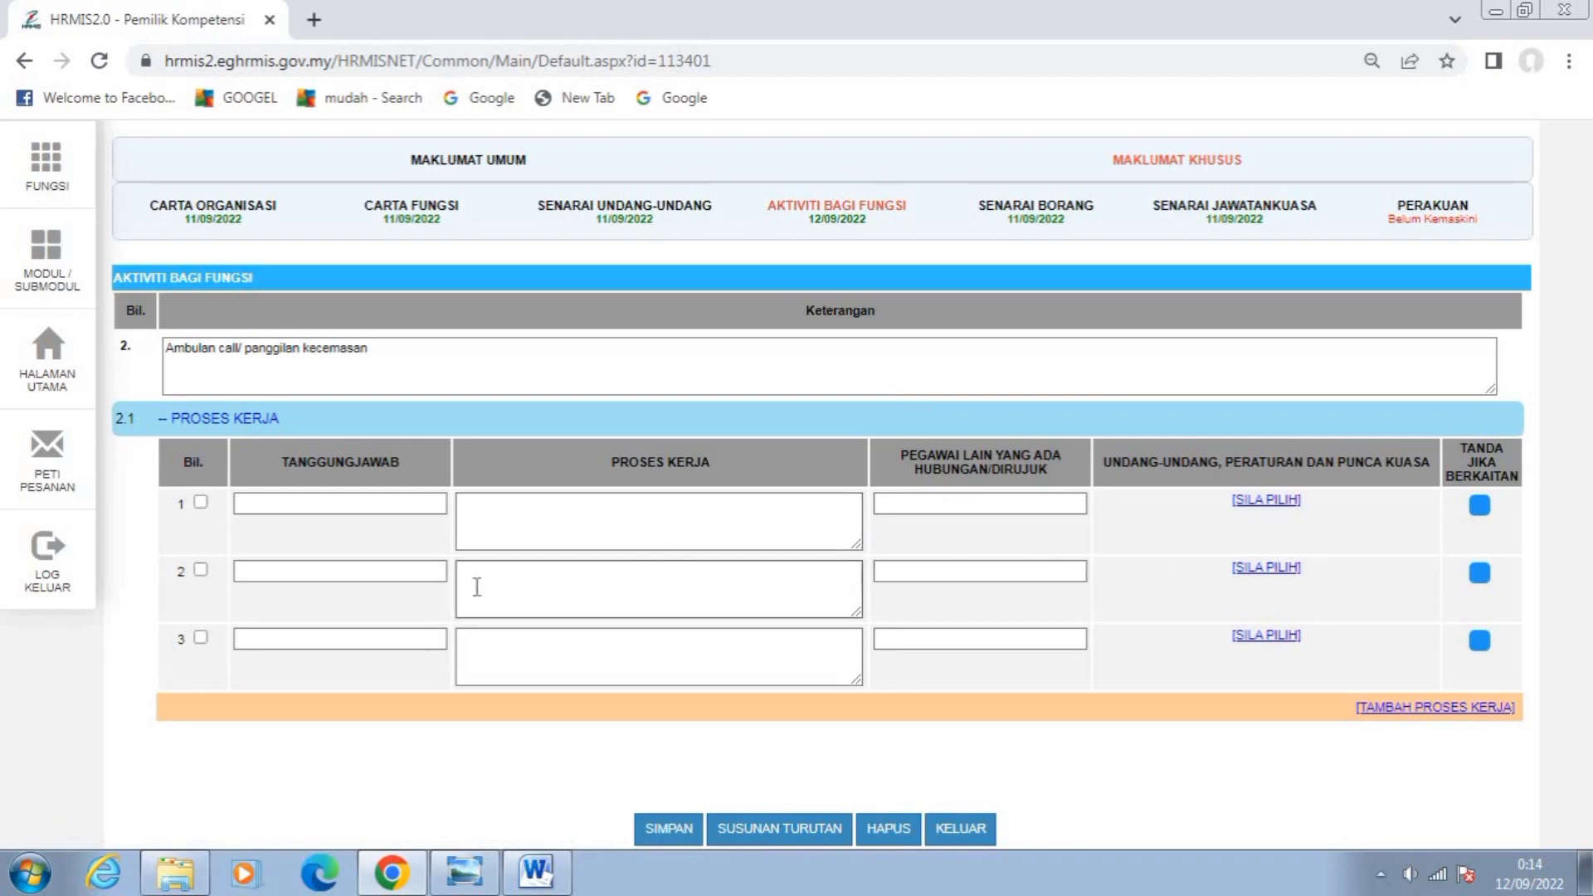
Copy work process 1, "panggilan kecemasan dari MECC dengan telefon/ Girn", from the Word flowchart into PROSES KERJA row 1 in Chrome.
click(497, 512)
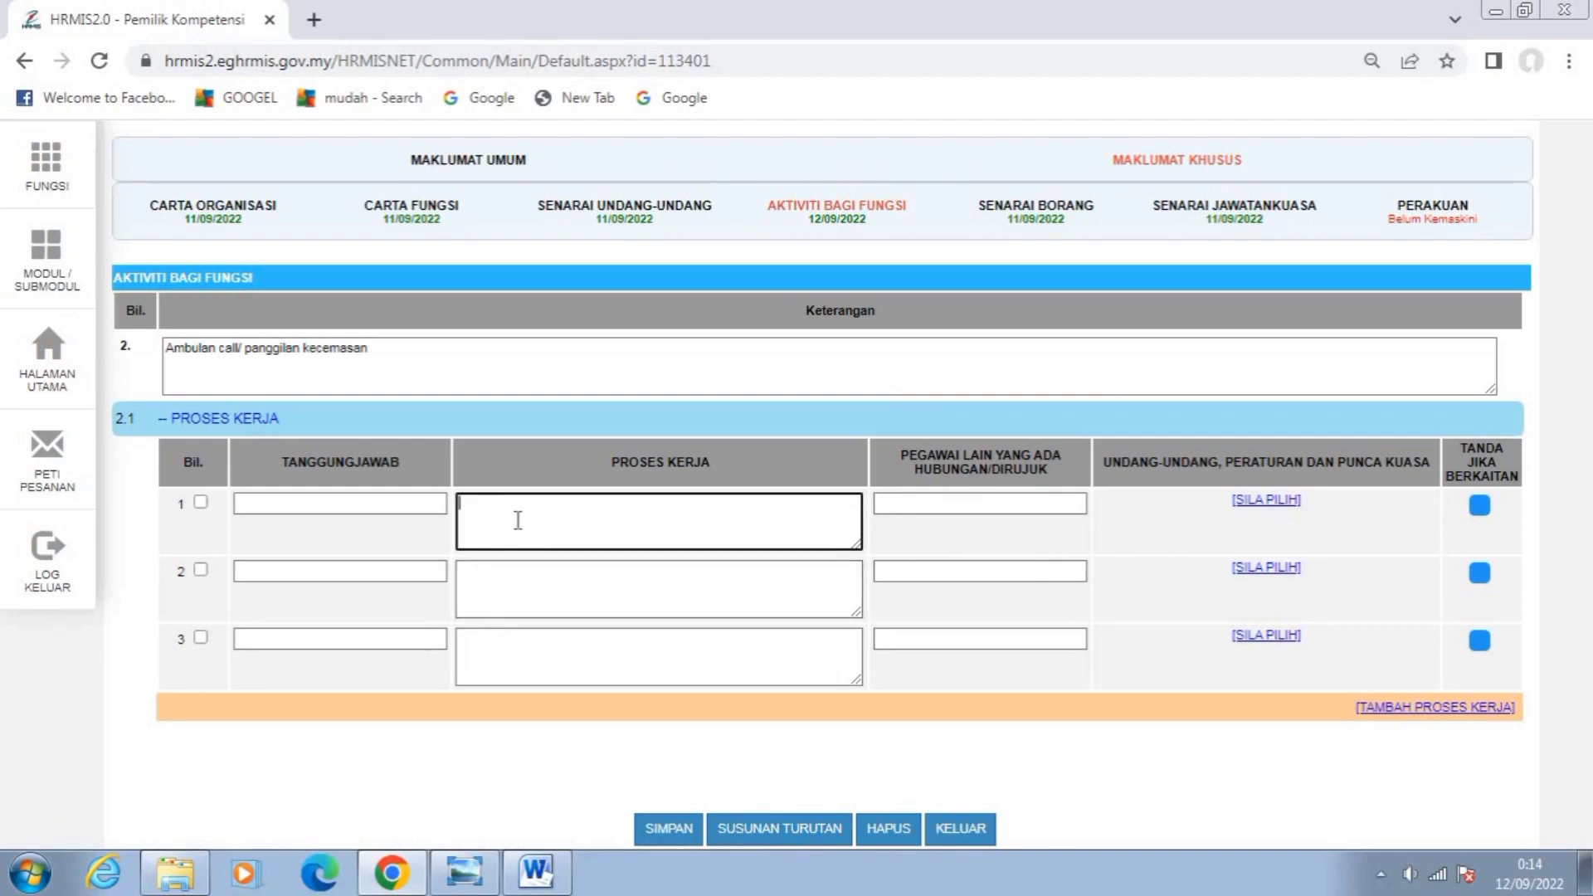
click(538, 871)
click(979, 524)
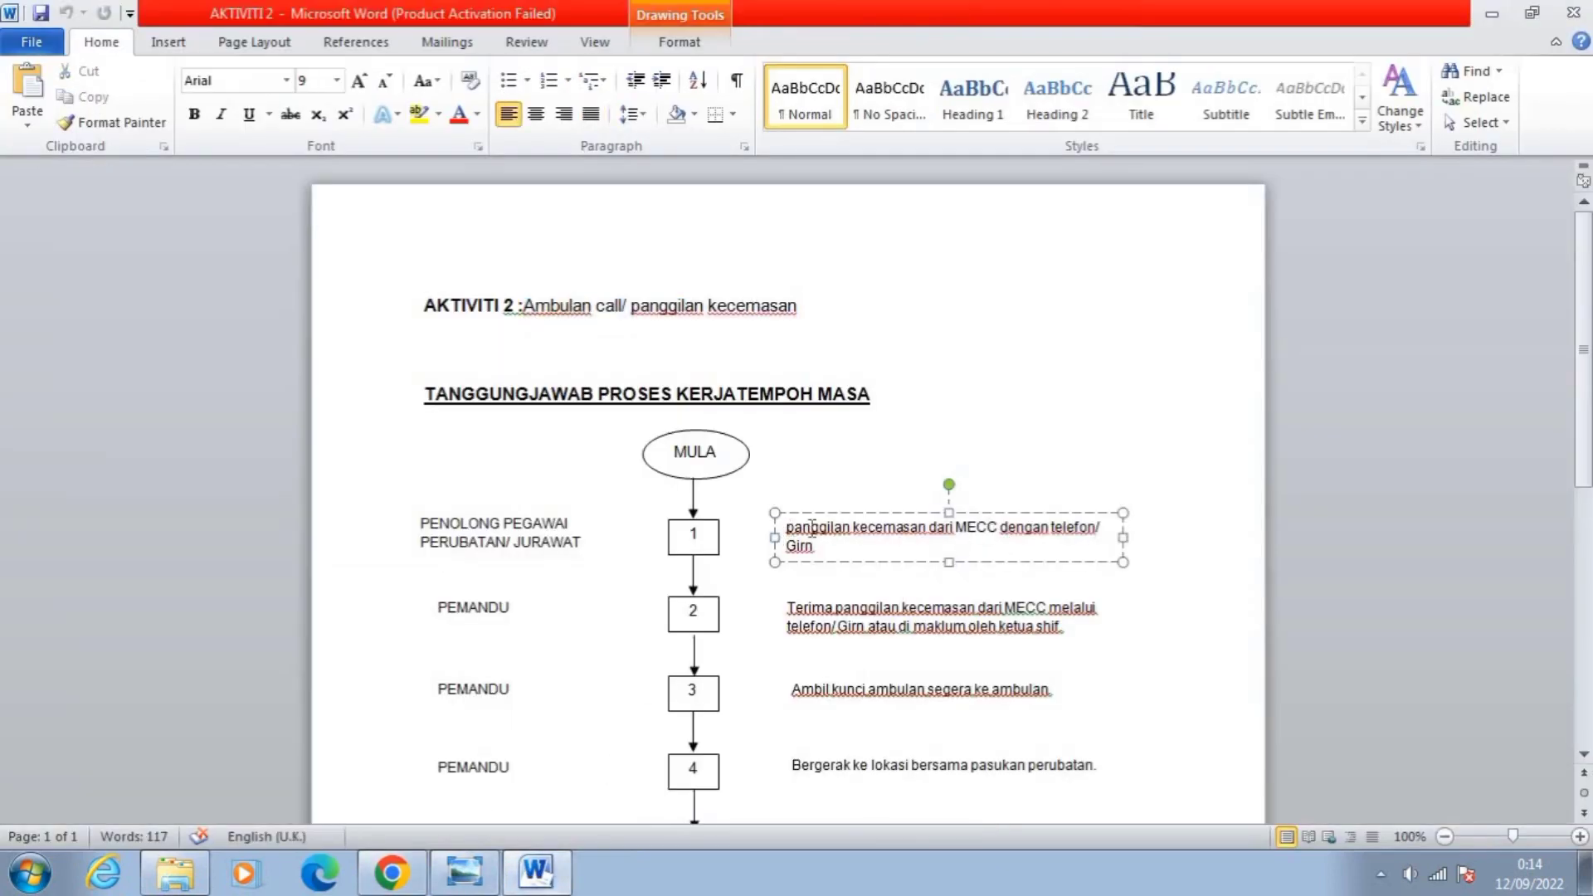
drag(811, 528, 1078, 561)
key(ctrl+c)
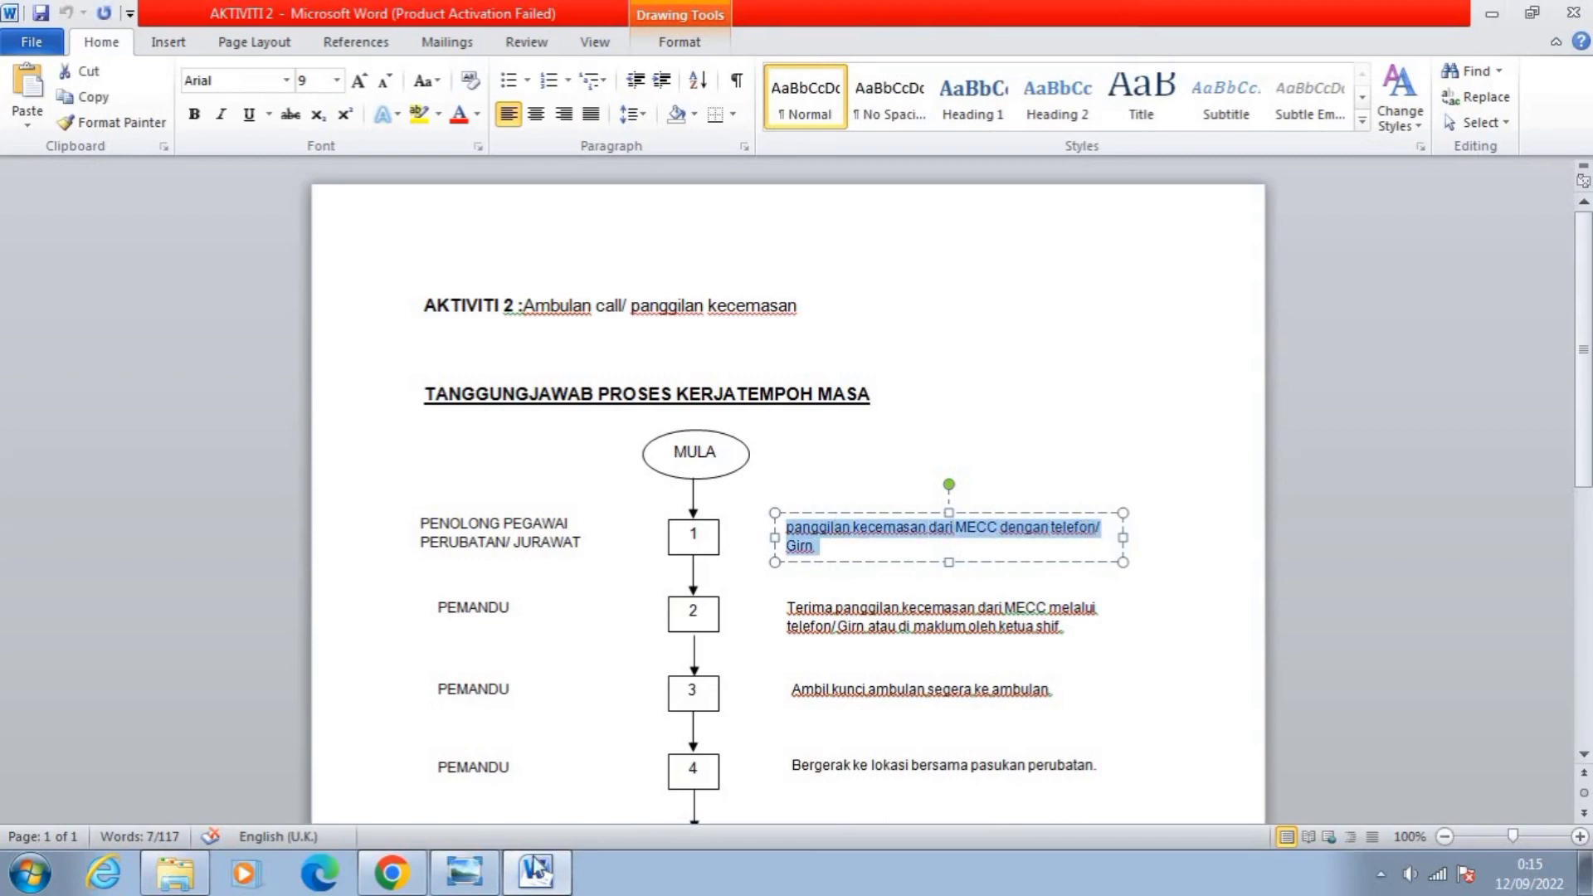
click(392, 872)
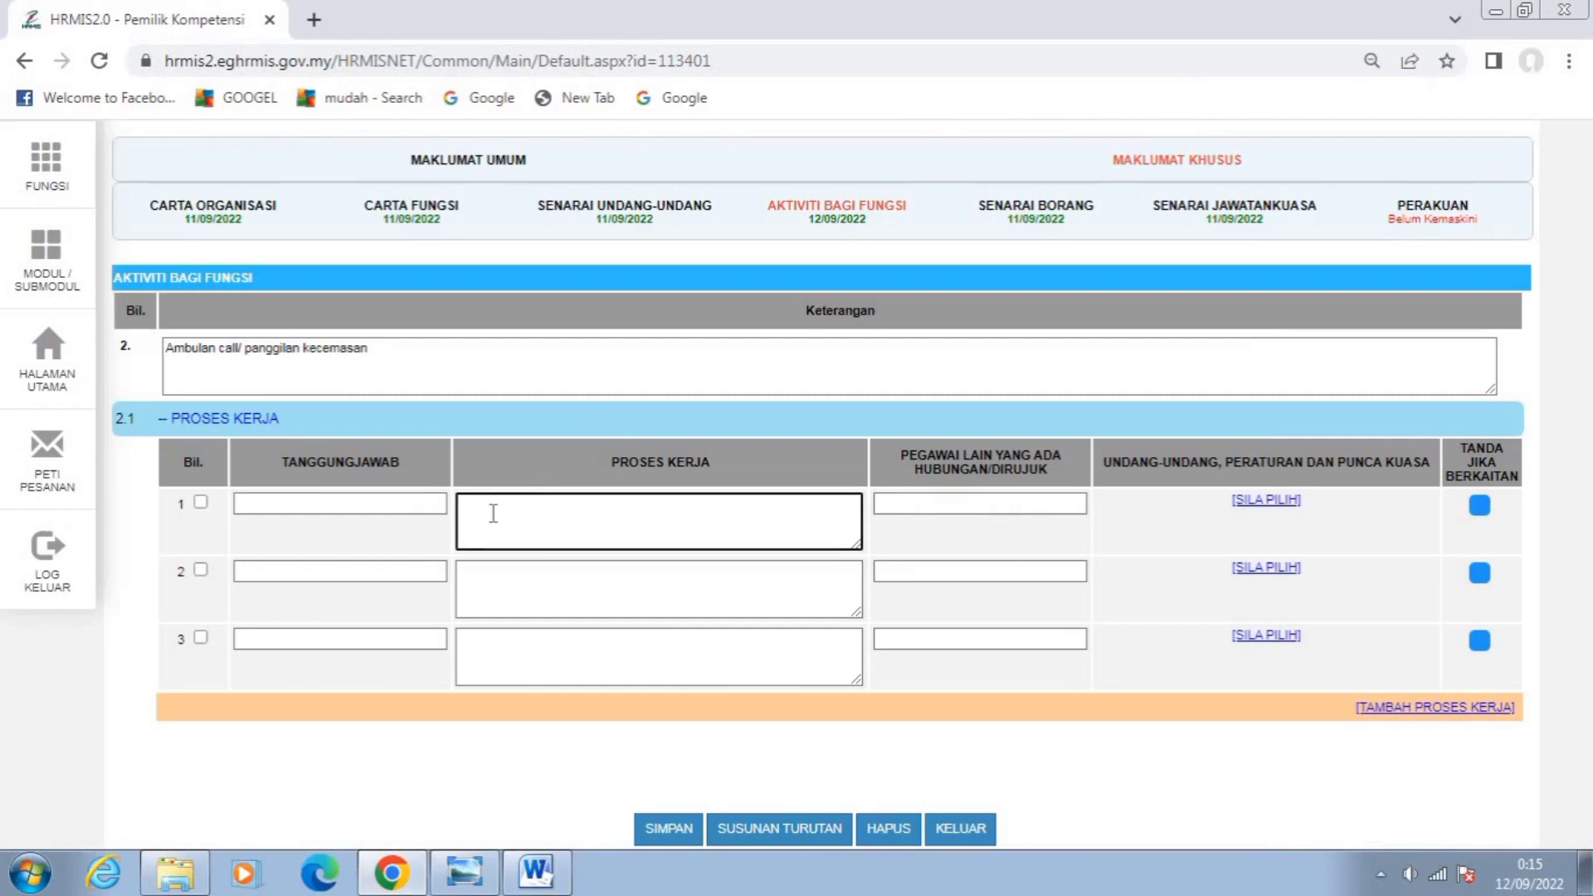
key(ctrl+v)
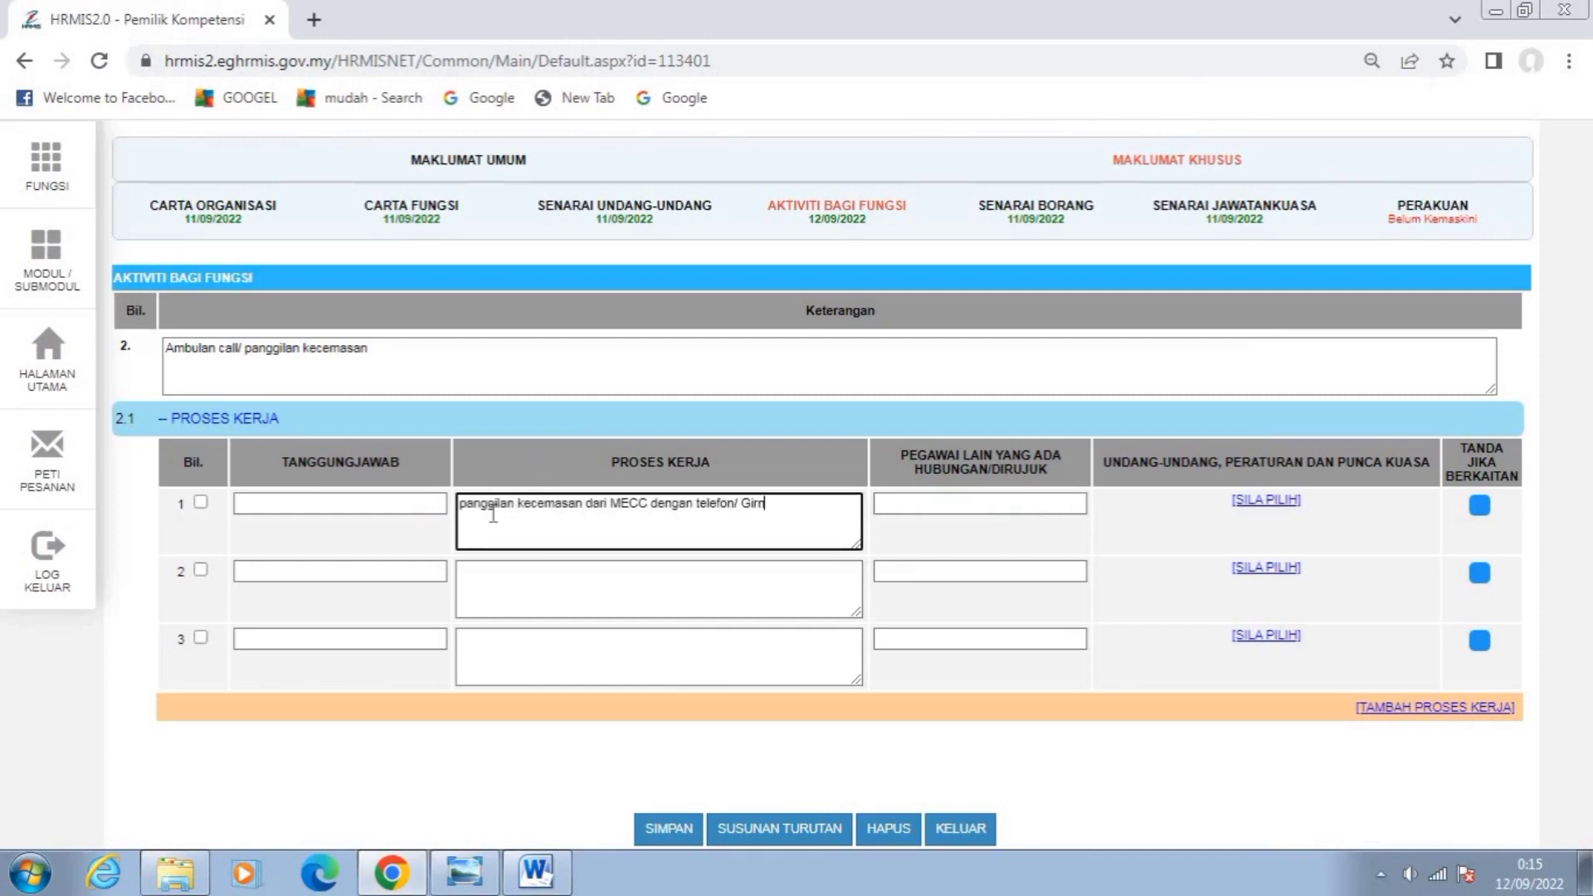
Copy "Terima panggilan kecemasan dari MECC melalui telefon/ Girn atau di maklum oleh ketua shif." from Word into PROSES KERJA row 2 in Chrome.
click(502, 578)
click(556, 863)
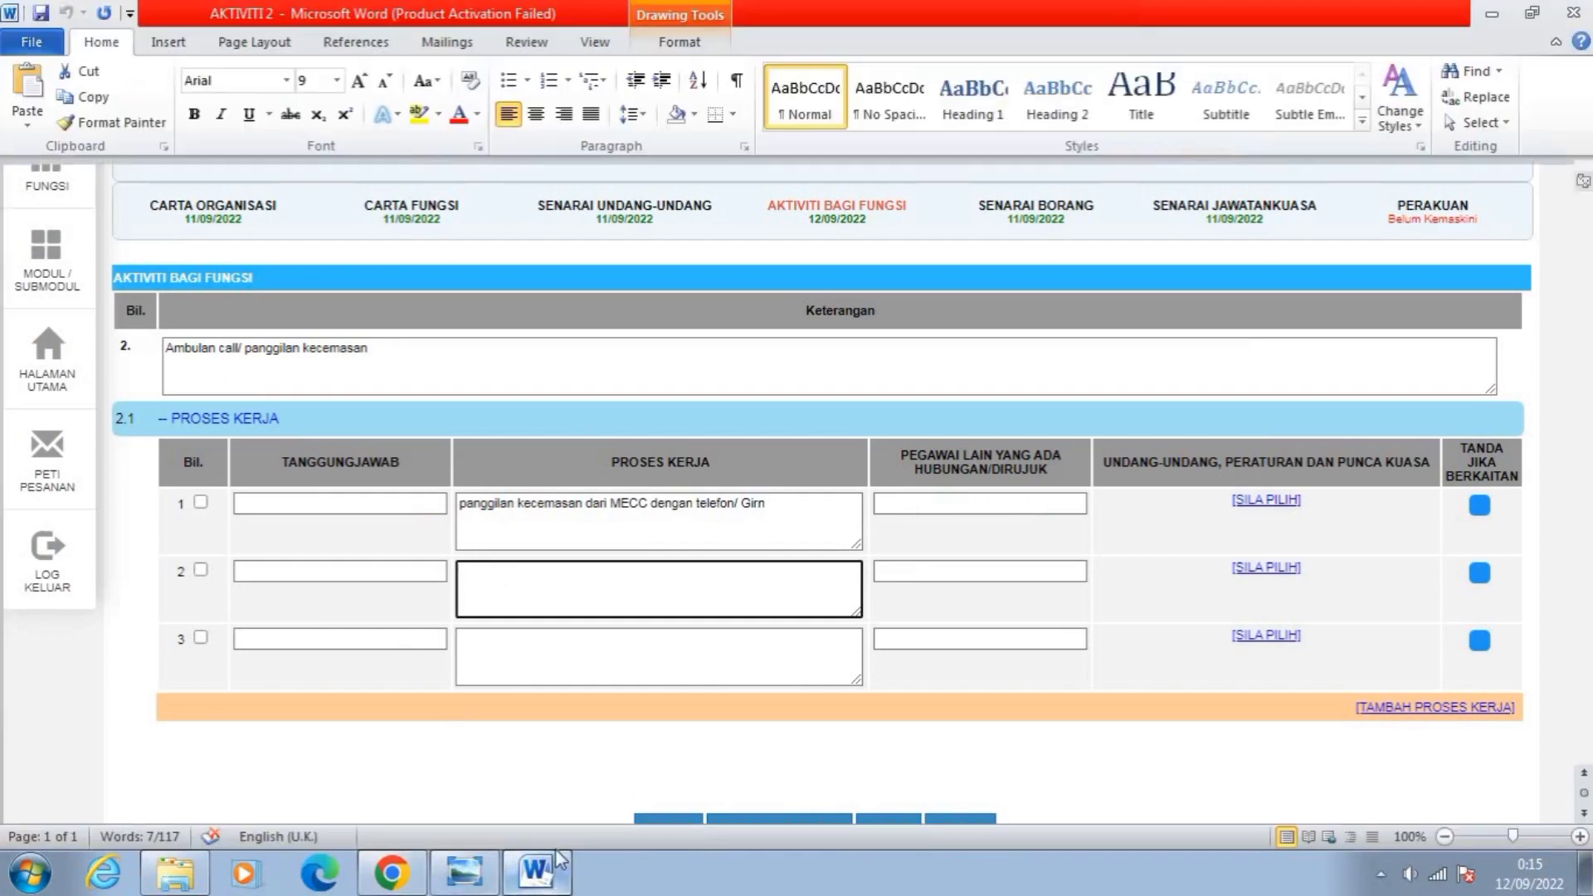
drag(791, 614, 1079, 635)
key(ctrl+c)
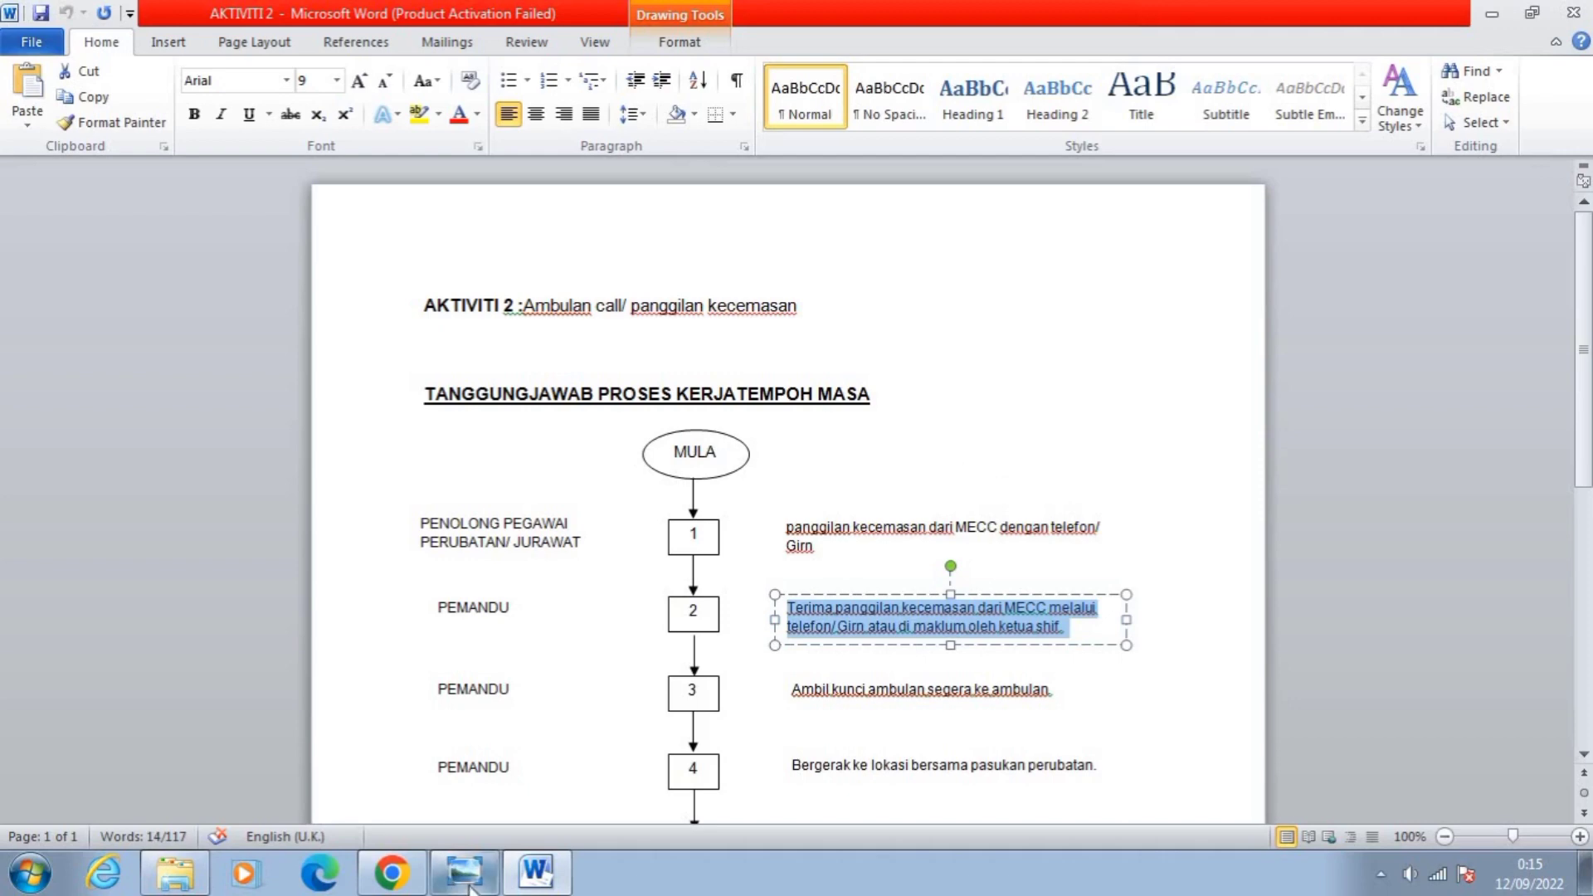
click(392, 871)
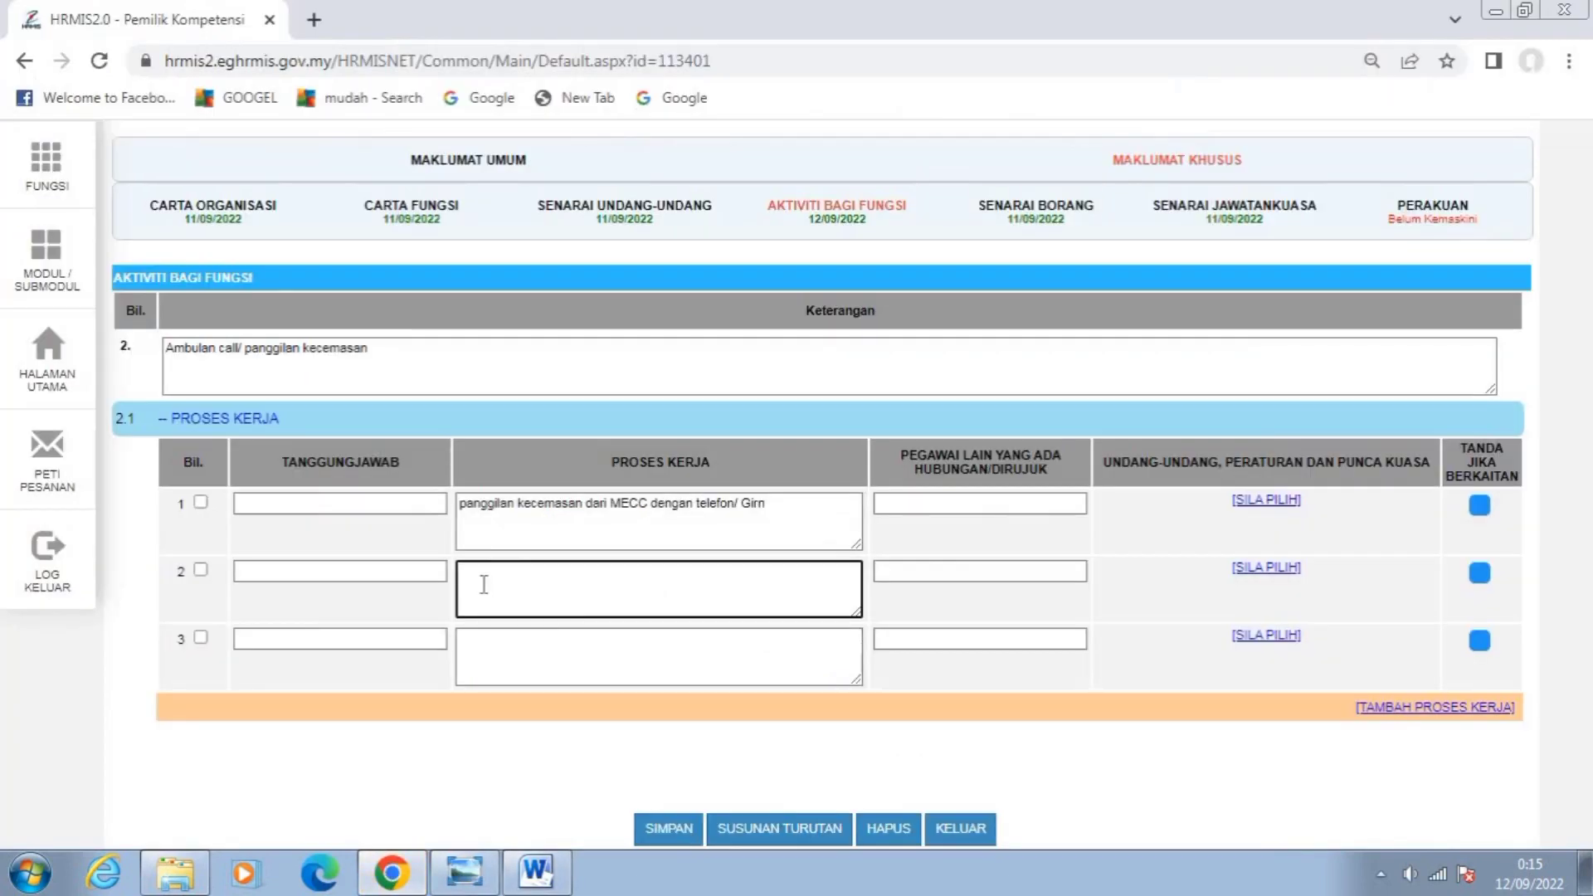
key(ctrl+v)
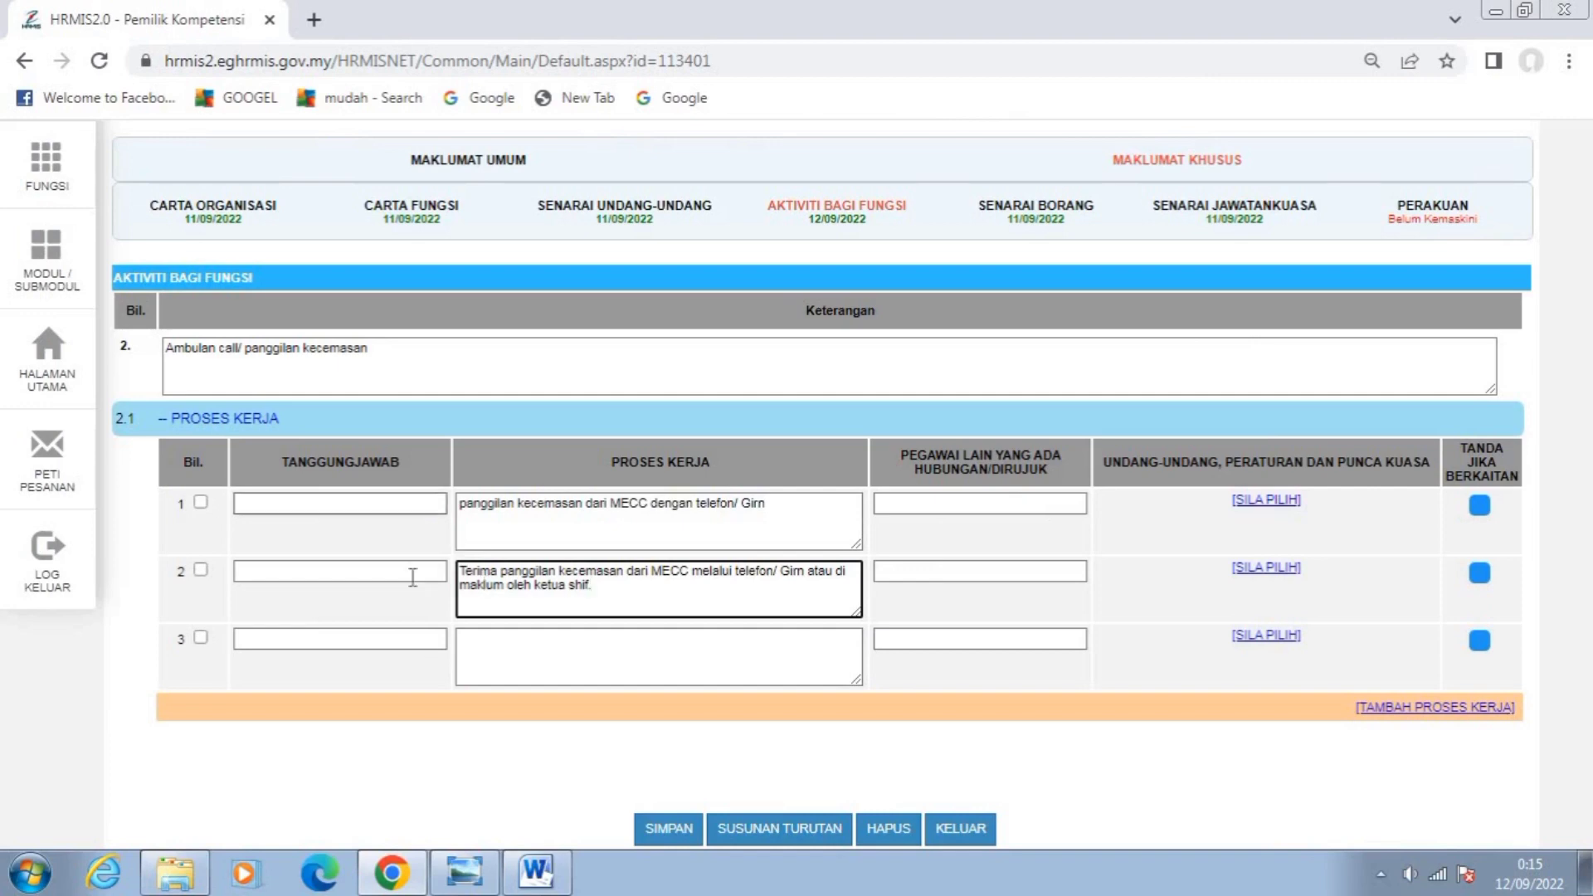
Copy work process 3, "Ambil kunci ambulan segera ke ambulan.", from the Word flowchart into PROSES KERJA row 3 in Chrome.
click(547, 873)
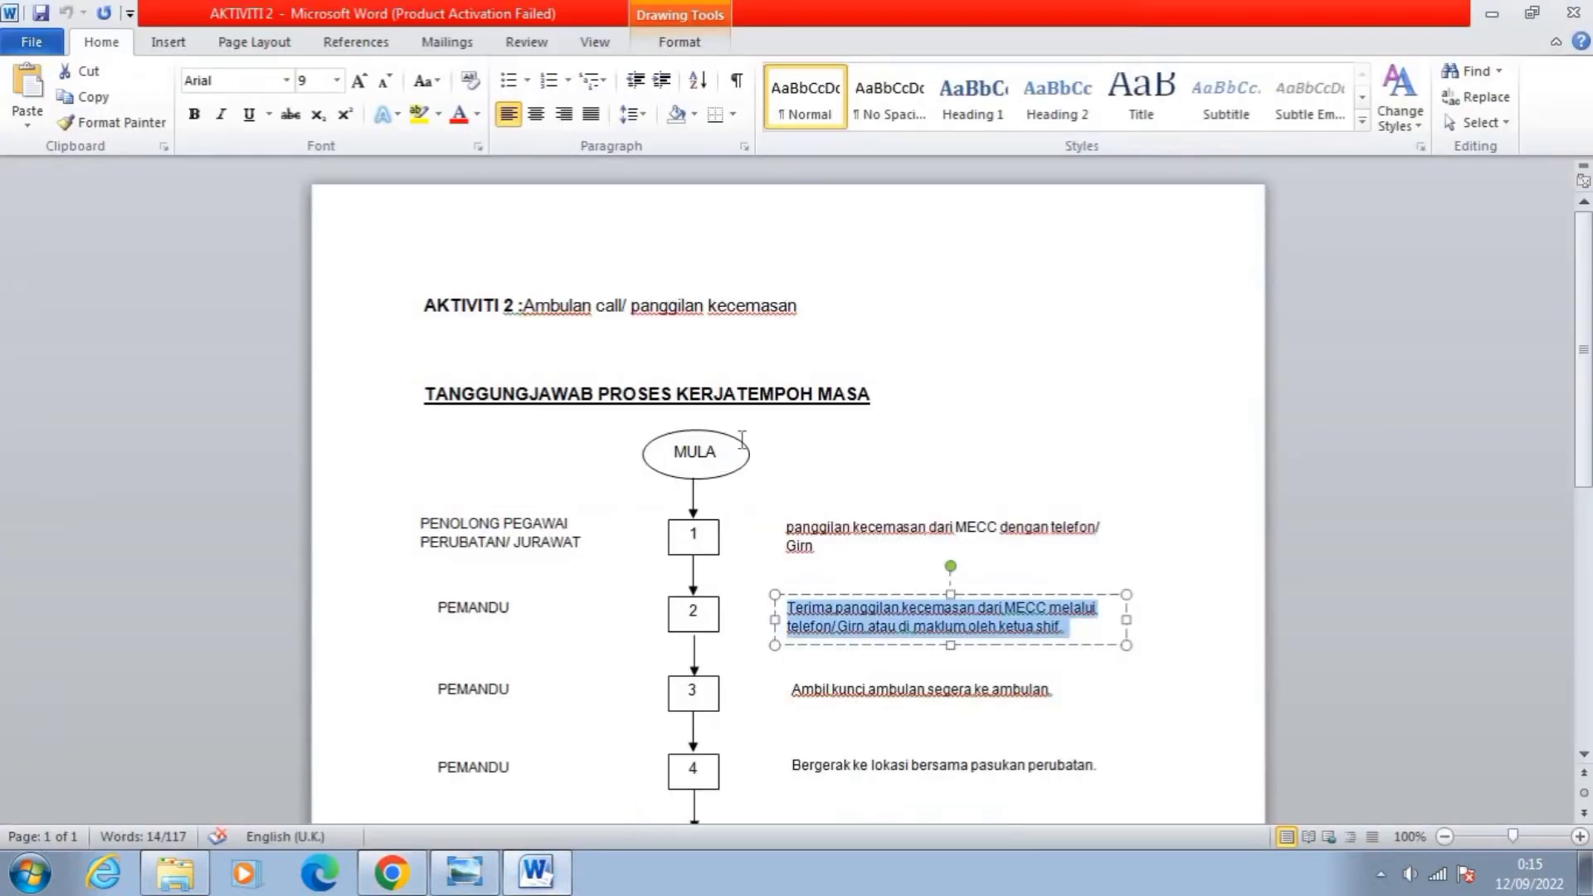
click(798, 709)
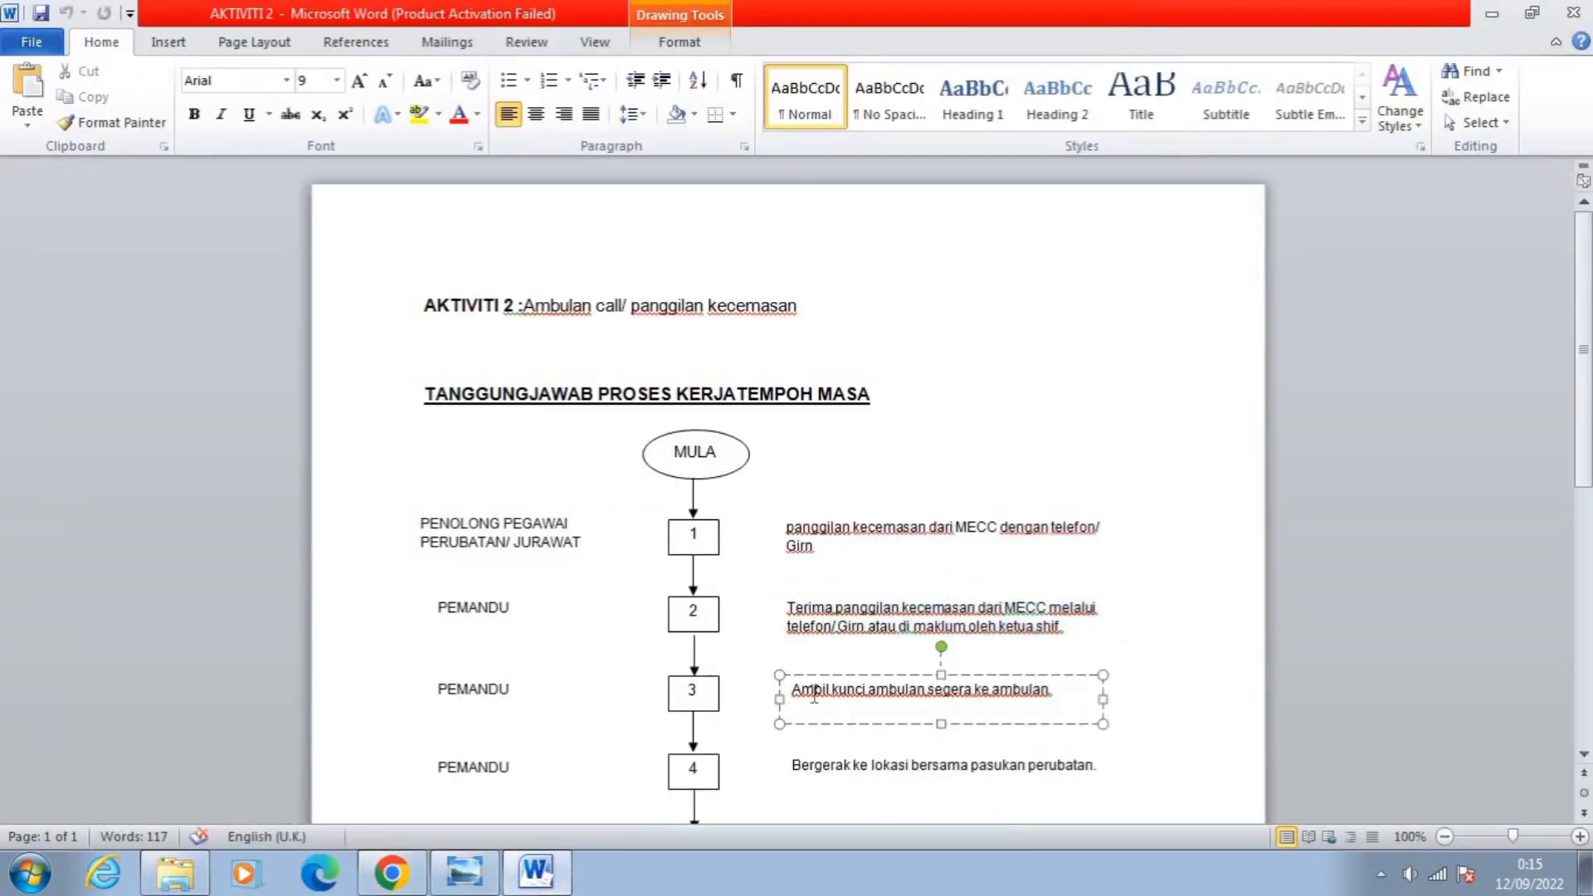
drag(791, 695, 1056, 692)
key(ctrl+c)
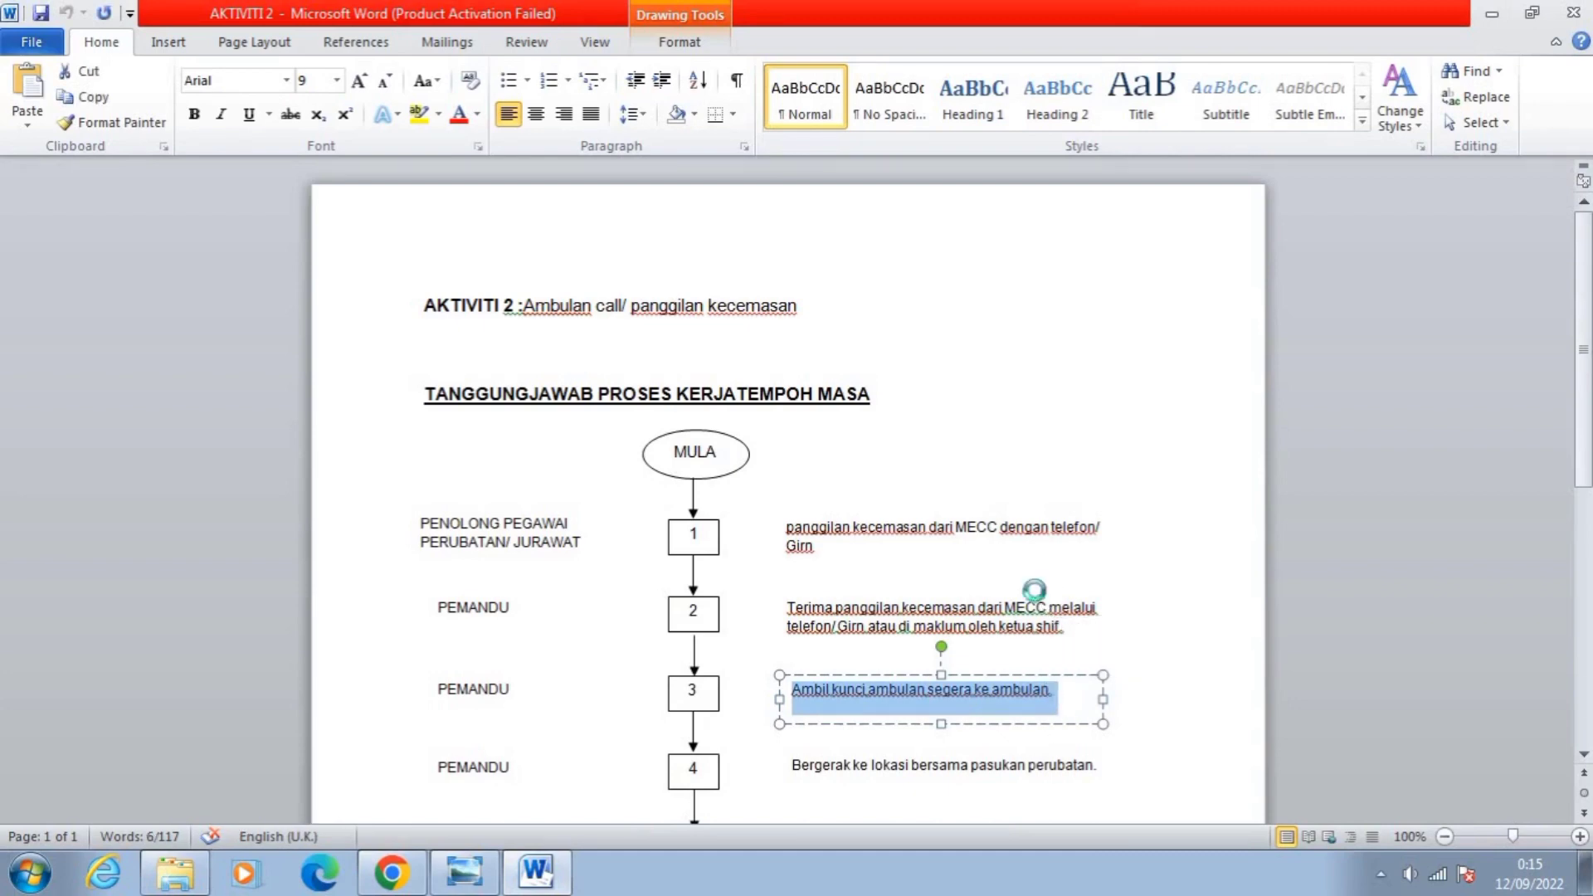
click(390, 876)
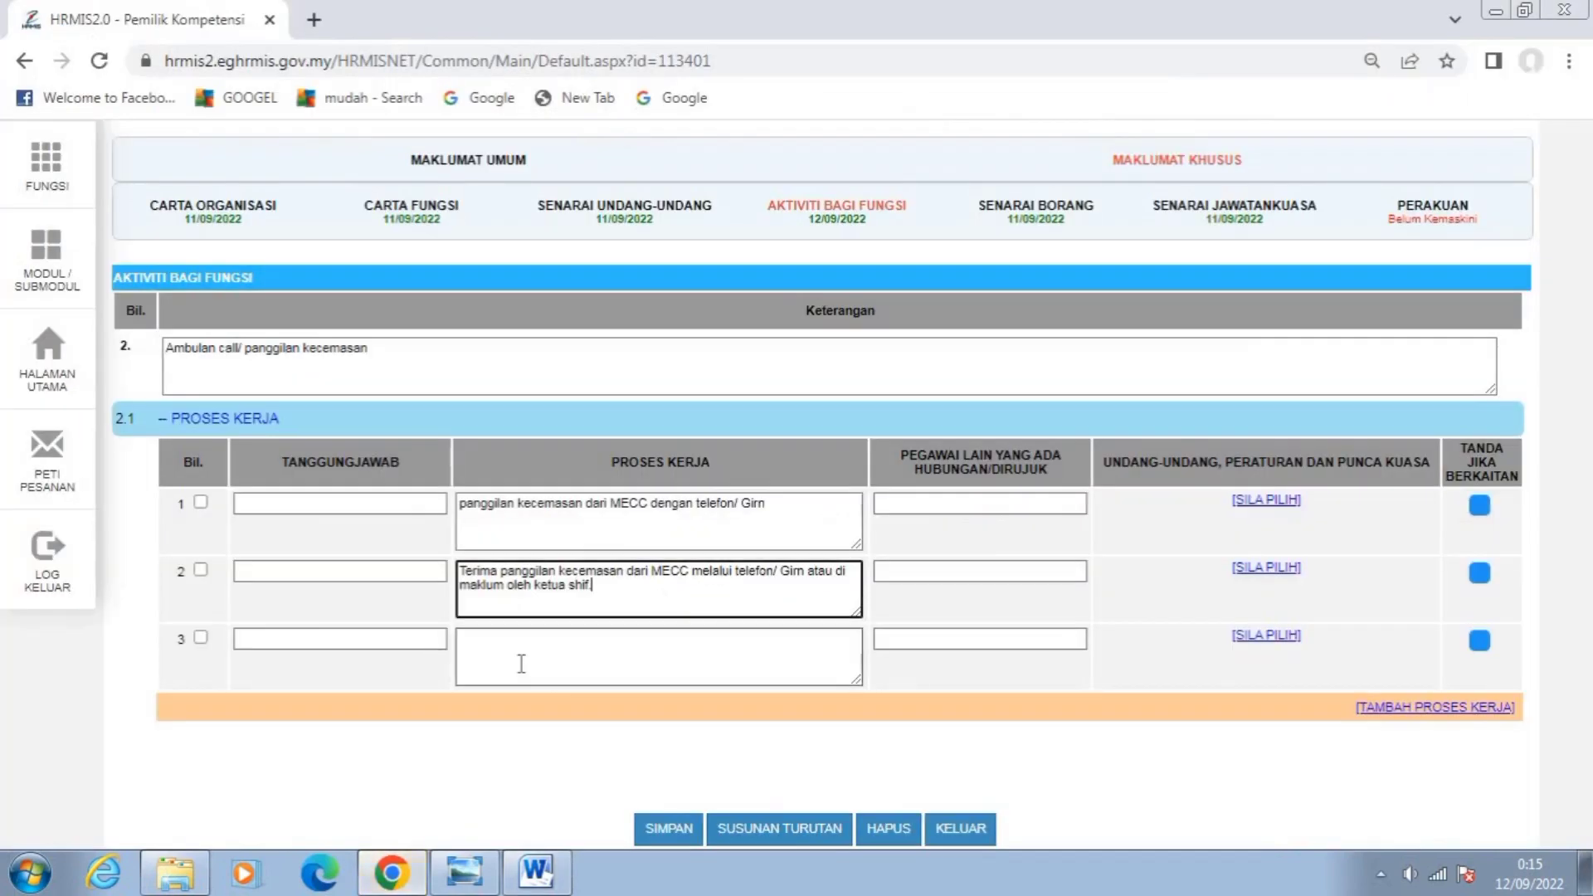
click(505, 641)
key(ctrl+v)
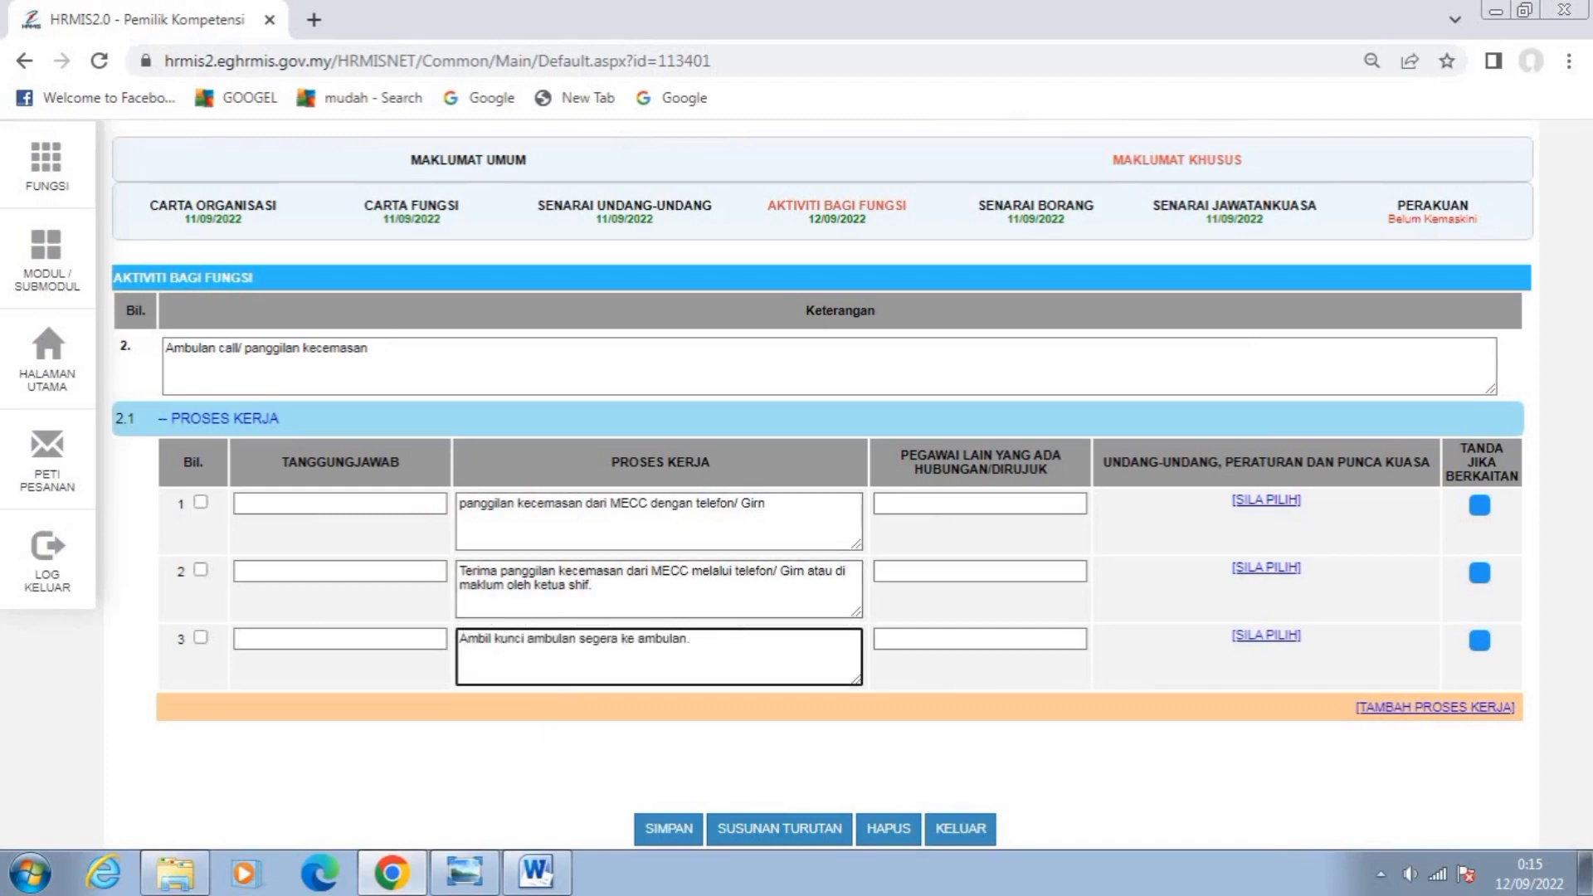
For row 1, enter PPP / SN as TANGGUNGJAWAB and PEMANDU as the other officer contacted, and mark the row as related.
mouse_move(541, 877)
click(286, 504)
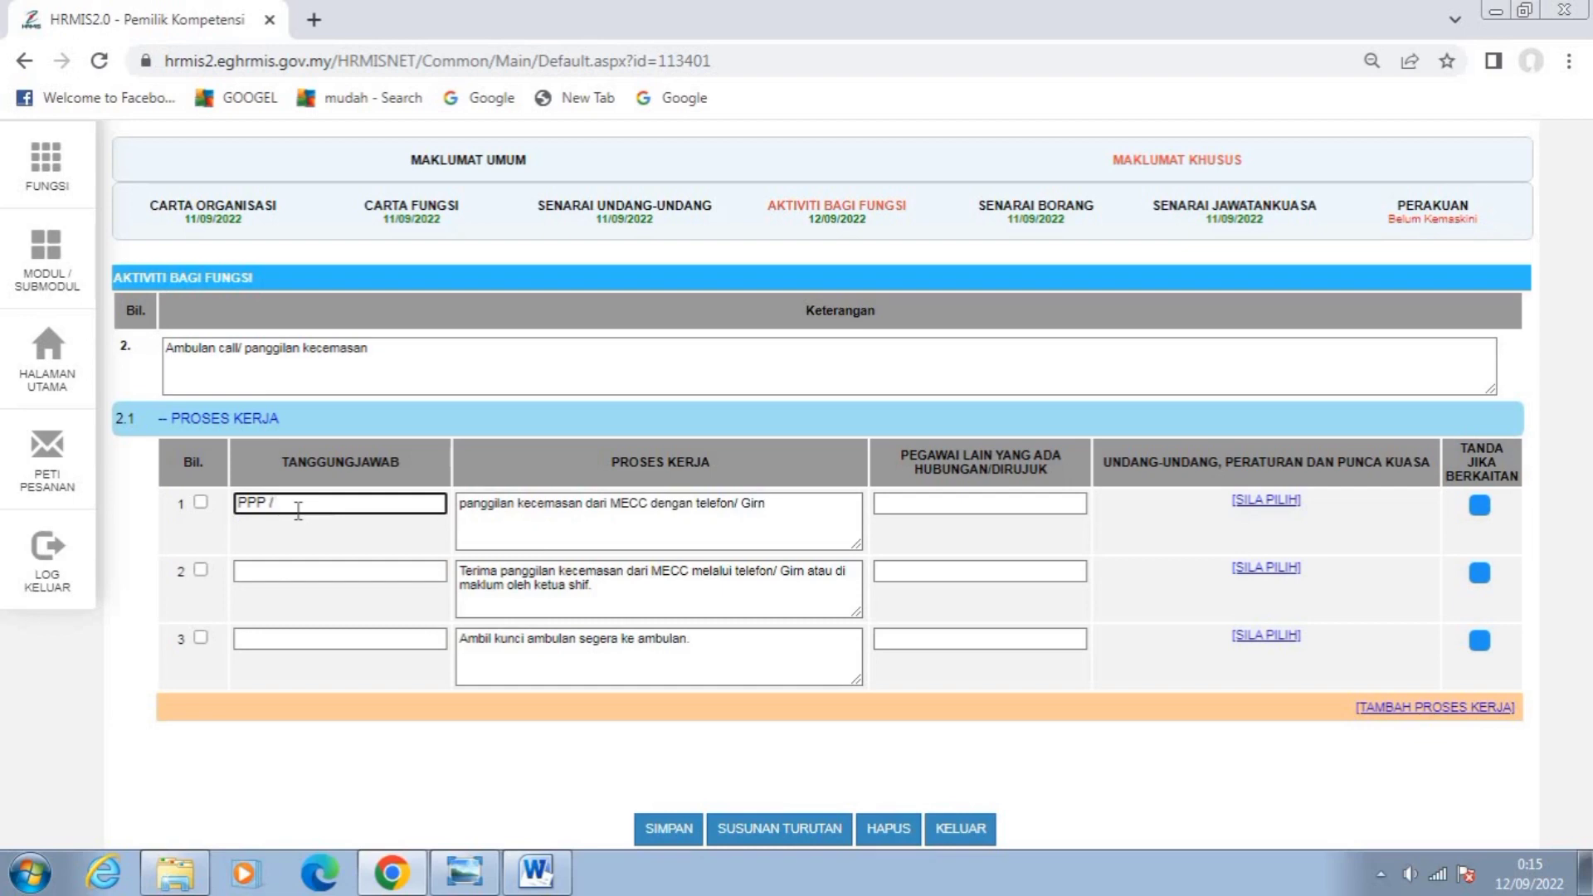
text(PPP / SN)
click(947, 504)
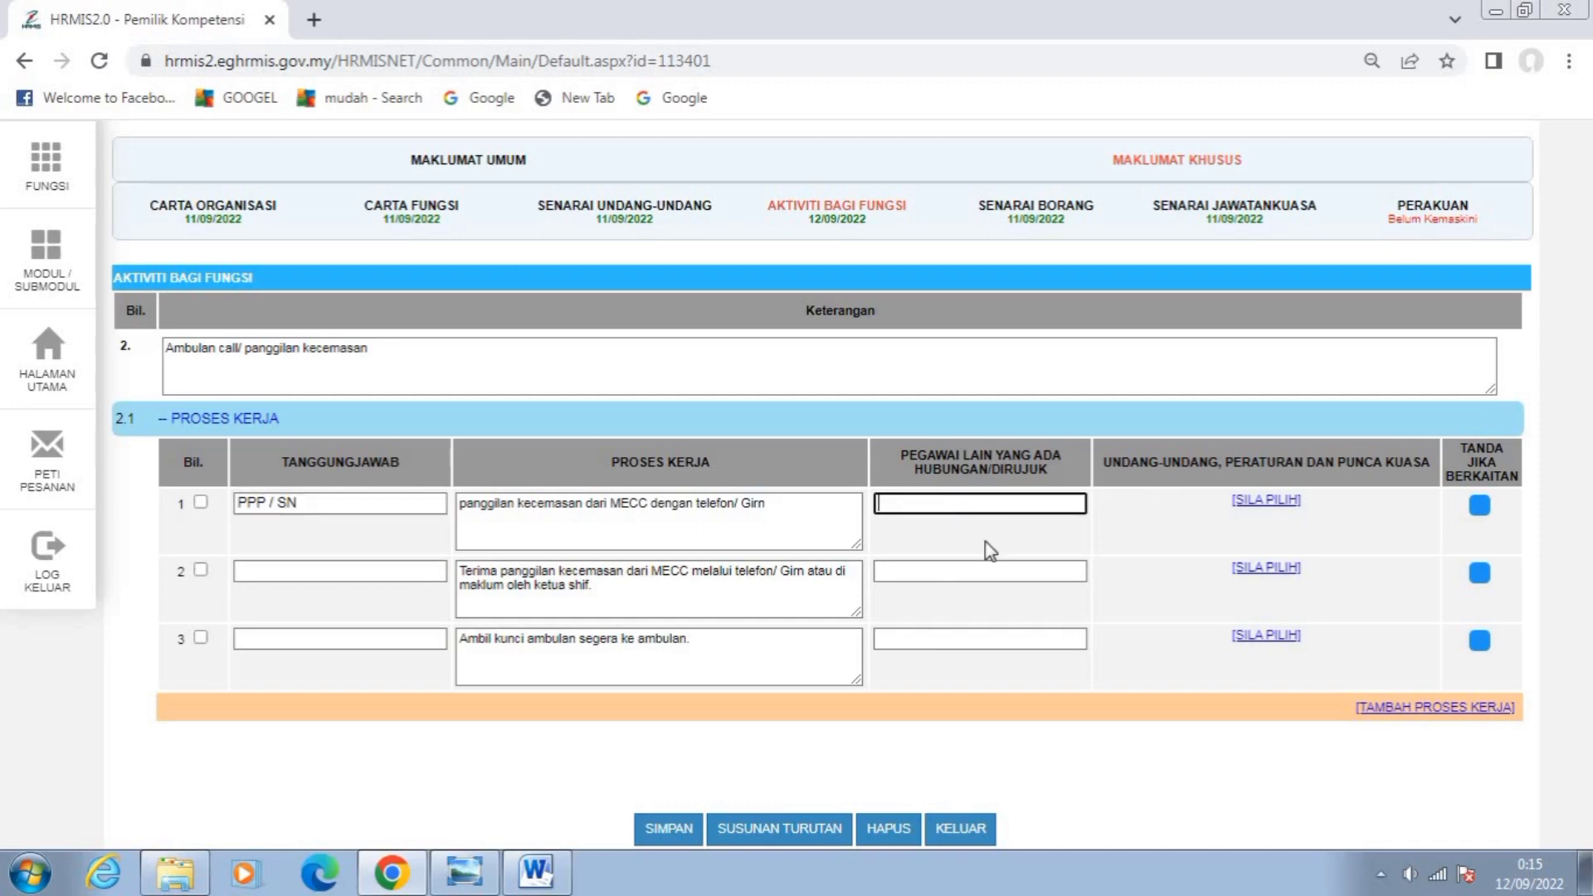
text(PEMANDU)
click(1479, 506)
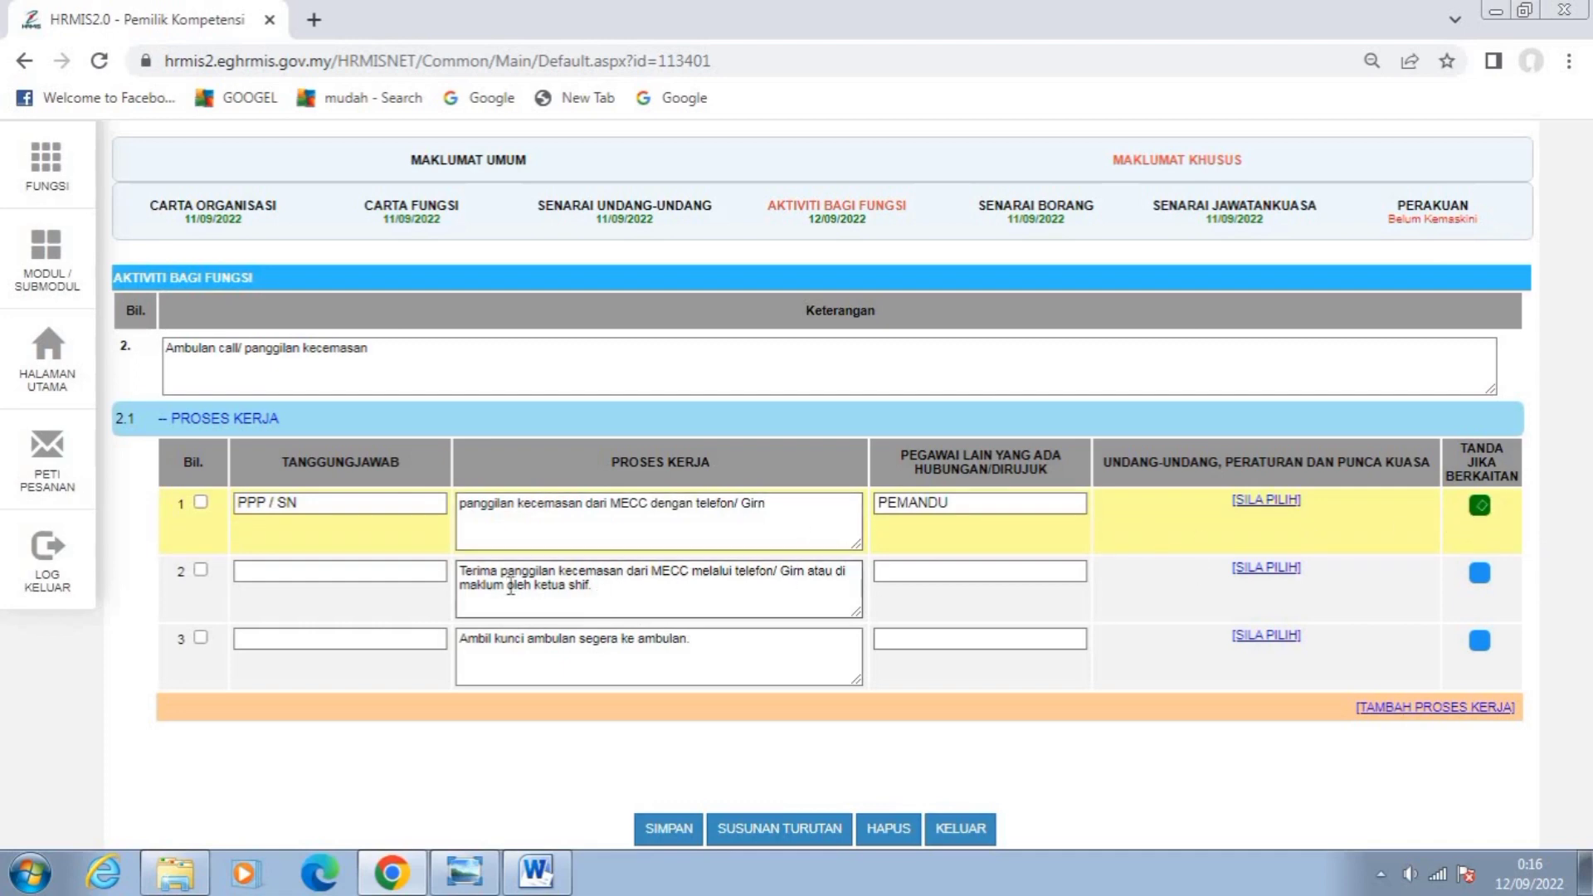
For row 2, enter PEMANDU as TANGGUNGJAWAB and PPP / SN as the other officer contacted, and mark the row as related.
click(303, 571)
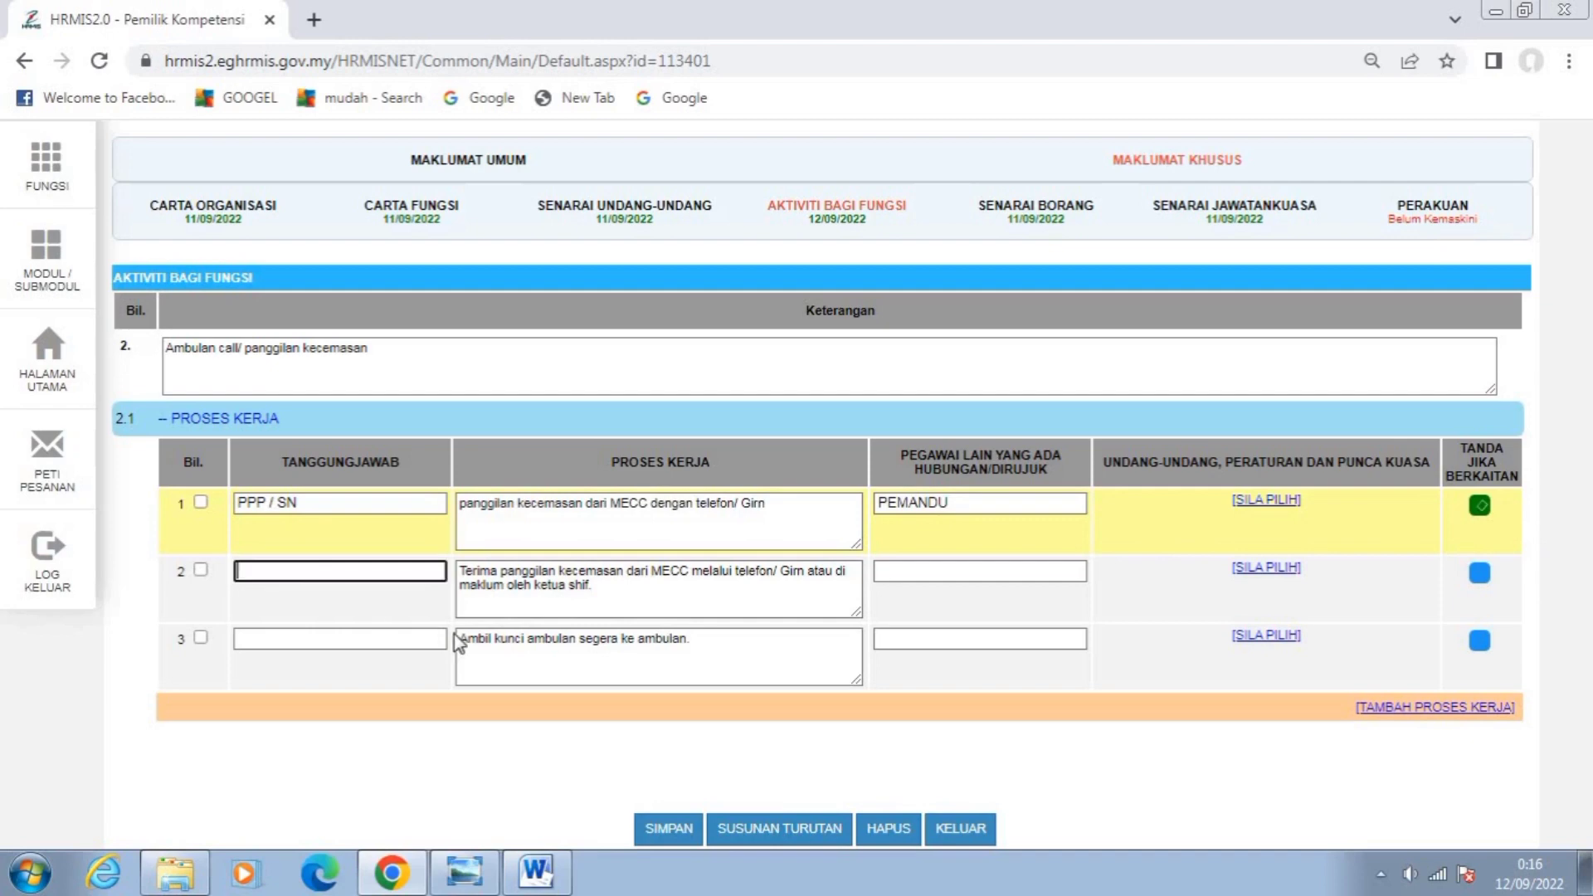
text(PEMANDU)
click(905, 573)
text(PPP / SN)
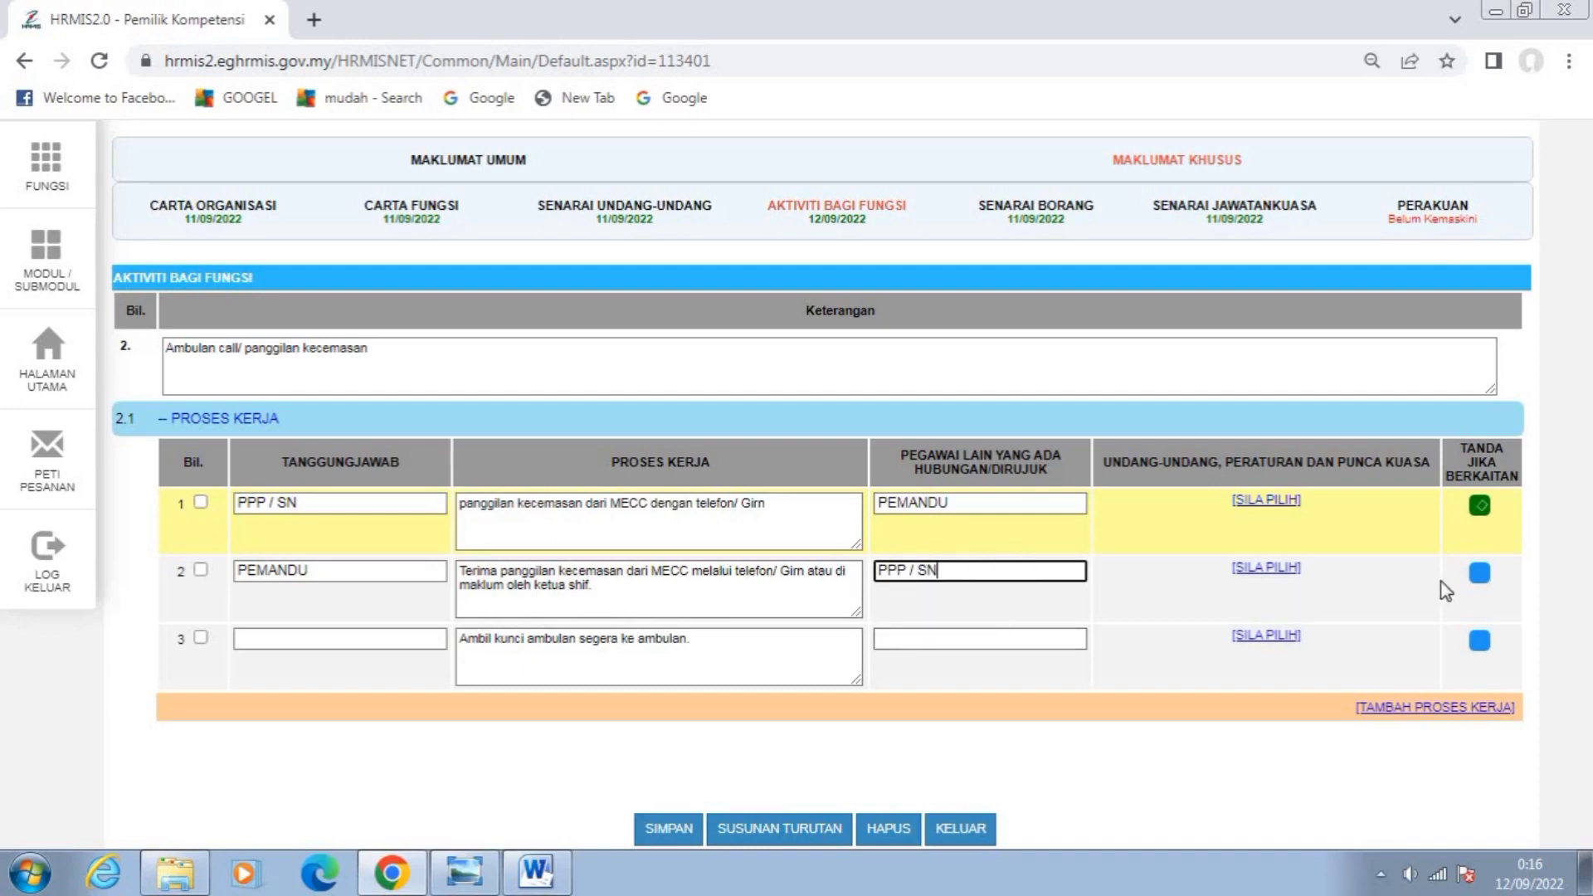
click(1479, 572)
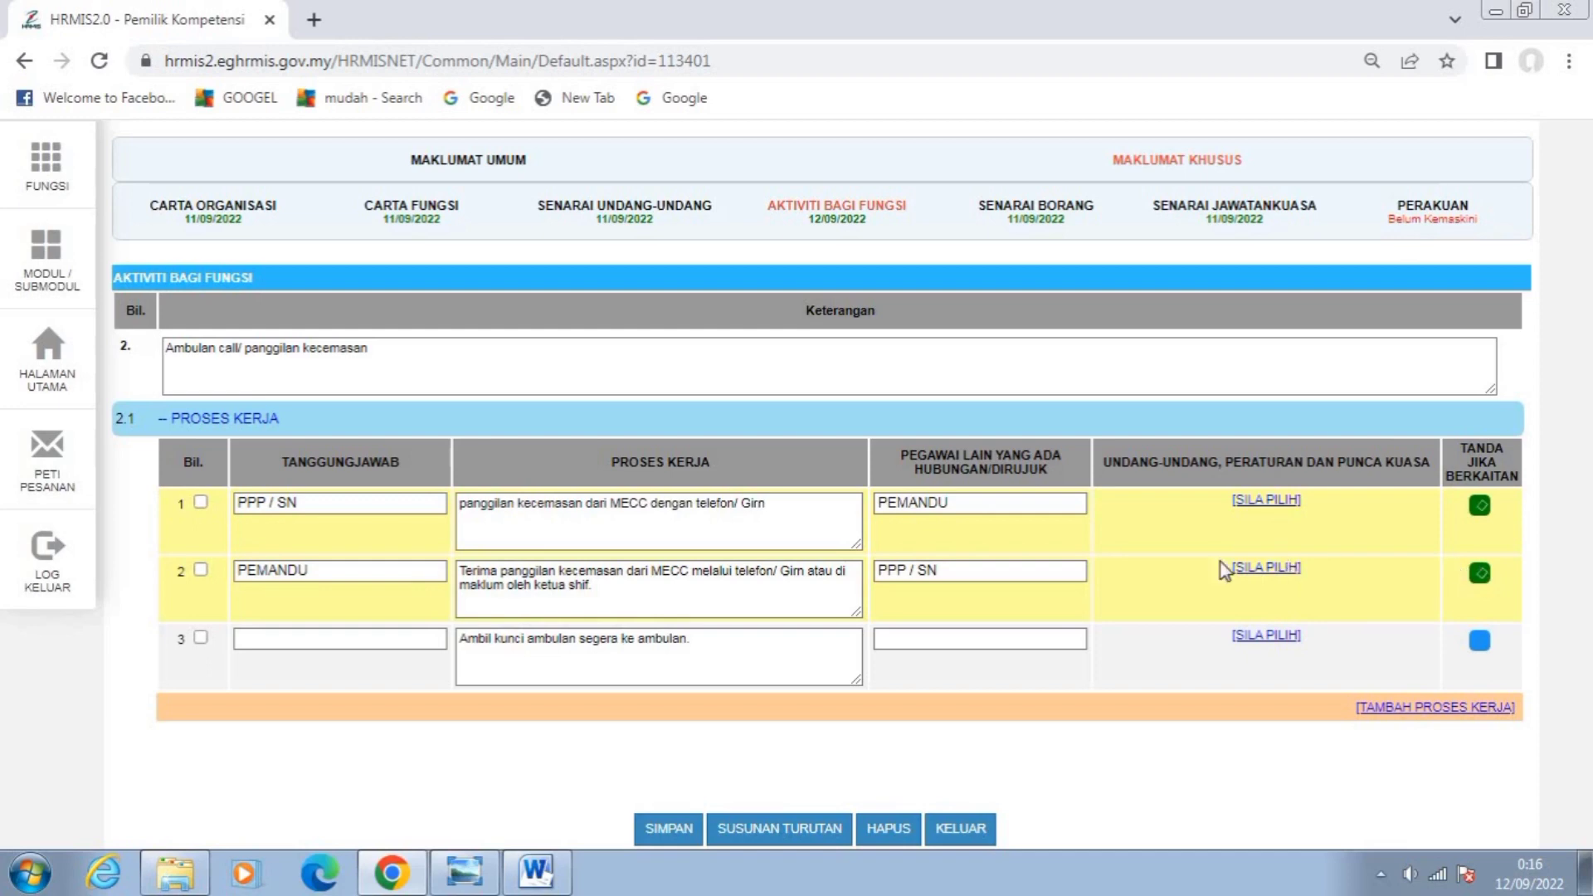
For row 3, enter PEMANDU as TANGGUNGJAWAB and PPP / PPW as the other officer contacted, and mark the row as related.
click(282, 637)
text(P)
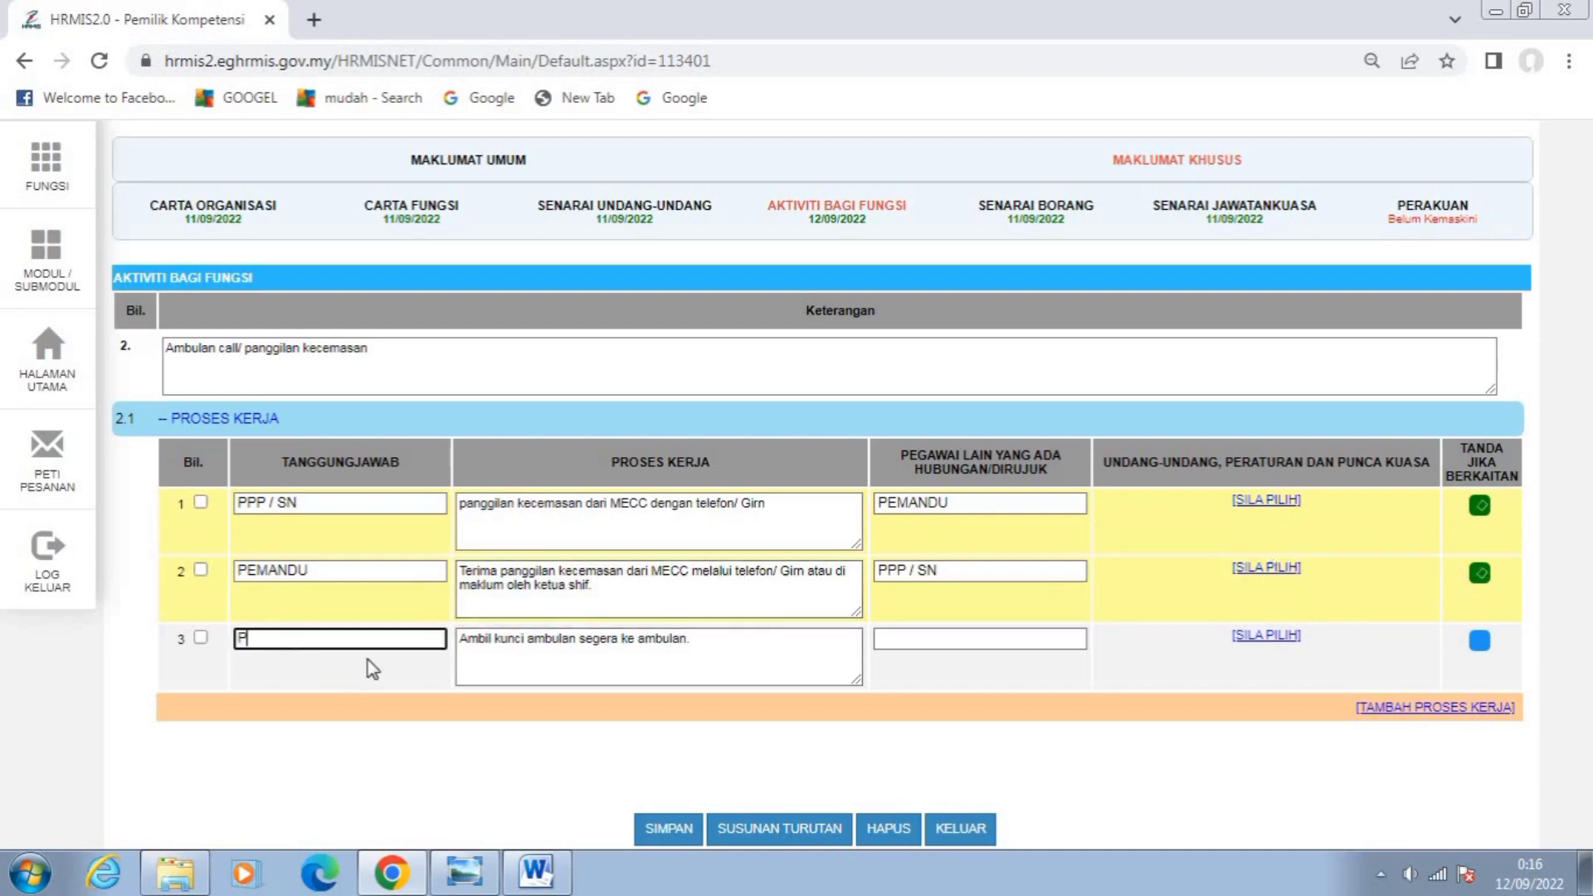
text(EMANDU)
click(910, 637)
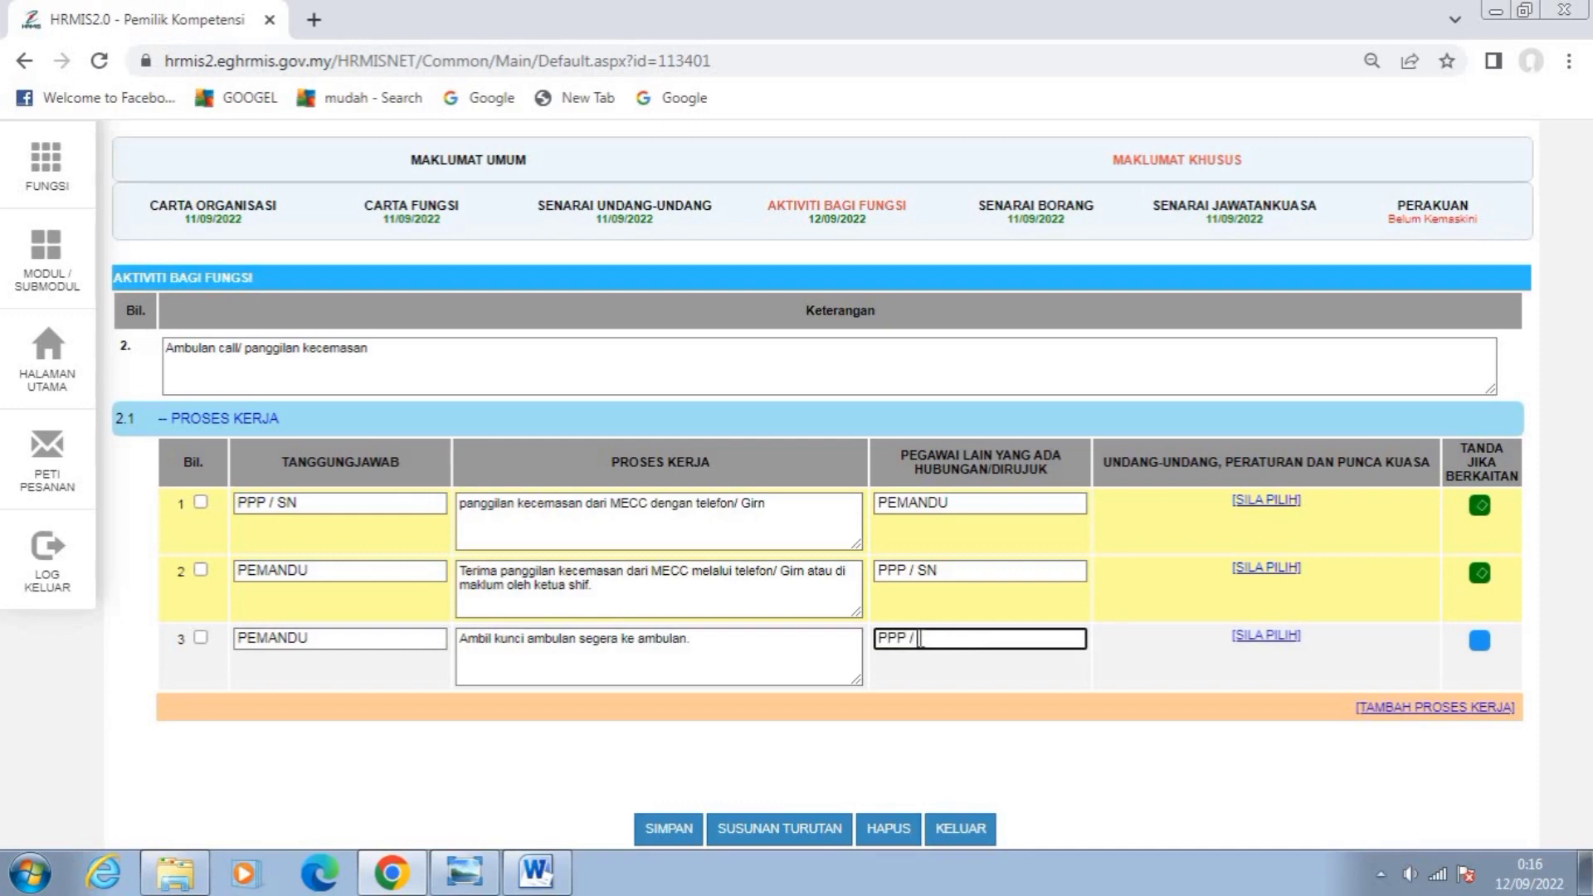
text(W)
click(1478, 643)
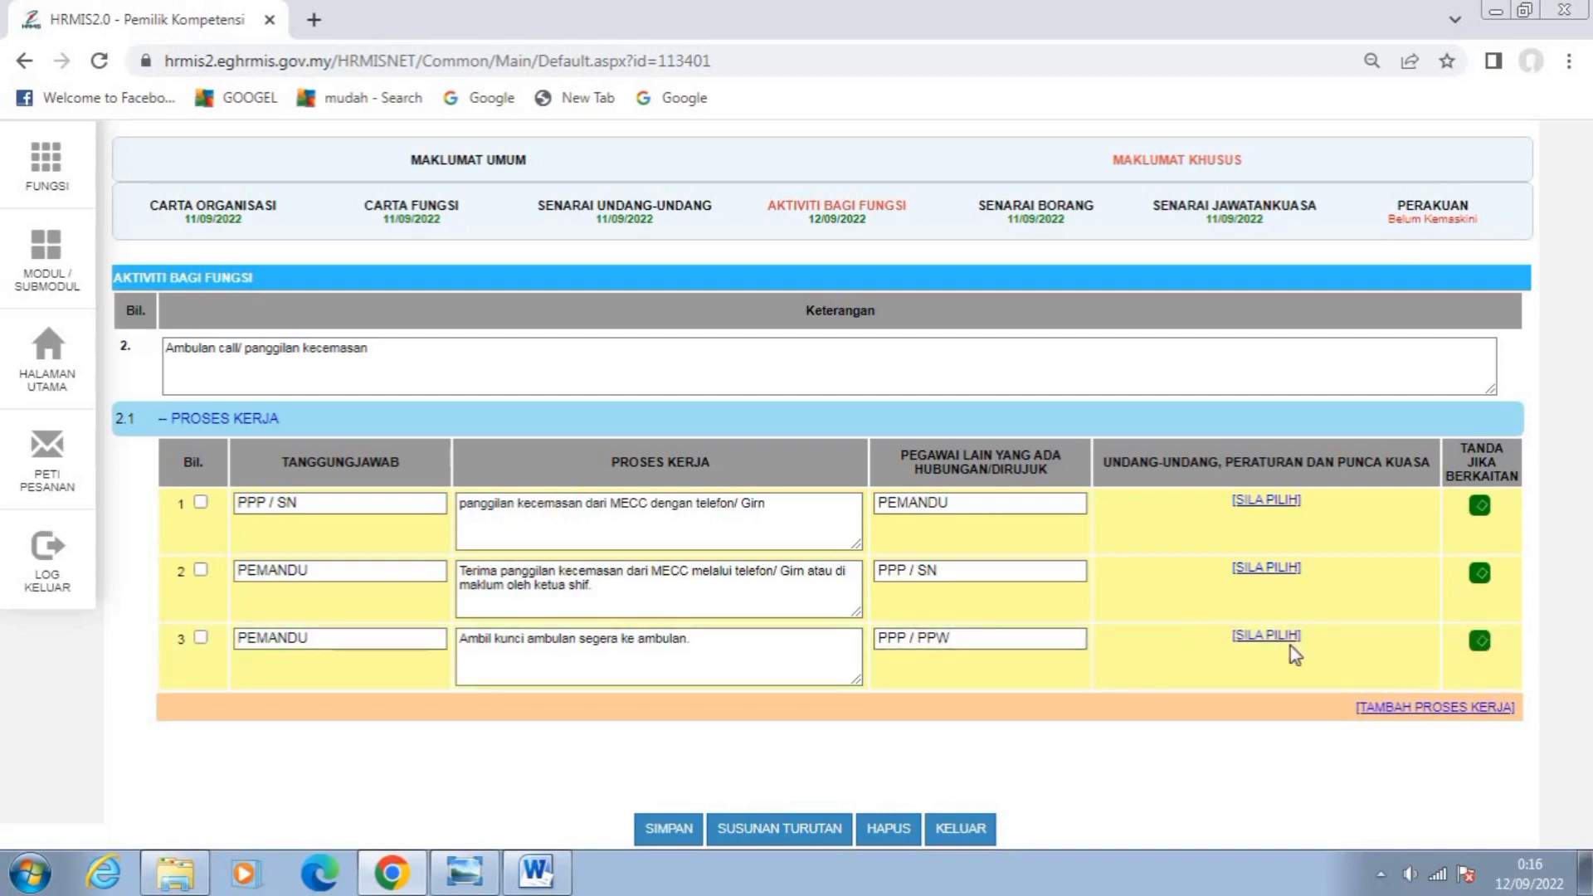
Save the AKTIVITI 2 work process rows and review them together with the CARTA ALIR section below.
click(666, 832)
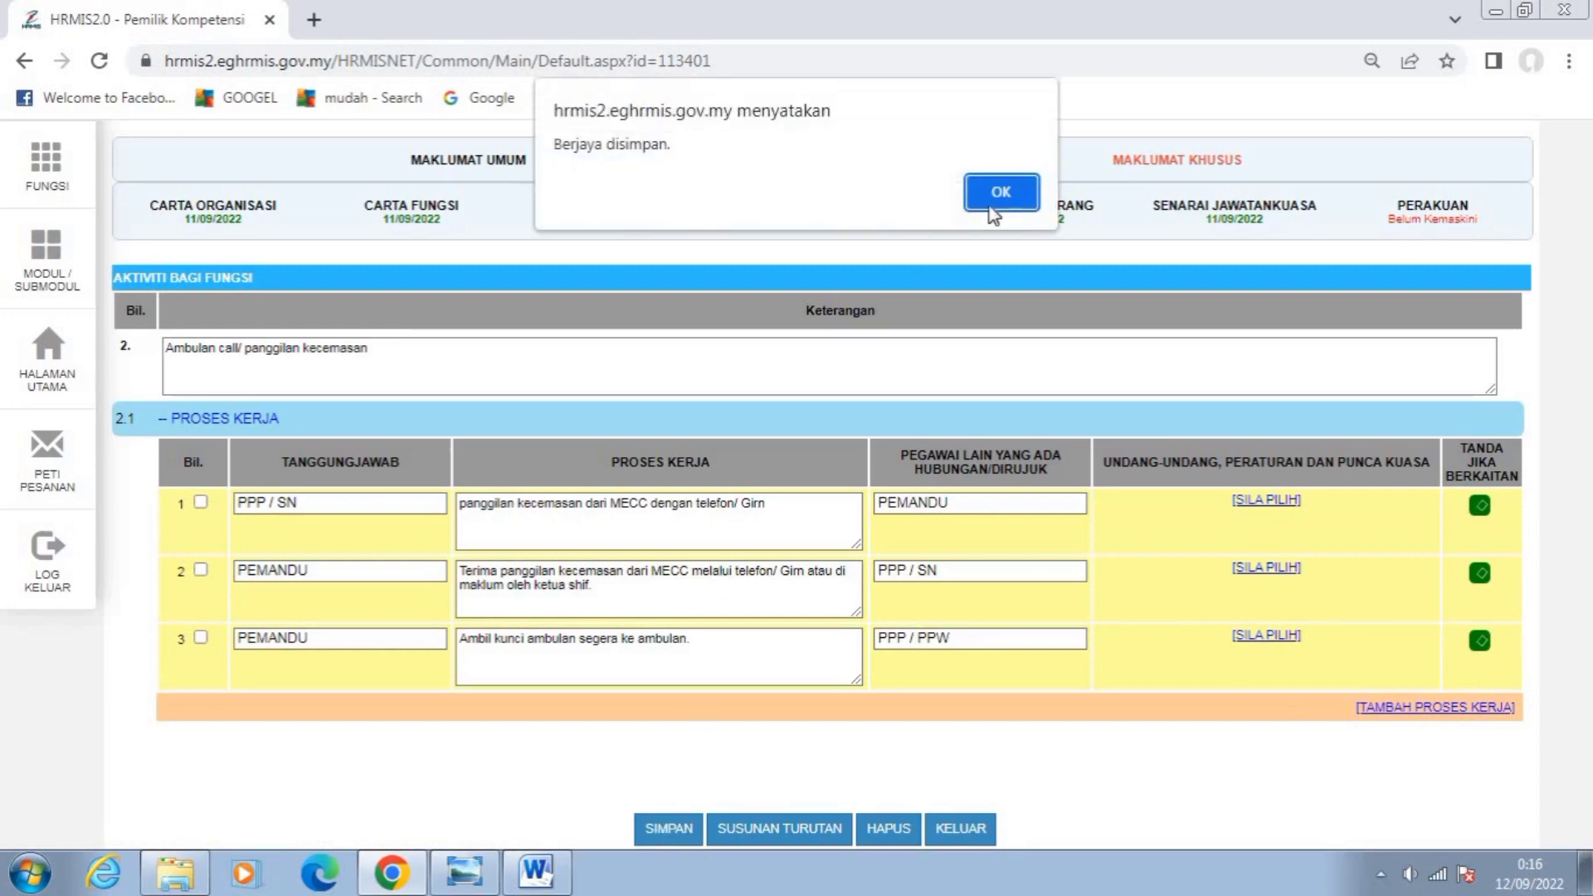
click(1002, 193)
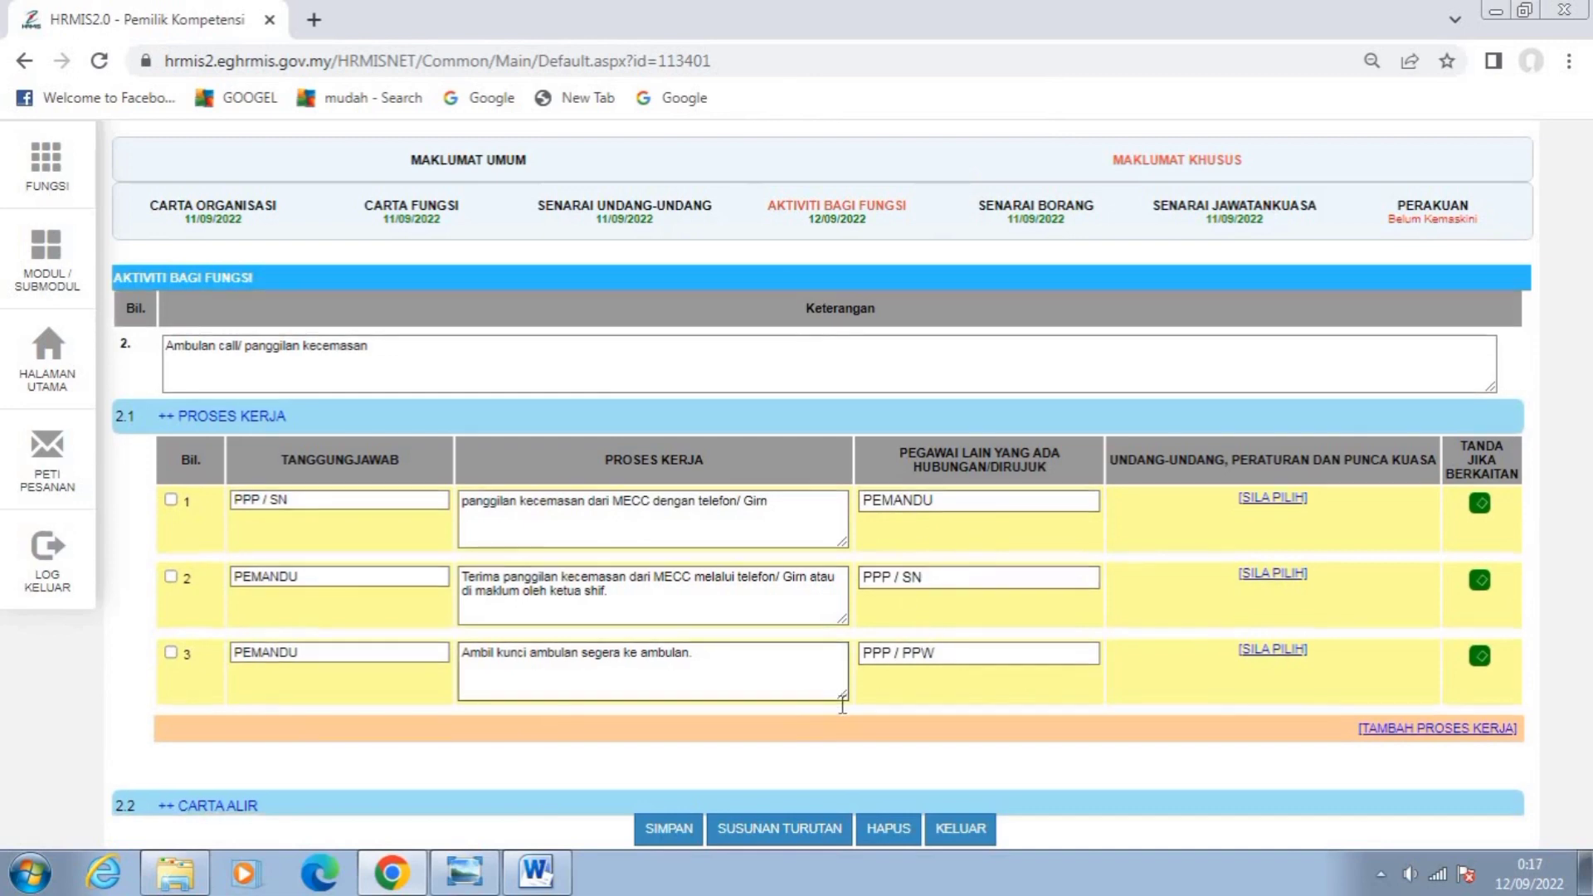
scroll(842, 706, down, 1)
scroll(840, 704, down, 1)
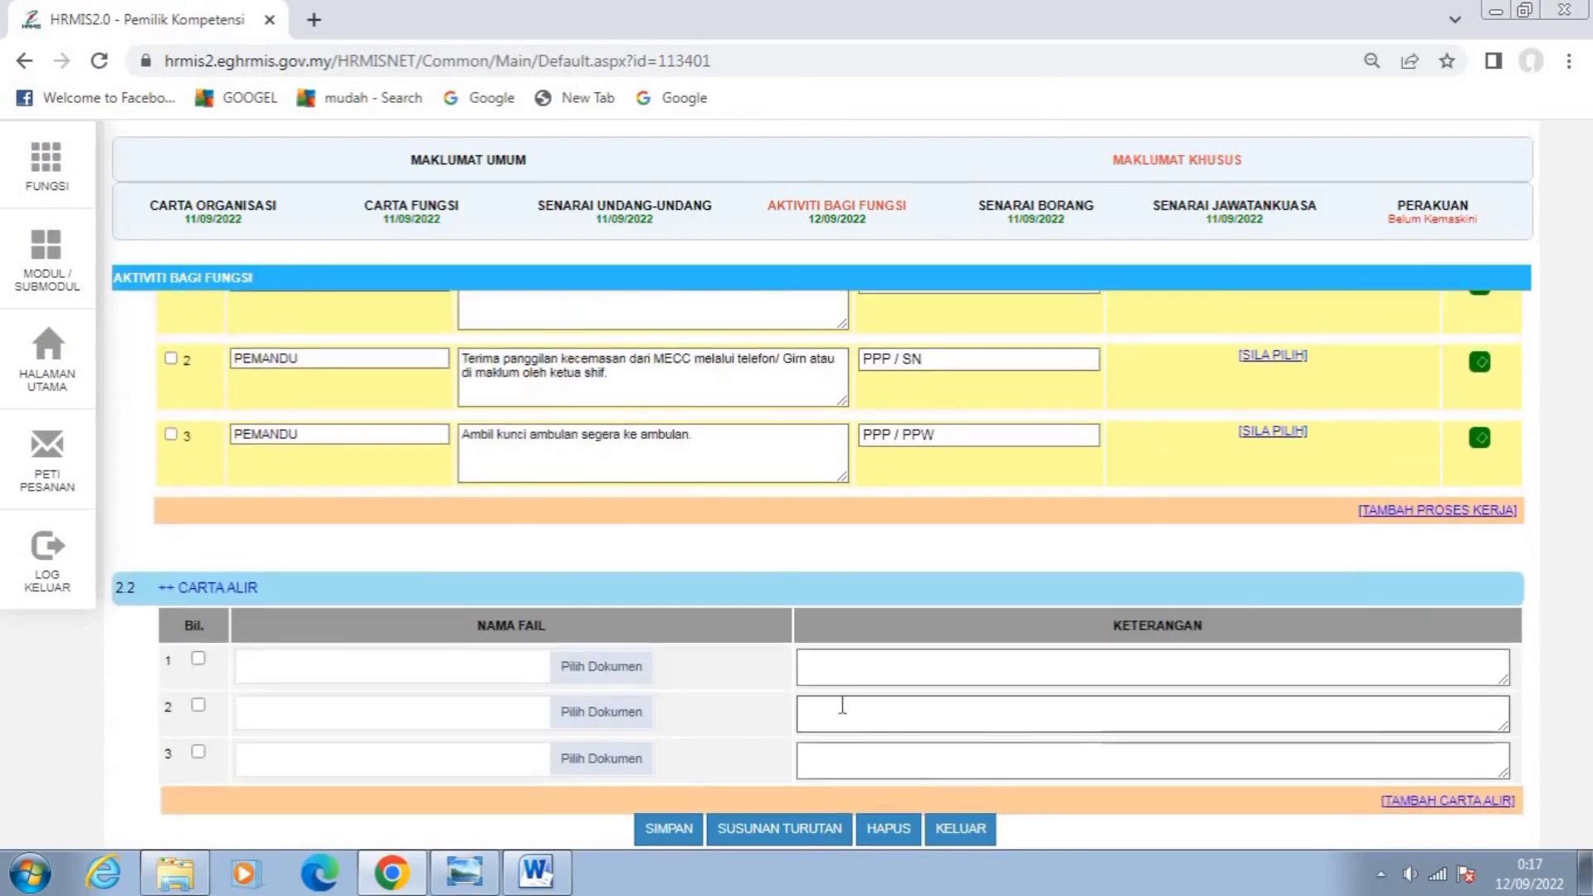
scroll(840, 704, up, 2)
scroll(899, 680, down, 2)
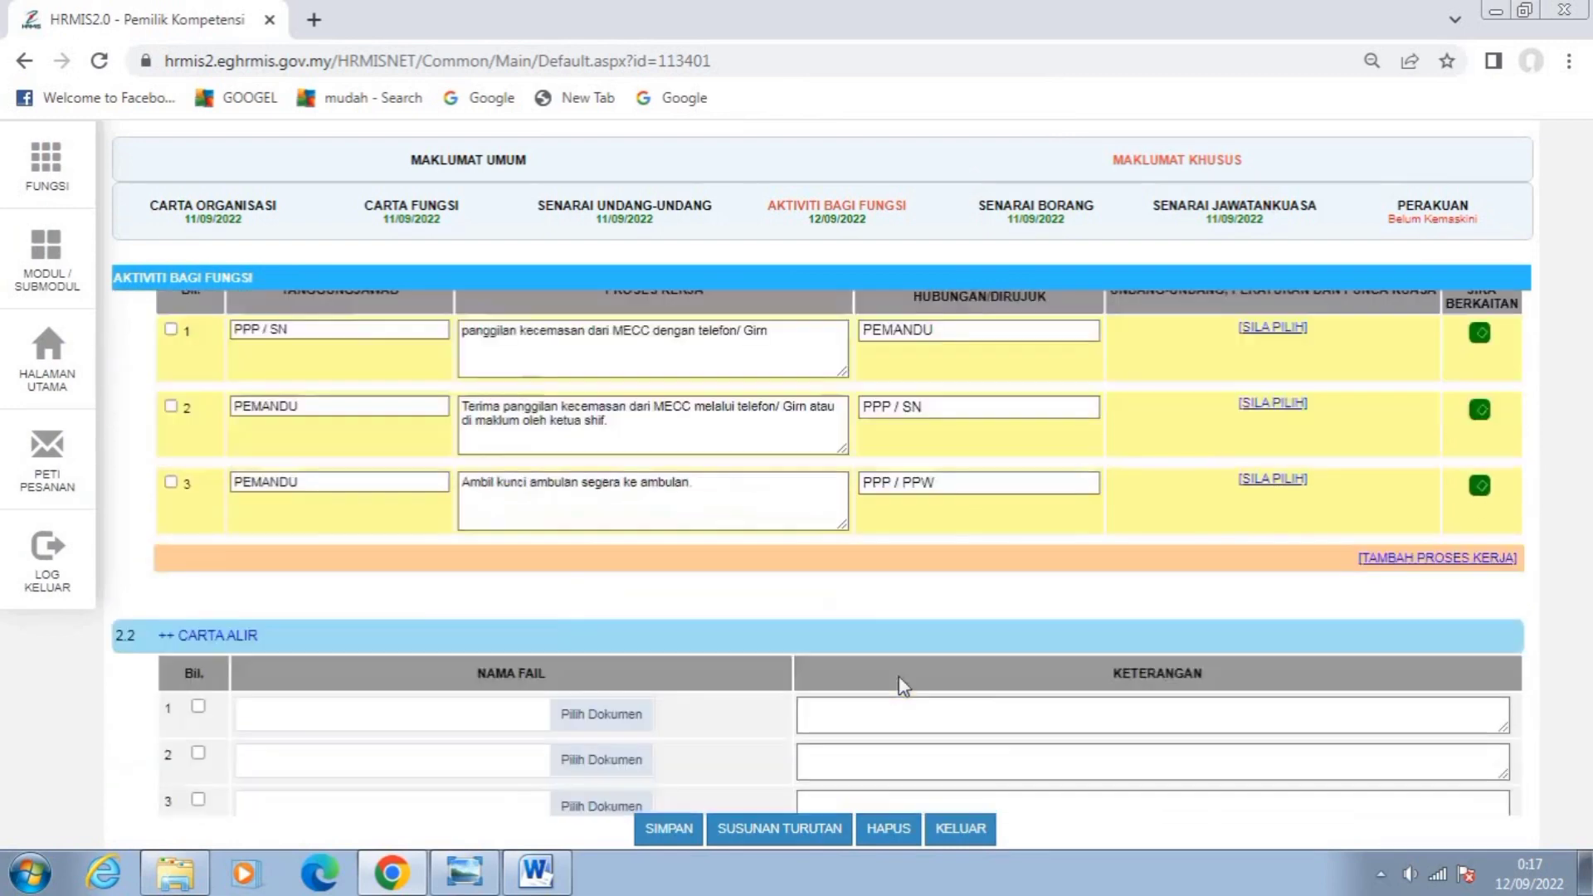
scroll(900, 678, up, 2)
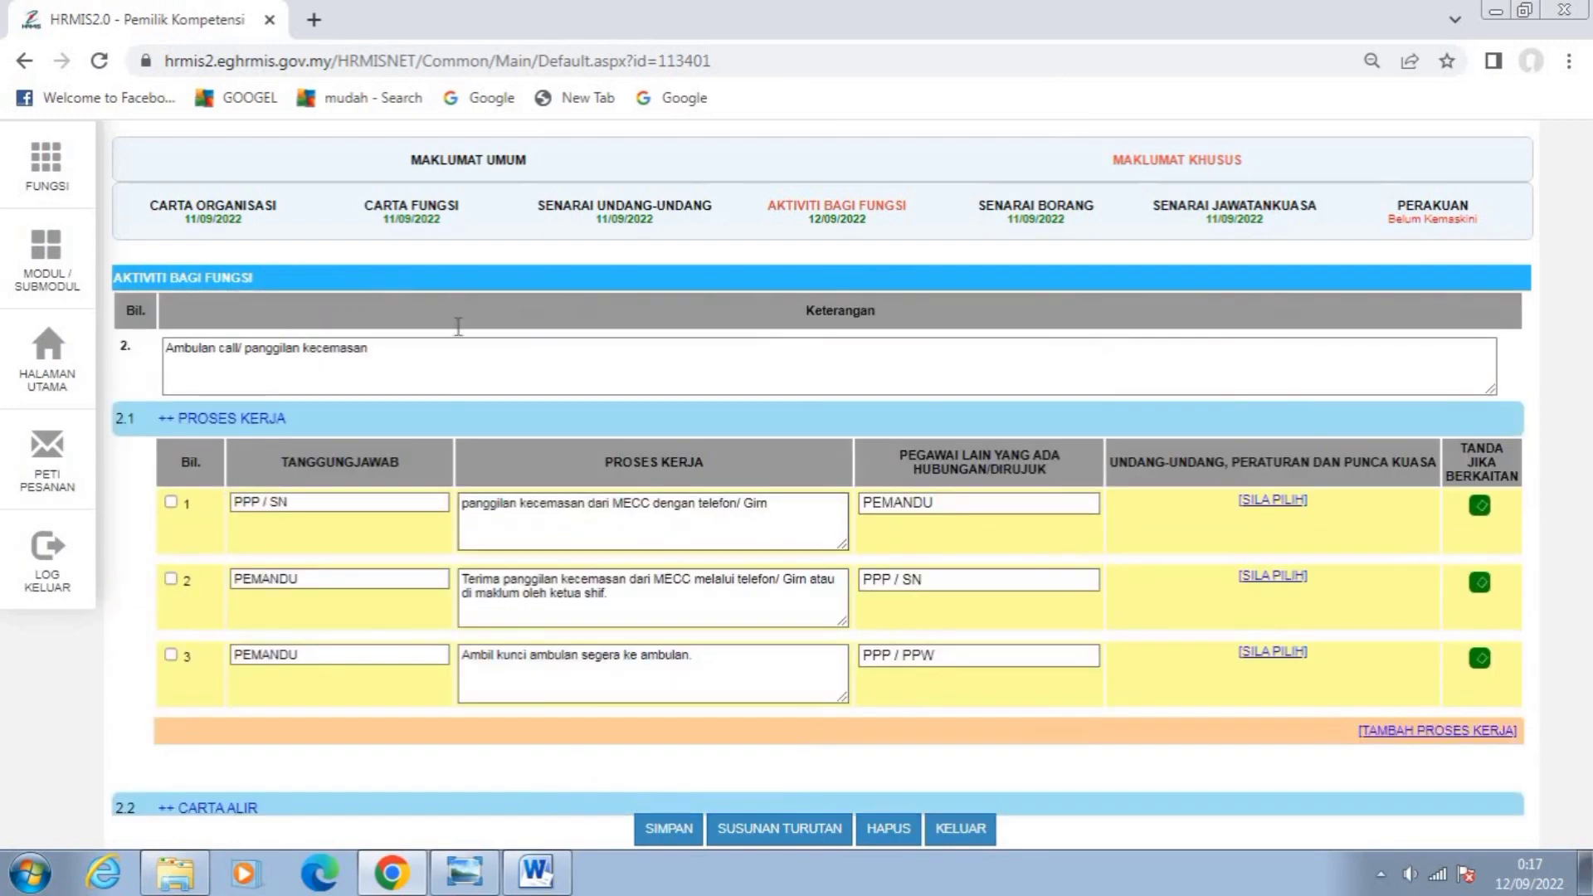
Return to the AKTIVITI BAGI FUNGSI list and try to add another activity after AKTIVITI 2.
click(844, 224)
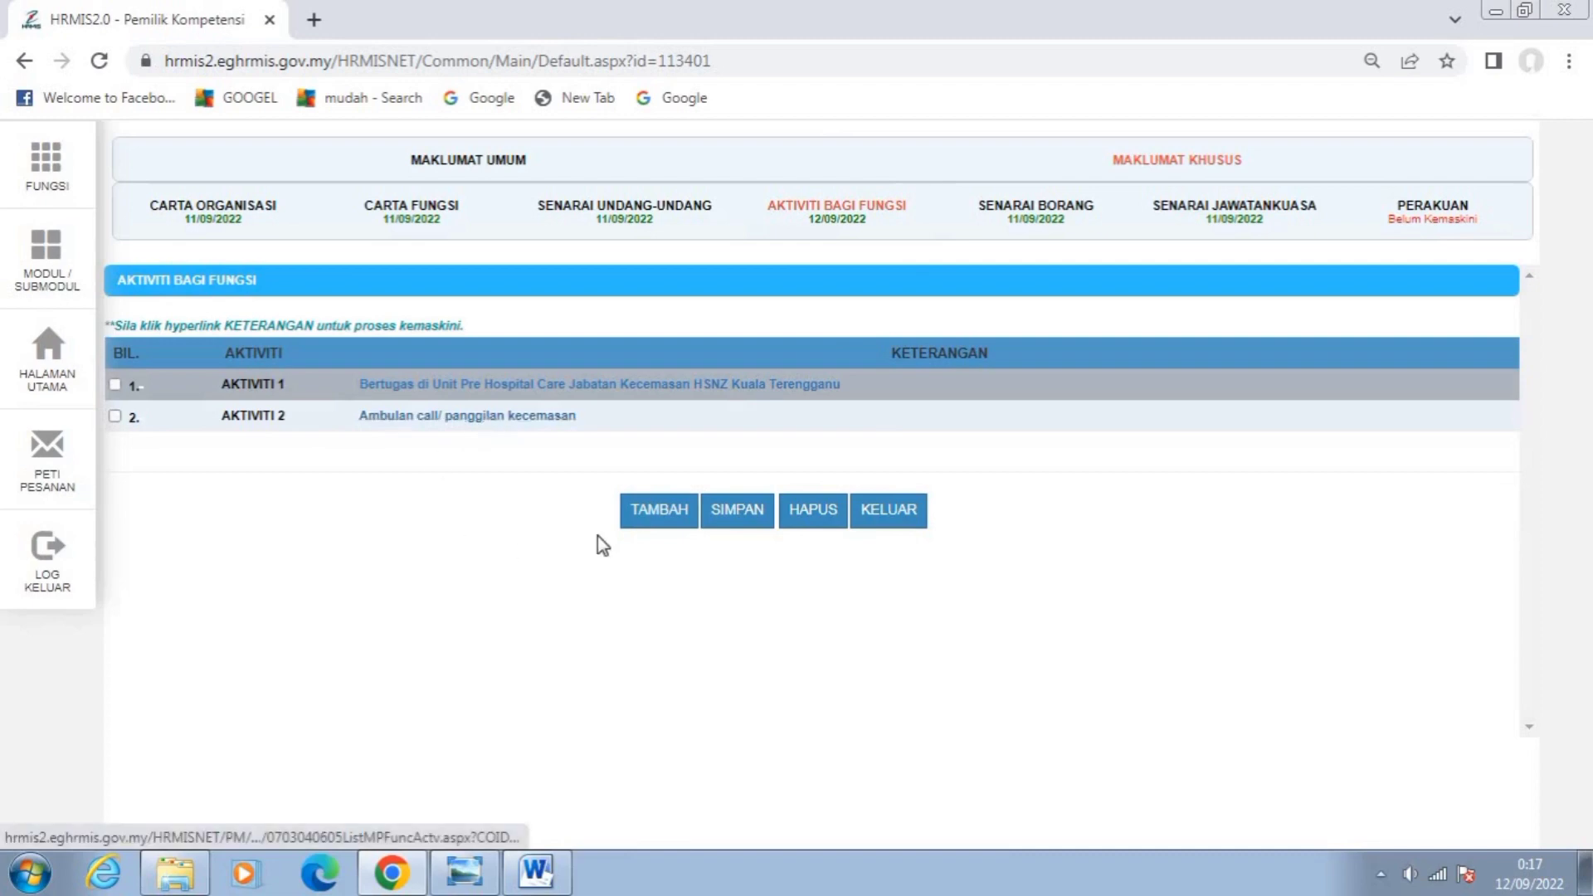
click(661, 512)
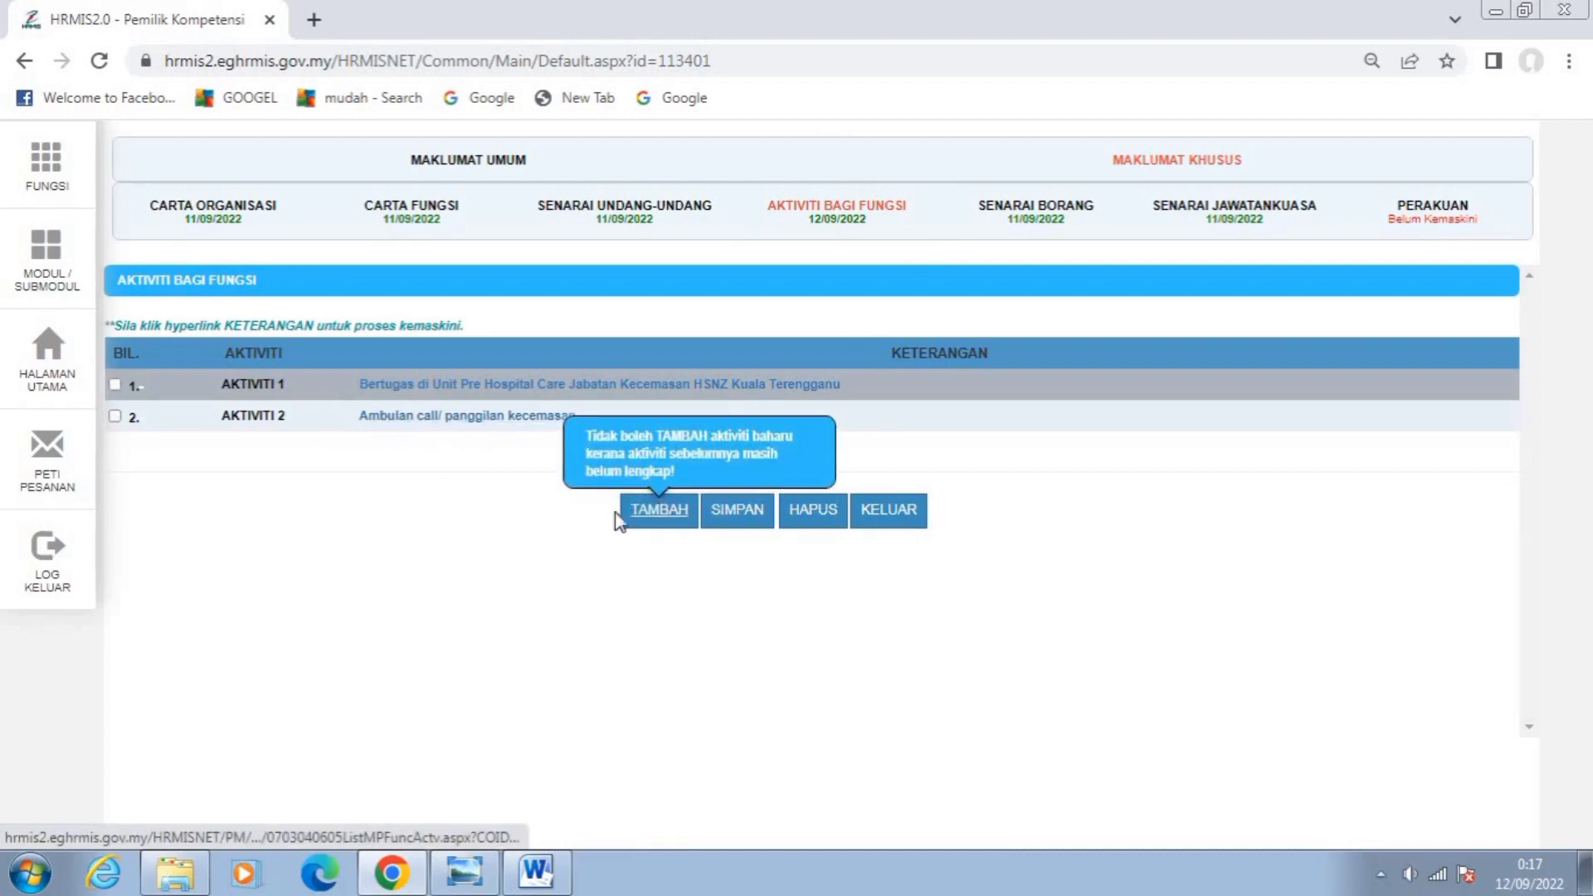
click(658, 518)
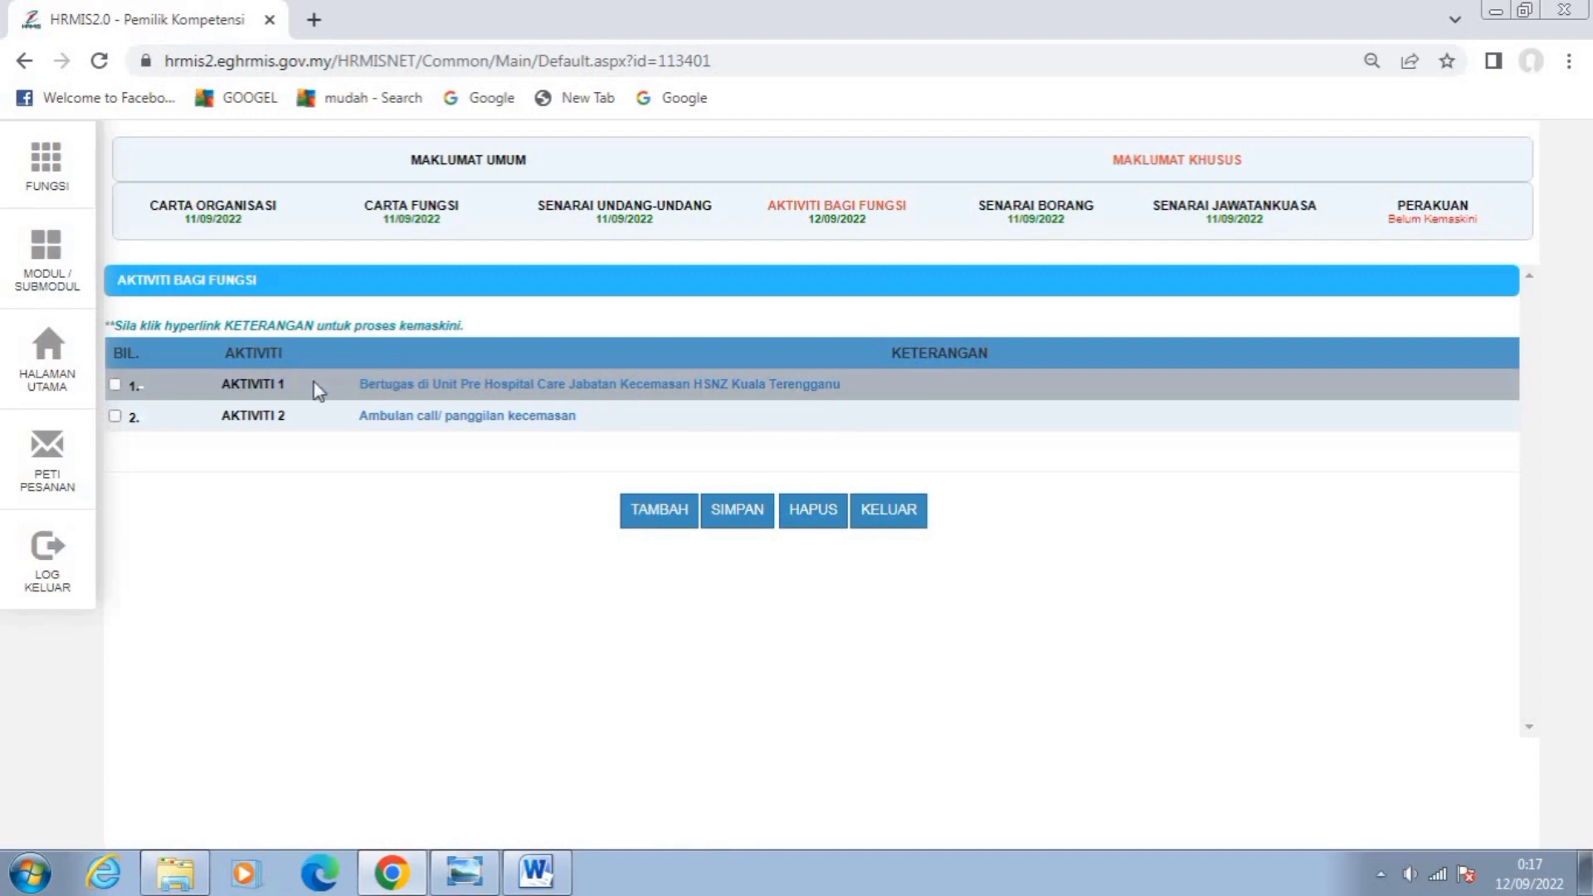
Open AKTIVITI 1 and examine its work processes, CARTA ALIR and checklist sections as a model of a completed activity.
click(646, 390)
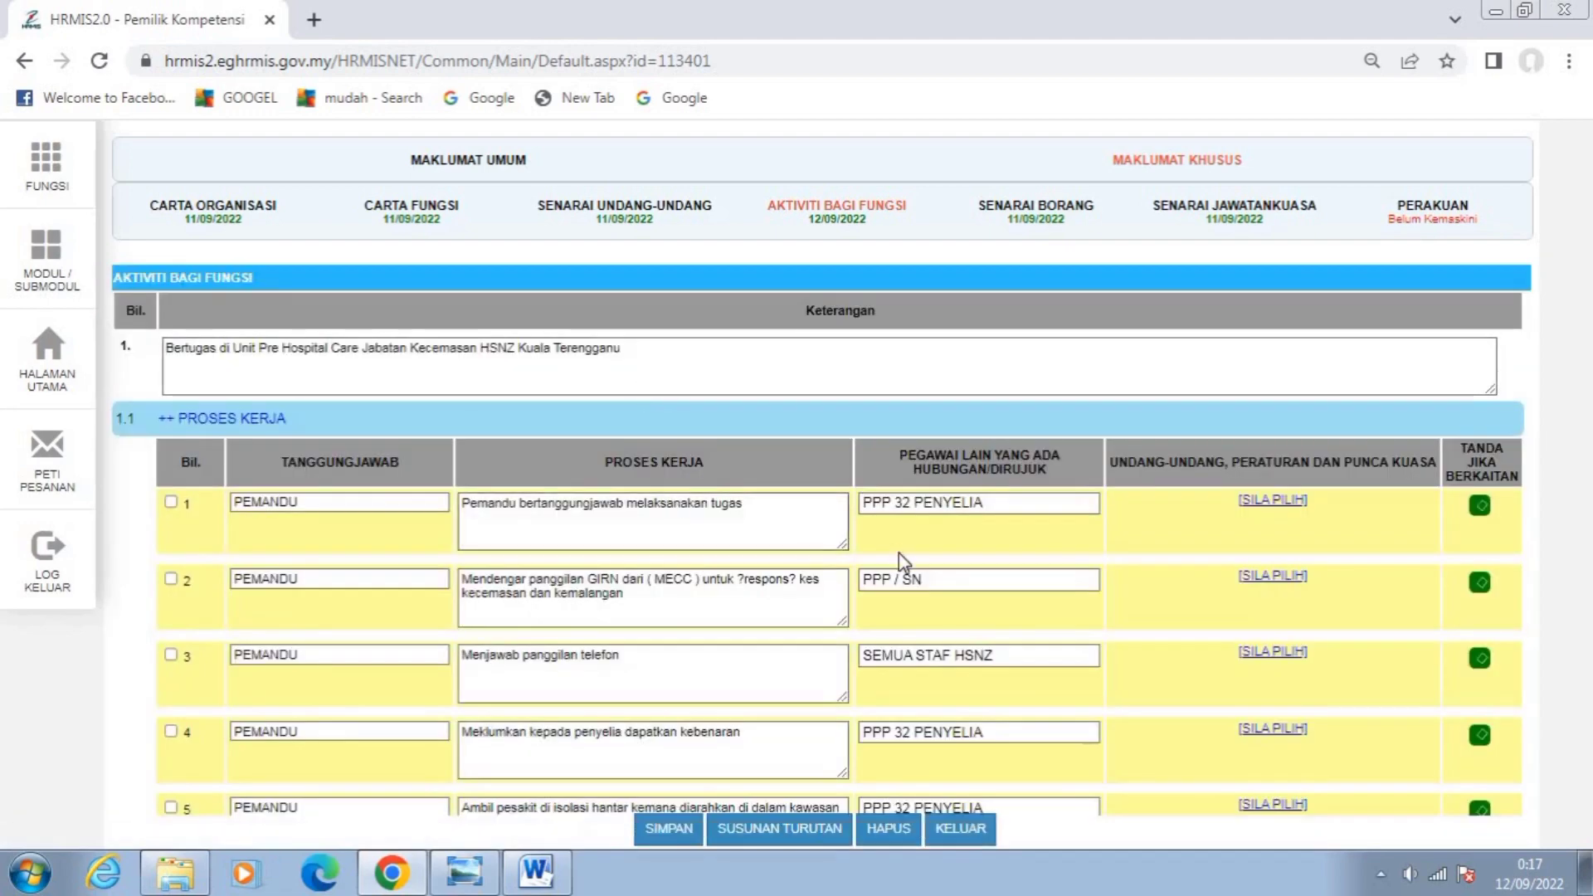
scroll(903, 536, down, 14)
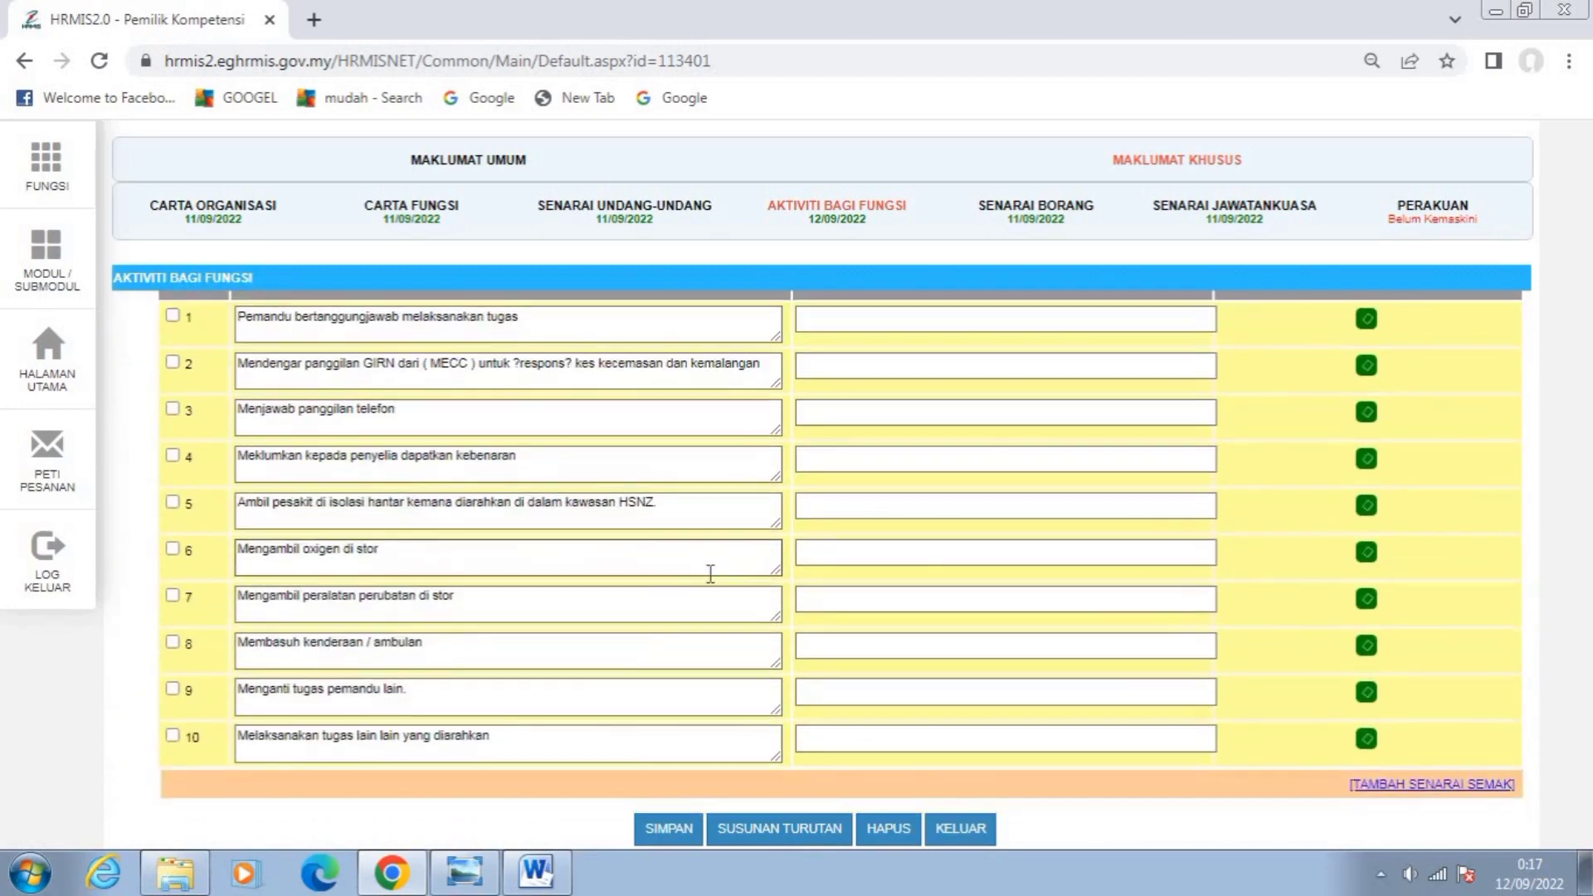
scroll(709, 569, up, 6)
scroll(712, 572, up, 8)
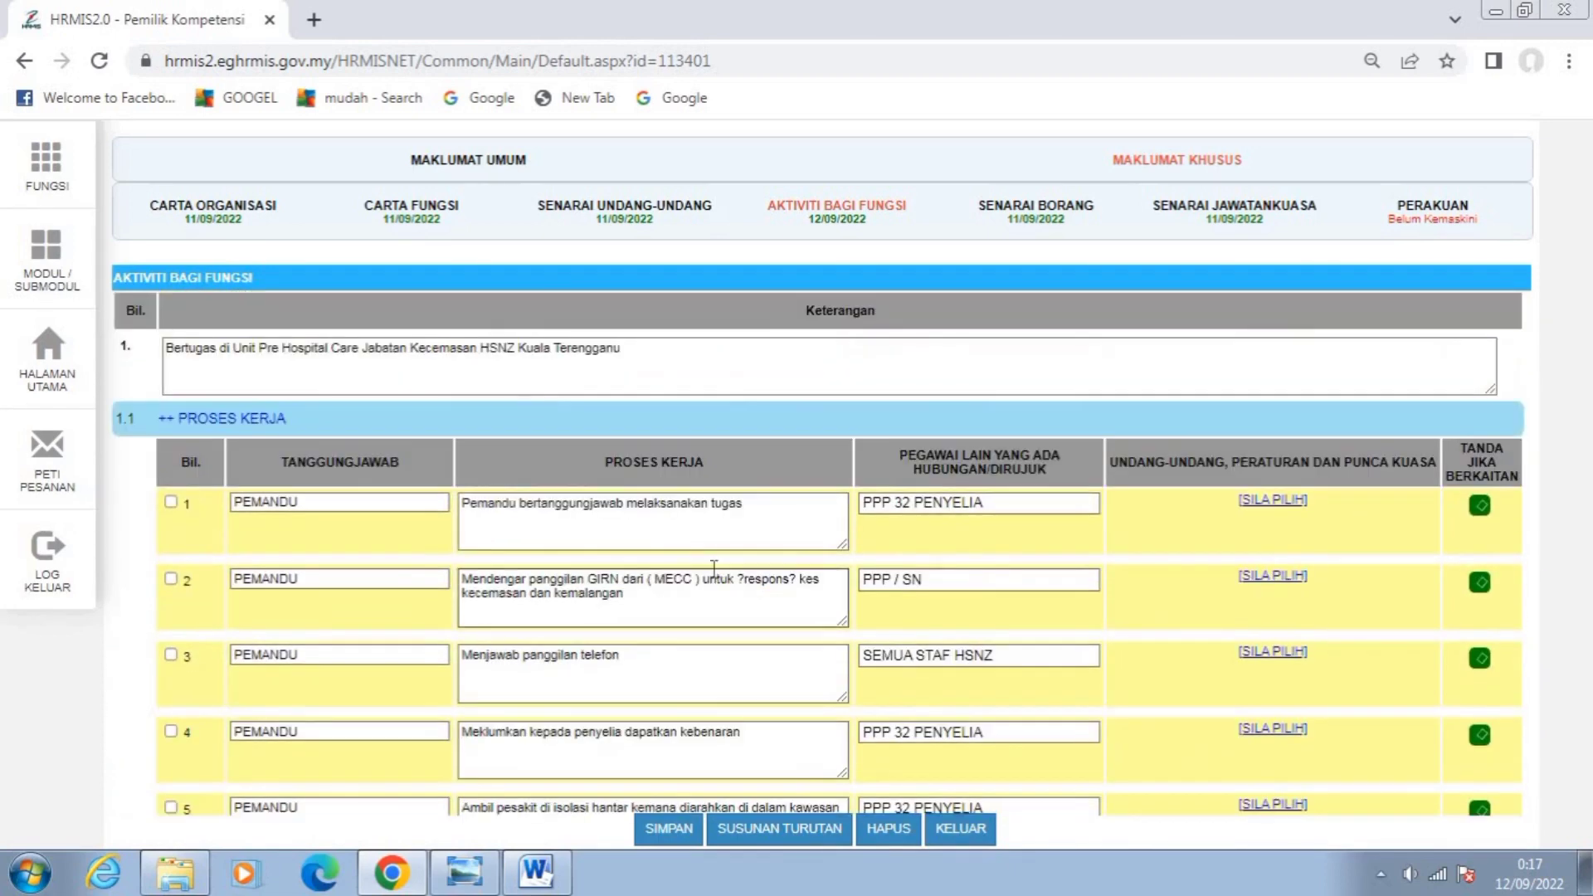
scroll(683, 556, down, 7)
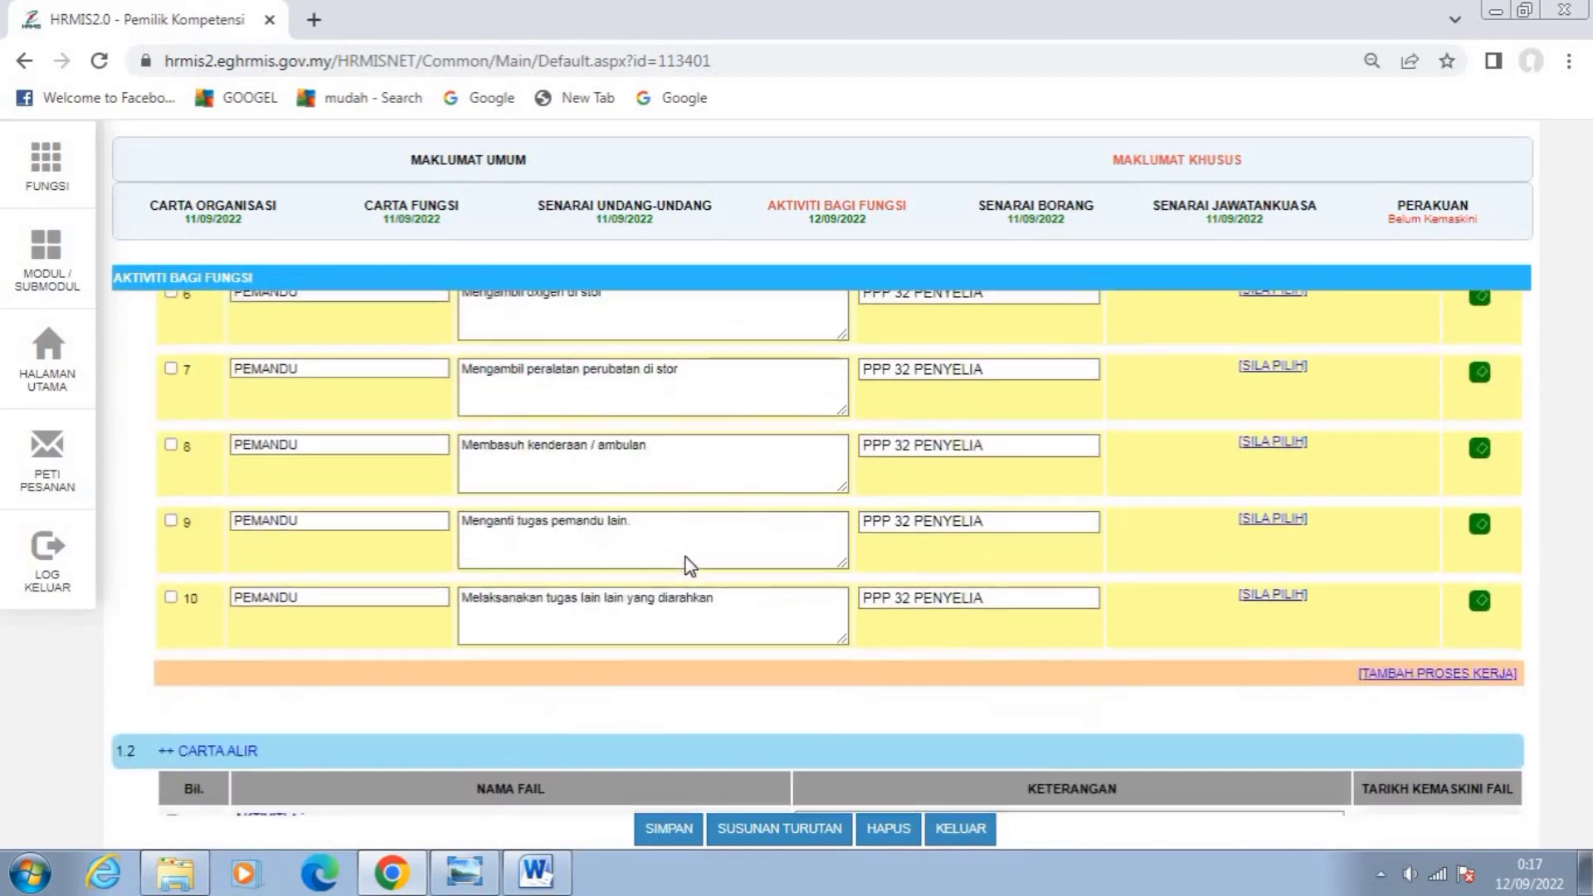
scroll(685, 564, down, 7)
scroll(775, 587, up, 8)
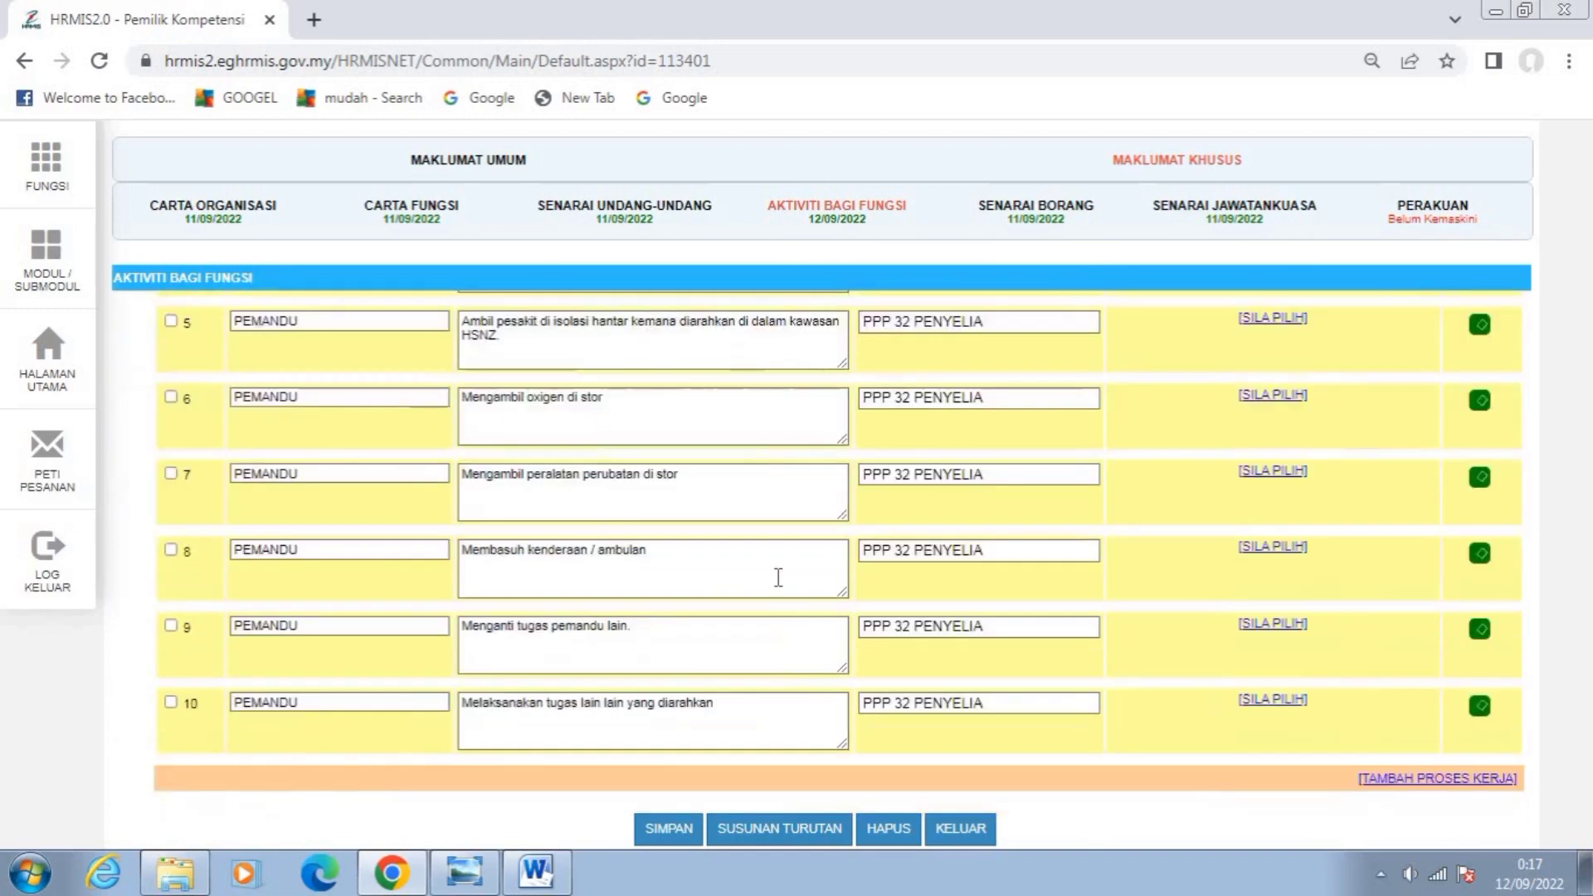
scroll(778, 577, up, 6)
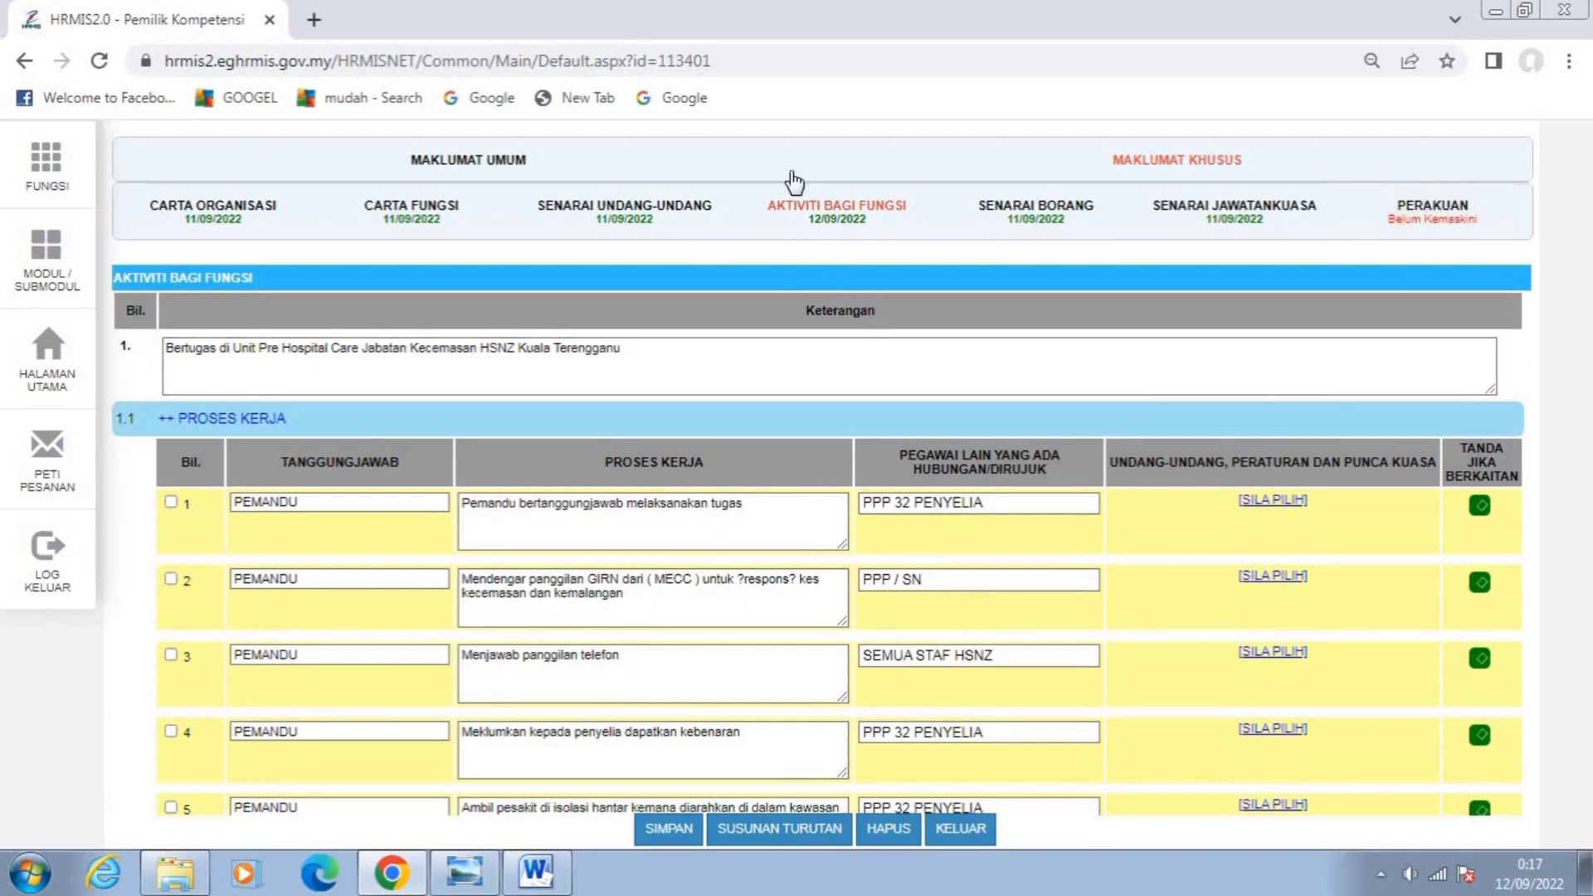
Return to the AKTIVITI BAGI FUNGSI list, open AKTIVITI 2 and add blank work process rows 4 to 6.
click(836, 221)
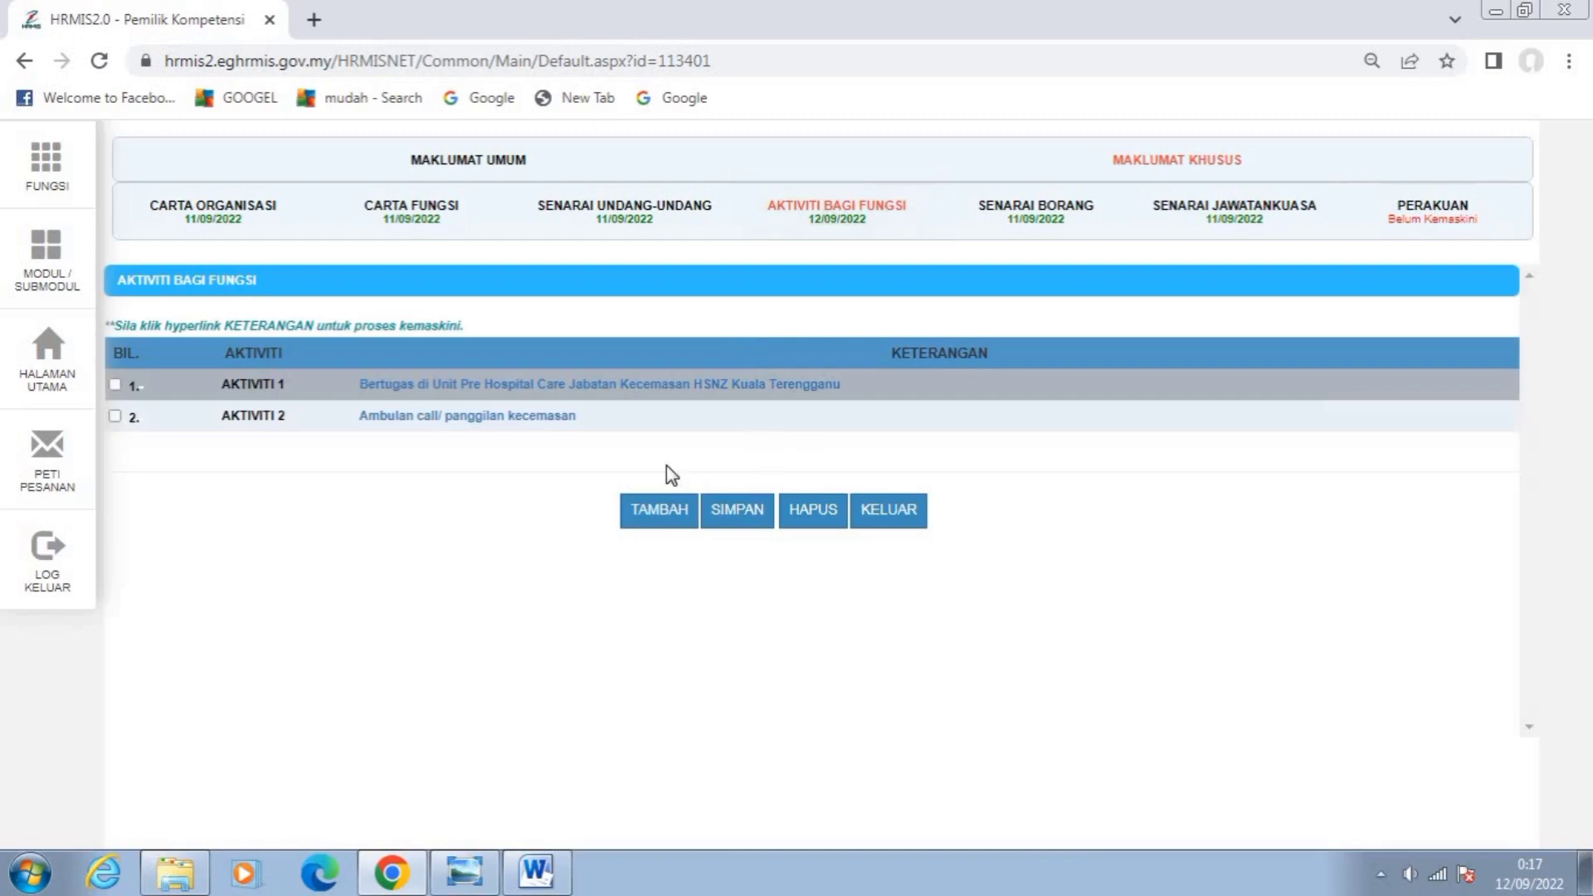
click(498, 416)
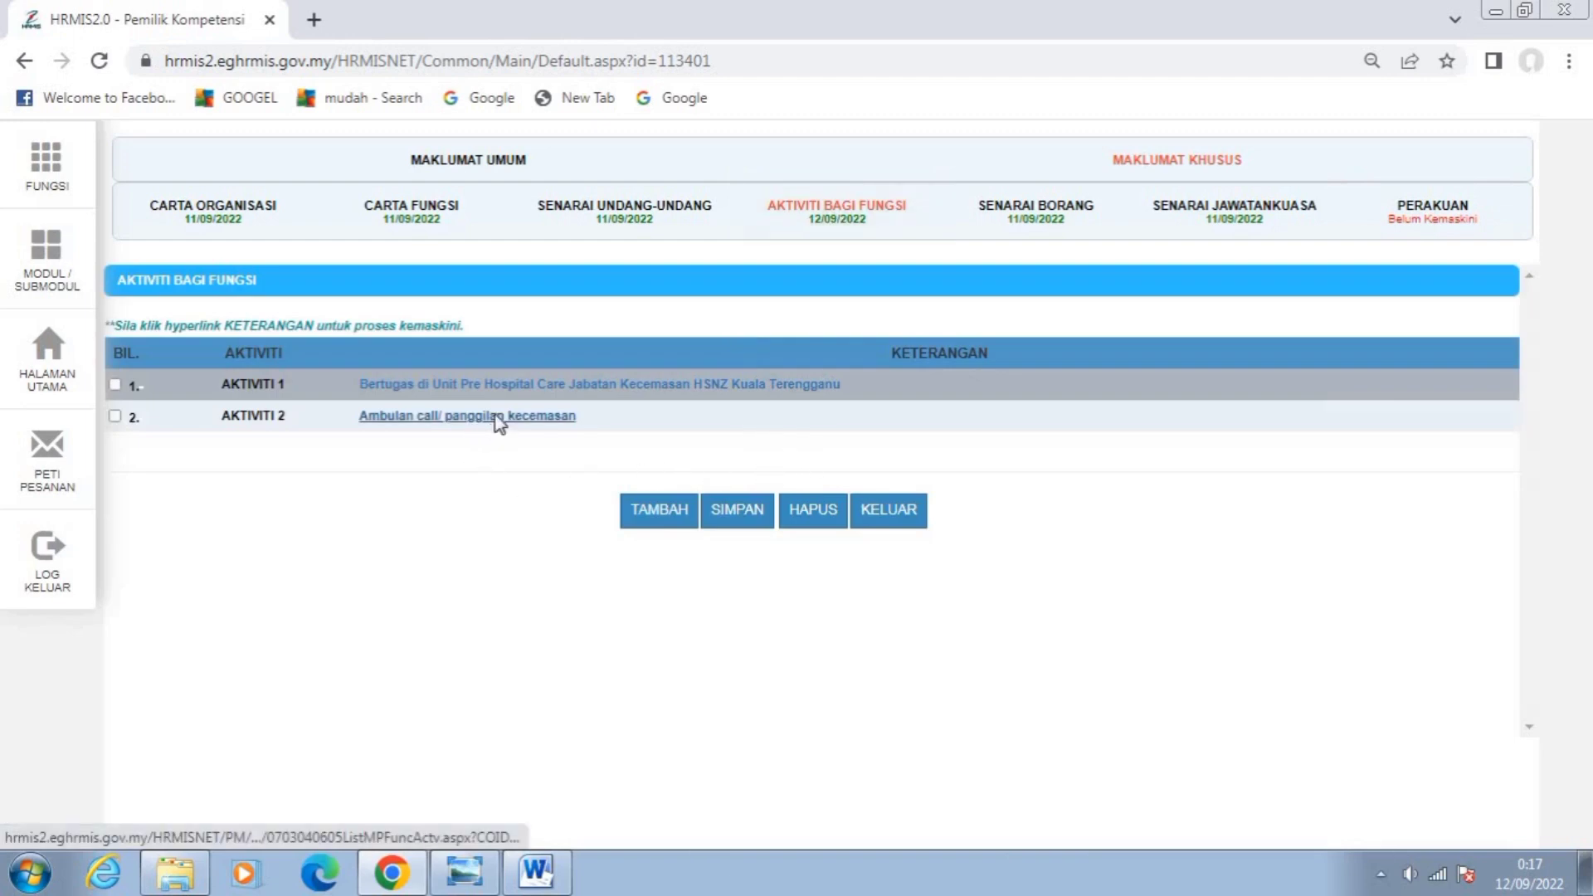
scroll(1048, 663, down, 3)
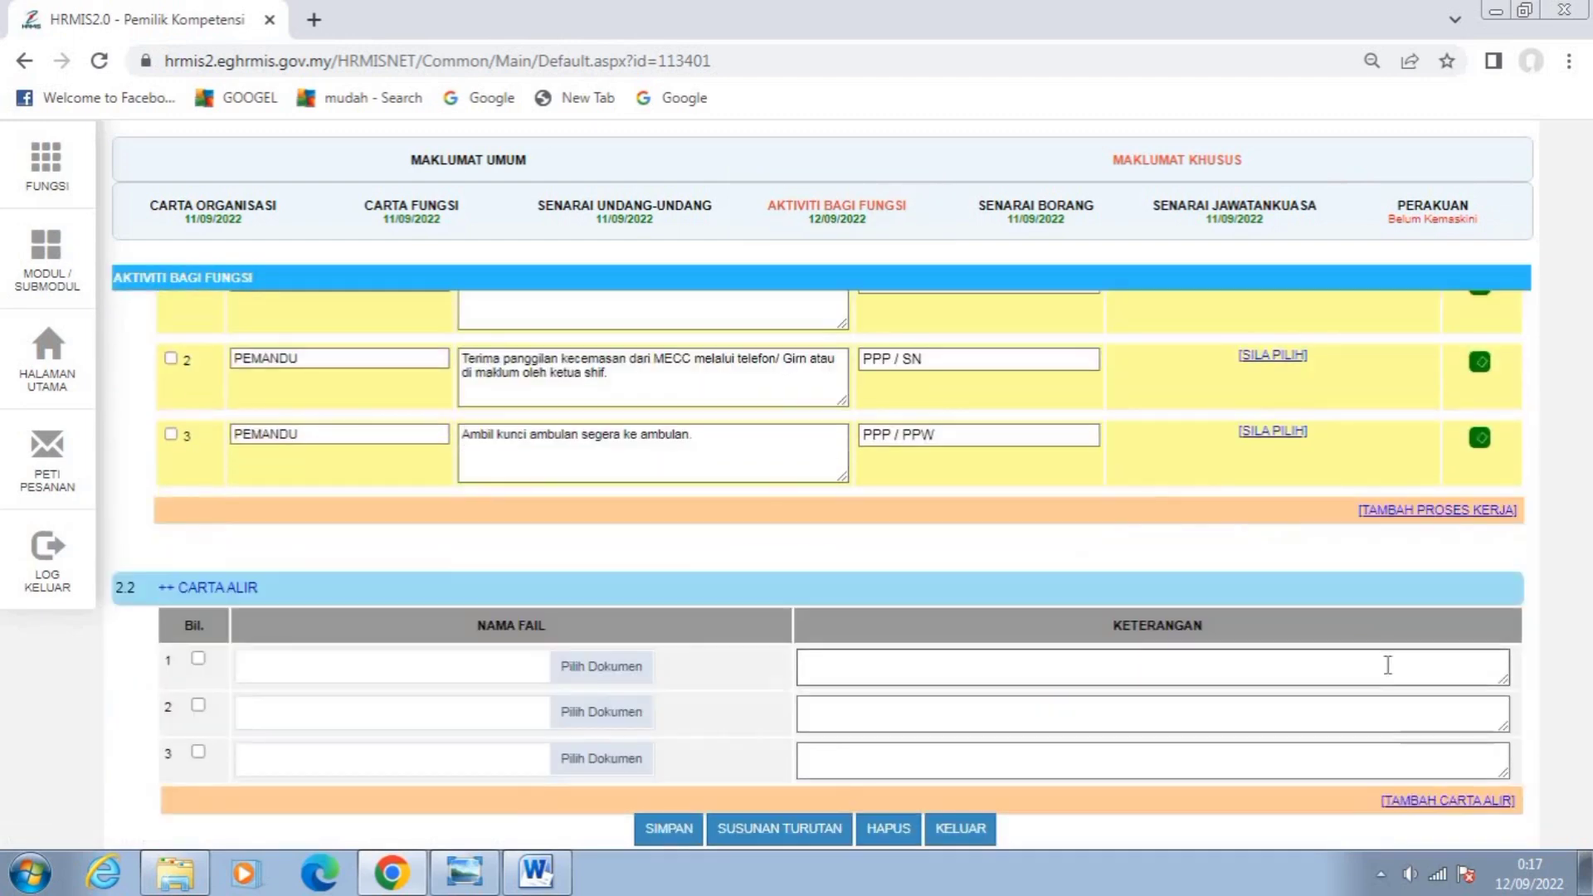
scroll(1386, 656, up, 2)
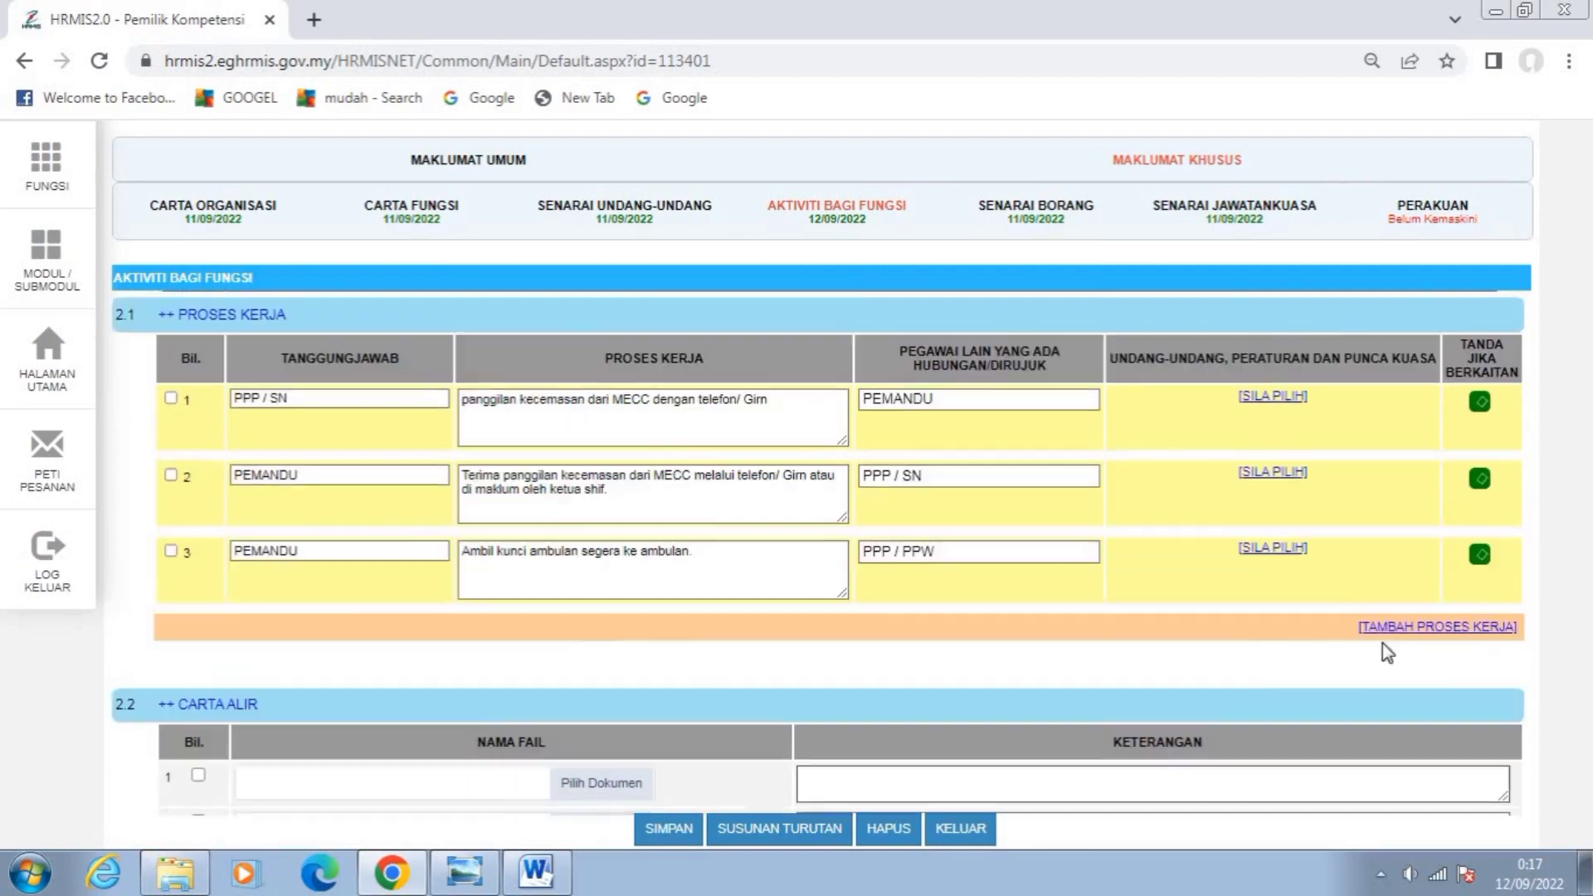
click(1436, 628)
scroll(994, 673, down, 3)
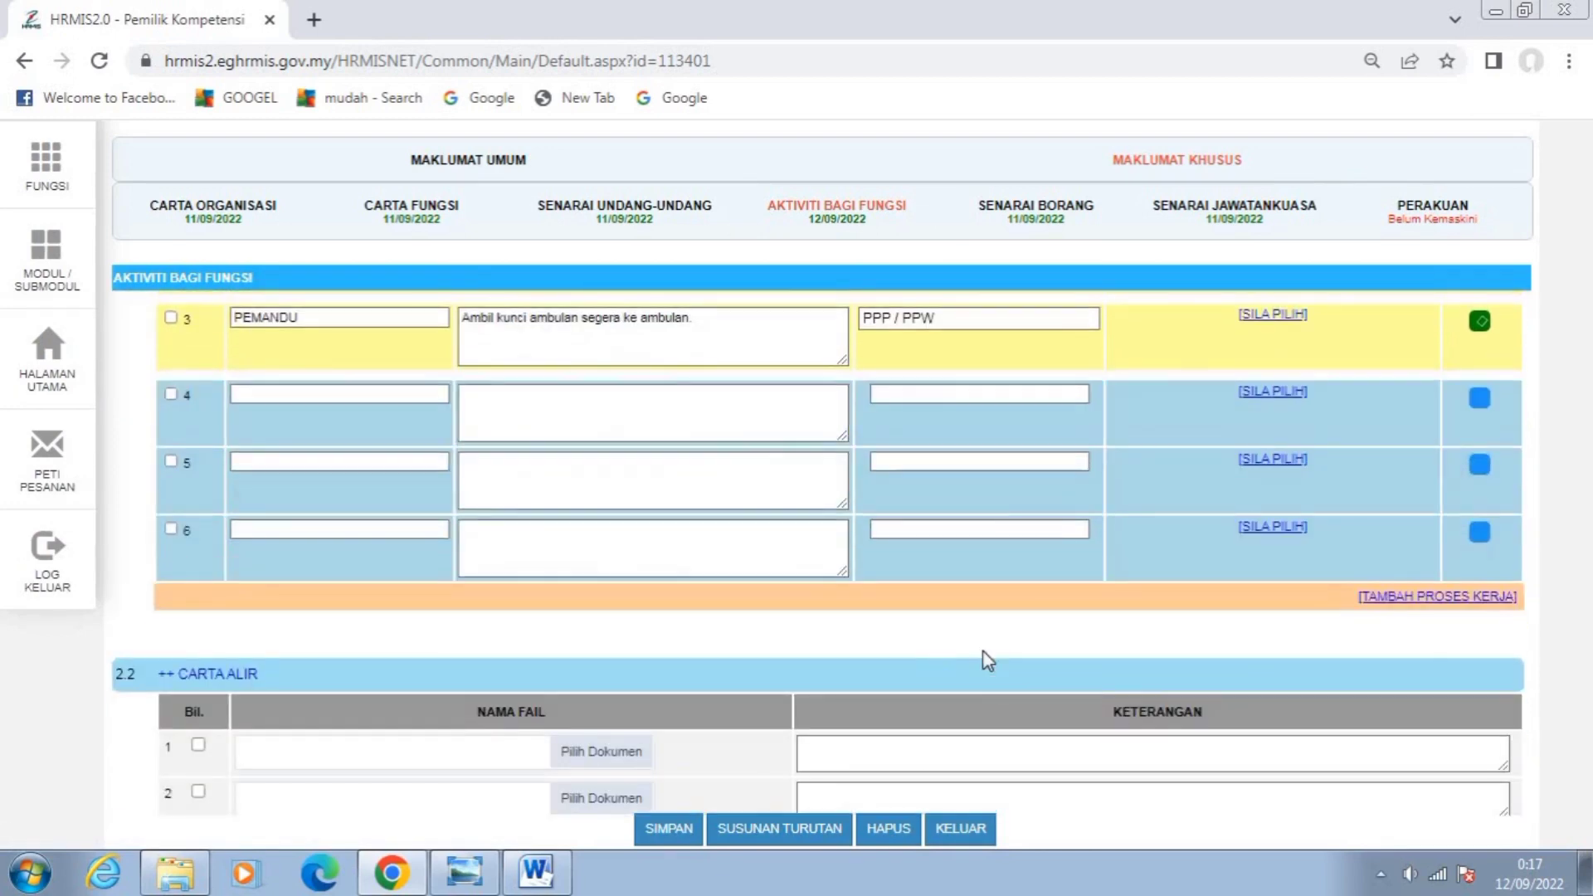
Copy flowchart process 4, "Bergerak ke lokasi bersama pasukan perubatan.", from the Word document into row 4's PROSES KERJA.
click(488, 402)
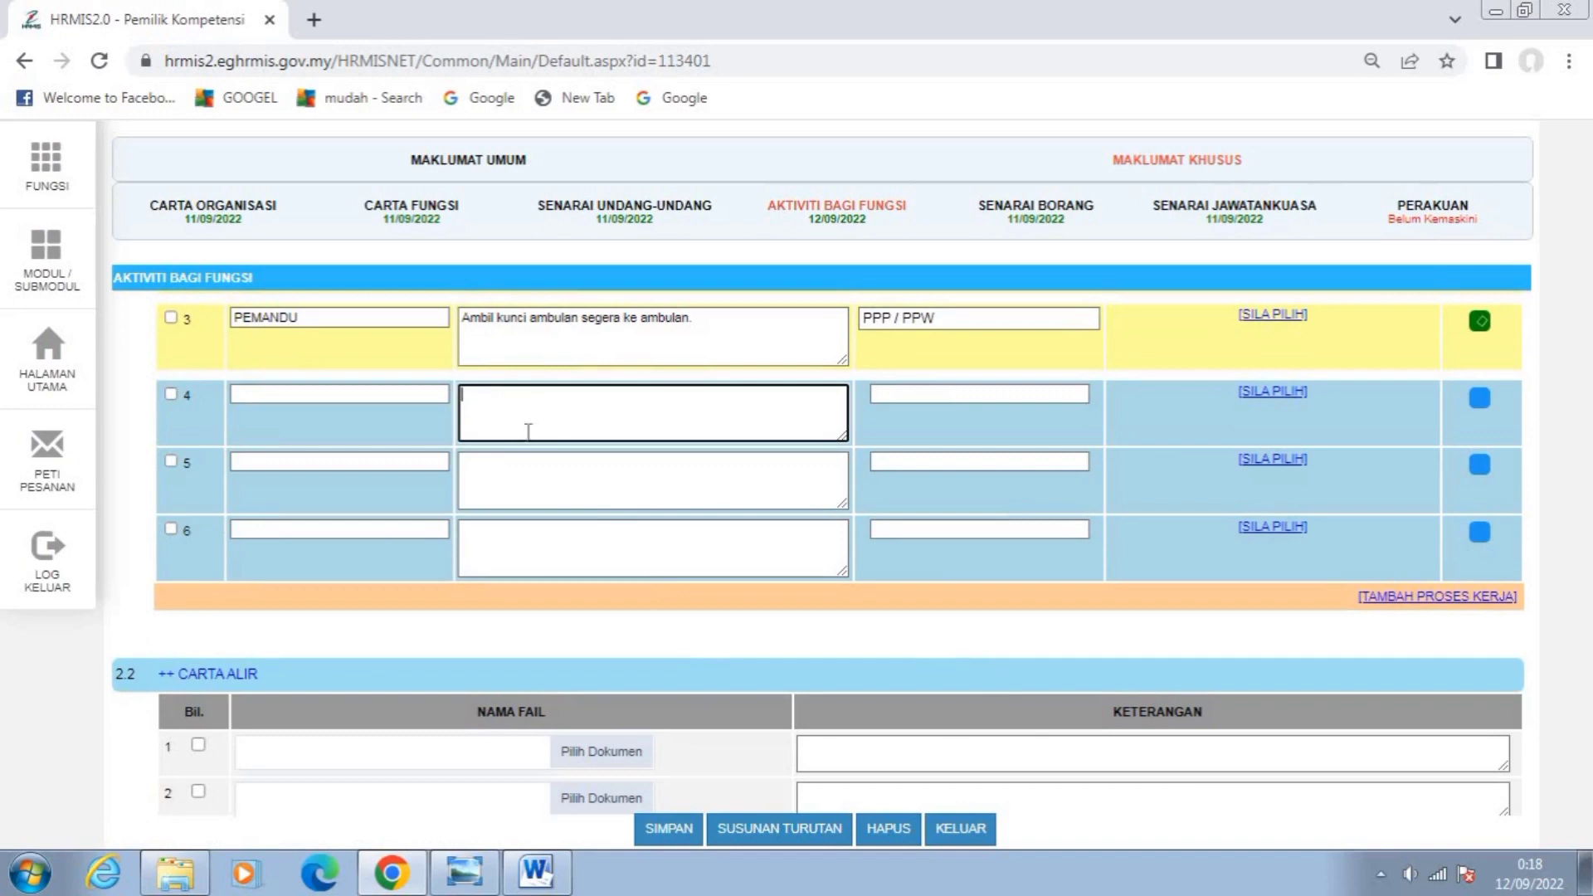
click(538, 871)
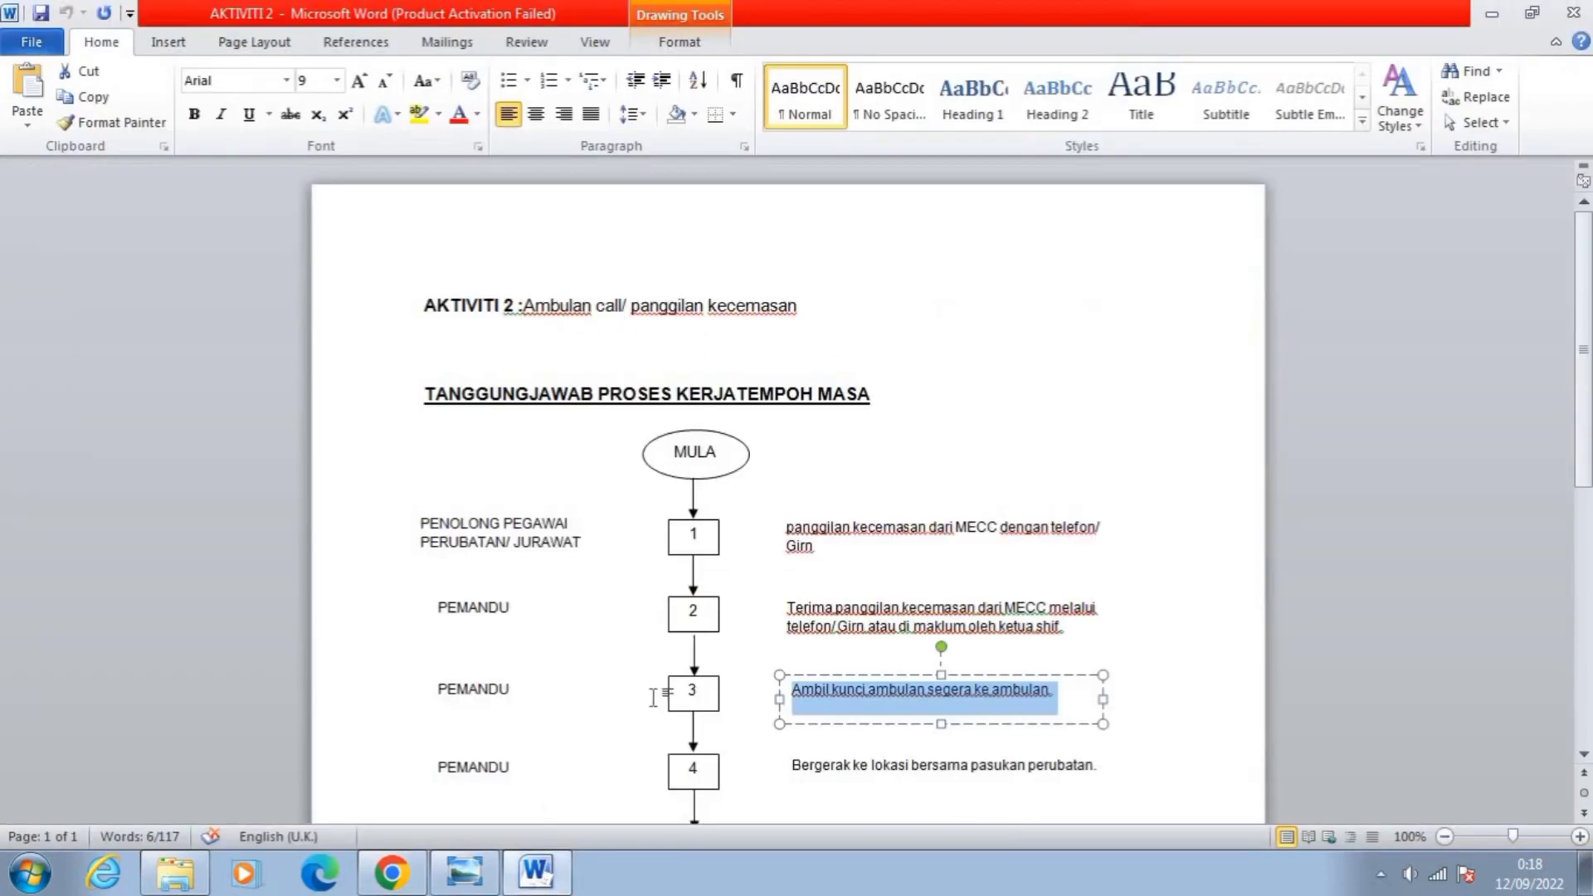
scroll(950, 725, down, 3)
click(792, 655)
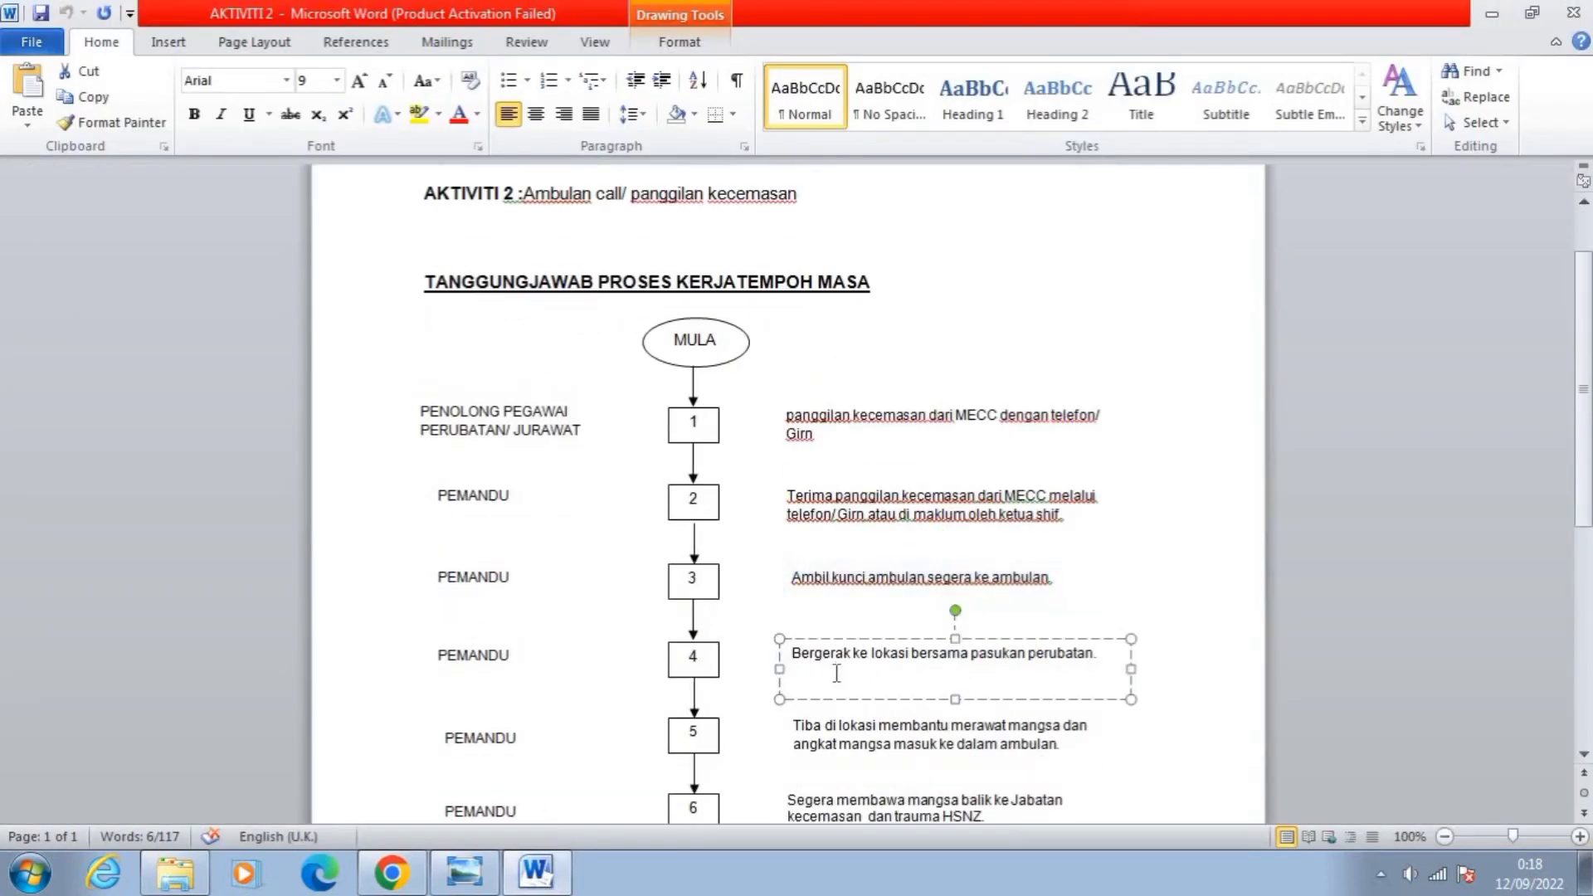
drag(792, 655, 1062, 690)
key(ctrl+c)
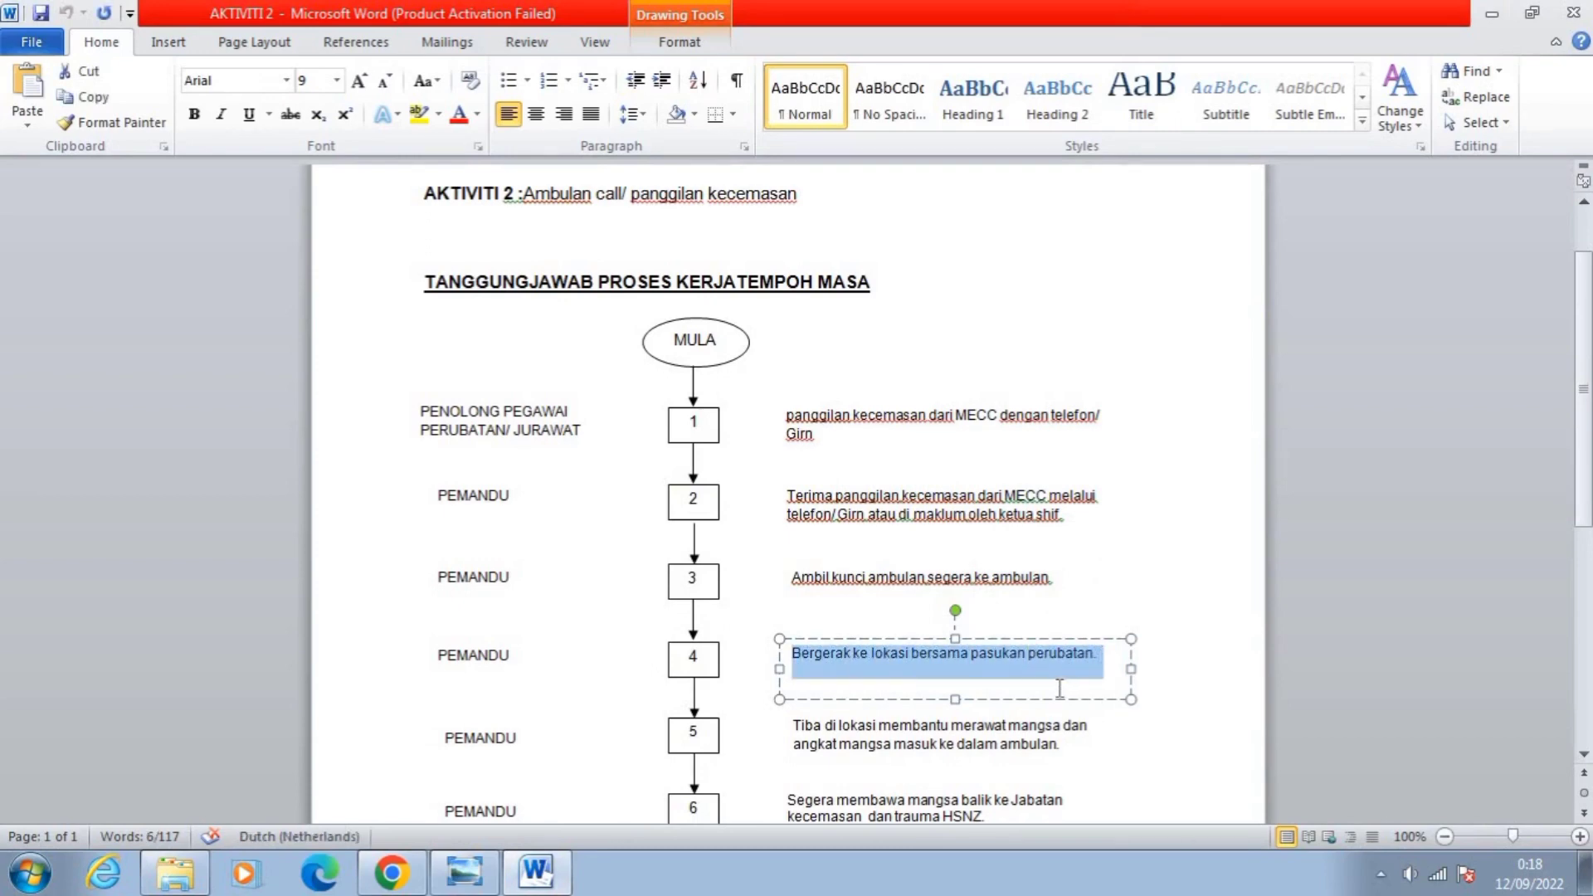
click(392, 873)
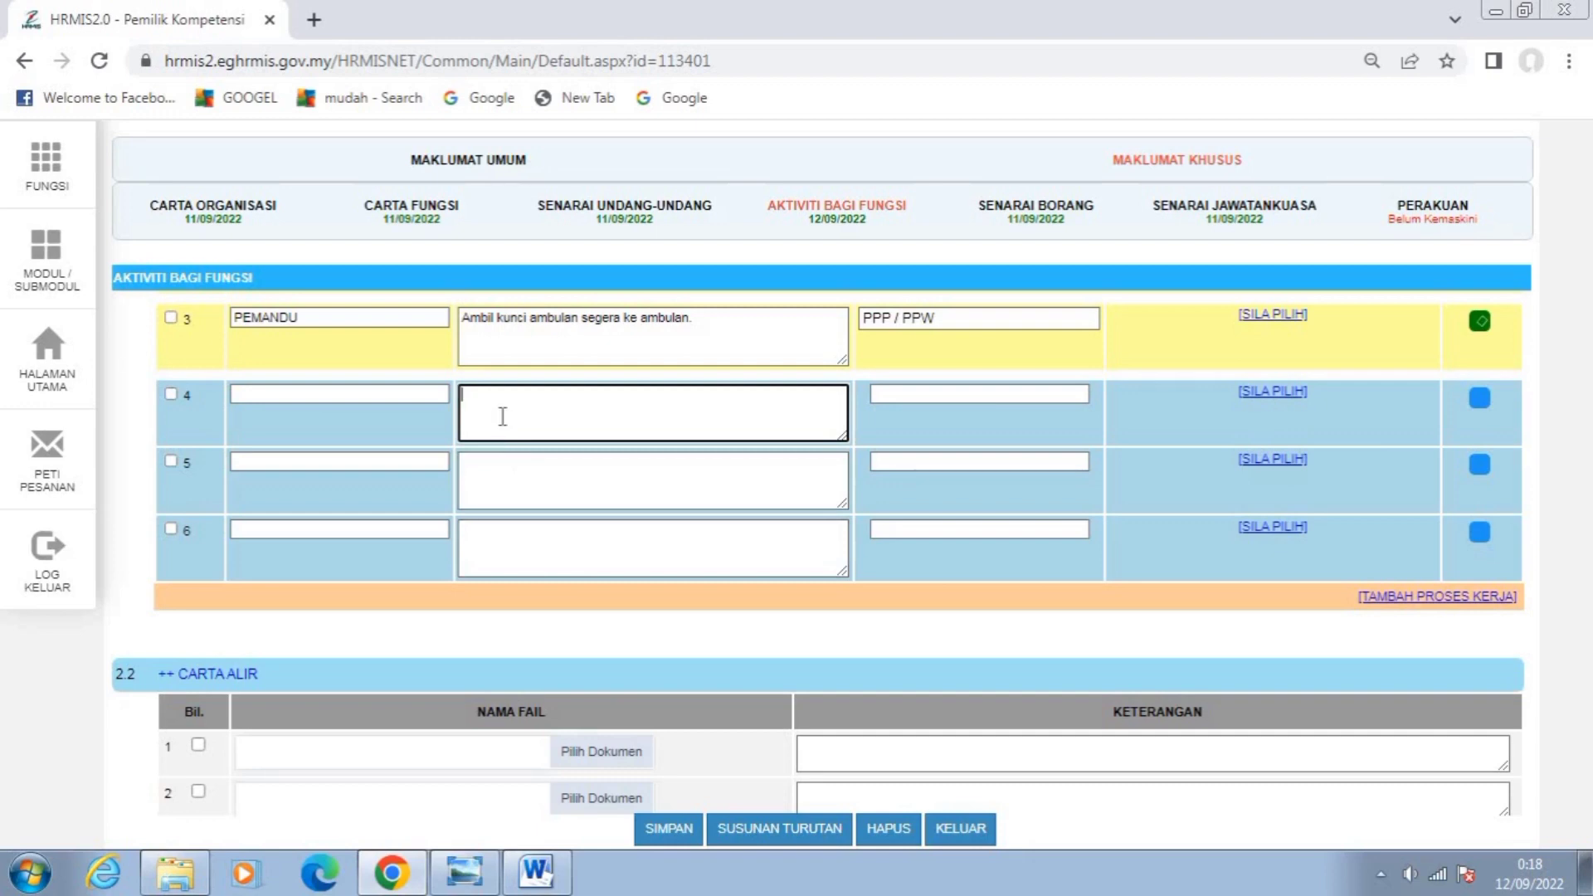
key(ctrl+v)
Copy flowchart process 5, "Tiba di lokasi membantu merawat mangsa dan angkat mangsa masuk ke dalam ambulan.", from Word into row 5's PROSES KERJA.
click(485, 476)
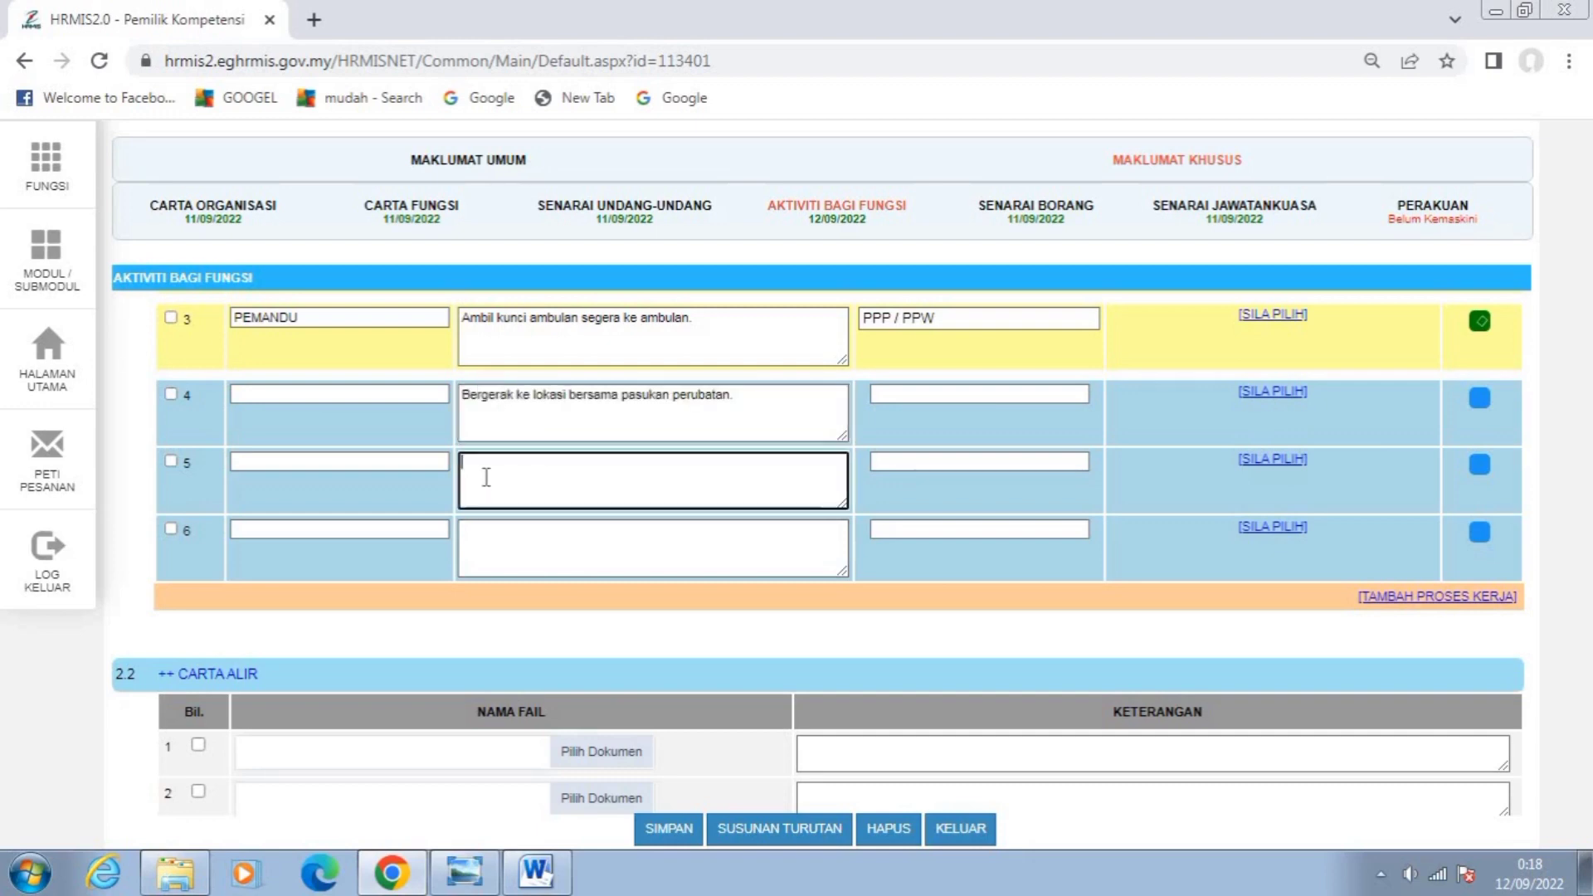
click(536, 871)
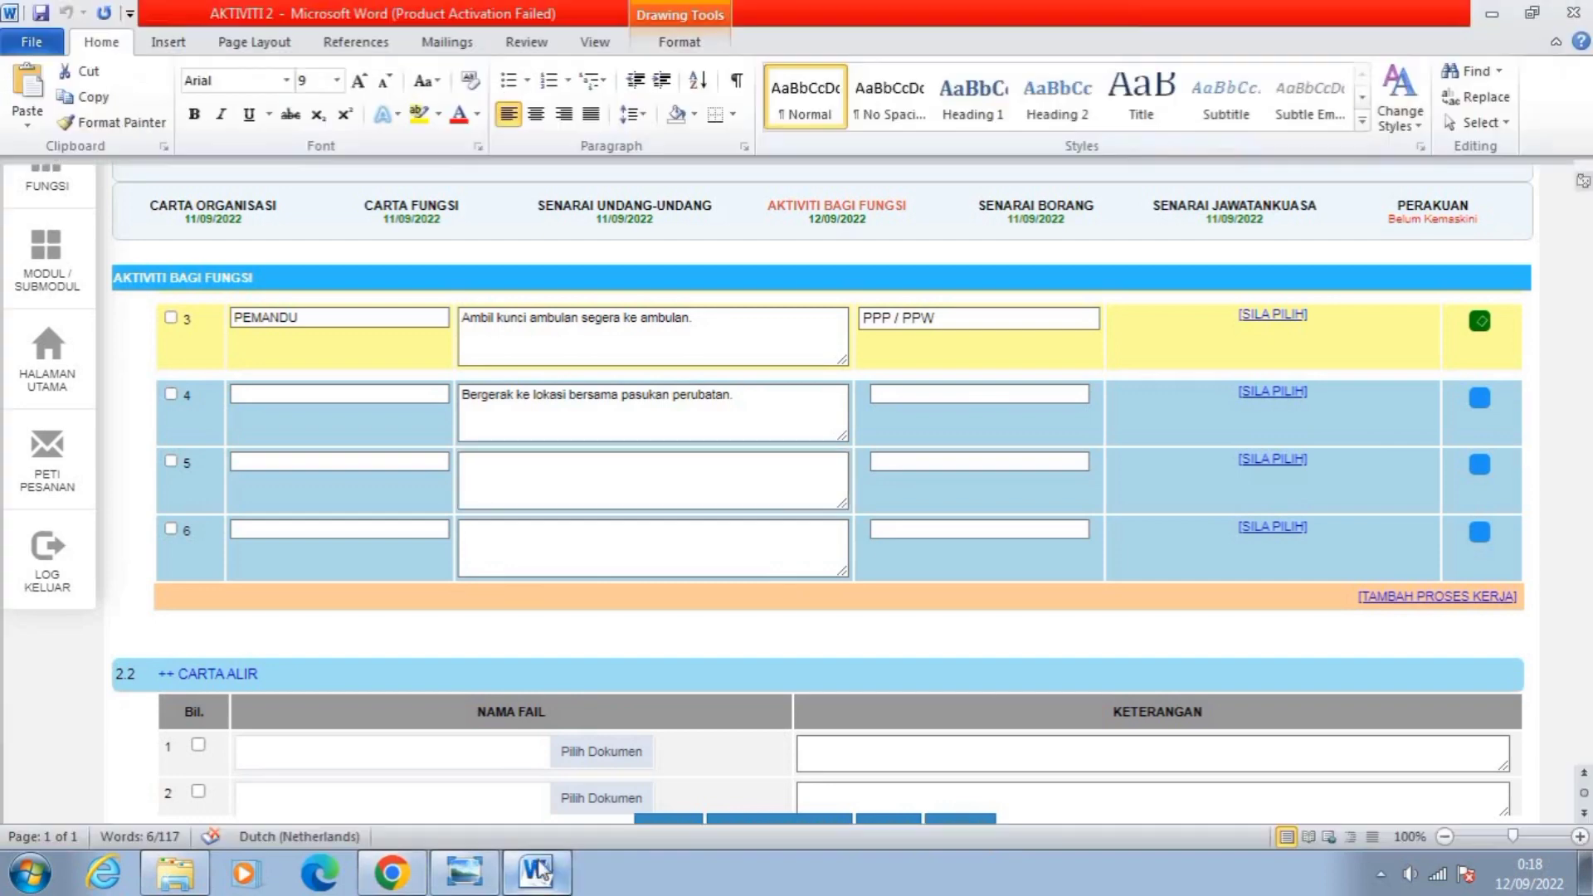
scroll(815, 639, down, 3)
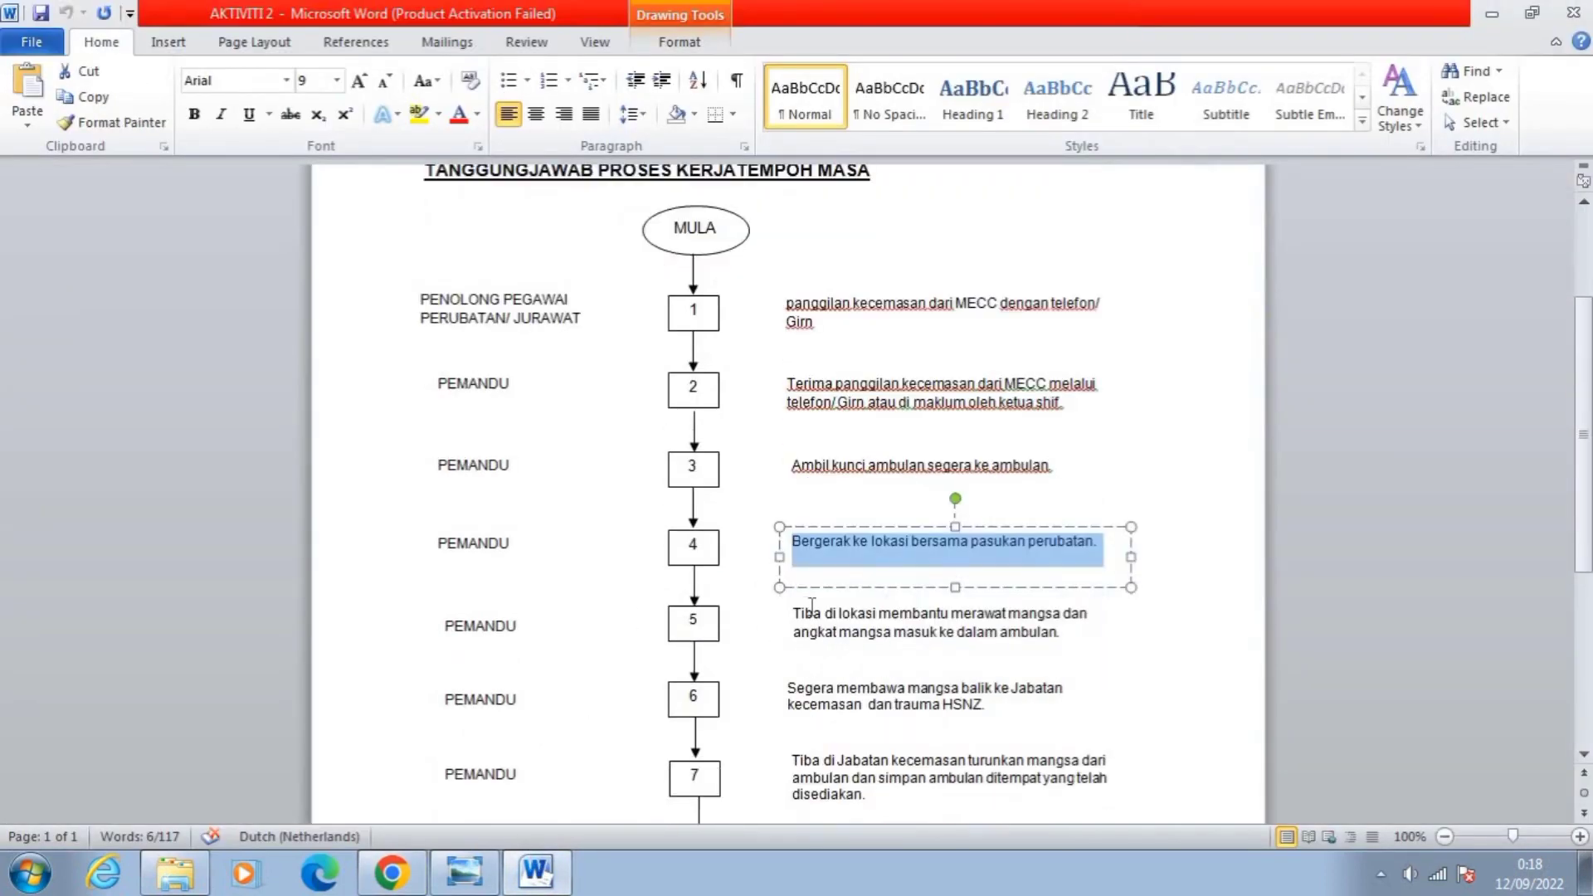
click(811, 603)
drag(794, 614, 1083, 638)
key(ctrl+c)
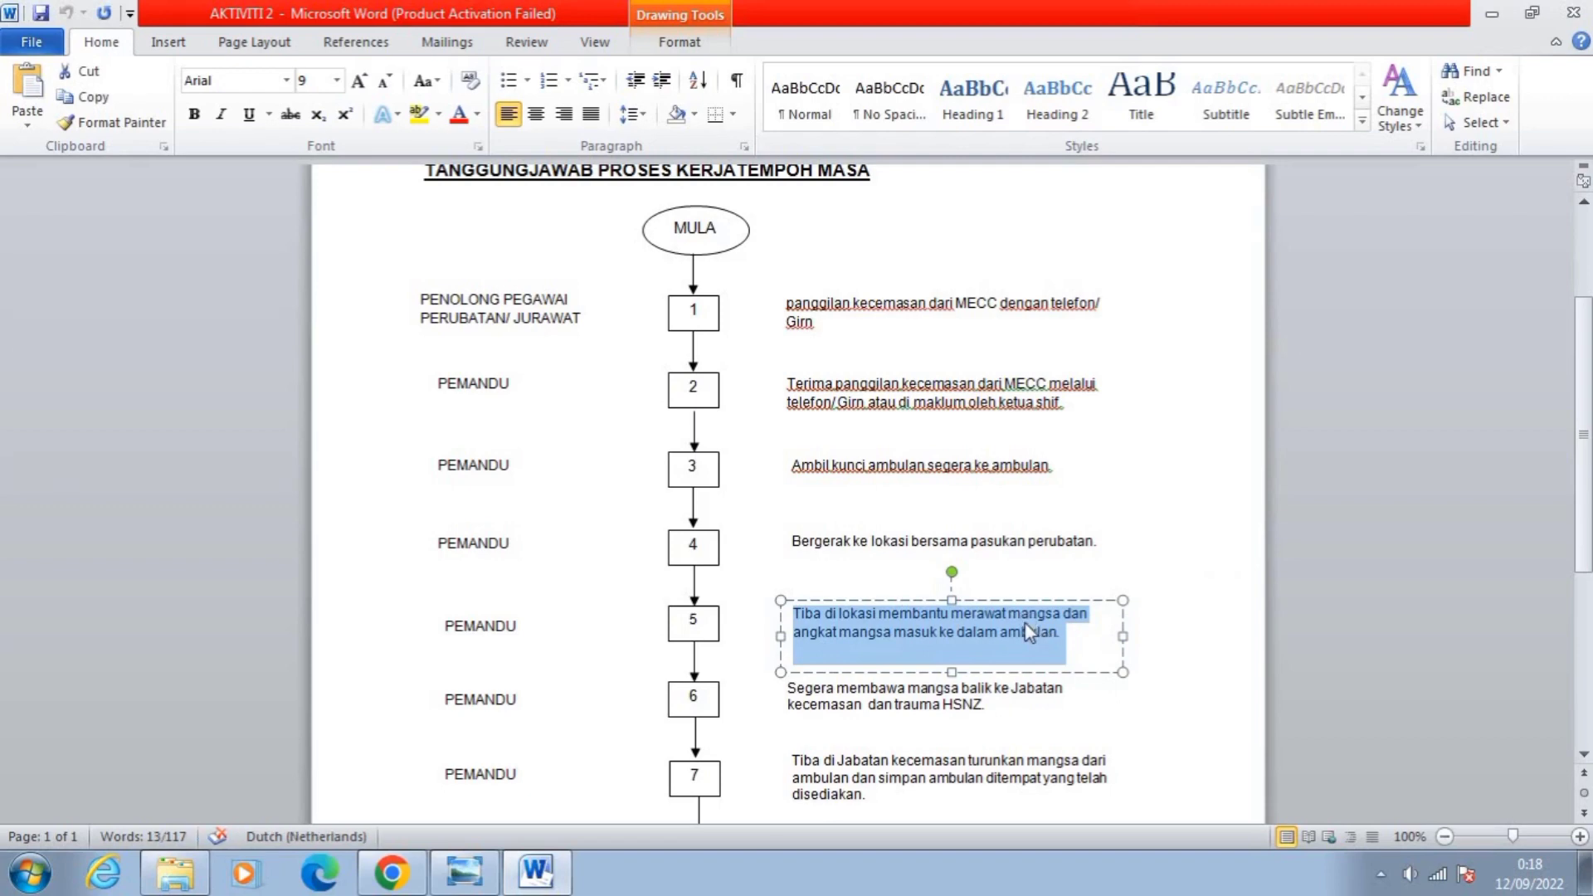
click(391, 873)
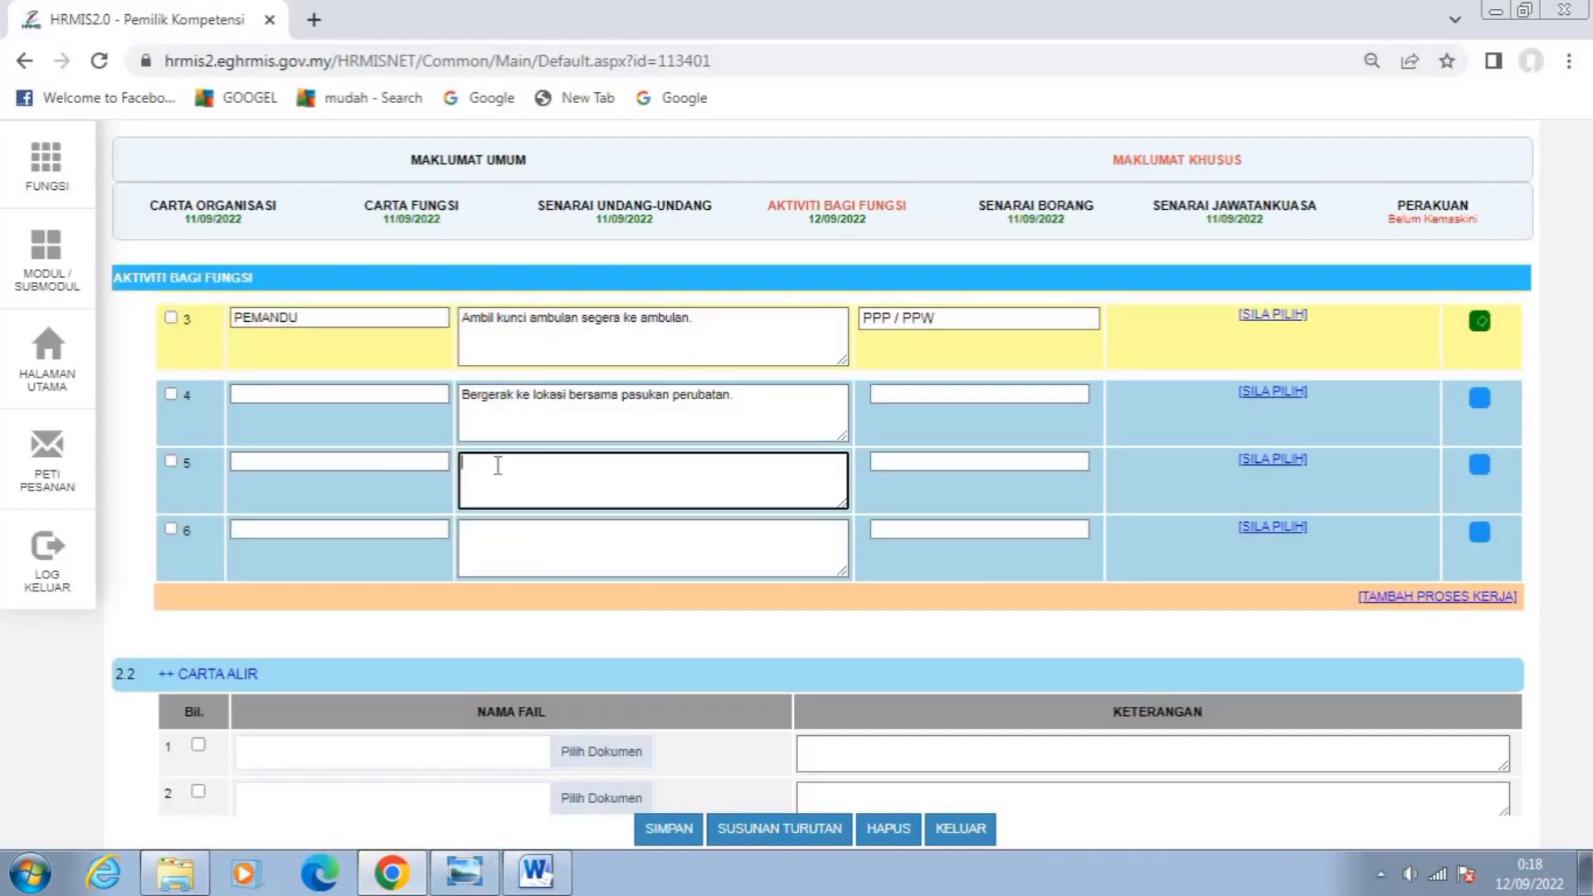
key(ctrl+v)
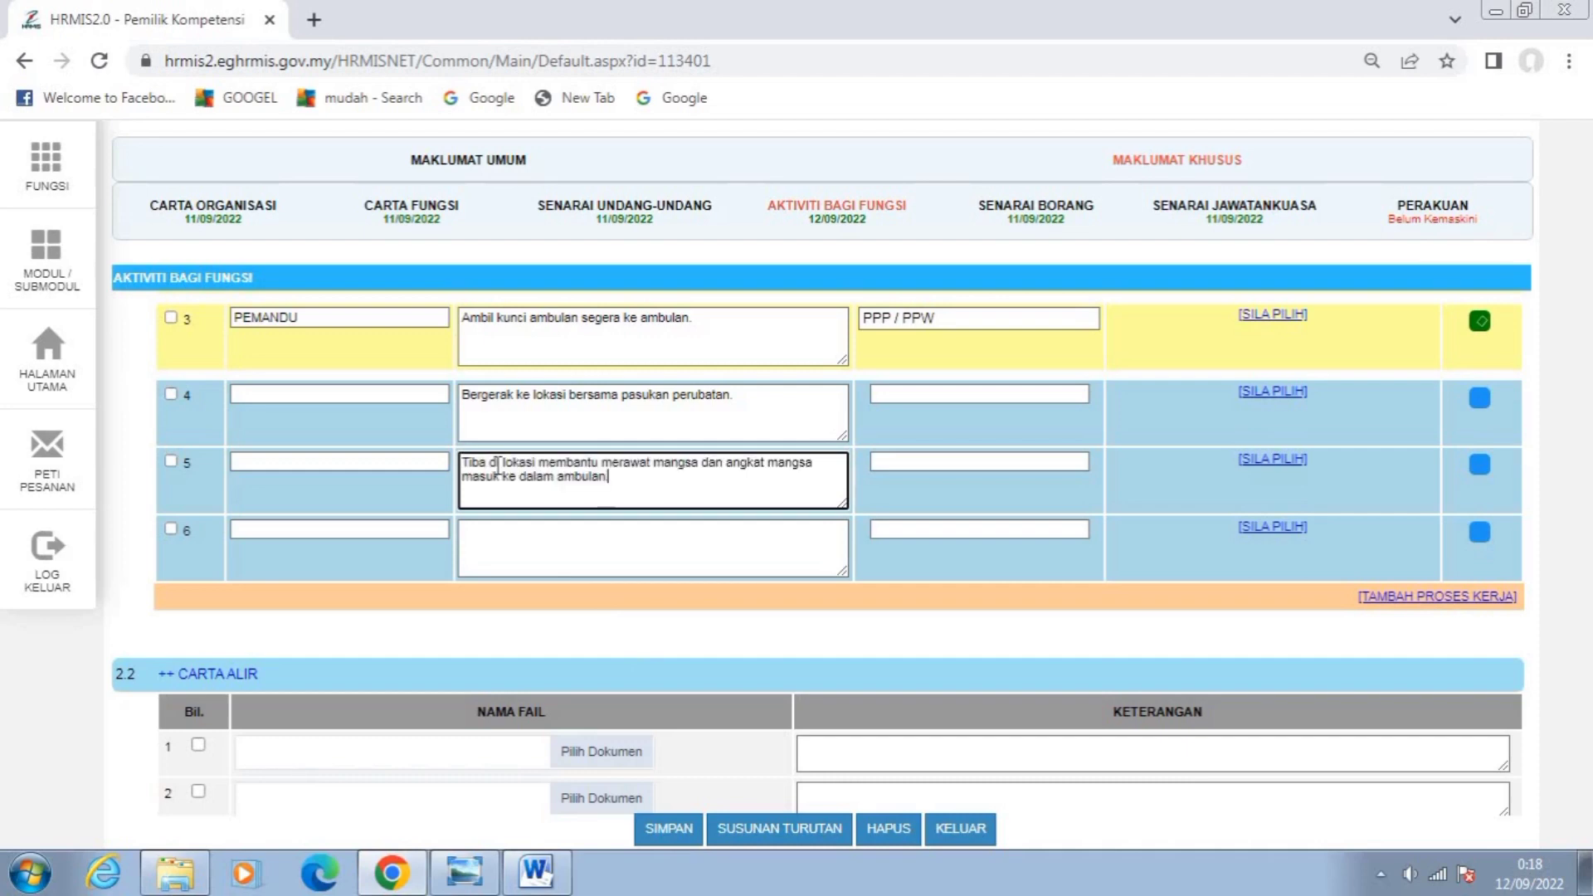
Copy flowchart process 6, "Segera membawa mangsa balik ke Jabatan kecemasan dan trauma HSNZ.", from Word into row 6's PROSES KERJA.
click(521, 543)
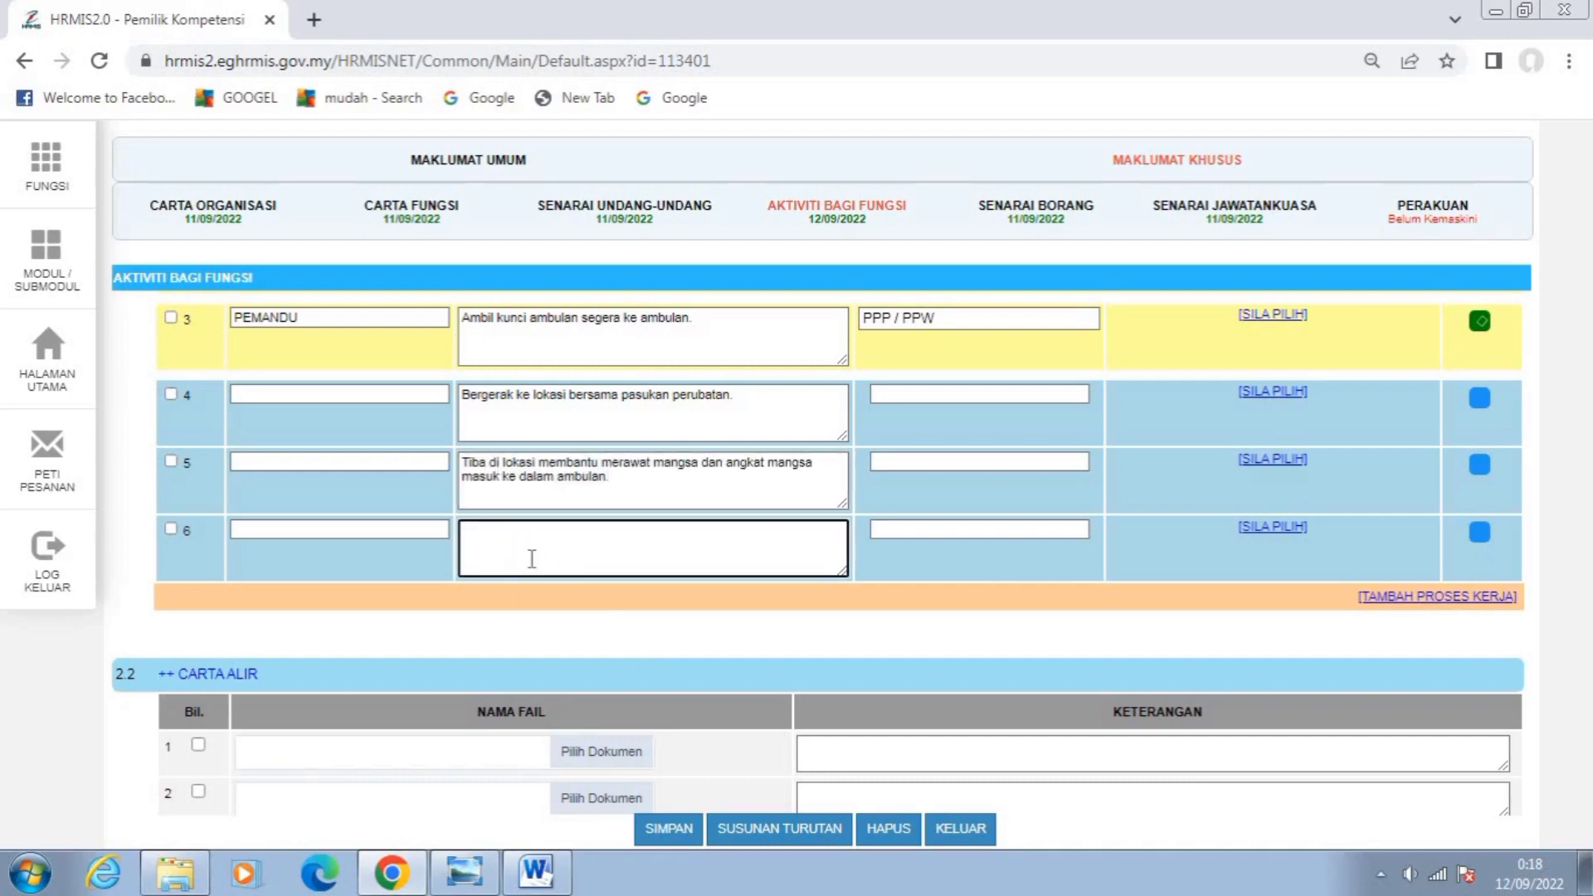
click(538, 871)
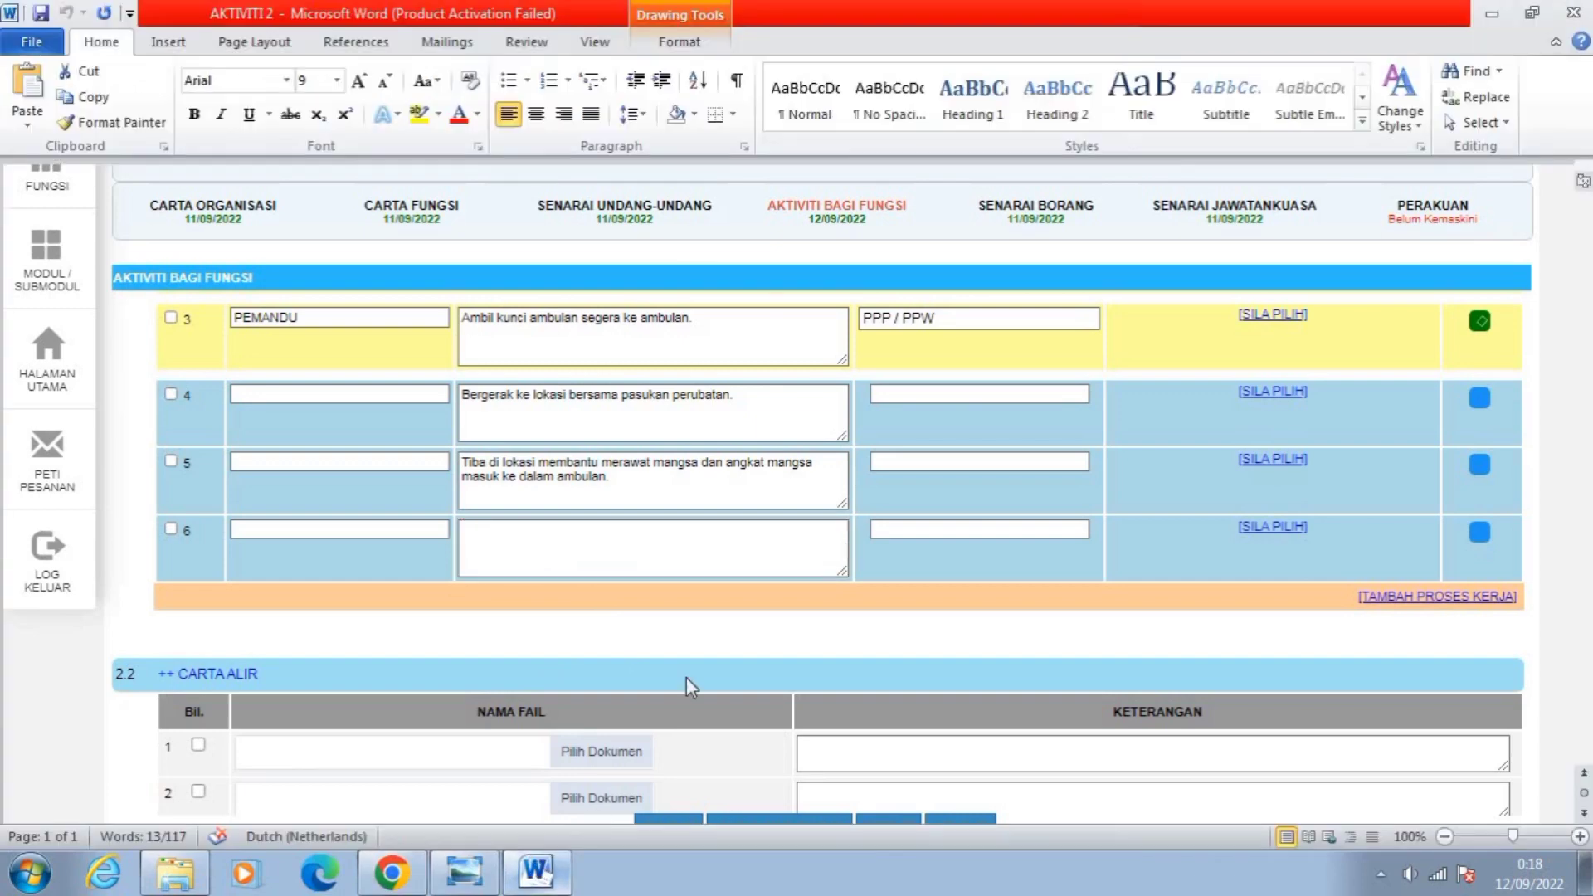
click(831, 703)
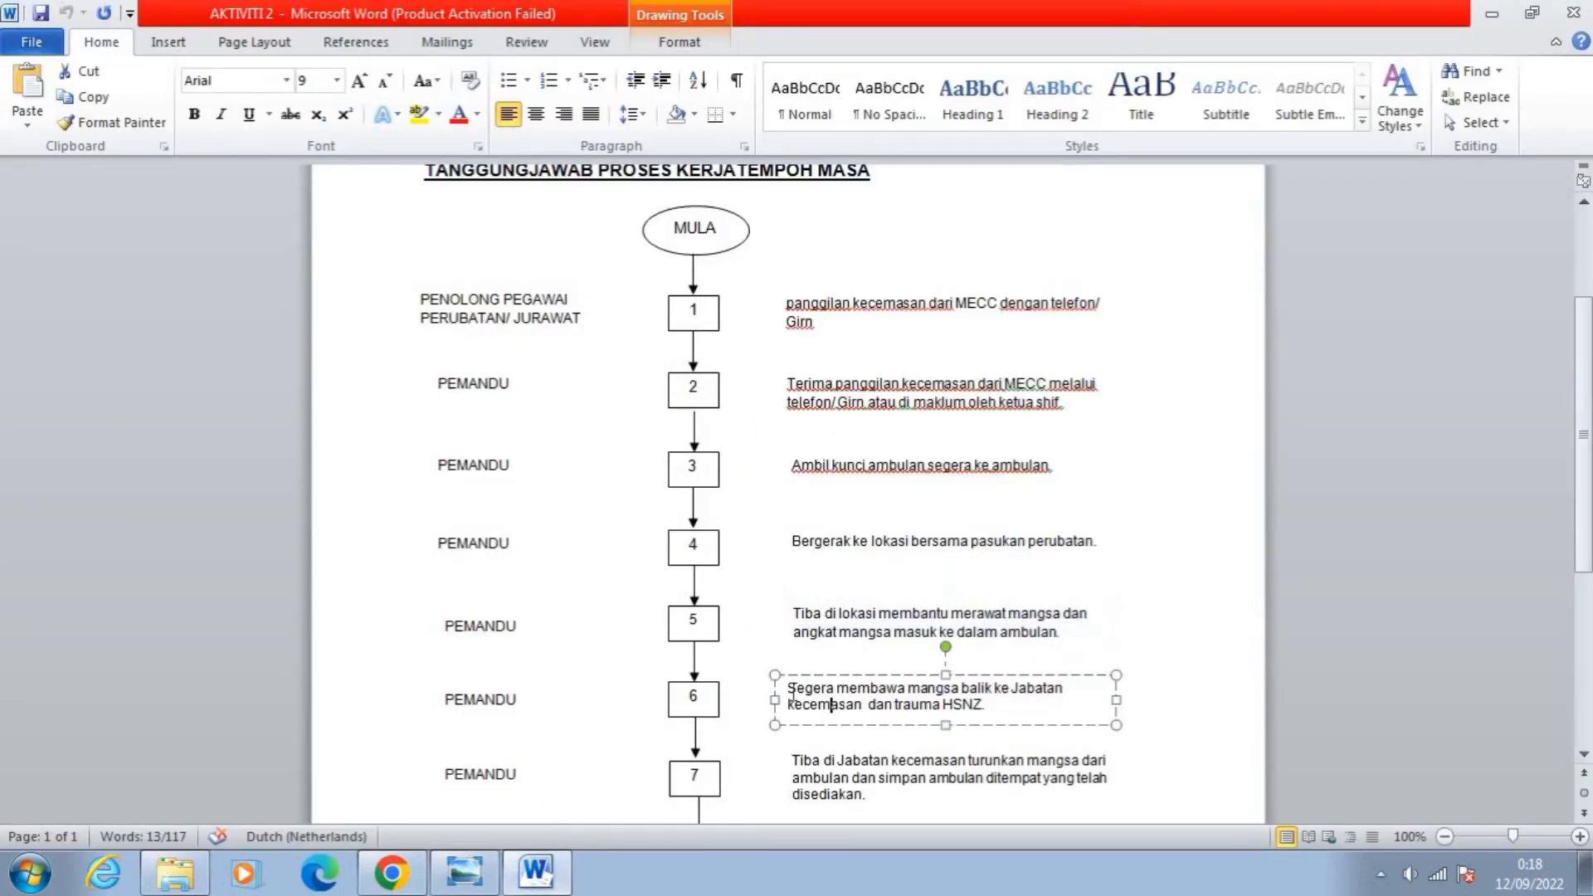
drag(787, 691, 1072, 715)
key(ctrl+c)
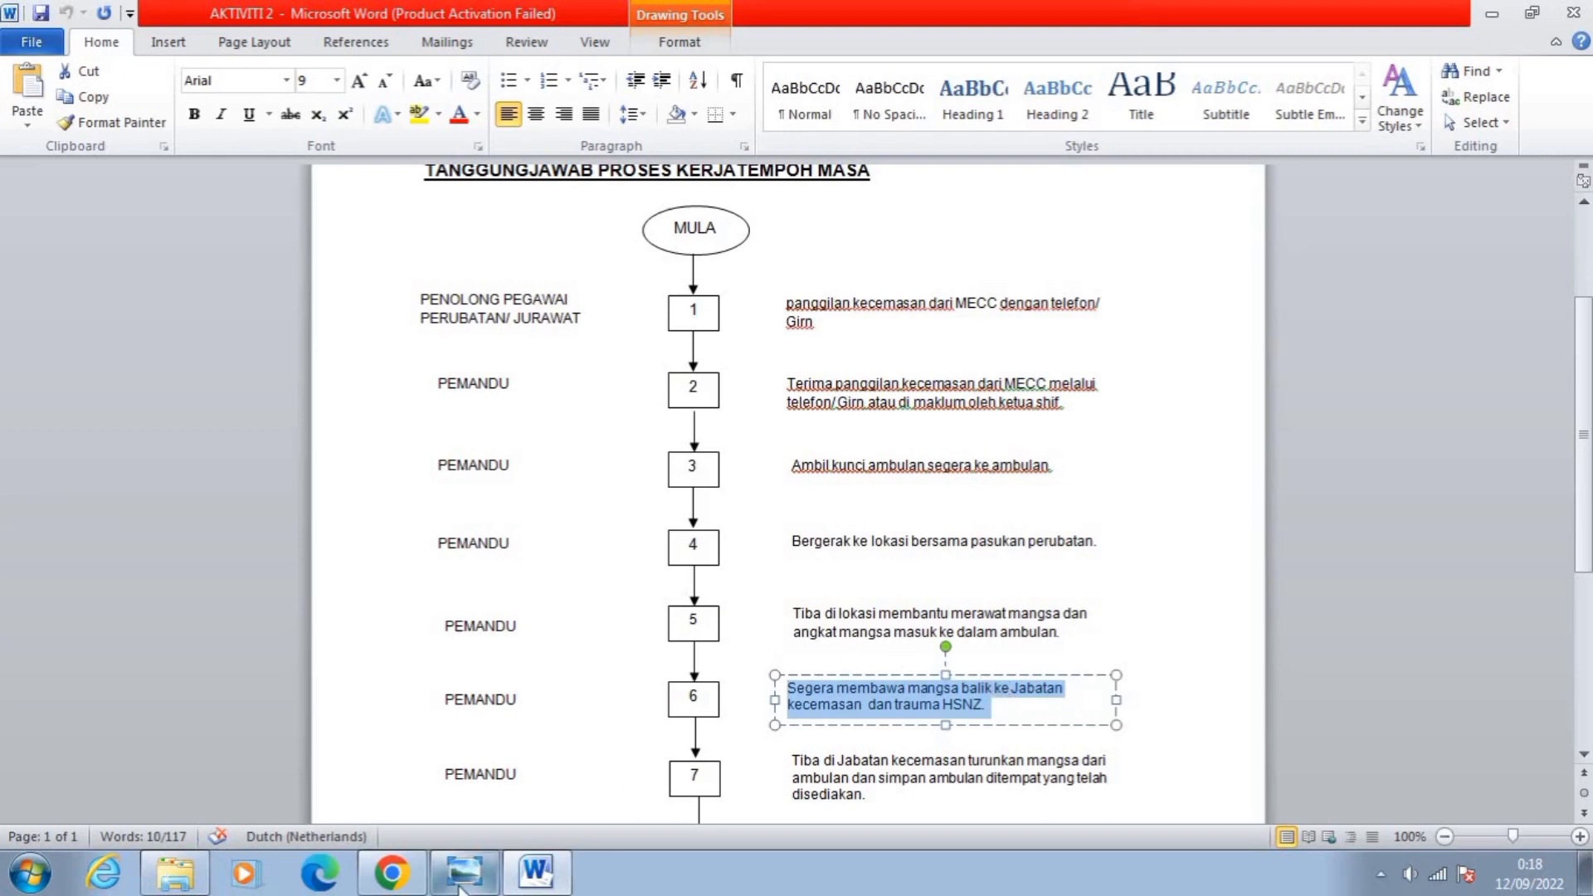
click(391, 876)
click(487, 544)
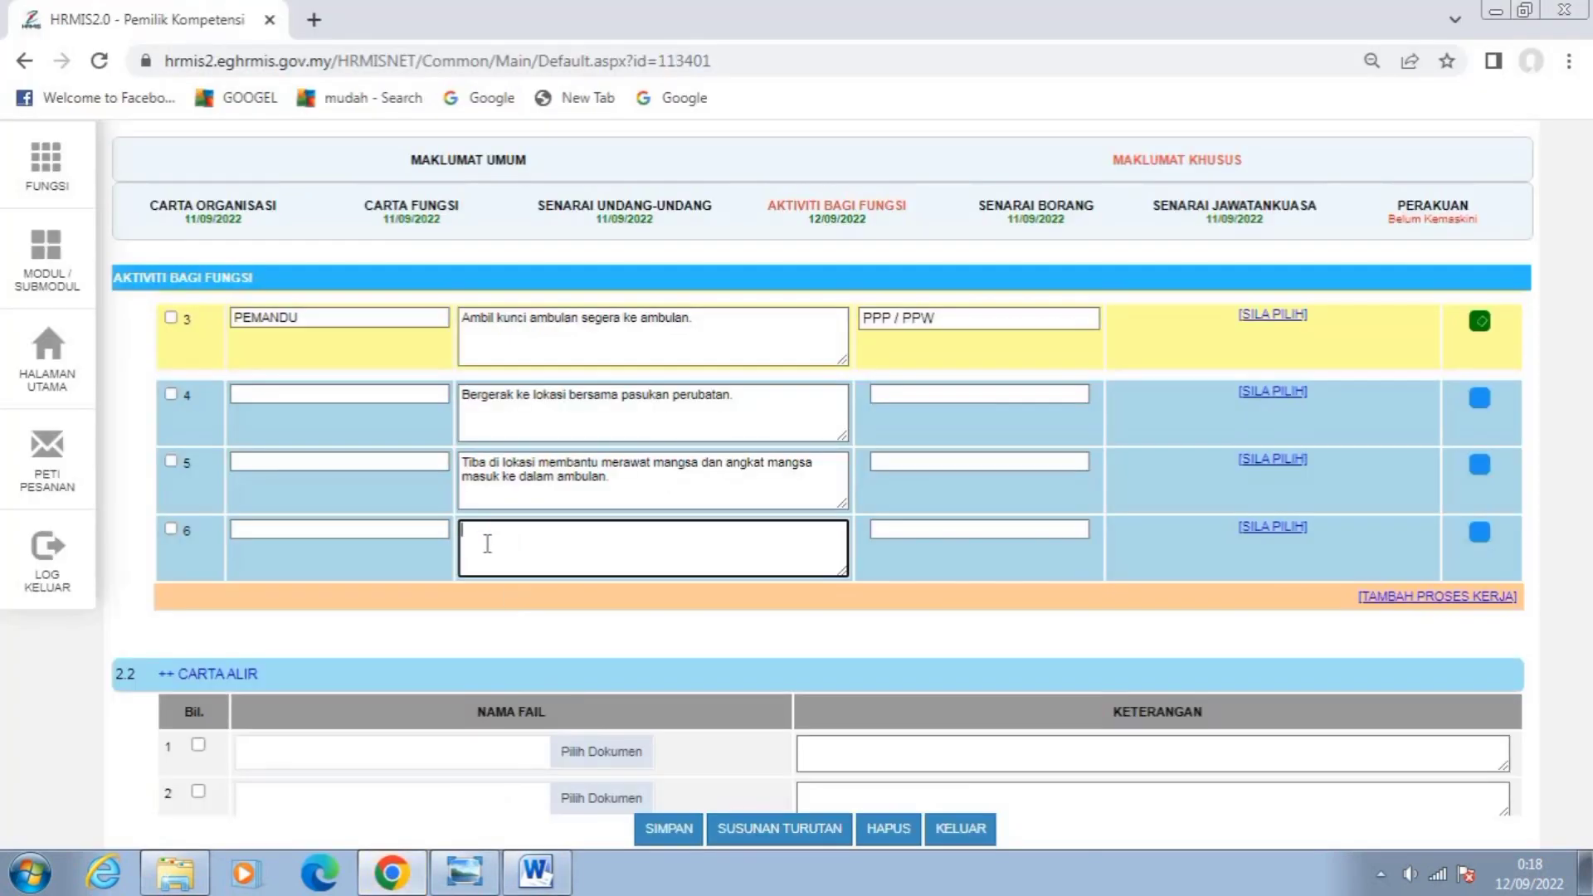
key(ctrl+v)
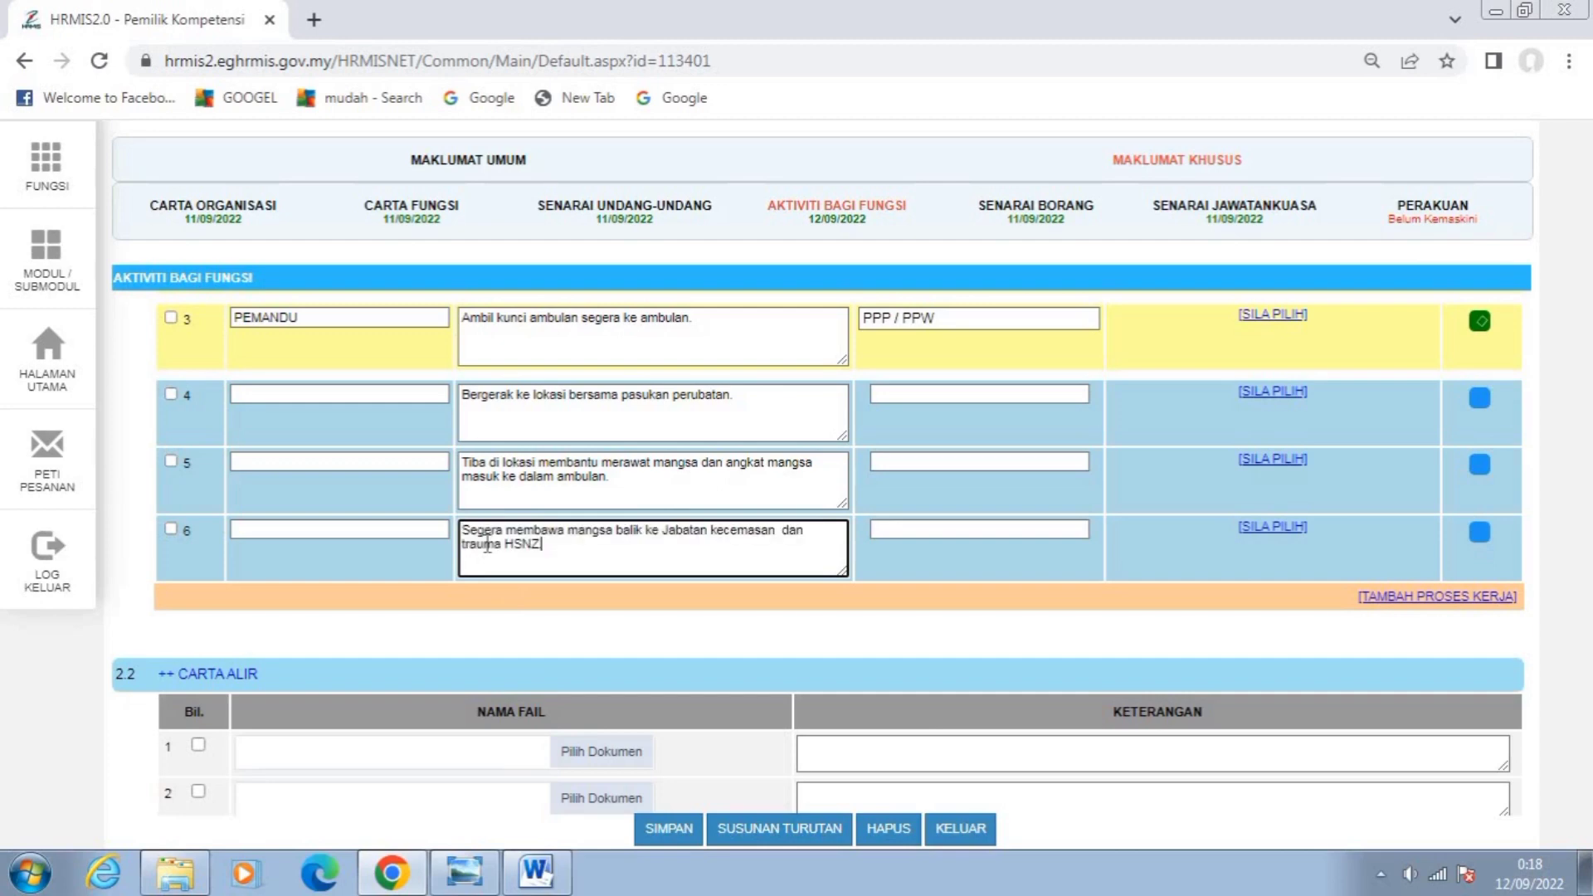
Copy PEMANDU from row 3 into the TANGGUNGJAWAB fields of rows 4, 5 and 6.
click(286, 392)
drag(303, 316, 218, 329)
key(ctrl+c)
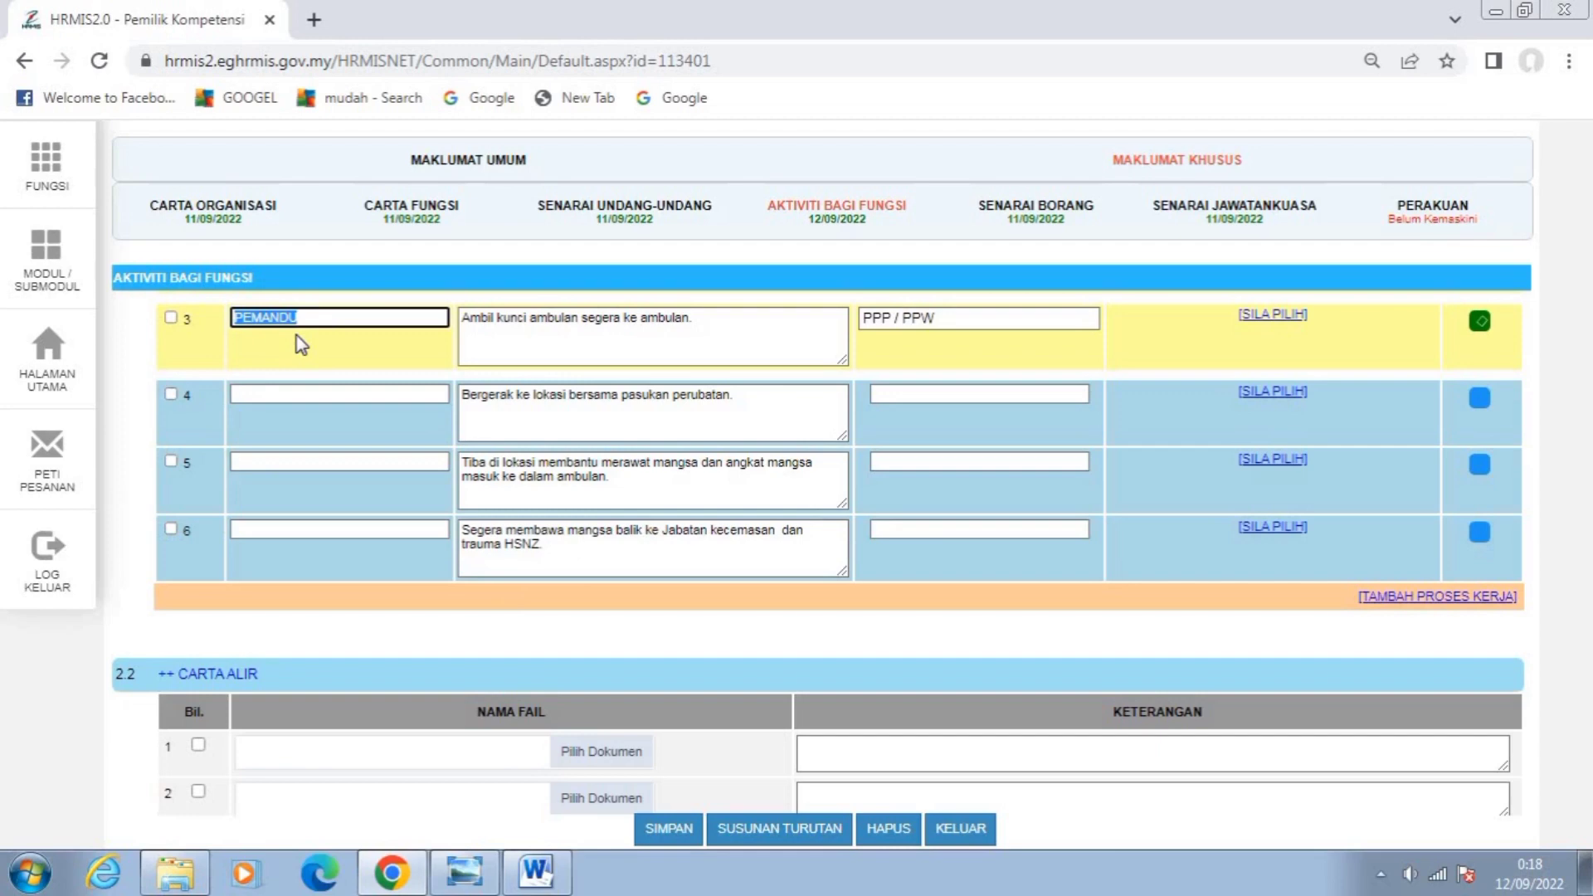
click(259, 392)
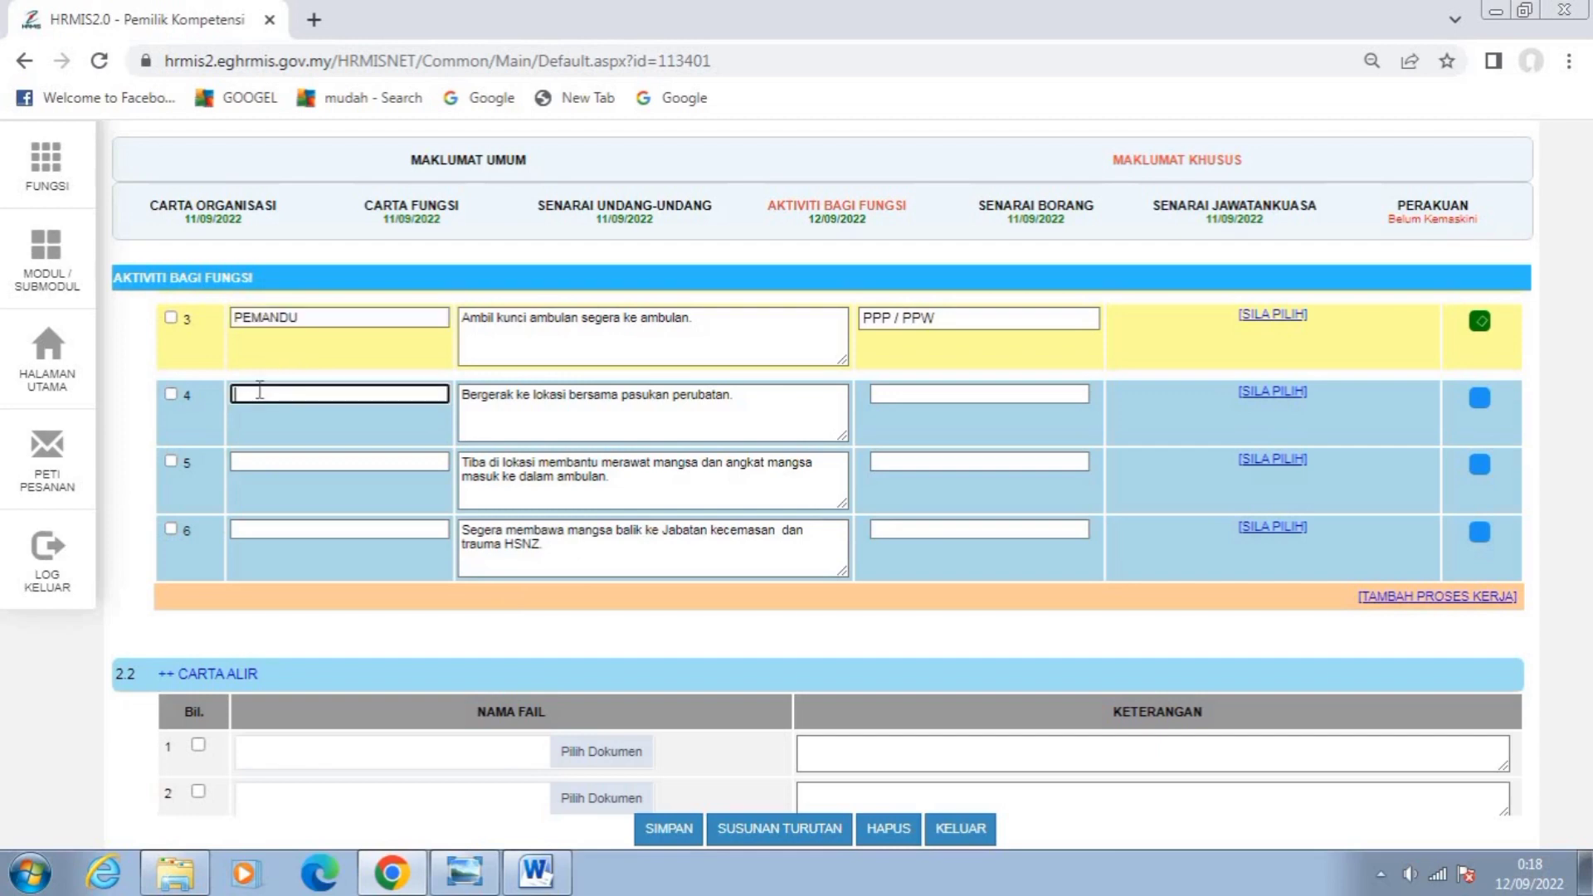
key(ctrl+v)
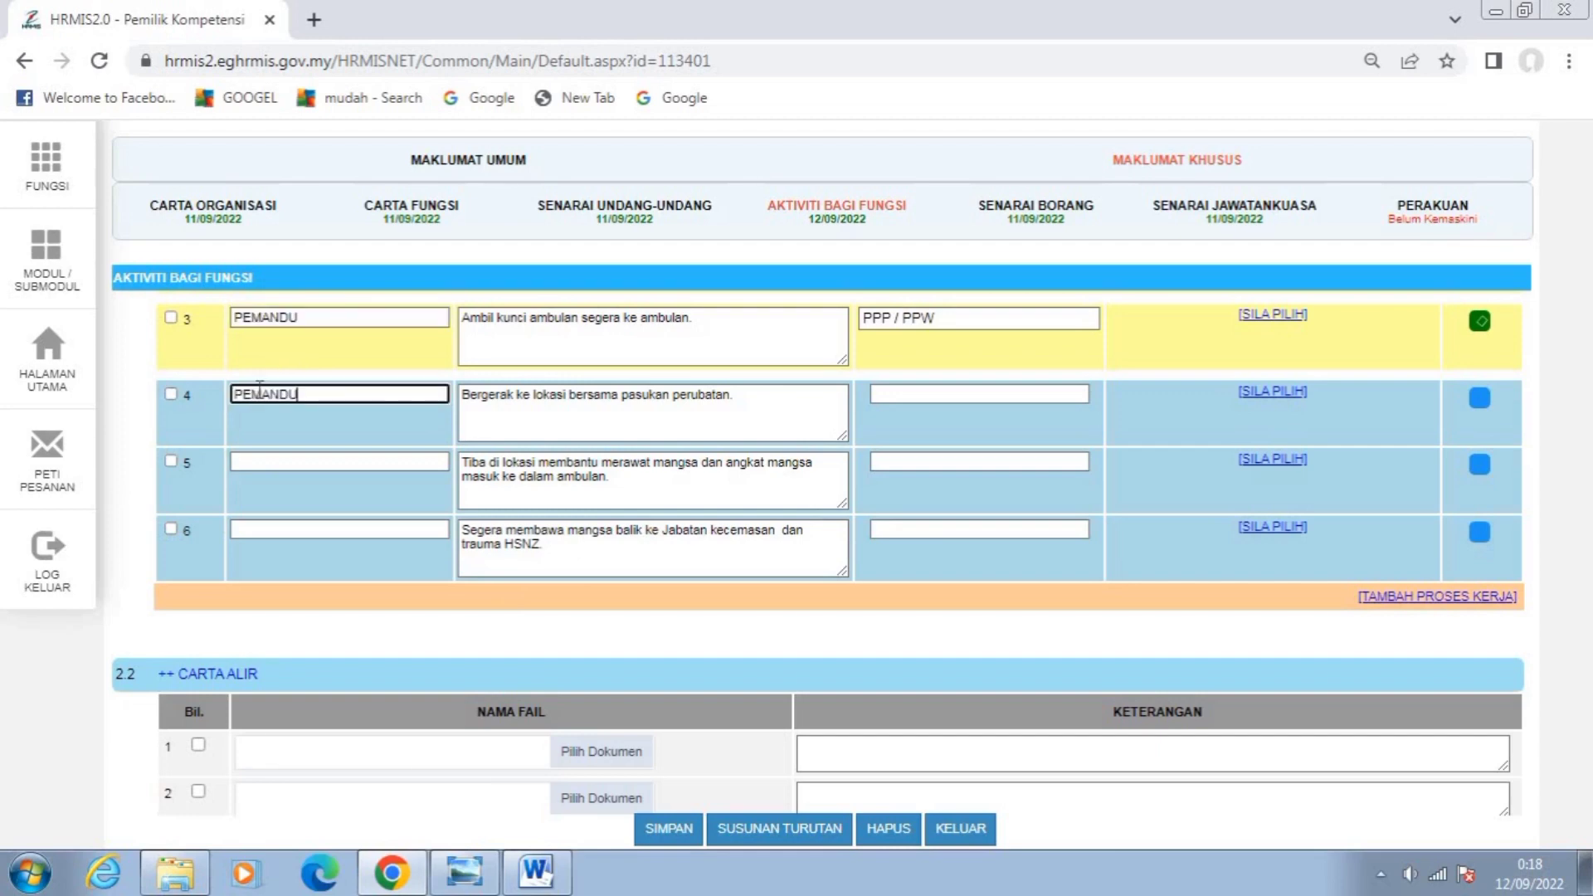
click(253, 459)
key(ctrl+v)
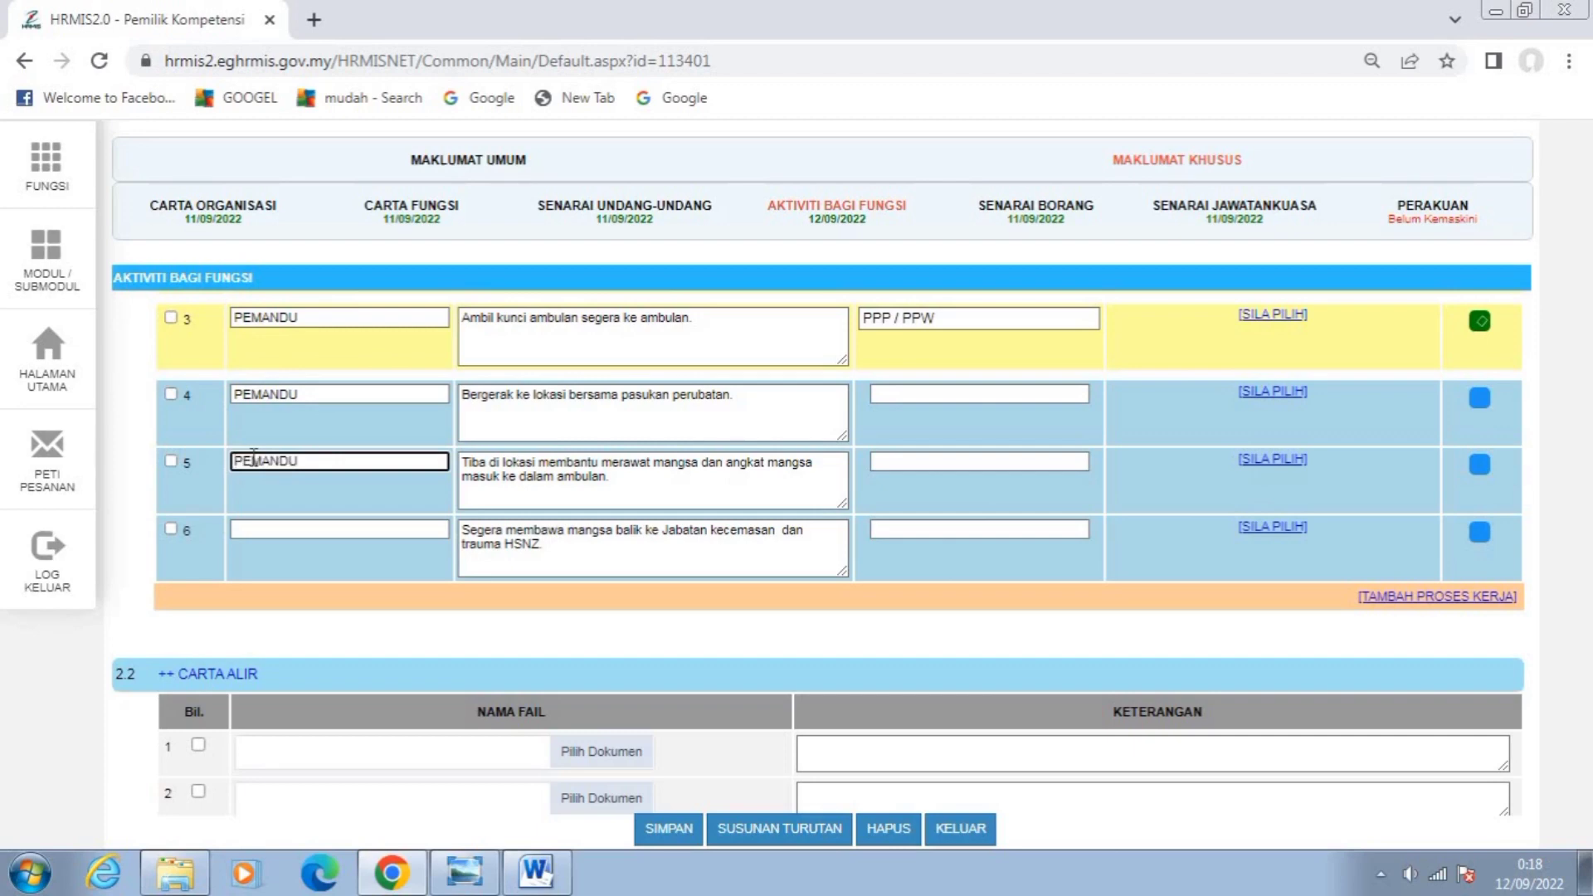
click(262, 525)
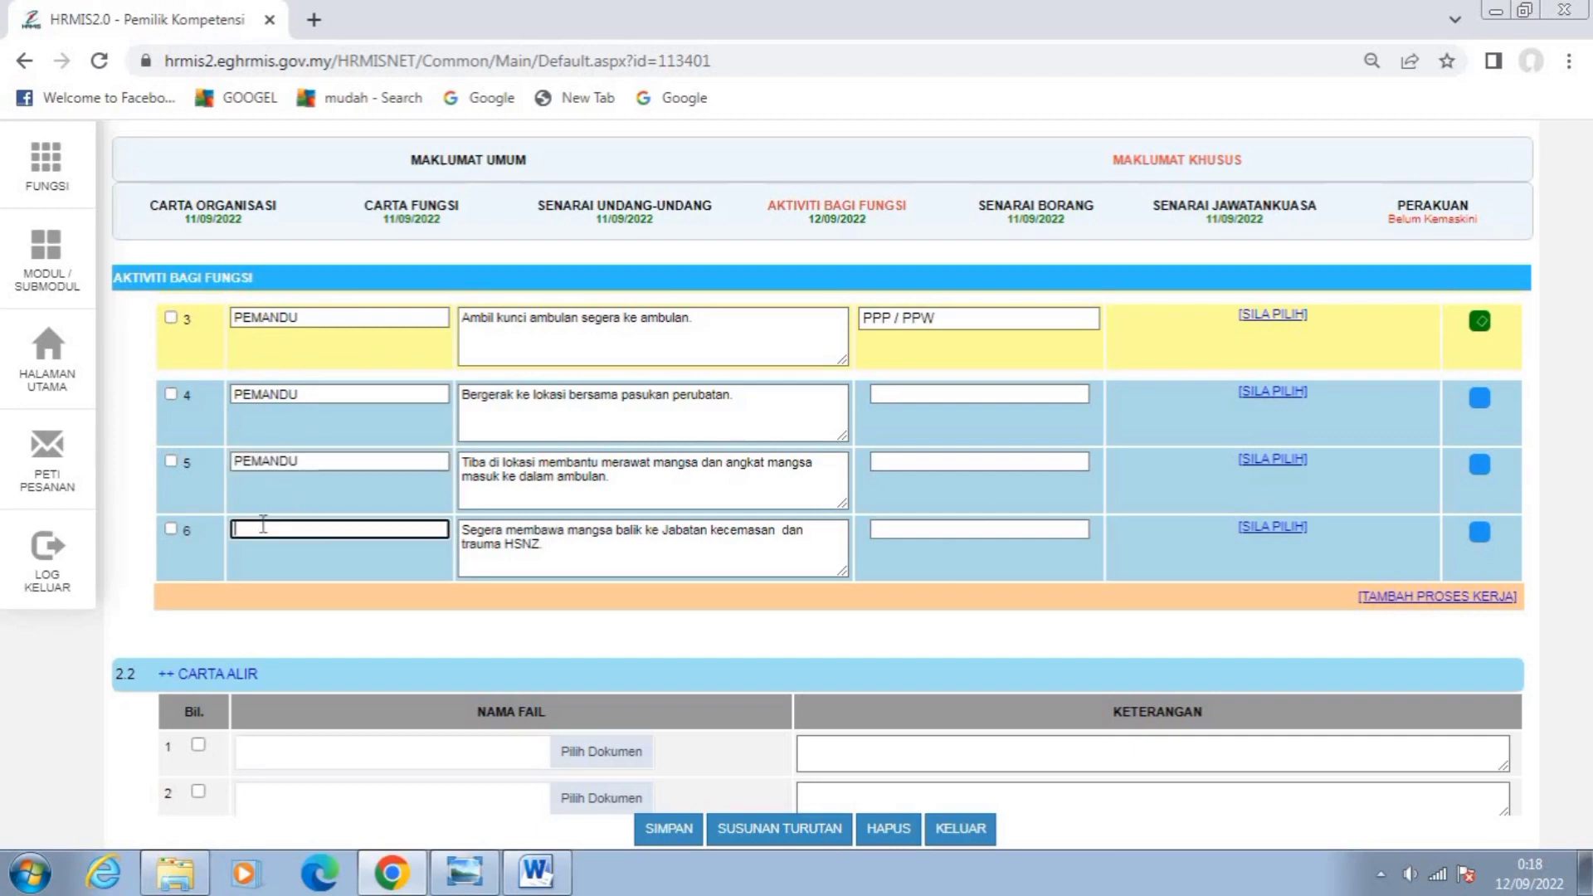
key(ctrl+v)
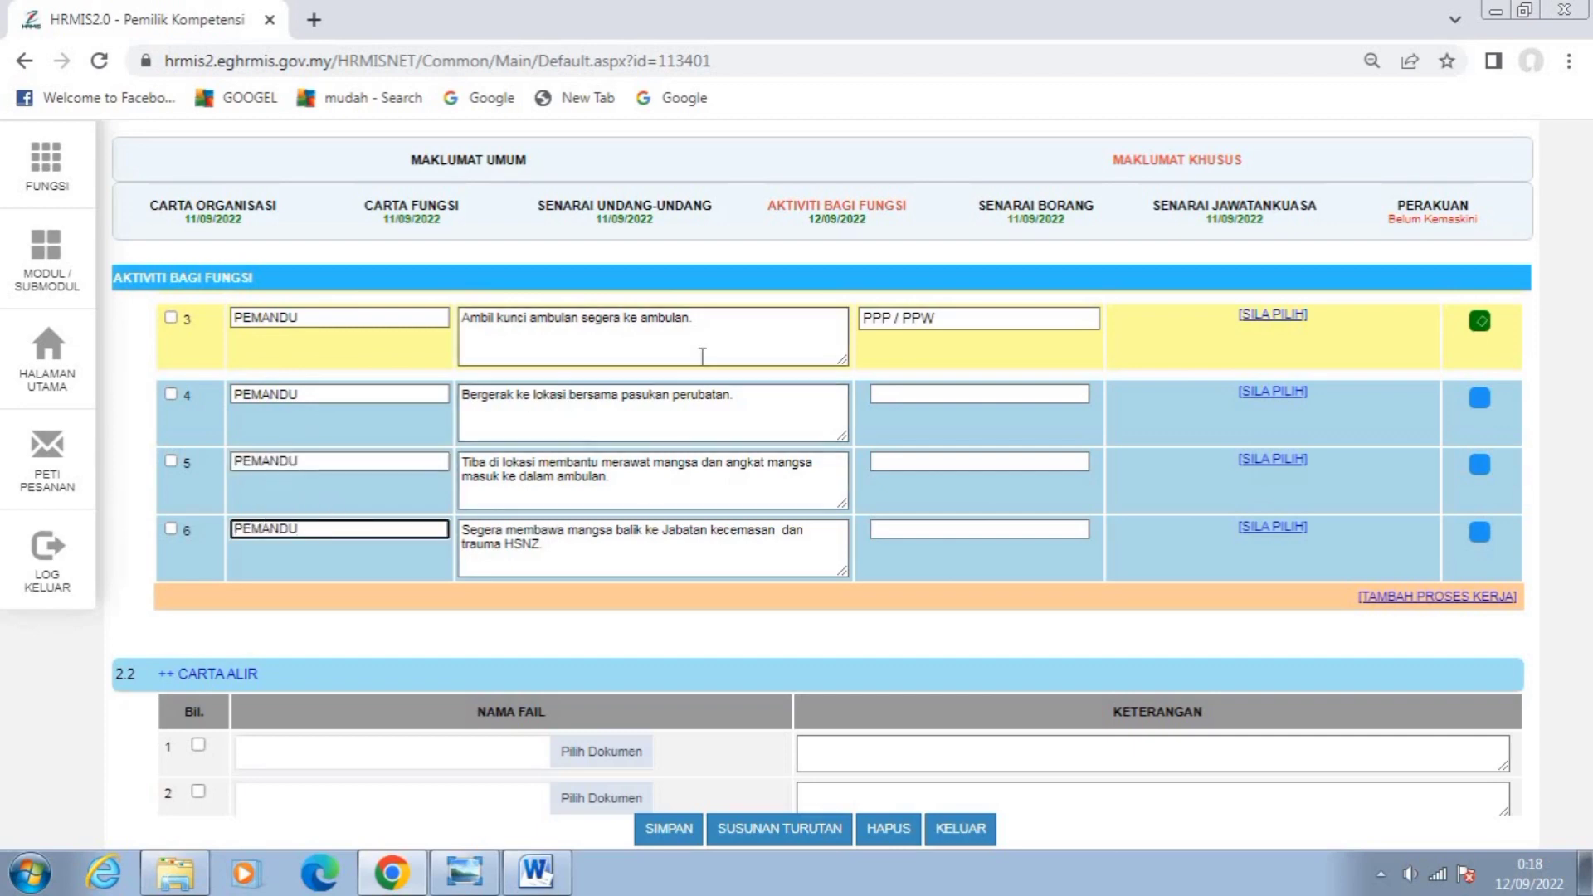
Copy PPP / PPW from row 3 into the PEGAWAI LAIN YANG ADA HUBUNGAN/DIRUJUK fields of rows 4, 5 and 6.
drag(946, 318, 851, 315)
key(ctrl+c)
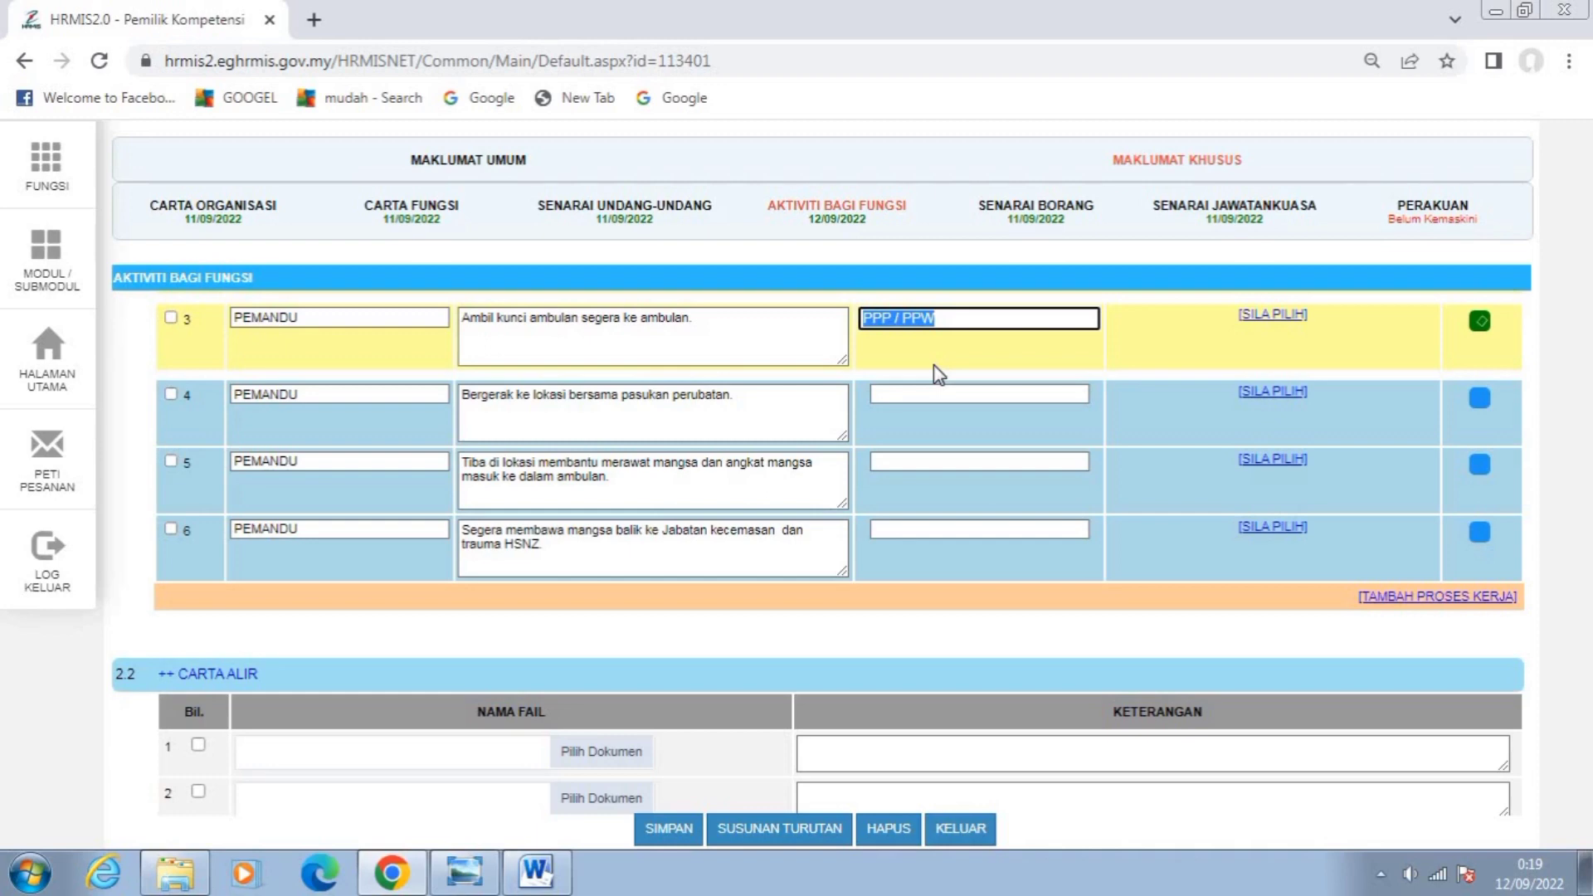
click(919, 394)
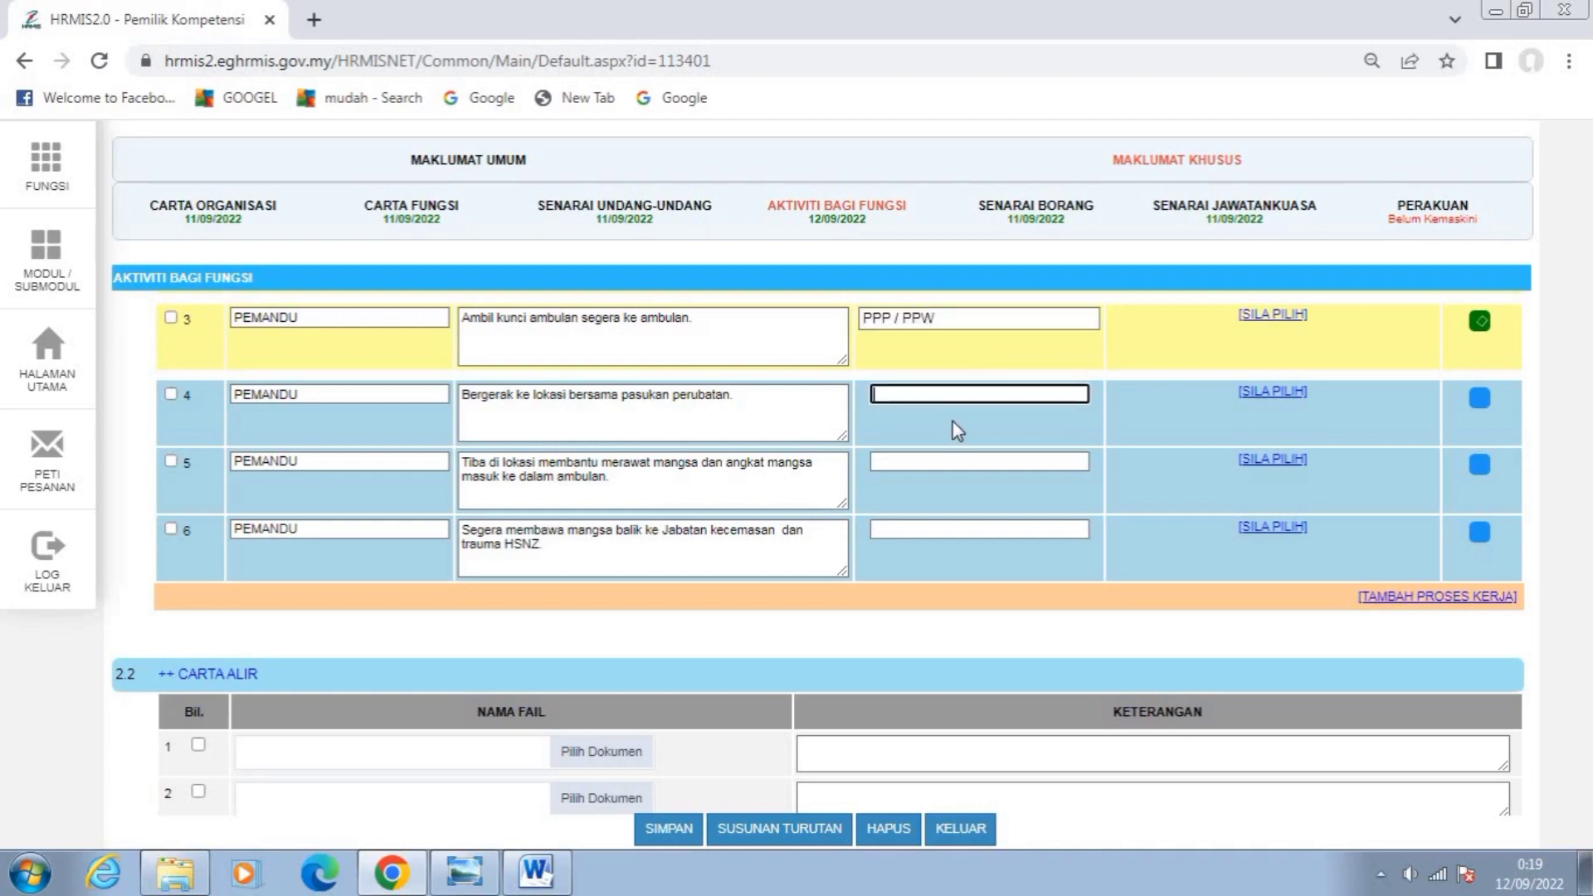
key(ctrl+v)
click(910, 465)
key(ctrl+v)
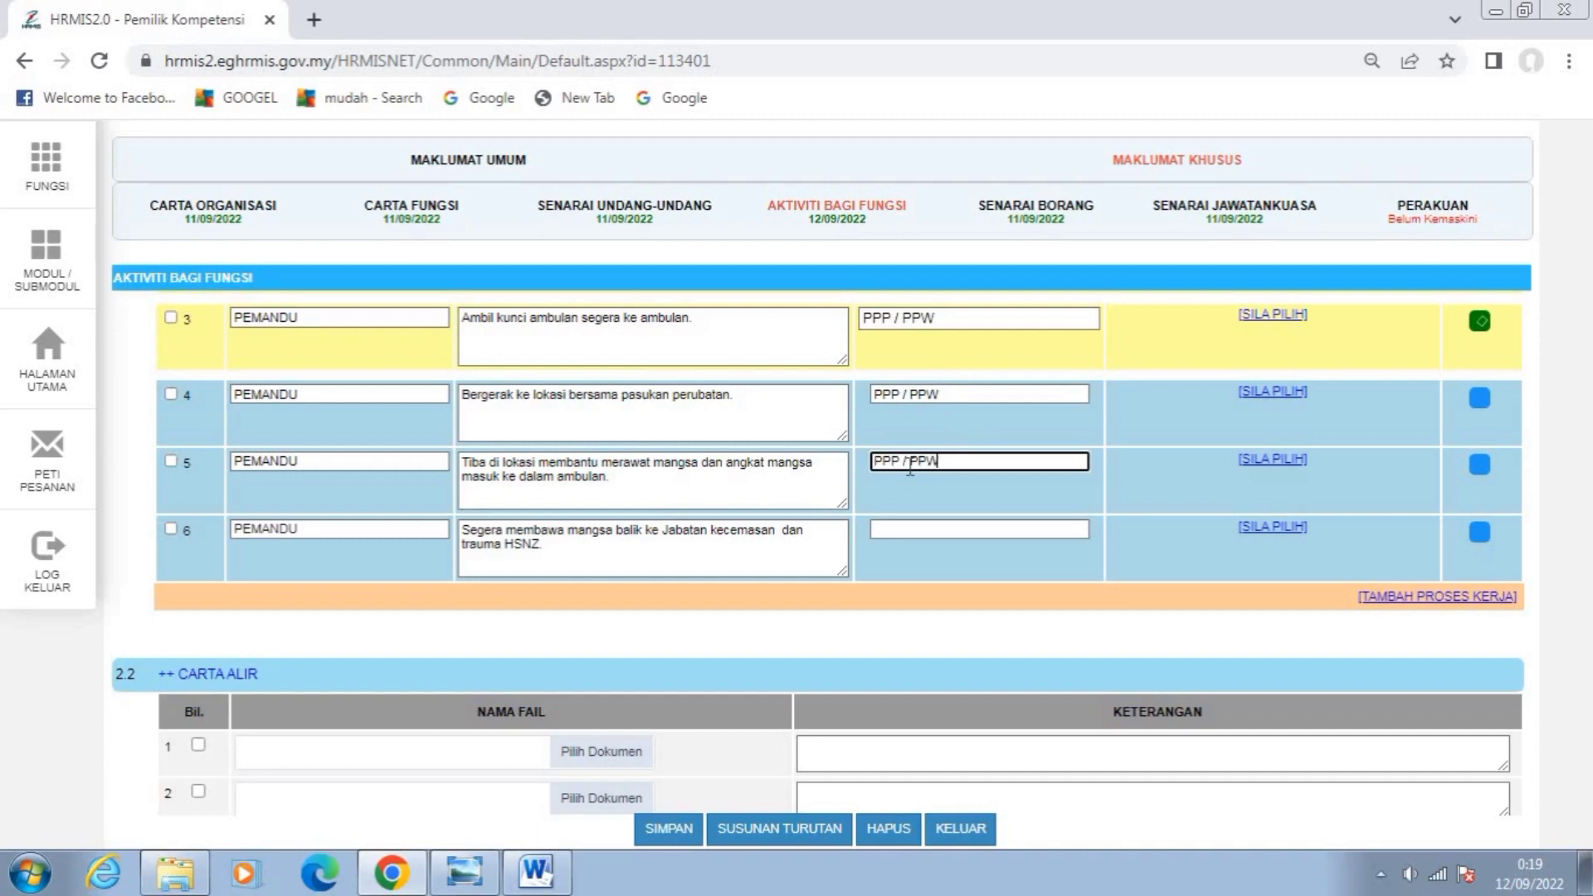
click(902, 530)
key(ctrl+v)
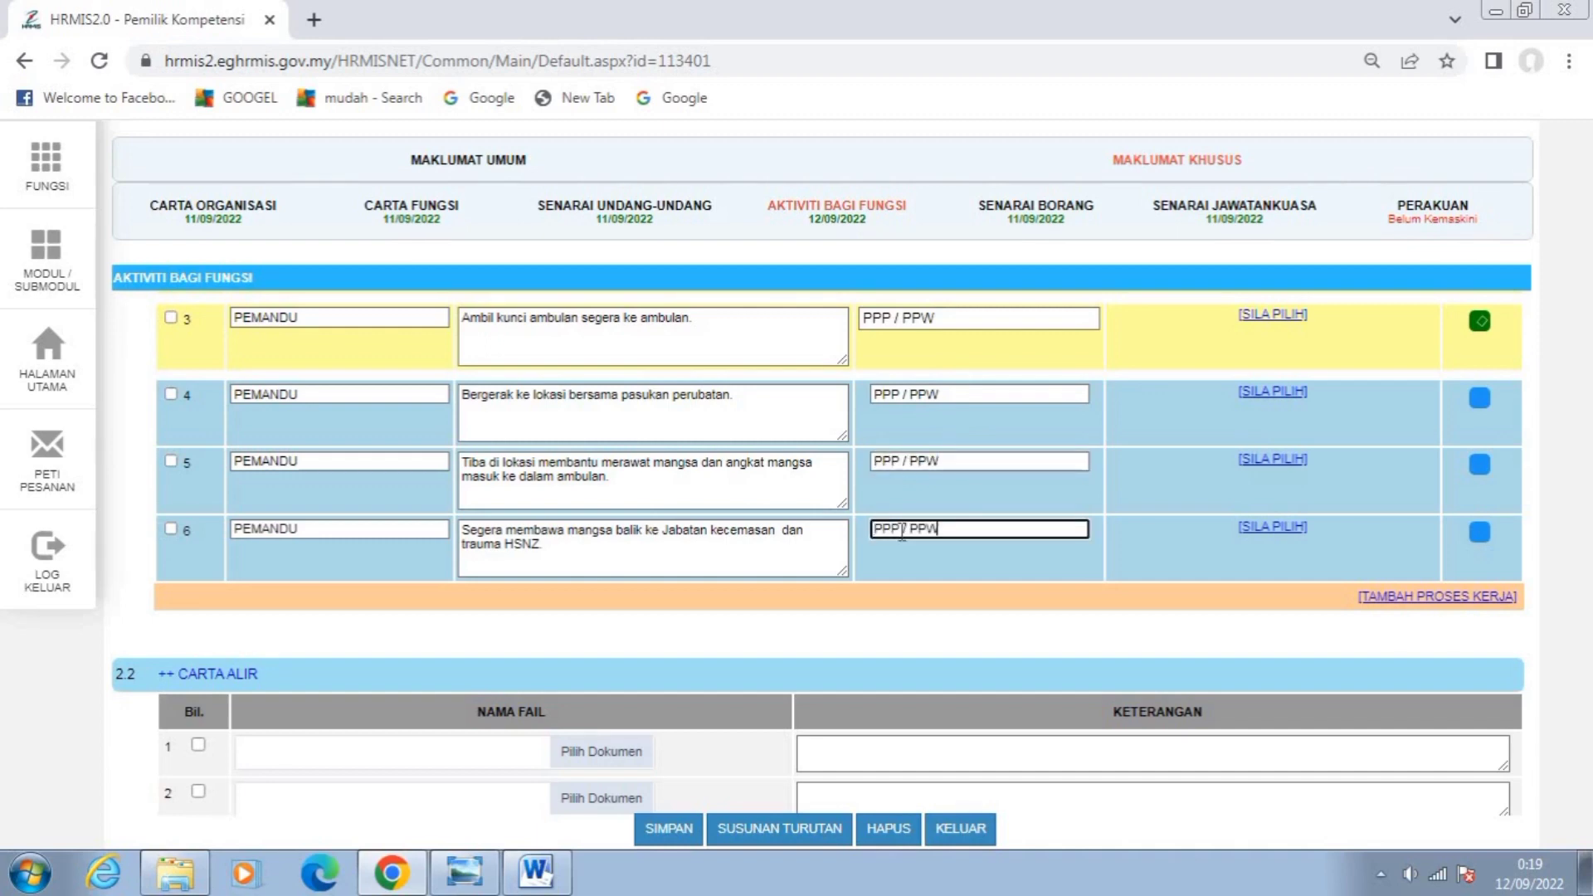
Mark work process rows 4, 5 and 6 as related under TANDA JIKA BERKAITAN and save the activity.
click(1479, 398)
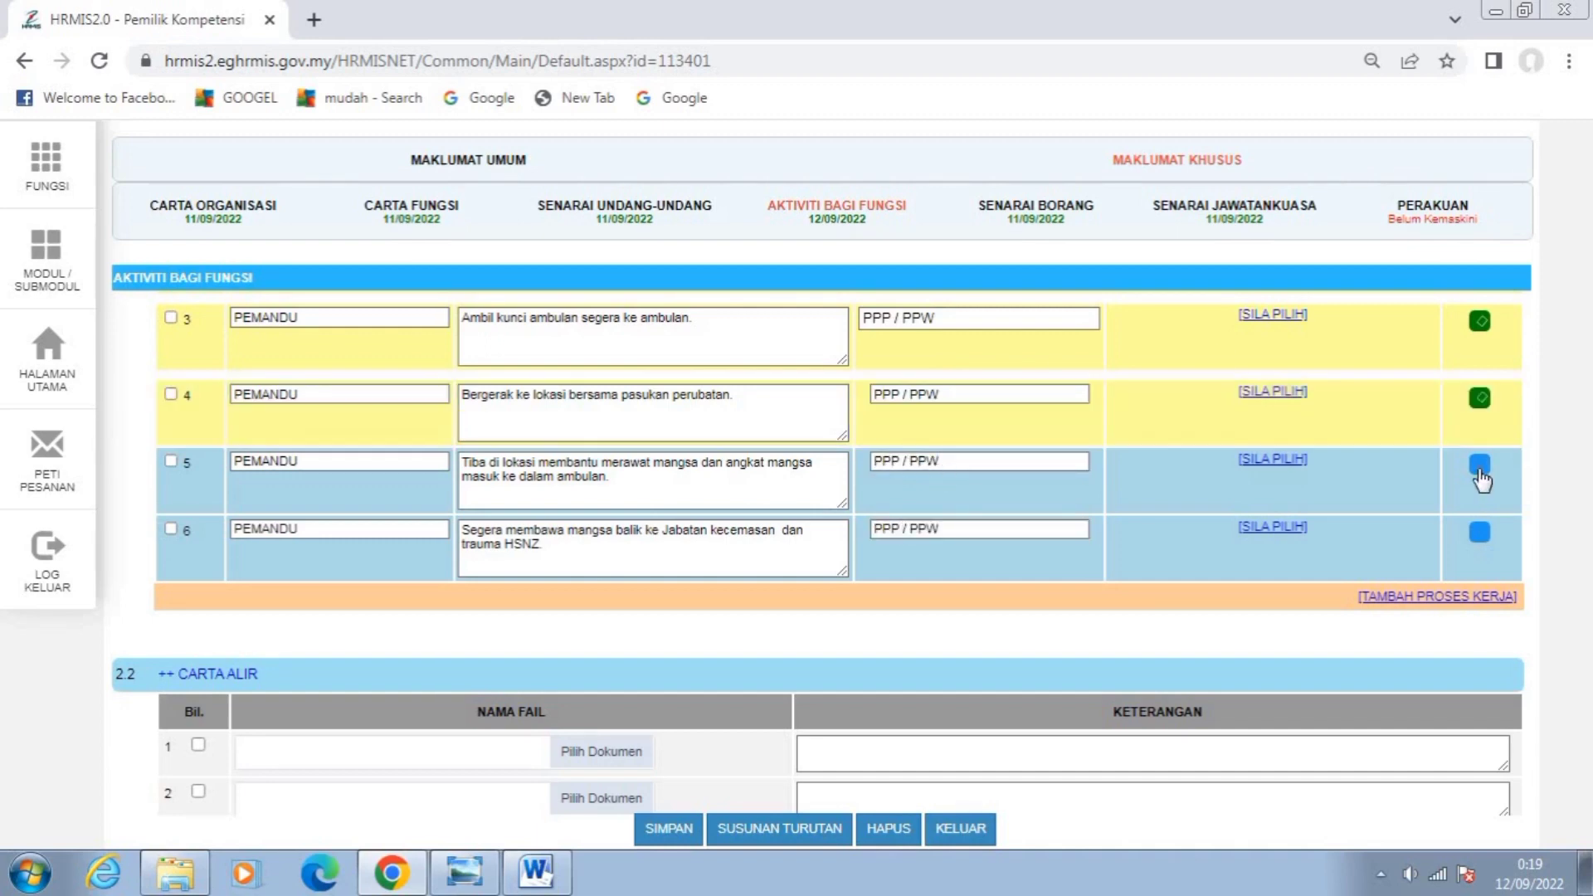
click(1479, 473)
click(1480, 531)
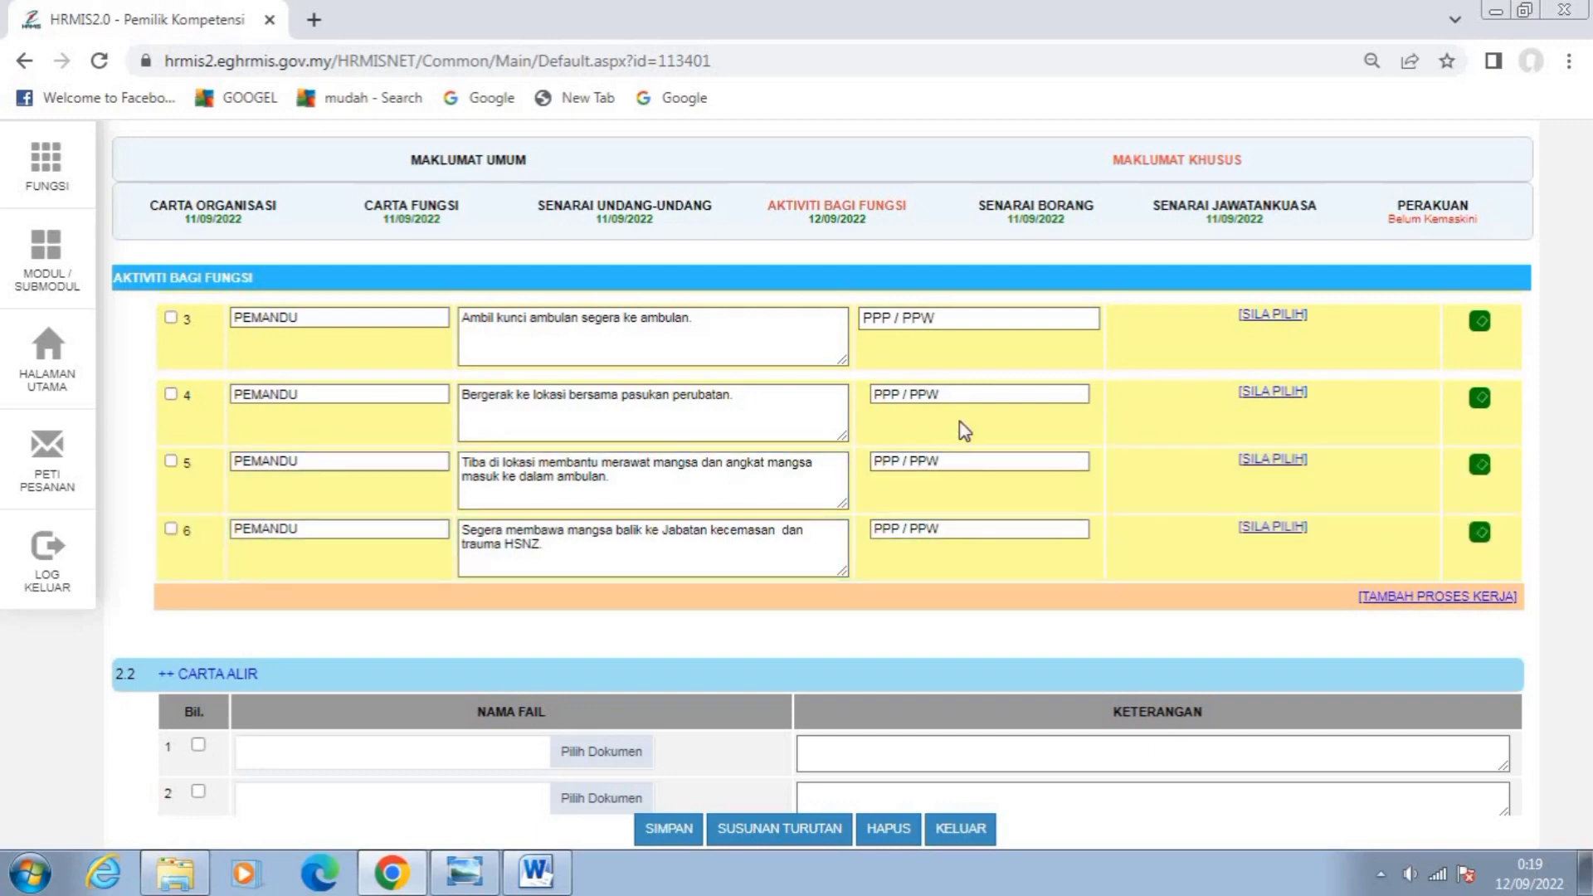
click(672, 828)
click(985, 196)
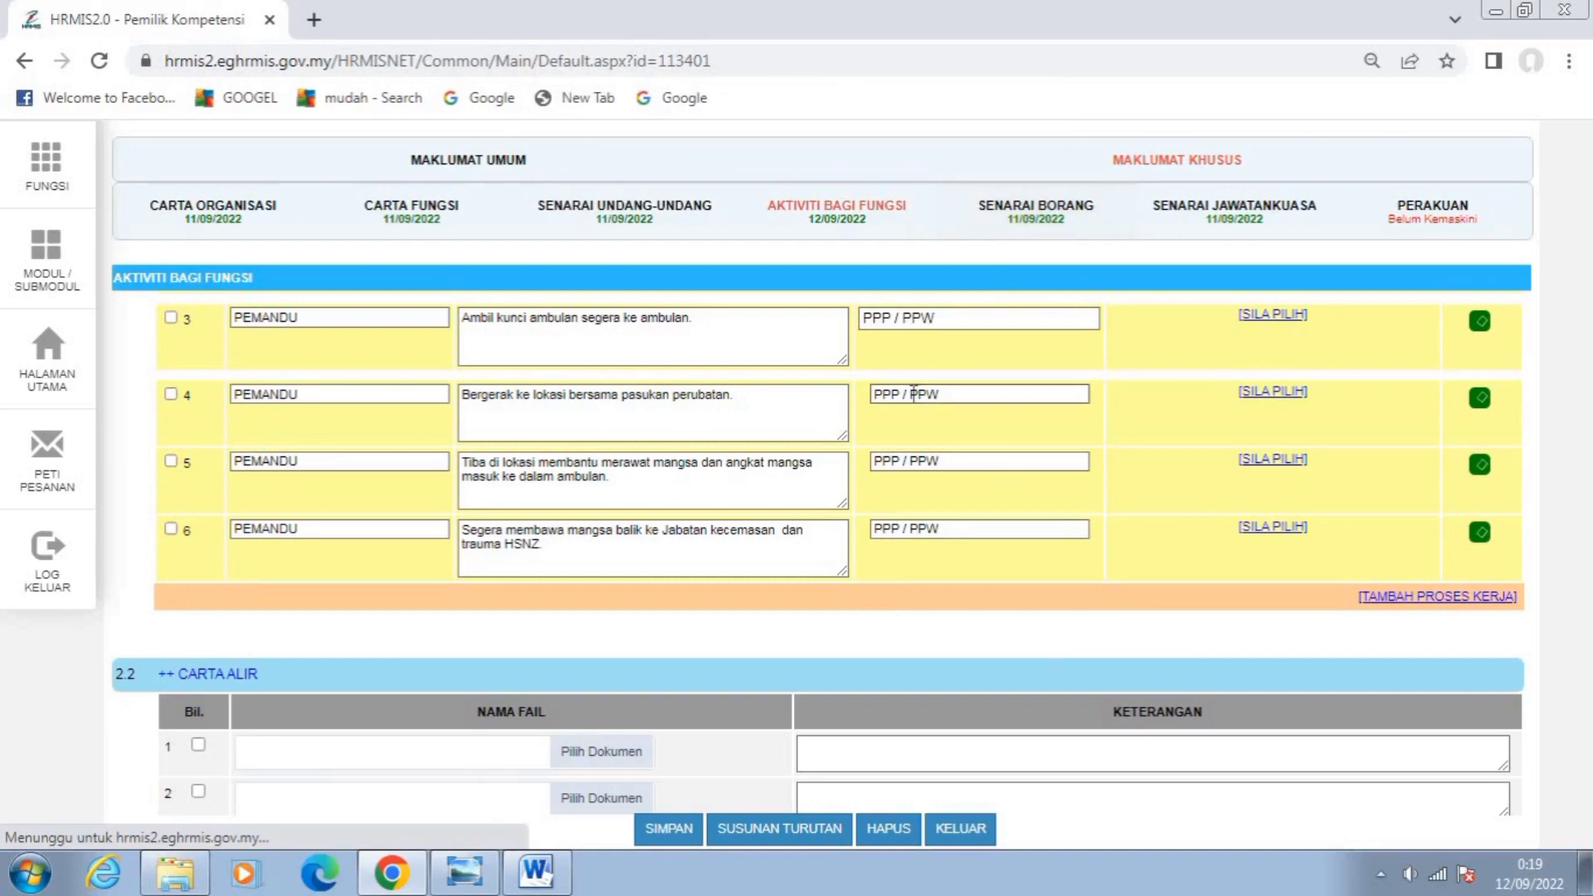
Add blank work process rows 7 to 9 and place the cursor in row 7's PROSES KERJA.
scroll(1078, 540, down, 5)
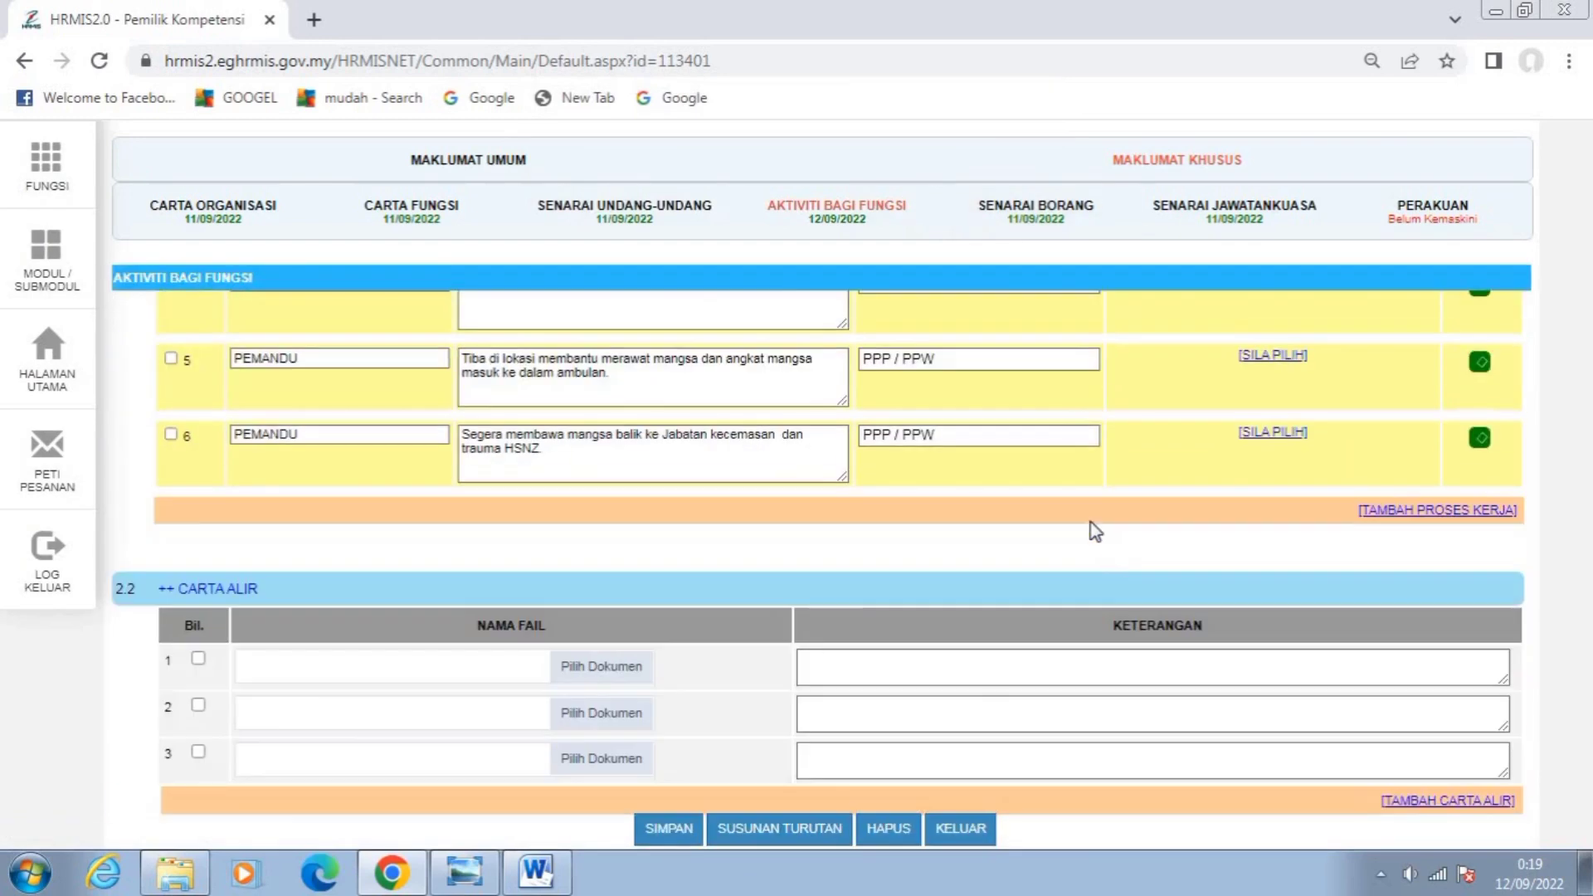
click(1433, 516)
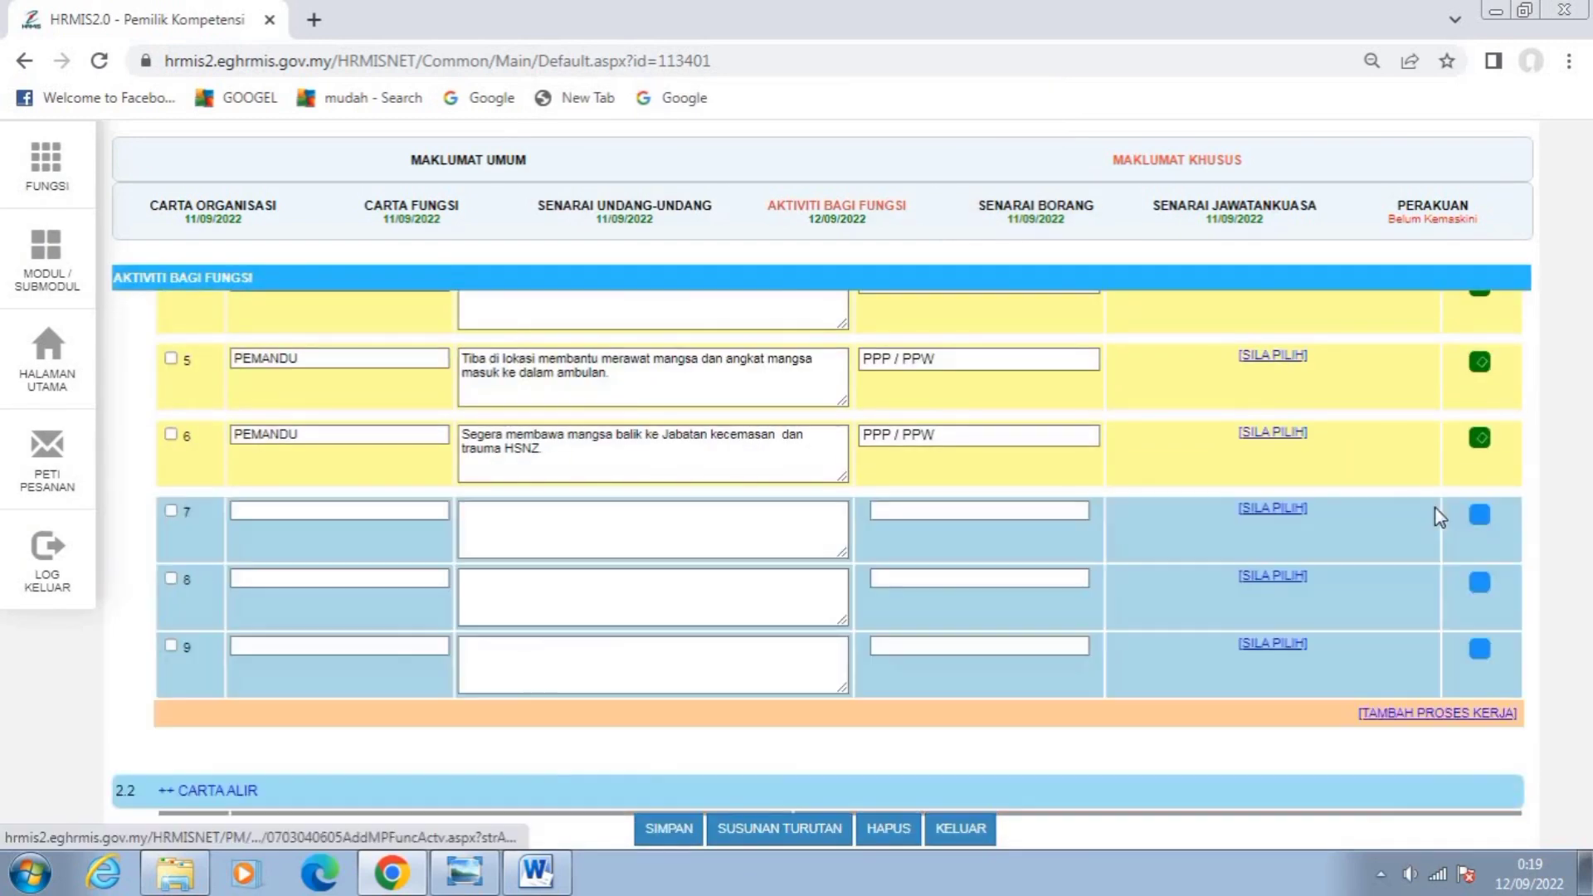
click(629, 544)
click(518, 525)
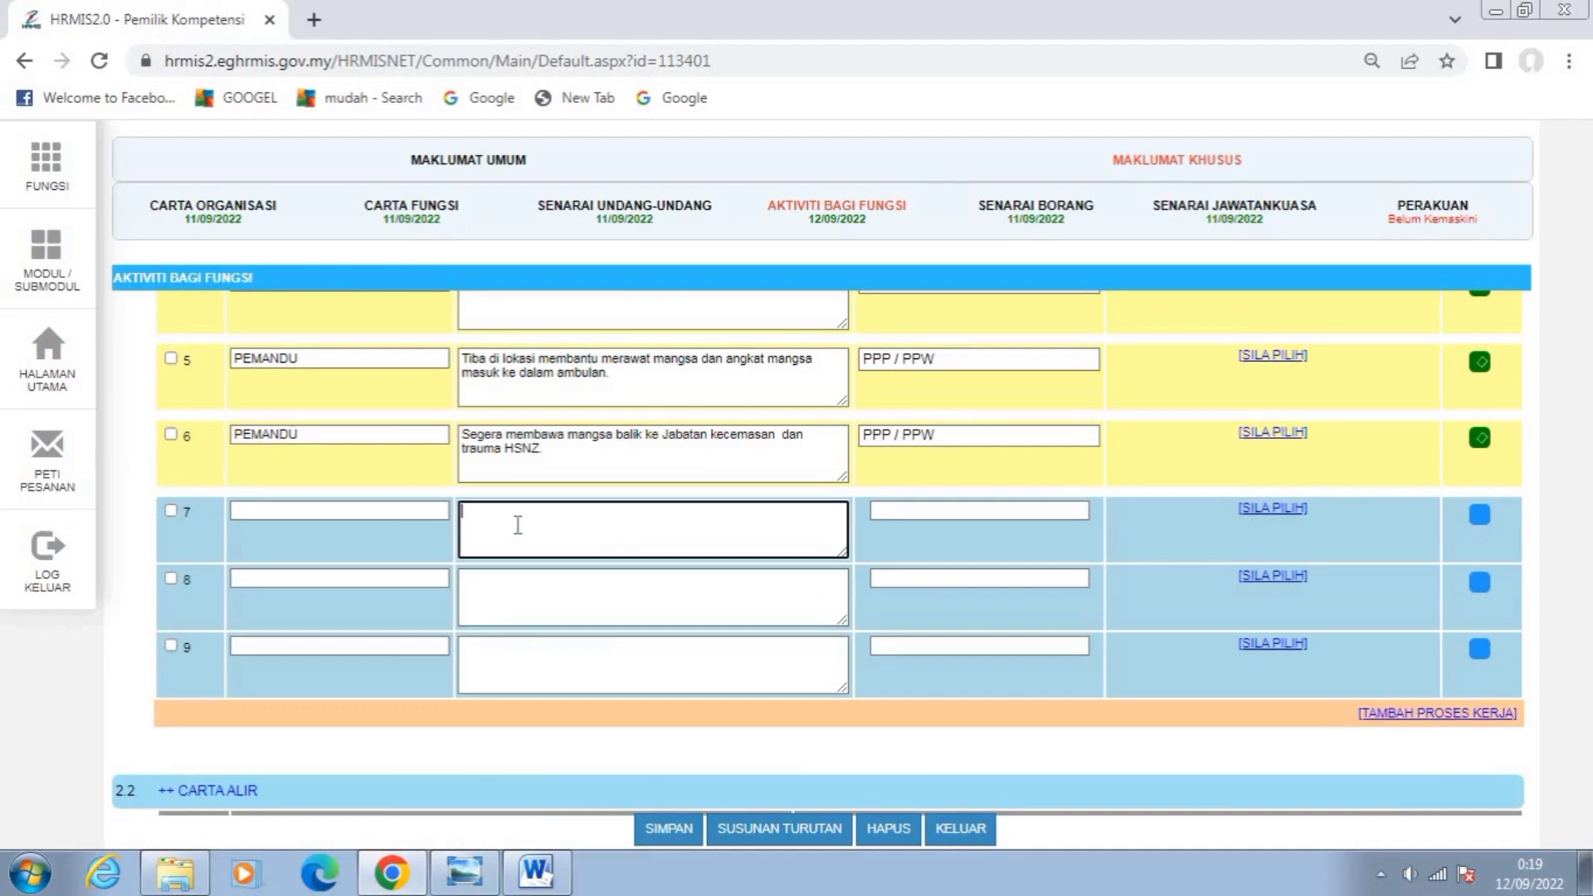
Copy flowchart process 7, "Tiba di Jabatan kecemasan turunkan mangsa dari ambulan dan simpan ambulan ditempat yang telah disediakan.", from Word into row 7's PROSES KERJA.
click(537, 871)
scroll(946, 632, down, 3)
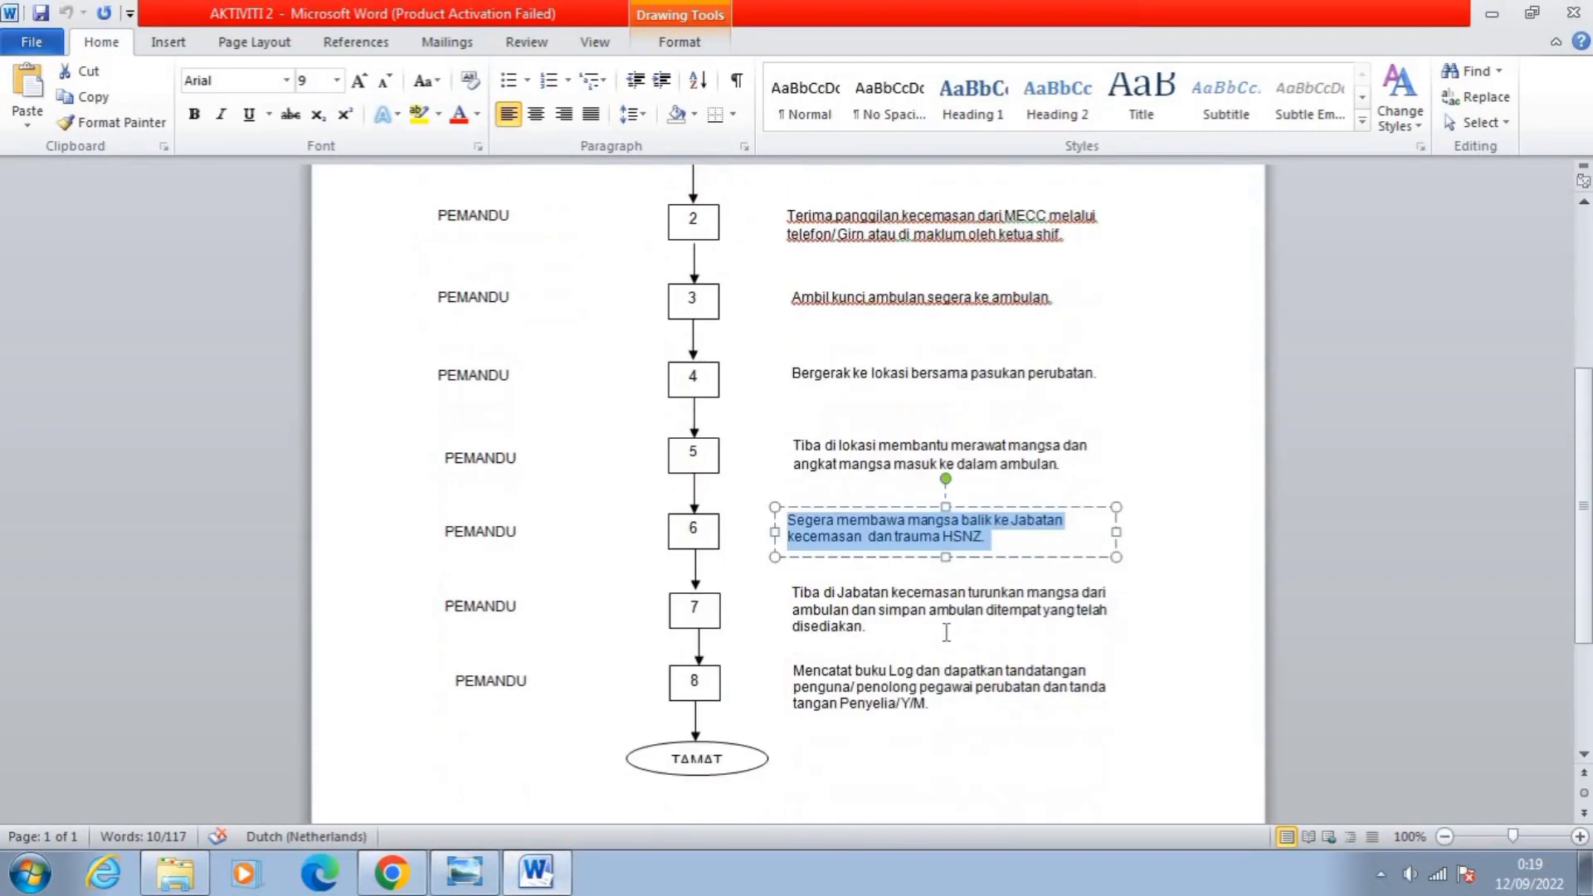
click(857, 622)
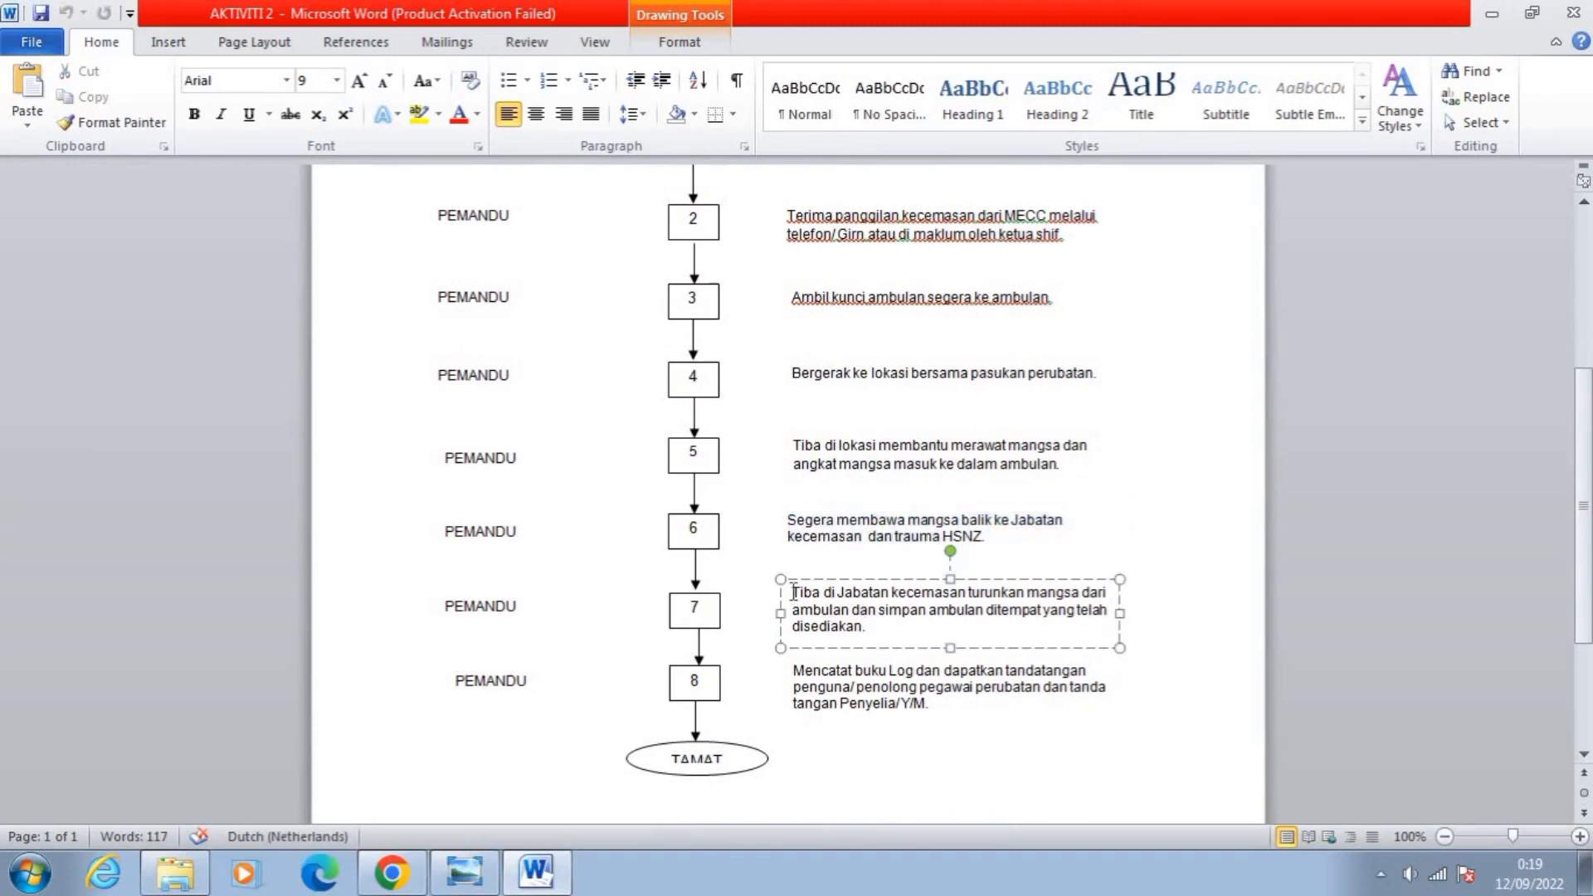
drag(793, 592, 1095, 620)
key(ctrl+c)
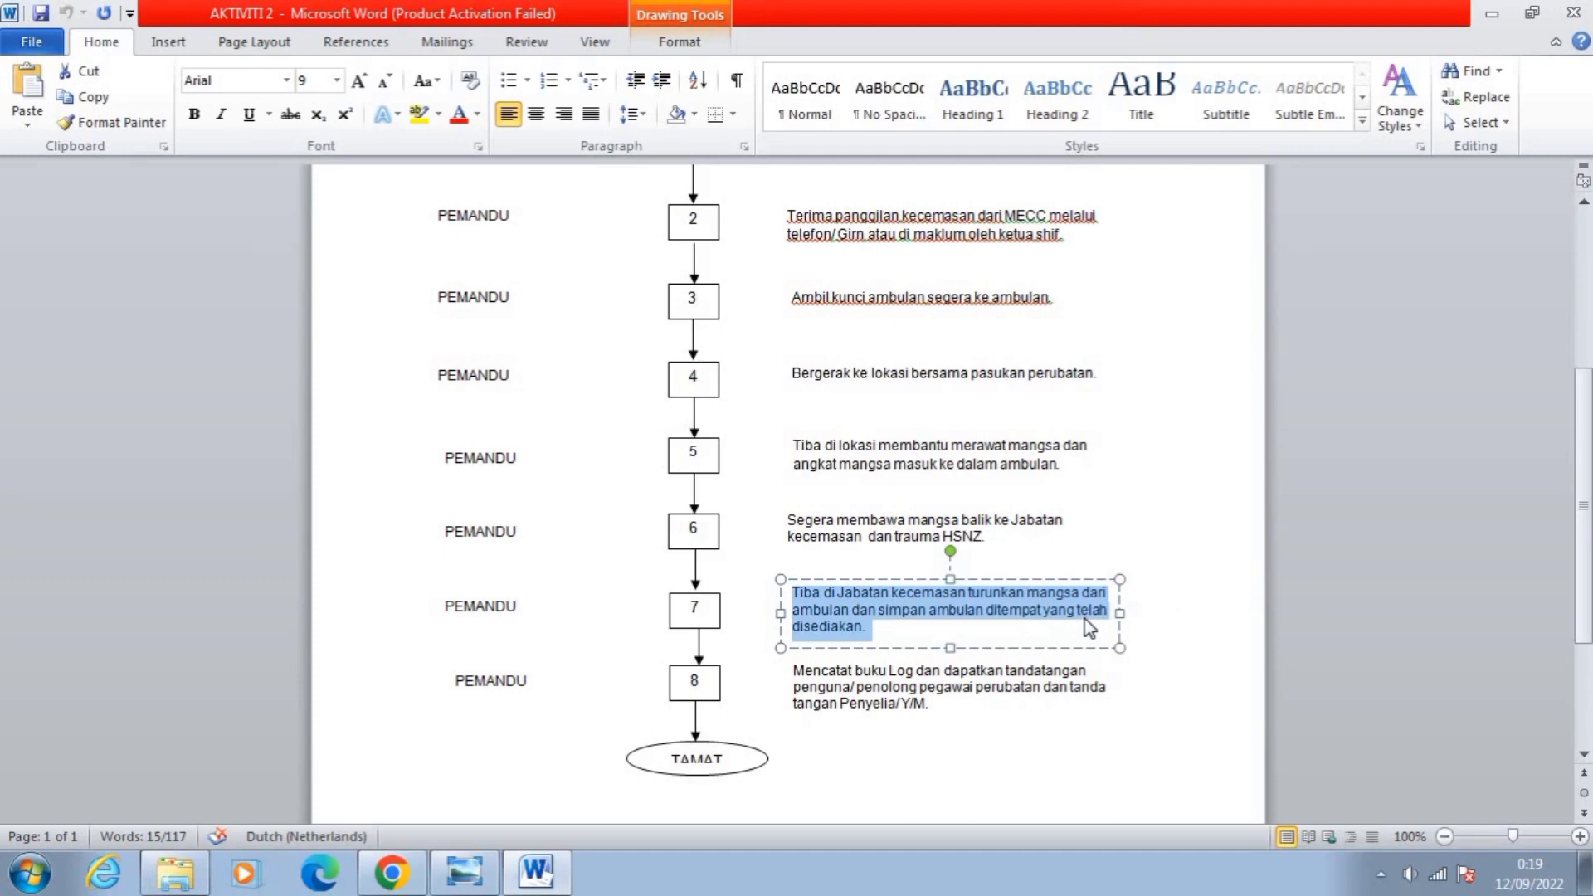
click(392, 871)
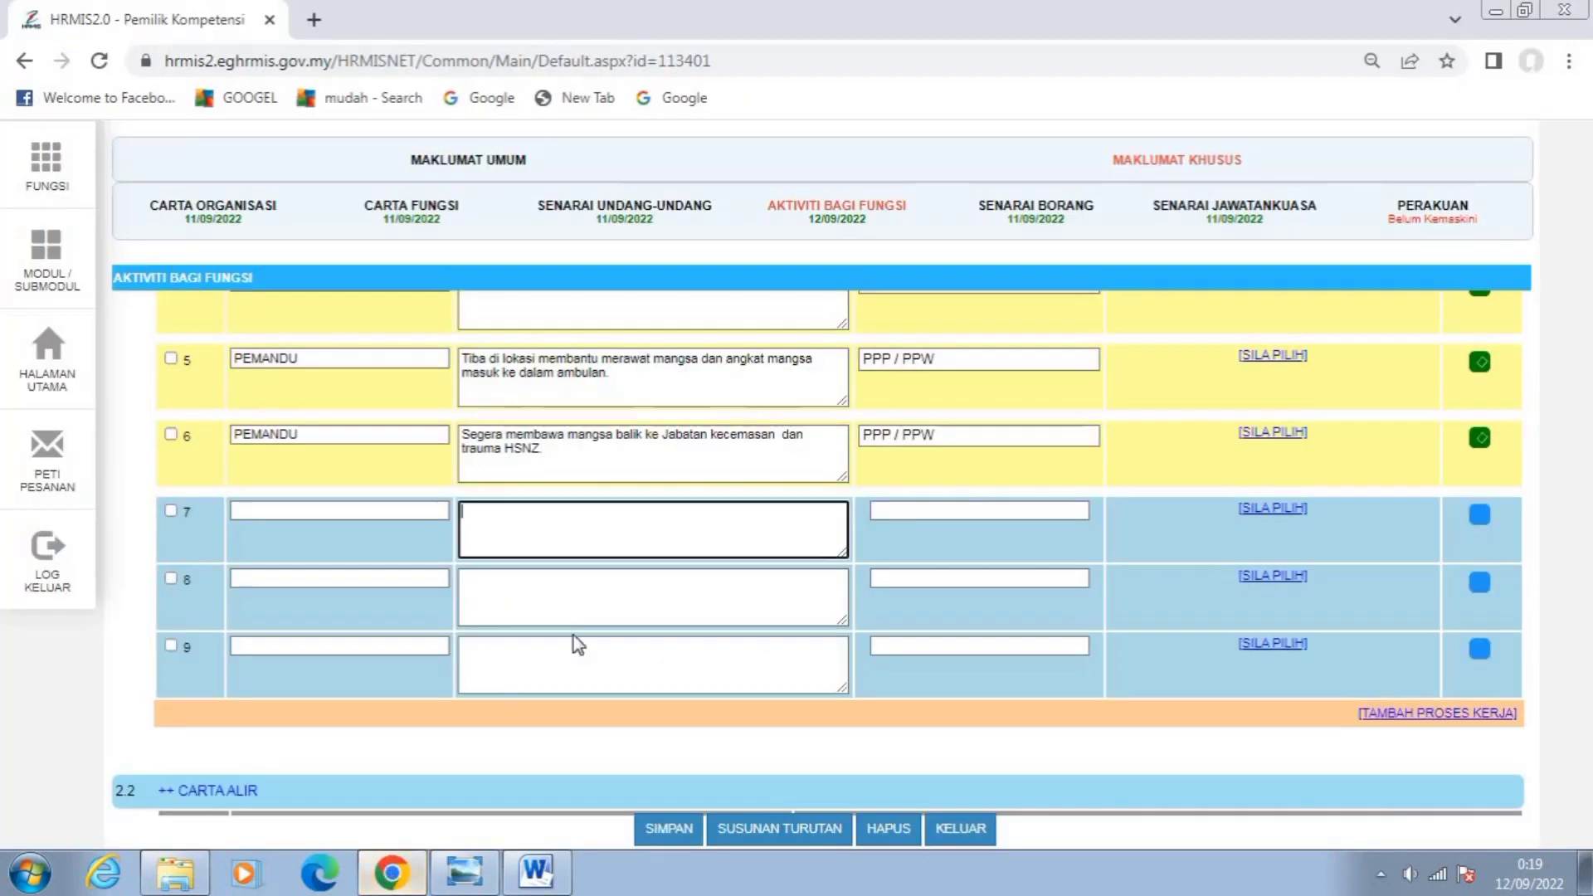
key(ctrl+v)
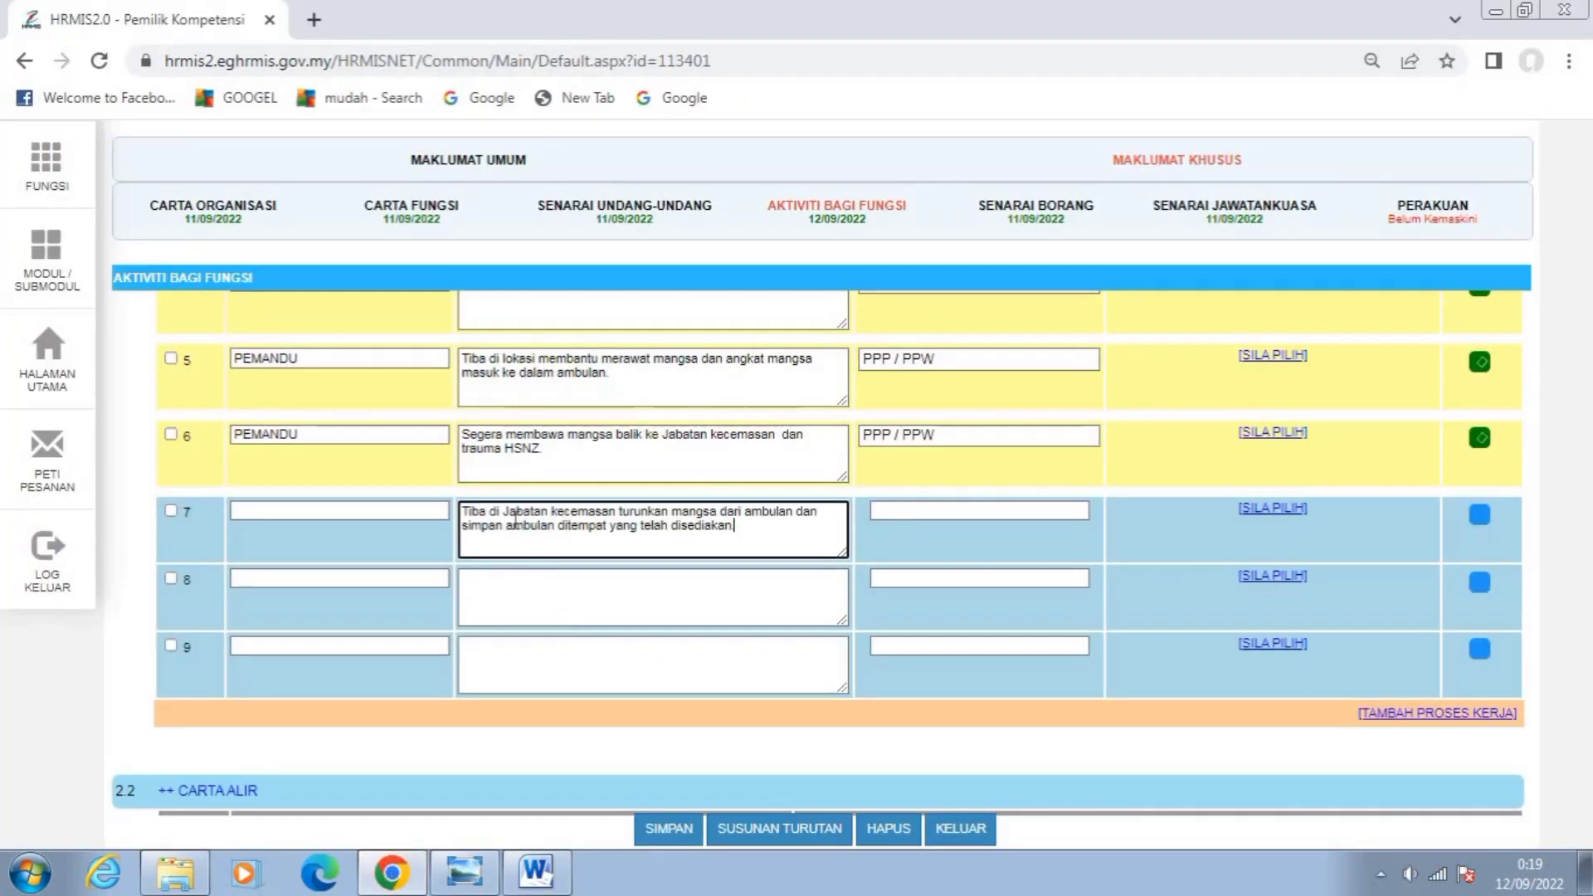
Copy flowchart process 8, "Mencatat buku Log dan dapatkan tandatangan penguna/ penolong pegawai perubatan dan tanda tangan Penyelia/ Y/M.", from Word into row 8's PROSES KERJA.
click(498, 593)
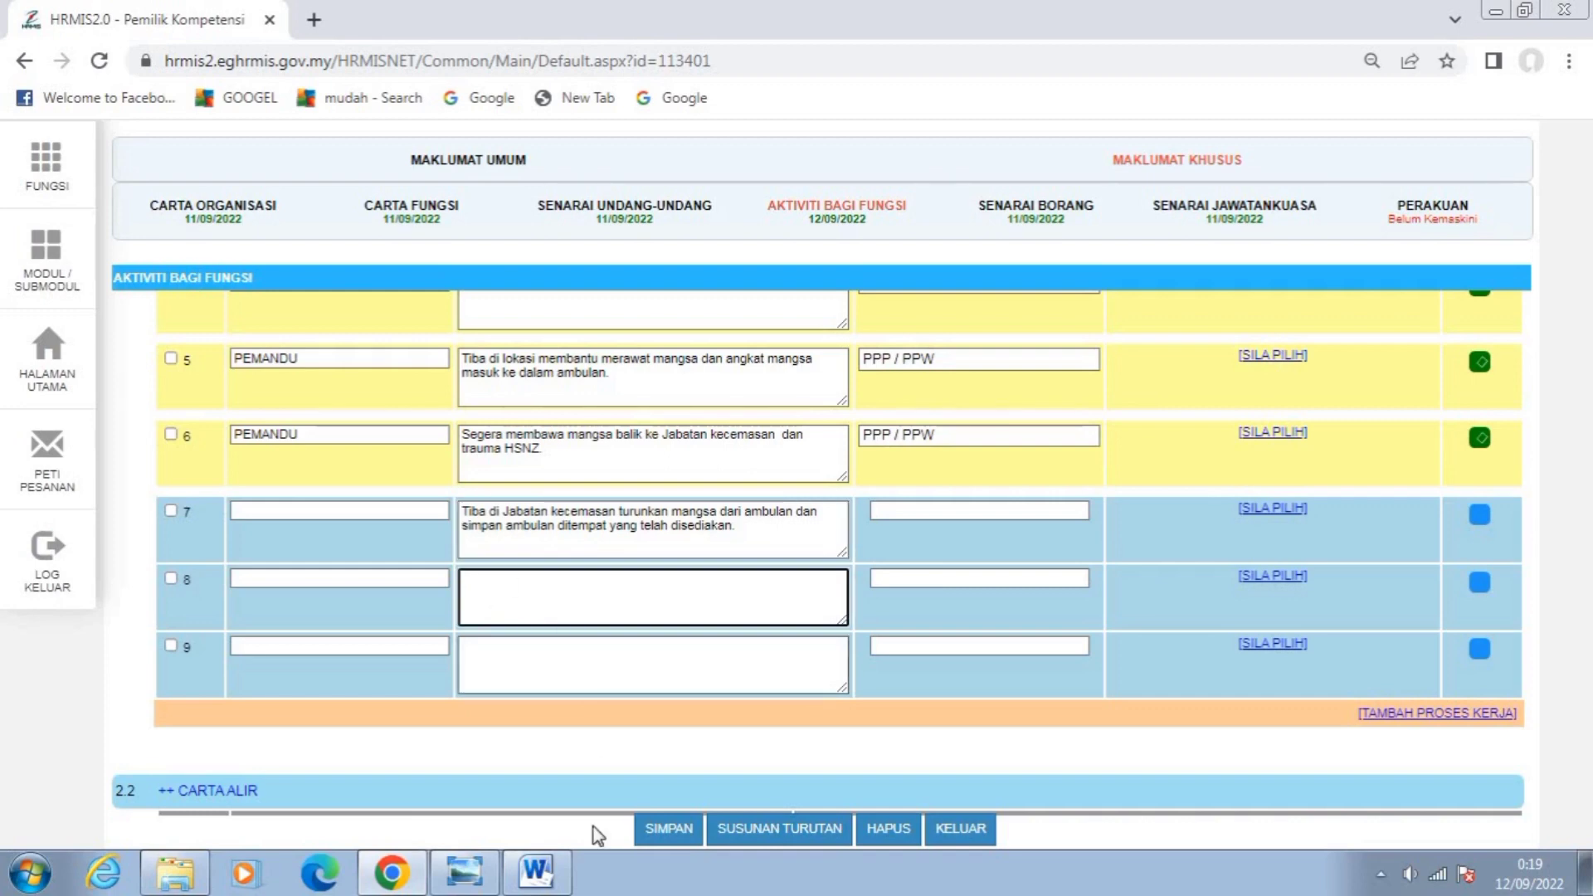
click(536, 872)
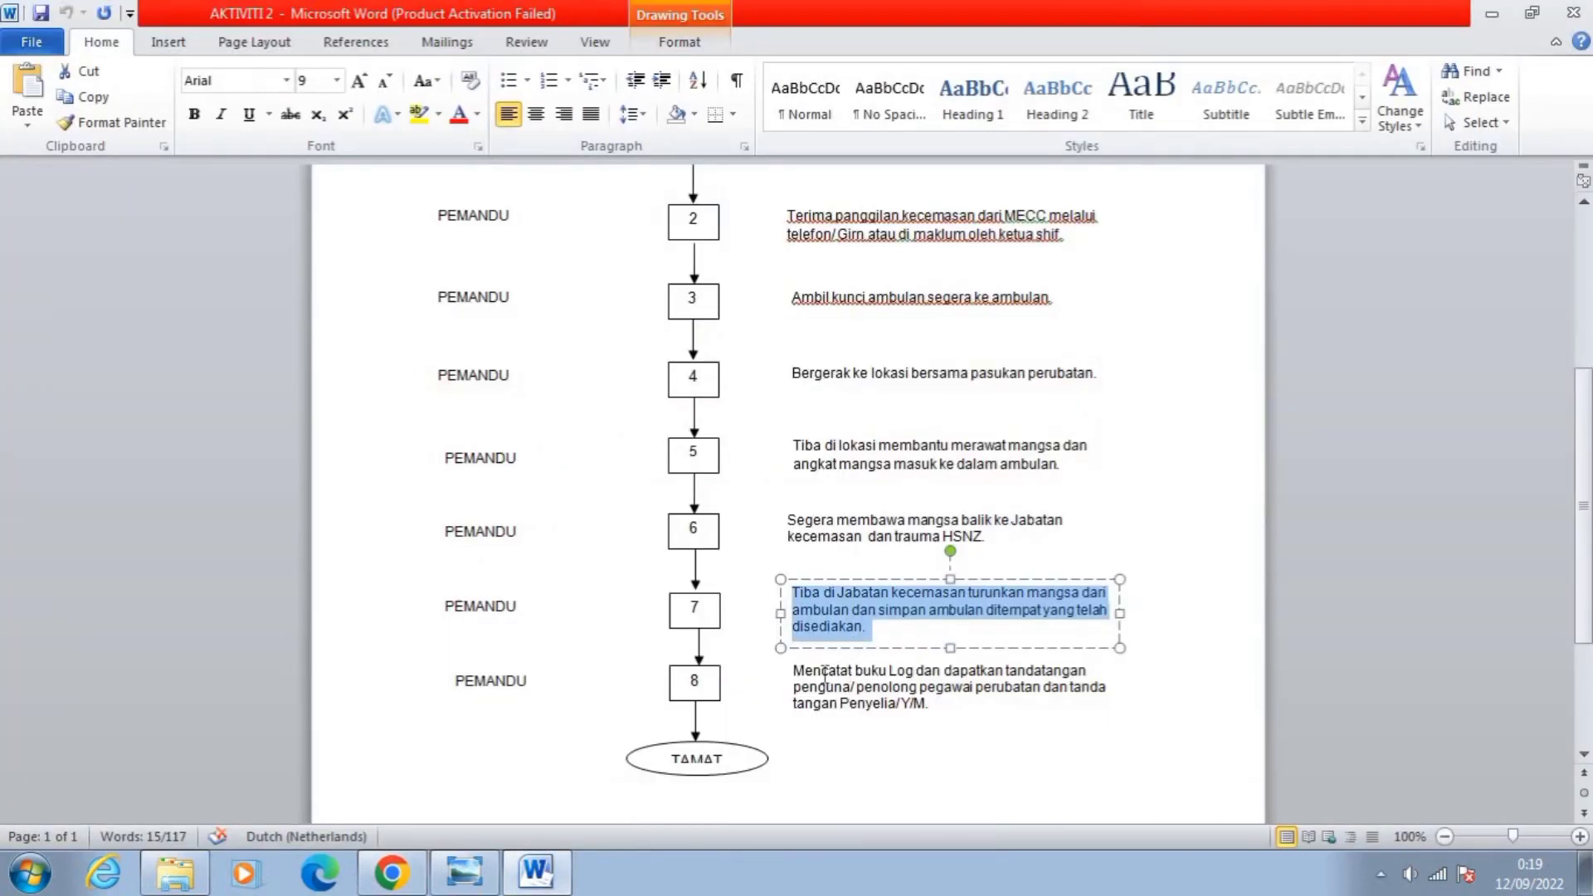
click(825, 673)
drag(793, 672, 1067, 757)
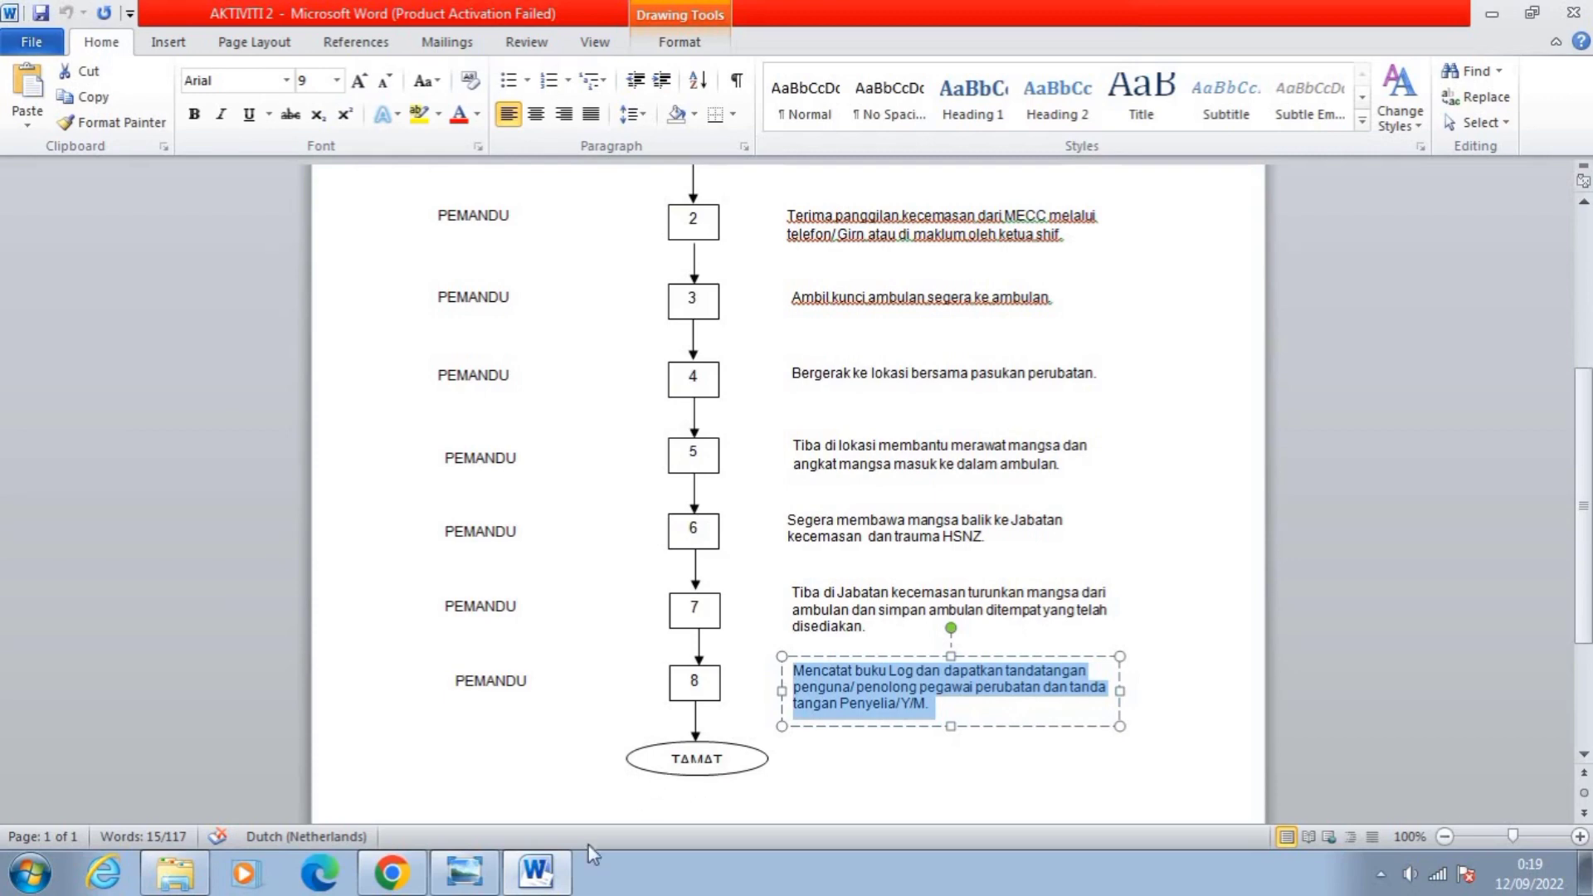
click(392, 873)
click(516, 585)
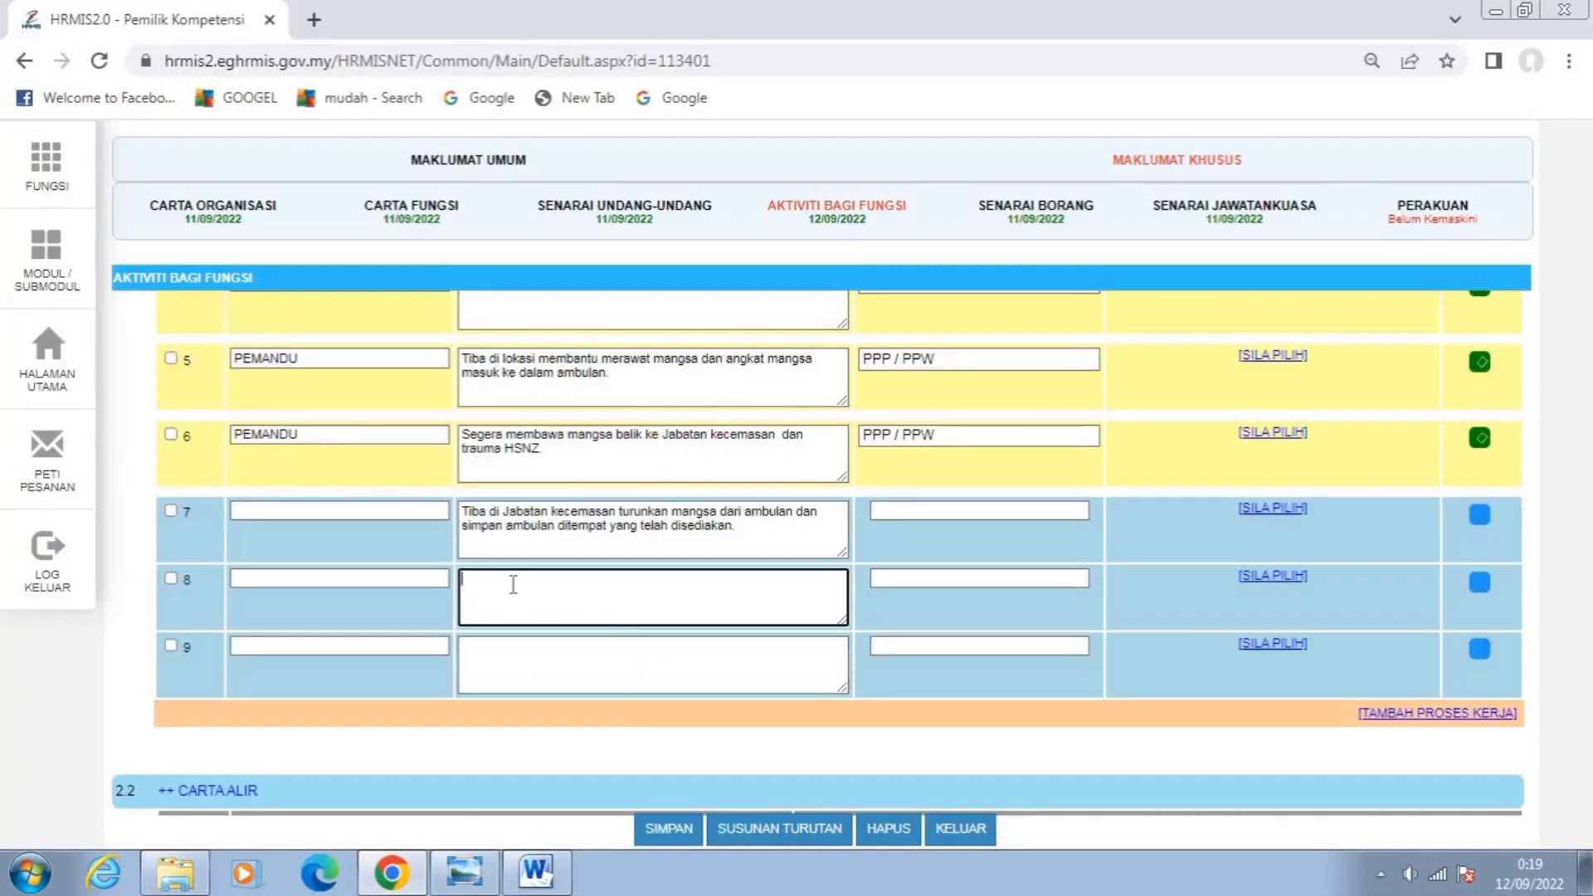
text(Mencatat buku Log dan dapatkan tandatangan penguna/ penolong pegawai perubatan dan tanda tangan Penyelia/ Y/M.)
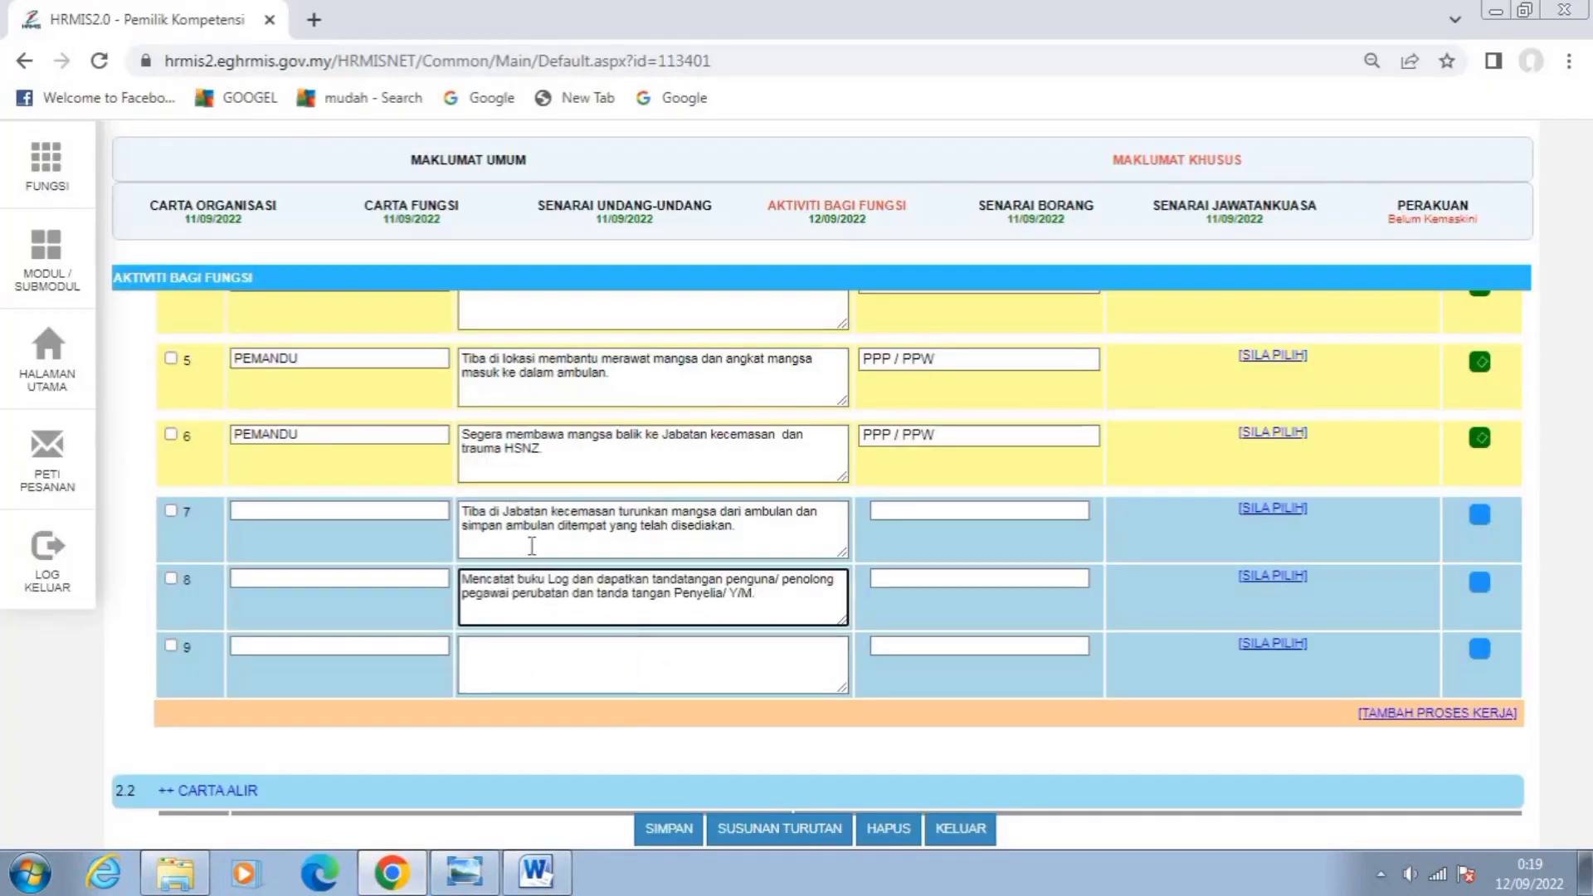
Copy PEMANDU from row 6 into the TANGGUNGJAWAB fields of rows 7 and 8.
click(299, 510)
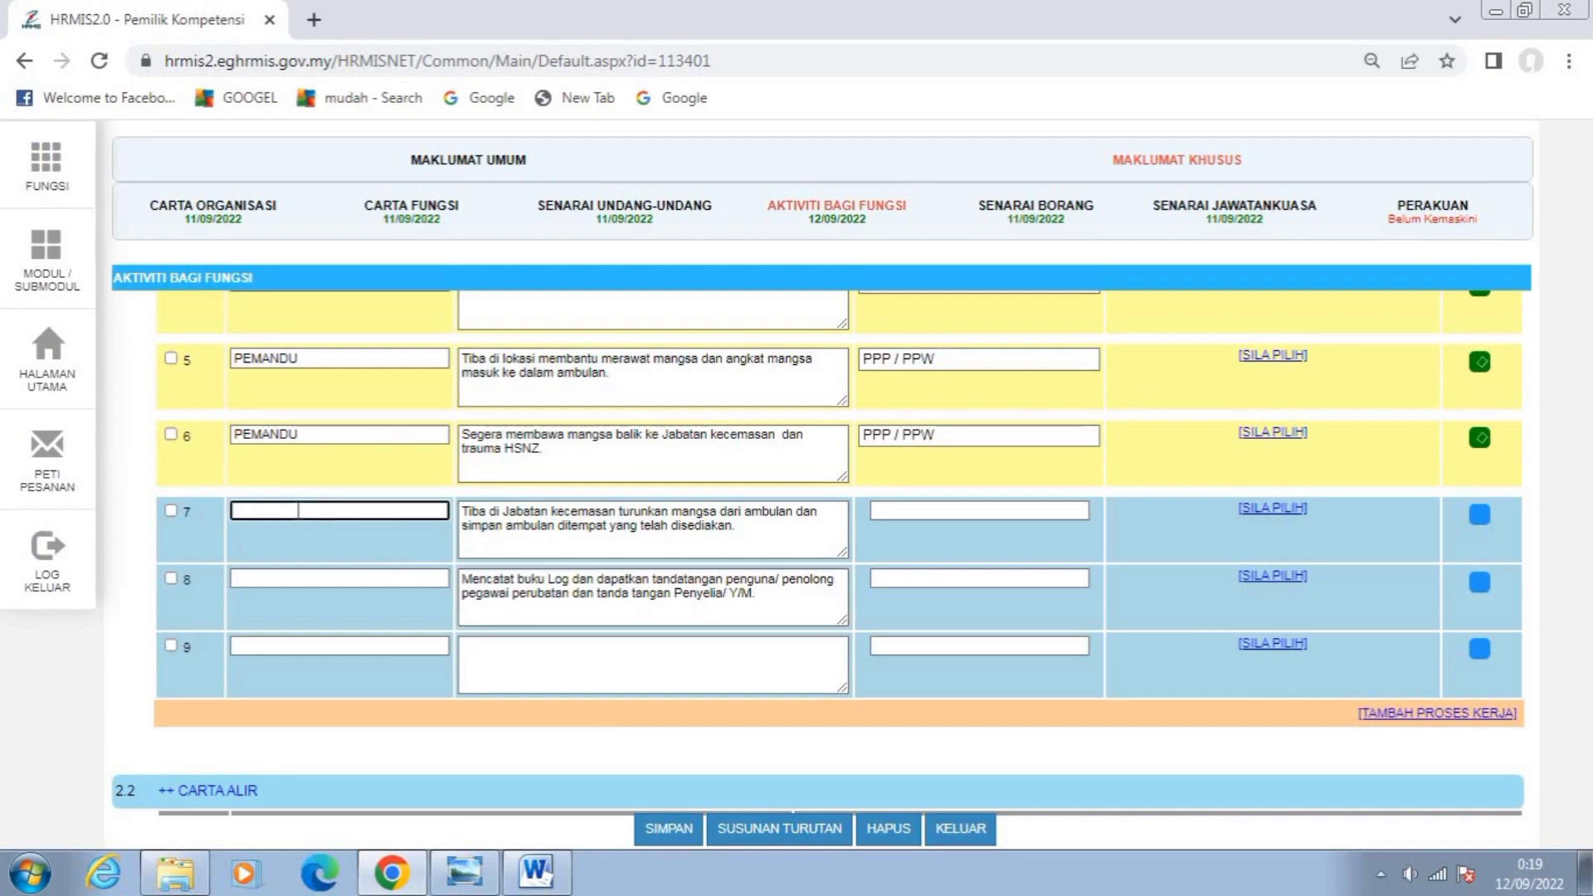
drag(233, 433, 311, 433)
key(ctrl+c)
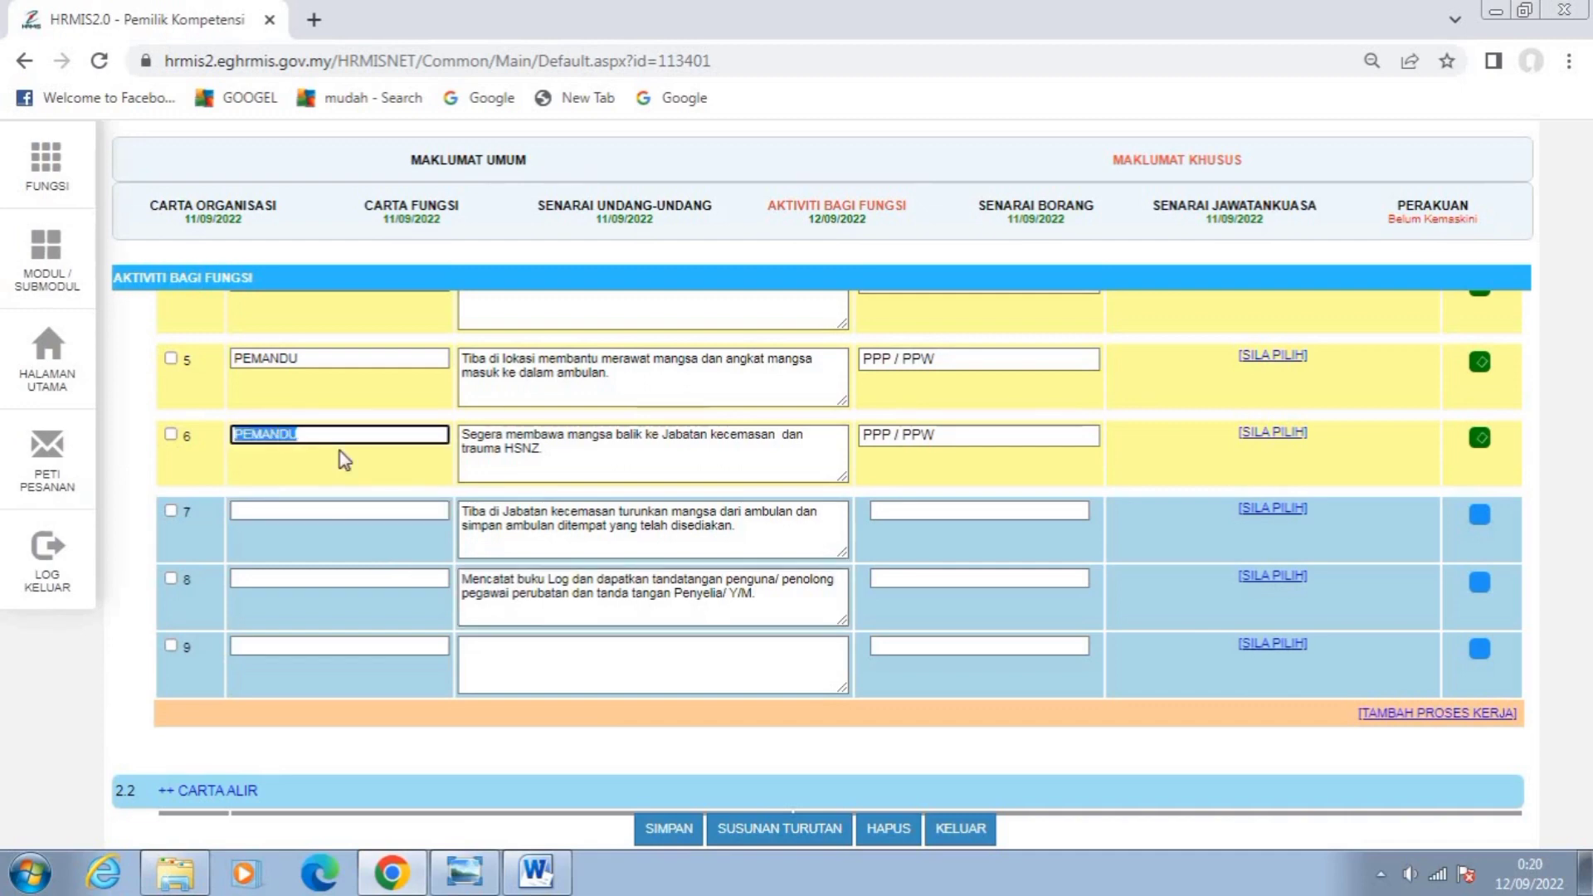
click(266, 510)
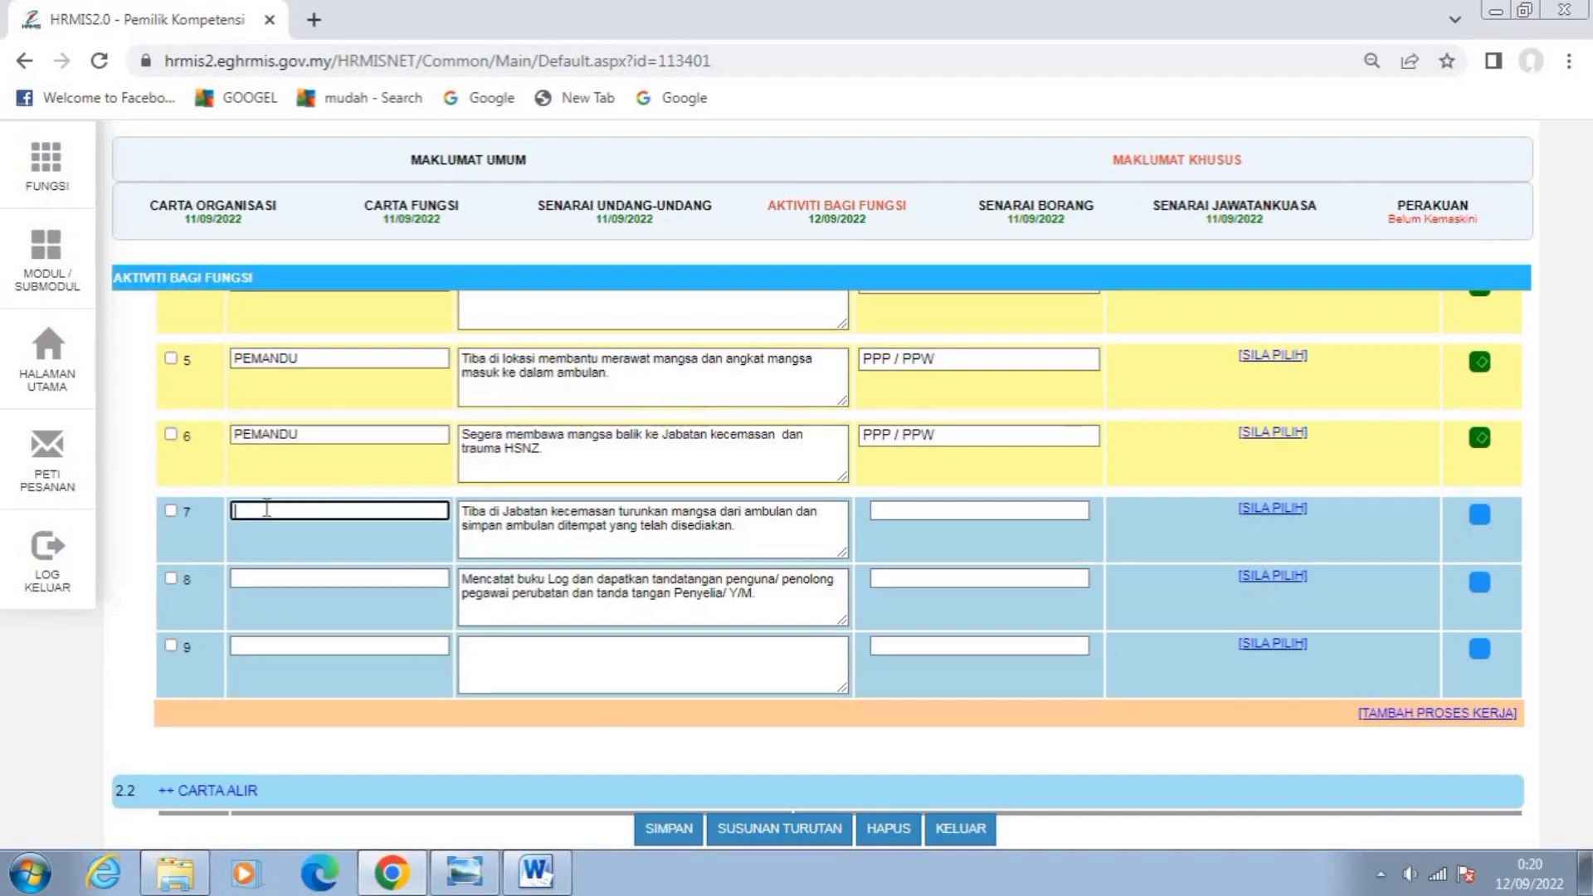
key(ctrl+v)
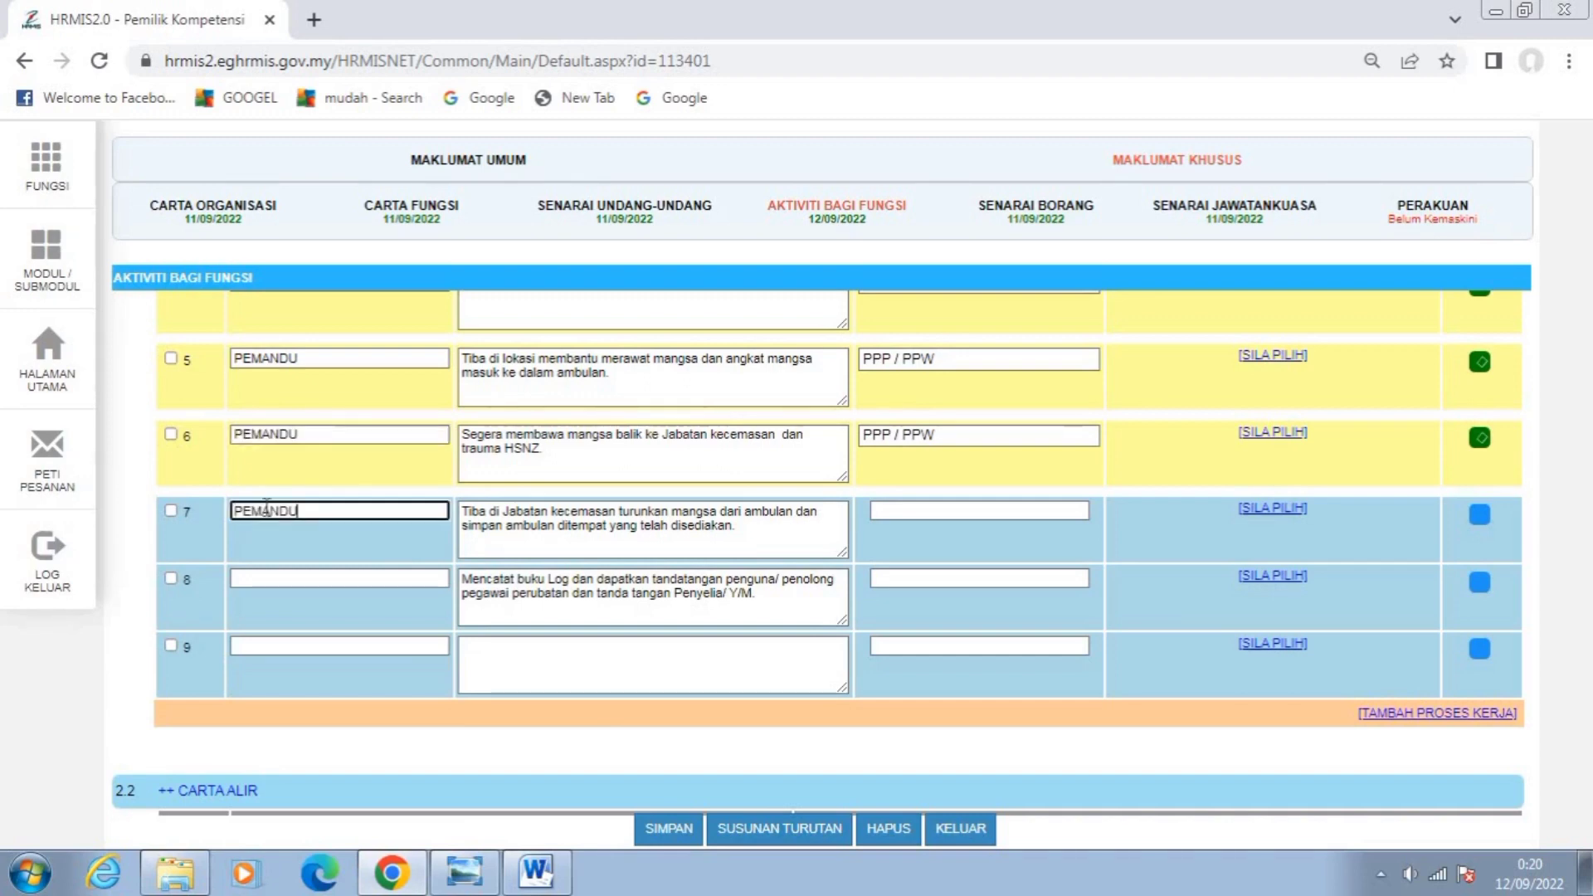
click(266, 575)
key(ctrl+v)
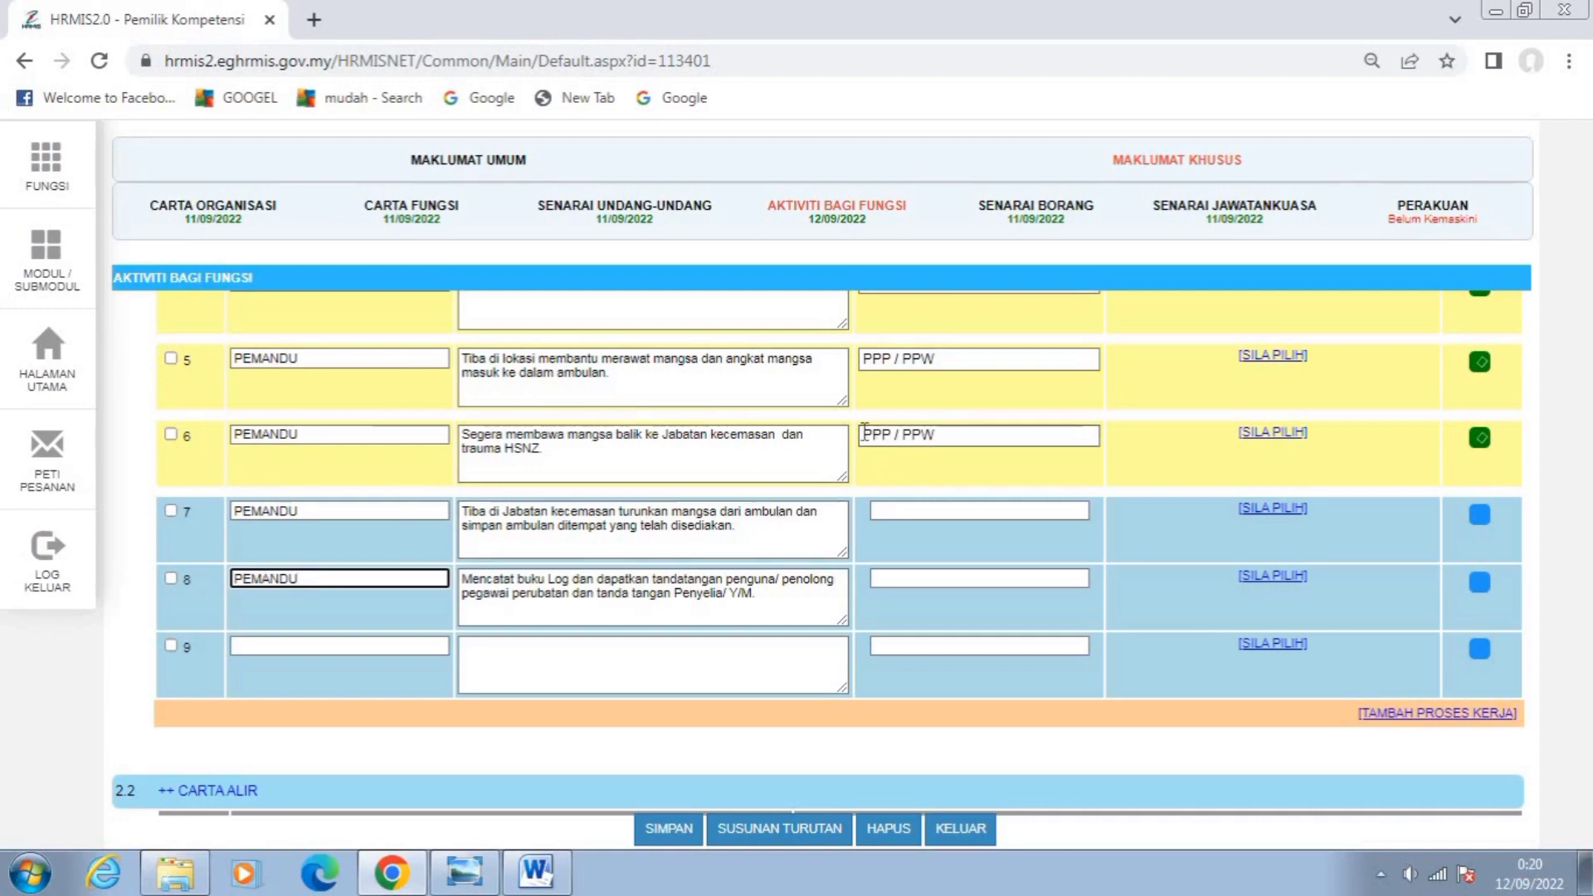
Copy PPP / PPW from row 6 into row 7's PEGAWAI LAIN YANG ADA HUBUNGAN/DIRUJUK field.
drag(861, 434, 960, 433)
key(ctrl+c)
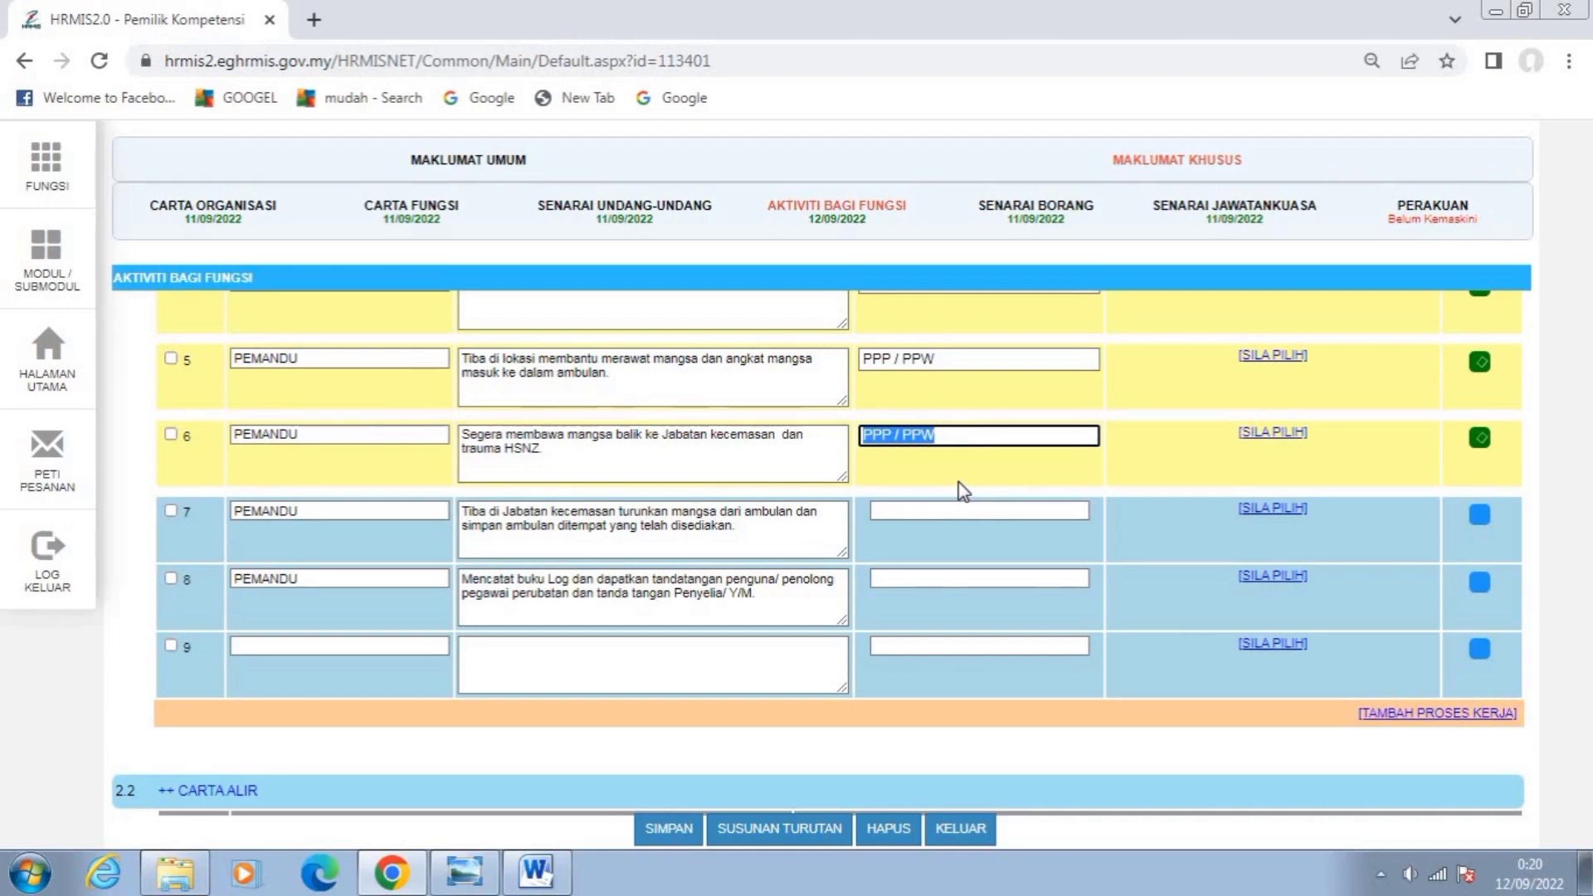
click(915, 510)
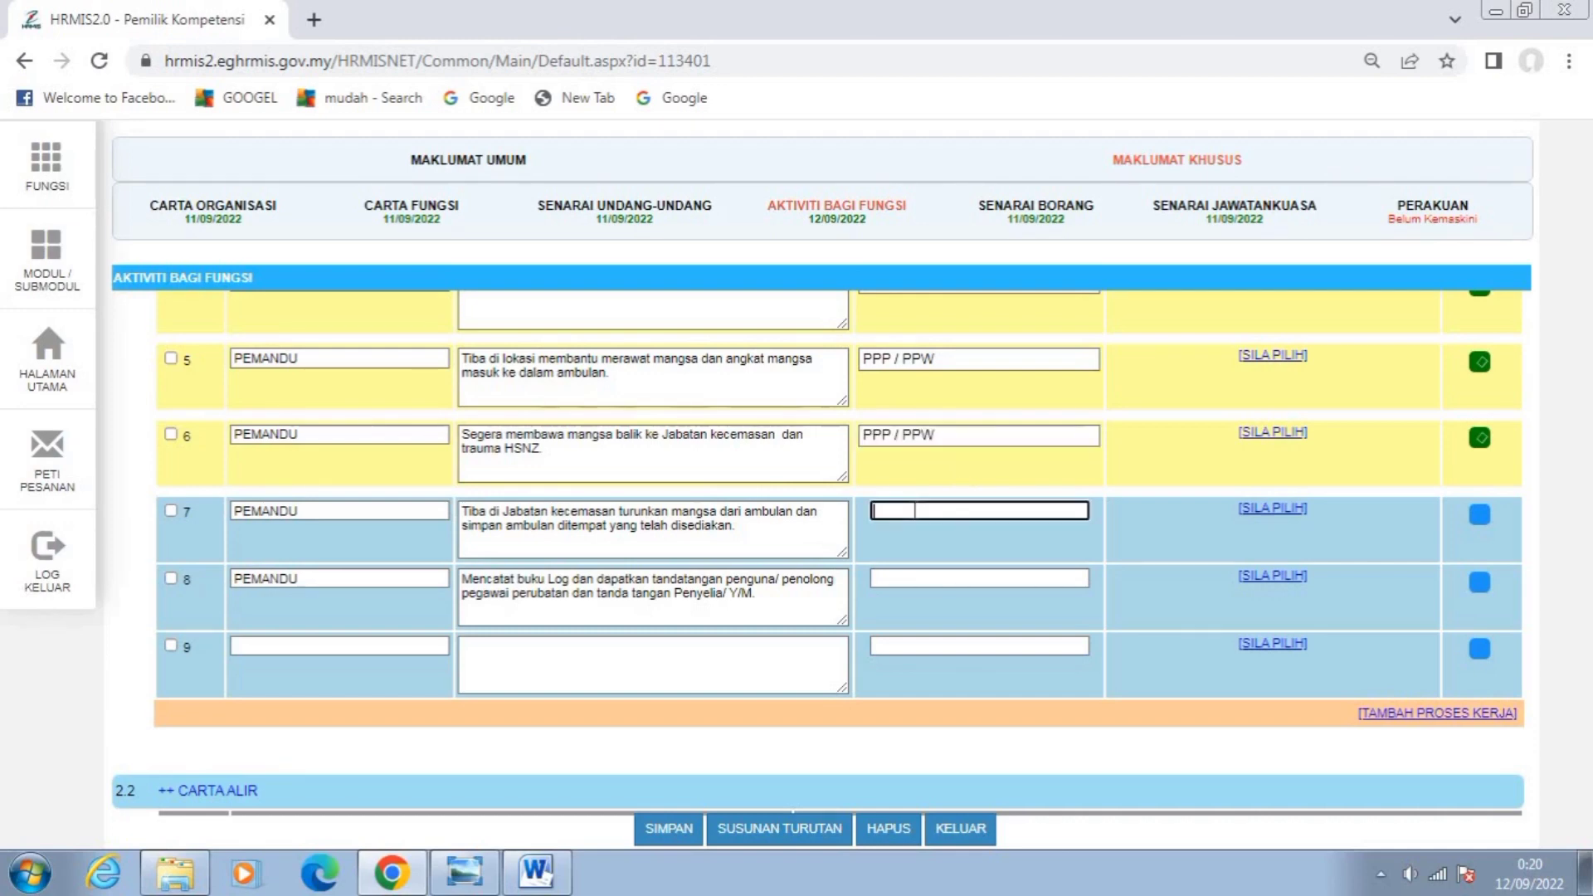
key(ctrl+v)
scroll(968, 538, up, 4)
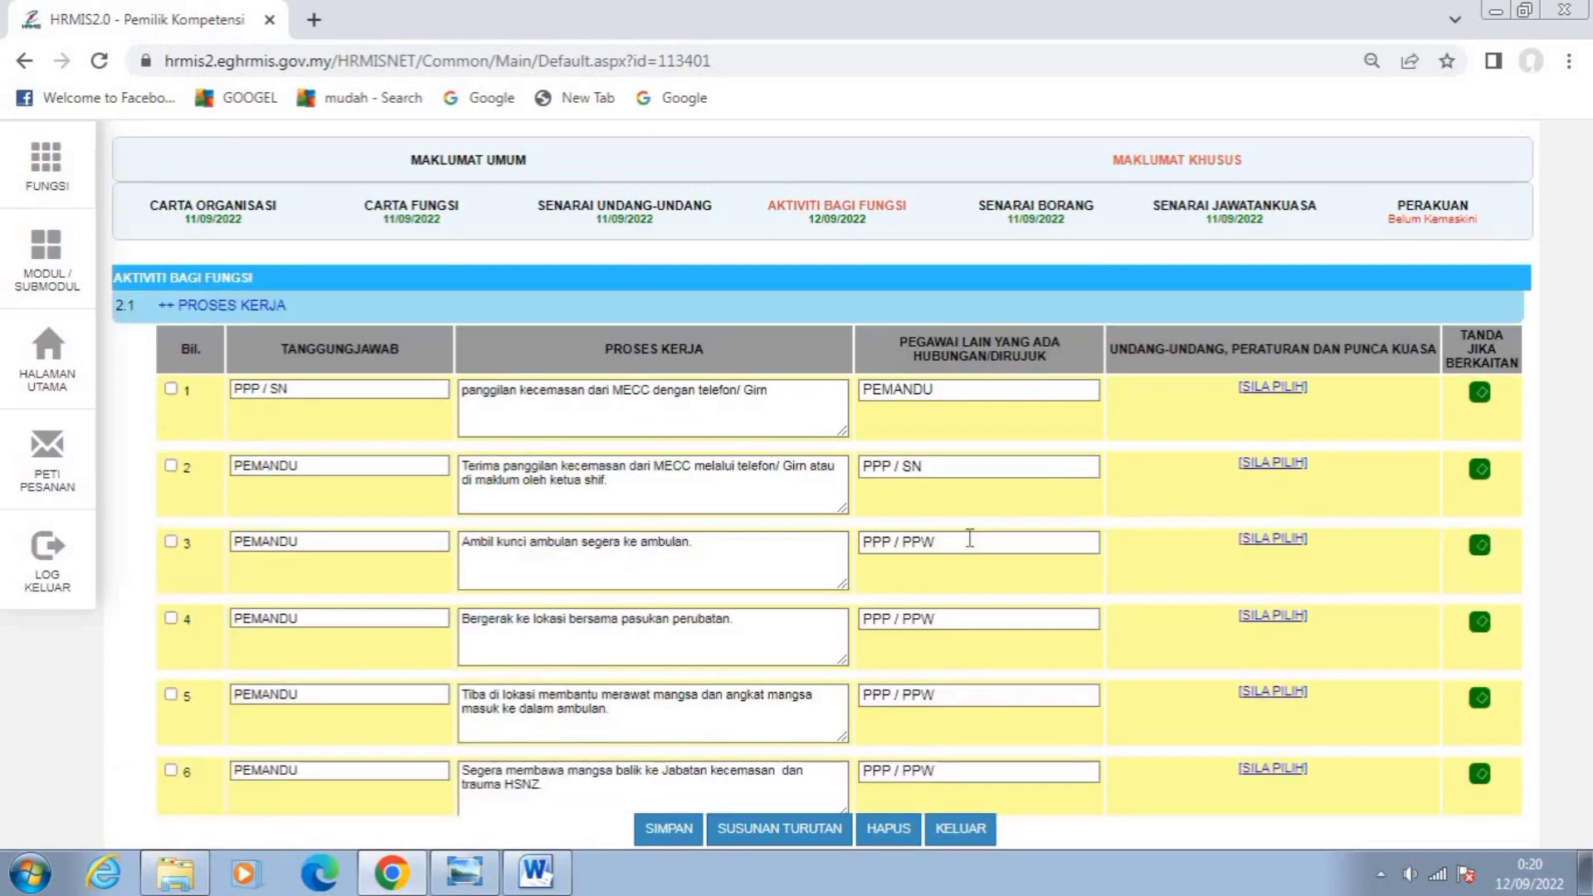
Enter PPP 32 PENYELIA in row 8's PEGAWAI LAIN YANG ADA HUBUNGAN/DIRUJUK field and save the activity.
scroll(937, 532, down, 5)
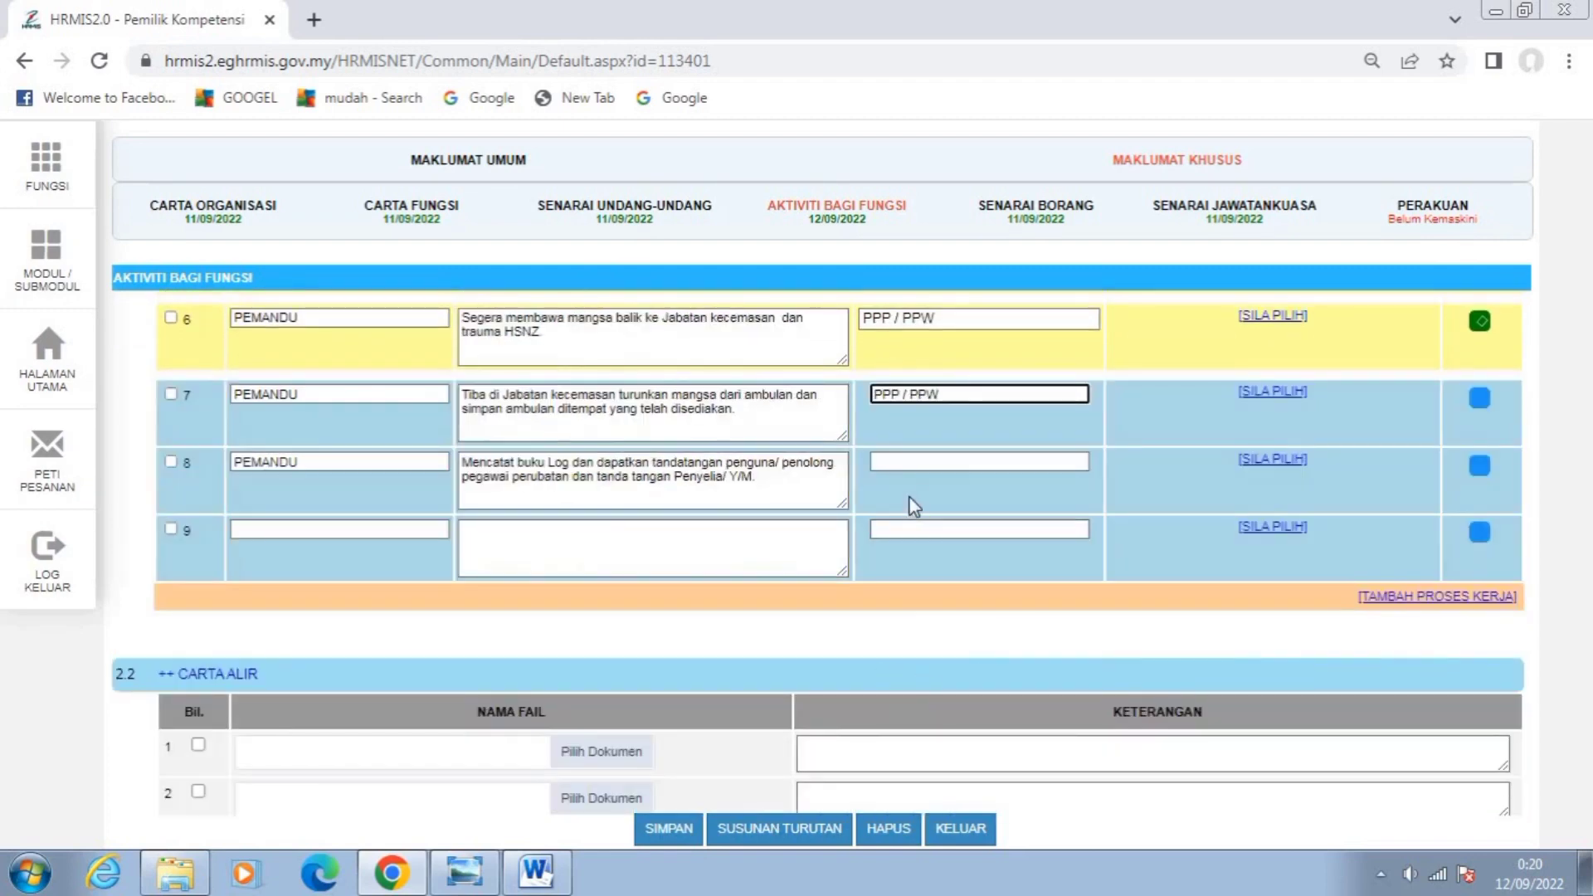
click(889, 462)
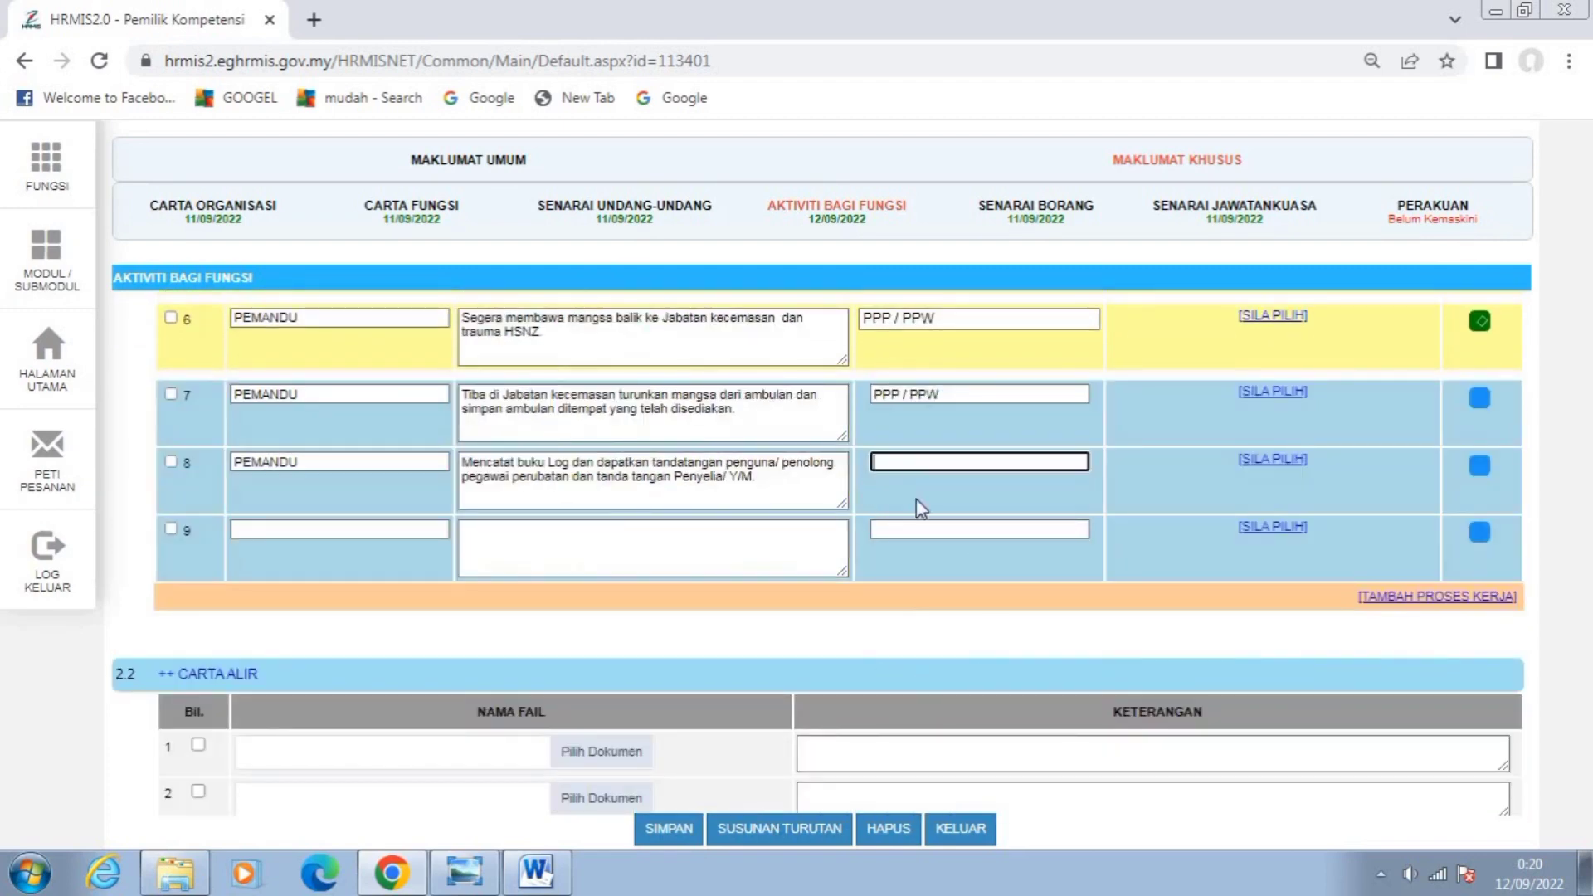
text(PPP)
text(32 PENYELIA)
scroll(1137, 543, down, 1)
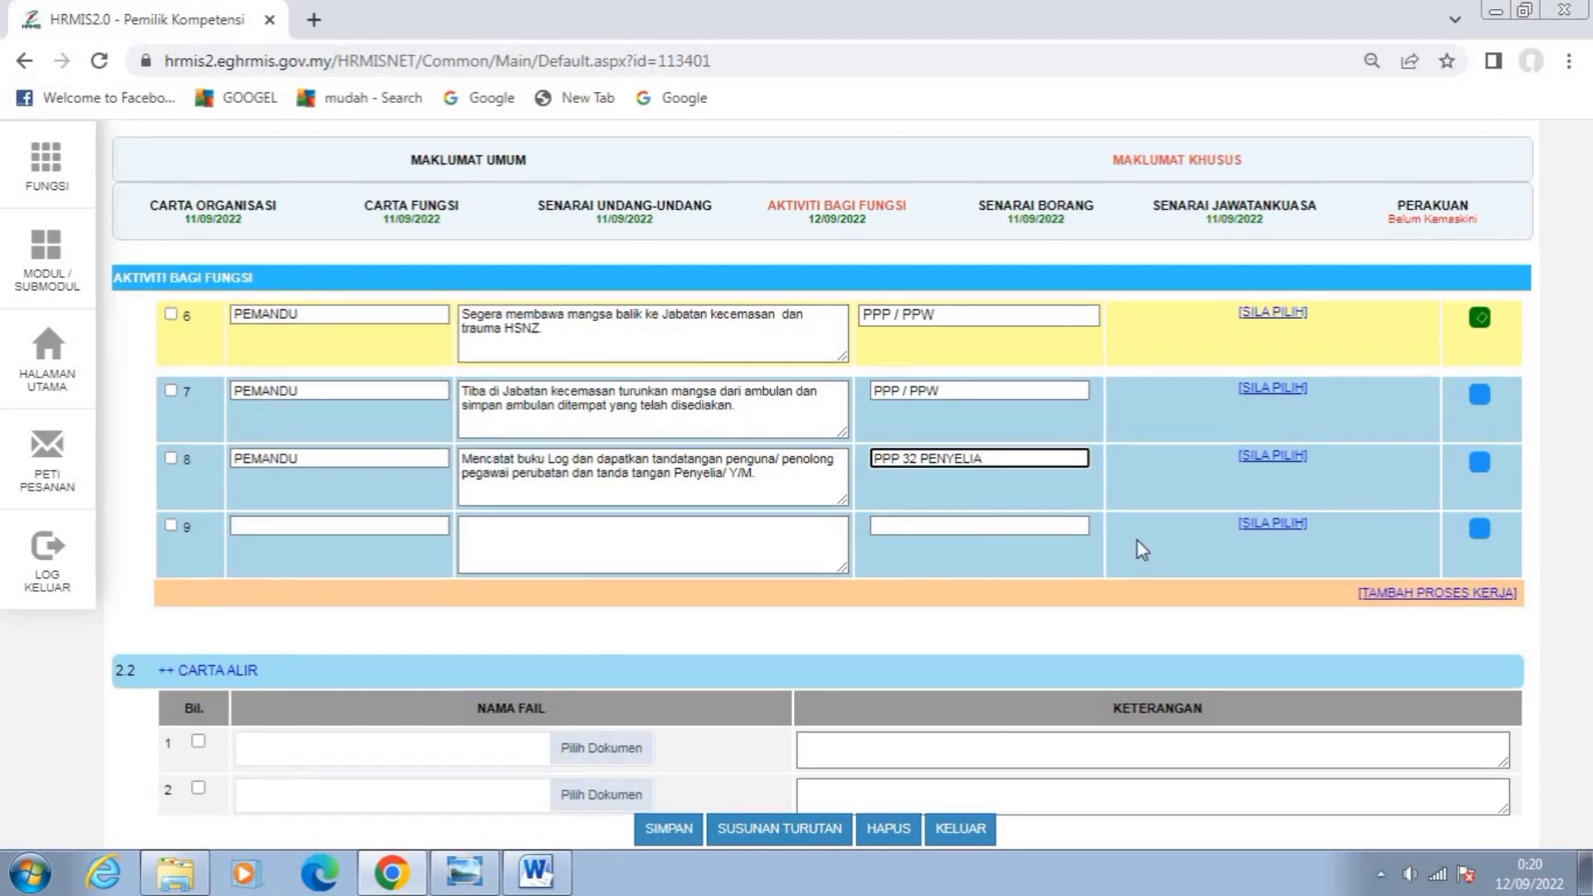
click(668, 832)
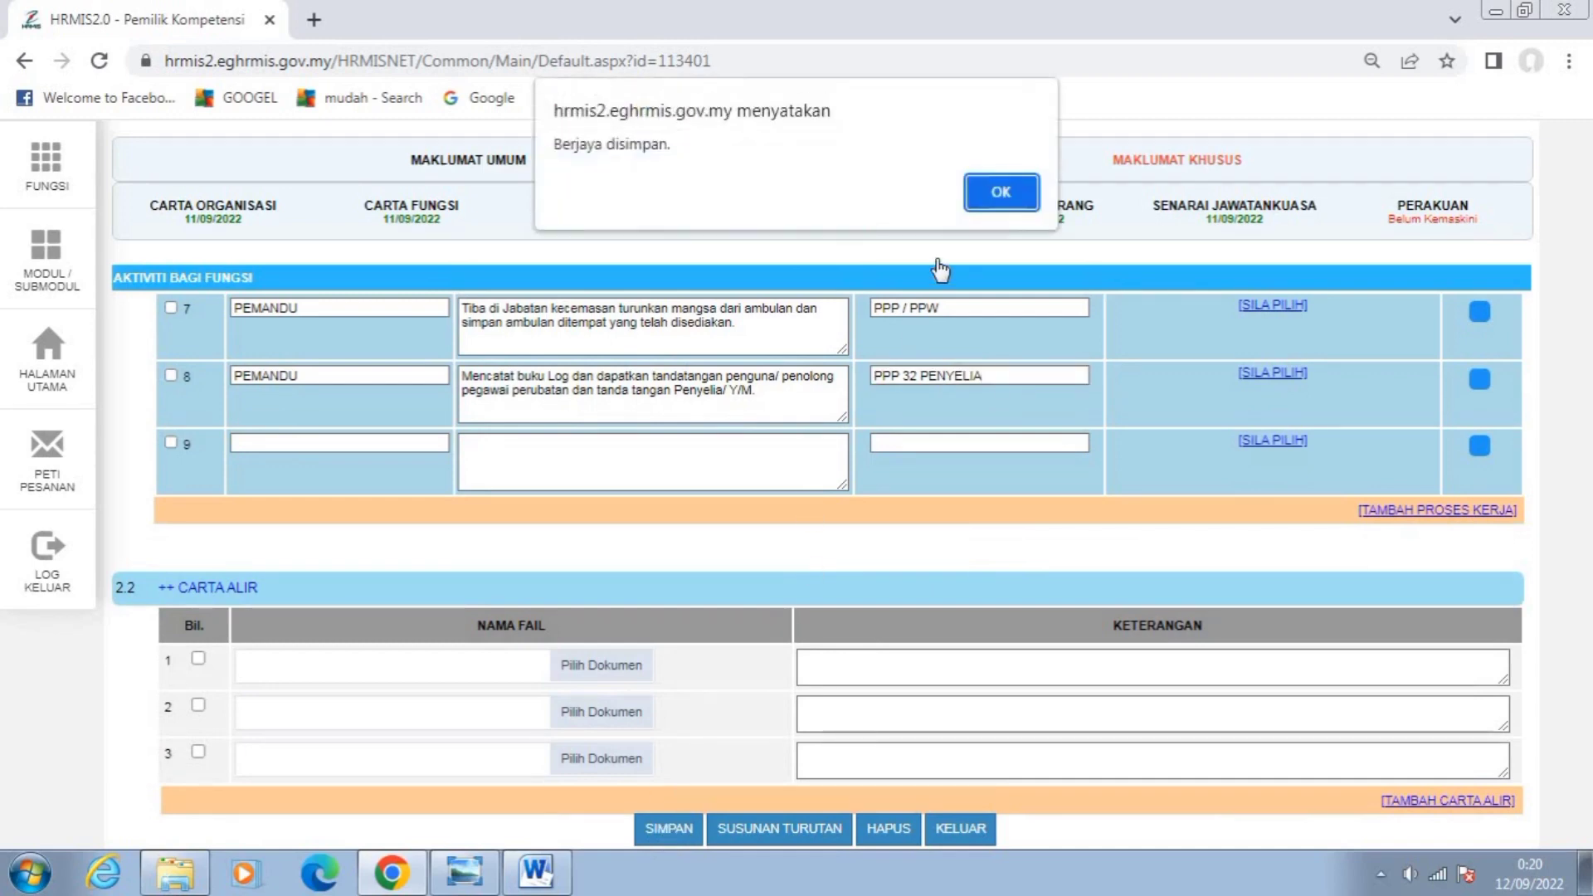
click(1008, 192)
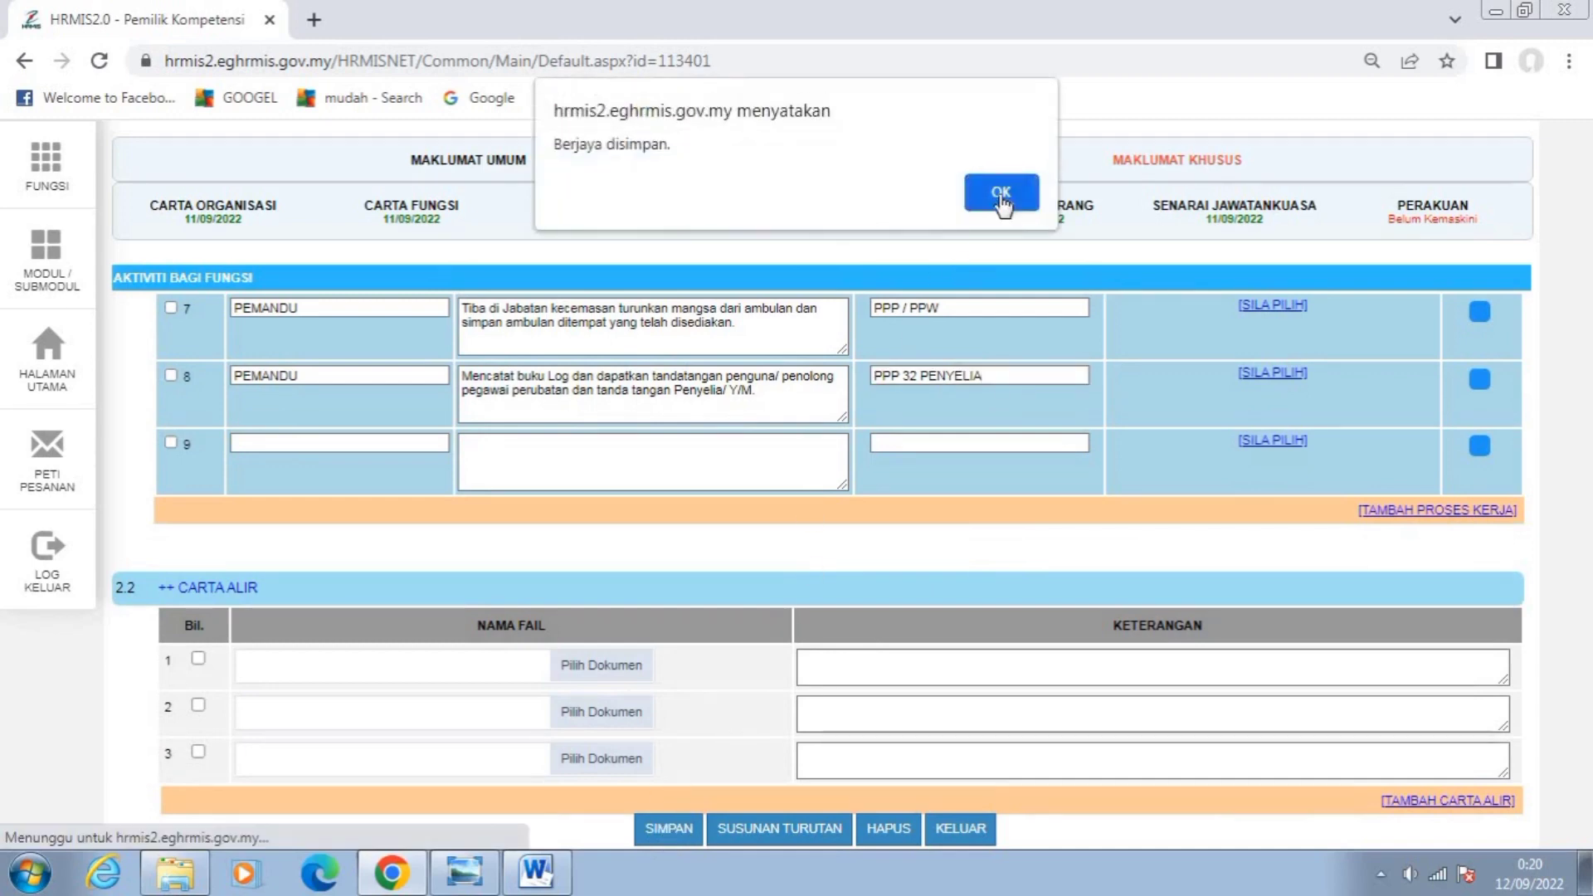
Mark work process rows 7 and 8 of activity 2 as related under TANDA JIKA BERKAITAN and save the activity.
scroll(1085, 448, down, 4)
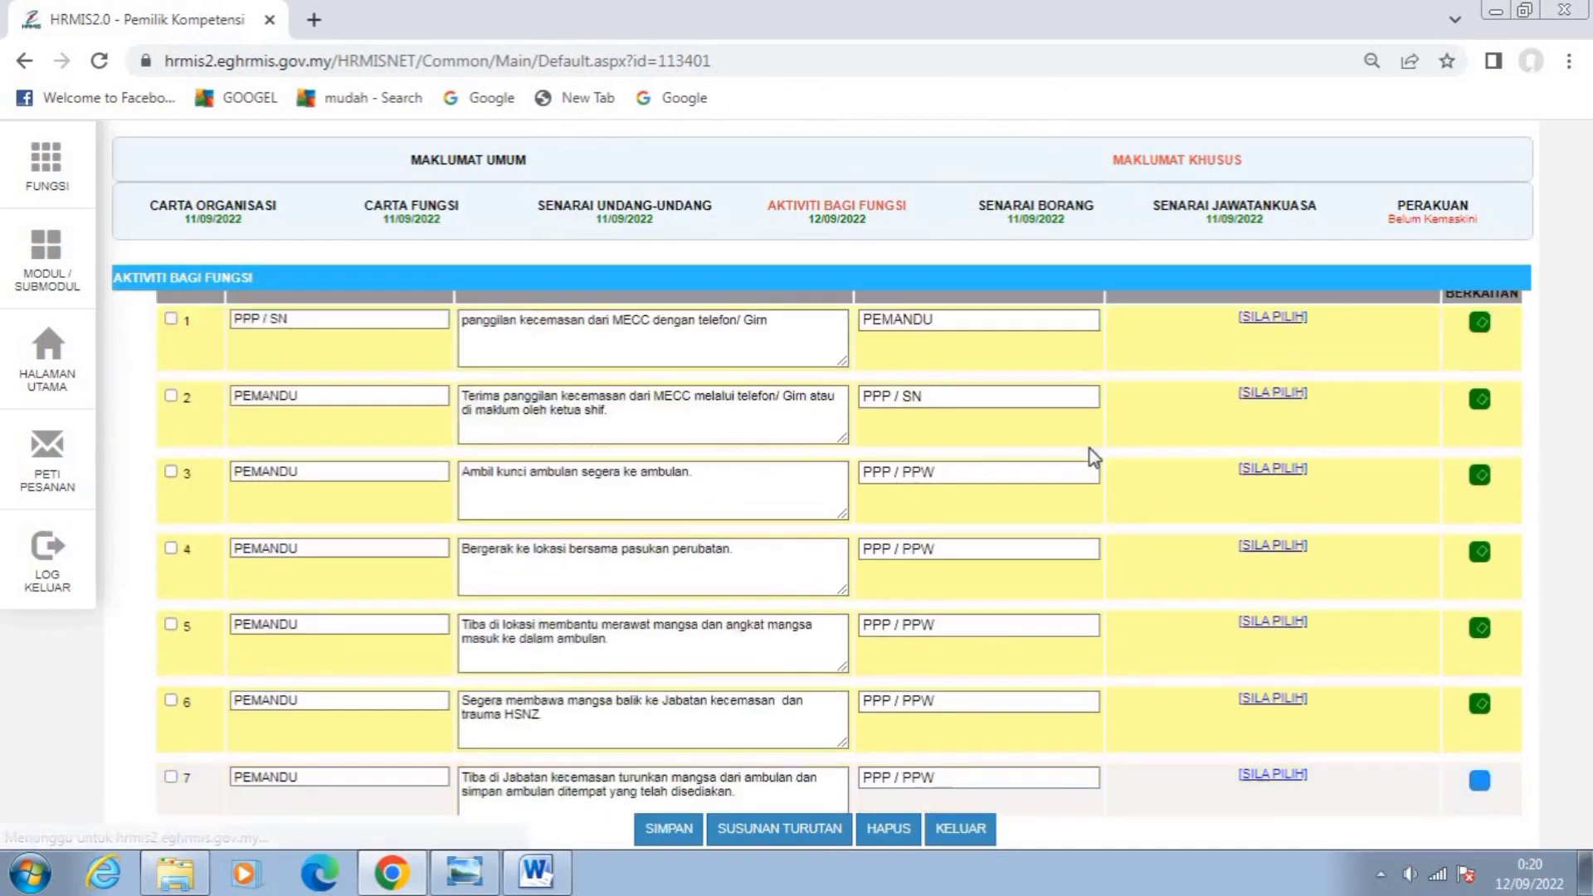
click(1479, 497)
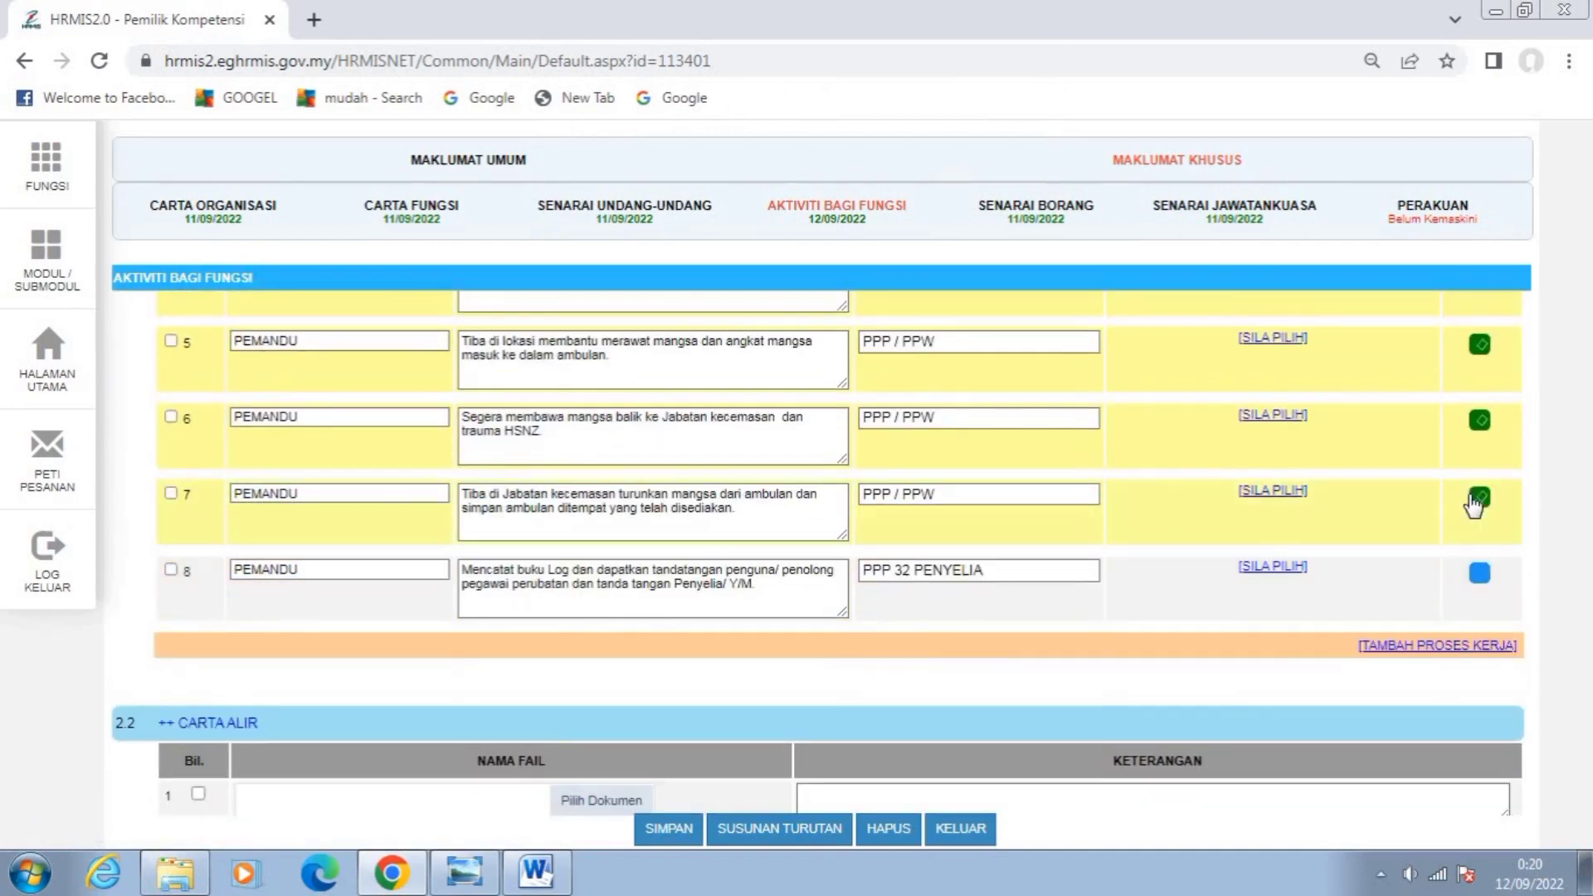
click(1483, 576)
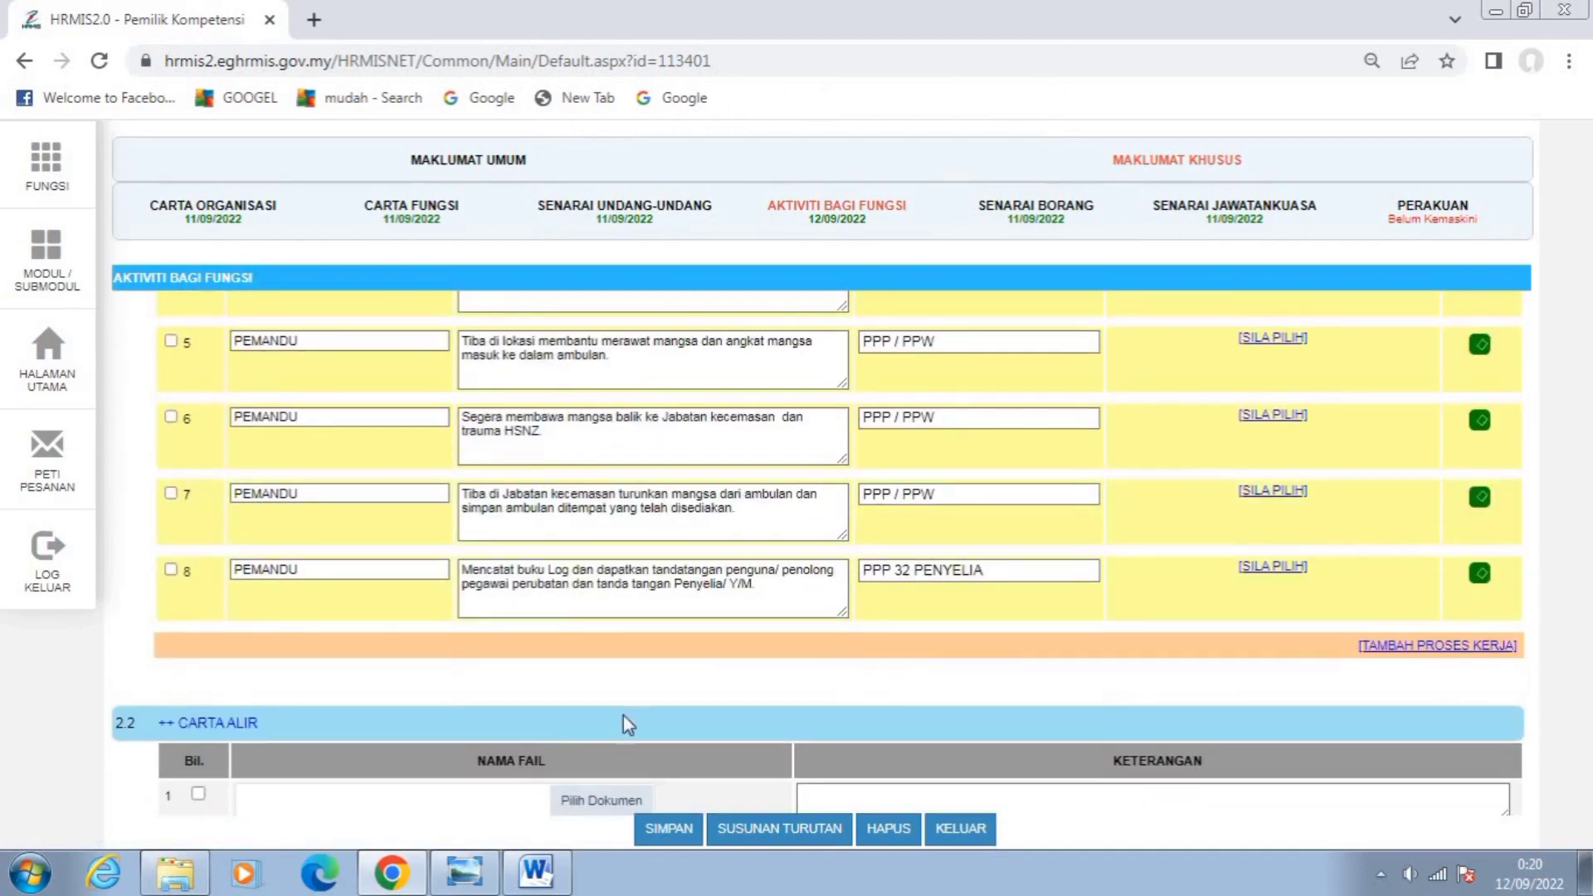
click(675, 829)
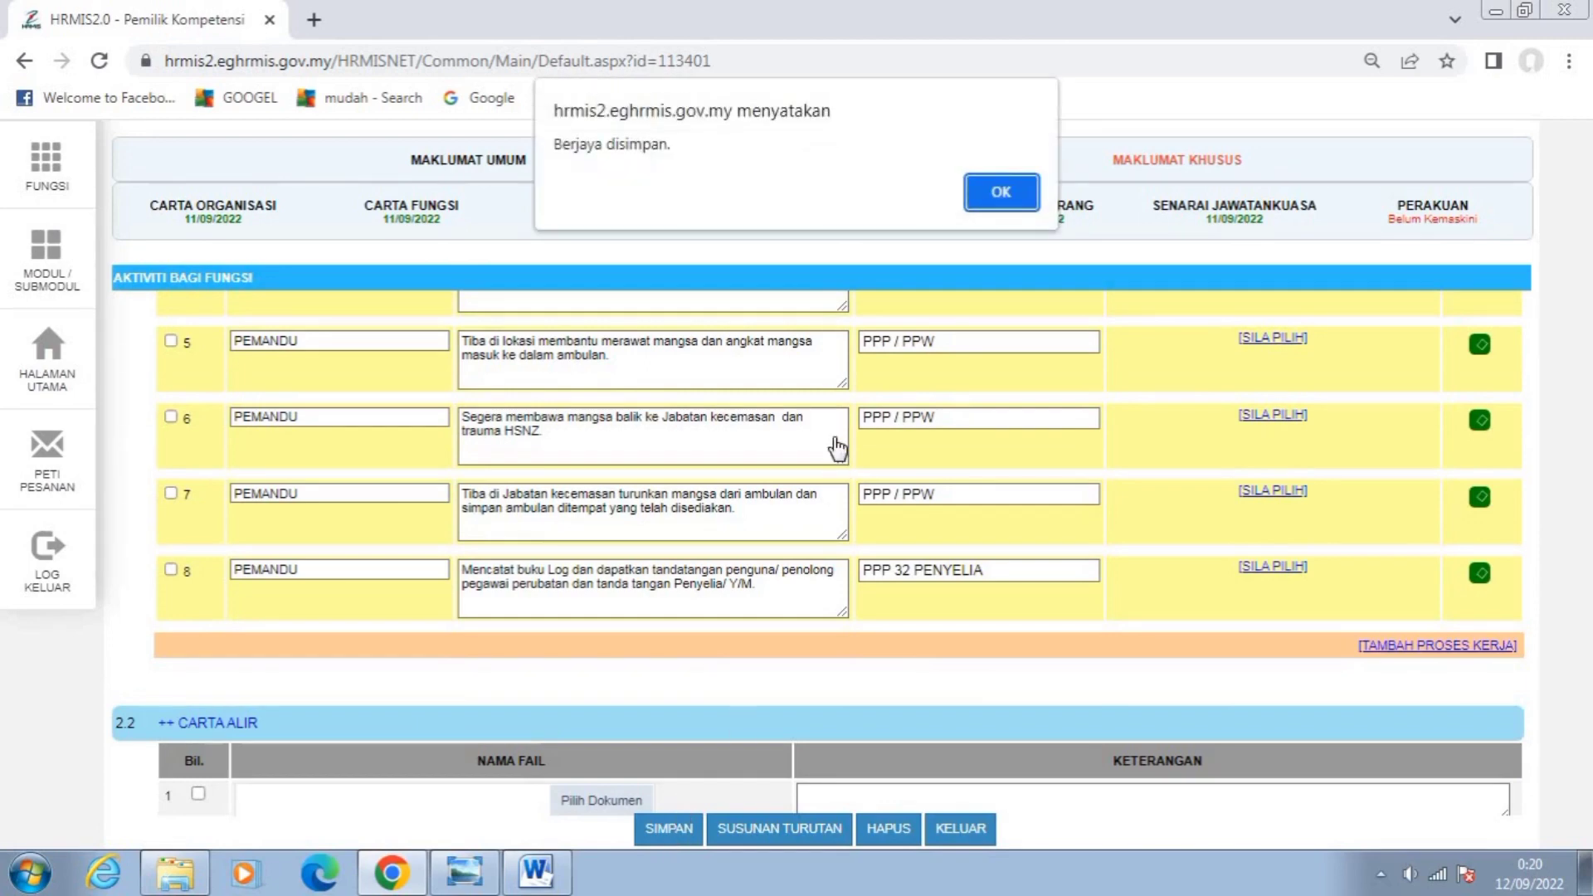
click(1003, 192)
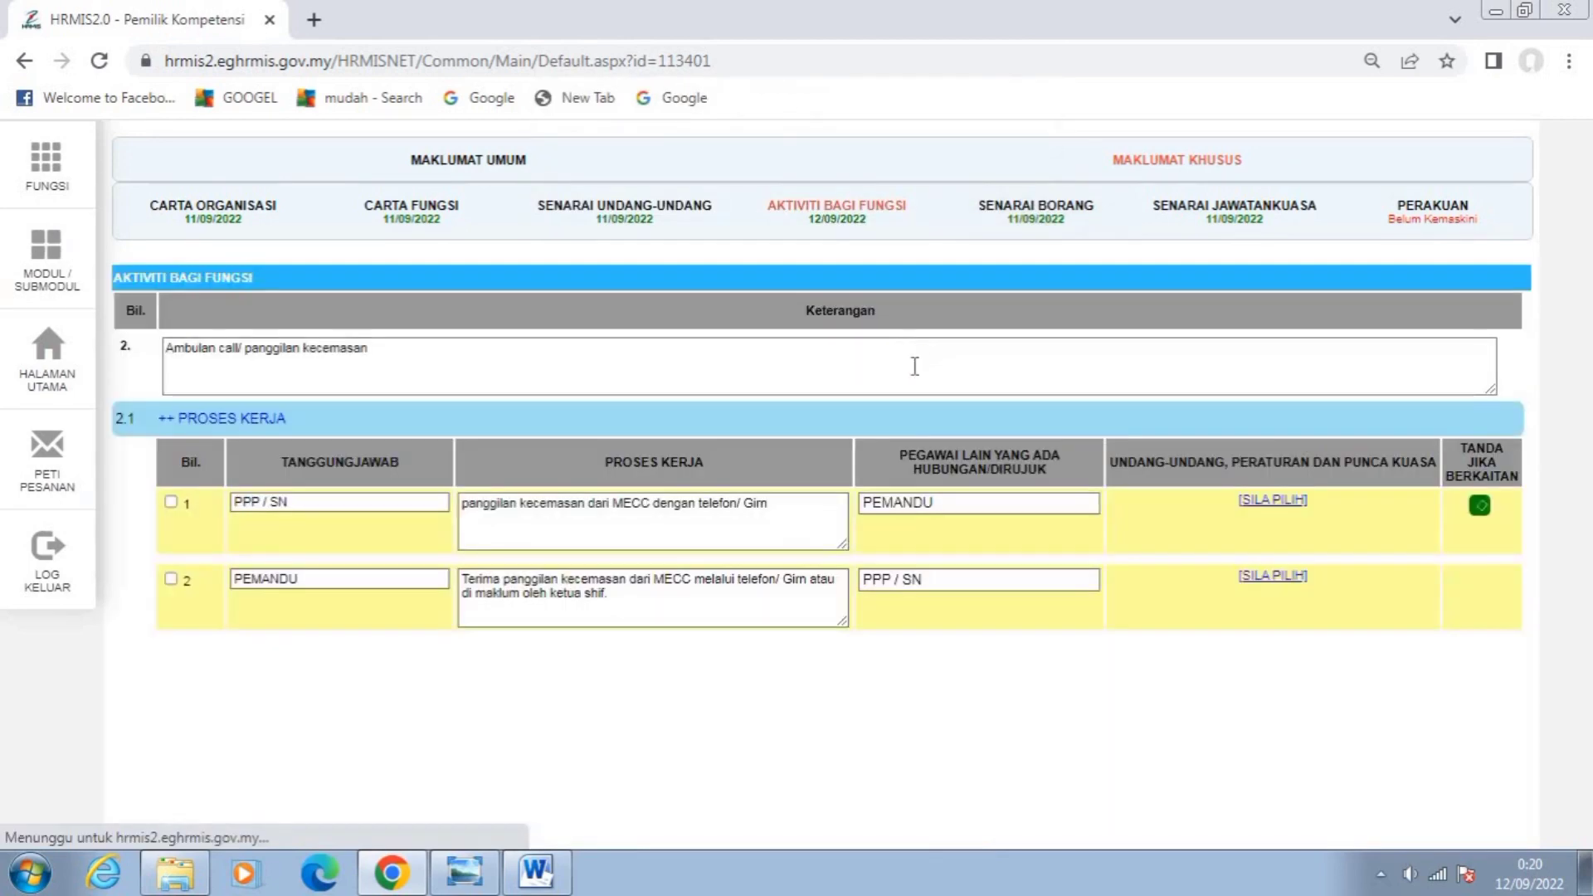
Attach AKTIVITI 2 from the AKTIVITI MYFORTFOLIO folder as the first CARTA ALIR file of activity 2.
scroll(915, 448, down, 7)
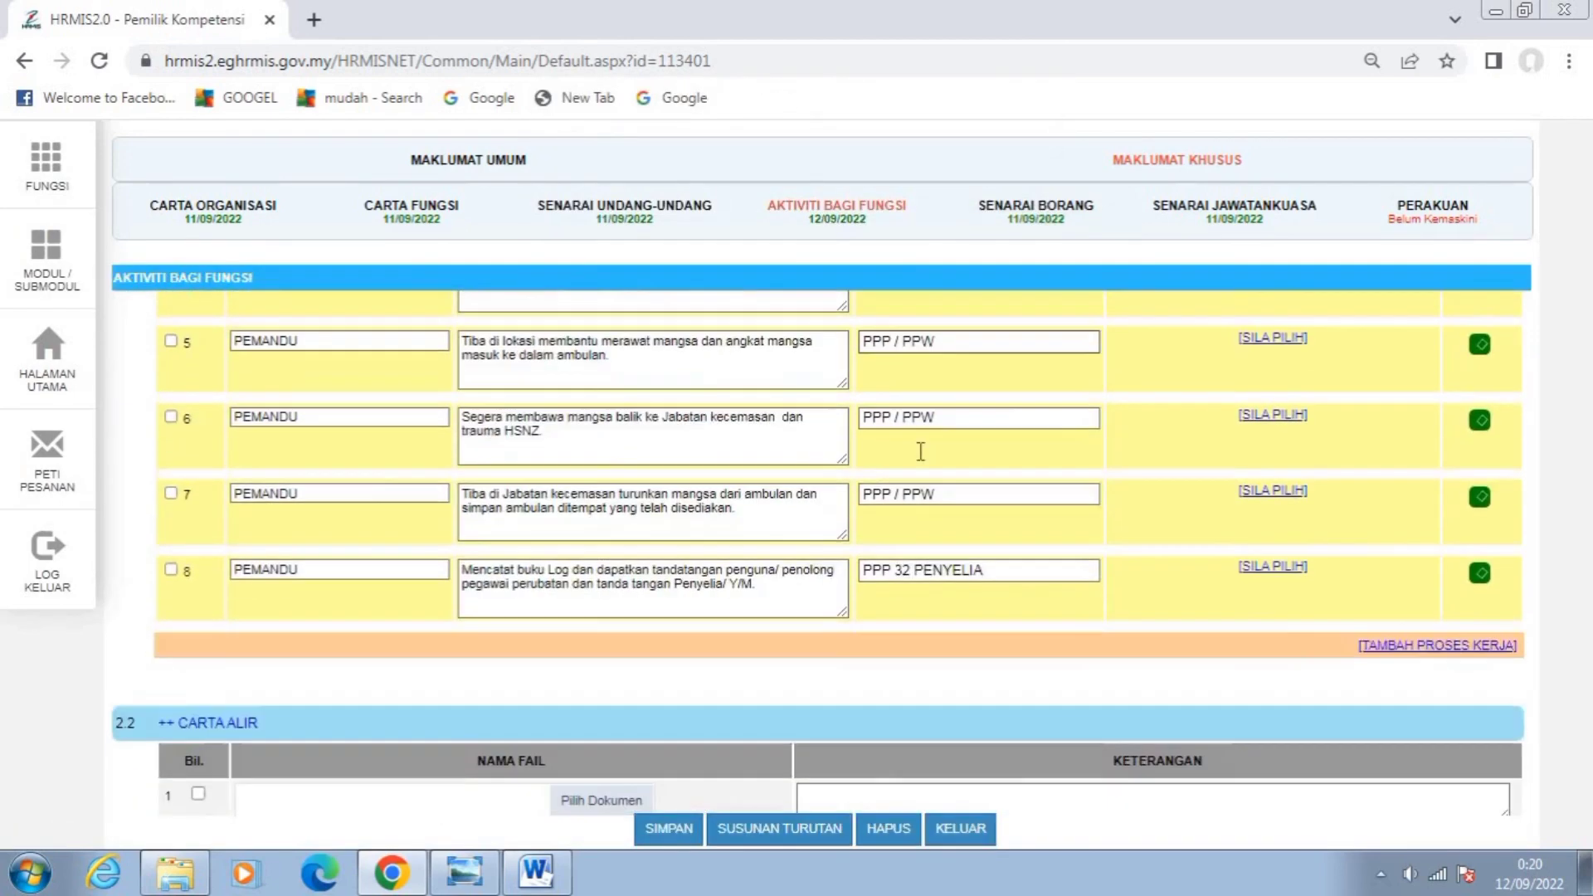
scroll(920, 453, down, 1)
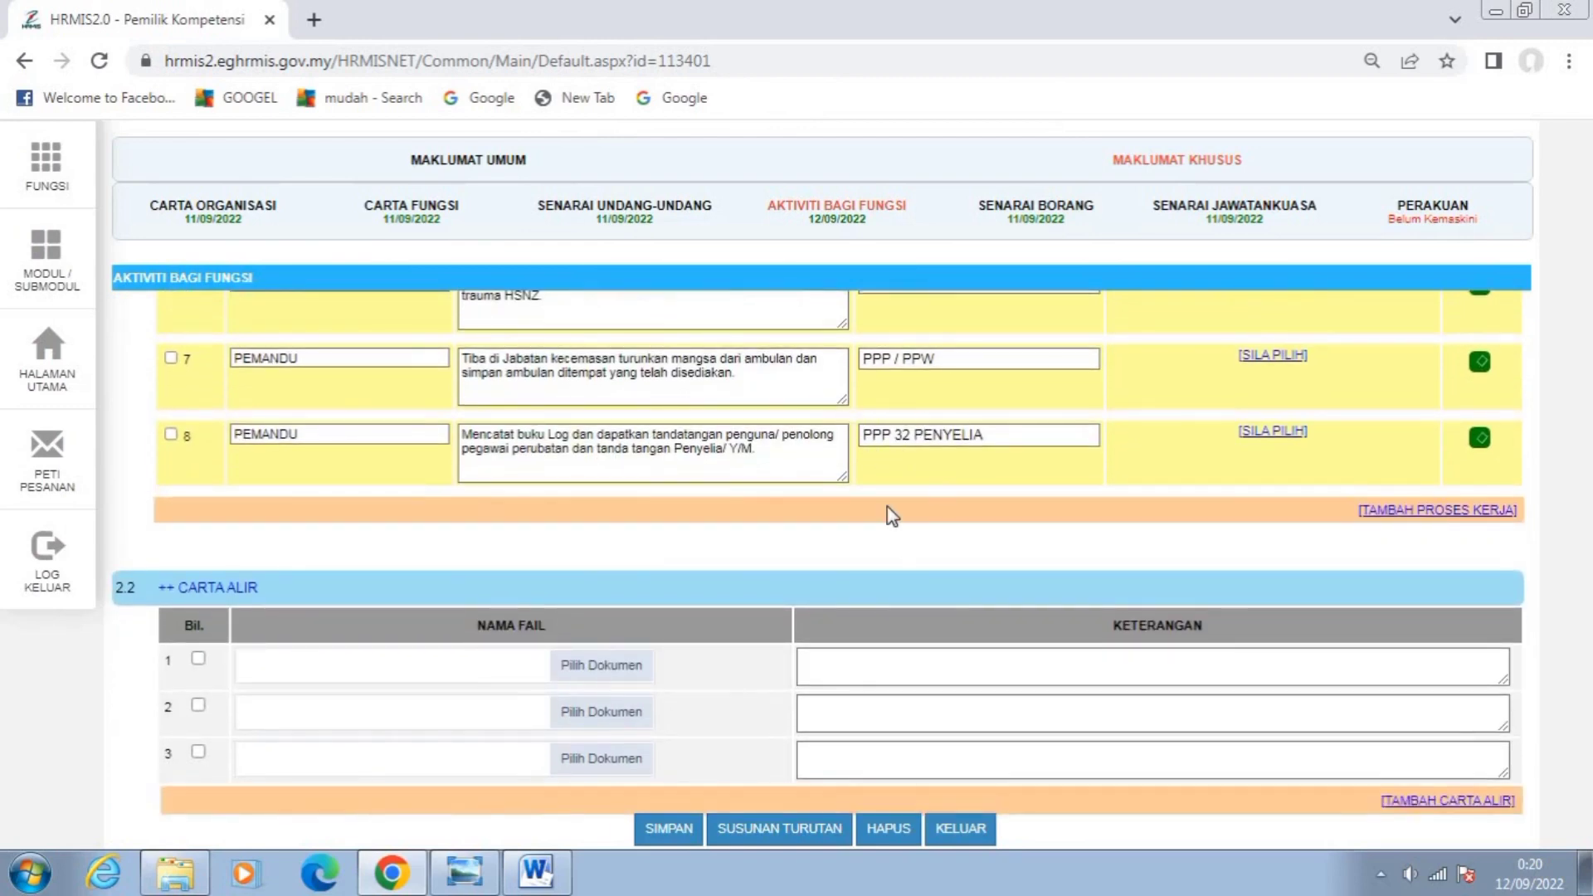
click(604, 669)
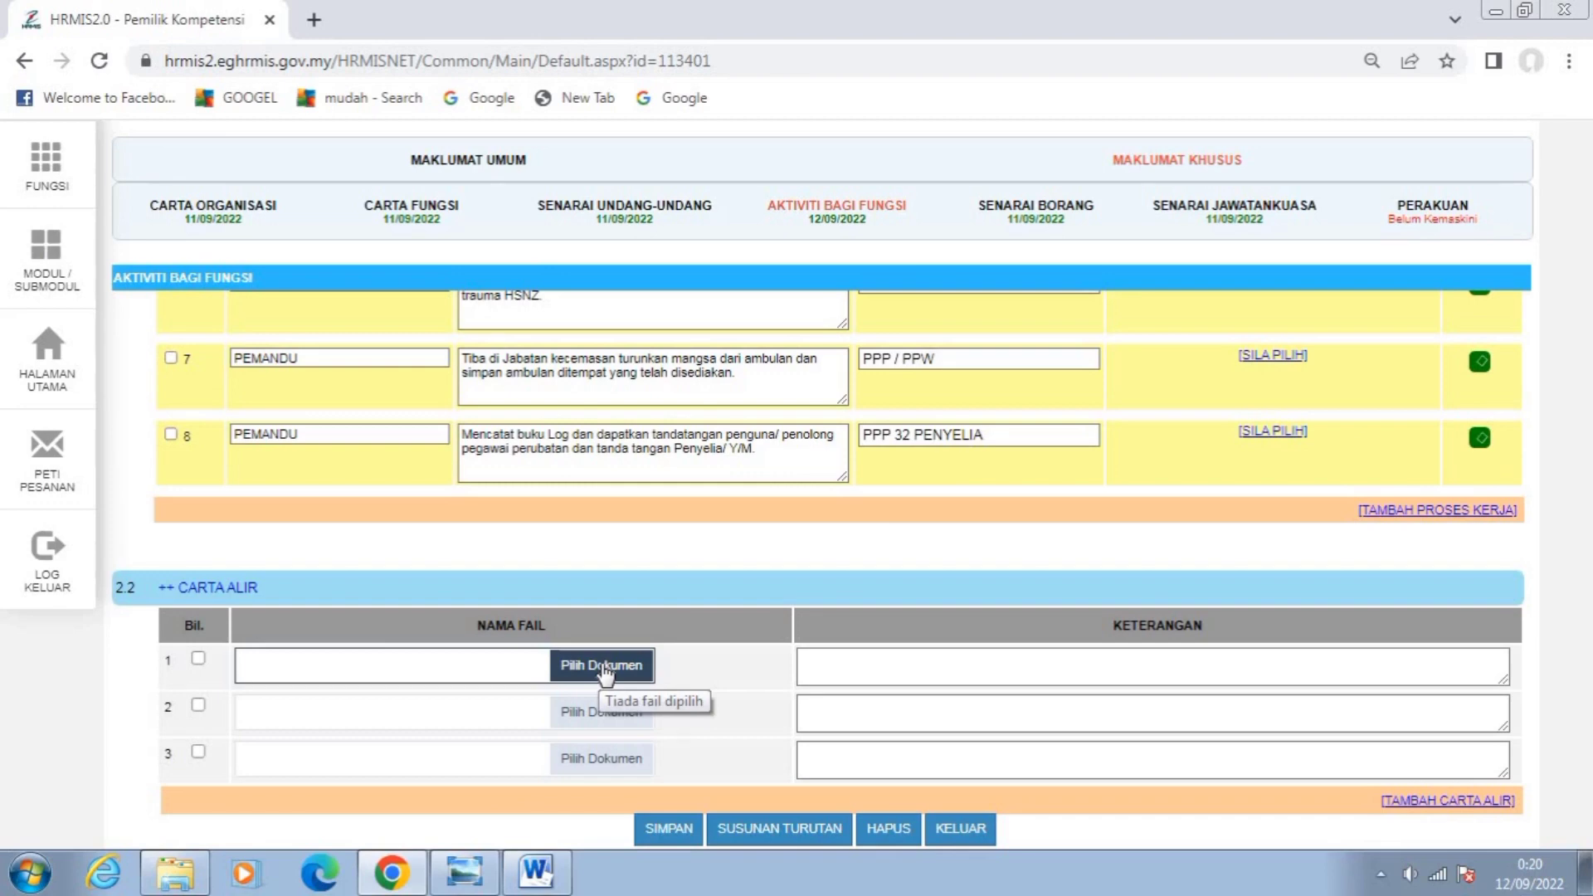
click(605, 672)
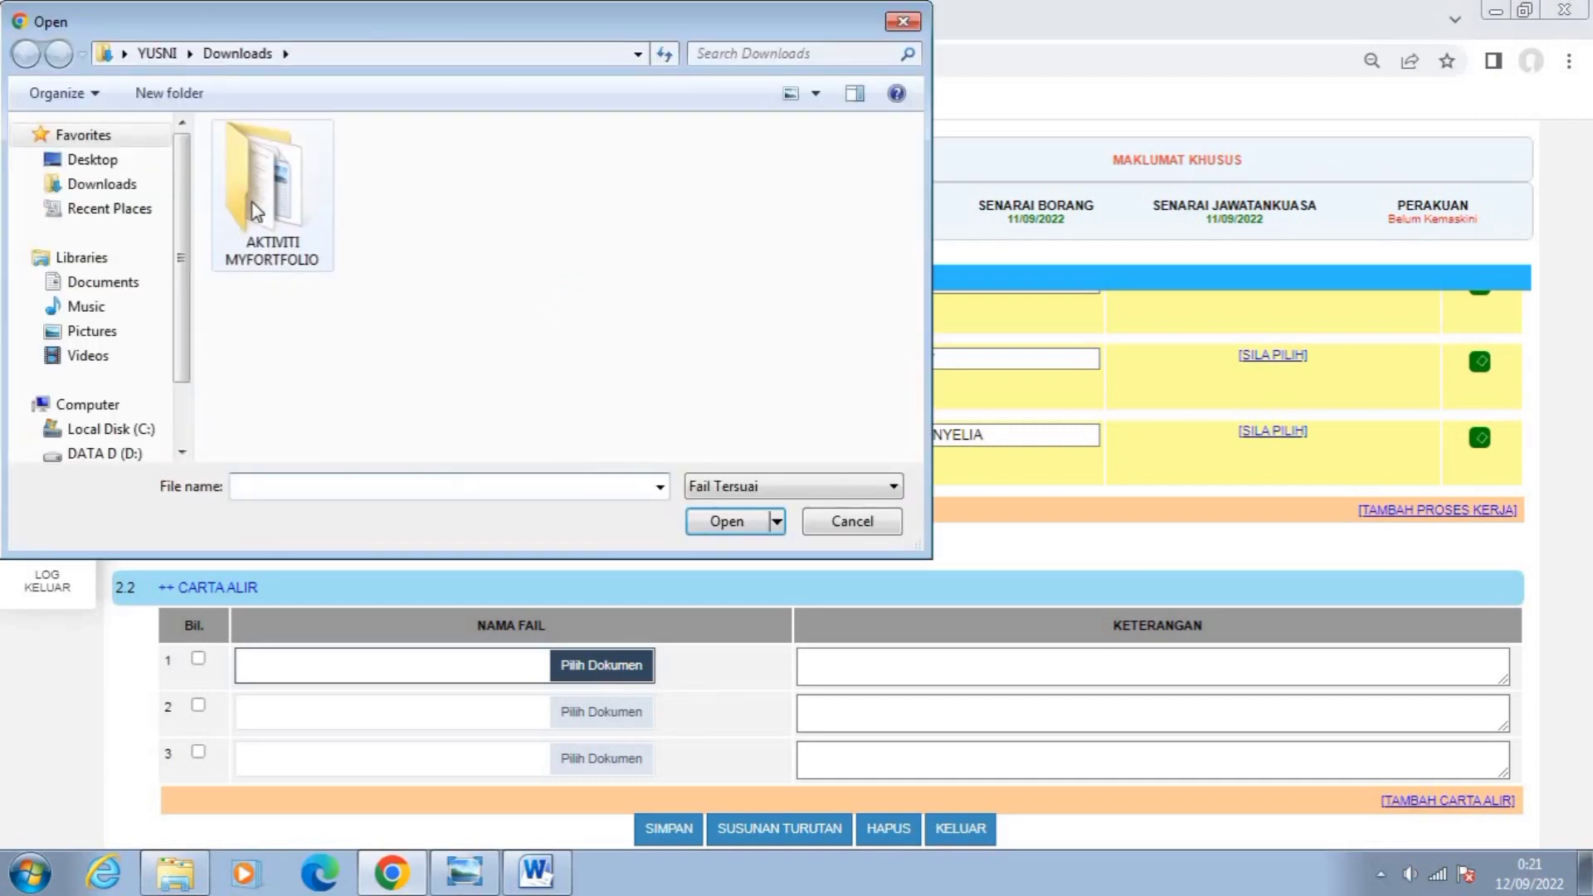
double_click(258, 203)
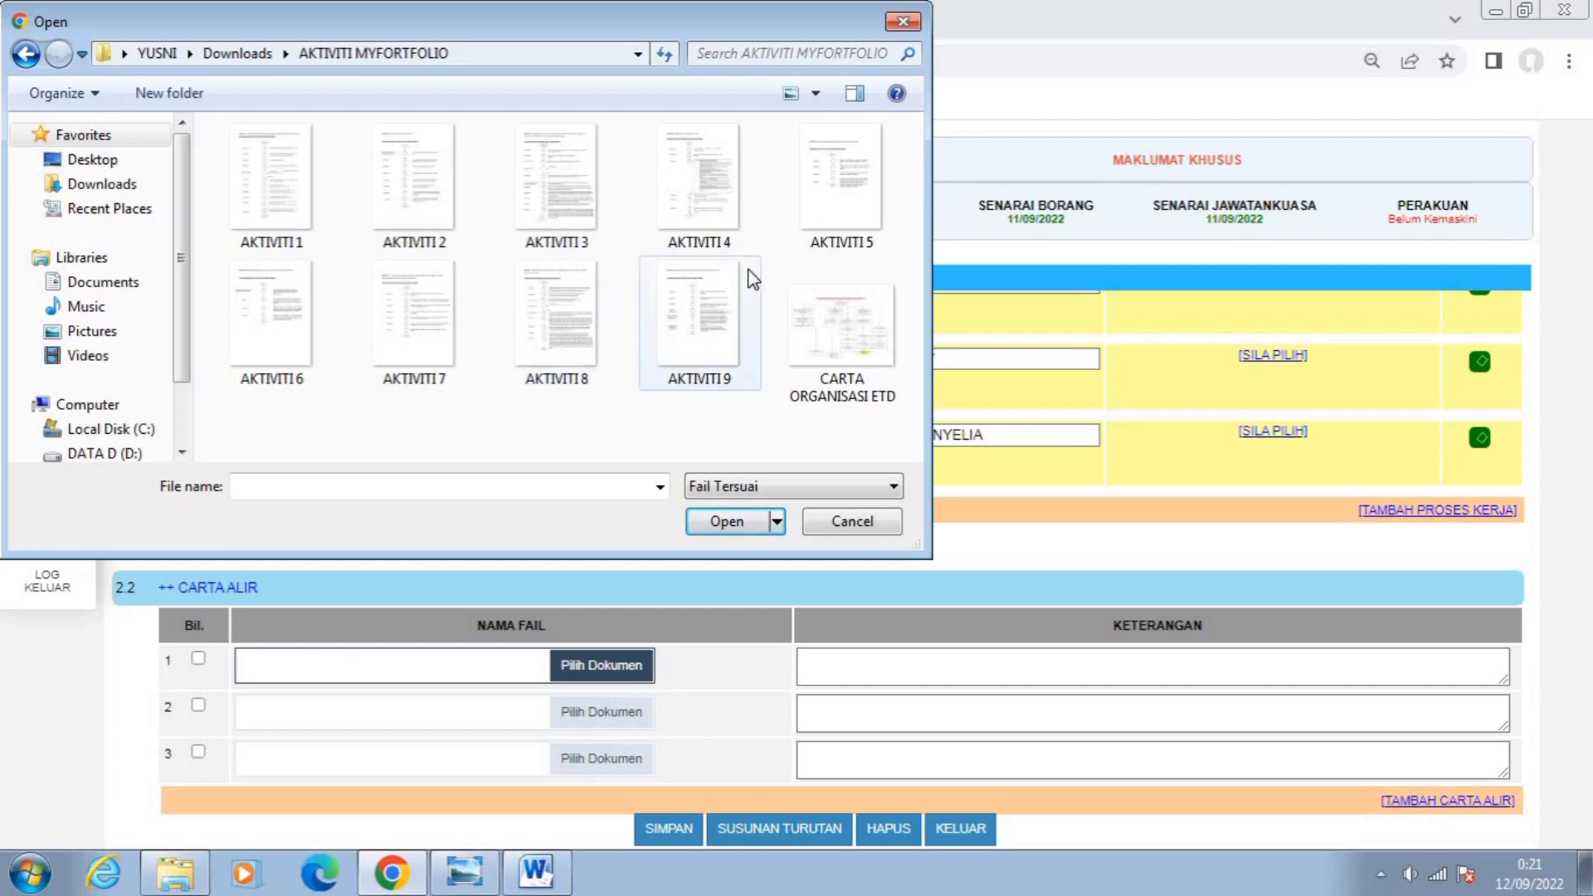
double_click(419, 193)
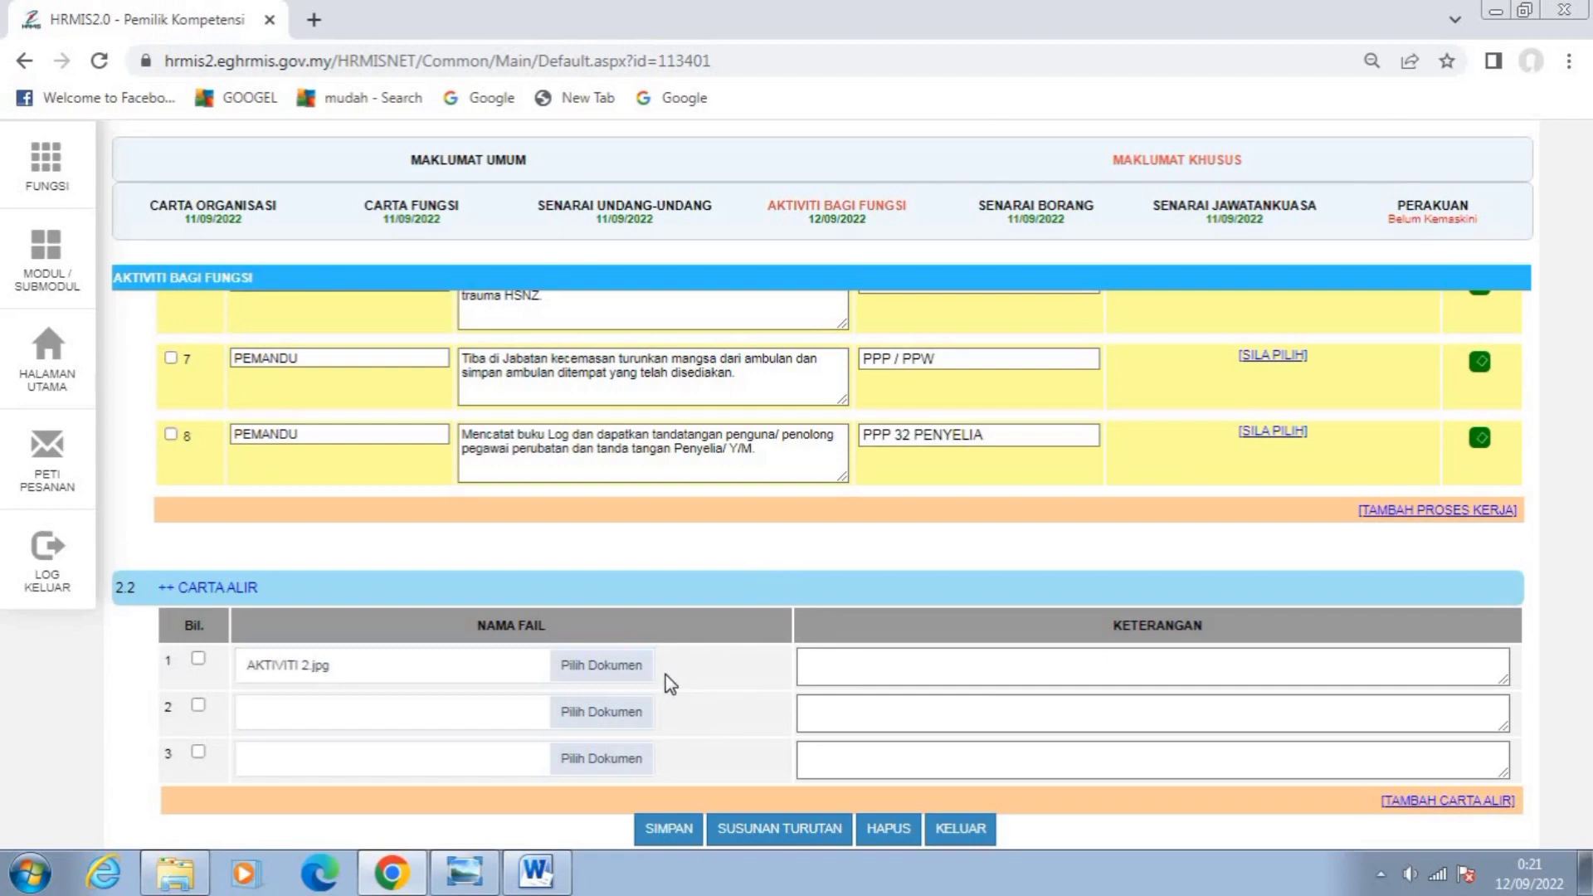
Enter CATAR ALIR AKTIVITI 2 as the first flowchart's KETERANGAN and save the activity.
click(835, 661)
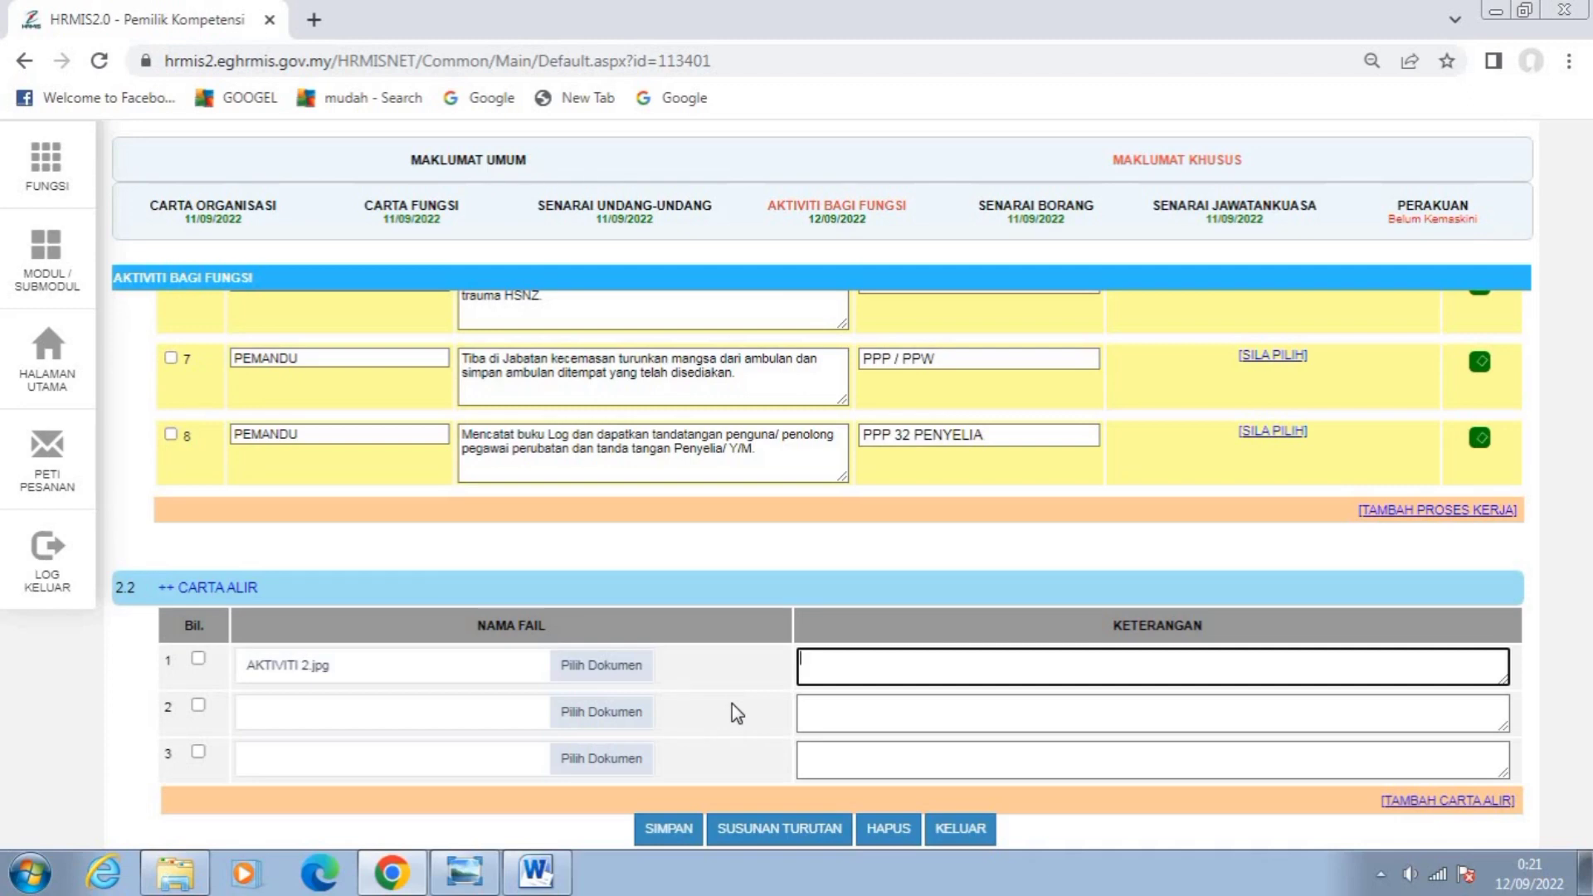
text(CATAR ALIR AKTIVITI 2)
click(661, 828)
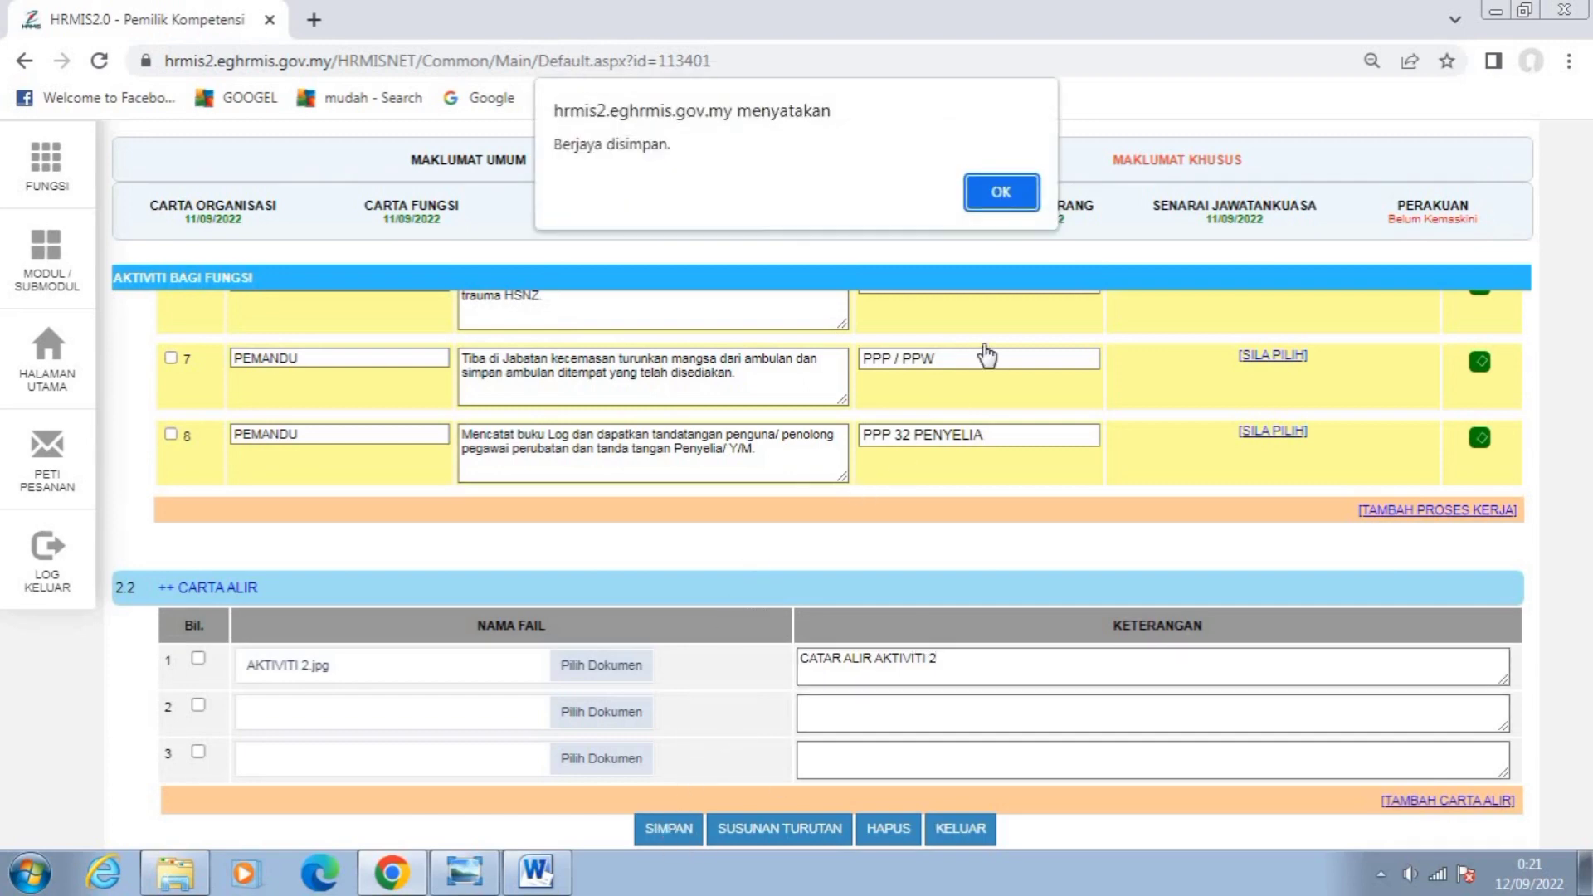
click(1000, 192)
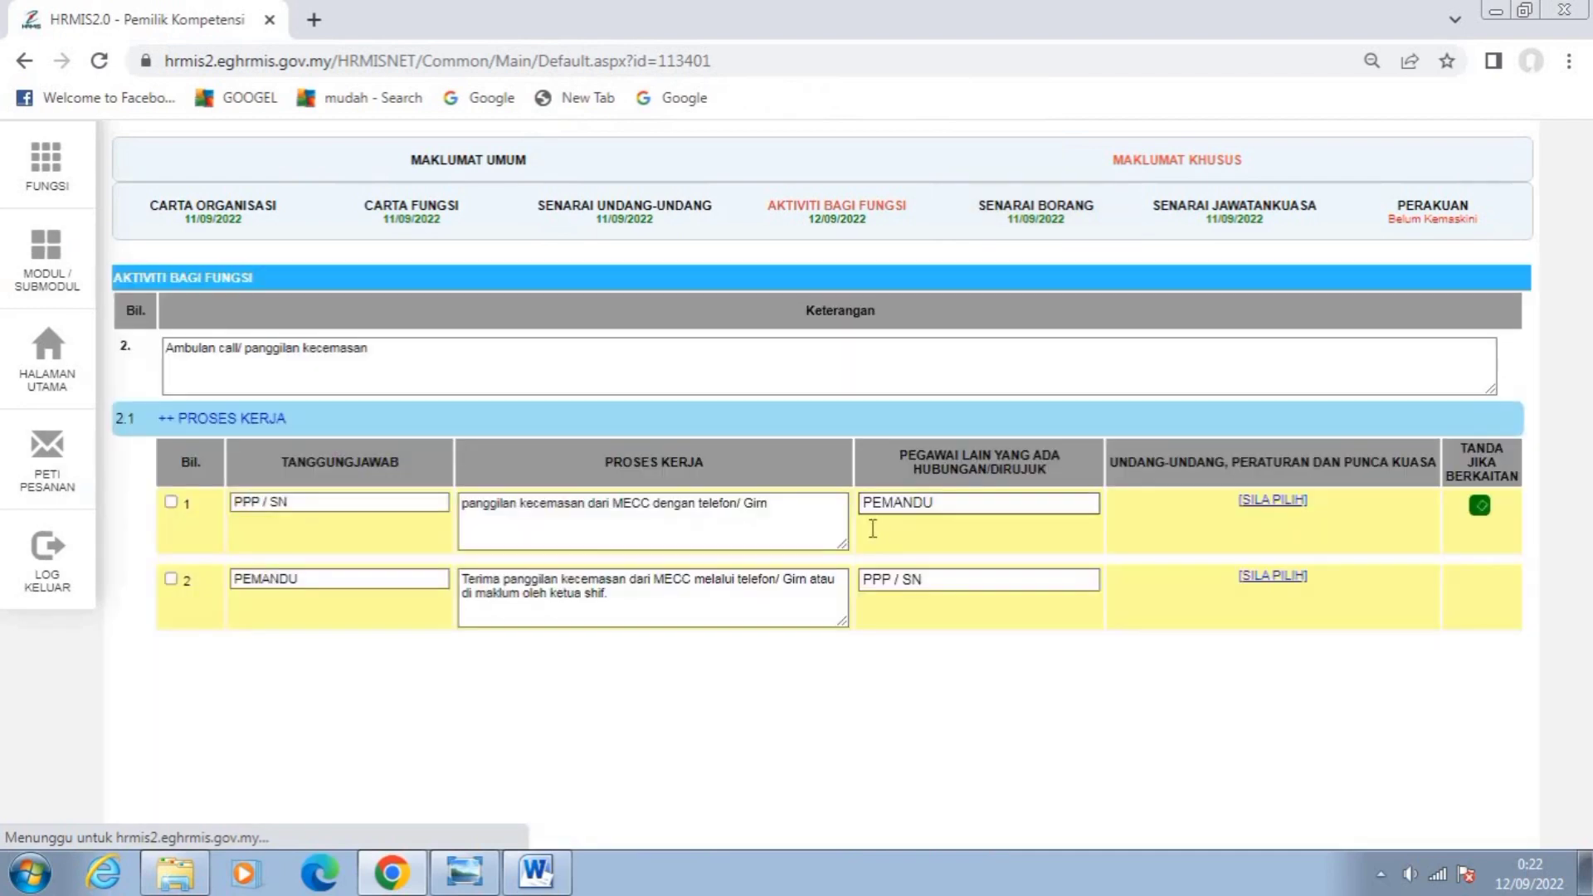
Review the SUSUNAN TURUTAN of activity 2's work processes, flowchart and checklist, save the order and return to the activity list.
scroll(873, 529, down, 10)
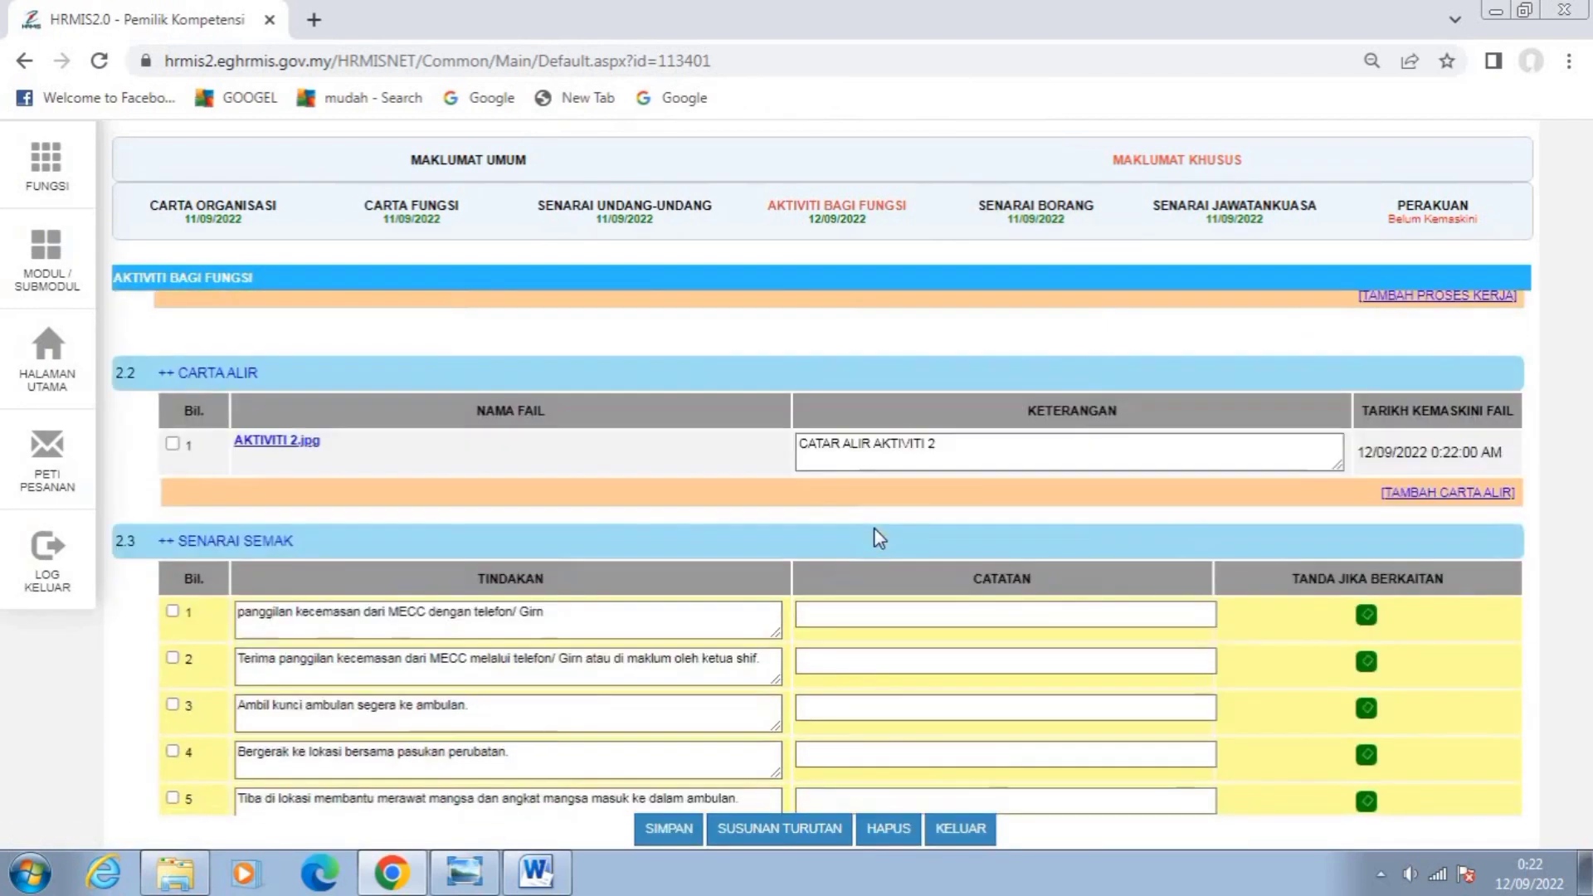
scroll(874, 528, up, 6)
scroll(874, 527, down, 5)
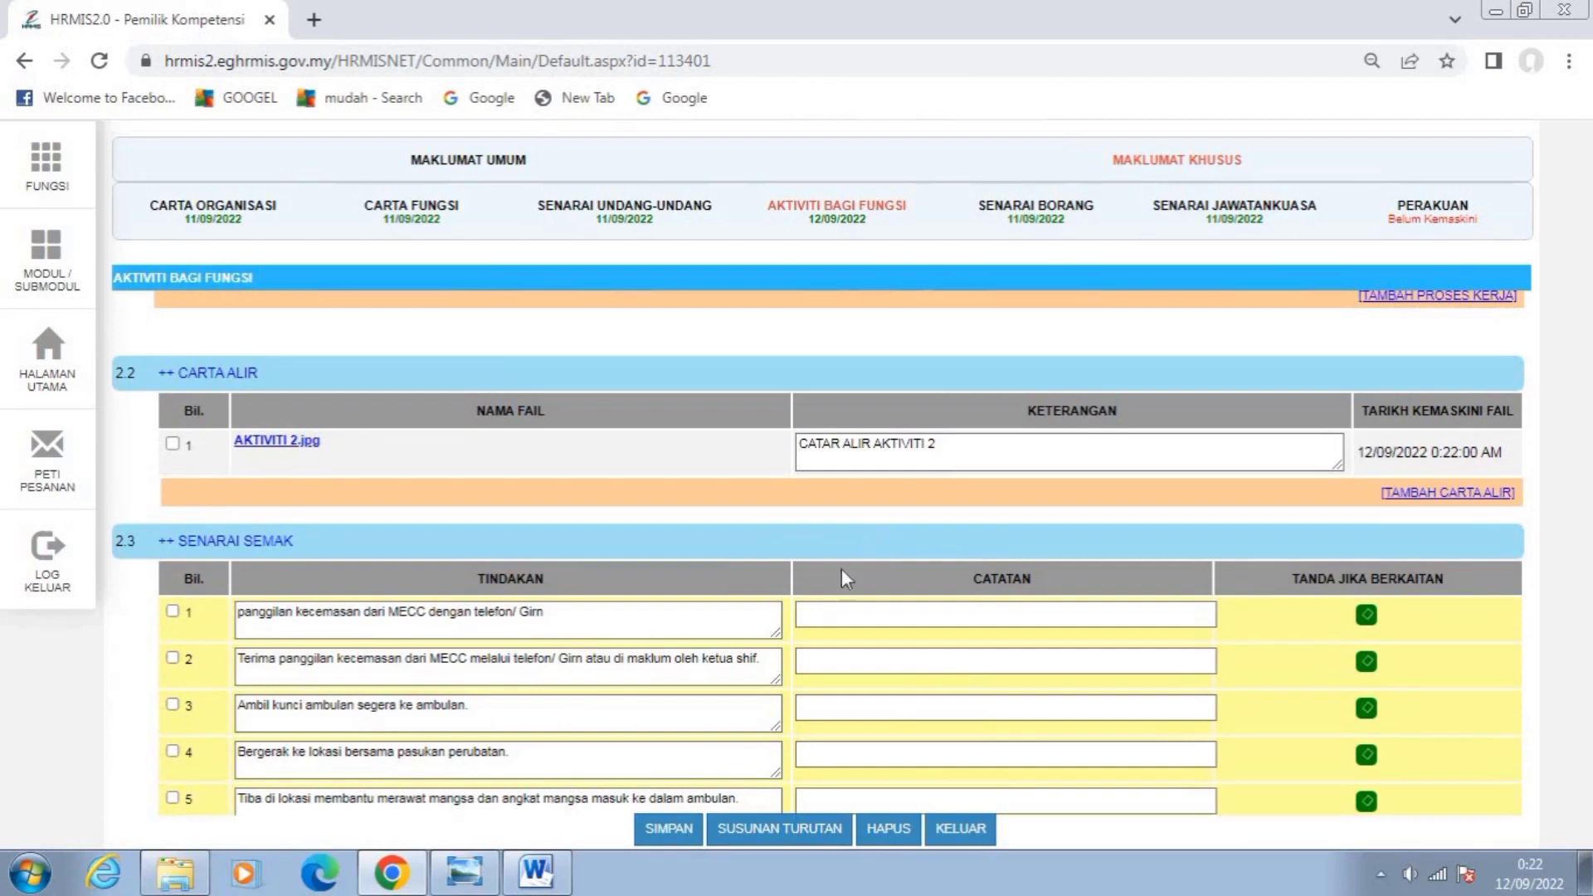
click(780, 829)
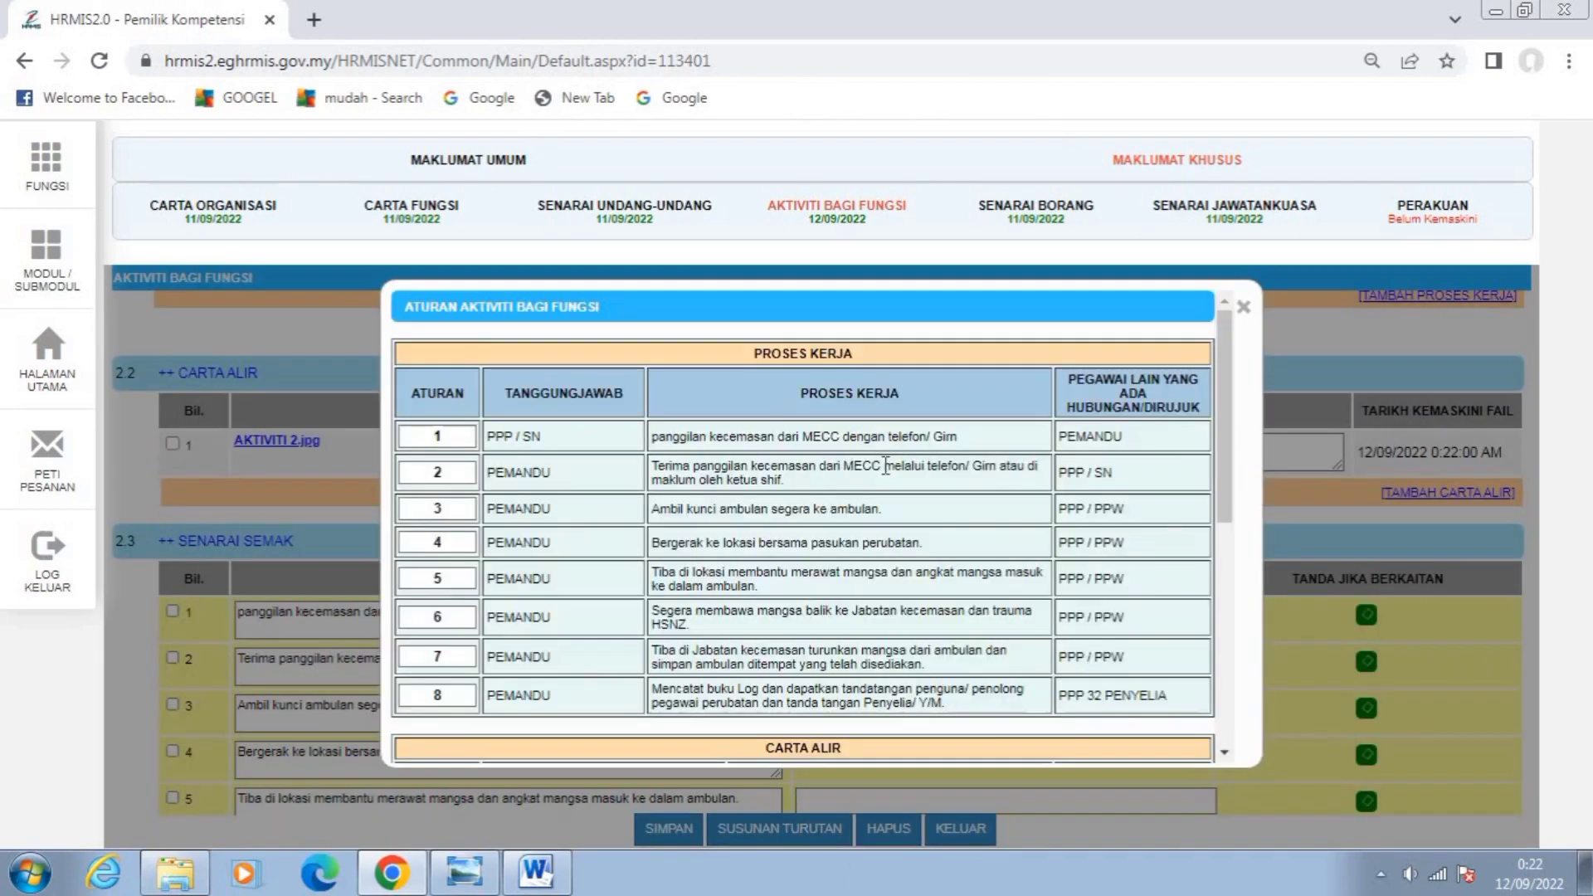
scroll(913, 515, down, 5)
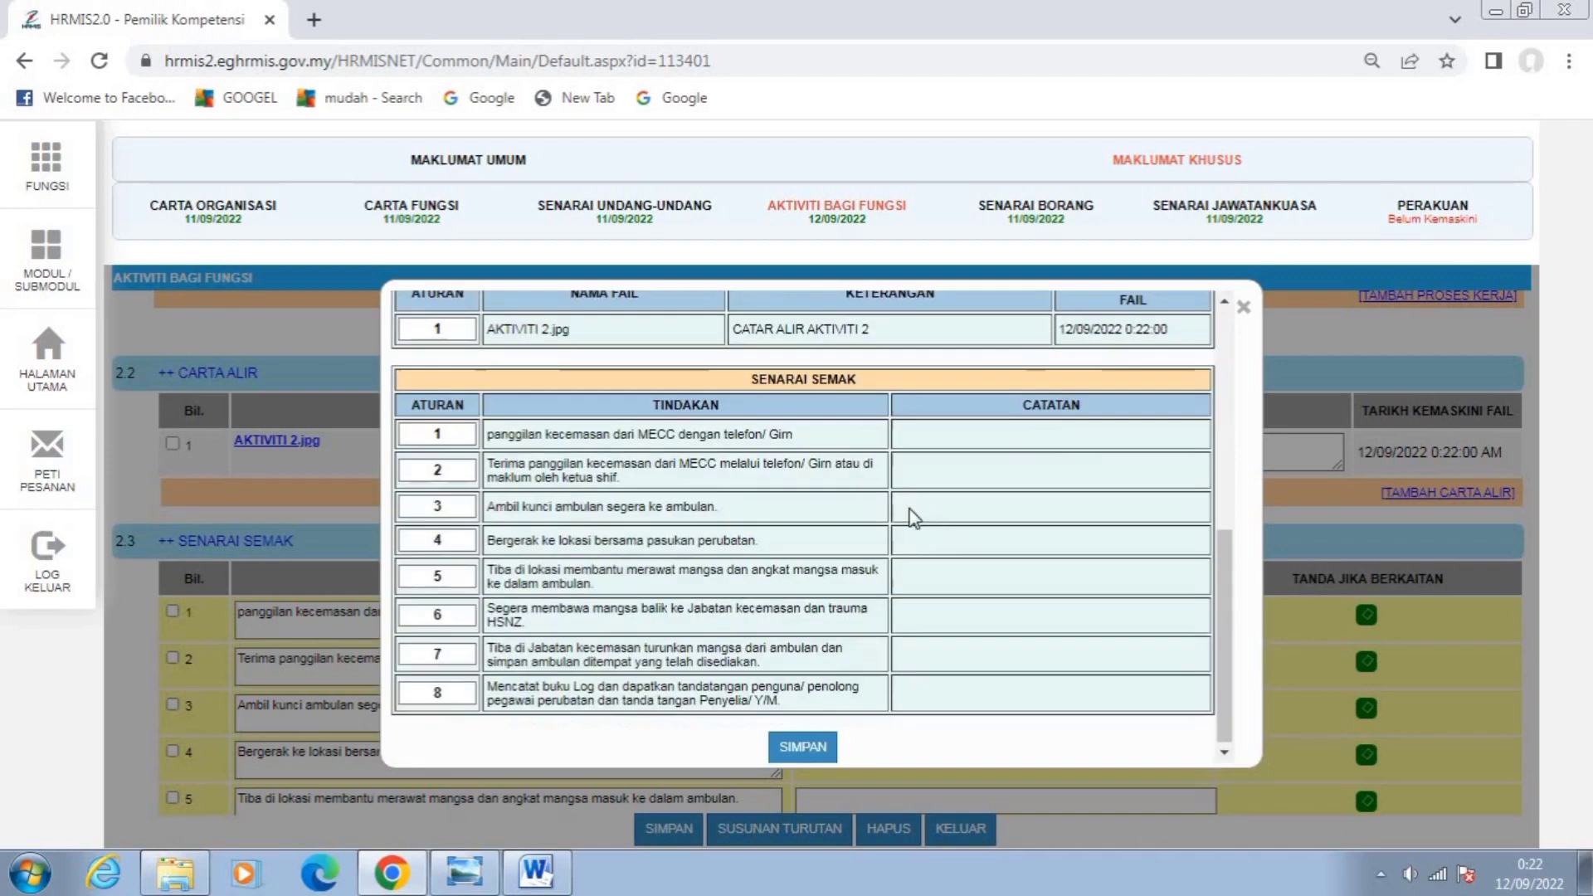
click(803, 747)
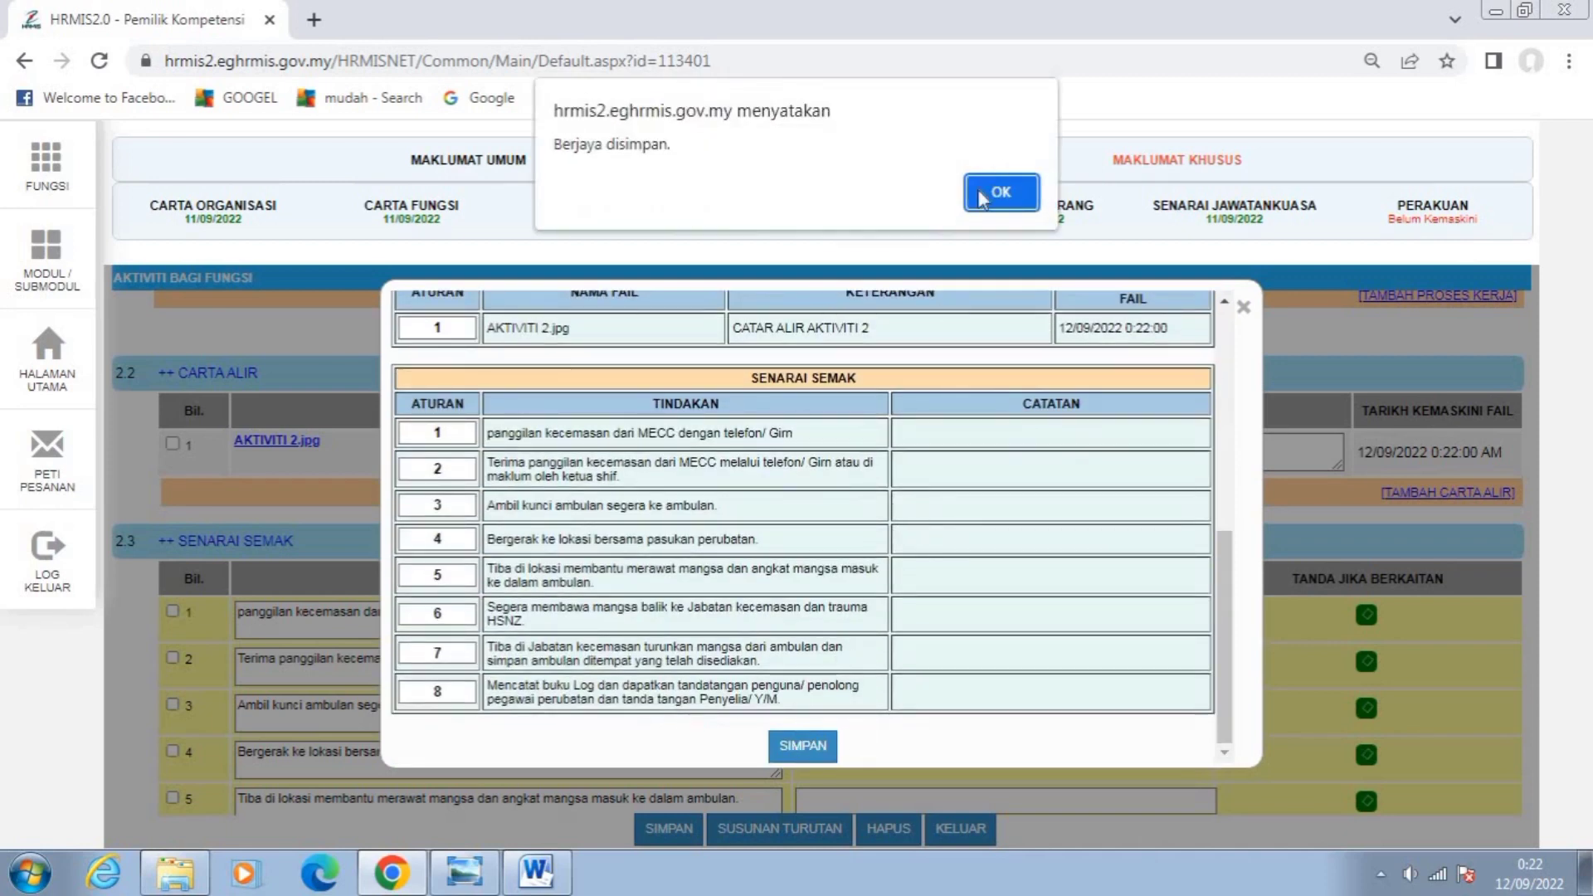
click(1001, 193)
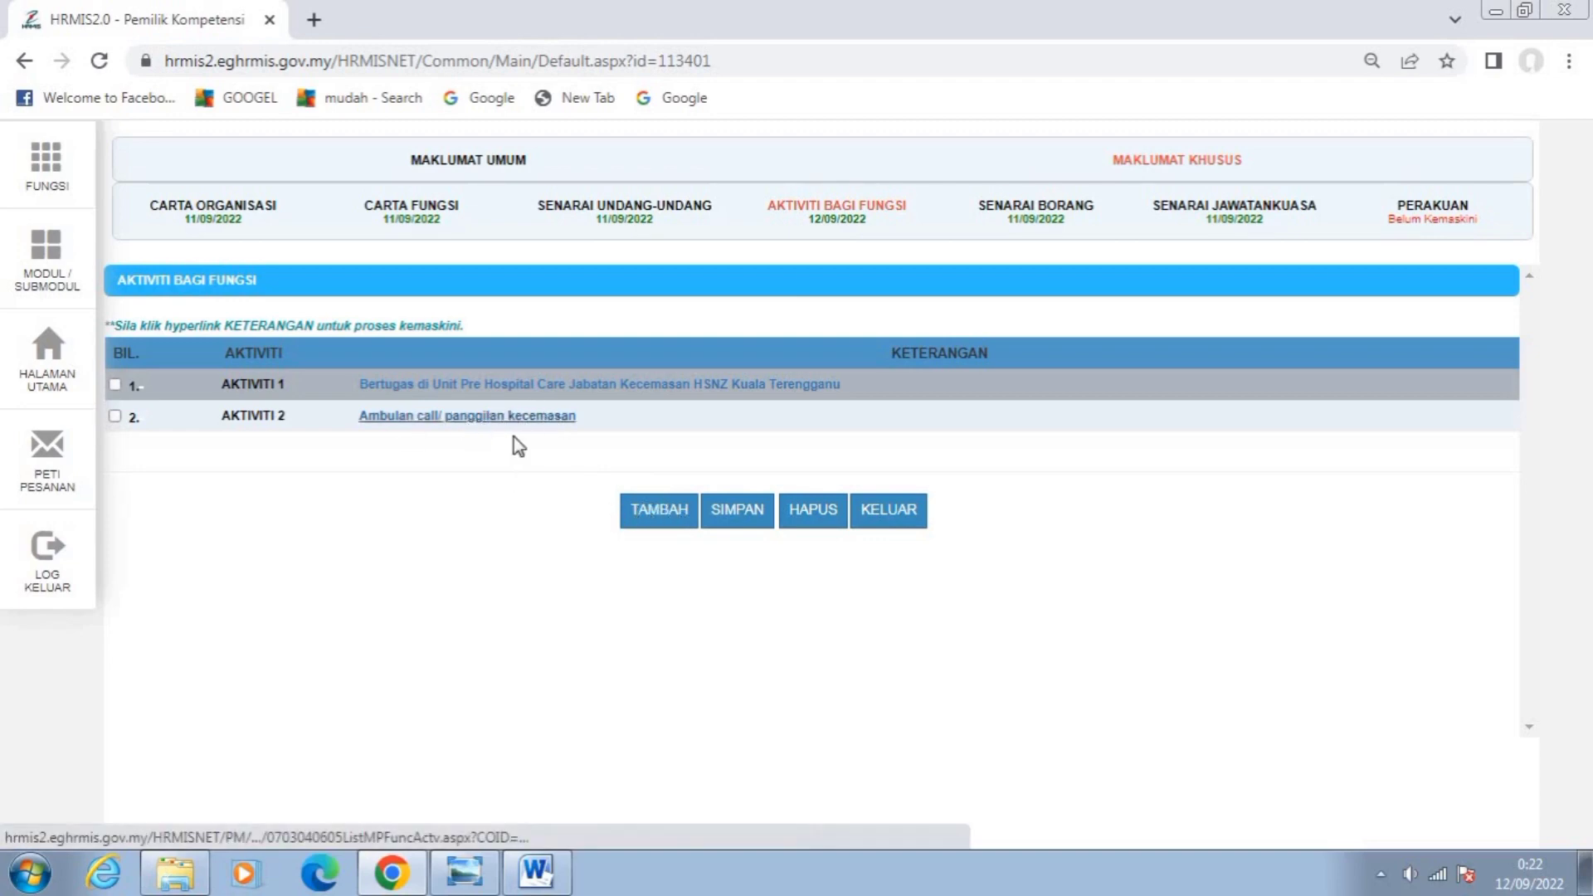
Reopen activity 2, Ambulan call/ panggilan kecemasan, and view its uploaded flowchart AKTIVITI 2.jpg.
click(652, 502)
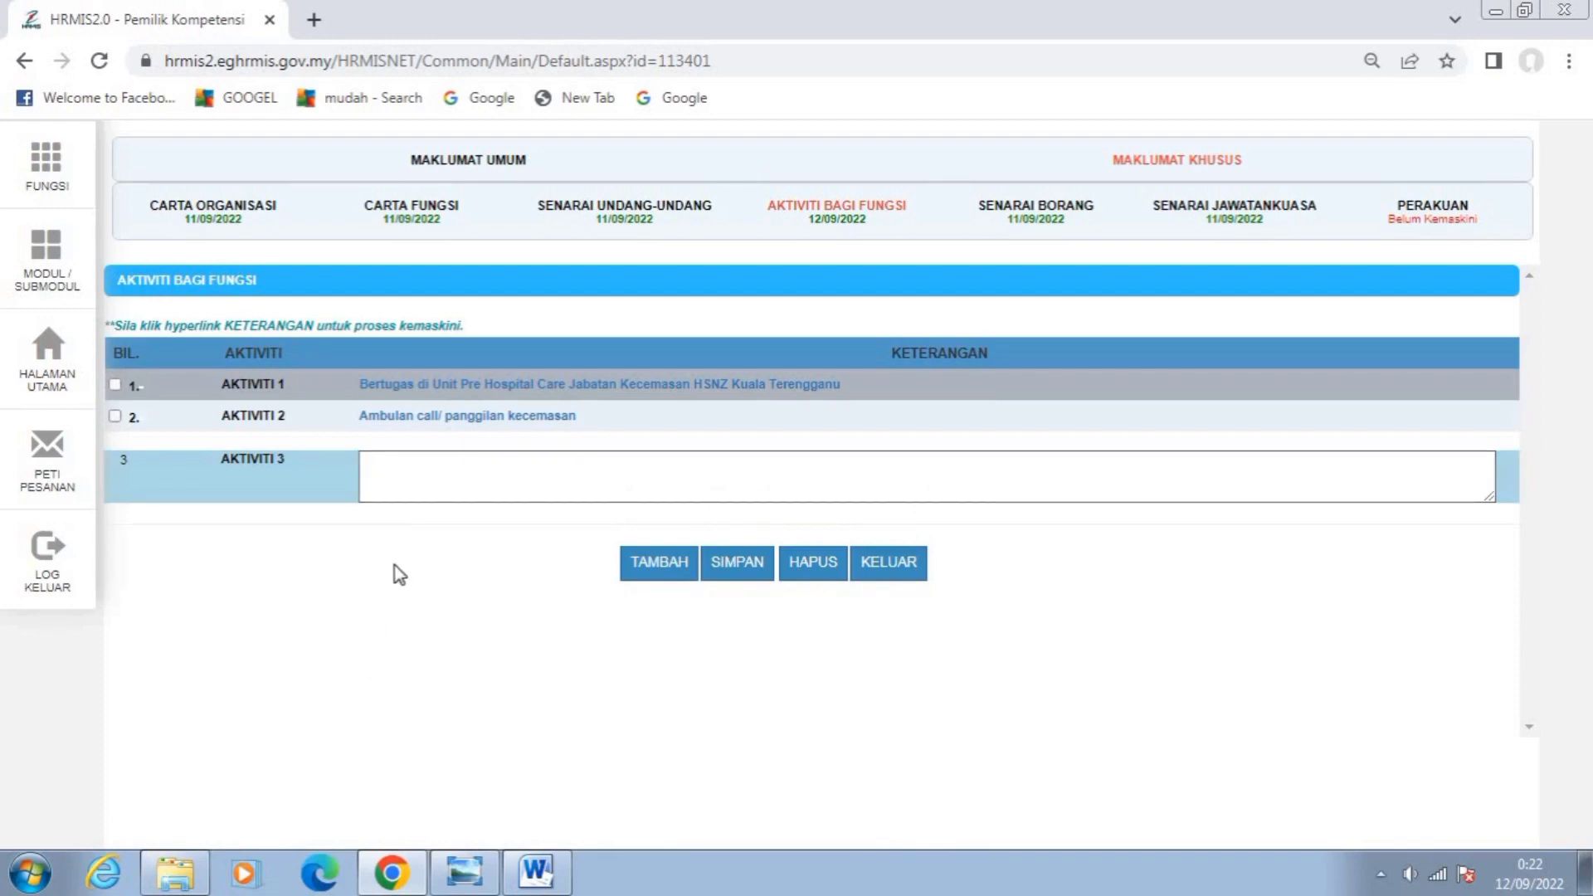
click(527, 414)
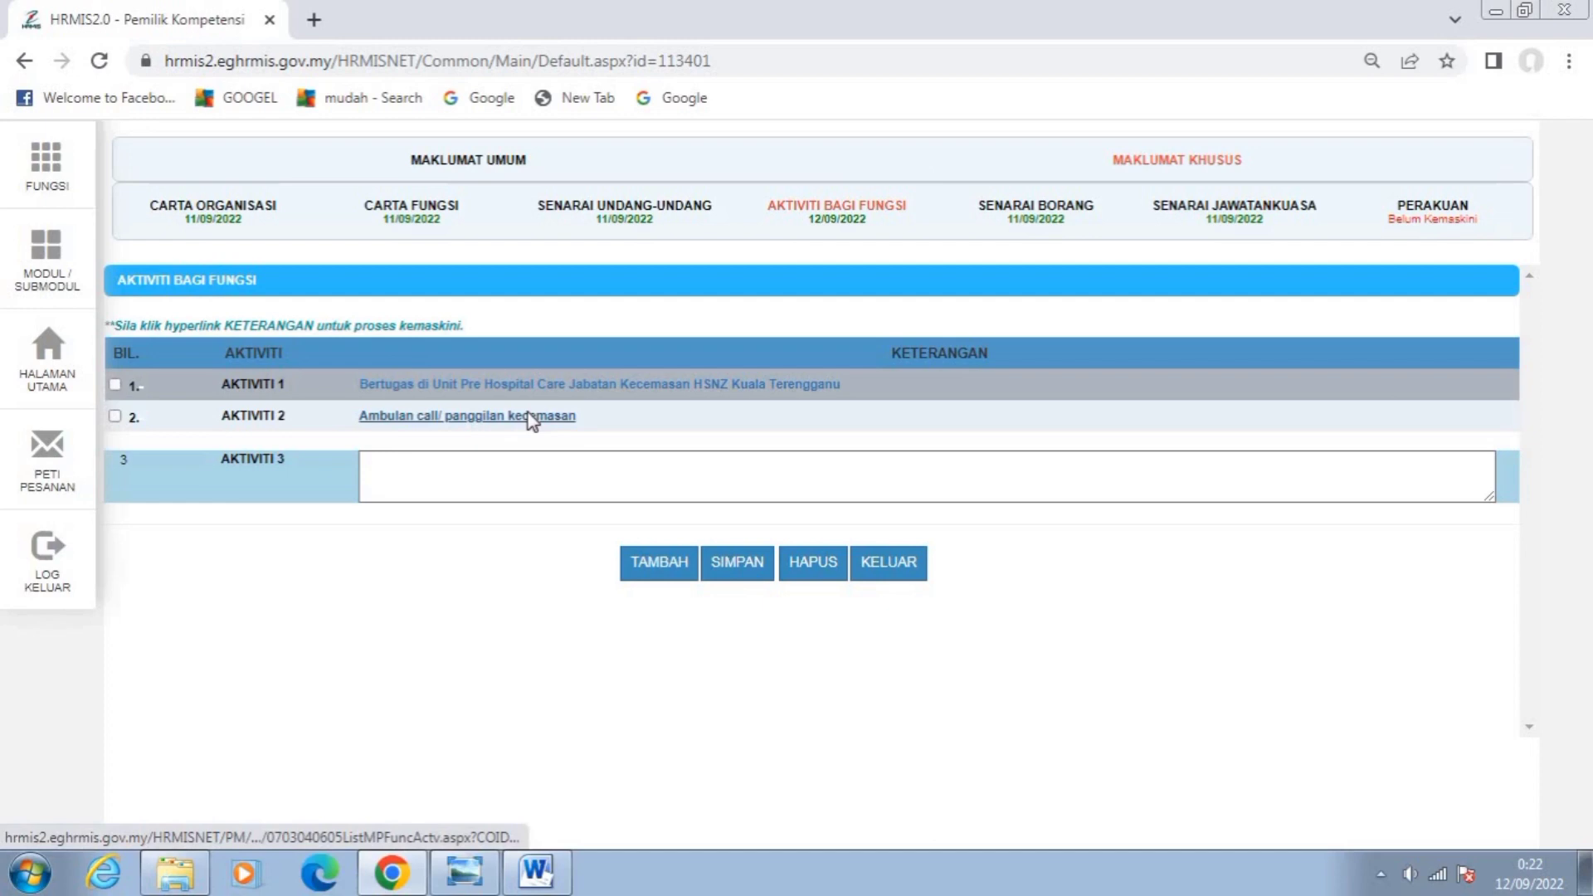
scroll(764, 585, down, 10)
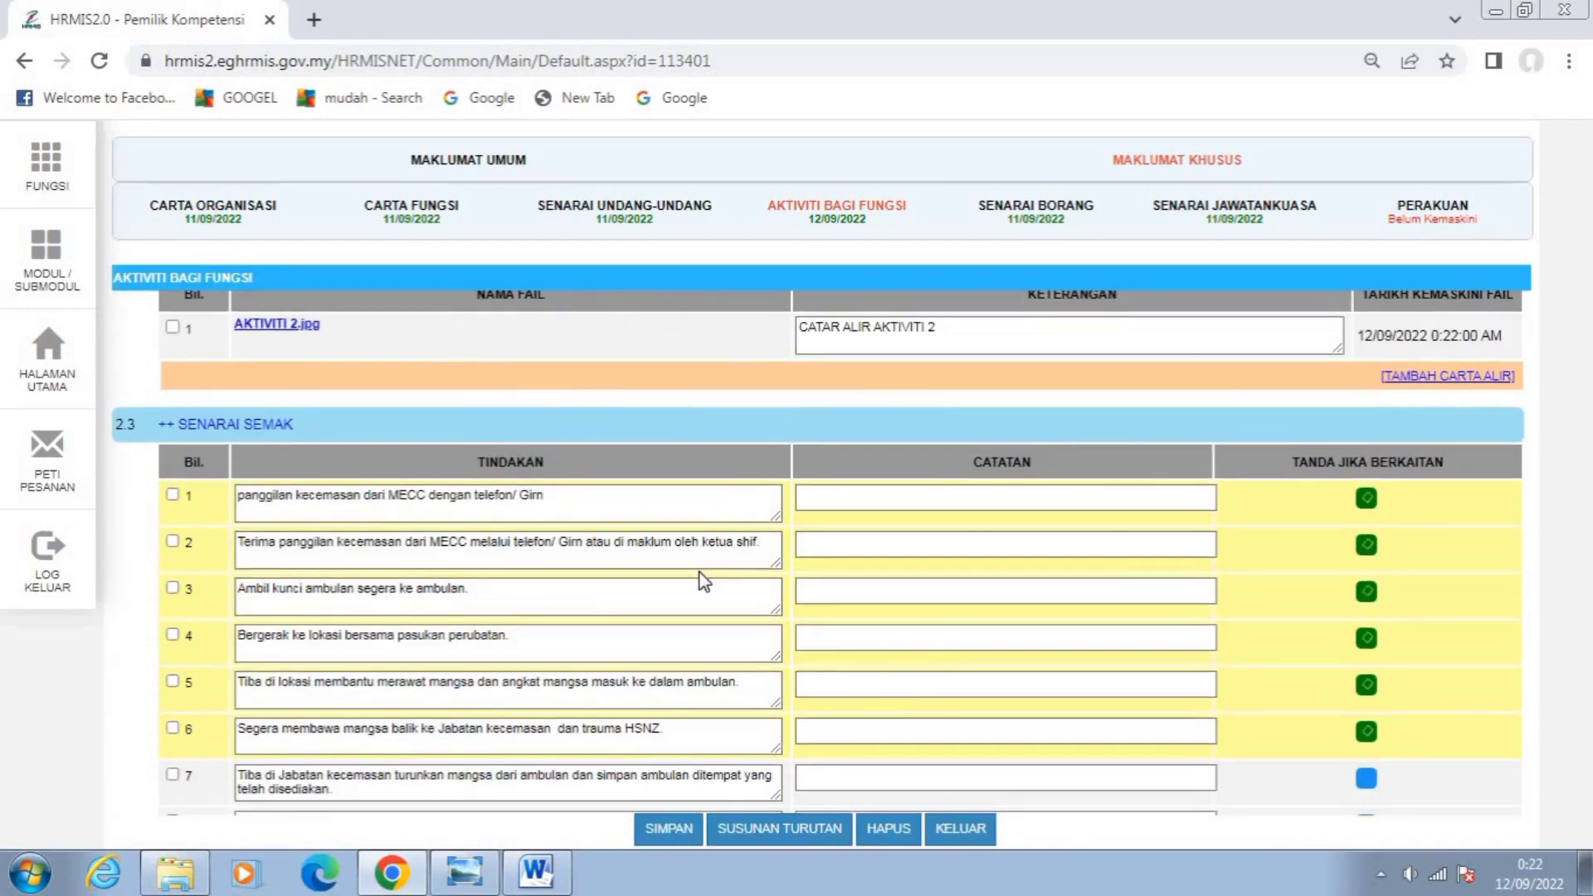
scroll(701, 581, up, 2)
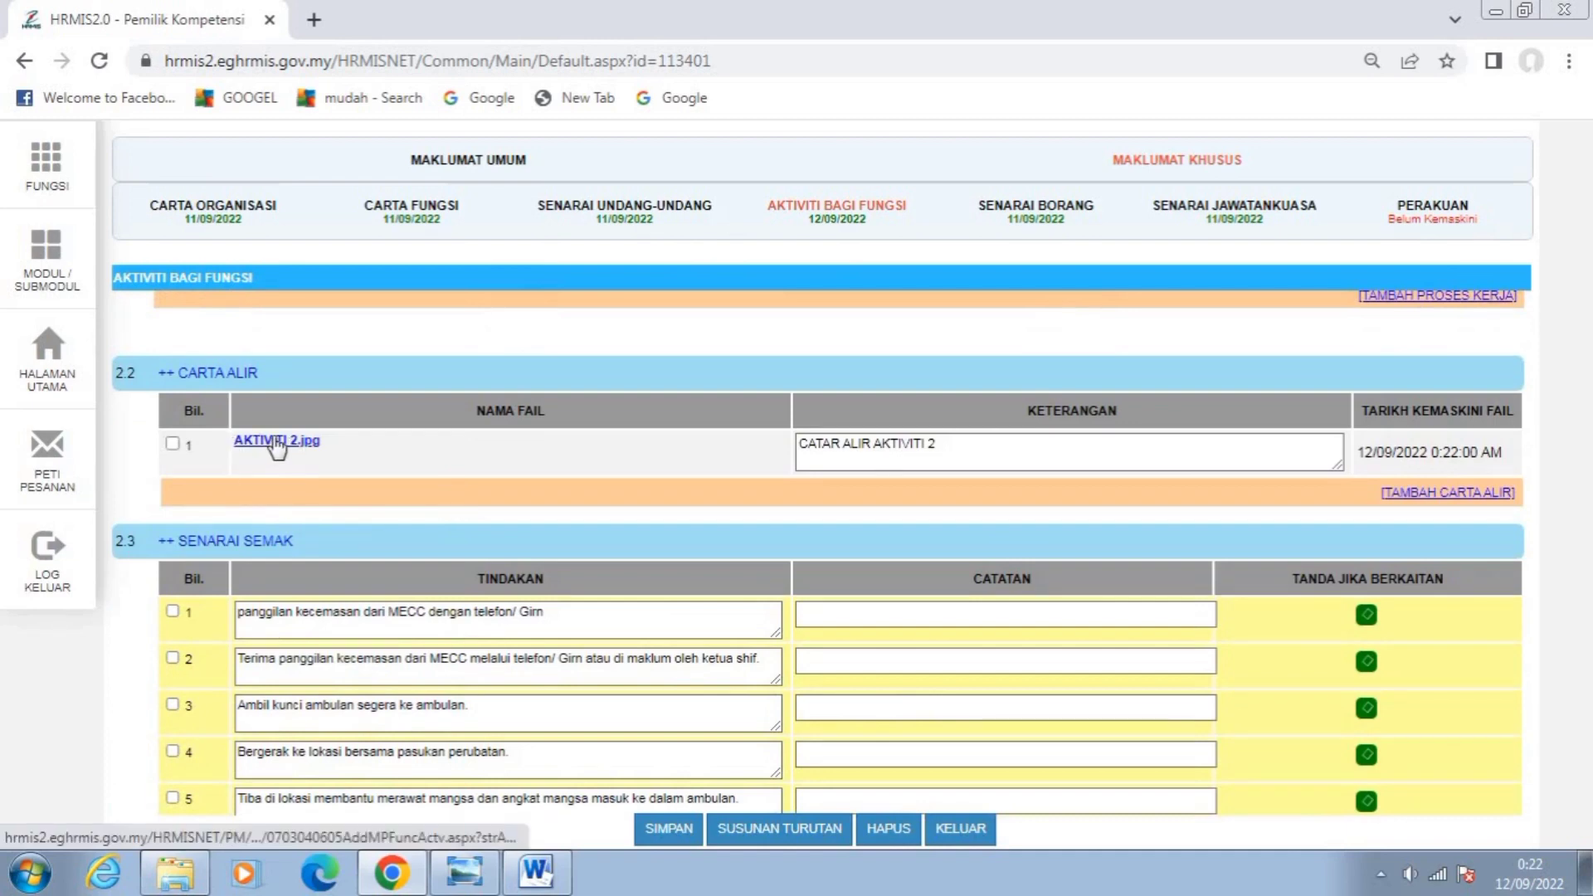
click(276, 441)
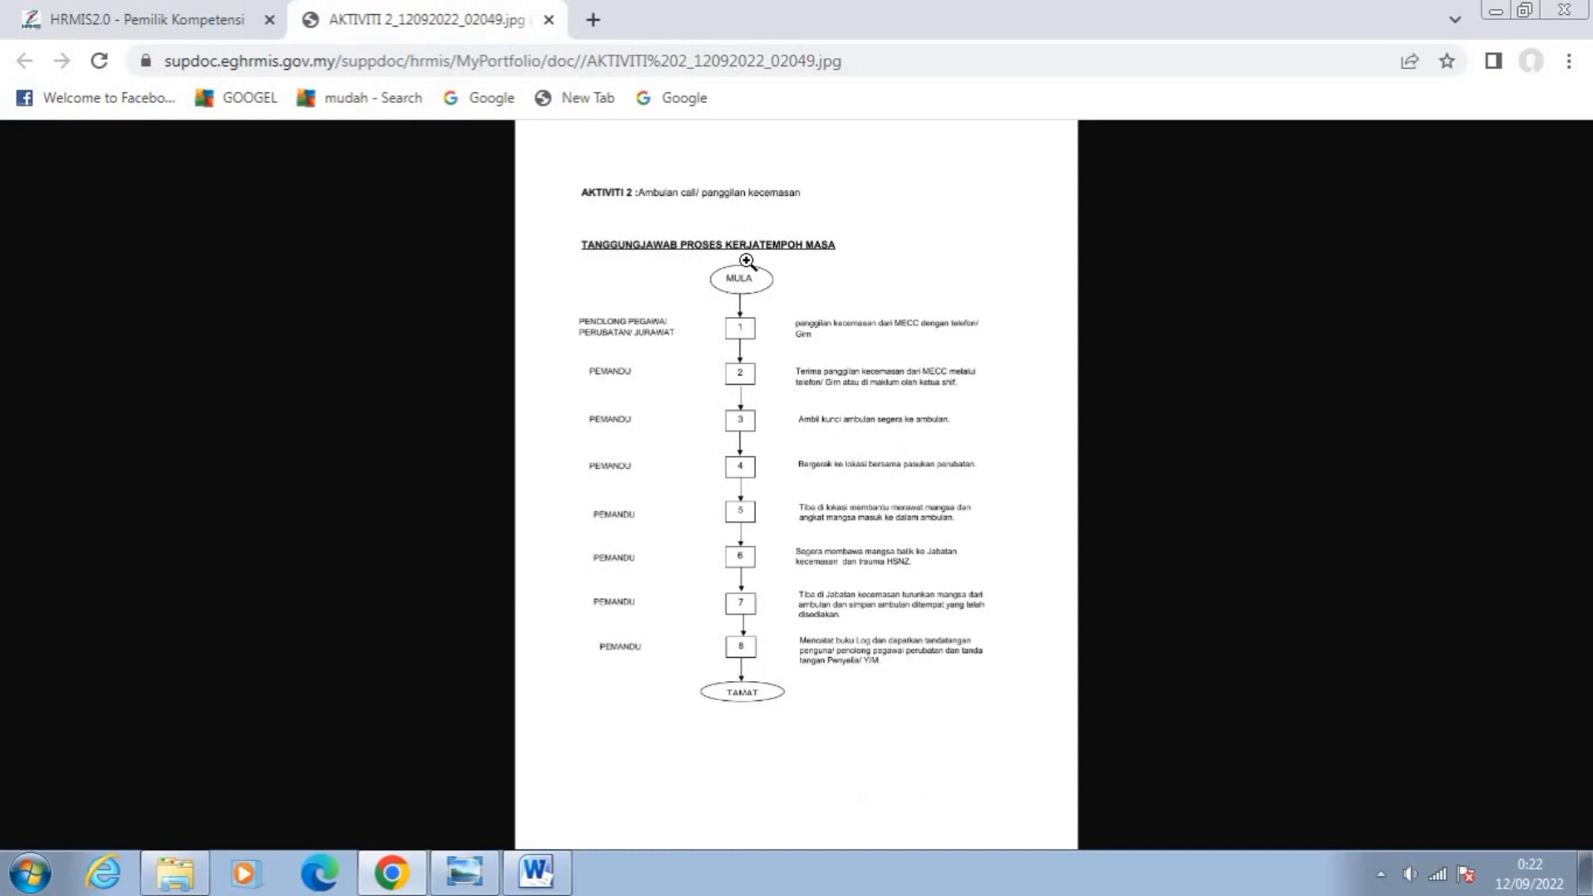
click(548, 19)
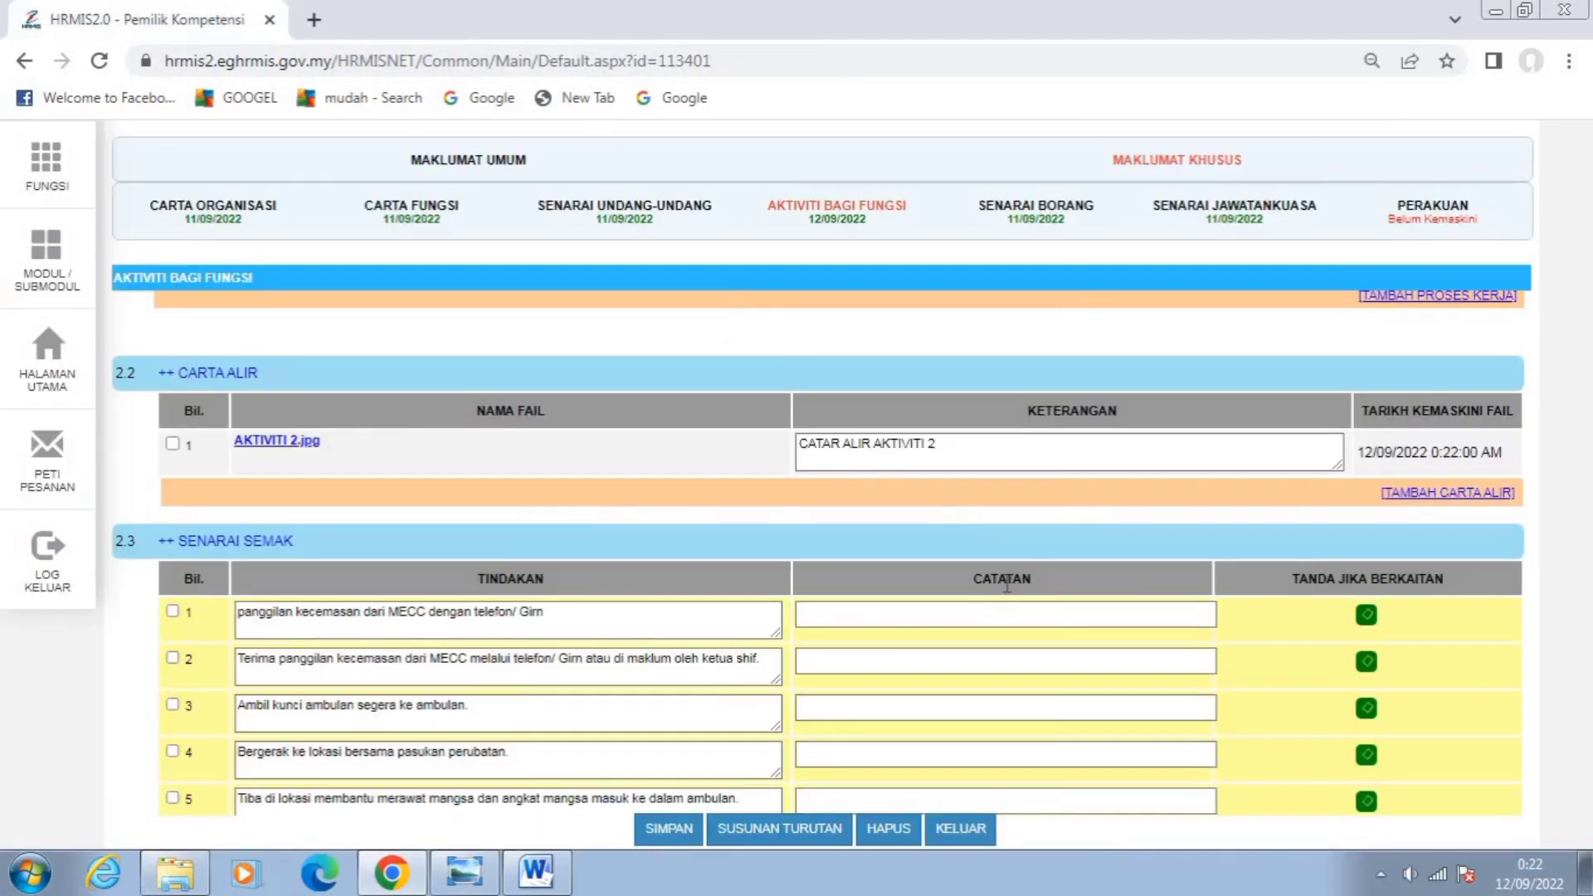
Mark SENARAI SEMAK rows 7 and 8 of activity 2 as related under TANDA JIKA BERKAITAN and save the activity.
click(824, 616)
scroll(926, 565, down, 3)
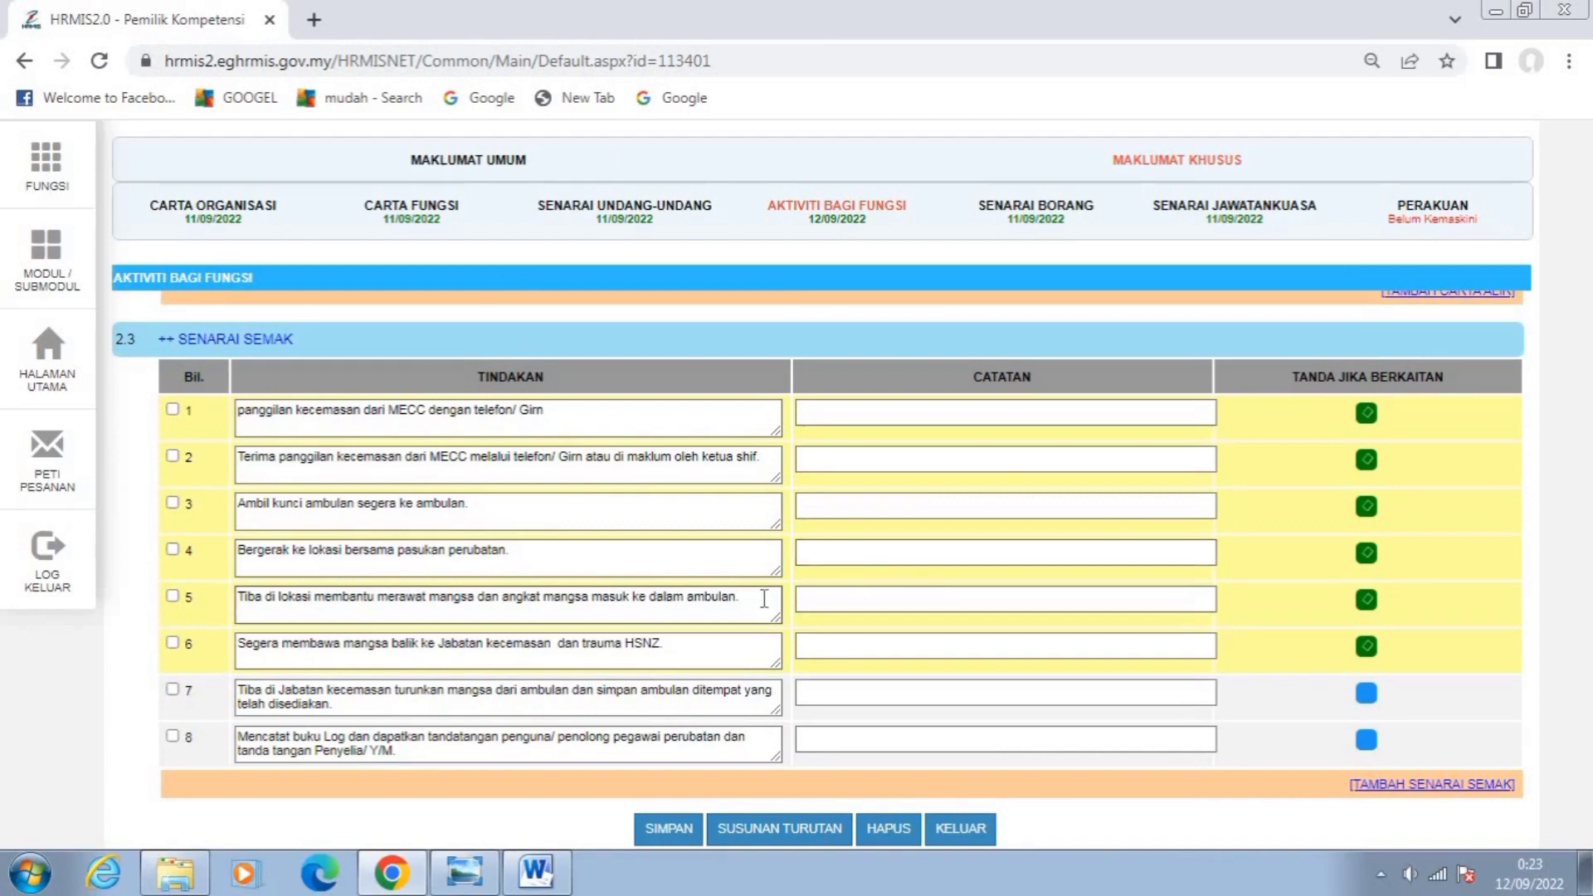
scroll(631, 633, up, 8)
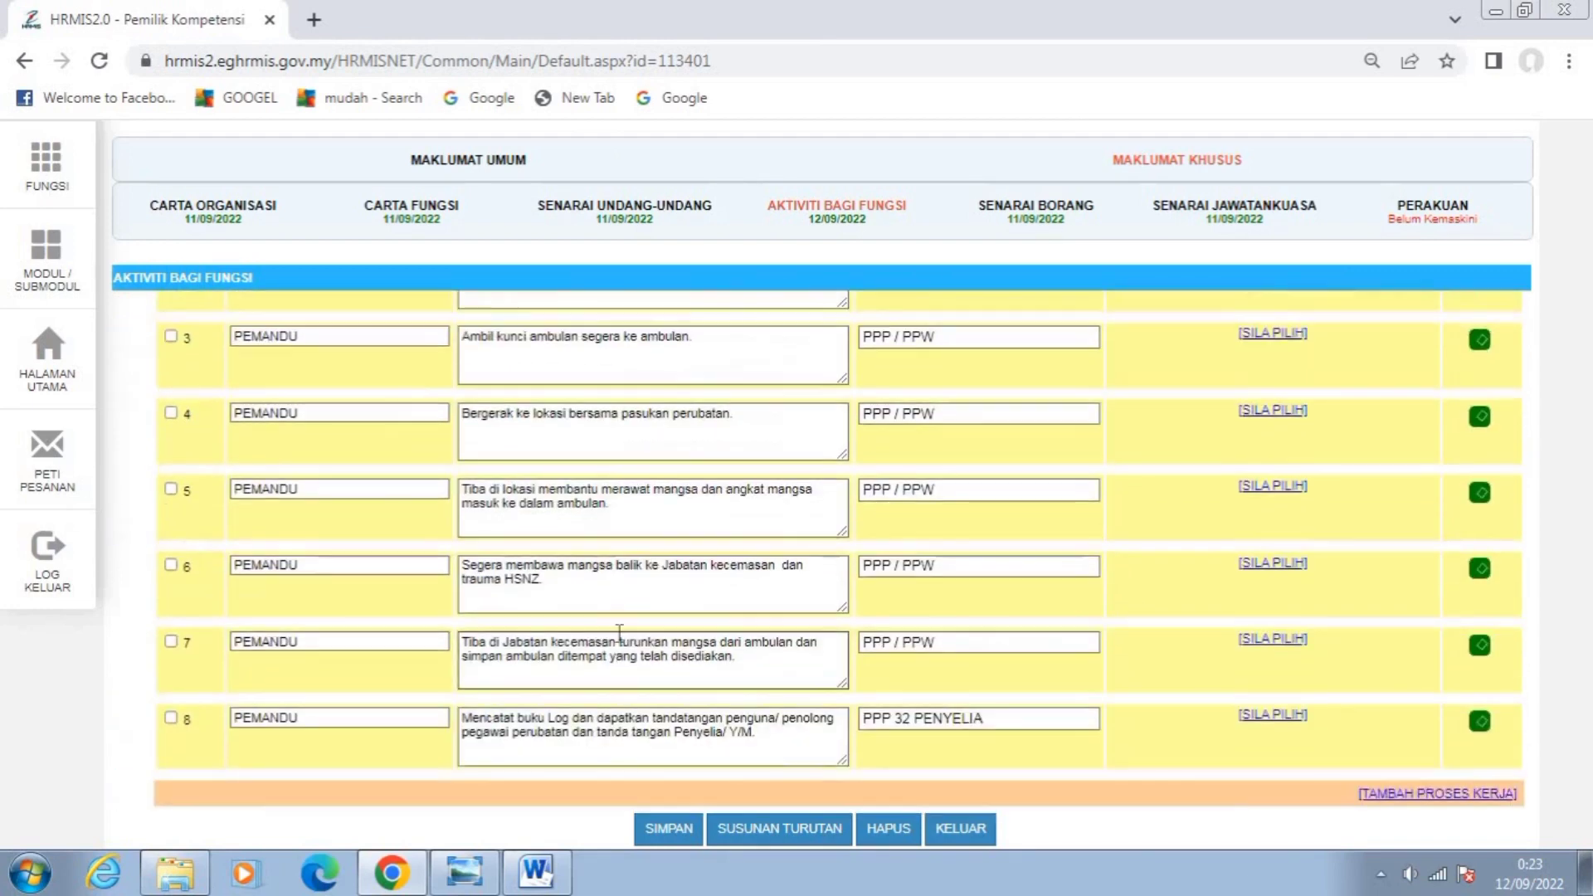
scroll(631, 634, down, 8)
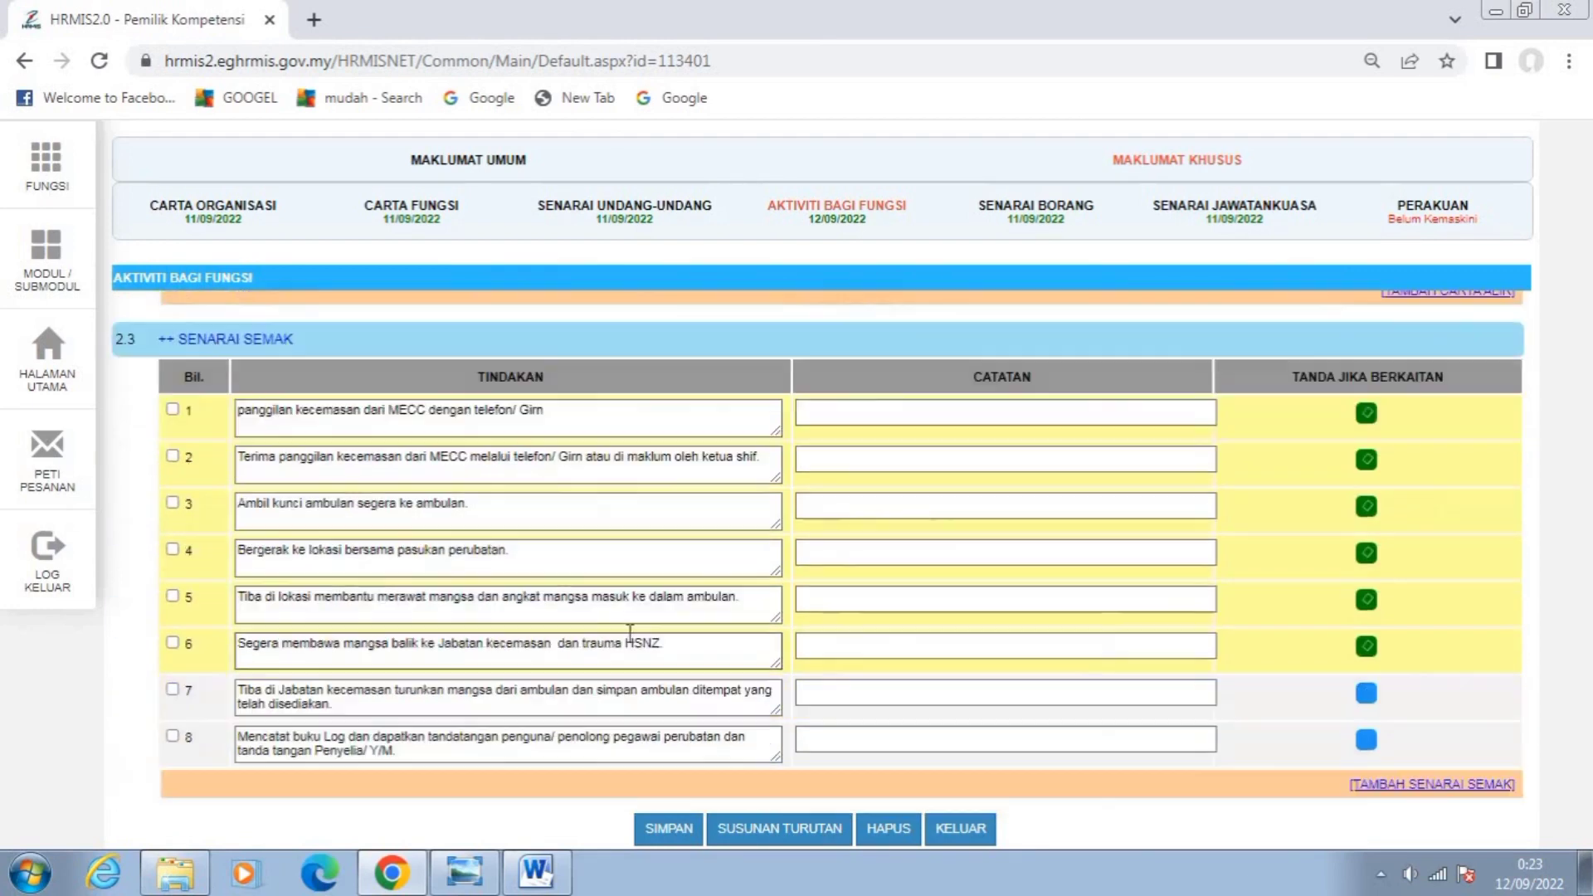
click(1367, 701)
click(1364, 741)
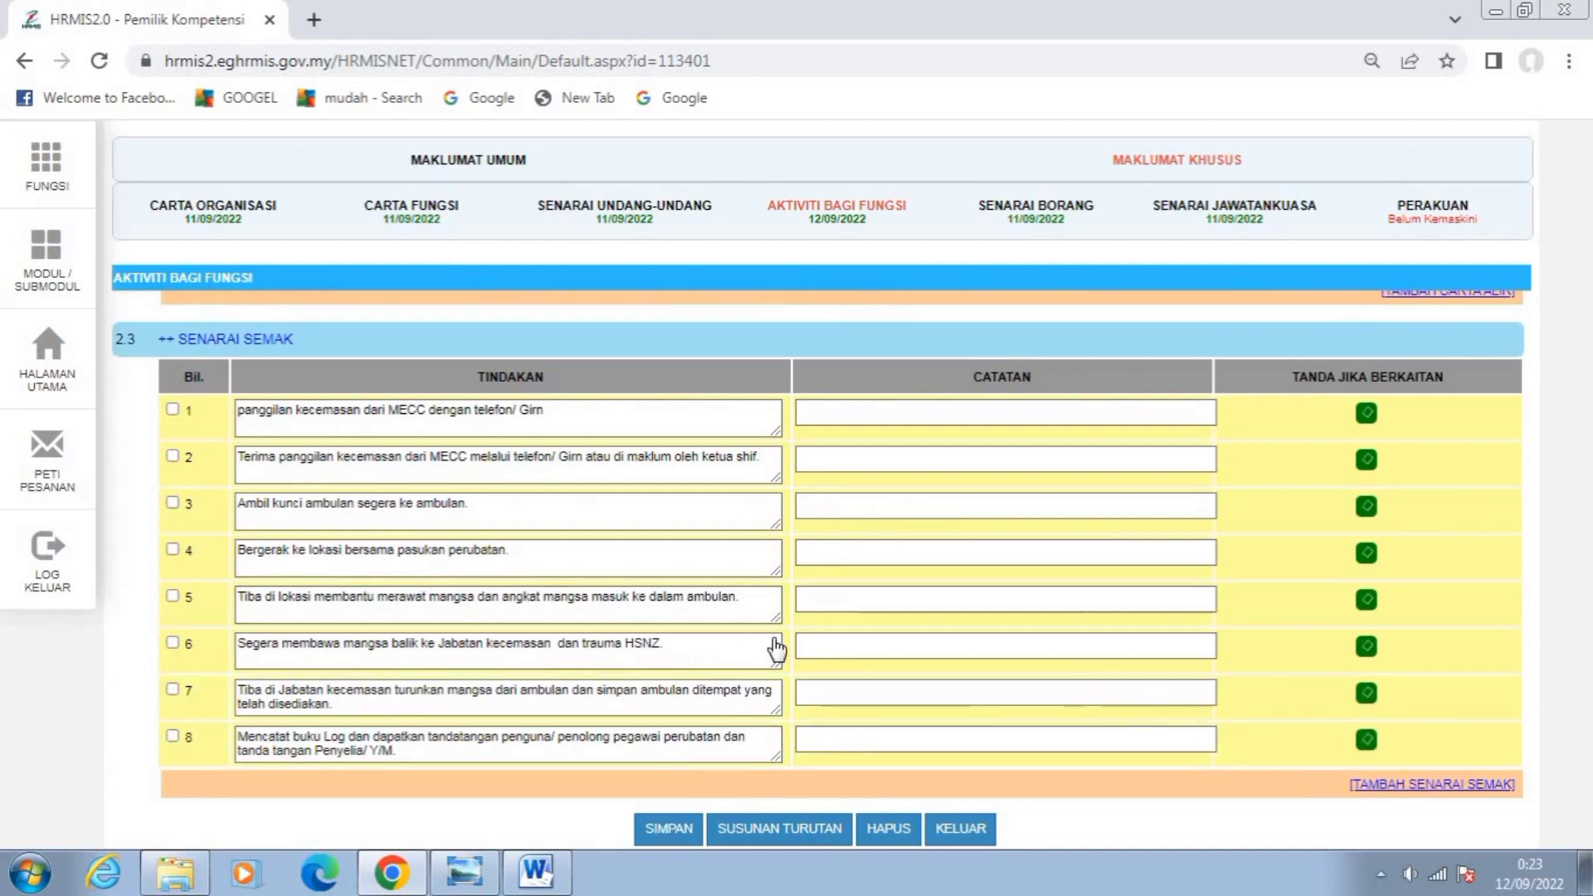
click(1005, 189)
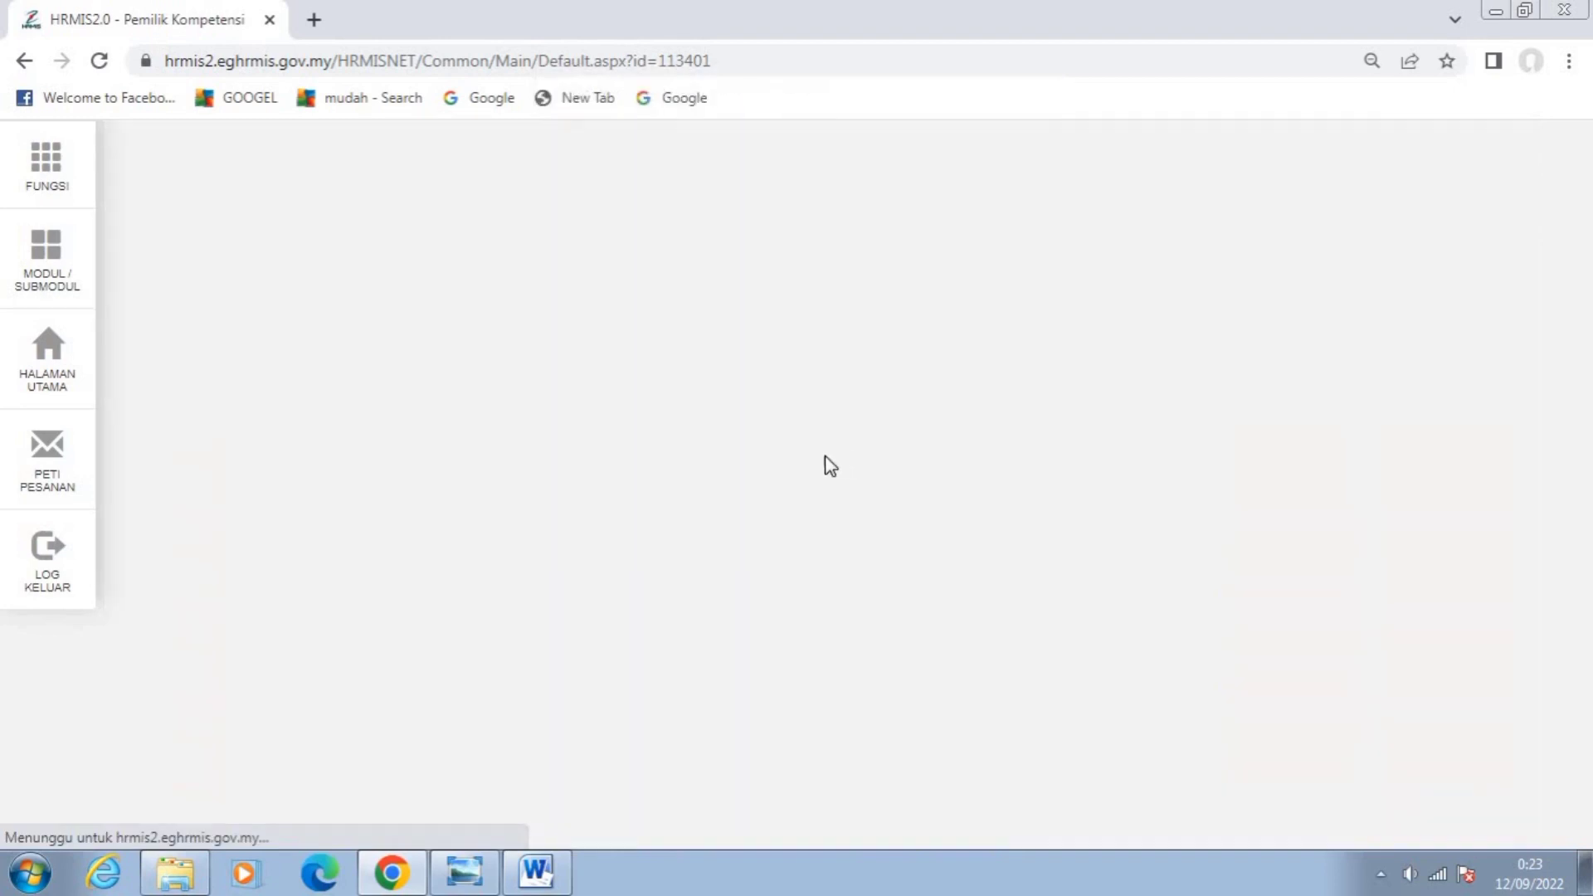